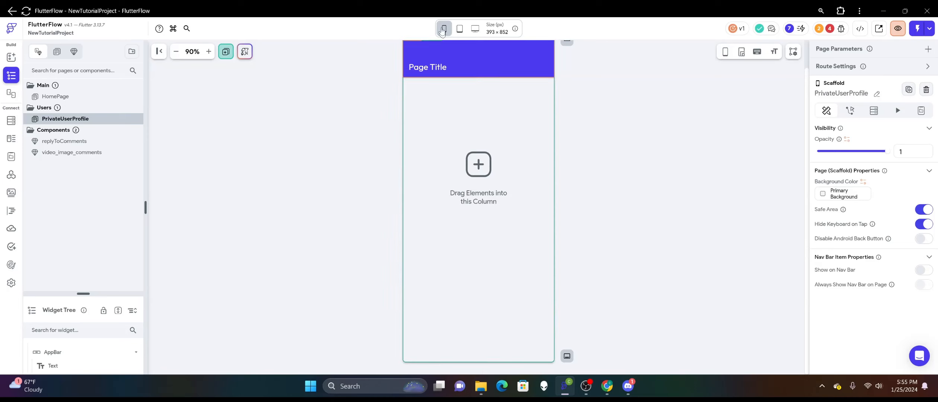
Delete the app bar and the default column from the PrivateUserProfile page.
right_click(482, 60)
click(583, 77)
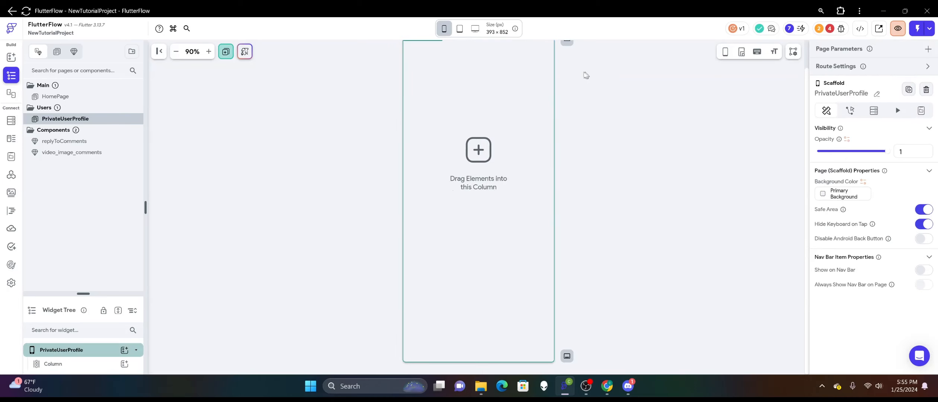
right_click(452, 155)
click(556, 164)
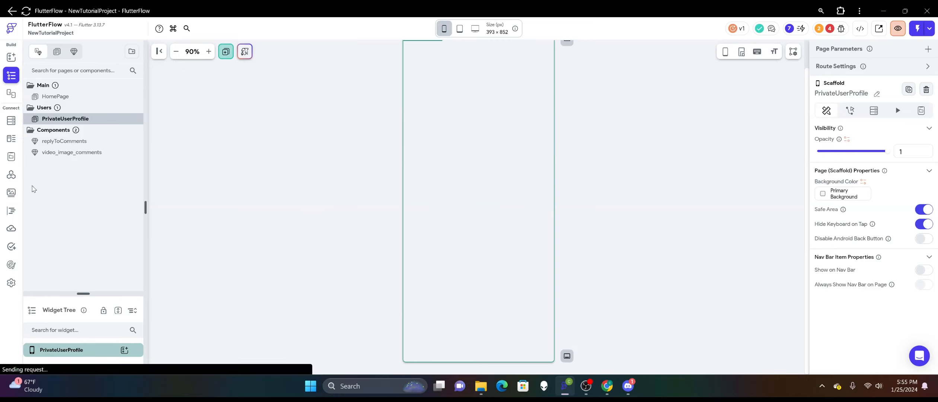
Enlarge the widget tree area and add a Stack to the empty PrivateUserProfile page.
drag(83, 293, 83, 145)
click(124, 201)
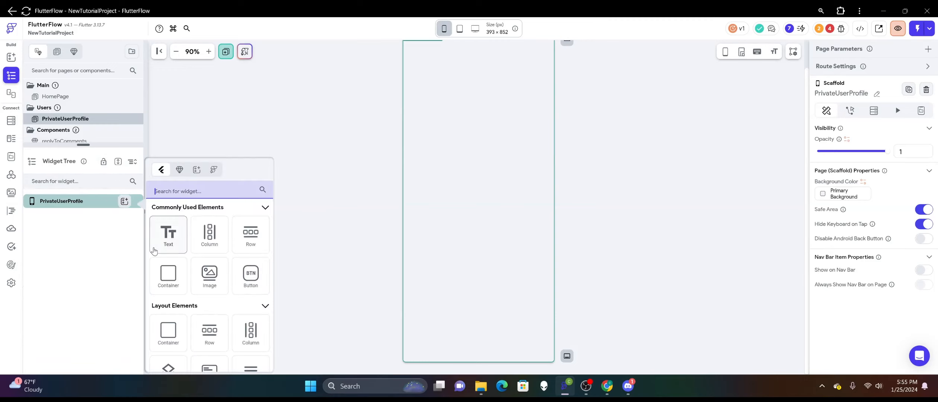
scroll(154, 251, down, 2)
click(168, 315)
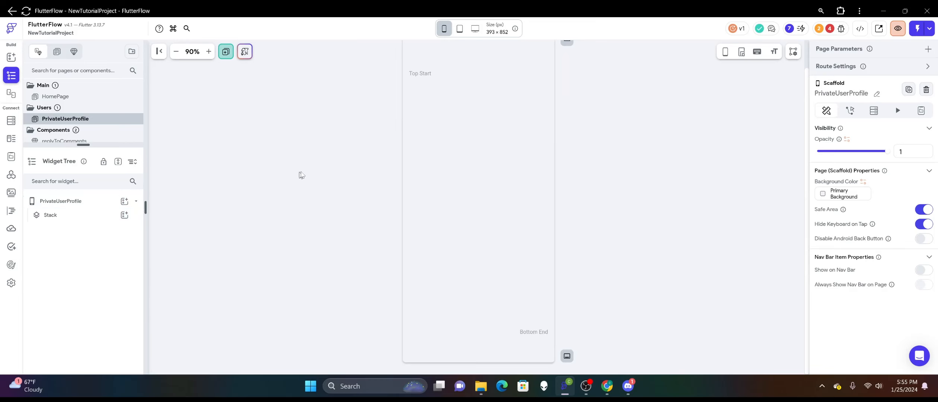
Turn off Safe Area and disable the Android back button for the page, with the phone frame displayed on the canvas.
click(922, 209)
click(923, 239)
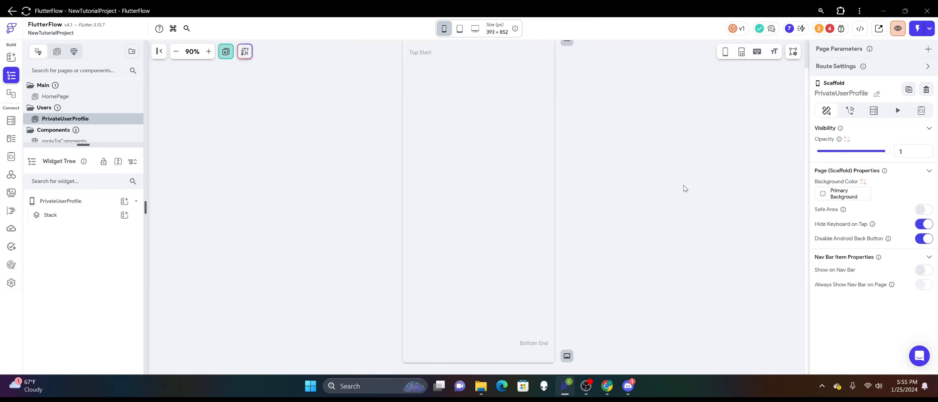
click(725, 52)
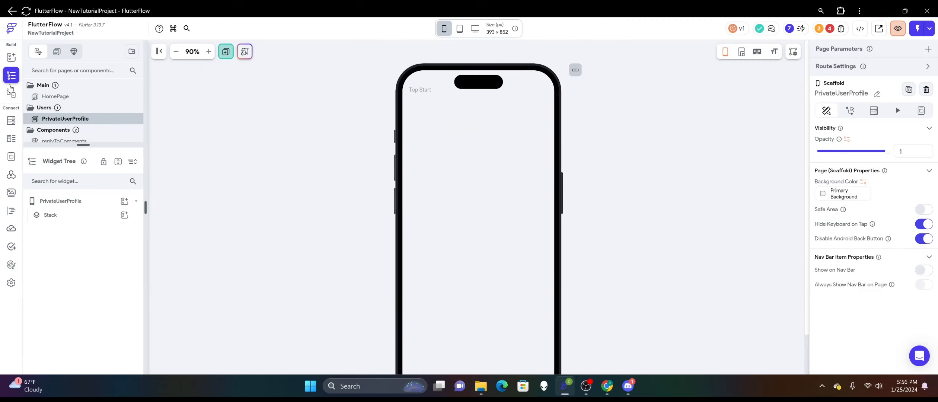
Copy the bottom navigation bar container from the HomePage.
click(75, 102)
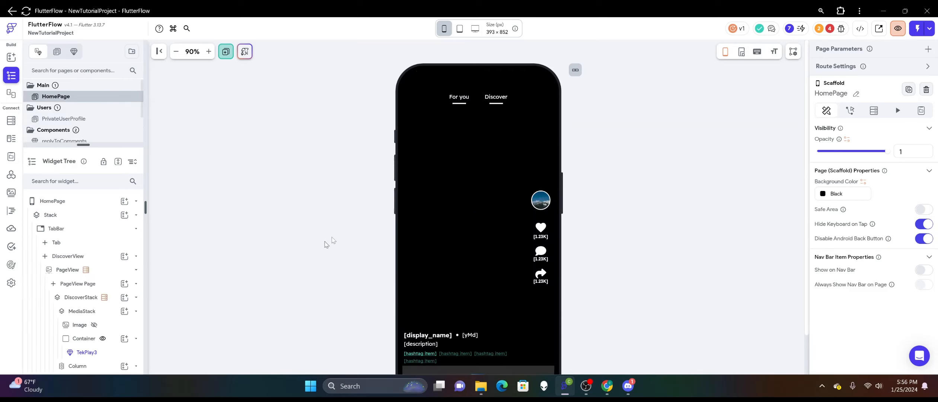
scroll(349, 235, down, 2)
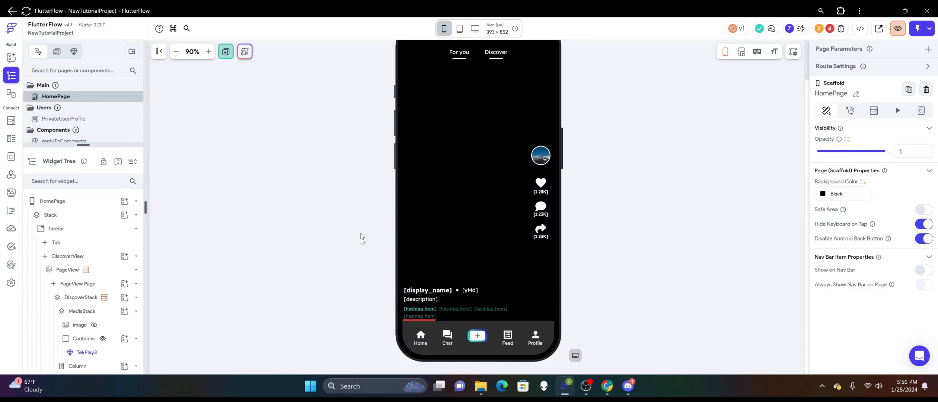
right_click(422, 321)
click(456, 93)
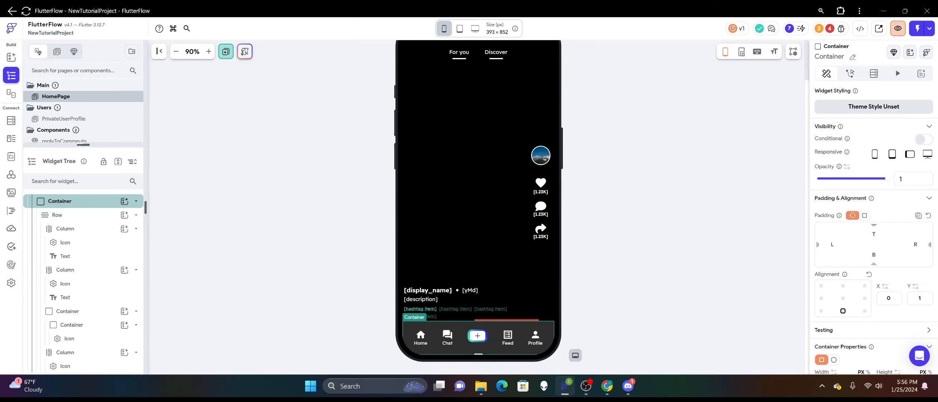
Paste the copied navigation bar container into the Stack on the PrivateUserProfile page.
drag(105, 144, 97, 237)
click(81, 120)
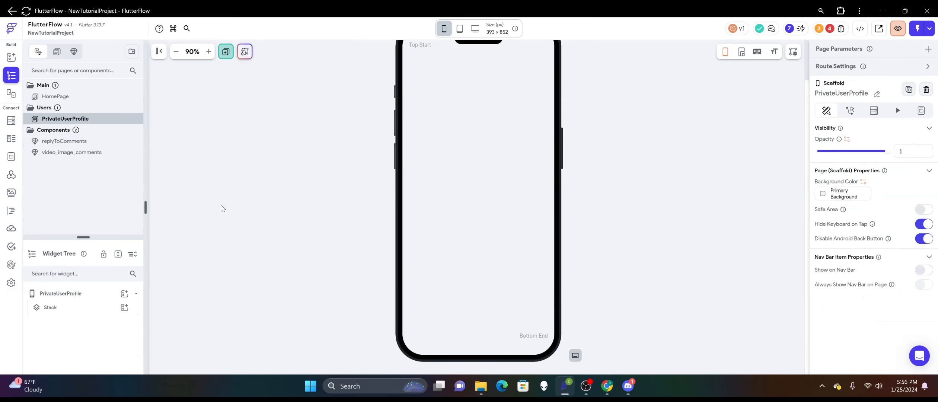
right_click(461, 221)
click(512, 157)
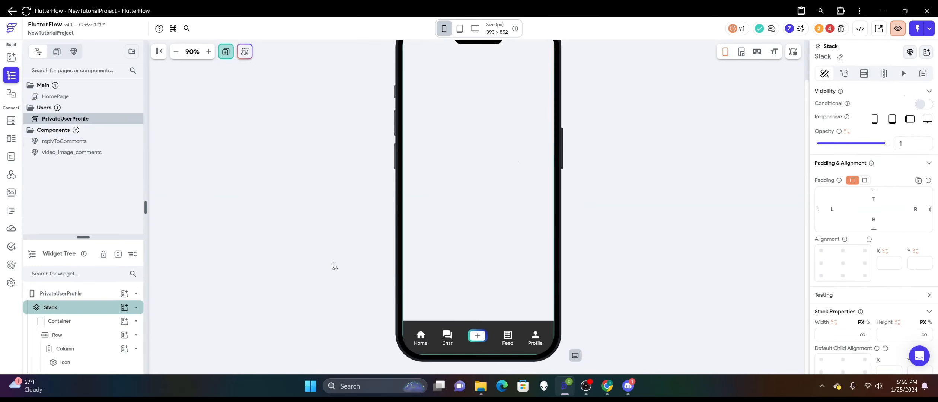
click(309, 224)
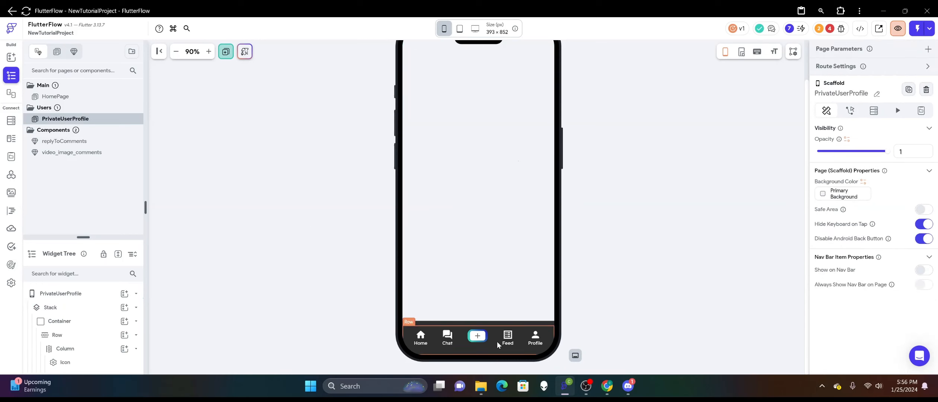
click(422, 337)
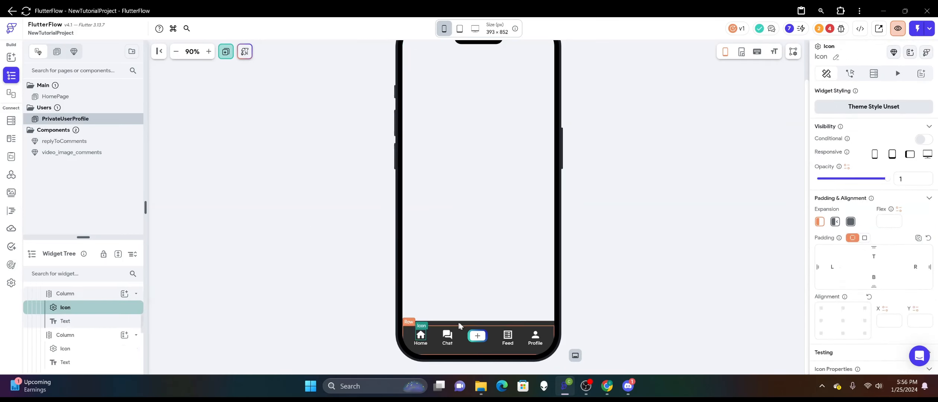
click(609, 261)
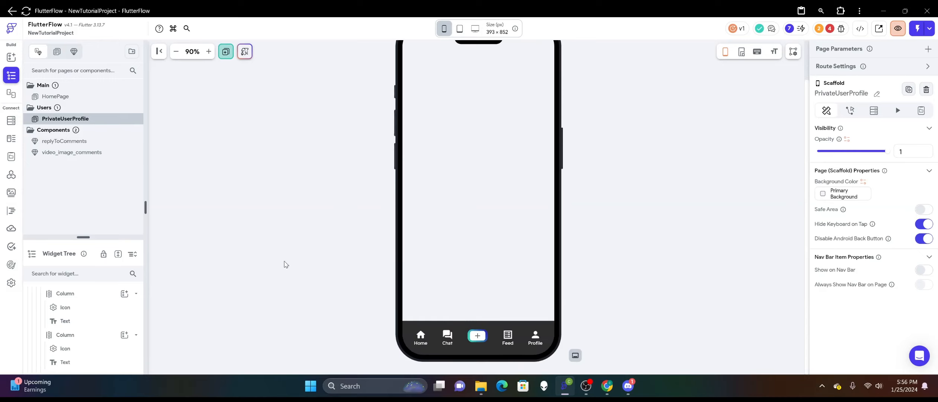
click(461, 211)
click(315, 215)
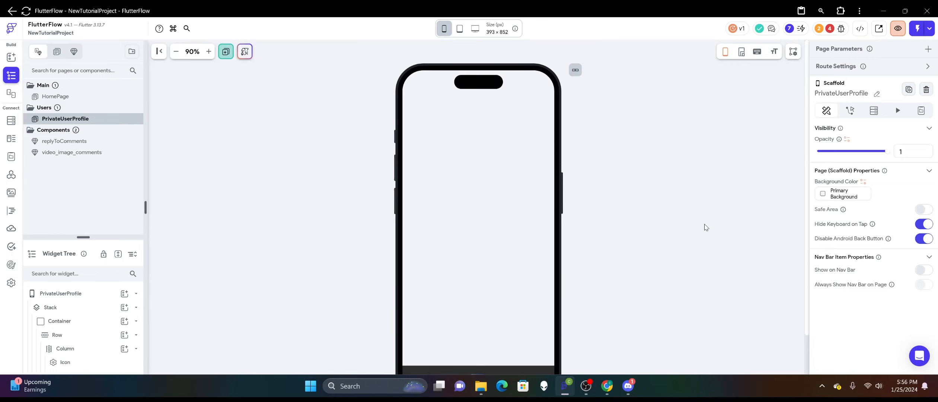
Examine the theme colors offered for the PrivateUserProfile page's background, leaving the color unchanged.
click(823, 196)
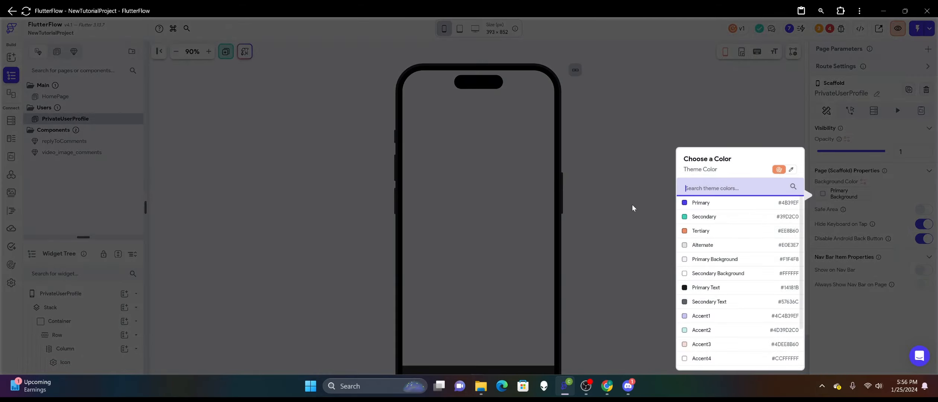
click(631, 204)
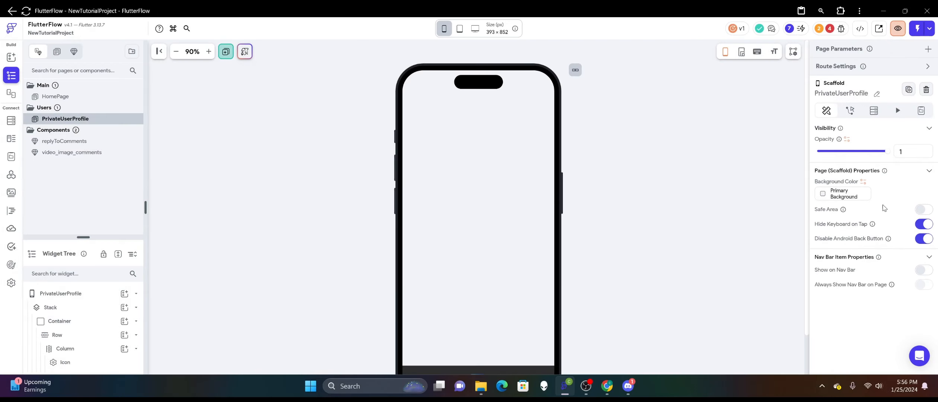
click(823, 195)
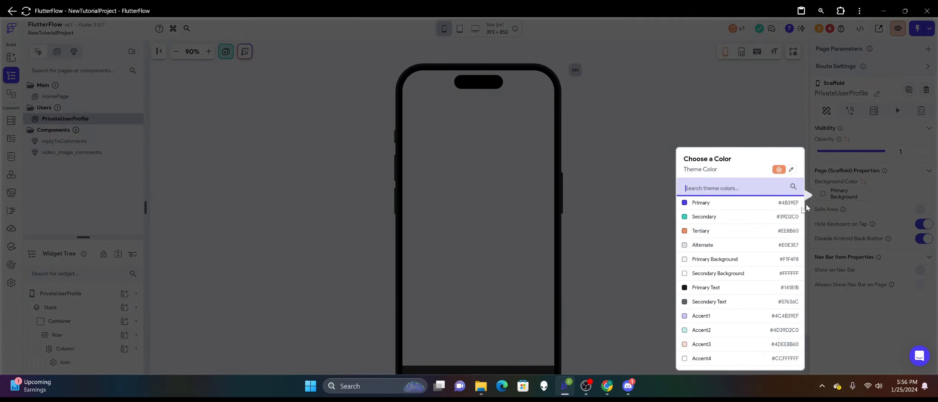
scroll(726, 253, down, 2)
scroll(726, 254, up, 2)
click(602, 224)
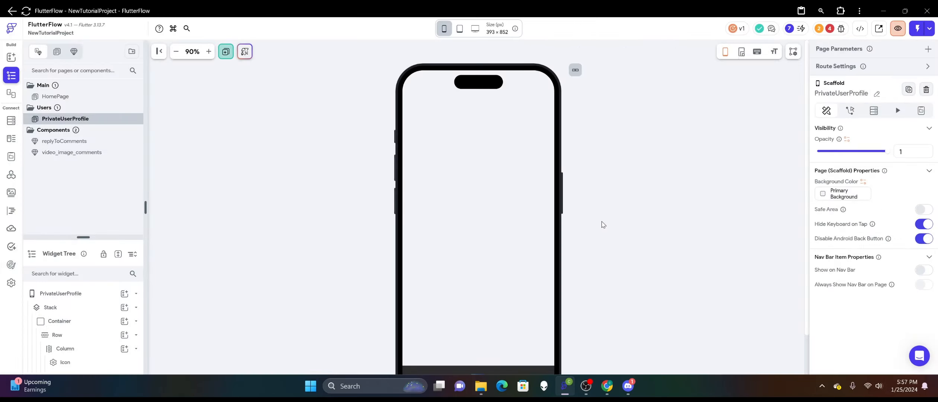
click(823, 195)
click(790, 170)
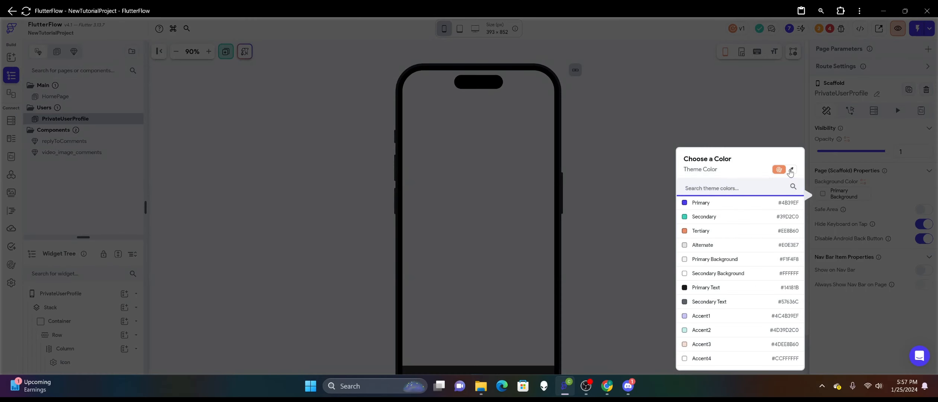
click(776, 171)
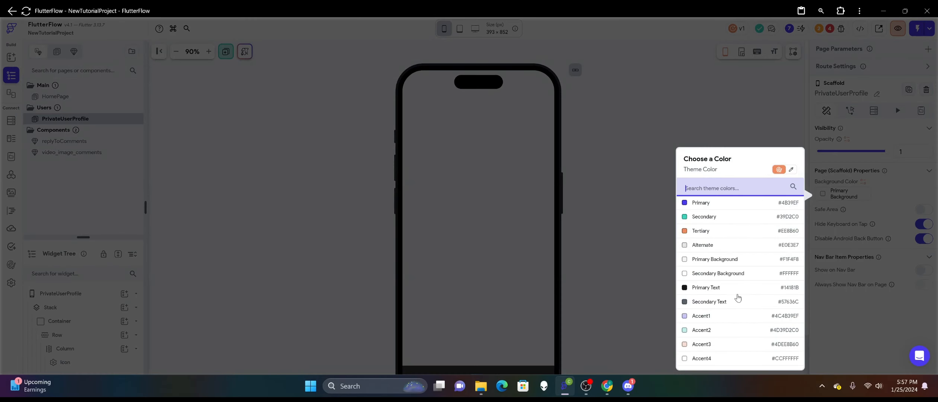
scroll(737, 294, down, 2)
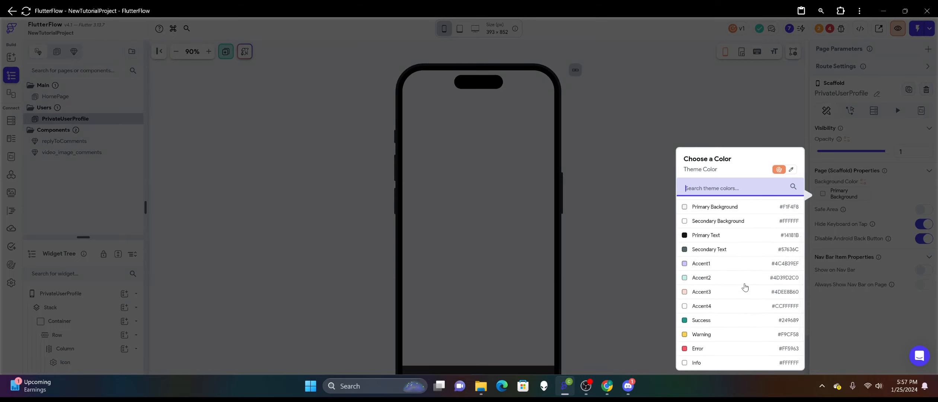
scroll(741, 283, up, 2)
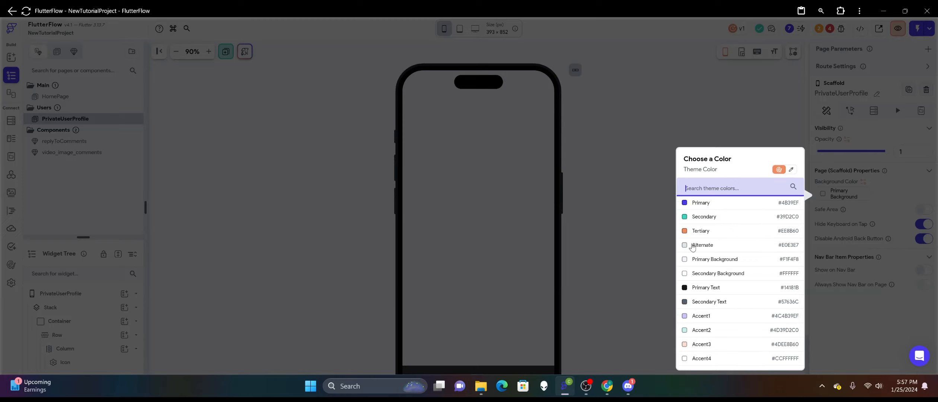
click(585, 232)
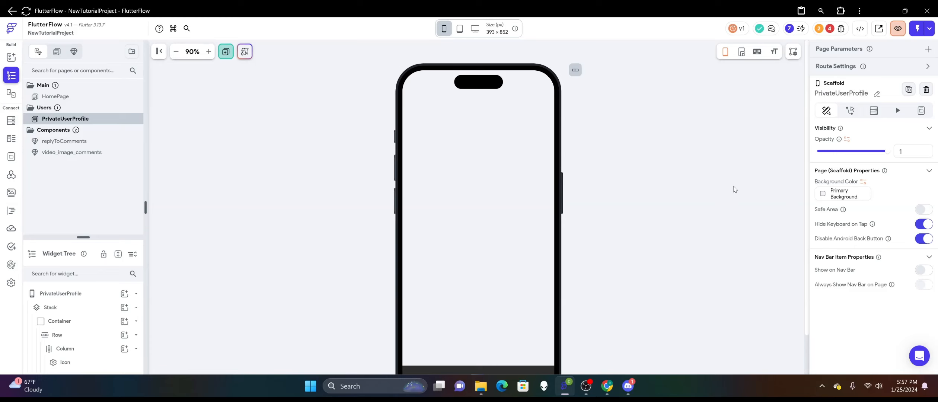
click(823, 198)
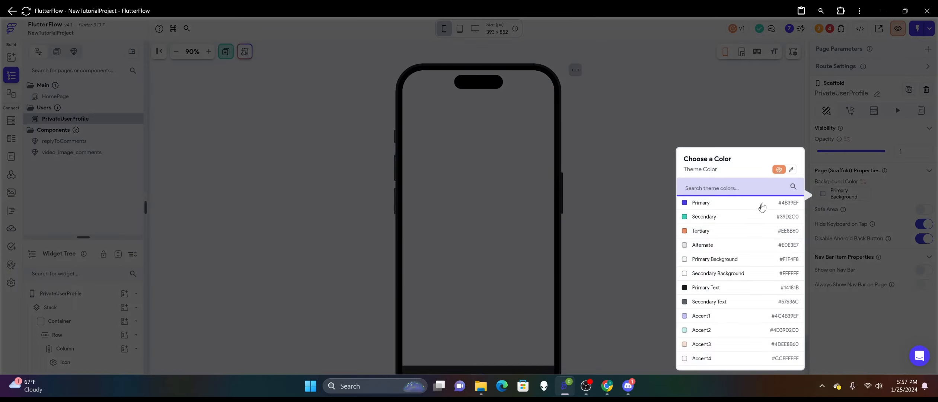
scroll(756, 212, down, 1)
scroll(756, 212, down, 1)
scroll(746, 227, up, 3)
click(622, 253)
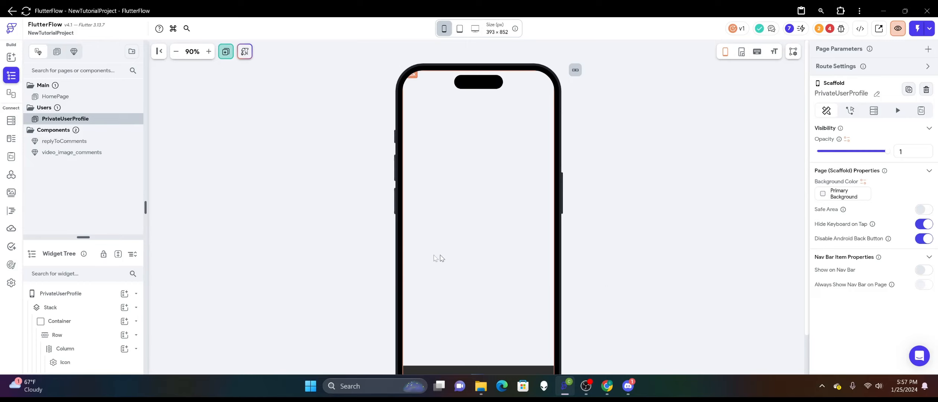
Set the page's background color to the recent custom color #1EFFFFFF.
scroll(331, 256, down, 2)
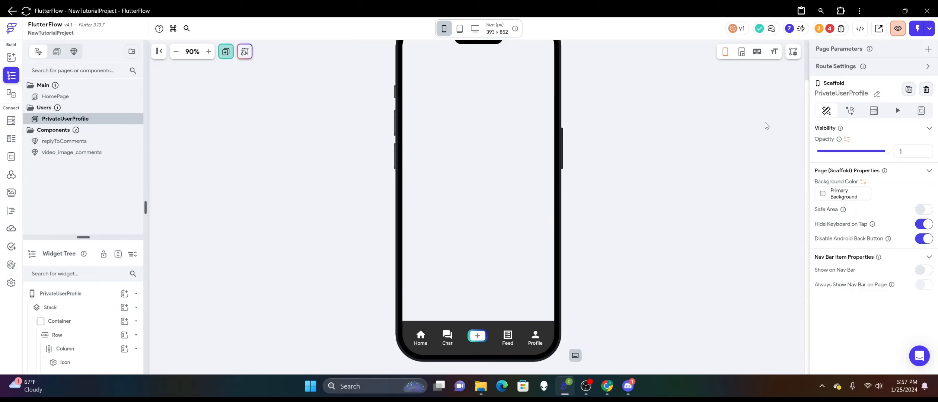
click(822, 195)
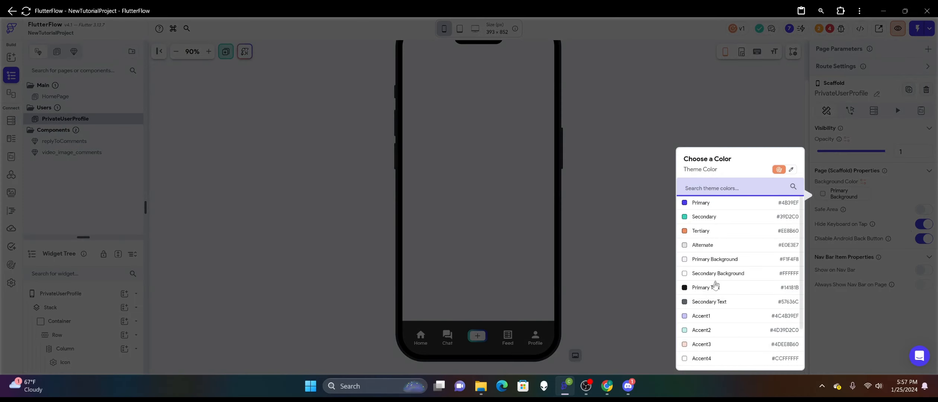
scroll(710, 245, down, 2)
scroll(715, 247, up, 2)
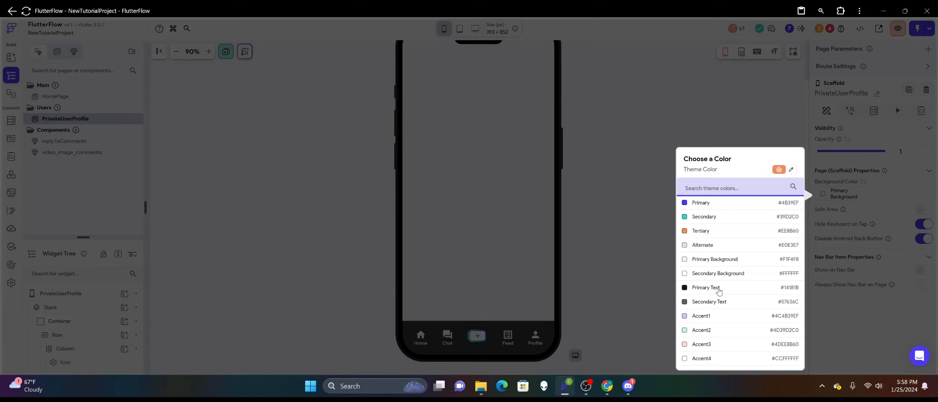
scroll(712, 224, down, 2)
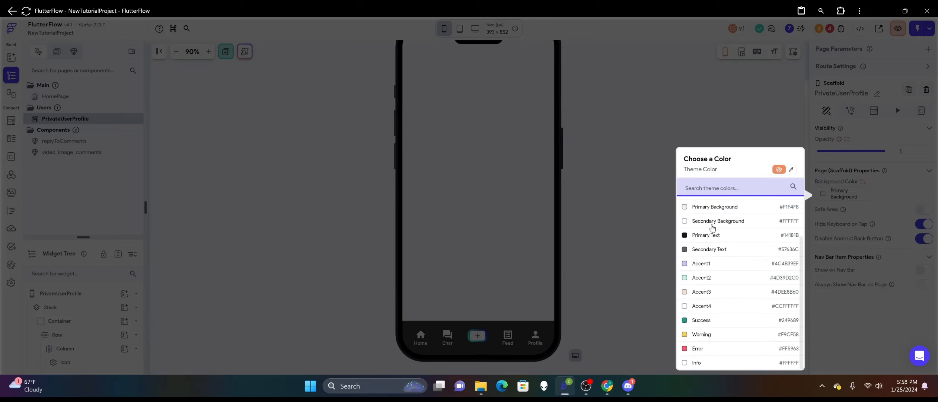
scroll(702, 272, up, 2)
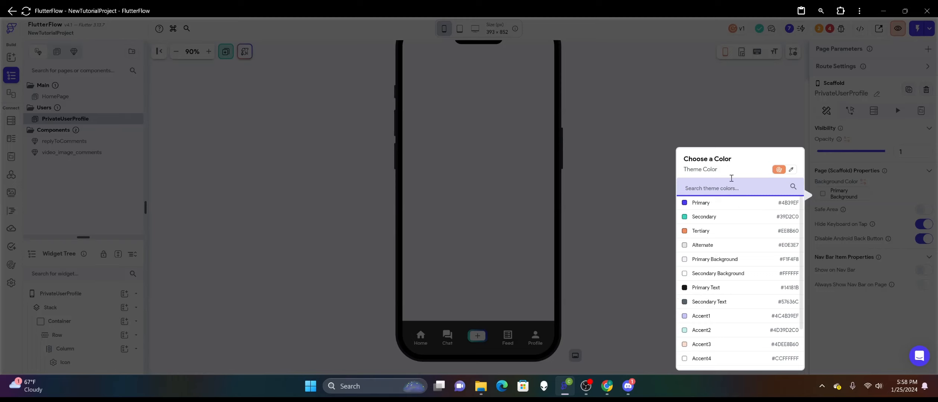
click(791, 170)
click(778, 170)
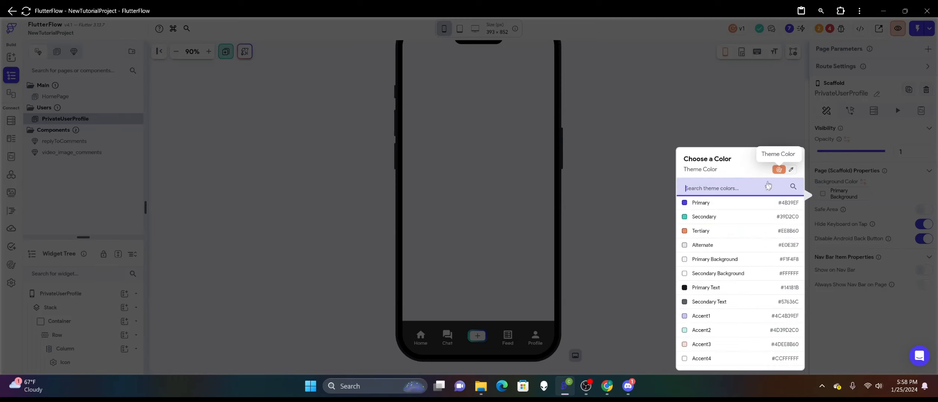
click(790, 170)
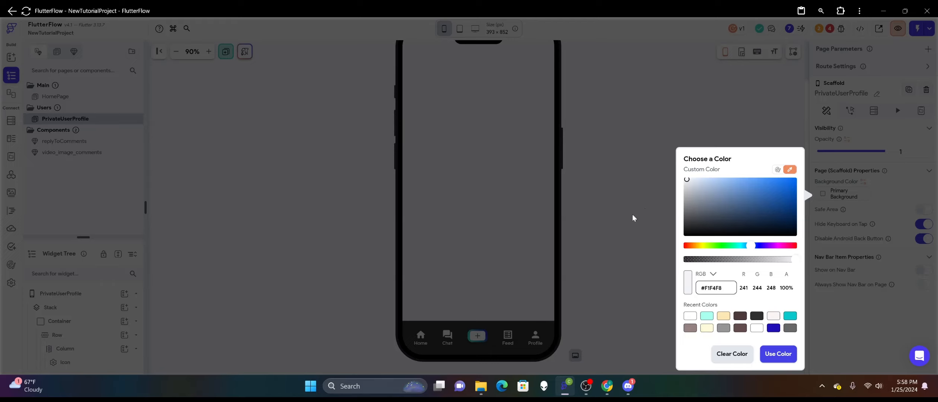
click(687, 319)
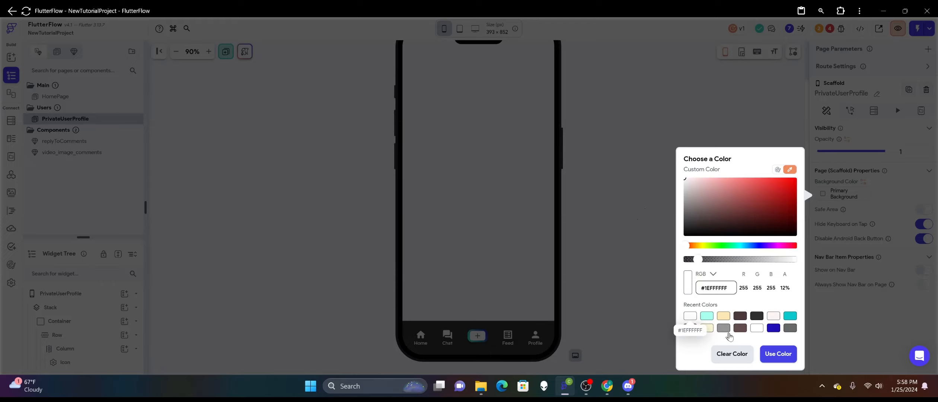
click(774, 354)
scroll(671, 247, up, 2)
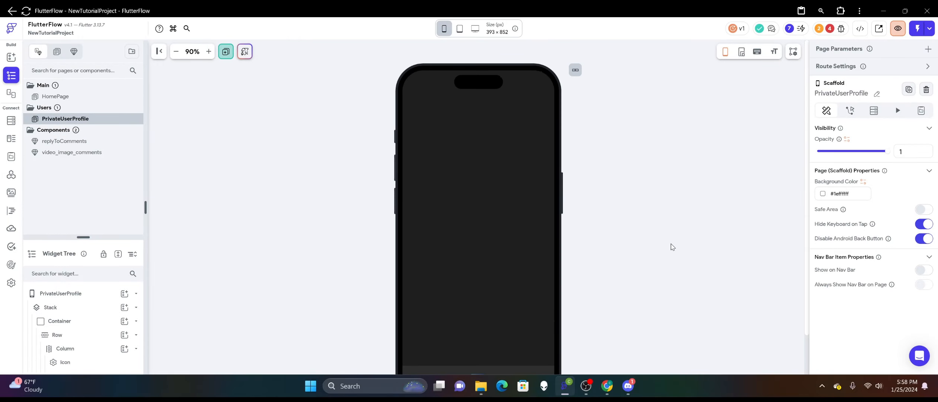
Change the page's background to the fully opaque custom color #E9E9E9.
click(823, 194)
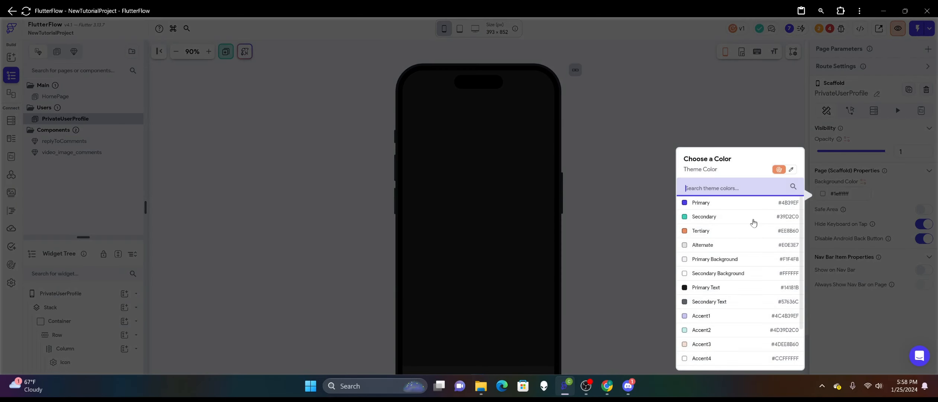
click(790, 169)
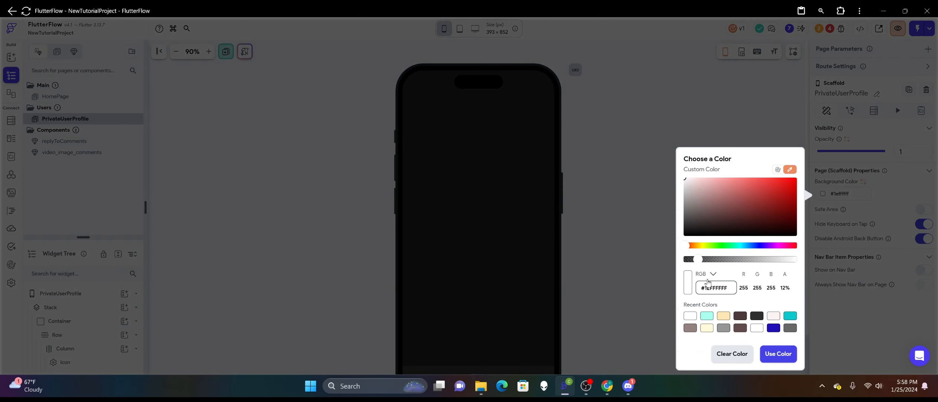
drag(696, 259, 823, 254)
drag(688, 181, 678, 184)
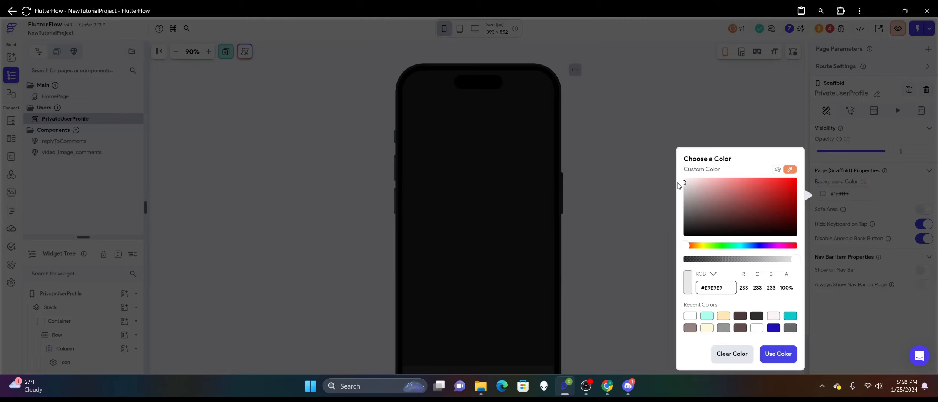
click(762, 360)
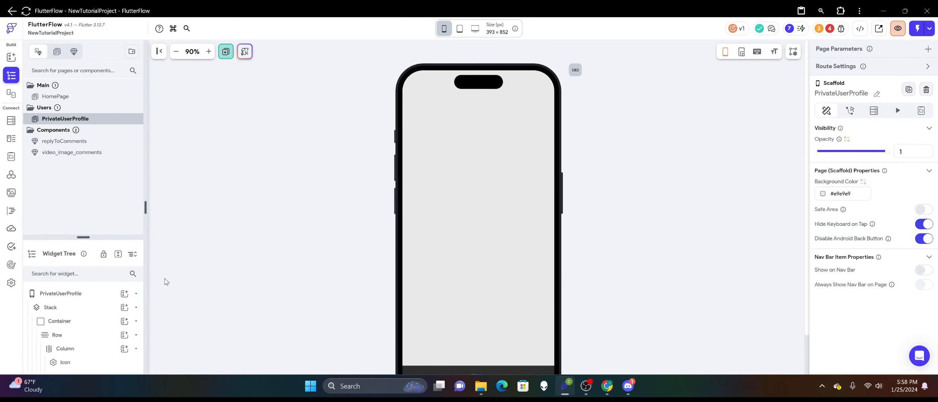
Add a Column to the page's Stack and align it to the center at X 0, Y 0.
drag(83, 237, 84, 155)
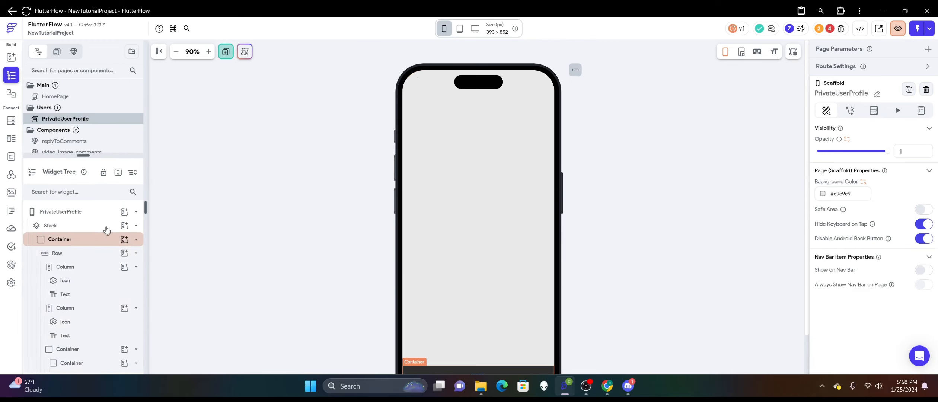
click(124, 226)
click(210, 241)
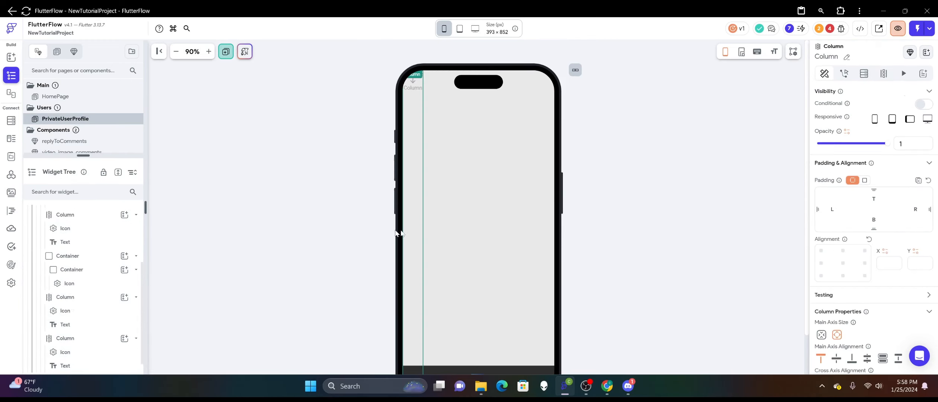
scroll(517, 277, down, 2)
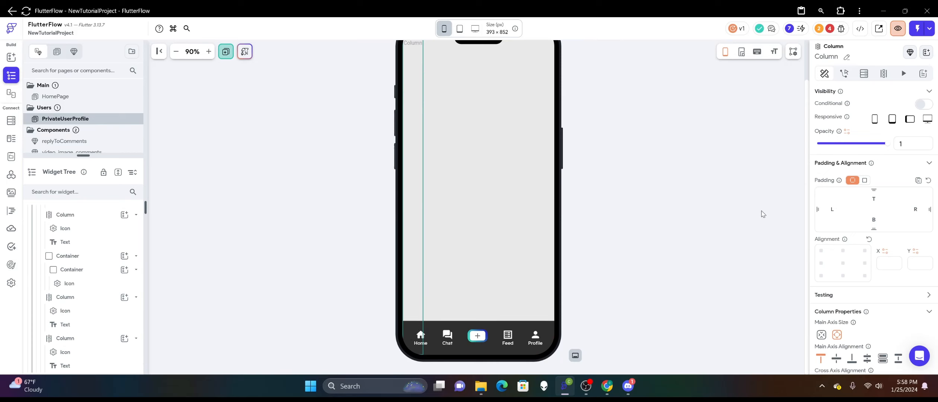
click(842, 263)
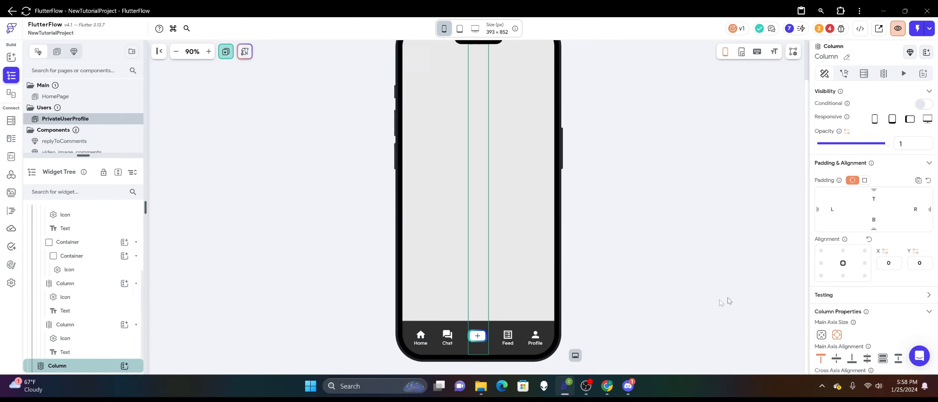
Bring the bottom navigation bar container to the front of the Stack and check its size properties.
right_click(515, 322)
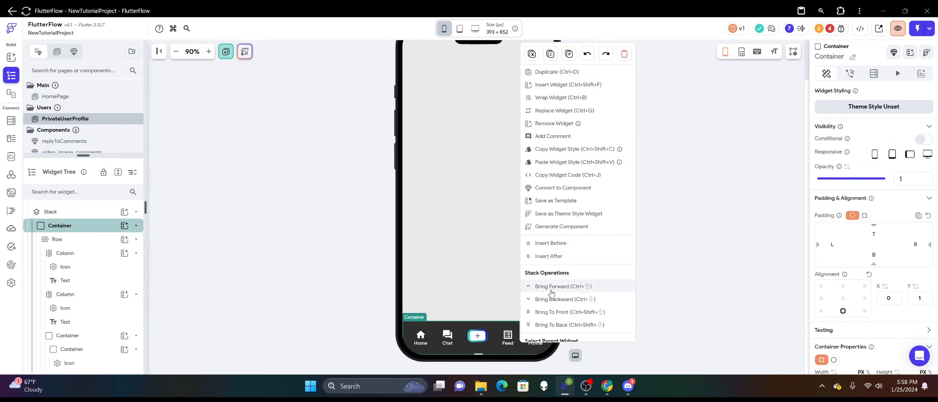
click(560, 313)
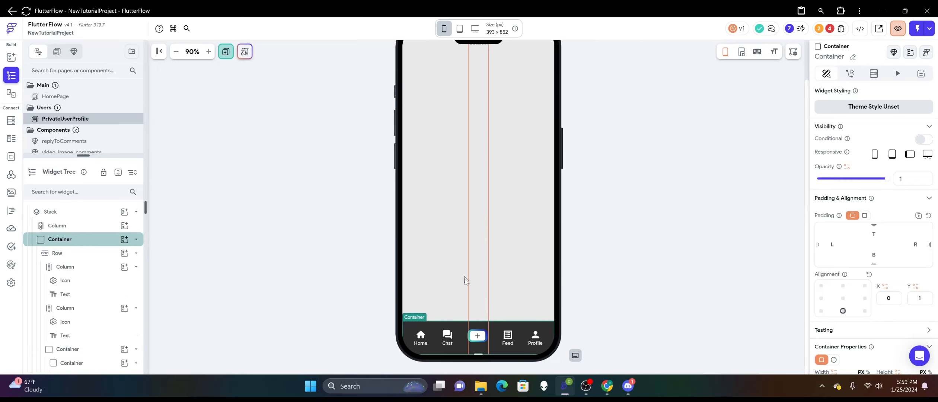
scroll(871, 253, down, 3)
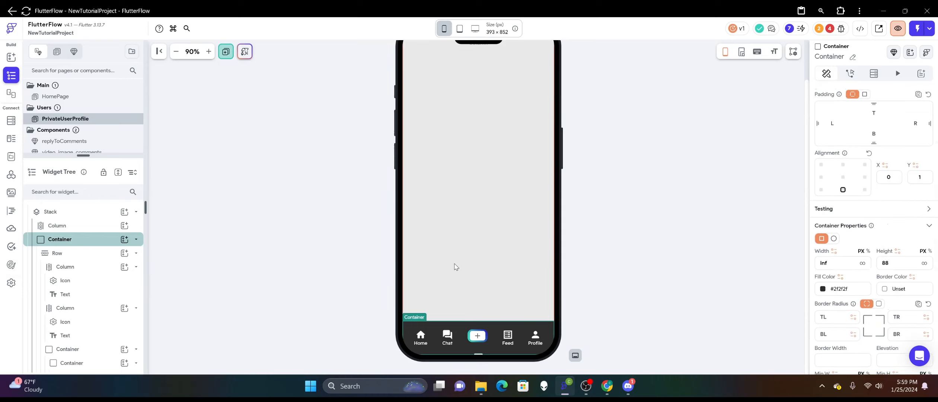
Set the bottom padding of the Stack's new Column to 88.
click(477, 273)
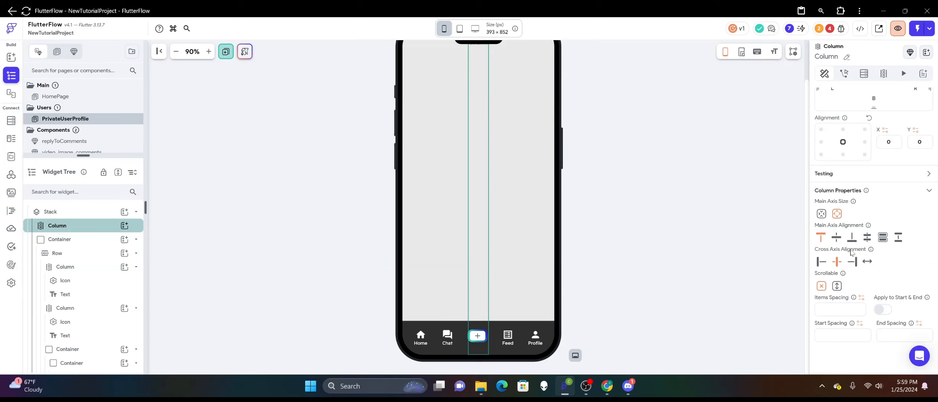
scroll(860, 244, up, 2)
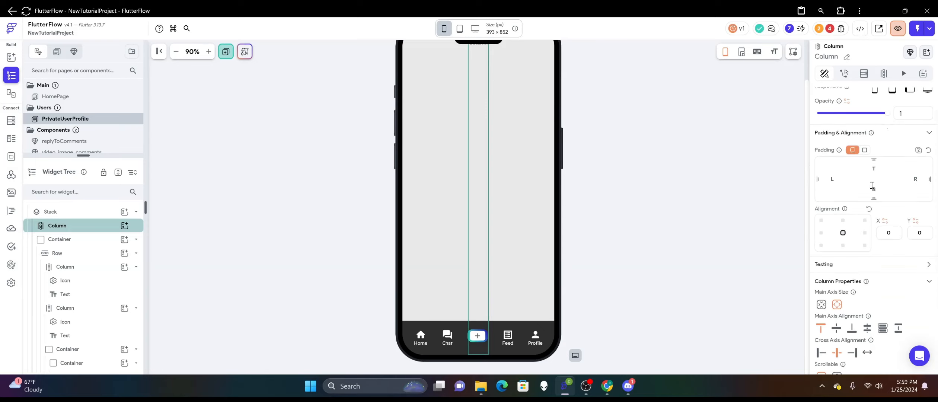
text(88)
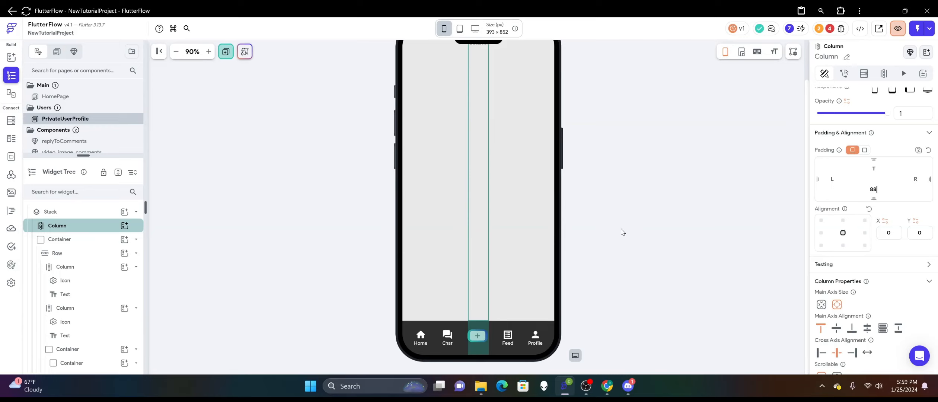
scroll(623, 232, up, 1)
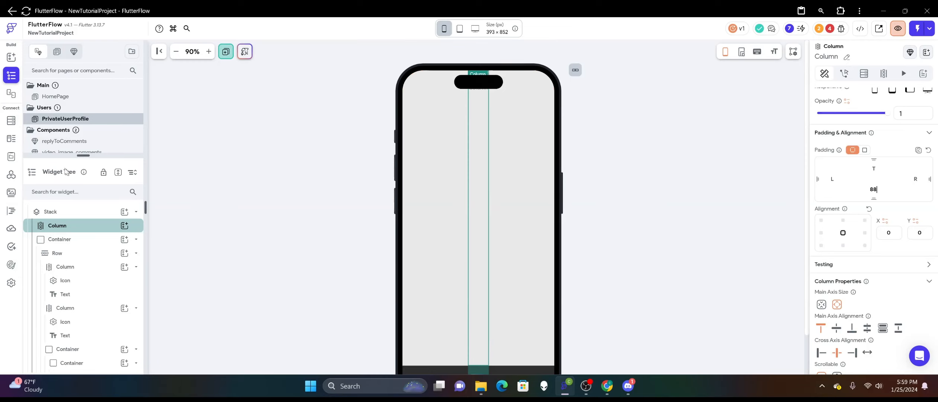
Add a Container inside the Column above the navigation bar and set its width to infinite.
click(11, 57)
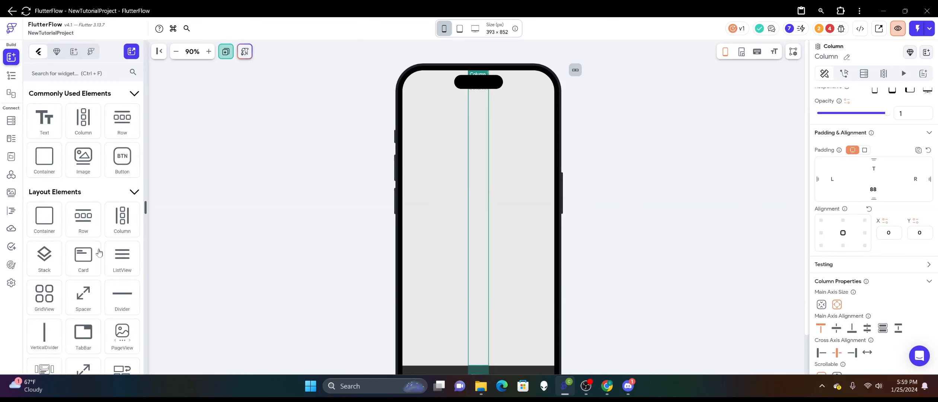
drag(44, 220, 497, 106)
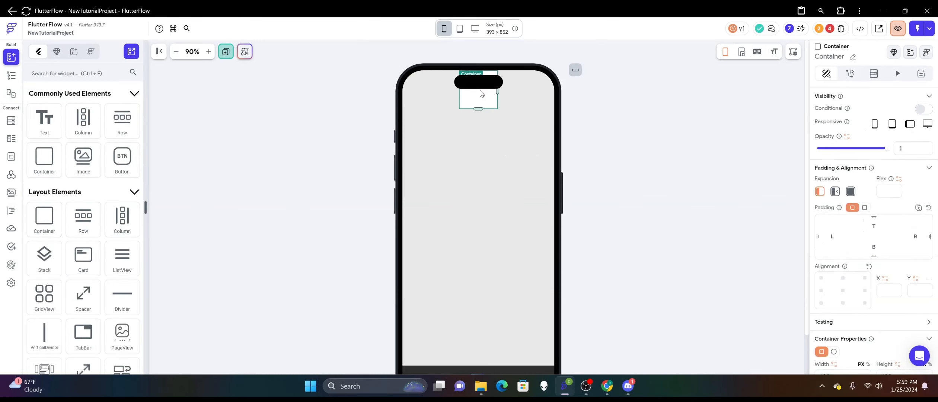
scroll(855, 238, down, 4)
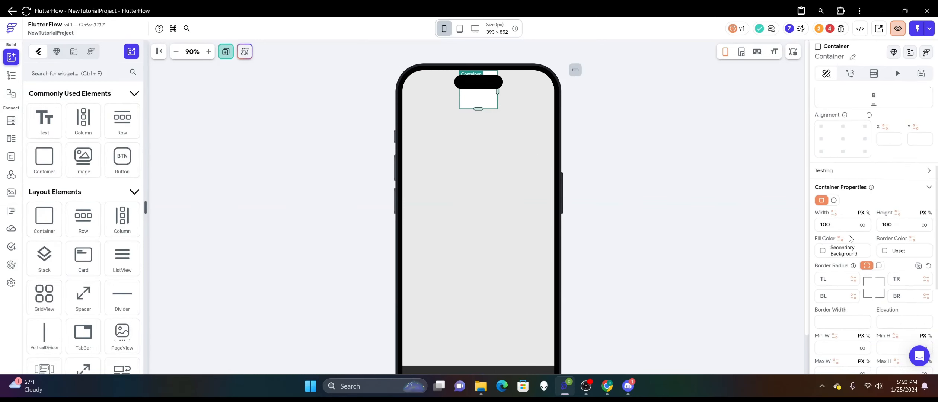
click(862, 225)
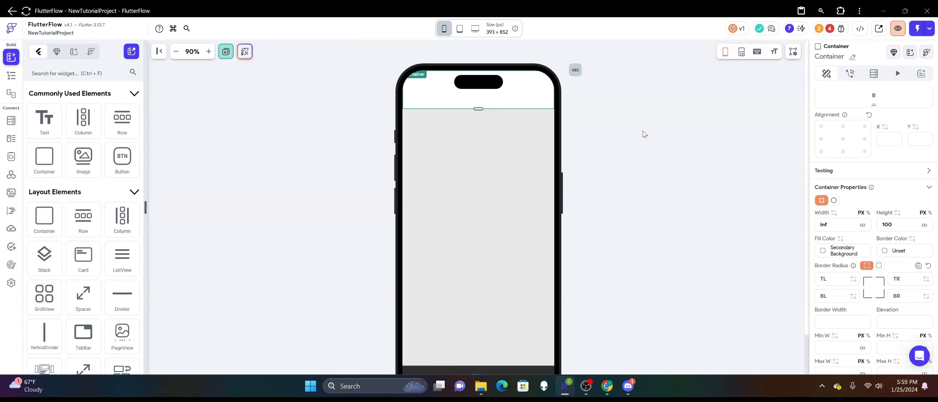
Clear the new container's fill color.
click(824, 254)
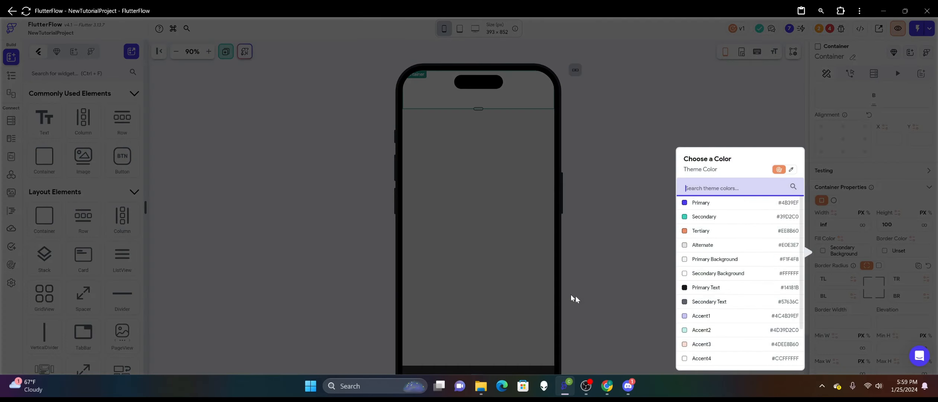
click(789, 172)
click(791, 172)
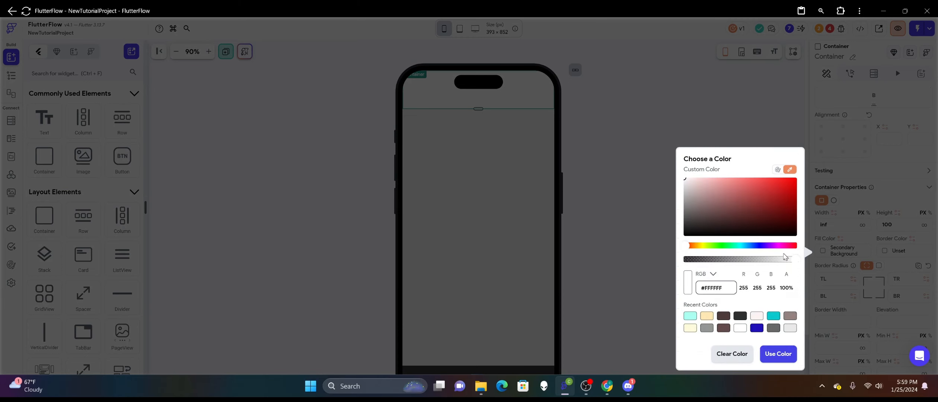
click(729, 355)
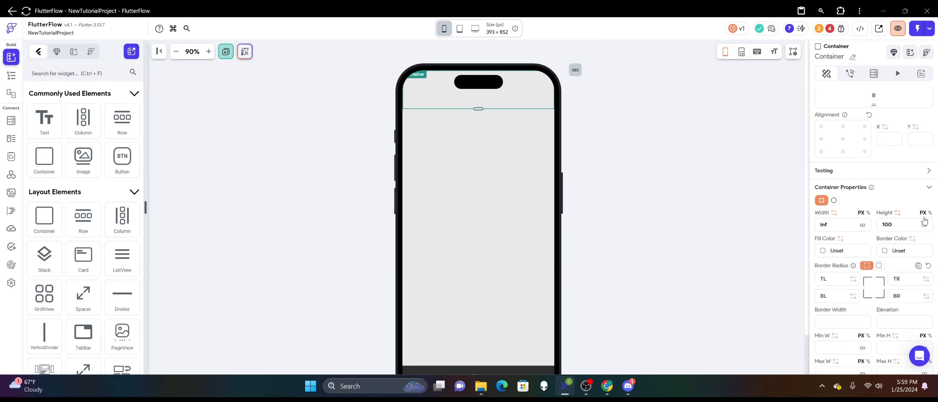
Bind the new container's height to the Fraction of Screen Height global property instead of the entire height.
click(898, 213)
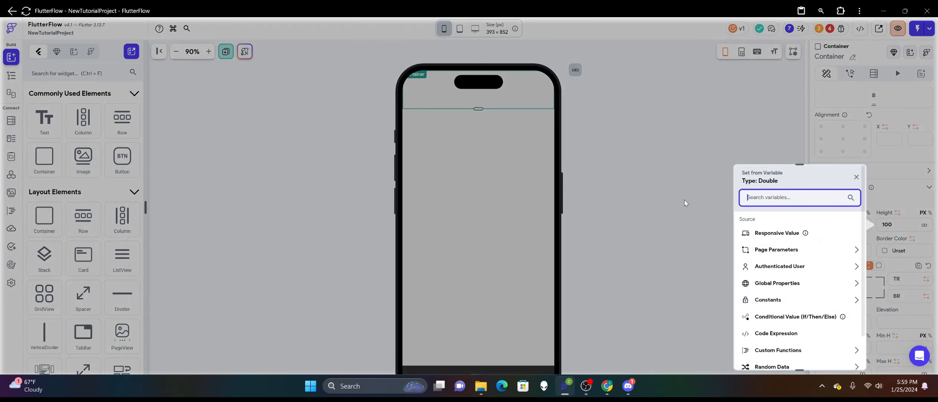
scroll(787, 246, down, 1)
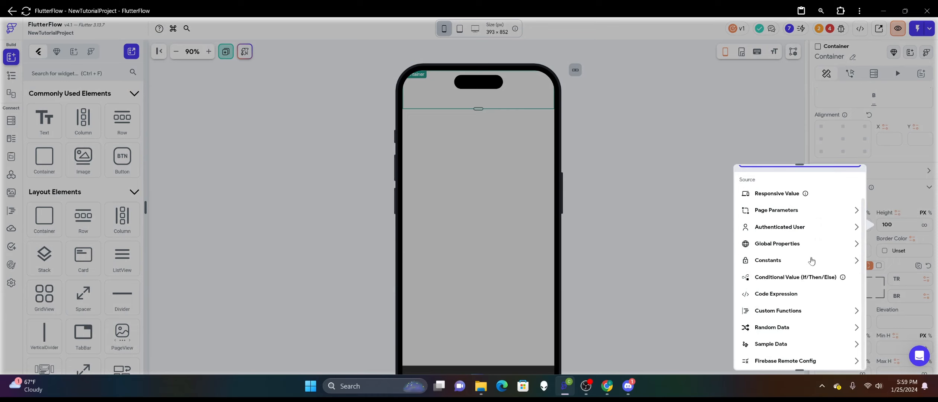
click(787, 244)
scroll(778, 294, down, 1)
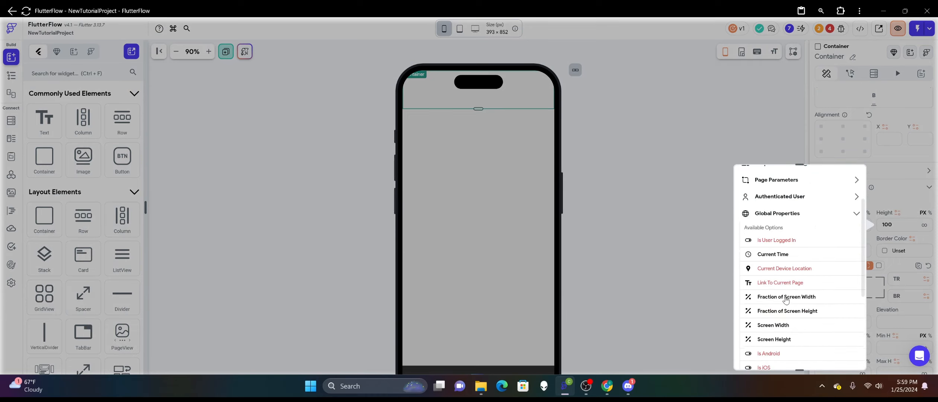
click(791, 310)
click(857, 239)
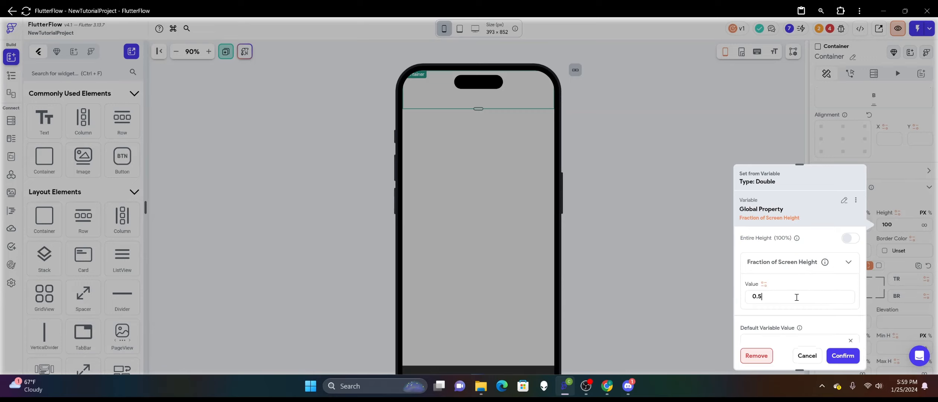
key(BackSpace)
click(843, 355)
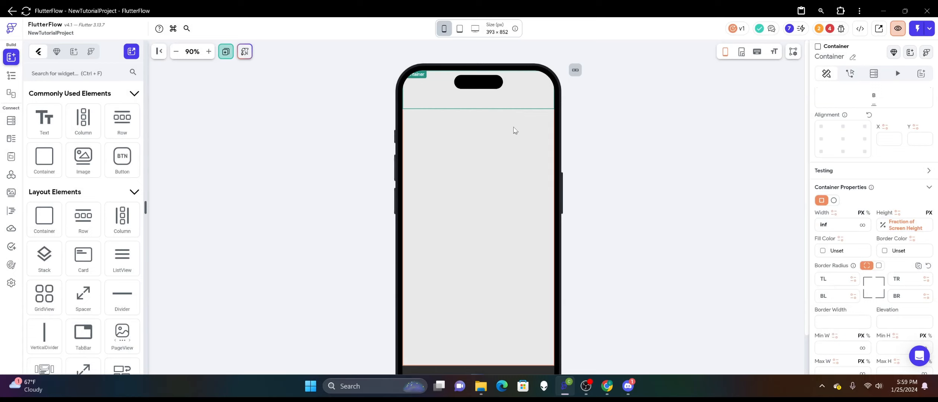
Remove the variable from the new container's height and set the height to 7 percent.
click(662, 157)
click(533, 90)
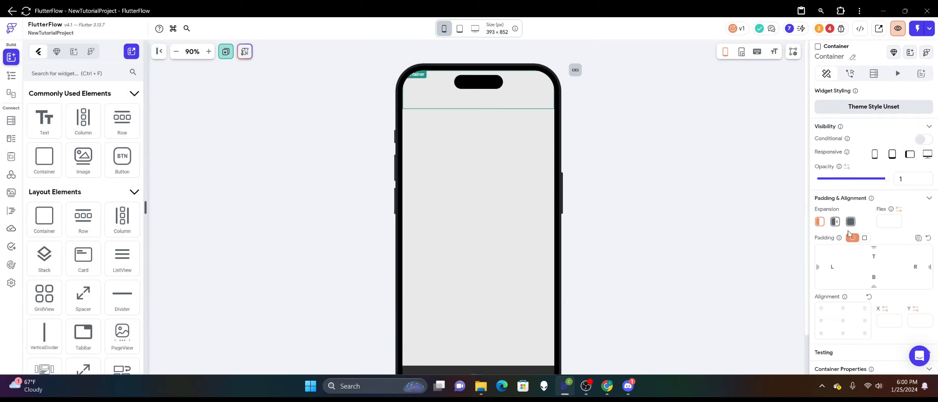
scroll(884, 227, down, 4)
click(889, 255)
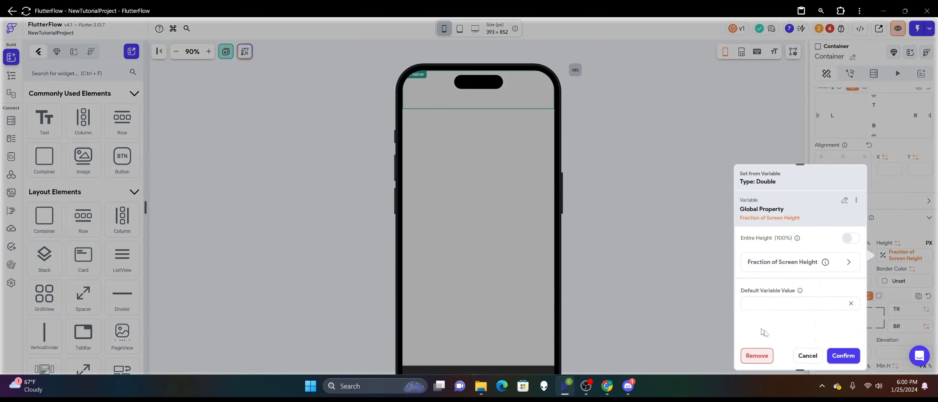
click(756, 356)
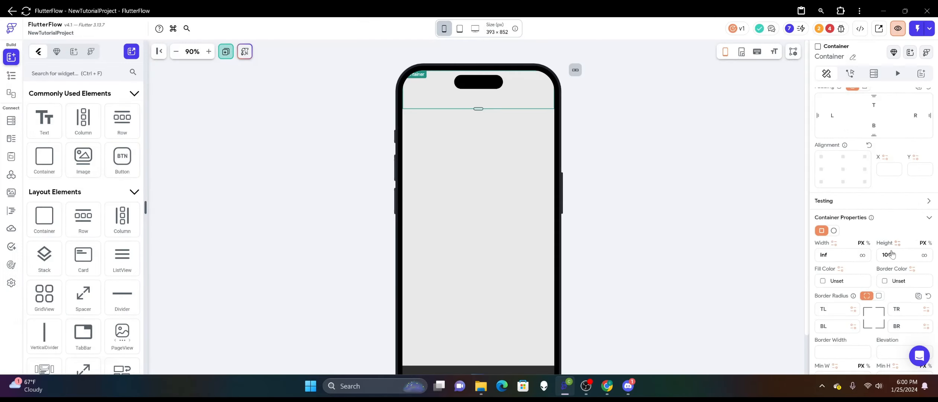
click(928, 243)
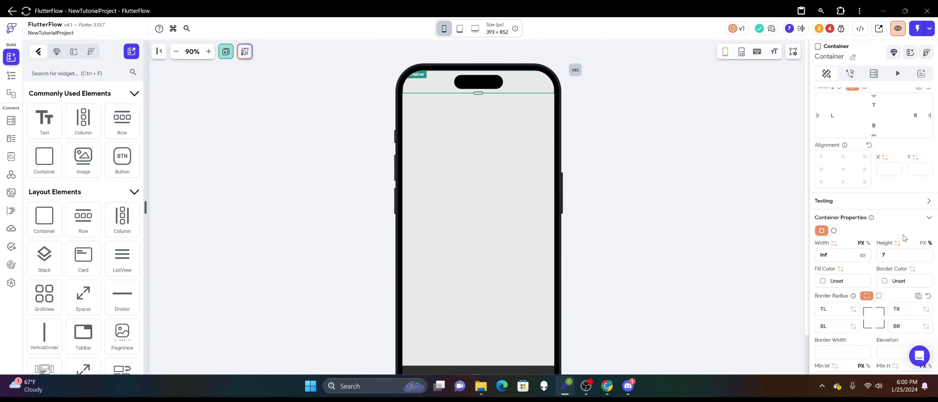
Bind the top container's height to the Screen Height global property, turn off Entire Height and set the fraction to 0.07.
click(898, 244)
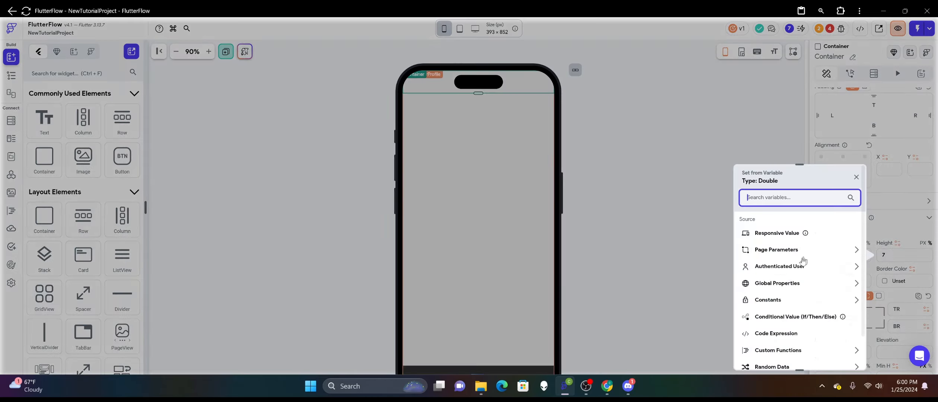
scroll(780, 256, down, 1)
click(780, 256)
scroll(785, 287, down, 2)
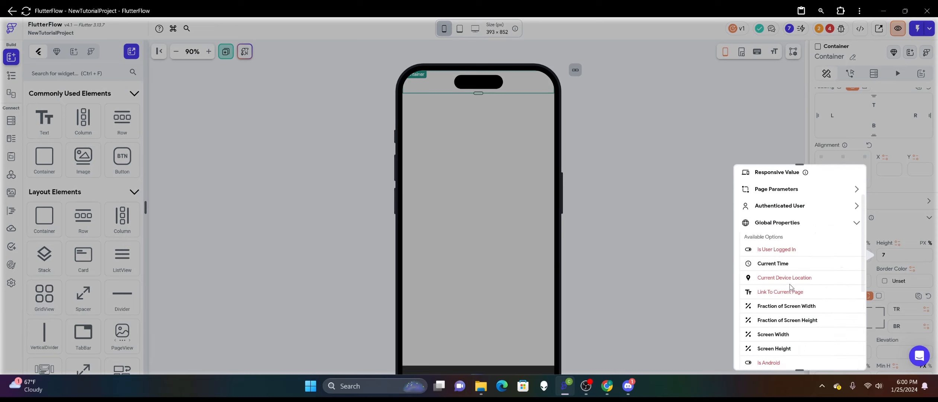
click(780, 297)
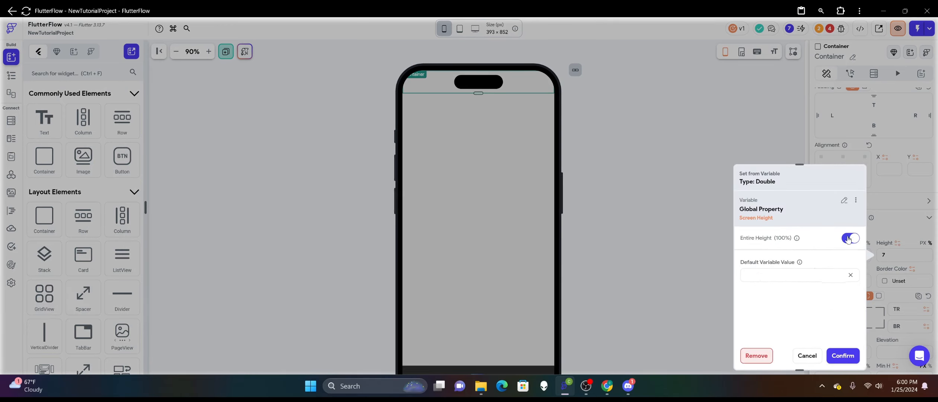
click(849, 240)
click(786, 295)
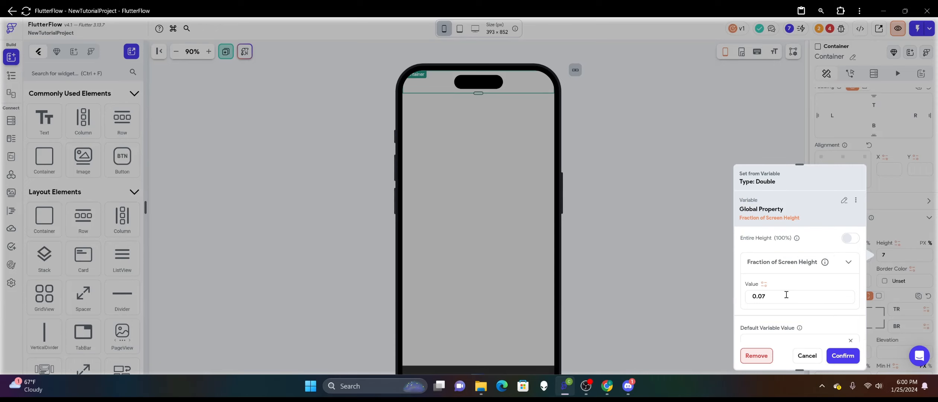
click(840, 358)
click(672, 217)
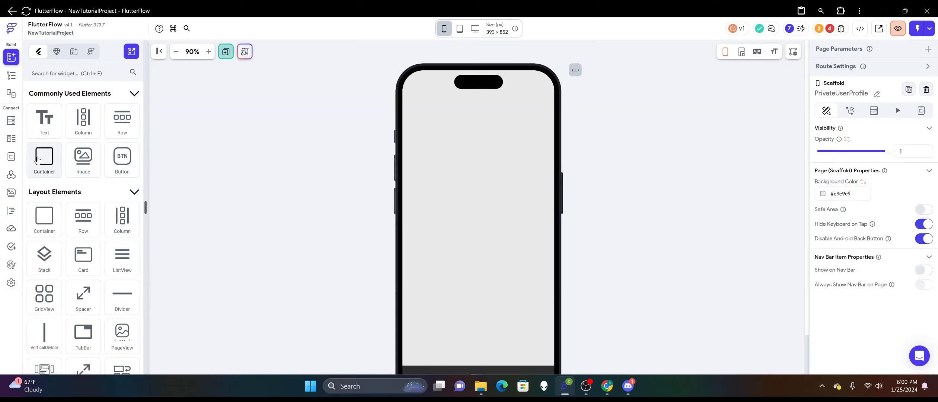
Add a second Container below the top one, make its width infinite and extend its height to roughly a third of the page.
drag(40, 161, 453, 195)
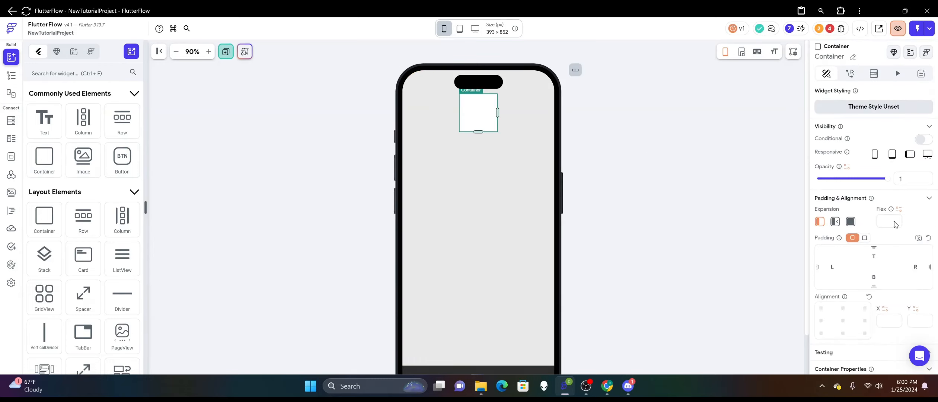
scroll(889, 222, down, 6)
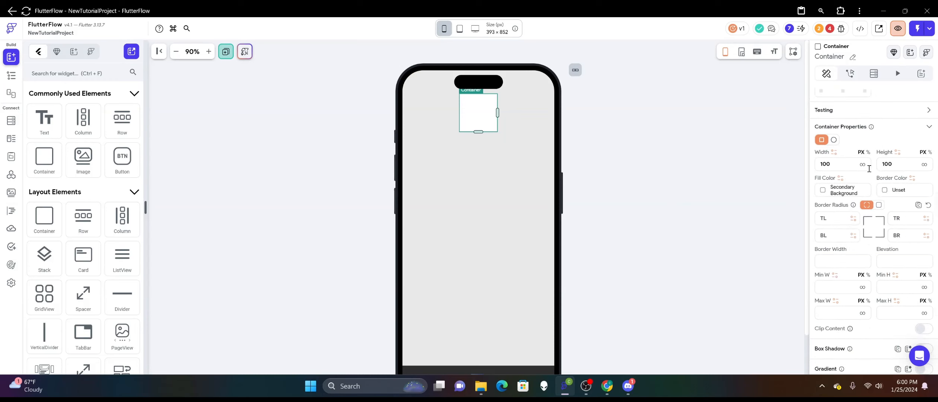
click(862, 165)
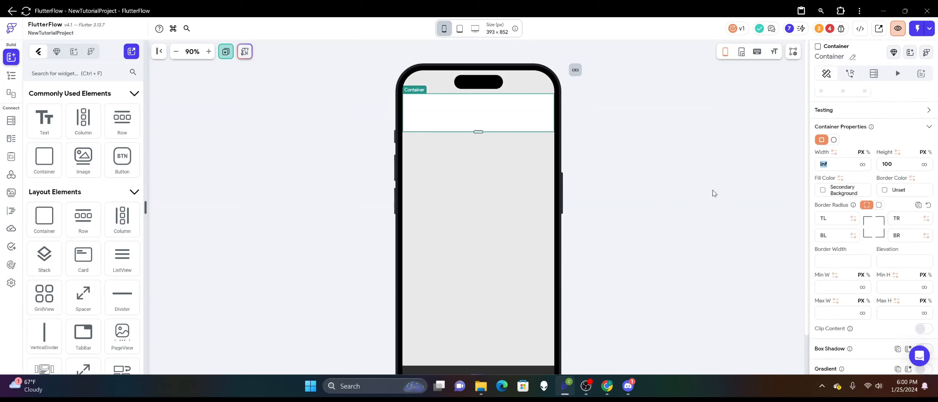
drag(478, 132, 474, 216)
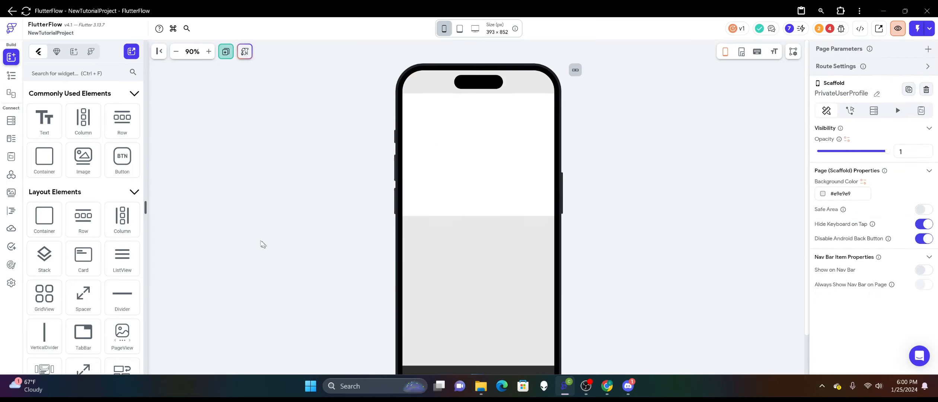
Add a Column inside the white container and give it a uniform padding of 6 on all sides.
drag(83, 120, 443, 162)
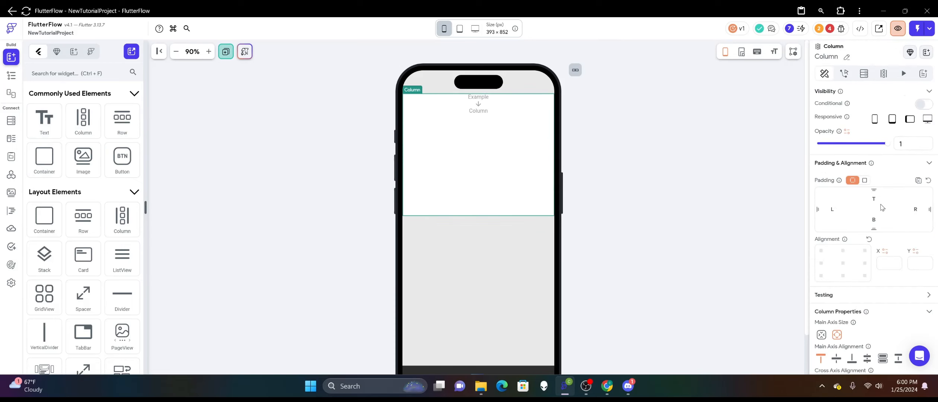
click(864, 180)
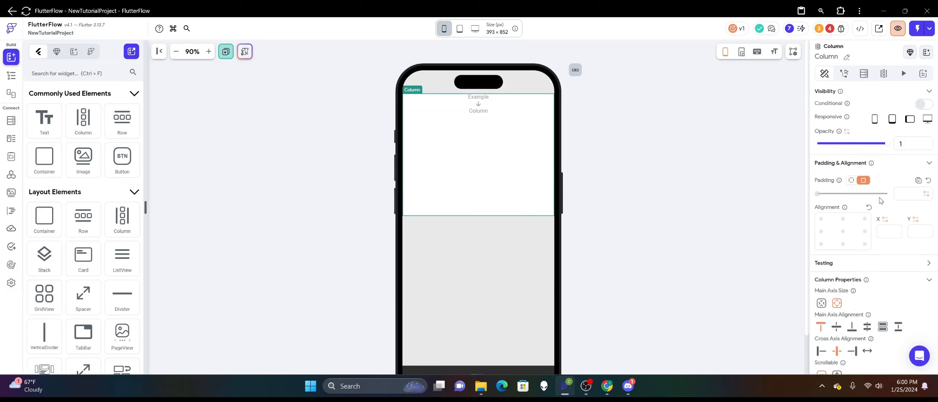
click(897, 191)
text(6)
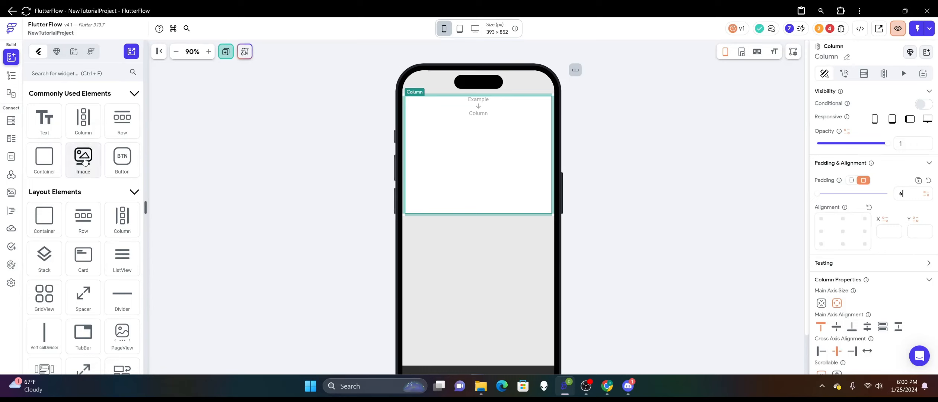
Add a Stack inside the white container's Column and place an Image in that Stack.
scroll(84, 161, down, 3)
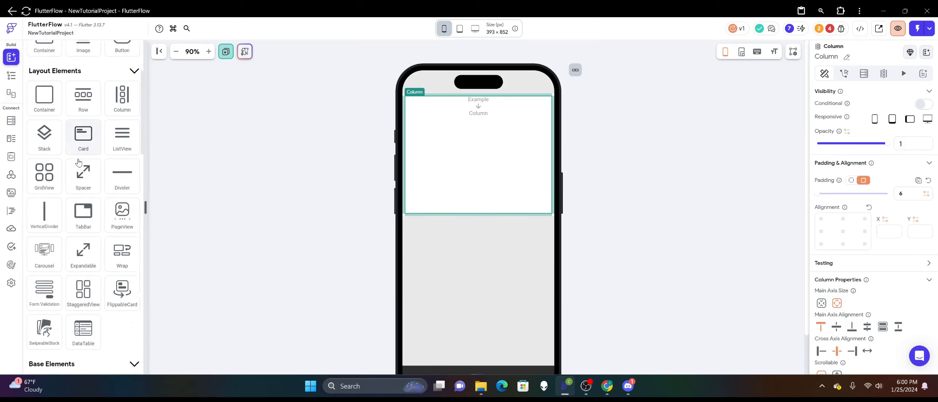
drag(44, 136, 488, 148)
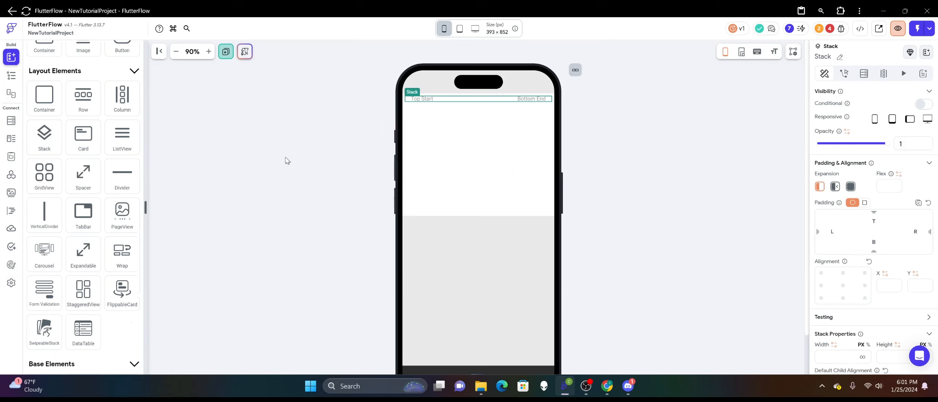
scroll(114, 141, up, 4)
drag(83, 158, 478, 104)
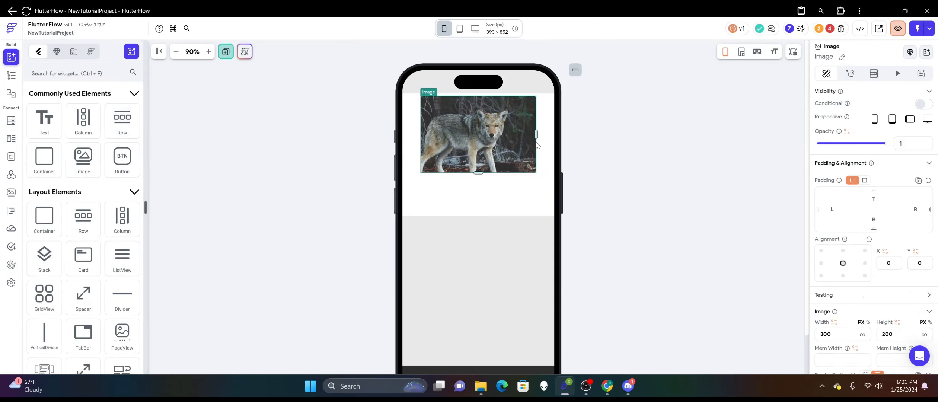
Switch the image's width unit to percent and set the width to 94 percent.
scroll(867, 178, down, 4)
click(868, 171)
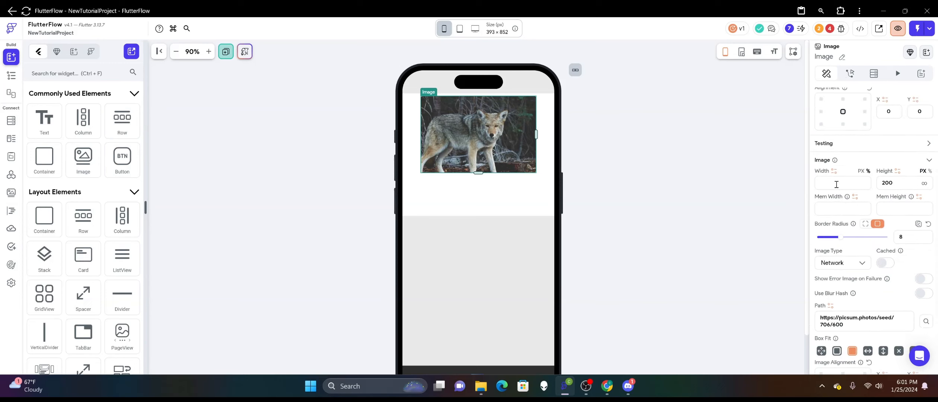
text(97)
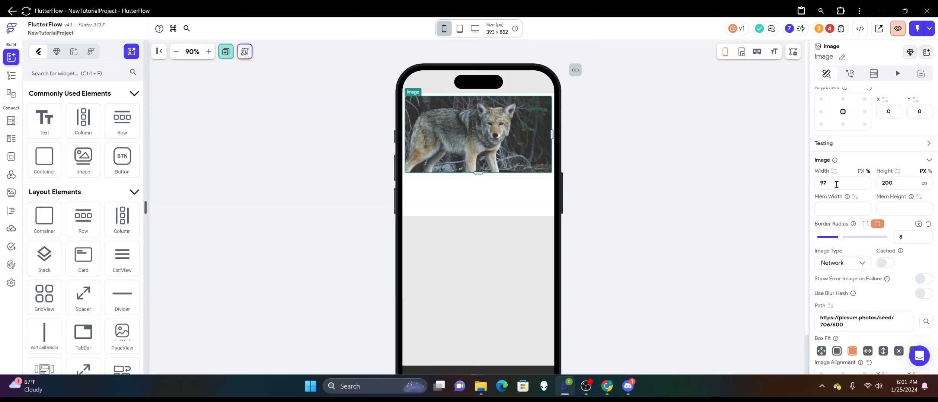
key(BackSpace)
text(6)
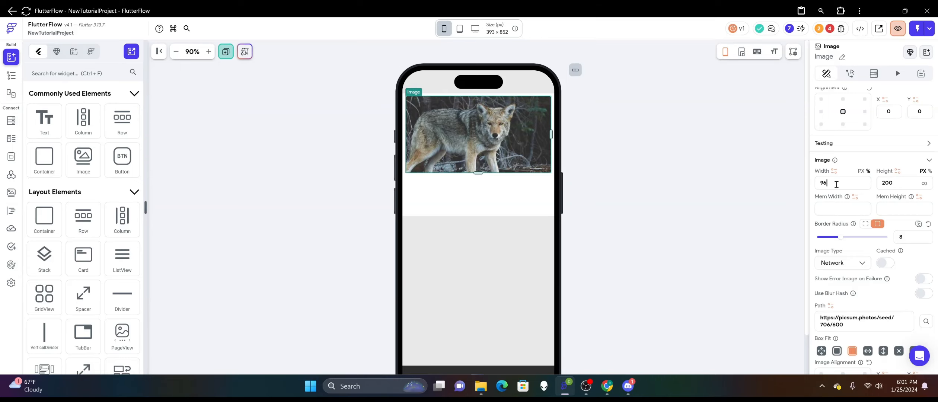
click(662, 142)
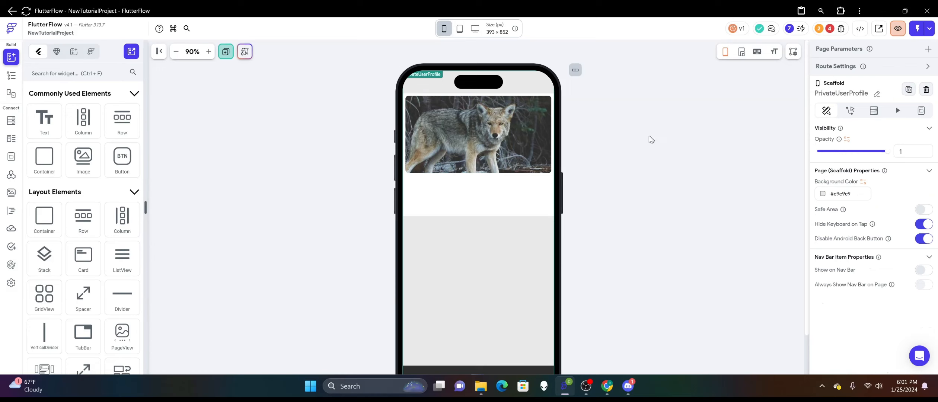
click(482, 141)
scroll(844, 209, down, 3)
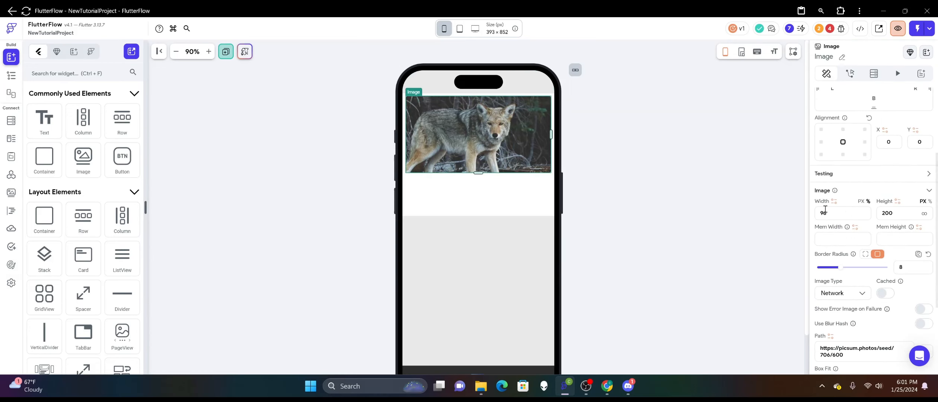
drag(825, 211, 817, 211)
text(94)
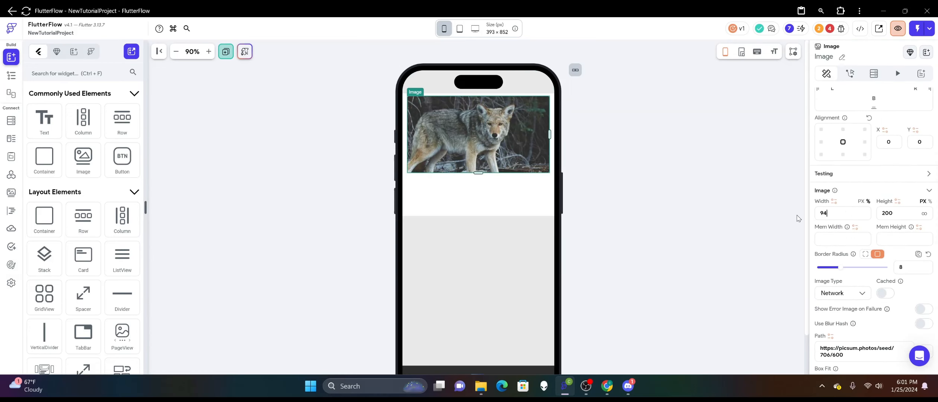
Set the image's border radius to 12 on all corners.
scroll(875, 249, down, 2)
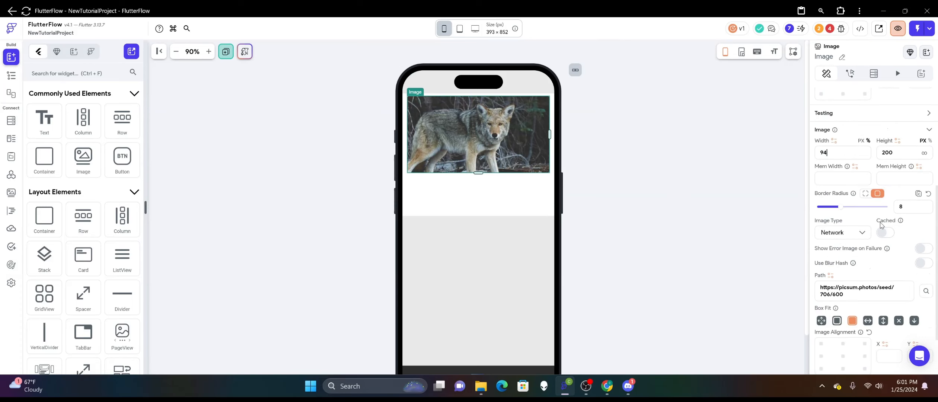
drag(919, 204, 864, 212)
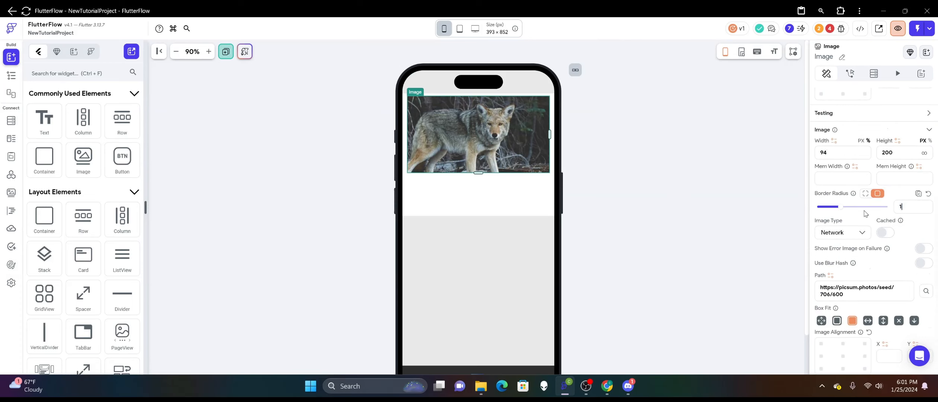
click(585, 188)
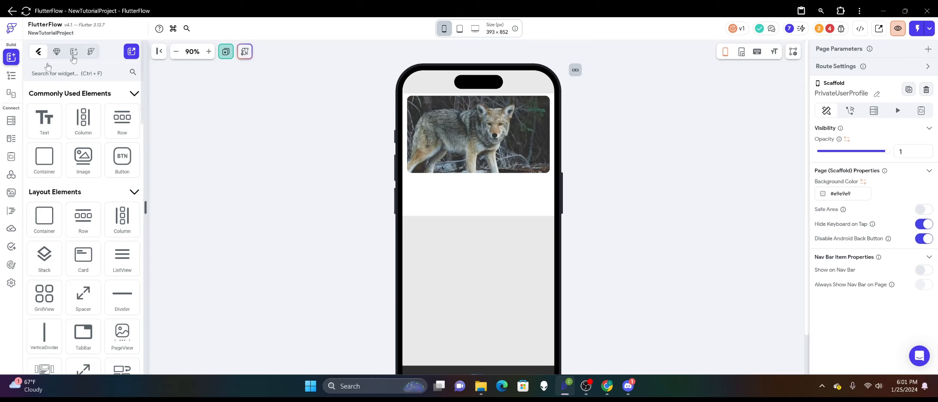
Show the widget tree and enlarge the white container's height to well over half of the page.
click(11, 77)
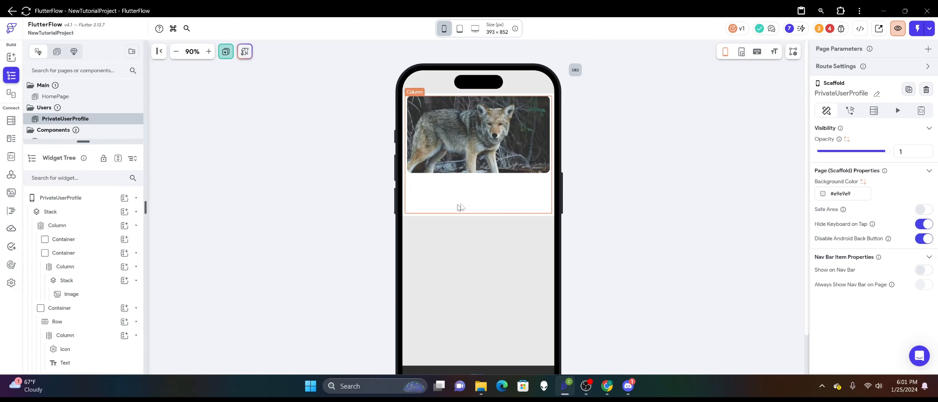
click(460, 208)
drag(478, 216, 479, 280)
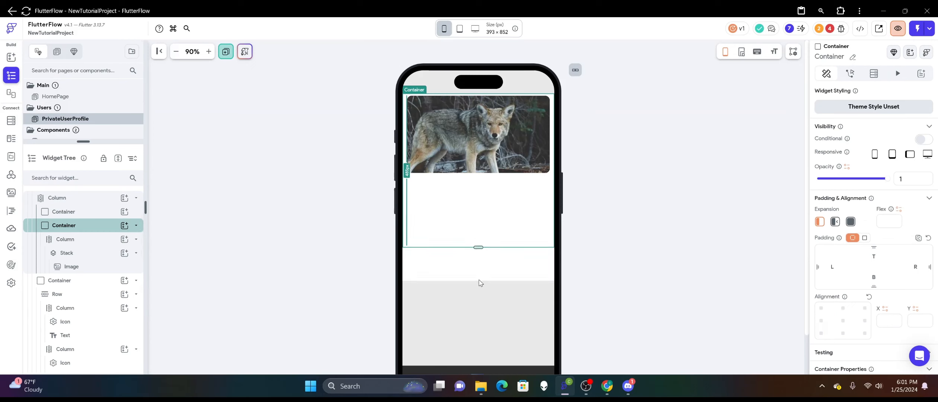
click(292, 148)
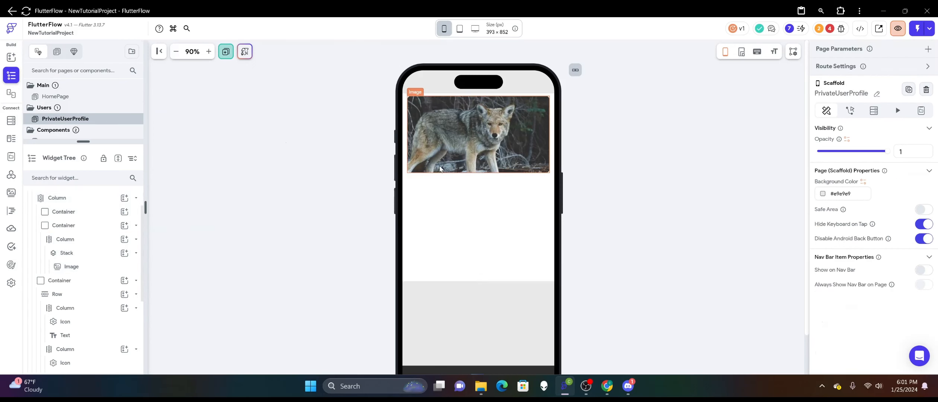
Give the Stack that holds the image an infinite width and a height of 225 px.
click(451, 164)
scroll(108, 244, up, 1)
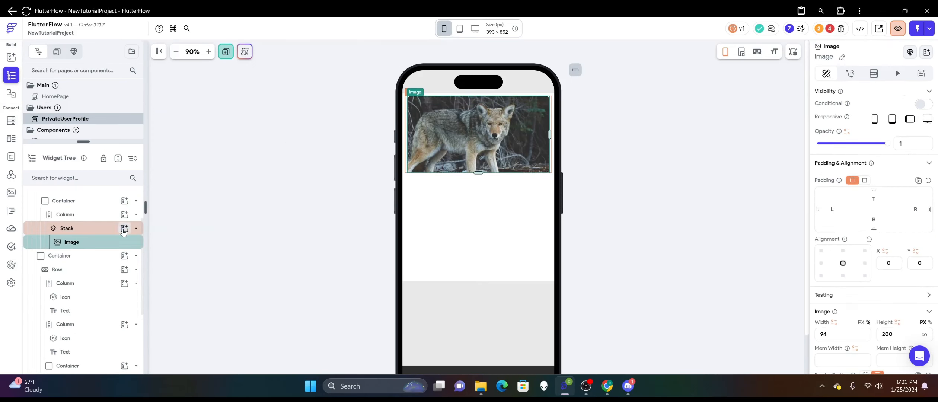
scroll(99, 228, down, 1)
scroll(867, 233, down, 6)
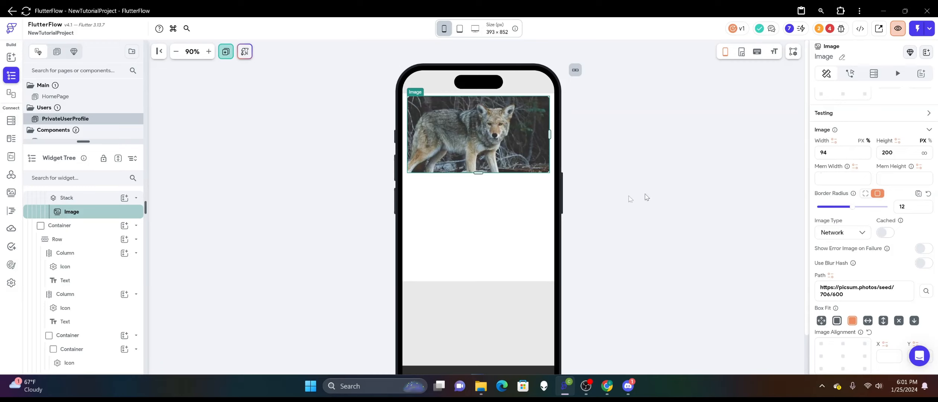
click(74, 202)
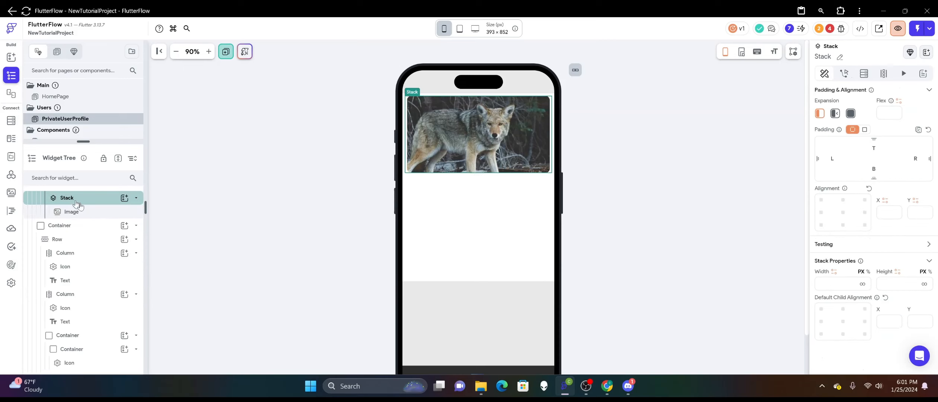
click(863, 285)
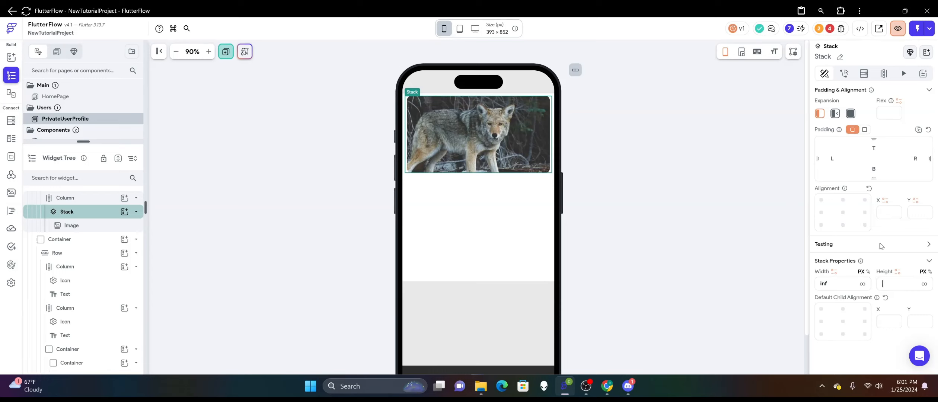
text(225)
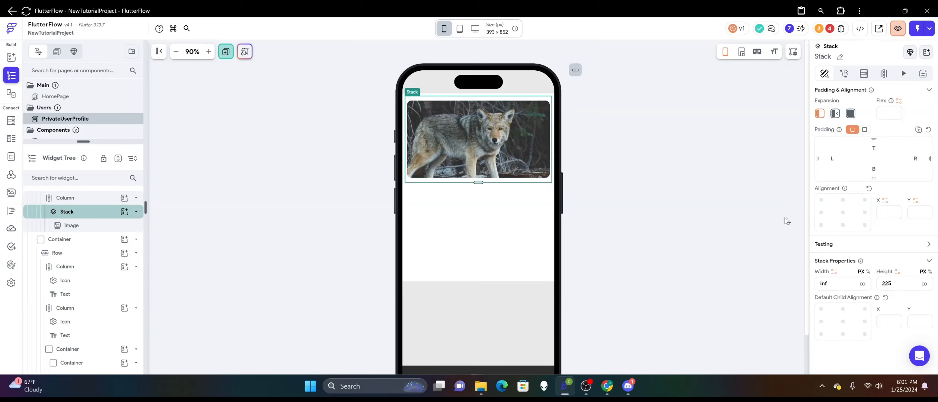
click(646, 182)
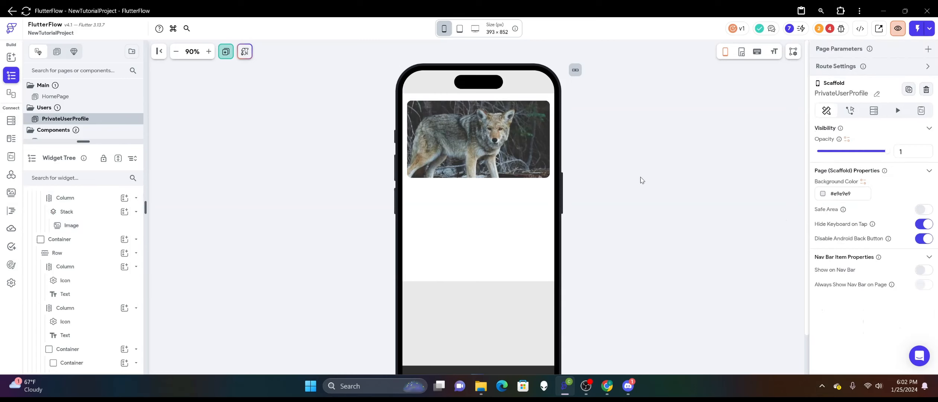
Set the fill color of the header container above the cover image to the Secondary Background theme color.
click(536, 83)
right_click(537, 82)
key(Escape)
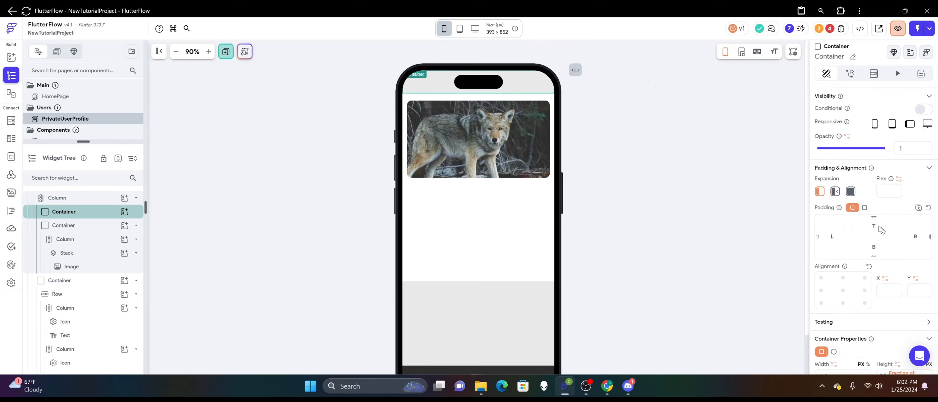
scroll(881, 229, down, 5)
click(821, 221)
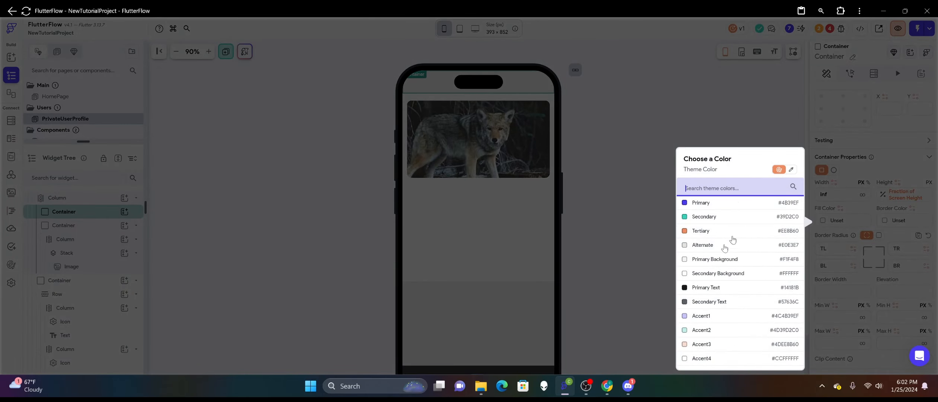
click(686, 278)
click(633, 181)
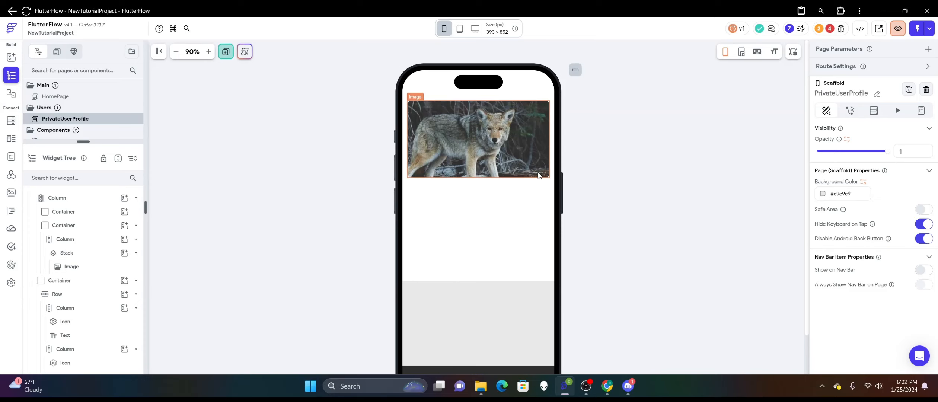
Align the cover image to the top center of its Stack.
click(539, 181)
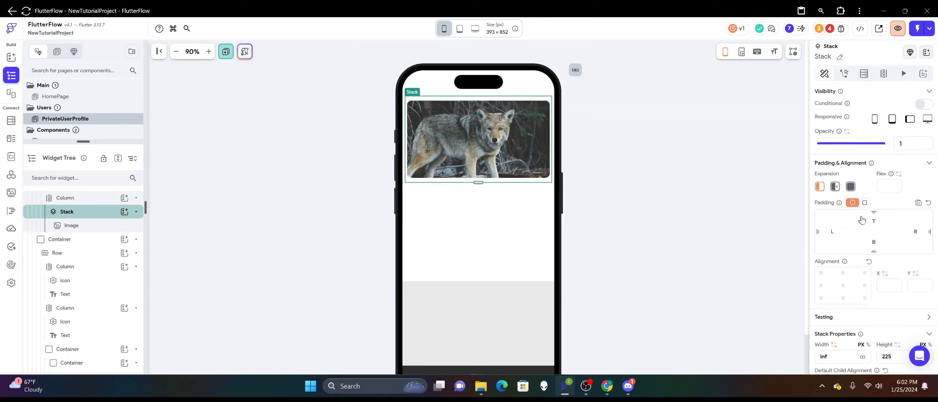
scroll(861, 220, down, 2)
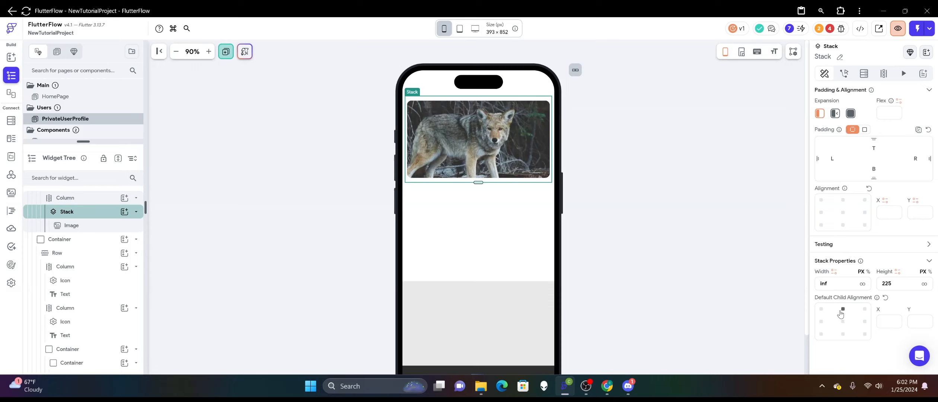
click(465, 143)
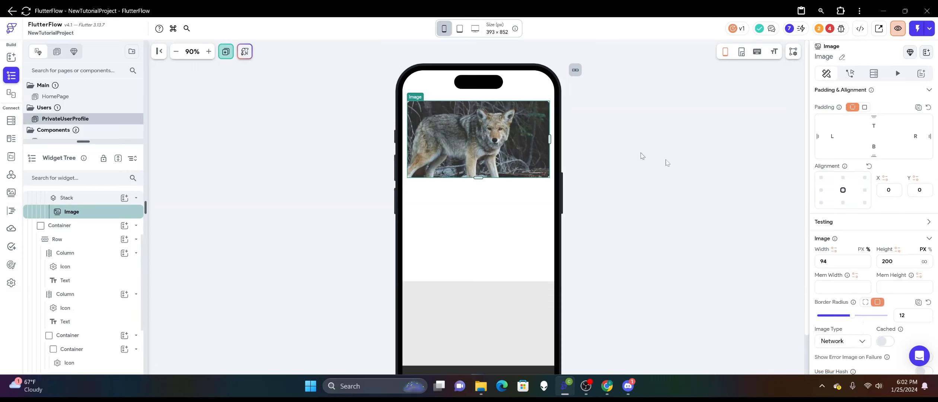
scroll(833, 242, up, 2)
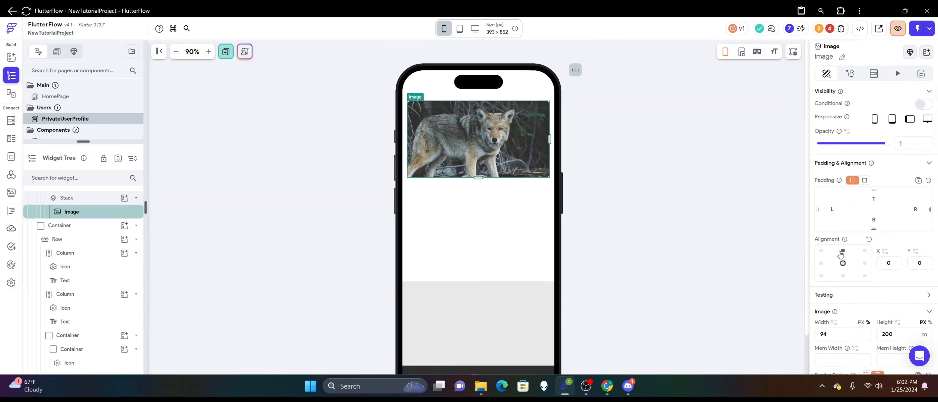
click(843, 250)
click(649, 163)
click(522, 138)
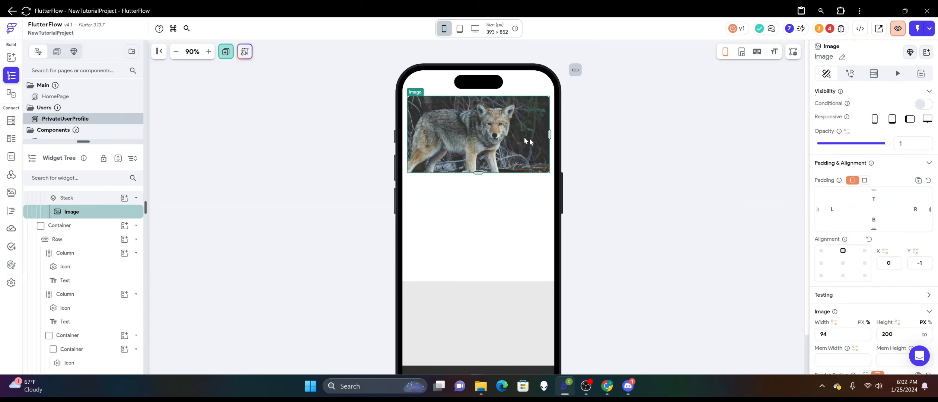
scroll(837, 259, down, 4)
scroll(832, 133, up, 1)
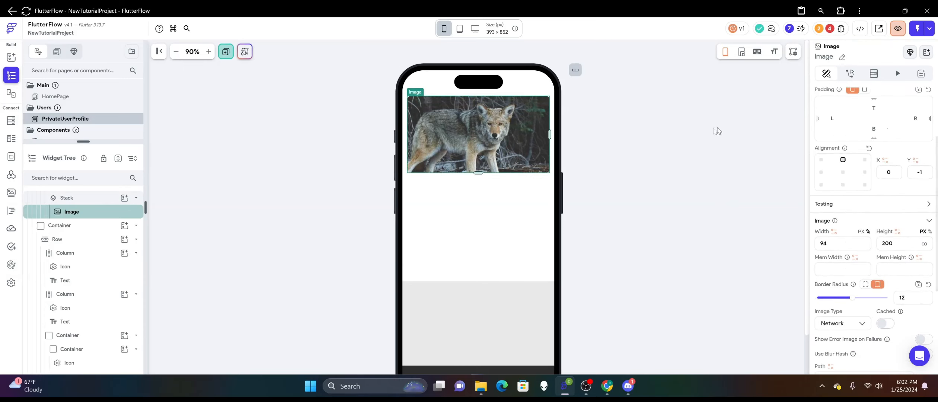
click(613, 125)
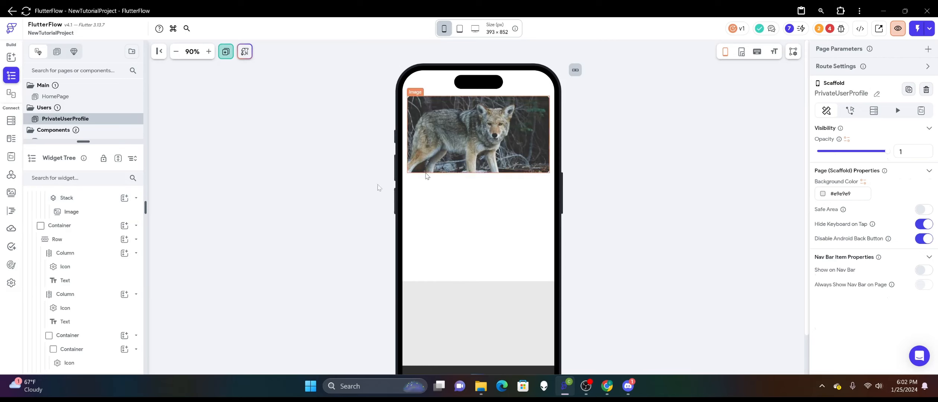
Add a Container to the Stack and place it over the image's lower middle, at alignment about -0.08, 0.19.
click(477, 183)
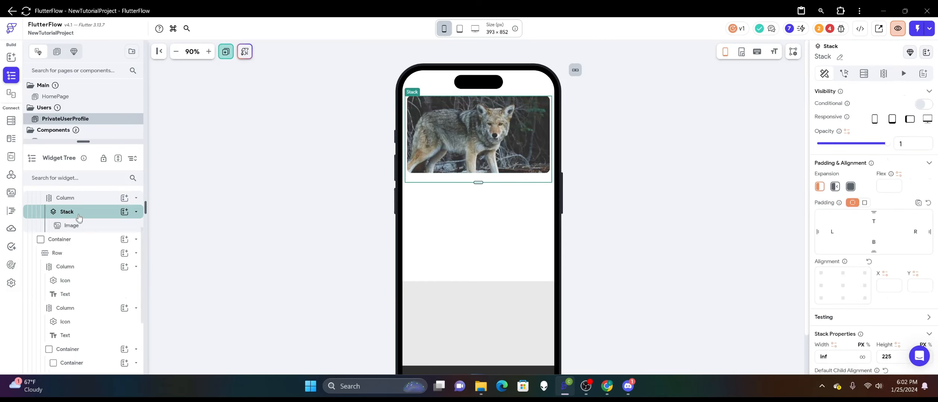
click(125, 211)
click(169, 276)
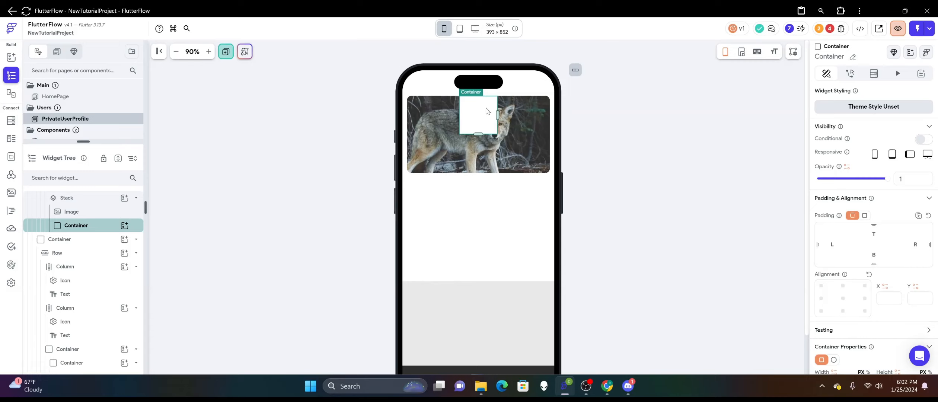
drag(487, 111, 466, 130)
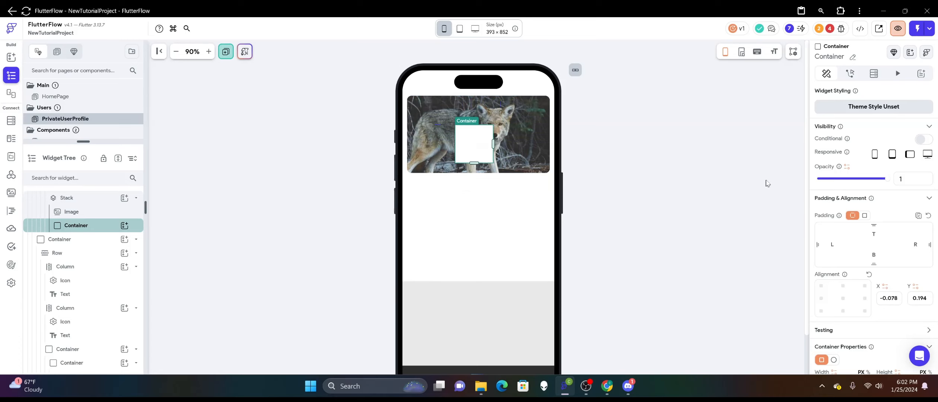
Change the new container's shape to a circle and set its diameter to 70 px.
click(864, 215)
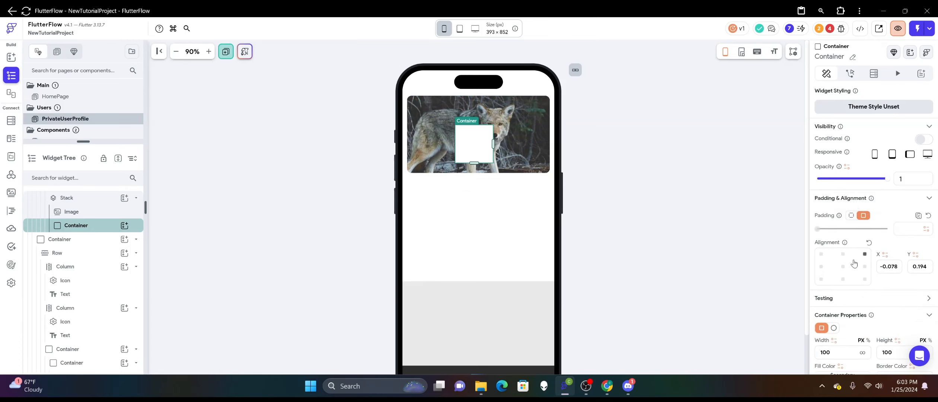
click(851, 215)
scroll(856, 230, down, 3)
scroll(856, 238, down, 1)
click(832, 238)
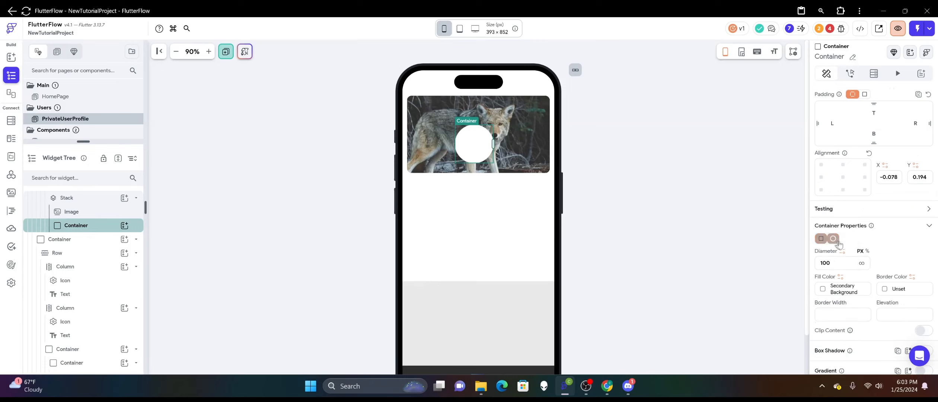
double_click(839, 266)
text(50)
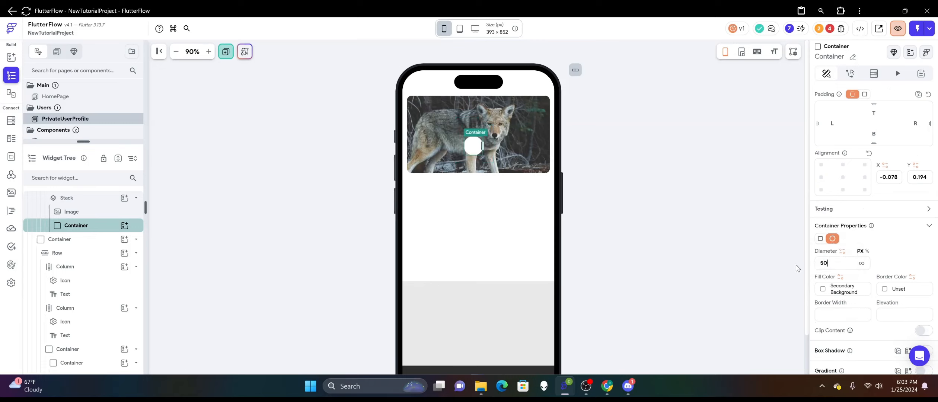
double_click(847, 262)
text(70)
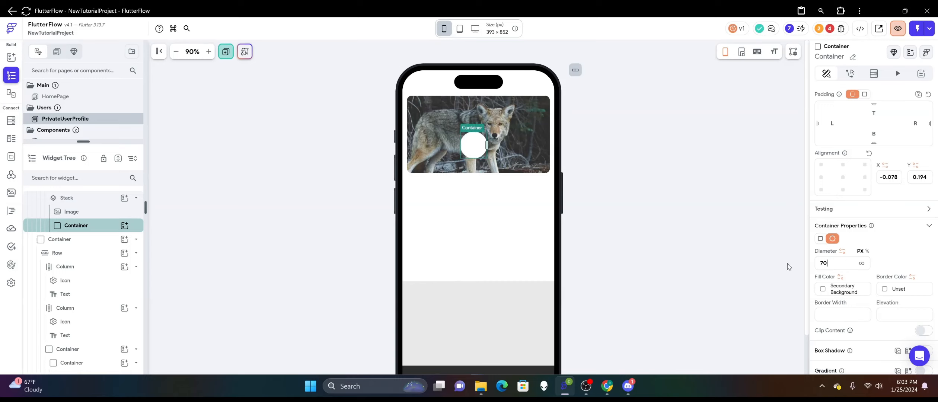
Move the circular container down over the image's lower edge, at vertical alignment about 0.98, and set its X alignment to 0.
click(474, 141)
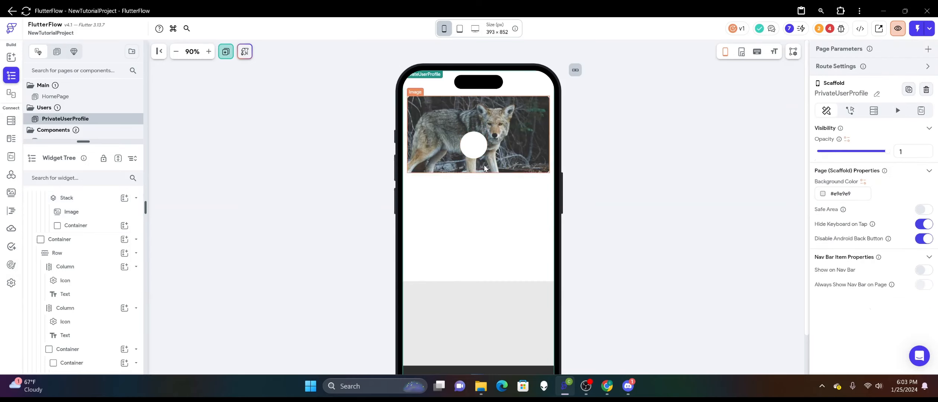
drag(474, 144, 481, 169)
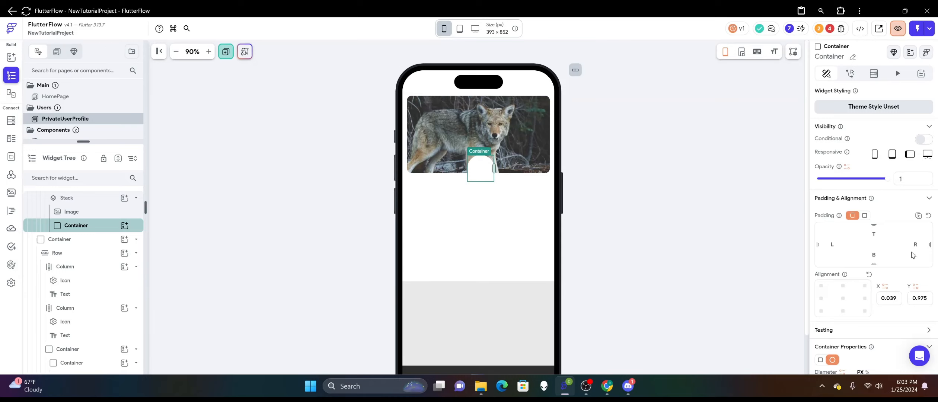
scroll(910, 254, down, 3)
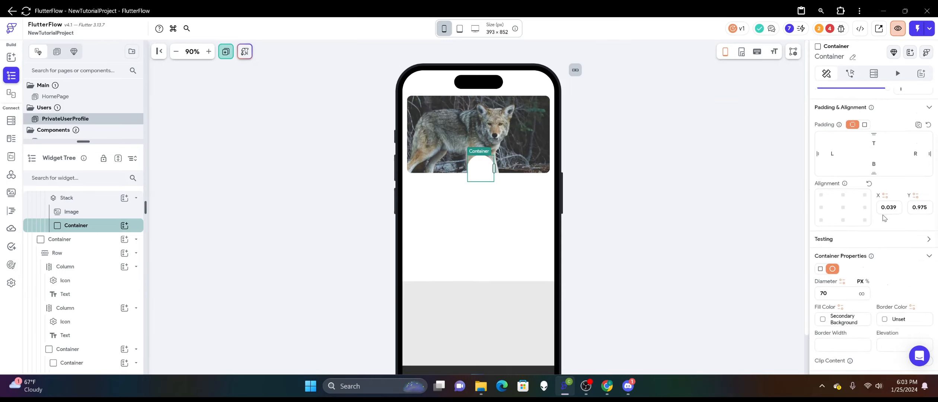
double_click(898, 207)
text(0)
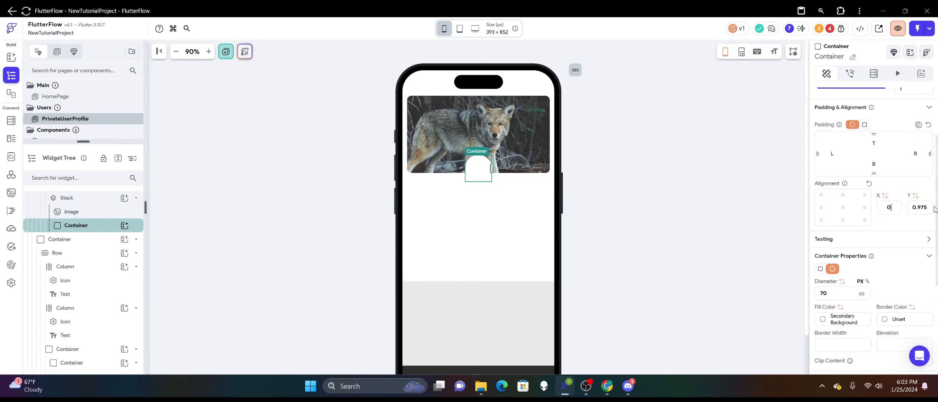
click(654, 220)
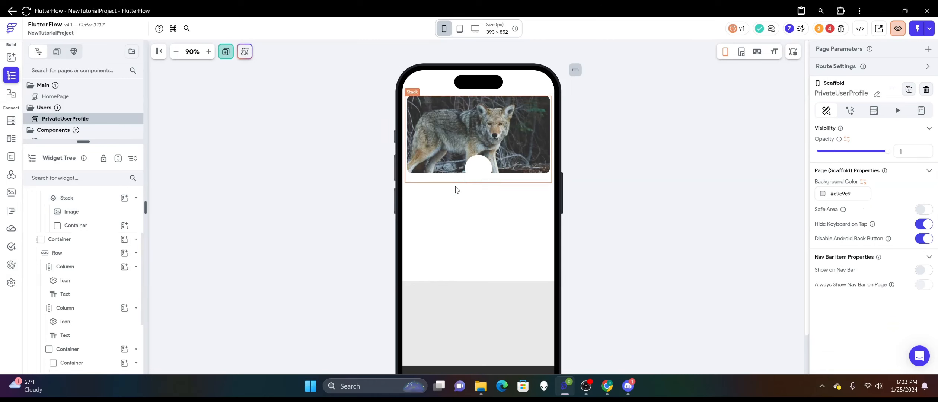
Insert a CircleImage widget inside the circular container.
click(477, 170)
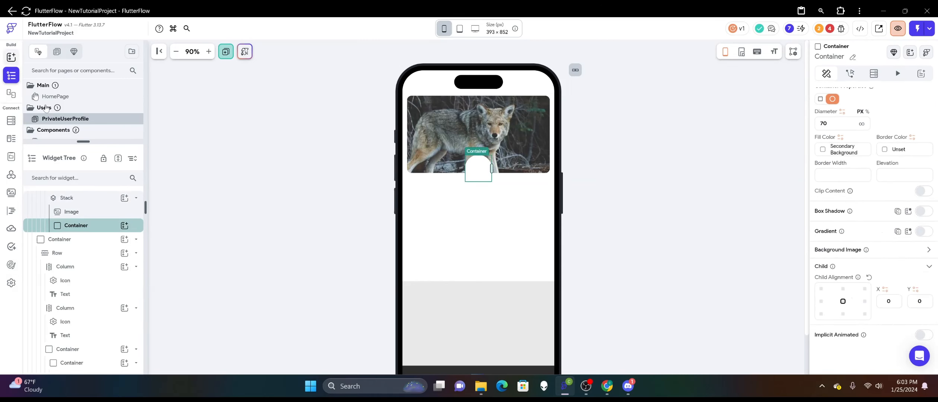
click(11, 57)
scroll(70, 230, down, 4)
drag(44, 279, 480, 171)
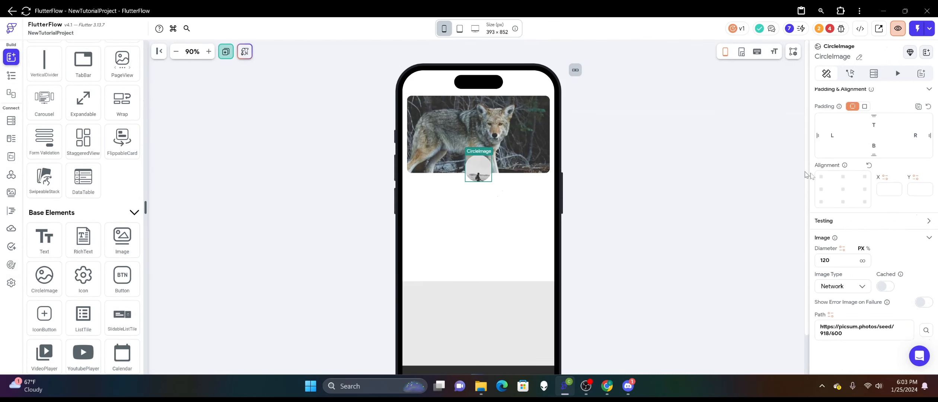
Give the CircleImage a uniform padding of 3 on all sides.
scroll(878, 156, up, 2)
click(864, 168)
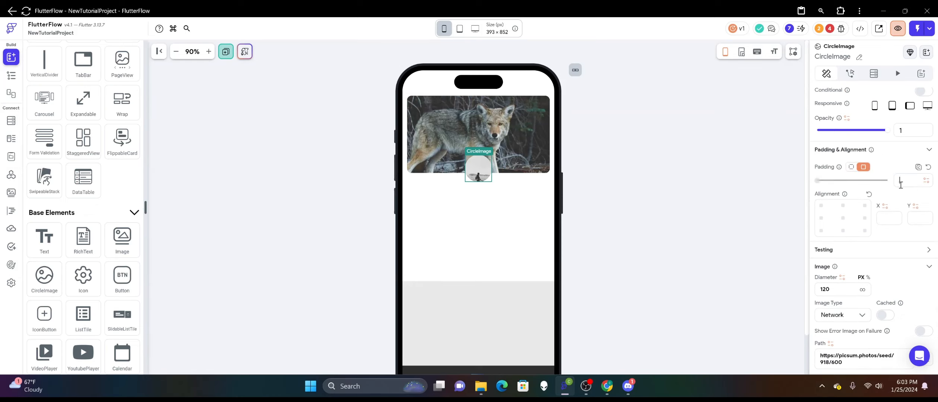
text(2)
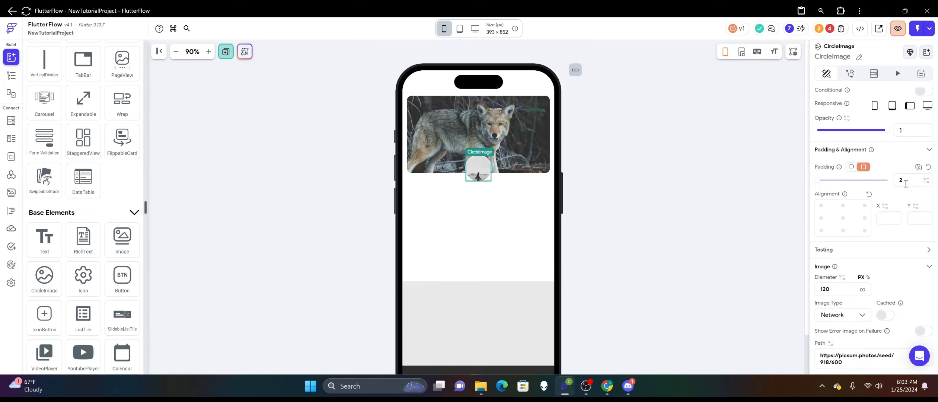
key(BackSpace)
text(3)
click(676, 193)
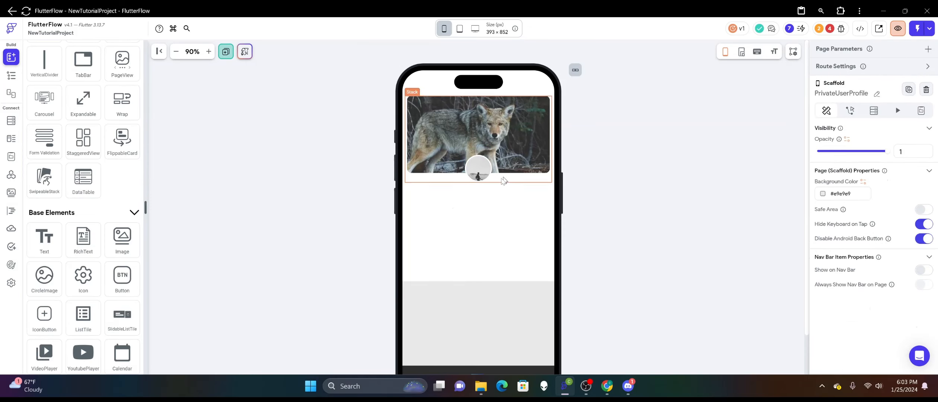
Lower the circular container to a Y alignment of about 1.13 and set its X alignment to 0.
right_click(486, 172)
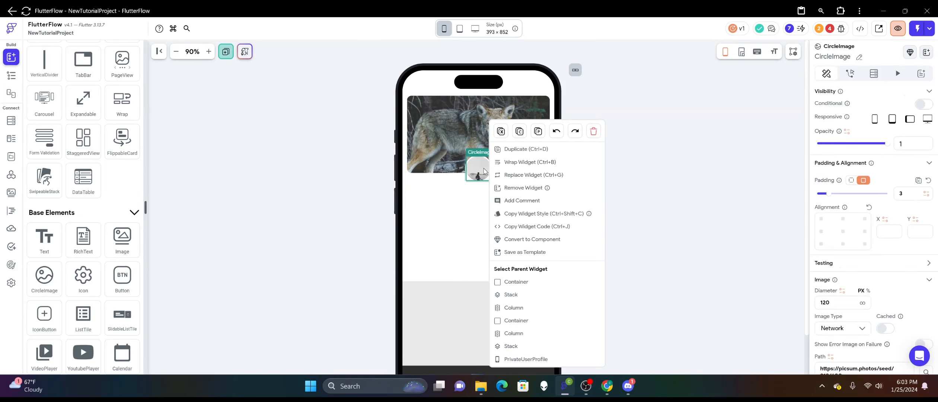
click(502, 279)
click(482, 173)
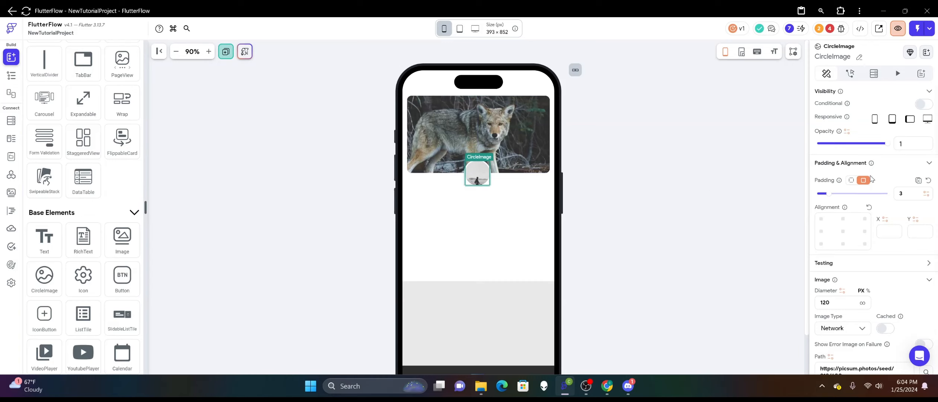
scroll(862, 243, down, 1)
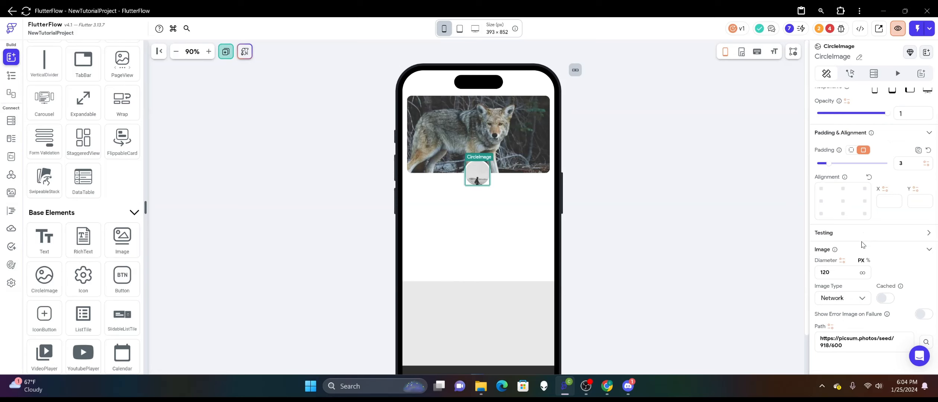
right_click(486, 171)
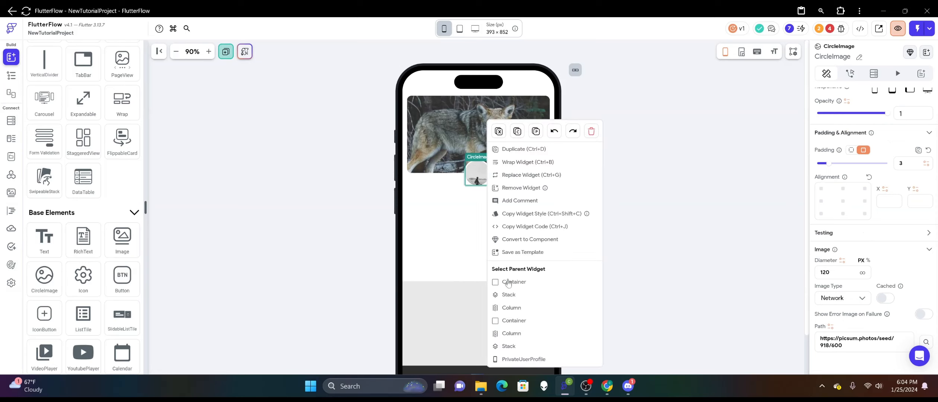
click(511, 282)
scroll(871, 206, down, 1)
drag(898, 238, 861, 240)
text(0)
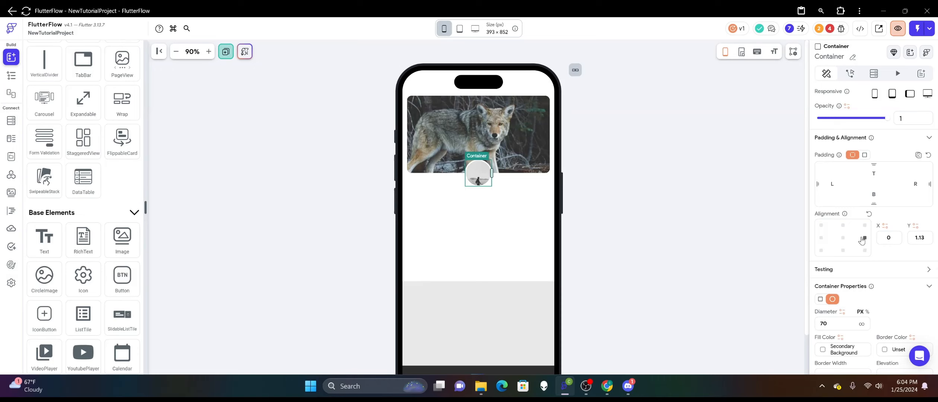
click(721, 184)
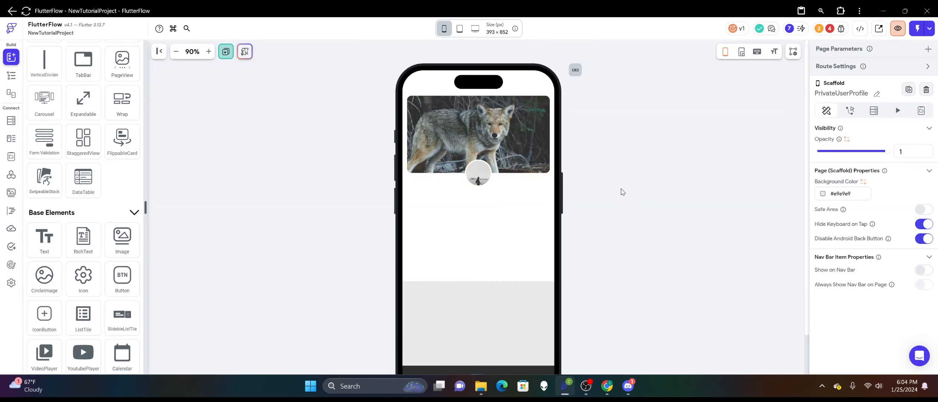
Set the diameter of the circular container around the profile picture to 90.
click(484, 180)
right_click(490, 181)
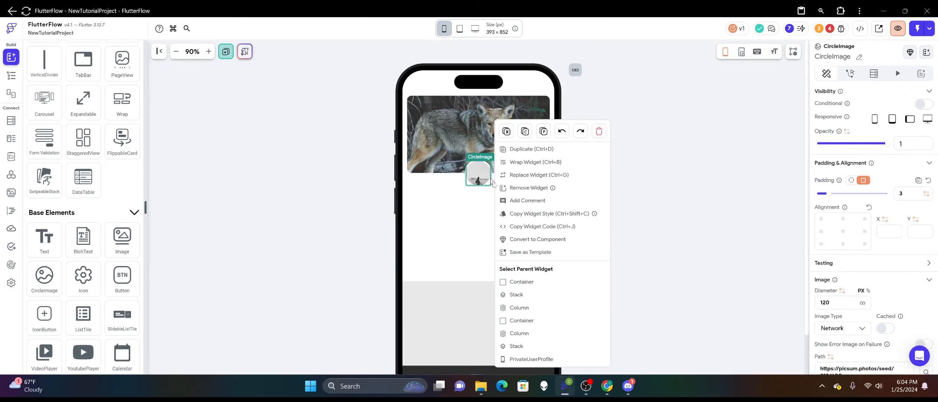
click(521, 282)
scroll(870, 227, down, 3)
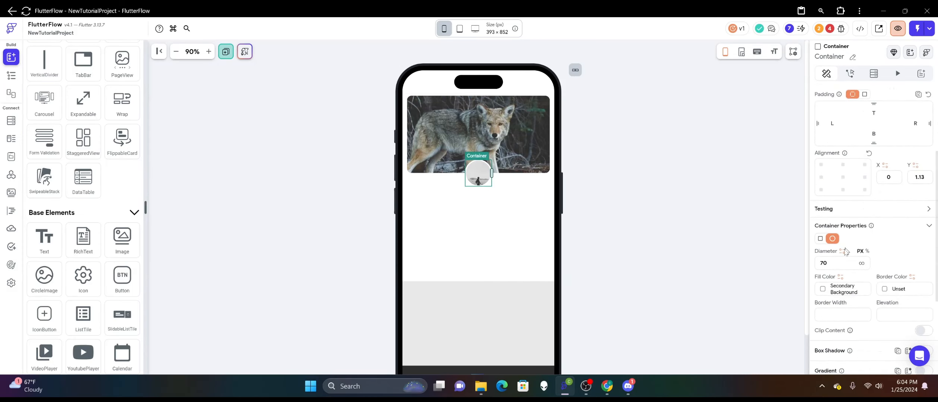
drag(835, 263, 807, 266)
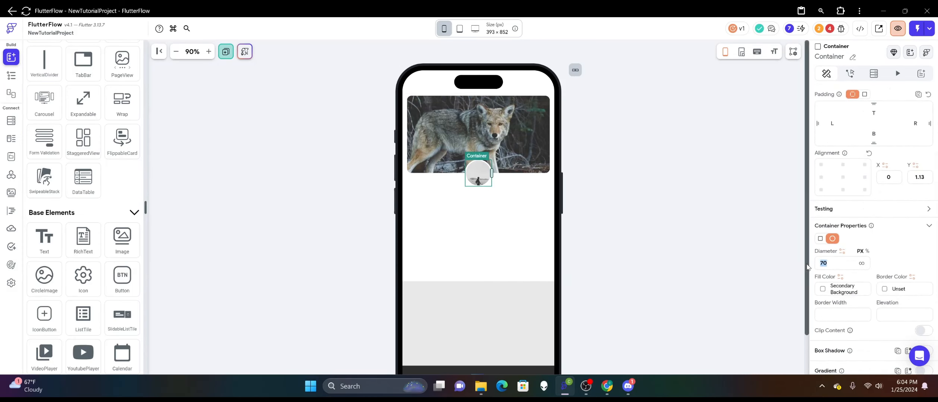
text(90)
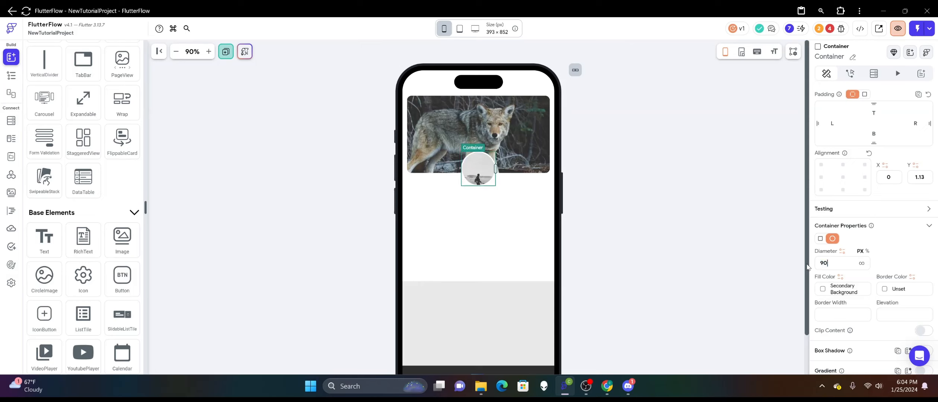
click(622, 246)
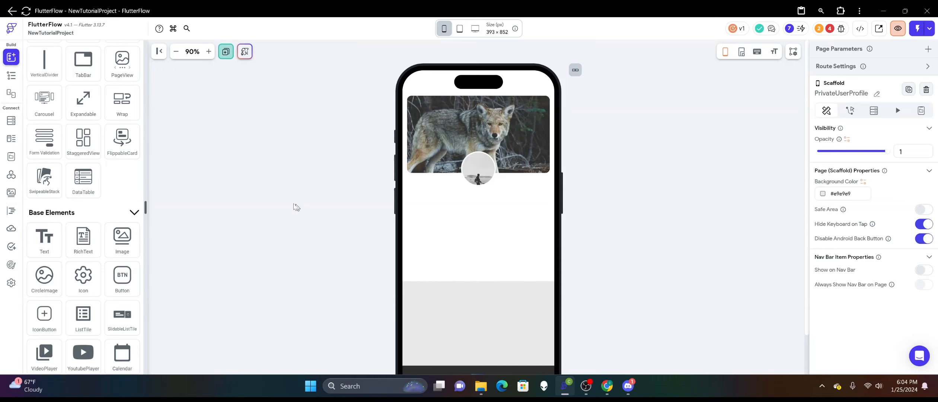
Extend the lower edge of the white profile container downward to make it taller.
scroll(300, 182, down, 2)
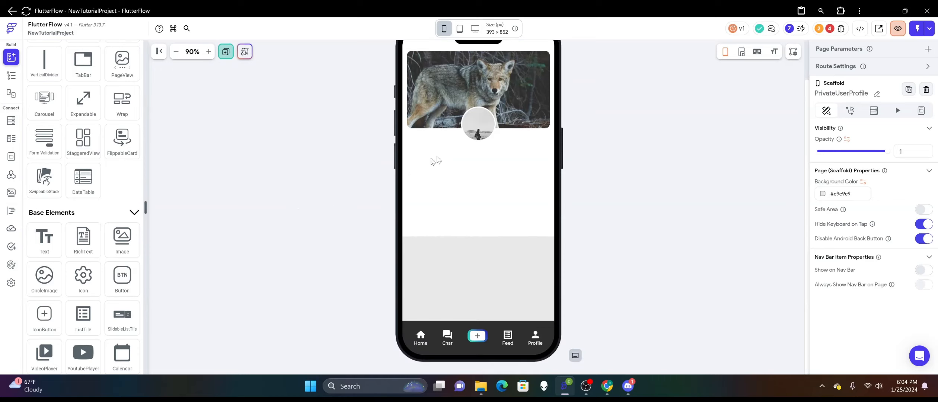
click(477, 237)
click(247, 167)
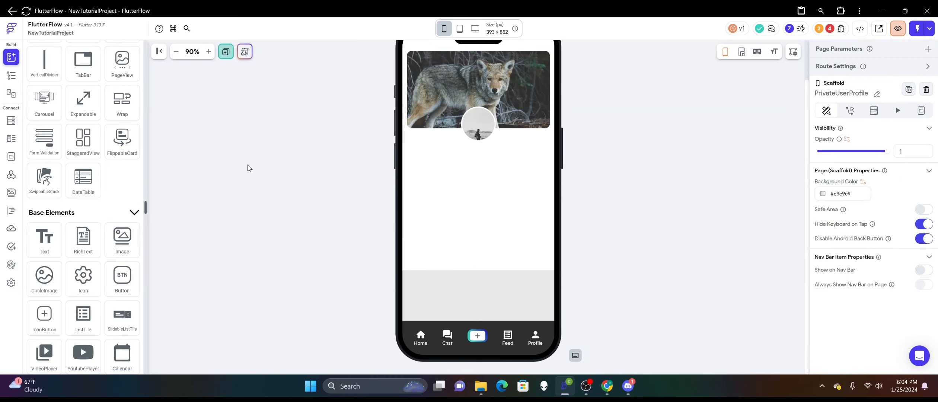
scroll(268, 164, up, 2)
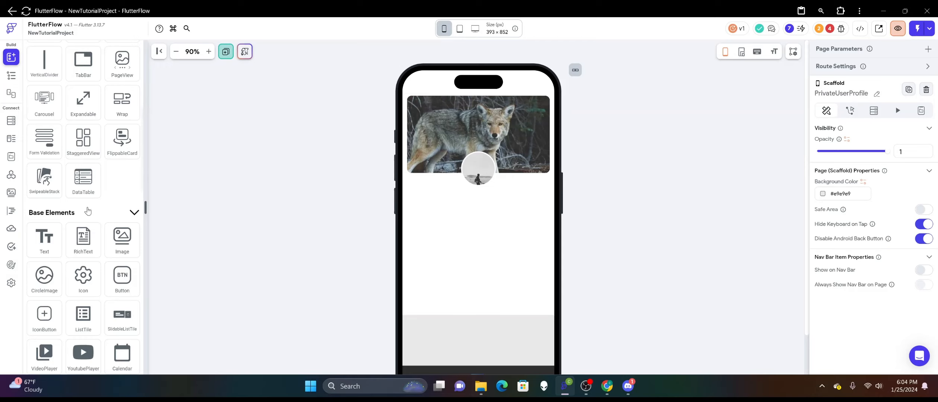
Insert a Row below the profile picture with a top padding of 24 and evenly spaced main axis alignment.
scroll(87, 211, up, 7)
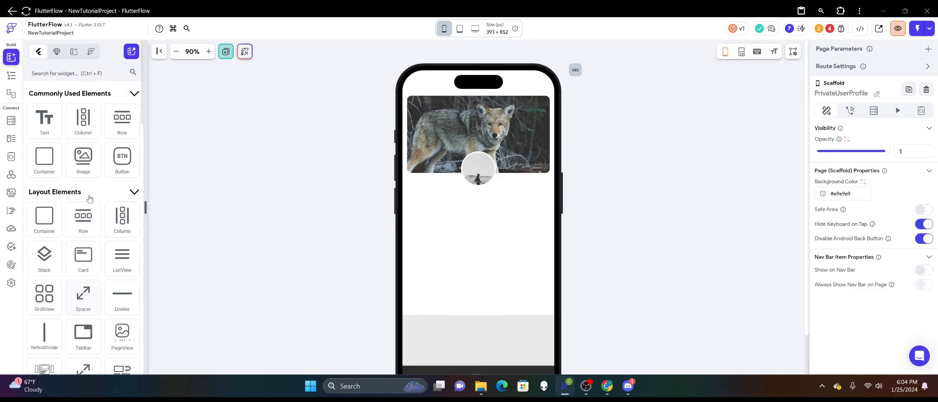
drag(83, 220, 495, 220)
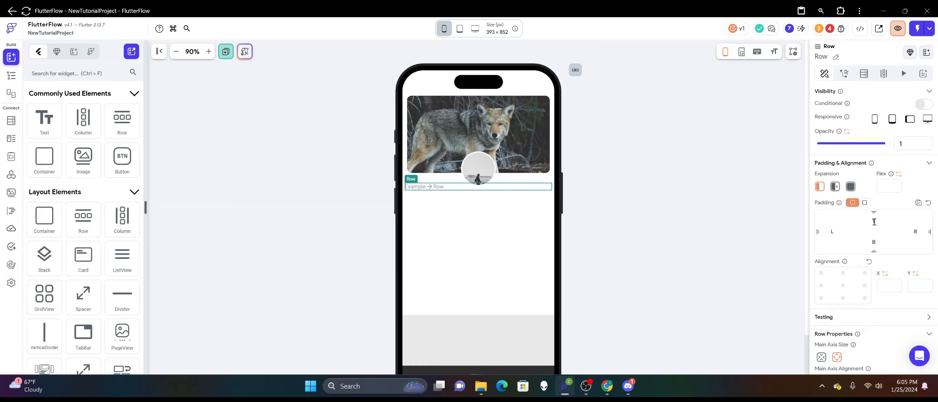
text(24)
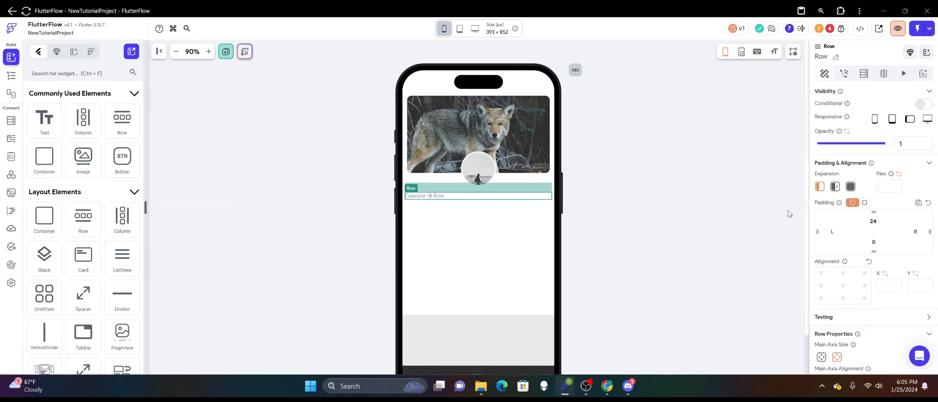
scroll(879, 282, down, 4)
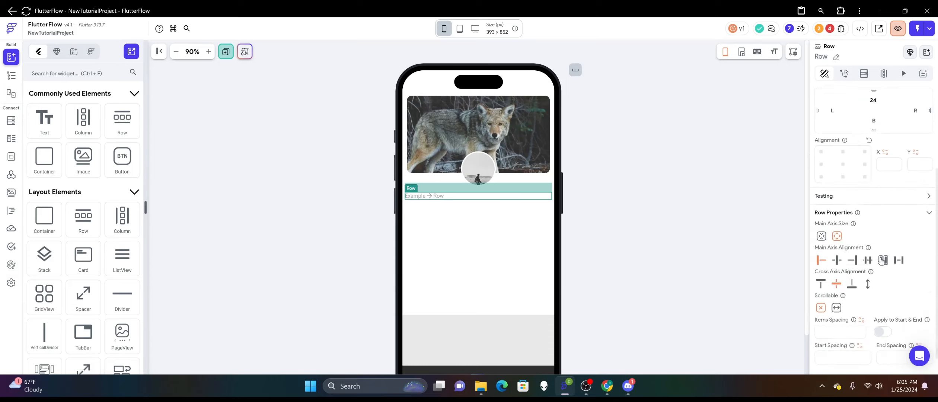
click(868, 236)
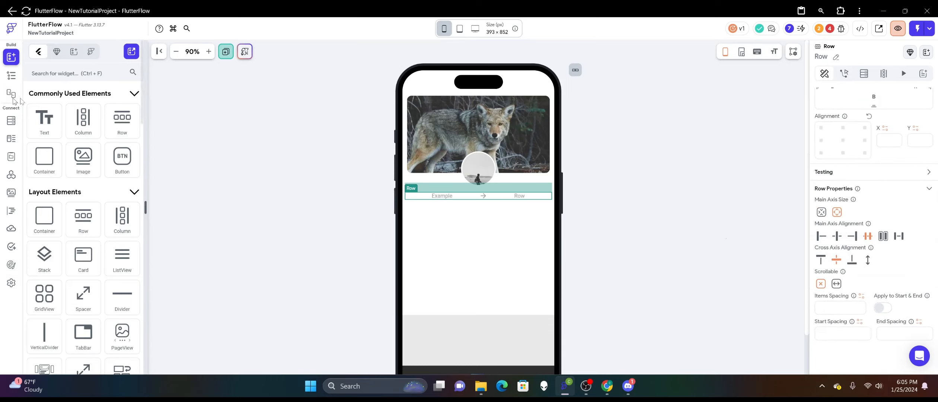
Insert a Column in the Row, add a Text widget to it and duplicate that Text once.
drag(83, 119, 471, 200)
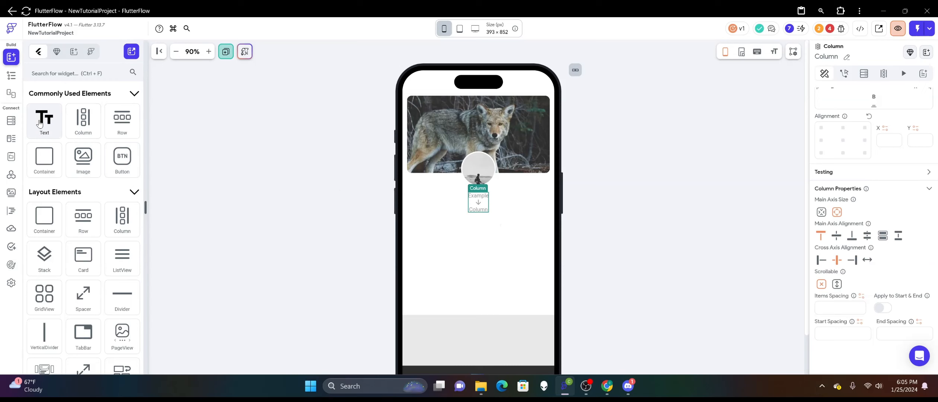
drag(39, 124, 482, 207)
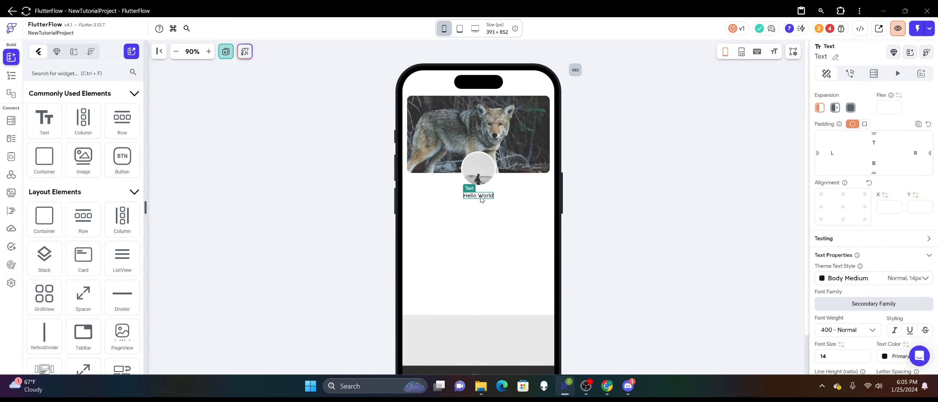
right_click(481, 200)
click(501, 112)
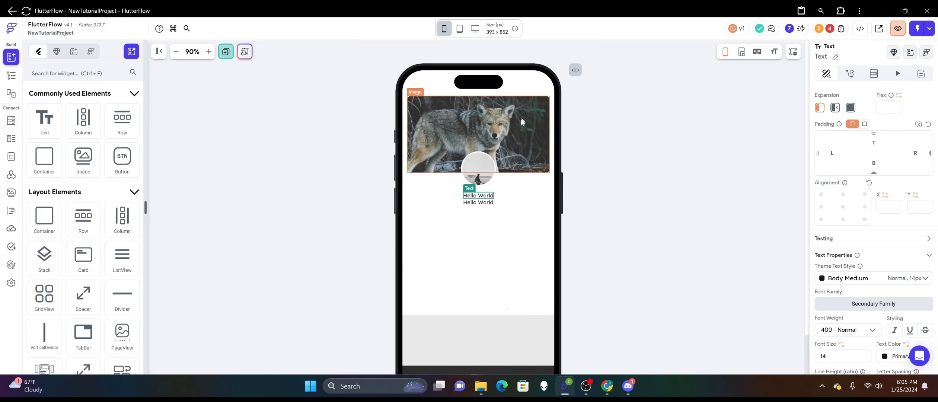
click(485, 202)
right_click(485, 200)
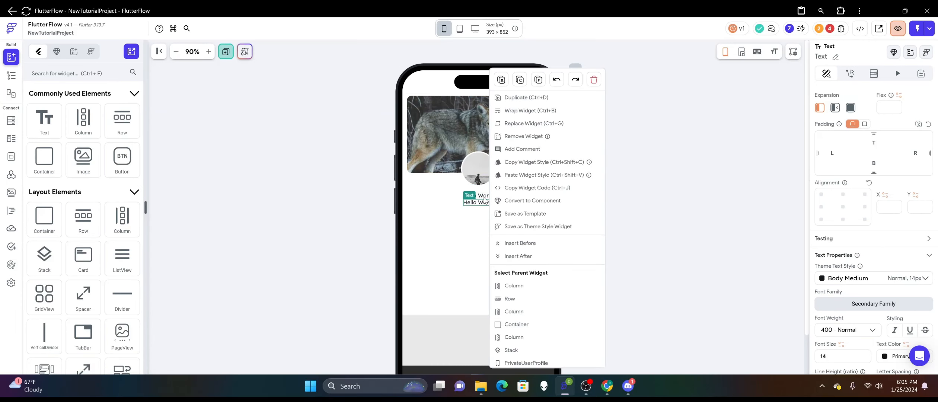
click(516, 98)
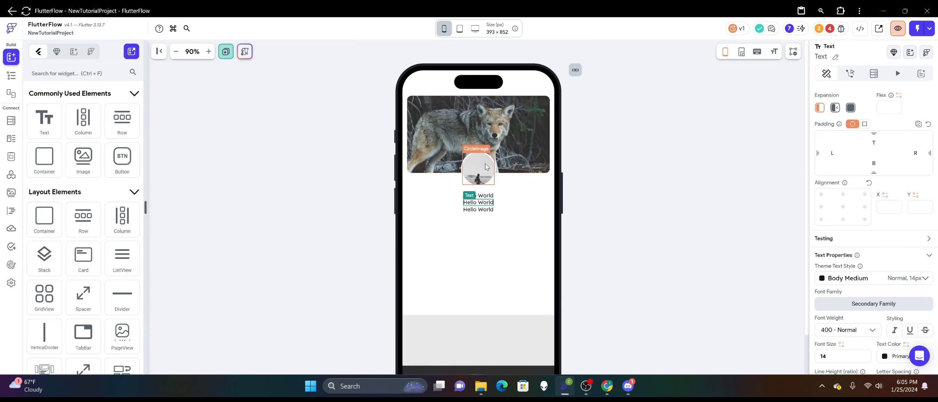
Duplicate the Column with its two Text widgets inside the Row.
right_click(481, 202)
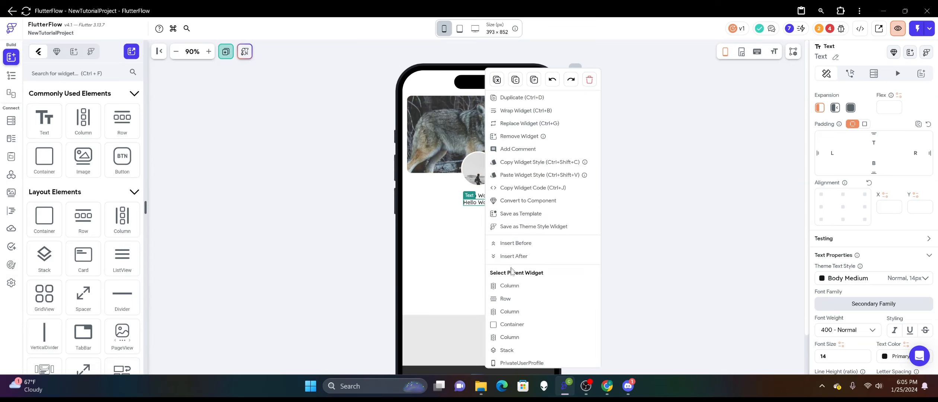
click(509, 286)
right_click(485, 201)
click(525, 111)
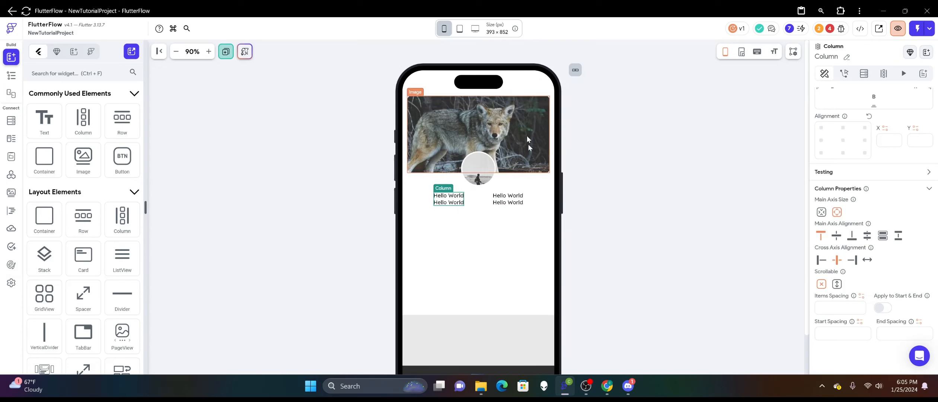
click(607, 192)
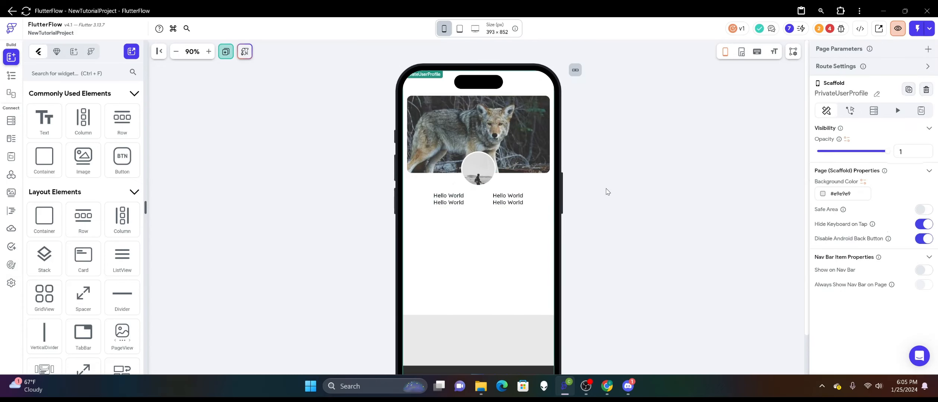
Give the lower text of the left column a smaller font size, a bolder weight and a top padding of 2.
click(453, 201)
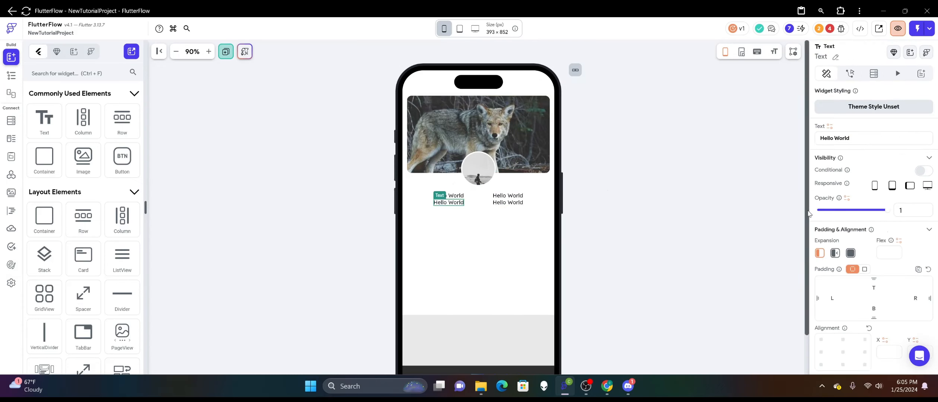
scroll(863, 183, down, 5)
scroll(863, 183, down, 2)
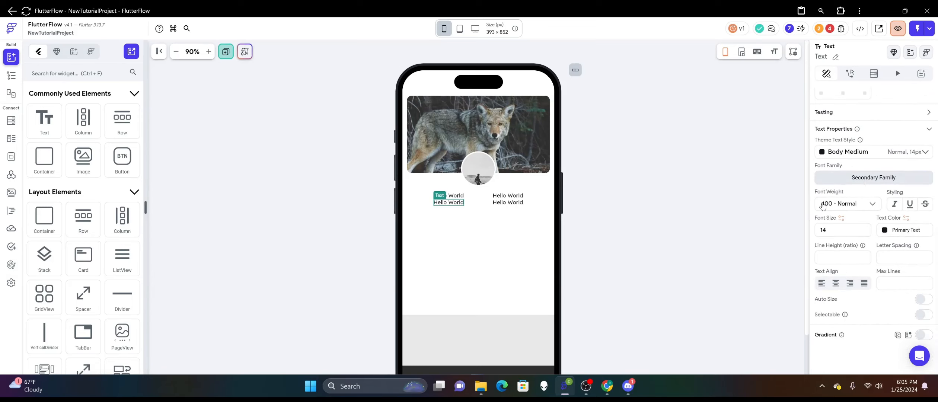
double_click(838, 230)
click(847, 207)
click(842, 265)
scroll(845, 201, up, 6)
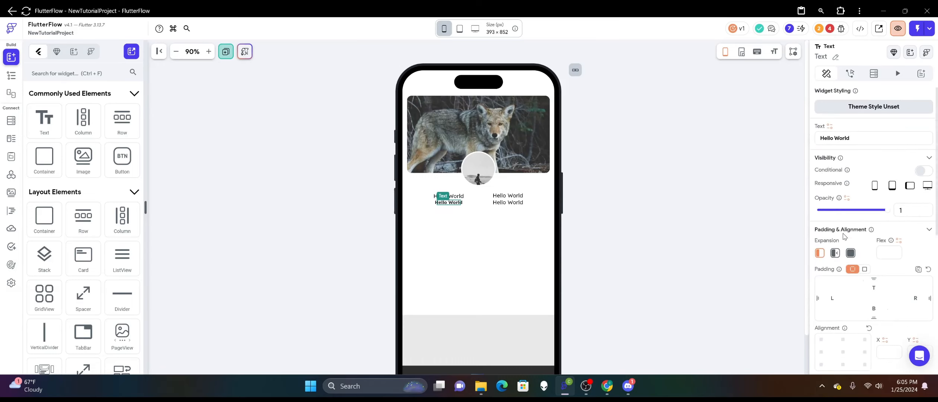
click(865, 284)
text(2)
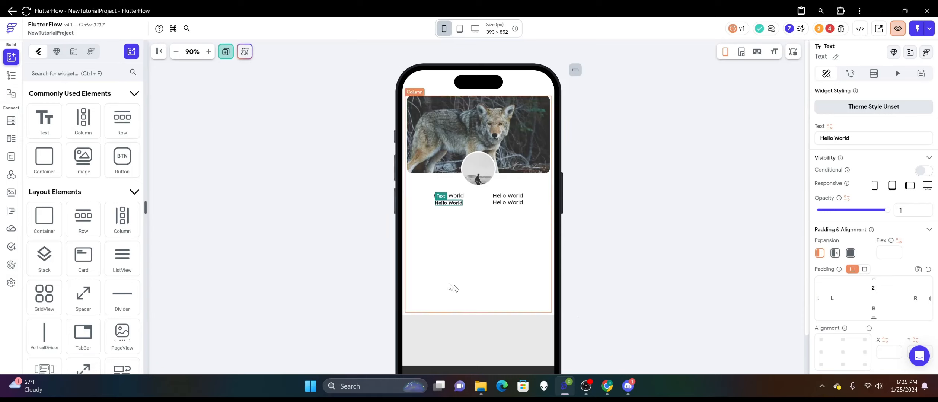
Set the lower text of the right column to font size 12, weight 600 - Semi Bold and top padding 2.
click(508, 202)
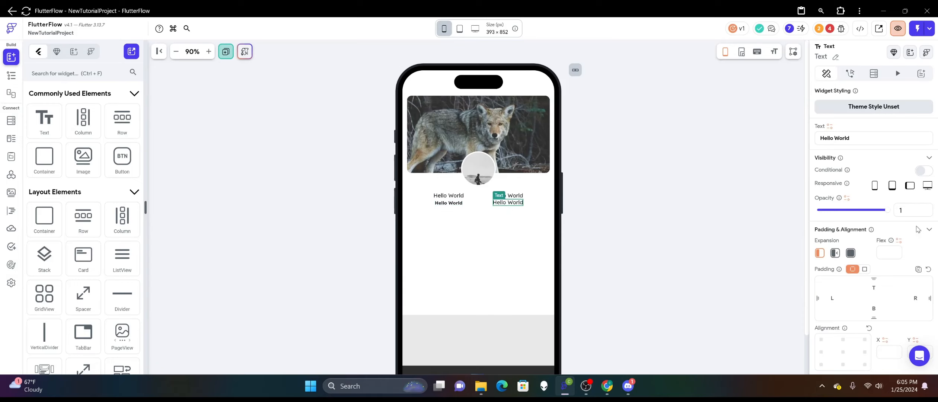
scroll(894, 226, down, 5)
double_click(844, 234)
text(121)
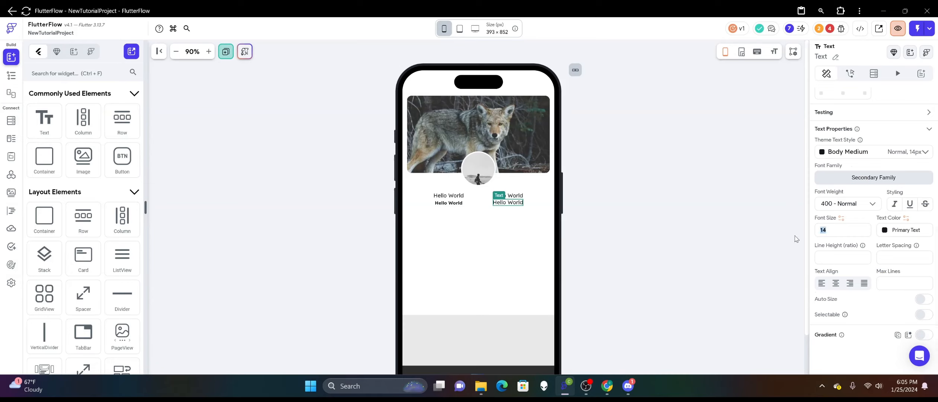
key(BackSpace)
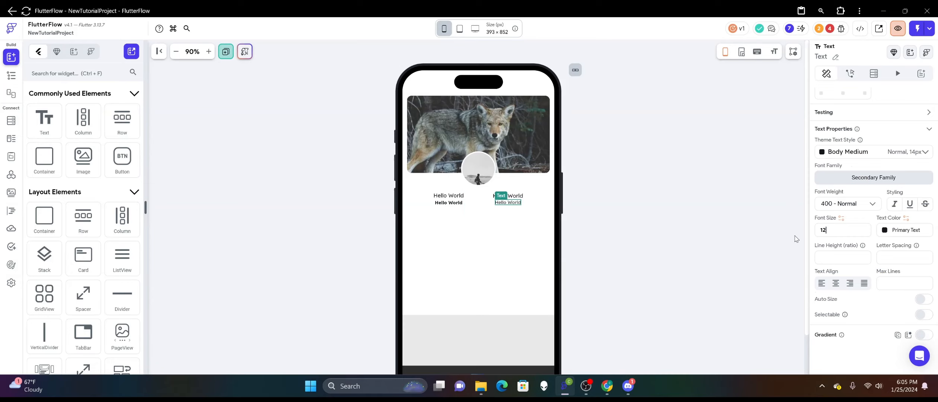
click(853, 204)
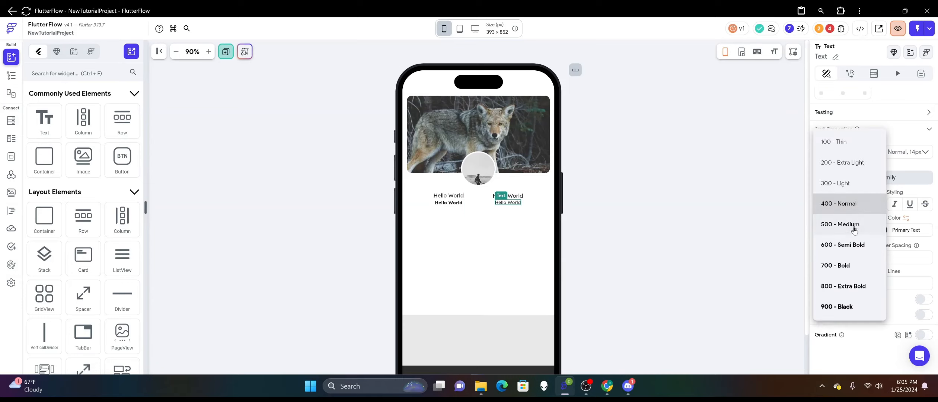
click(846, 247)
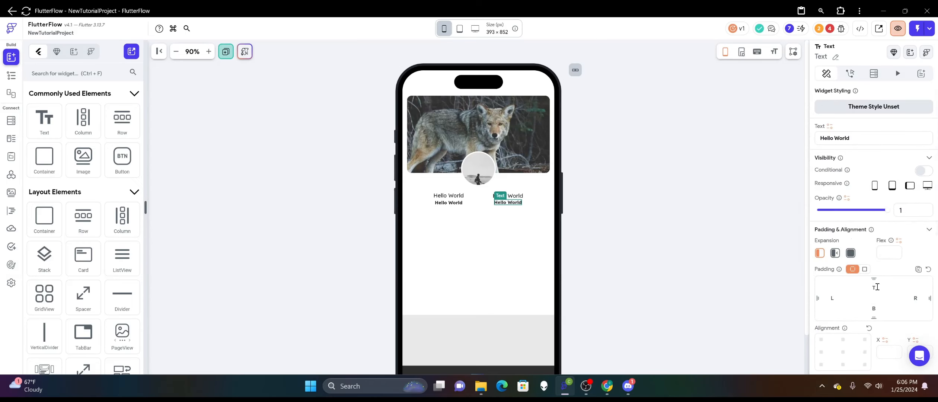
click(873, 290)
text(2)
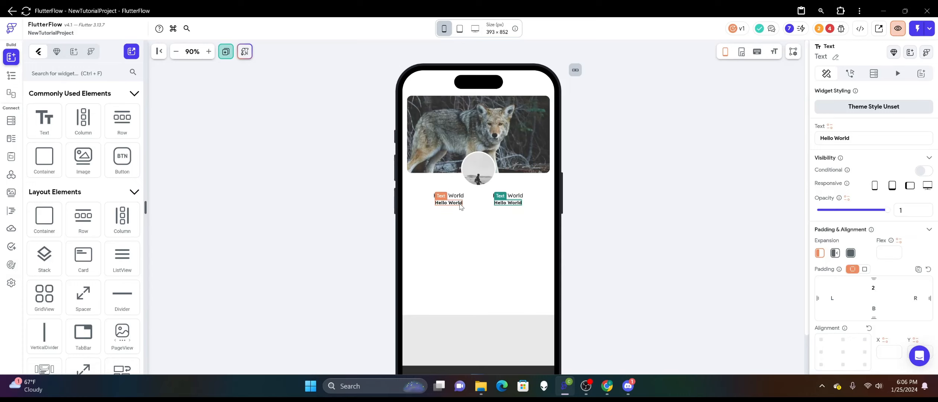
Change the lower text of the left column to "Followers" and that of the right column to "Likes".
click(448, 203)
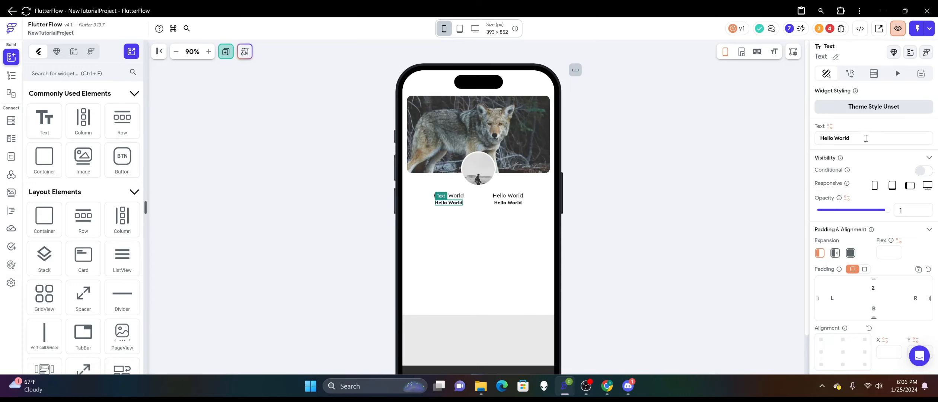
drag(866, 138, 792, 149)
text(Followers)
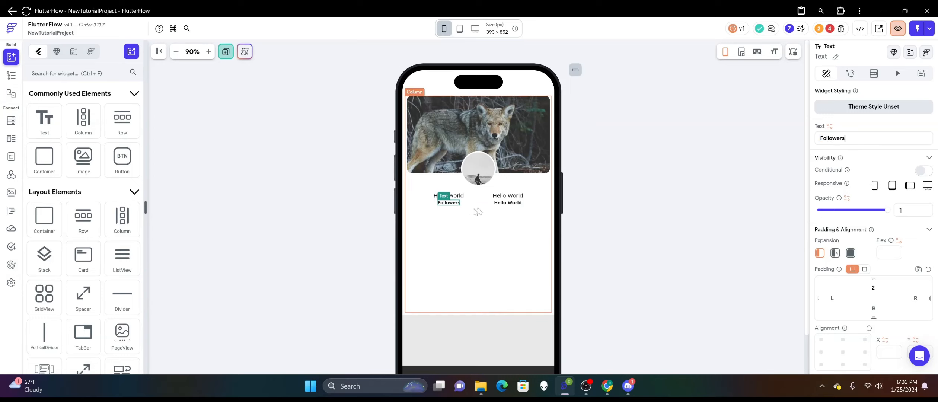
click(507, 203)
drag(865, 138, 795, 143)
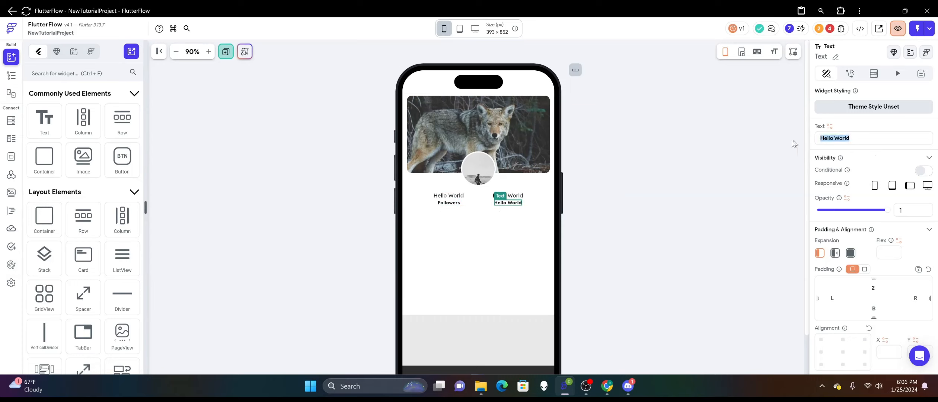
text(Likes)
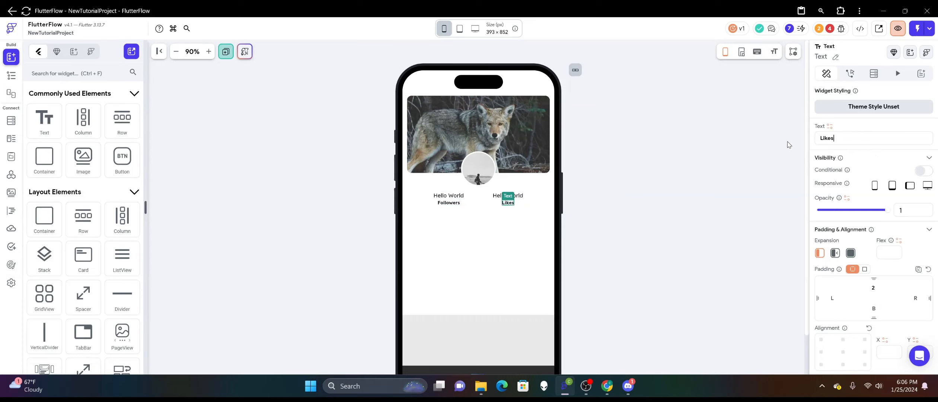
Change the upper text above Followers to "1.2k" and the one above Likes to "55".
click(608, 141)
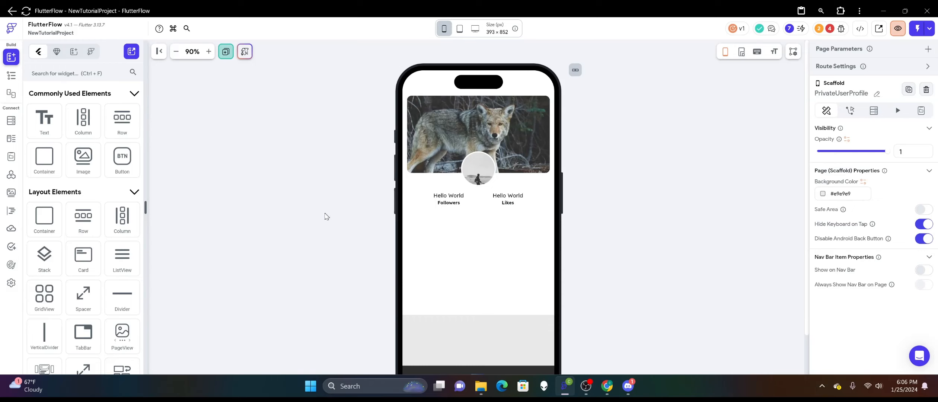
click(456, 200)
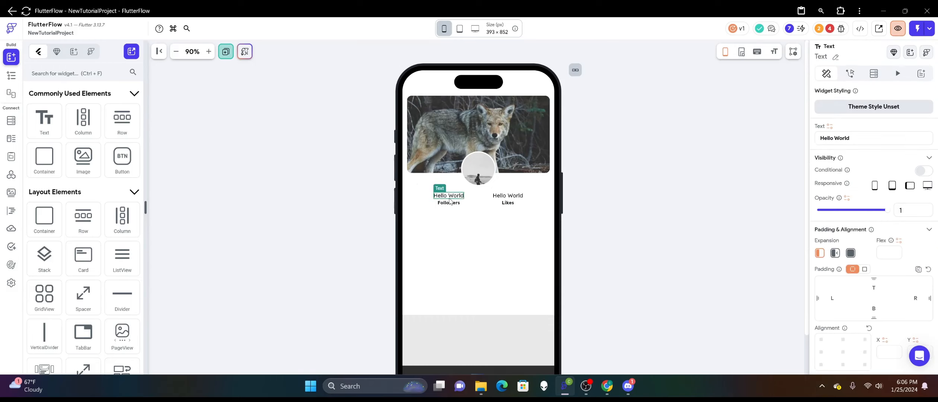
drag(868, 134, 772, 143)
text(1.2k)
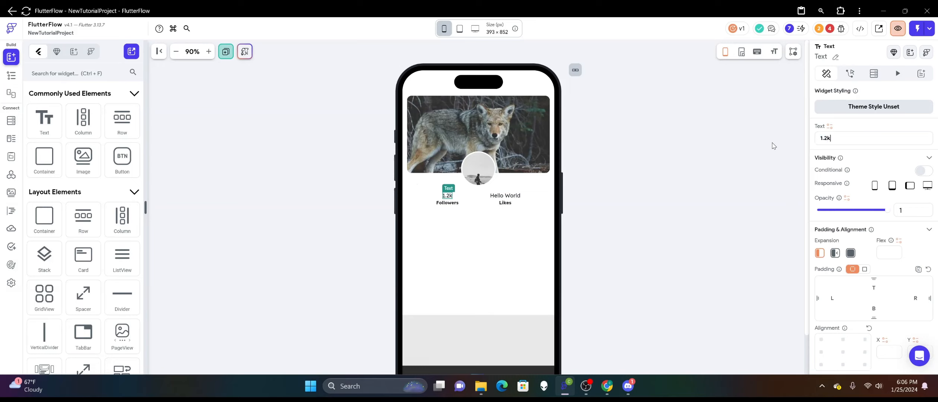
click(505, 196)
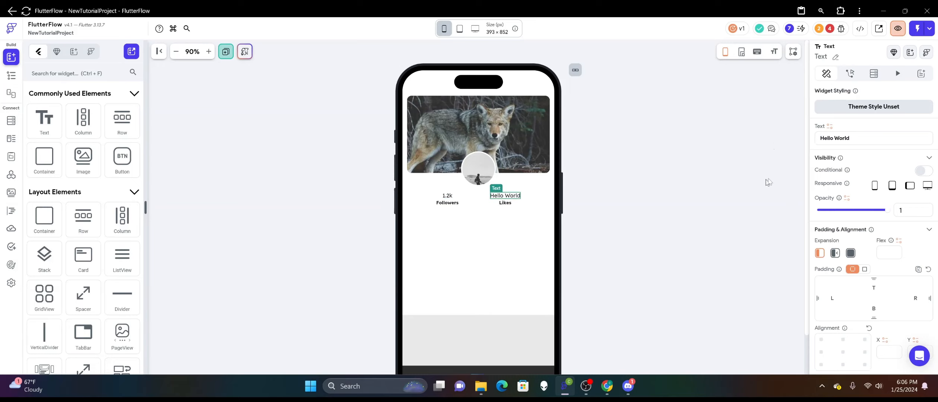
drag(866, 136, 772, 145)
text(55)
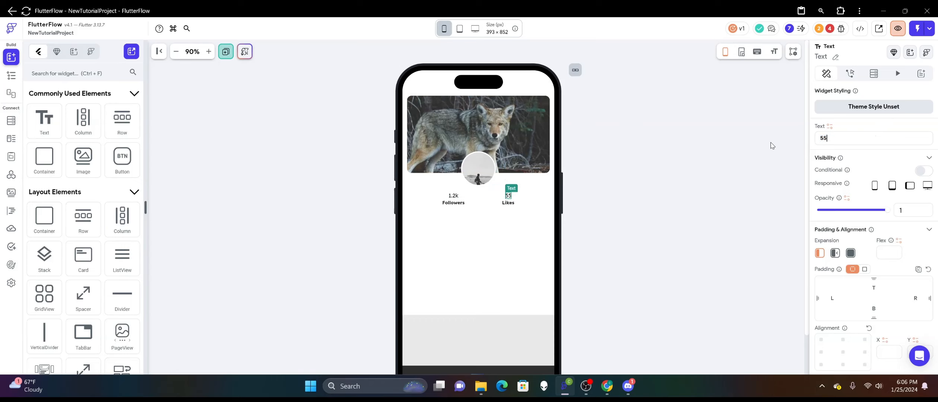
click(632, 168)
Increase the font size of the "1.2k" text to 16 and adjust the "55" text to match.
click(454, 195)
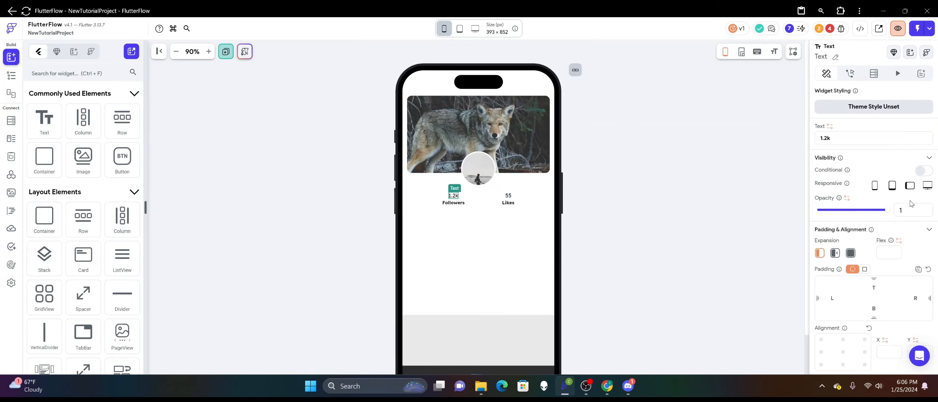
scroll(910, 204, down, 6)
drag(836, 261, 790, 264)
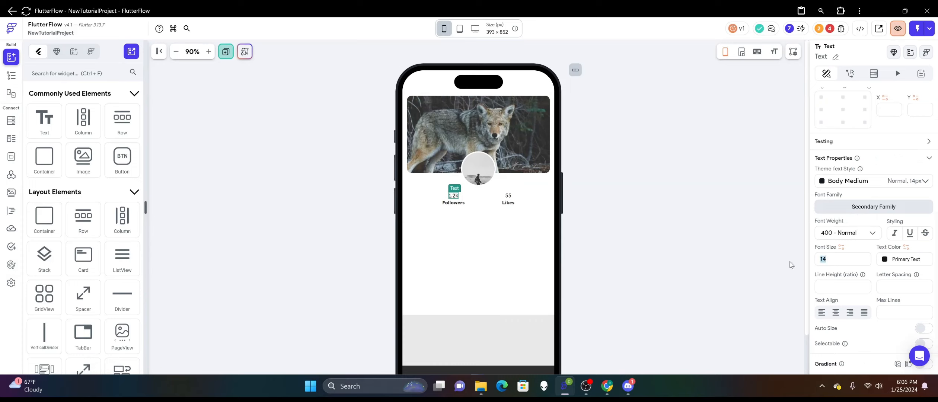
text(16)
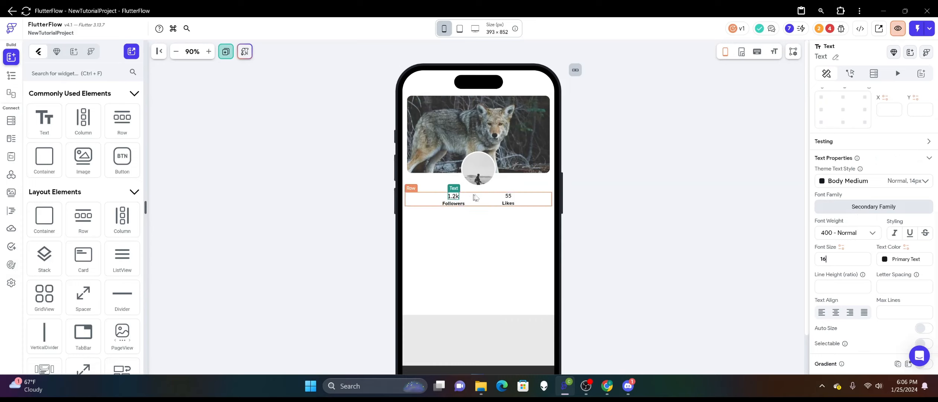
click(508, 197)
drag(851, 259, 799, 263)
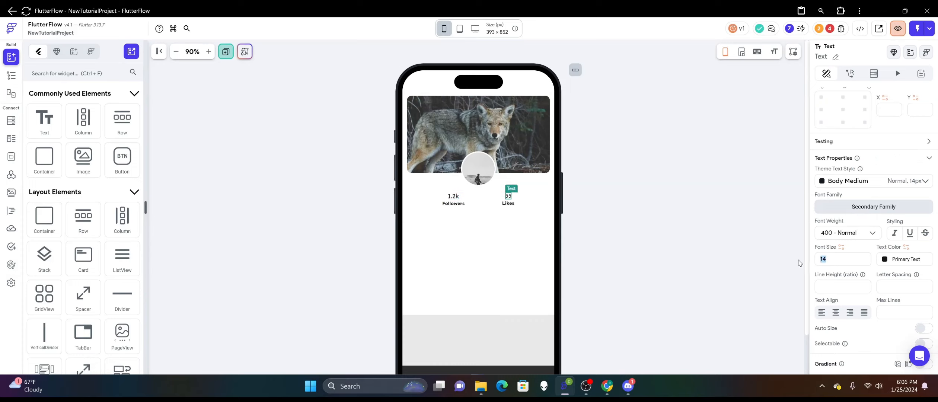
click(616, 164)
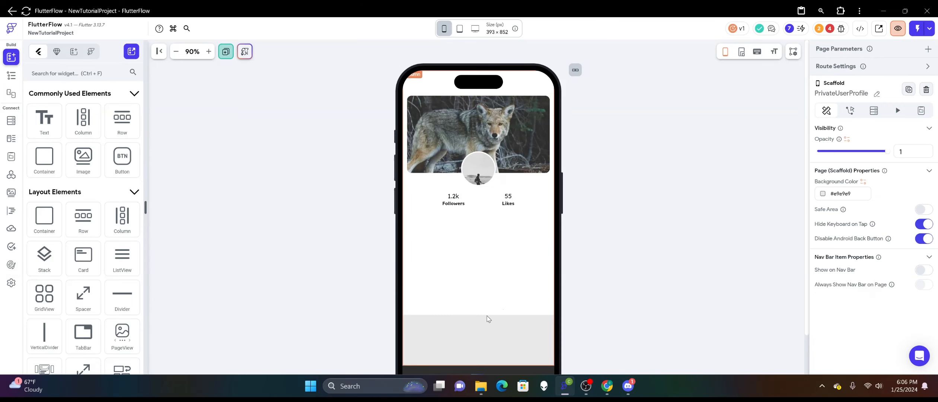
Shrink the white profile container to about 318 px high and round its bottom-left and bottom-right corners with radius 50.
click(480, 312)
drag(479, 309, 471, 216)
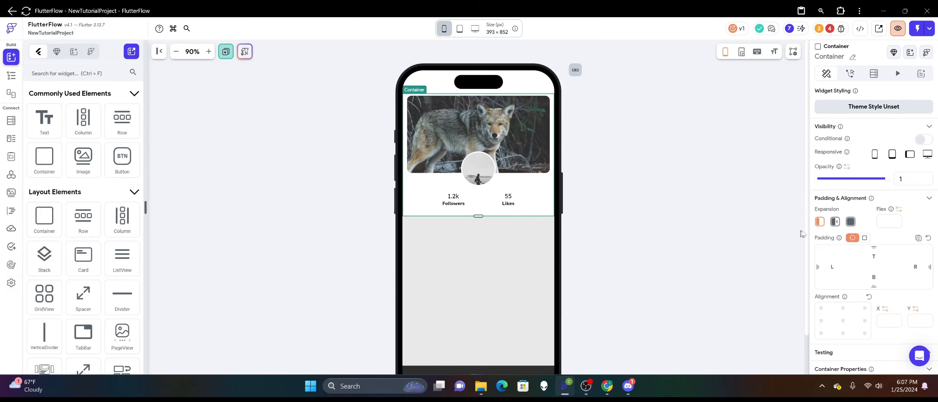
scroll(861, 224, down, 5)
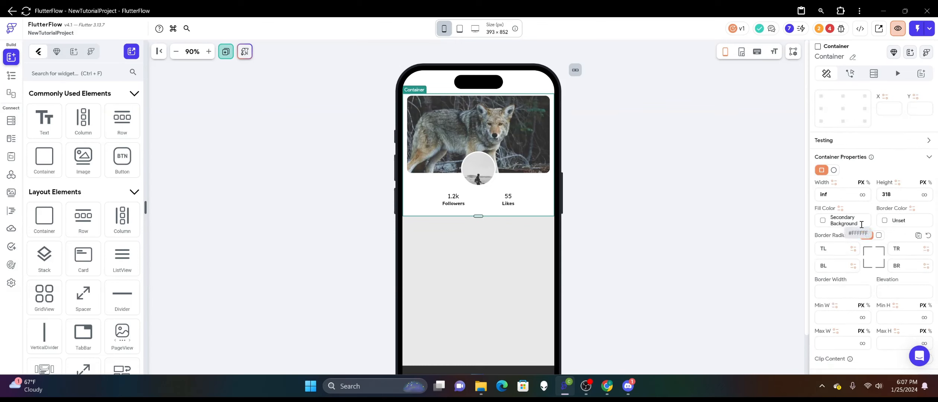
scroll(861, 225, down, 3)
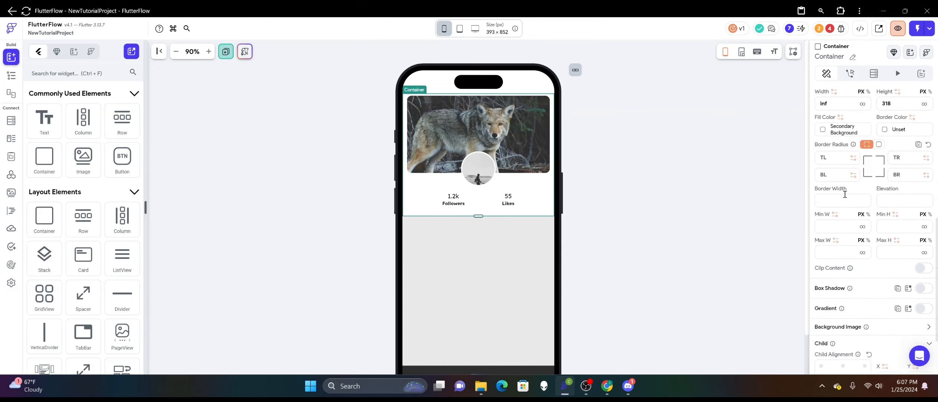
click(822, 173)
text(25)
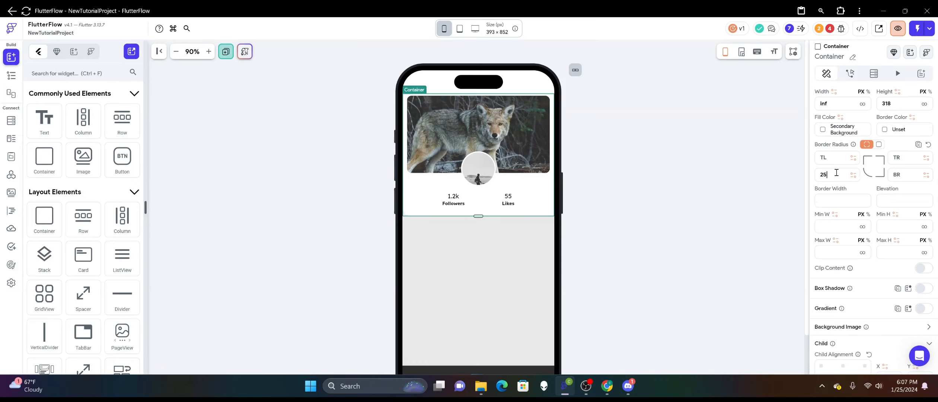
drag(831, 173, 817, 174)
text(50)
click(903, 176)
text(50)
click(666, 146)
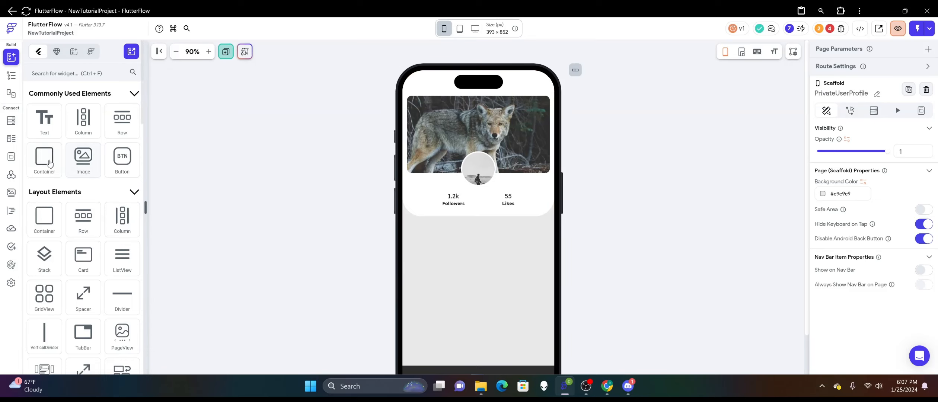
Add a Container below the profile container with a top padding of 20 and infinite width.
drag(49, 163, 447, 273)
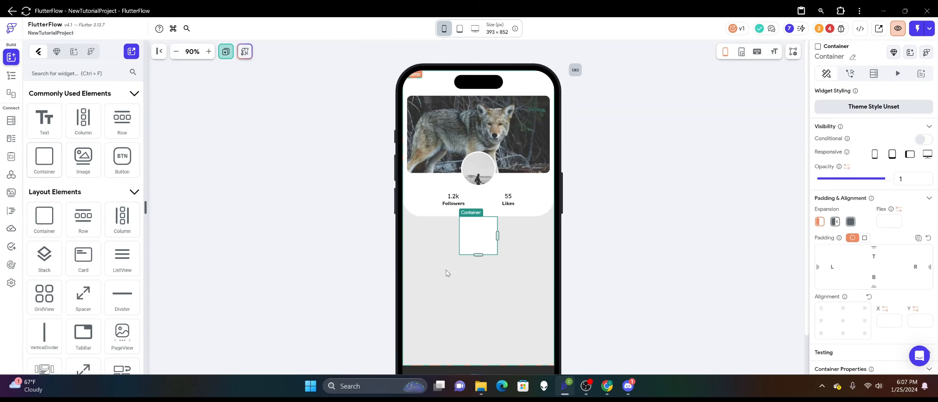
click(876, 256)
text(20)
scroll(816, 250, down, 3)
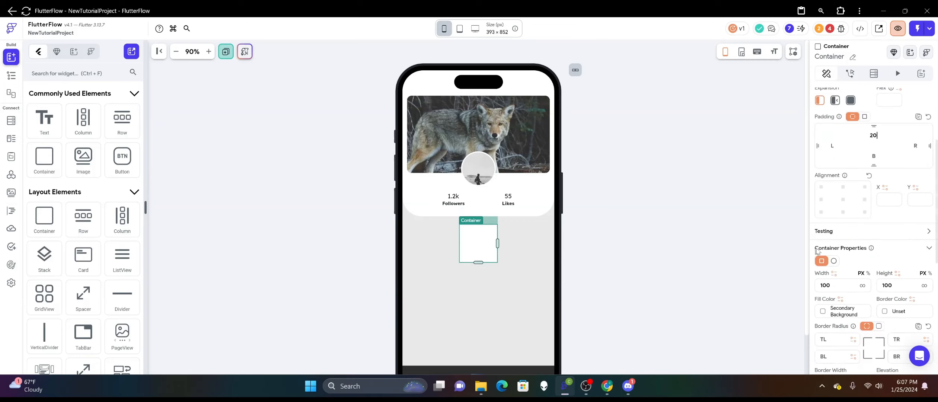
click(862, 285)
click(621, 204)
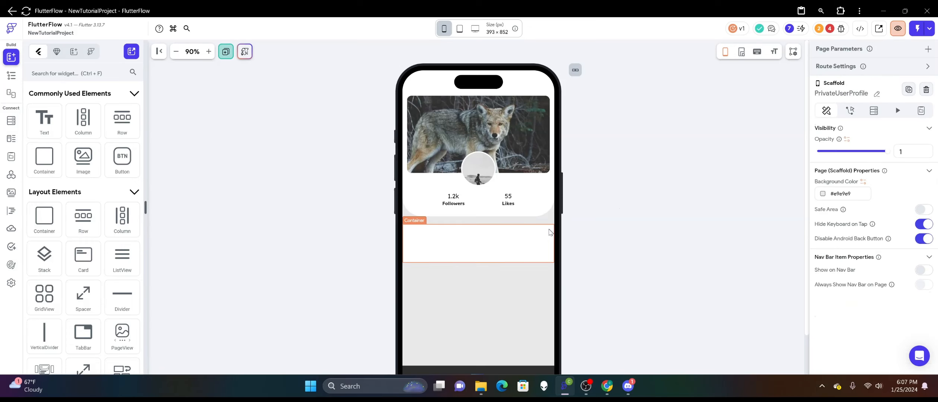
Round the new container's top-left and top-right corners with a border radius of 50.
click(547, 233)
scroll(882, 211, down, 6)
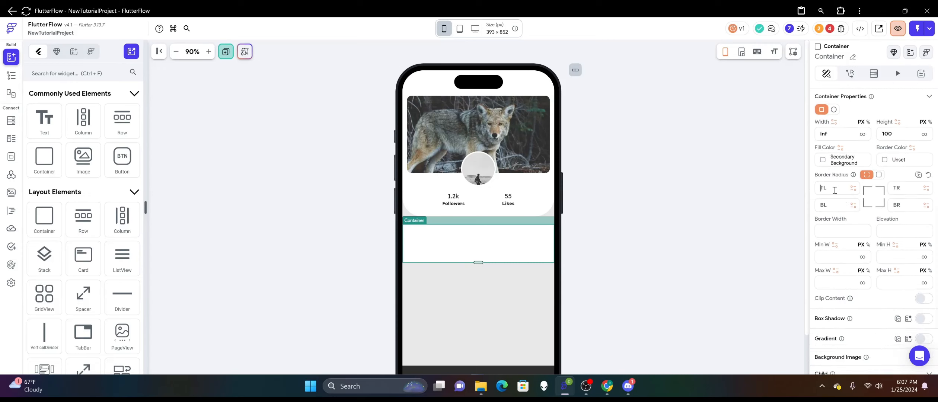
text(50)
click(909, 191)
text(50)
click(711, 198)
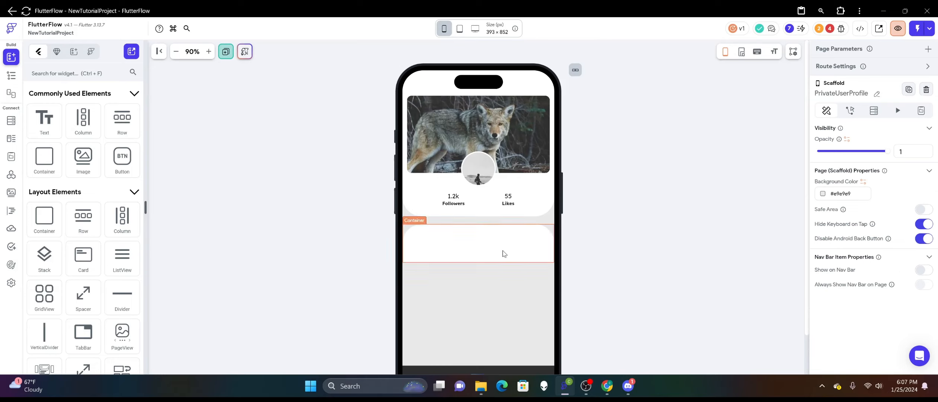
Switch the upper profile container's height to percent and set it to 37.
click(503, 254)
scroll(631, 240, down, 2)
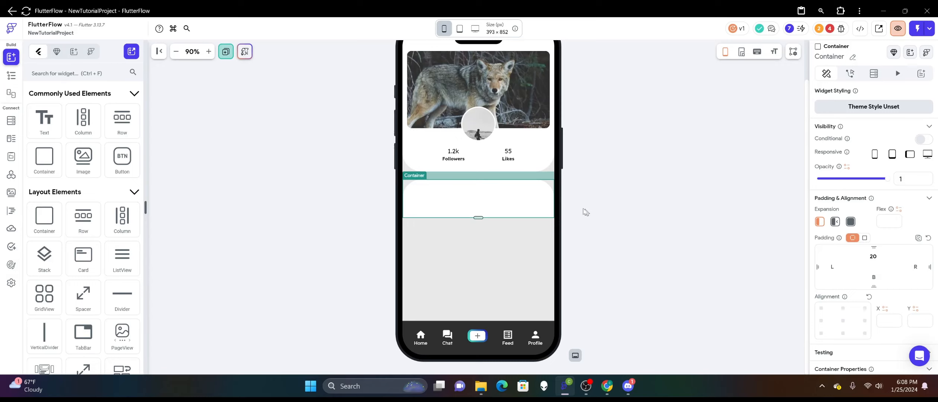
click(540, 171)
scroll(742, 184, up, 2)
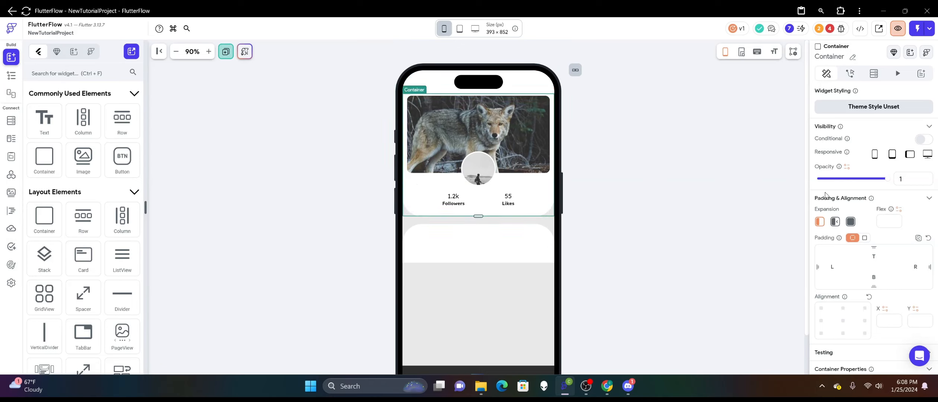
scroll(855, 192, down, 5)
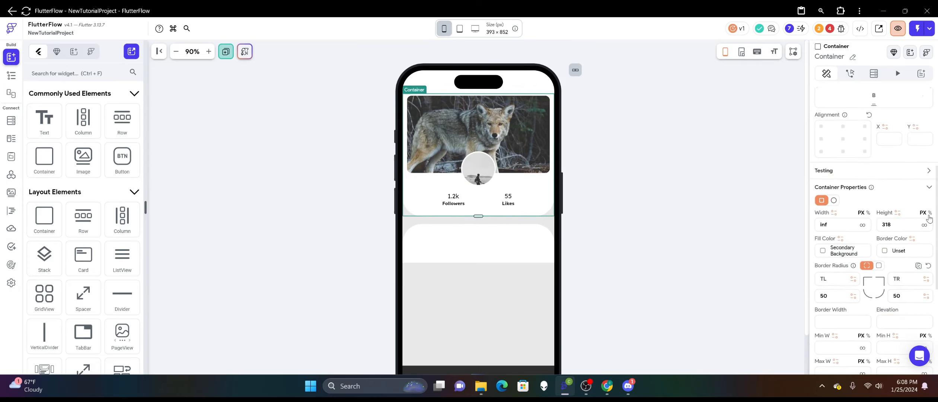
click(929, 213)
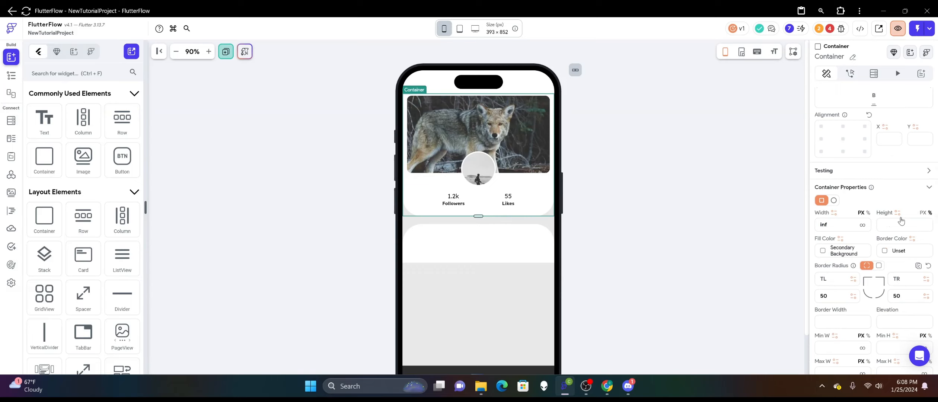
text(50)
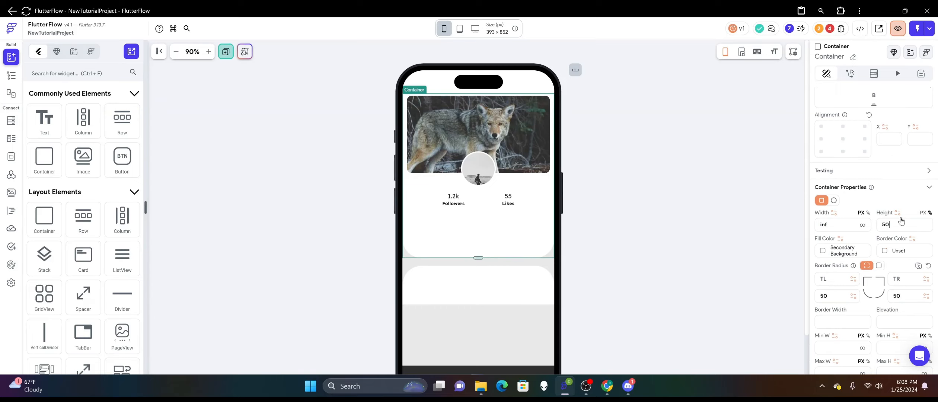
key(BackSpace)
key(BackSpace)
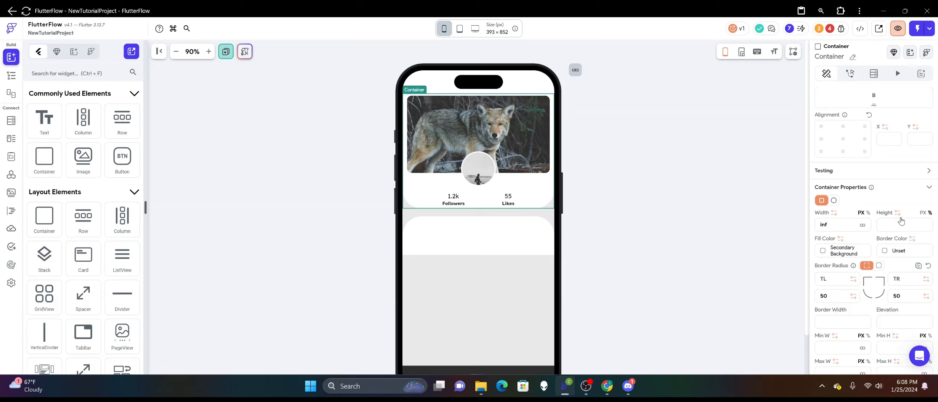
text(35)
key(BackSpace)
text(8)
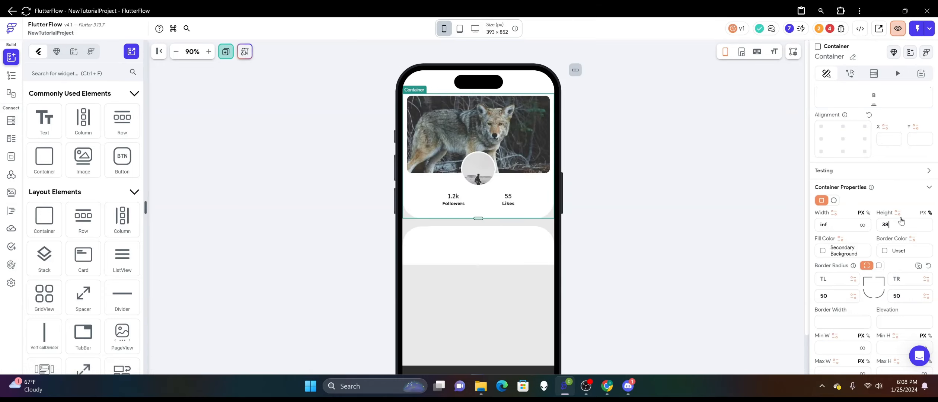
key(BackSpace)
text(7)
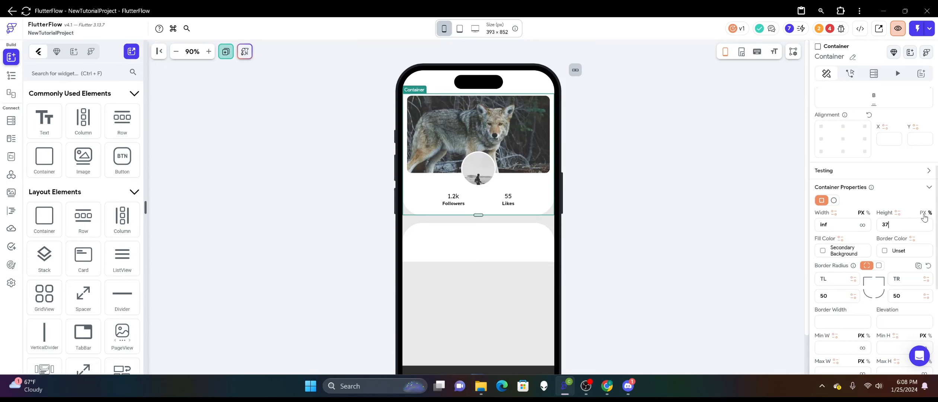
Bind the profile container's height to the Screen Height global property, with Entire Height off and a fraction of 0.37.
click(897, 213)
scroll(790, 242, down, 1)
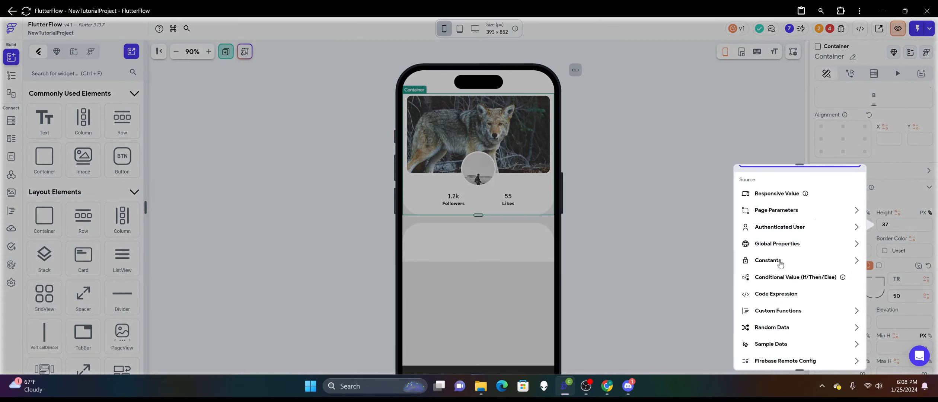
click(790, 246)
click(789, 253)
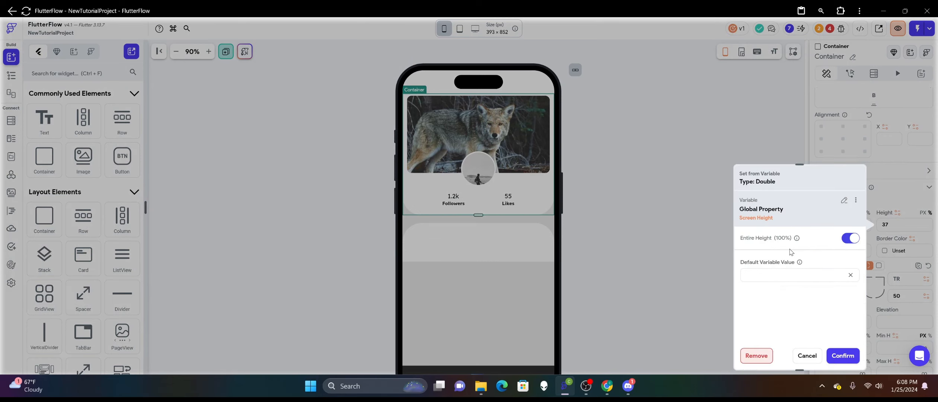
click(852, 238)
click(799, 263)
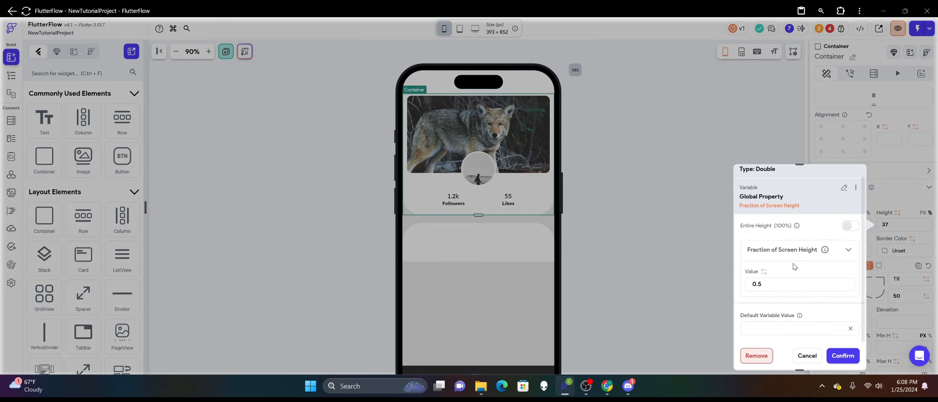
click(775, 284)
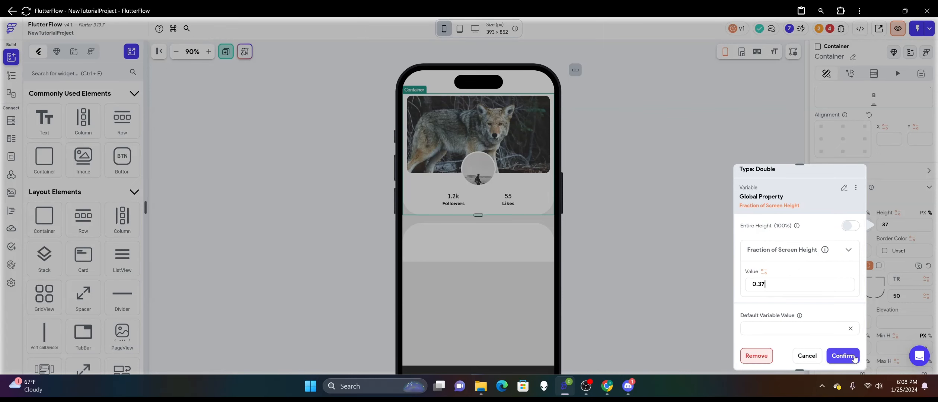
click(842, 355)
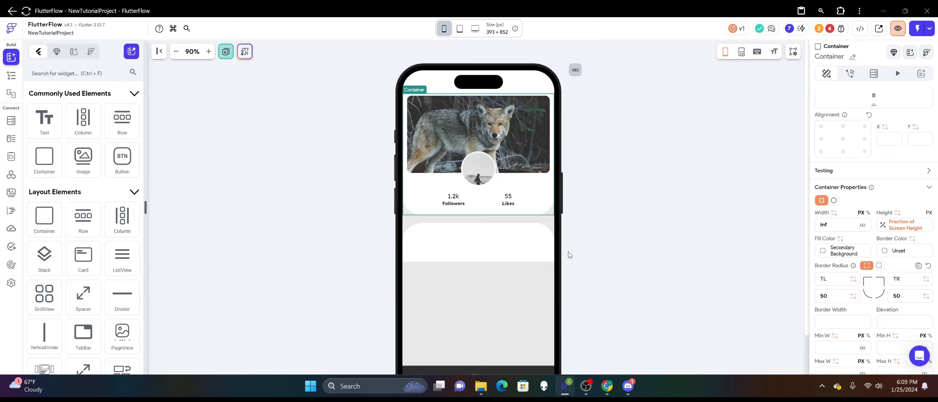
Check the Fraction of Screen Height value bound to the height of the container above the cover image.
click(545, 84)
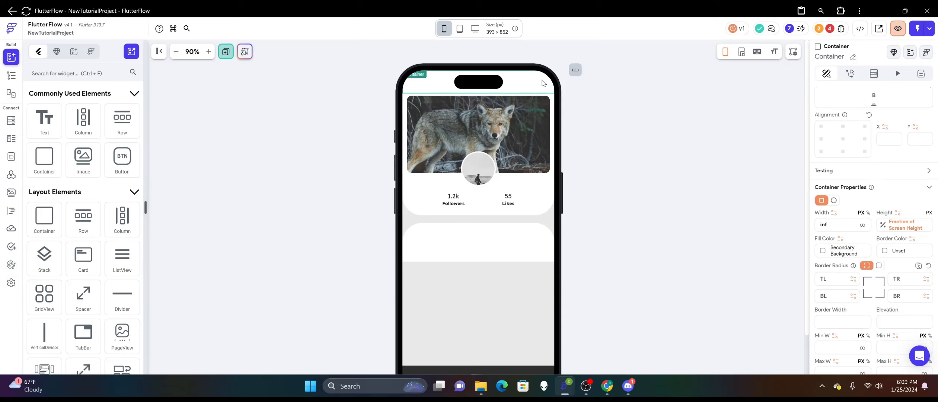
click(885, 227)
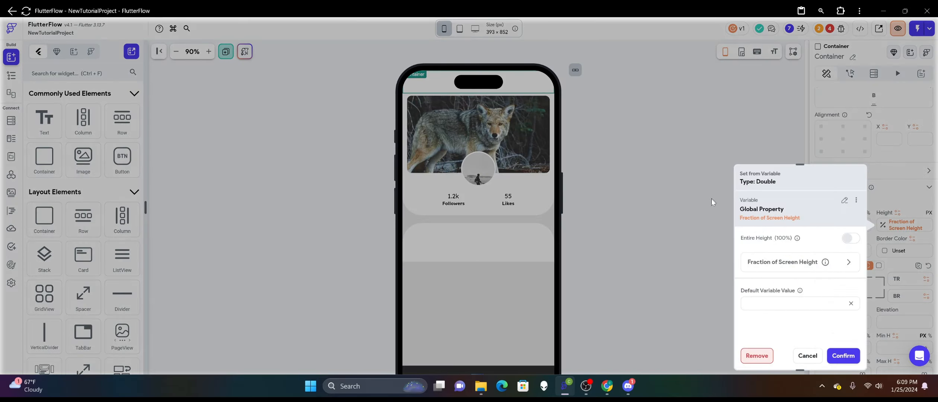
click(848, 262)
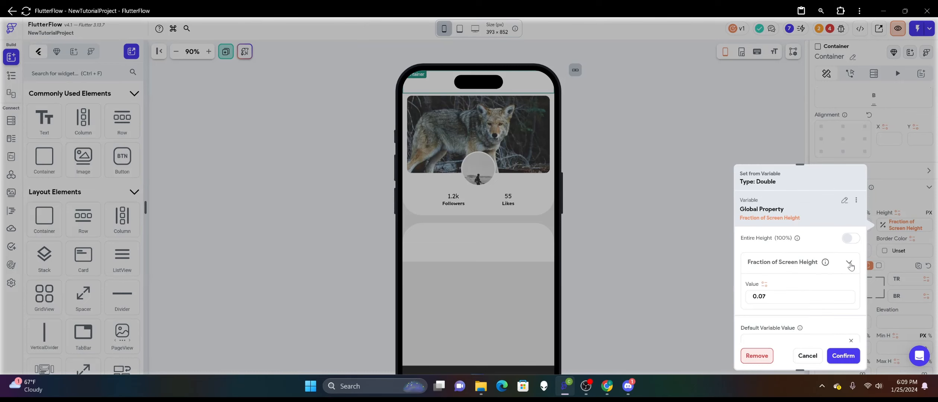
click(713, 193)
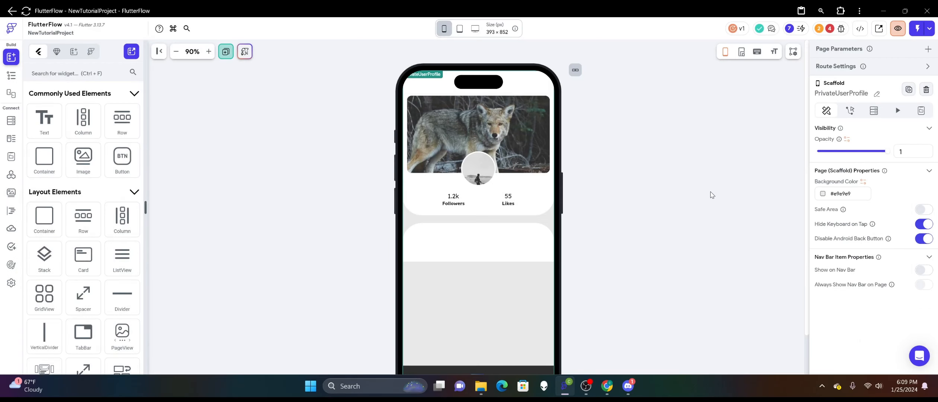
Switch the height of the container below the profile container to percent and set it to 66.
click(479, 232)
scroll(607, 237, down, 1)
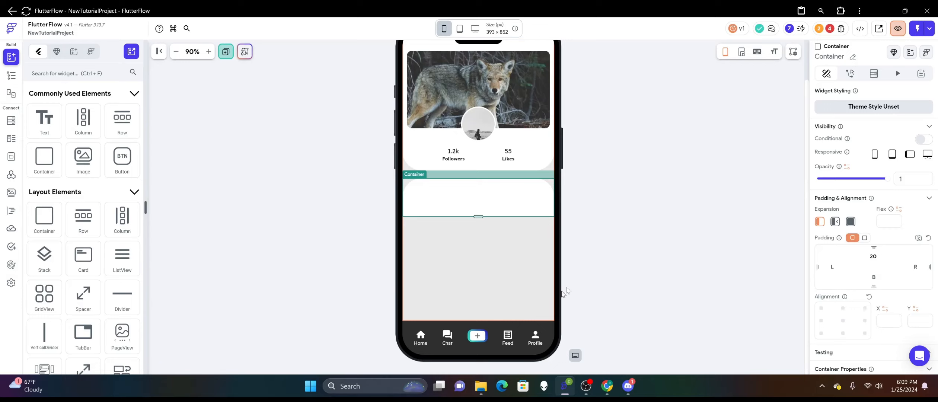
scroll(904, 228, down, 2)
scroll(904, 228, down, 2)
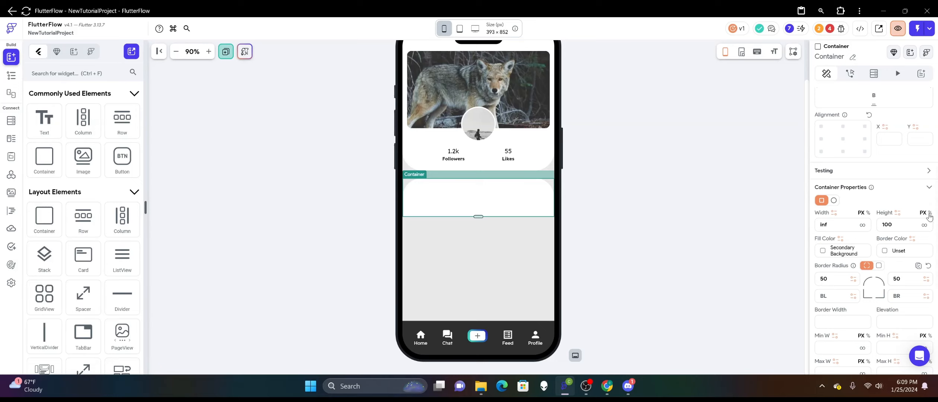
click(928, 214)
text(66)
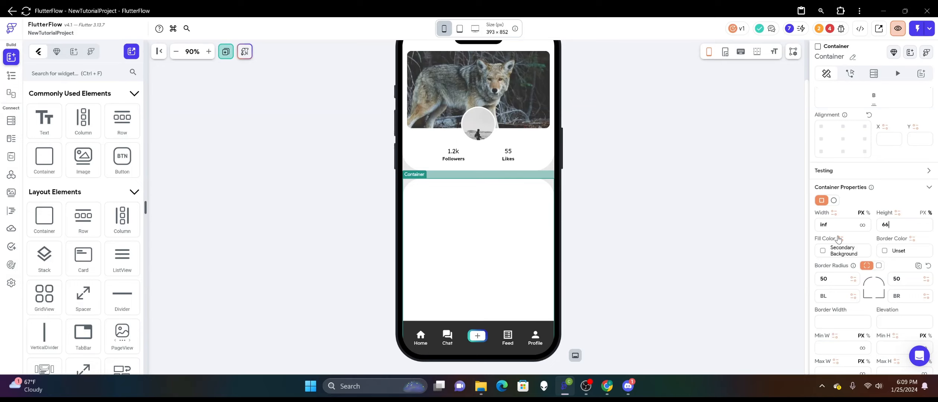
Reduce the lower container's percent height through 60, 50 and 40, settling on 41 so it ends just above the navigation bar.
key(BackSpace)
key(BackSpace)
text(60)
key(BackSpace)
key(BackSpace)
text(50)
key(BackSpace)
key(BackSpace)
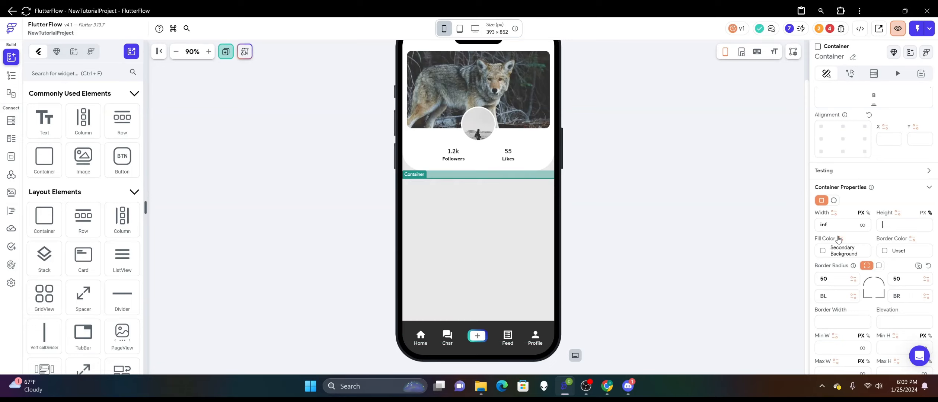
text(40)
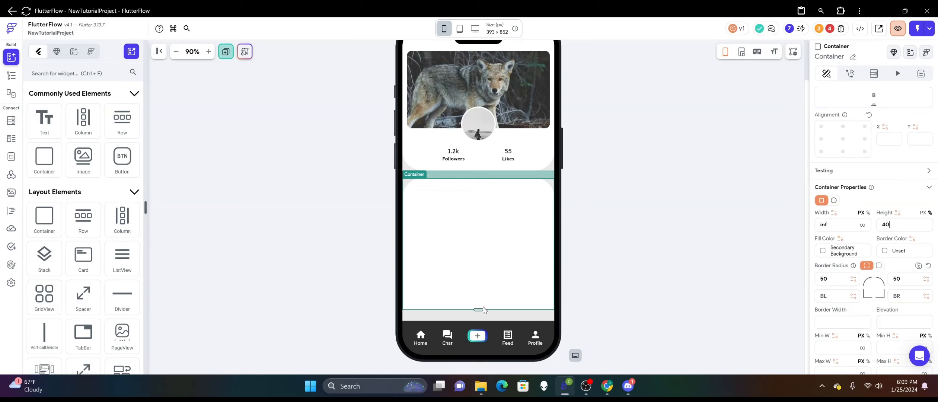
drag(477, 308, 478, 314)
drag(907, 226, 861, 230)
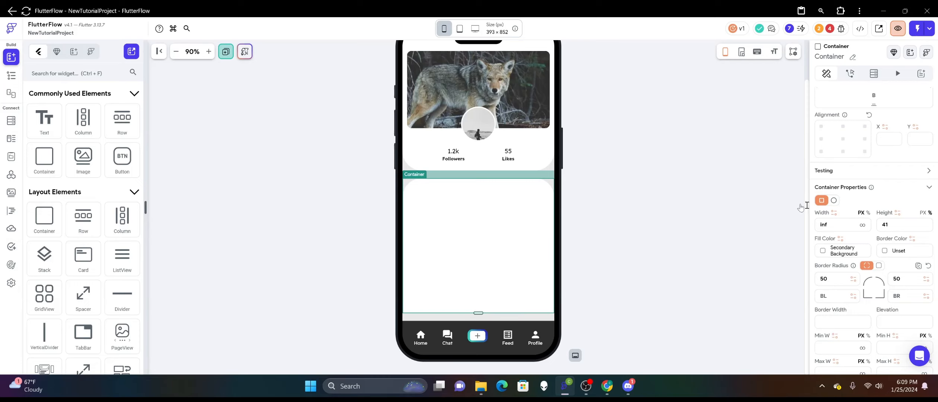
Delete the rounded white container below the profile container.
click(613, 169)
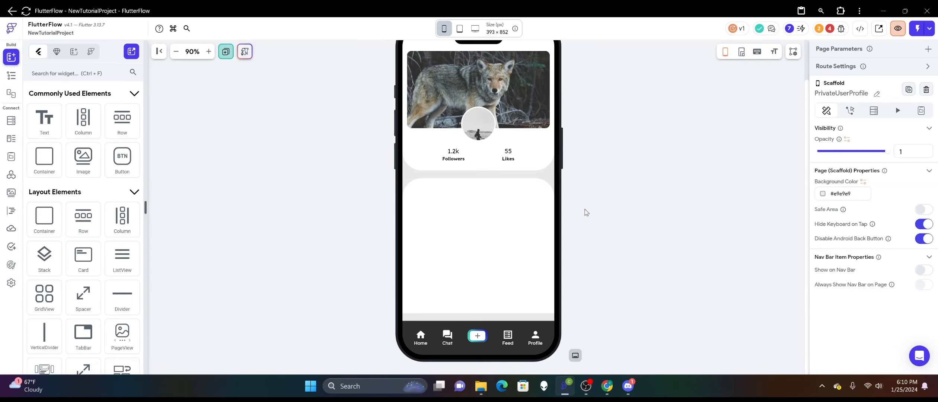
click(519, 234)
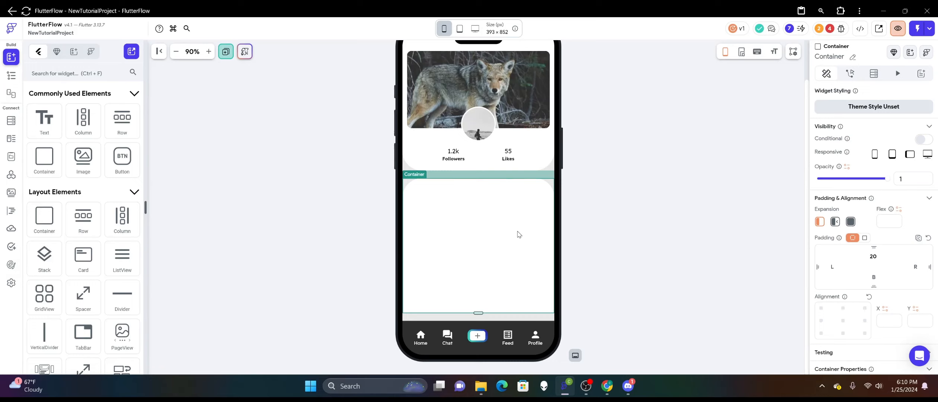
scroll(868, 209, down, 7)
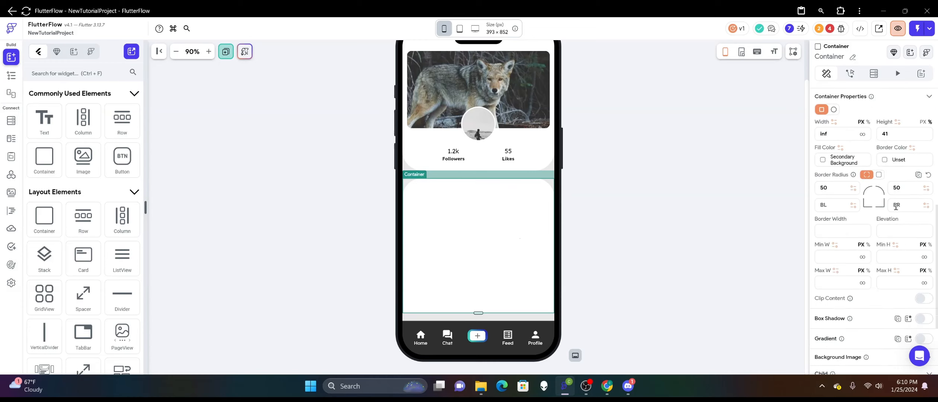
click(659, 196)
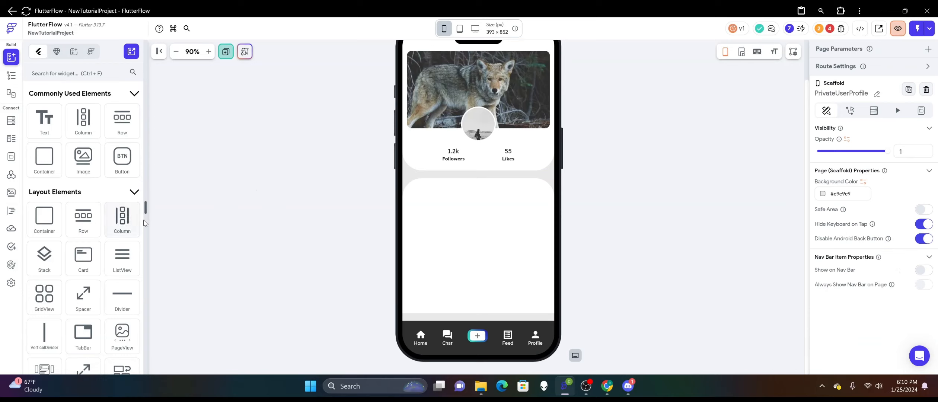
right_click(430, 231)
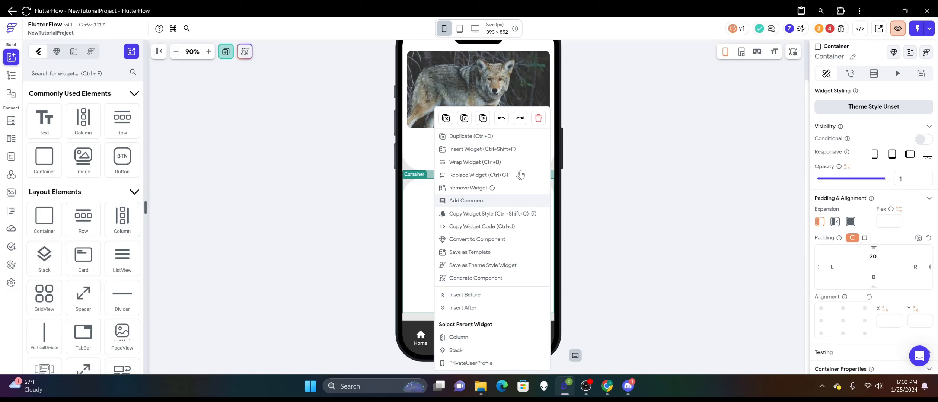
click(540, 119)
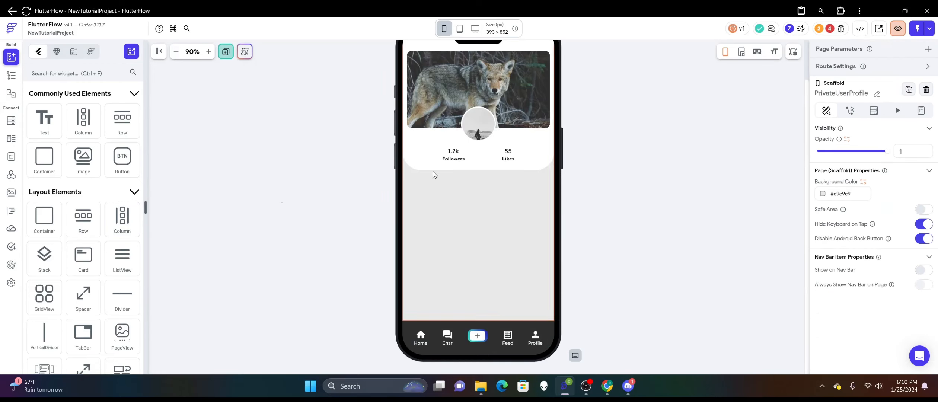
Set the elevation of the profile container to 2.
click(458, 168)
scroll(851, 263, down, 6)
click(887, 261)
text(2)
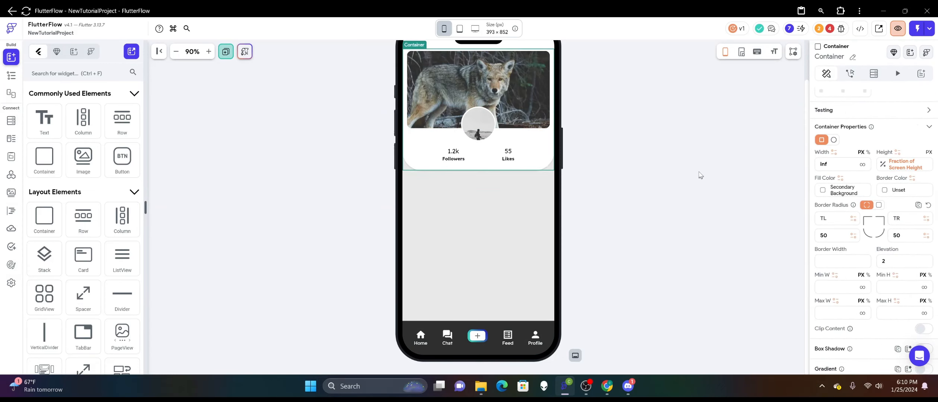
click(699, 169)
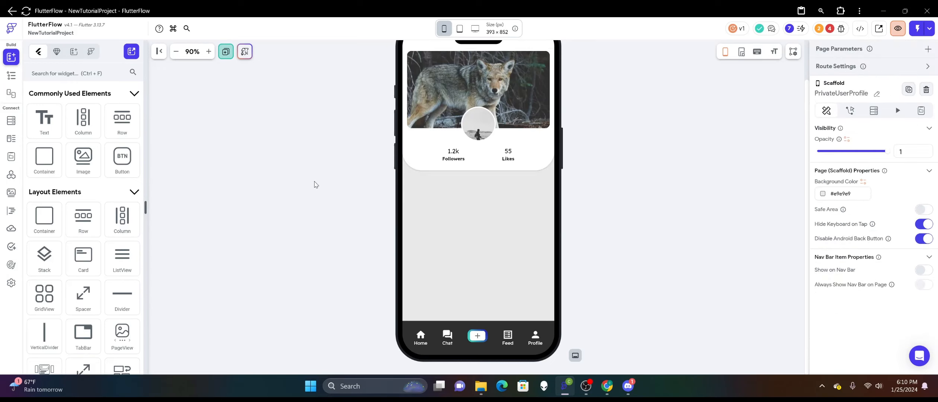
Set the profile container's bottom-left and bottom-right border radius to 30.
click(430, 172)
scroll(879, 242, down, 5)
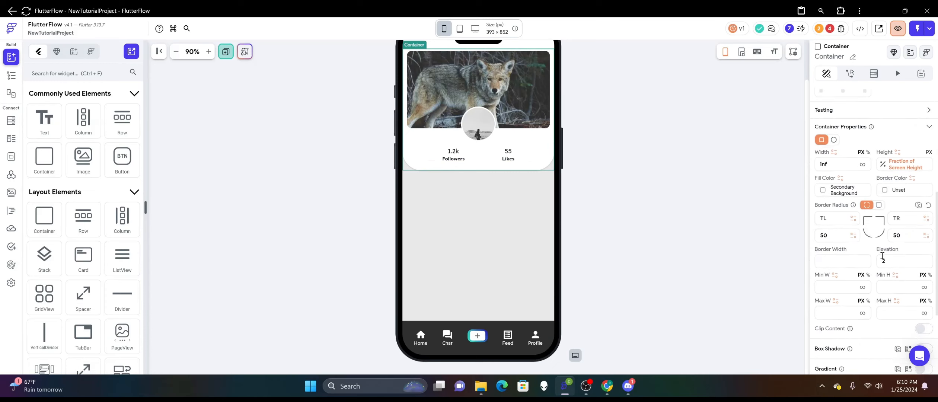
drag(833, 236, 809, 238)
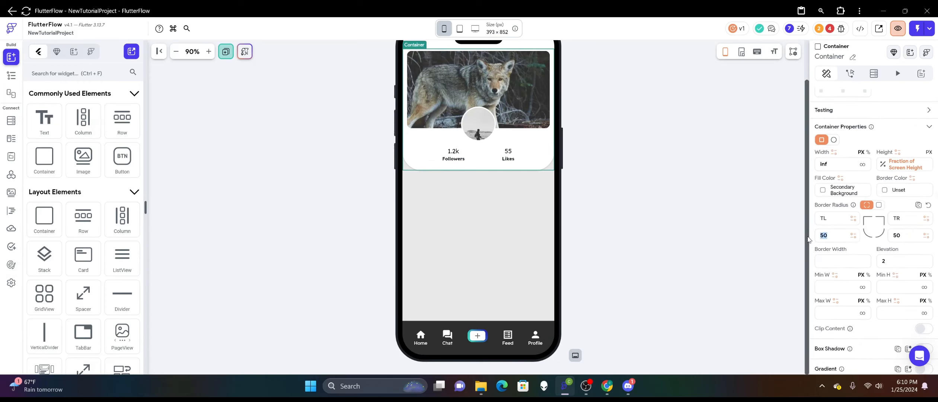
text(30)
drag(909, 233, 855, 231)
text(30)
click(608, 200)
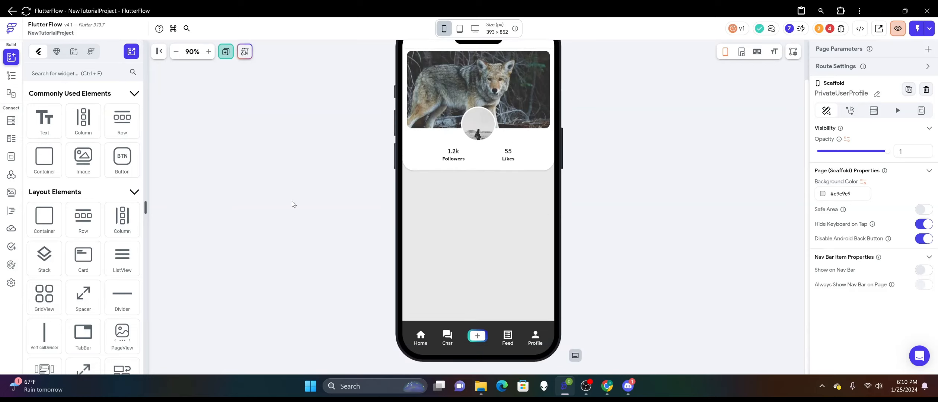
Add a TabBar below the profile container.
scroll(83, 218, down, 3)
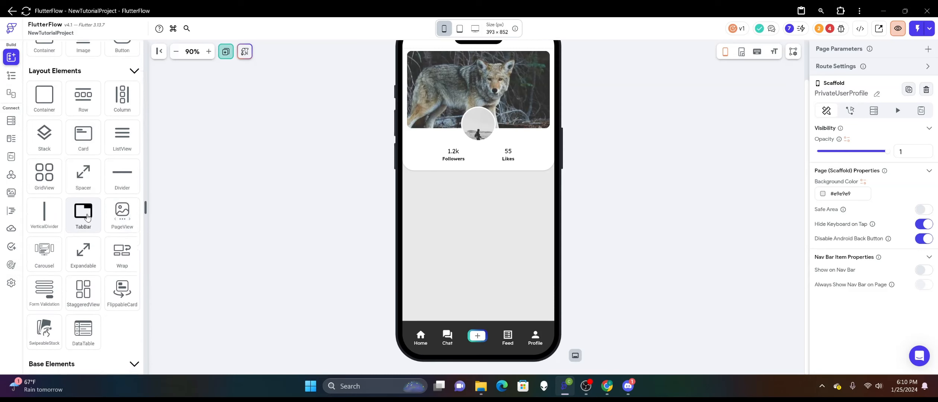
drag(86, 215, 464, 238)
click(560, 187)
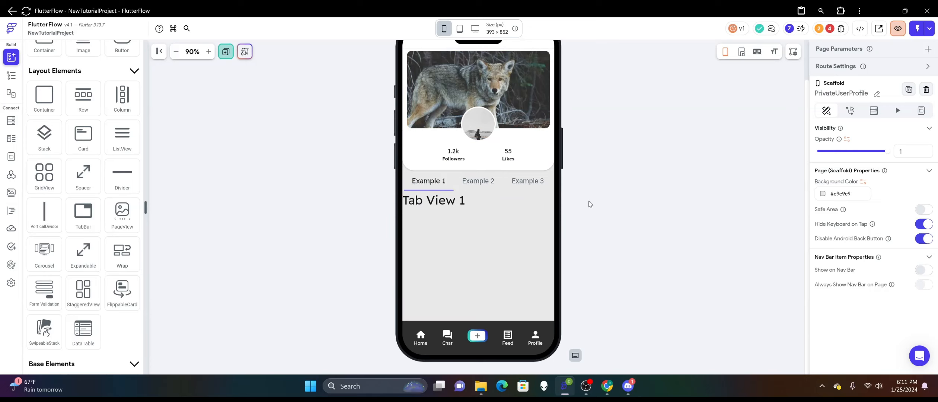
Preview the page at iPhone SE size and examine how the profile container fits its content.
scroll(590, 201, up, 2)
click(445, 29)
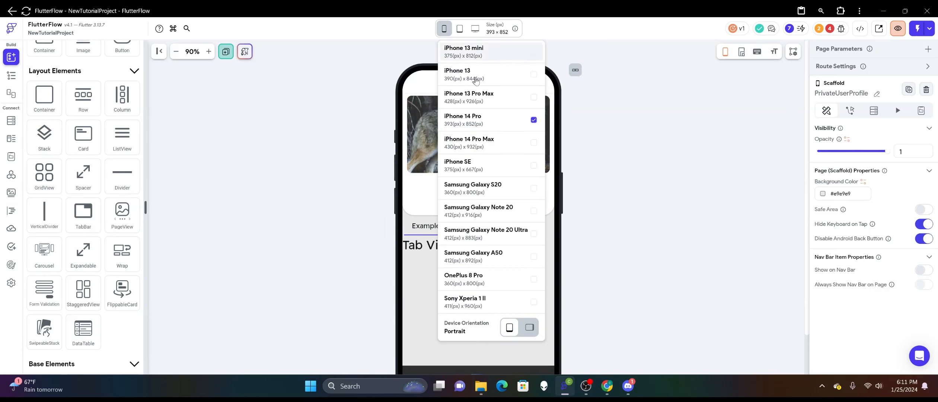
click(487, 165)
scroll(542, 230, down, 1)
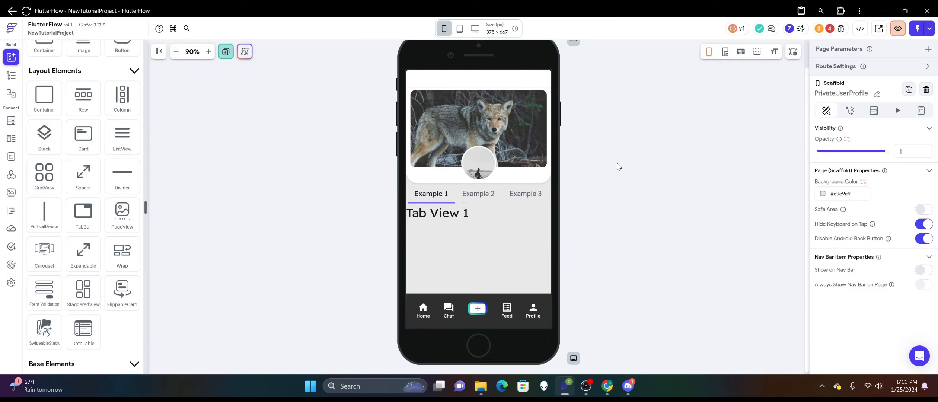
scroll(619, 167, up, 1)
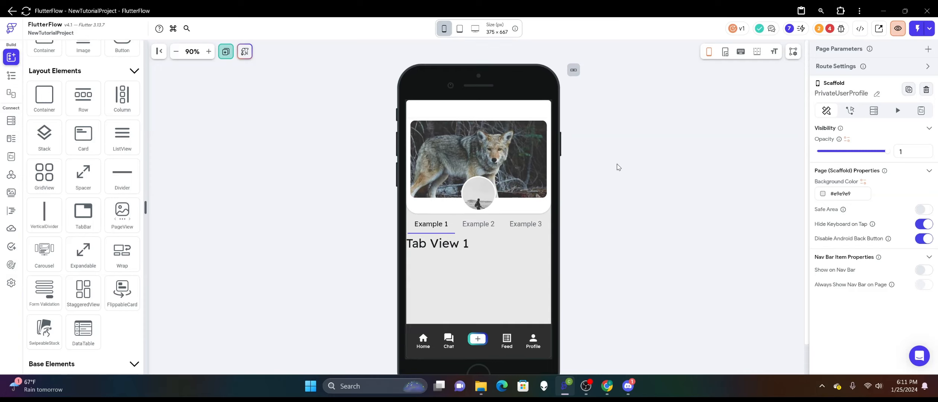
click(502, 215)
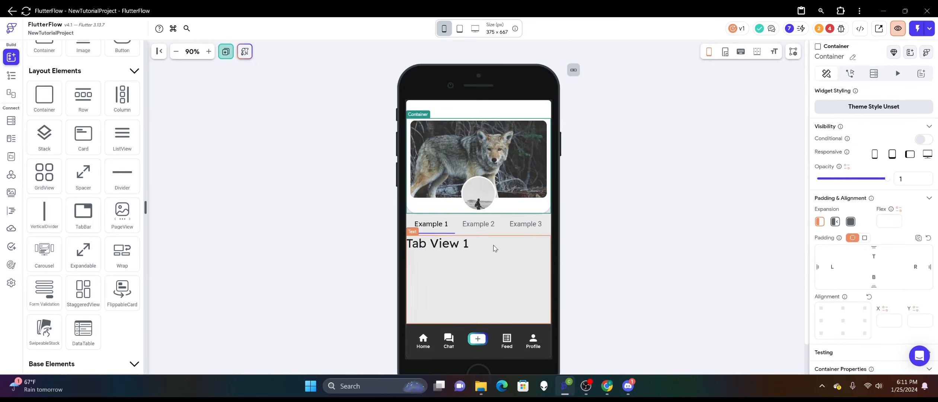
Preview the page at iPhone 13 and Samsung Galaxy S20 sizes, ending back on iPhone 14 Pro.
click(449, 27)
click(479, 74)
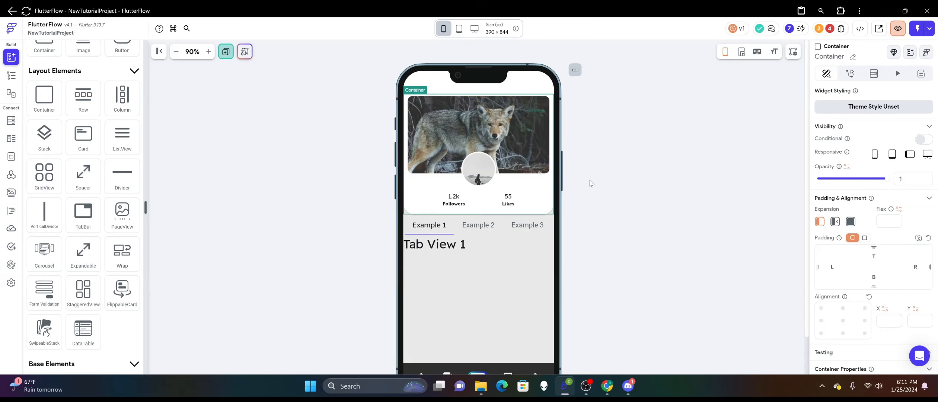
scroll(593, 170, down, 1)
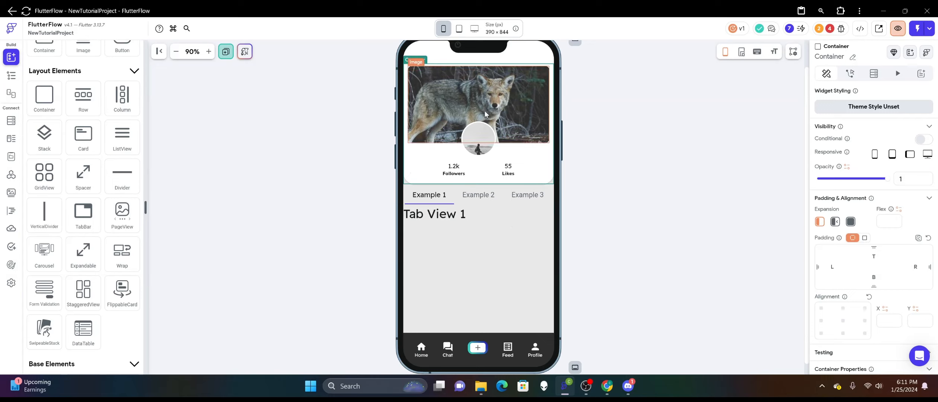
click(491, 29)
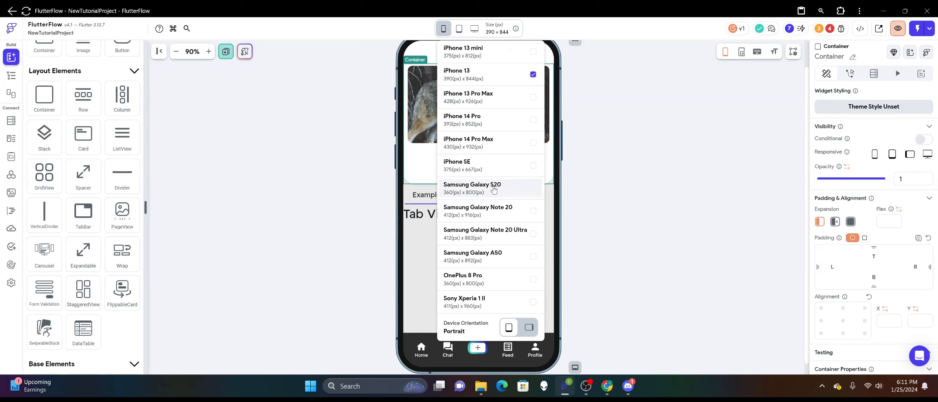
click(494, 189)
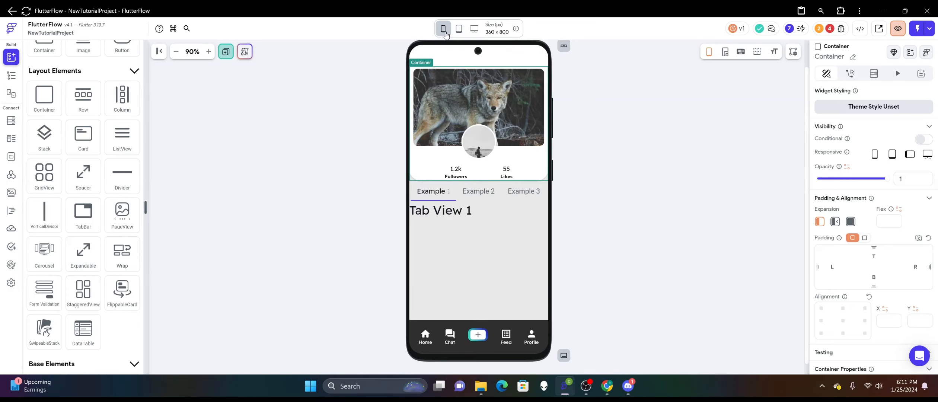
click(447, 32)
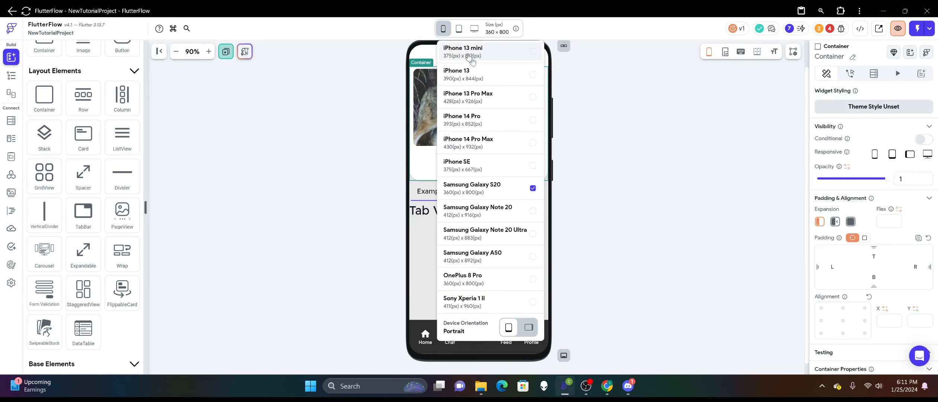
click(498, 120)
Delete the TabBar below the profile container.
click(640, 206)
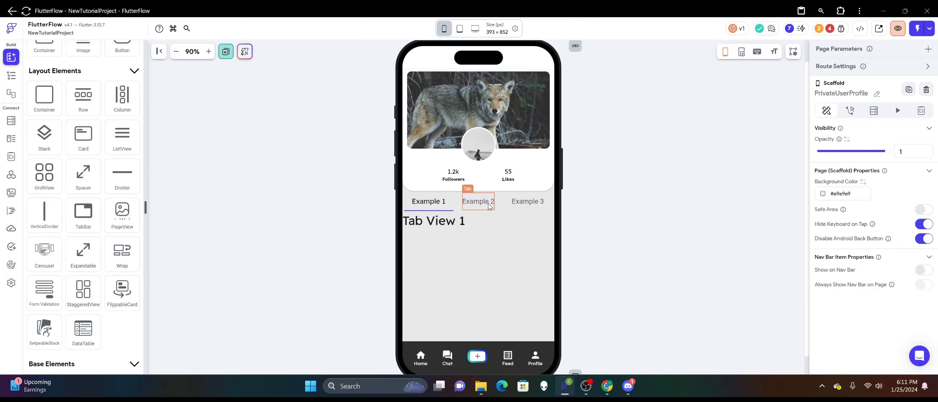
right_click(501, 205)
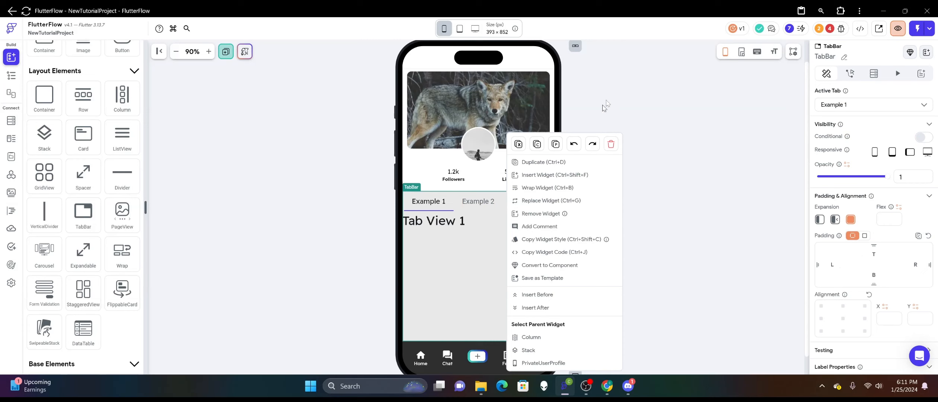
click(611, 144)
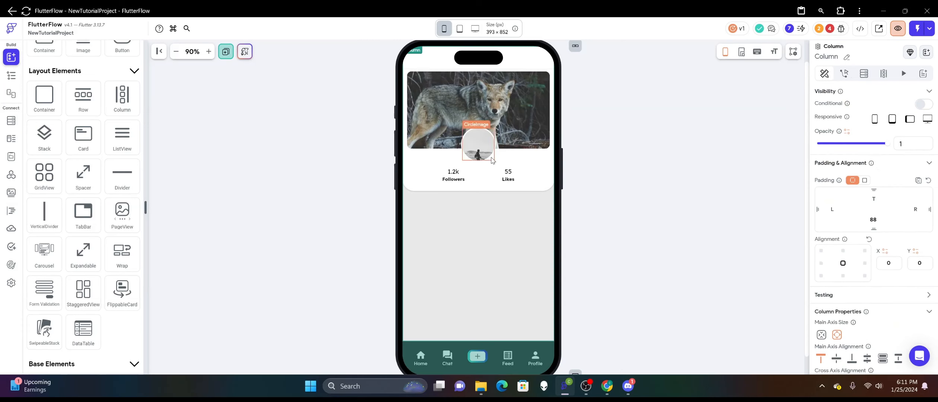
Cut the column with the cover image, profile picture and statistics out of its container and delete the emptied container.
right_click(516, 162)
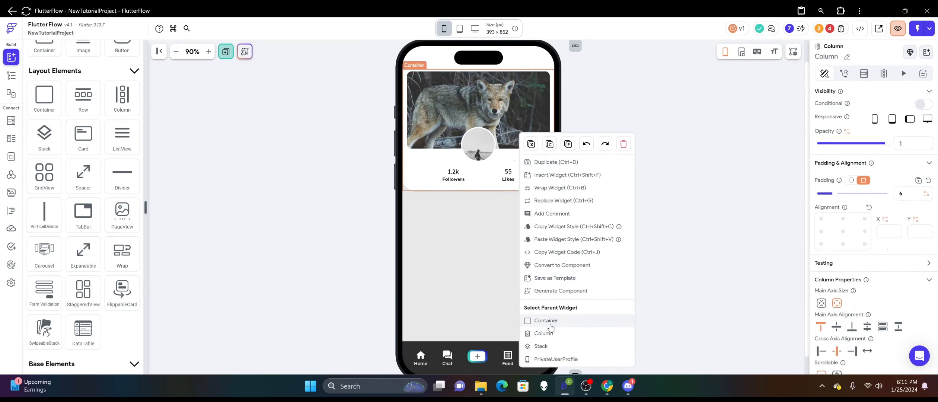
click(531, 146)
right_click(533, 152)
click(639, 117)
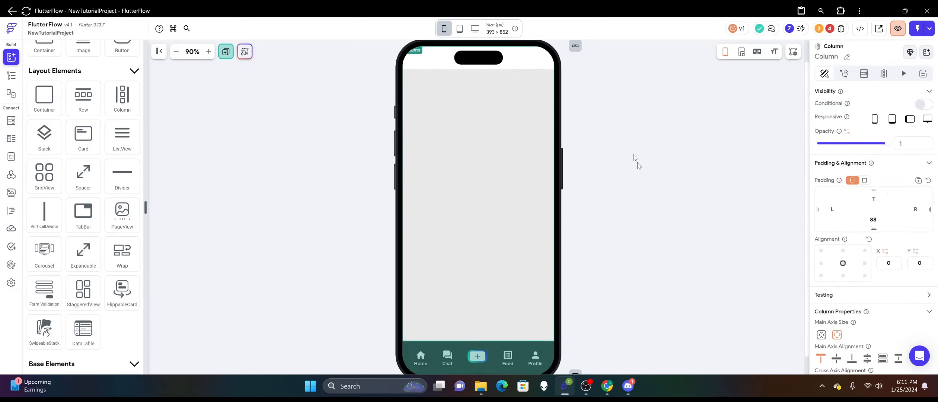
Set the PrivateUserProfile page's background color to the theme color Secondary Background.
click(637, 161)
click(823, 196)
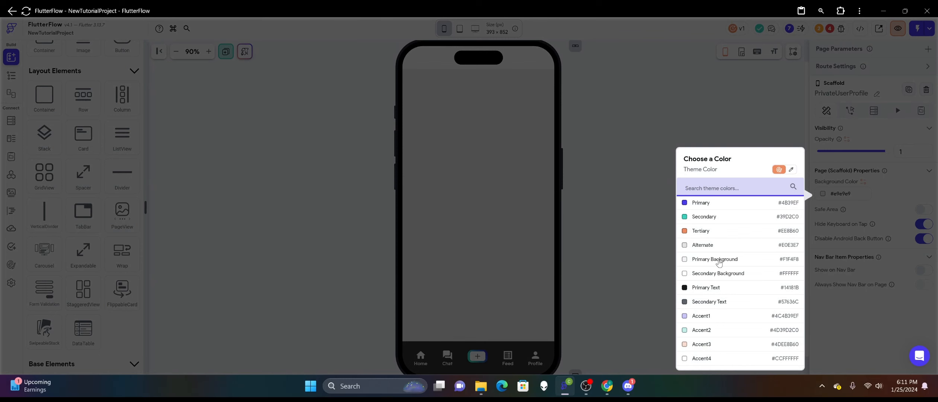
click(687, 275)
click(673, 263)
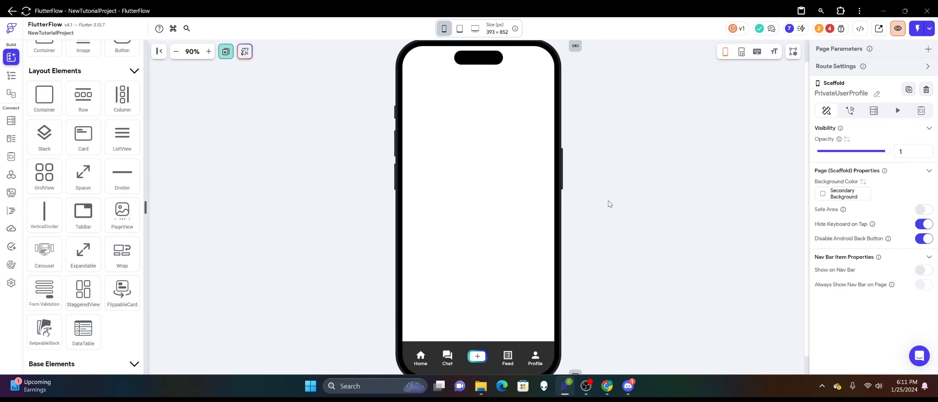
Paste the cut profile column directly into the page's main column.
right_click(487, 128)
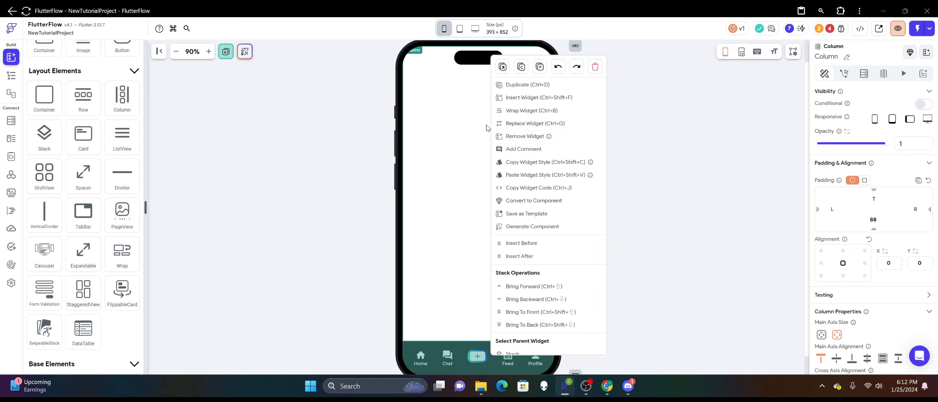
click(540, 66)
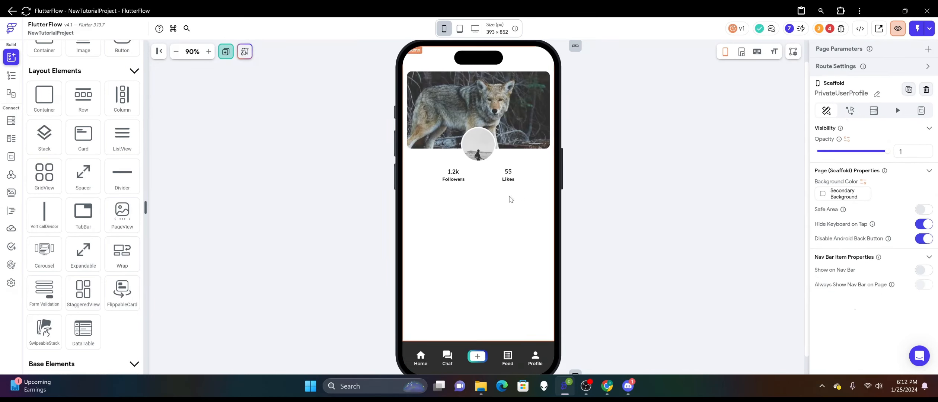
click(484, 181)
click(600, 193)
Duplicate the Followers statistic and reorder the row so that Likes sits between the two Followers columns.
click(464, 176)
right_click(464, 176)
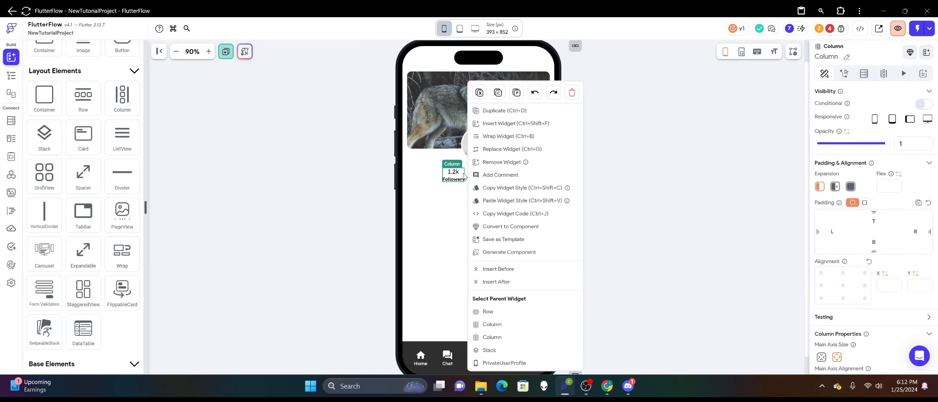
click(496, 111)
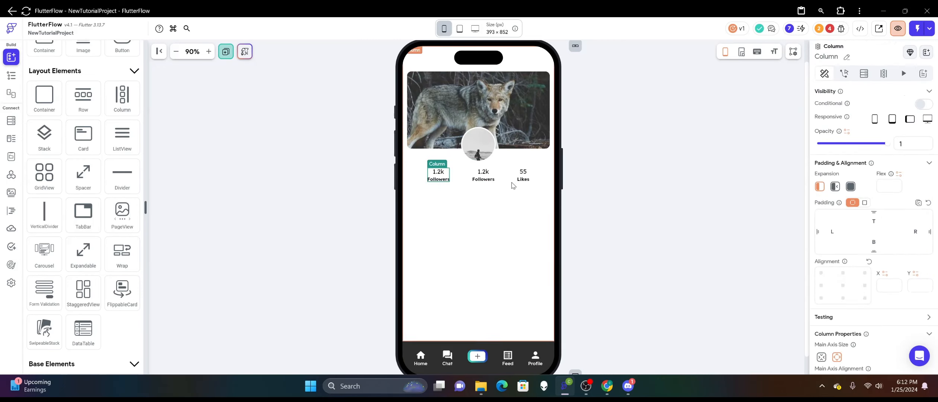
click(483, 176)
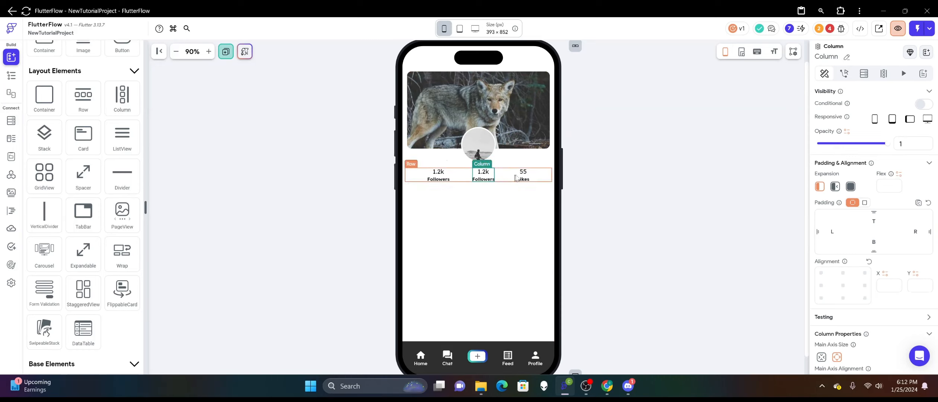
drag(483, 175, 463, 170)
drag(461, 180, 461, 179)
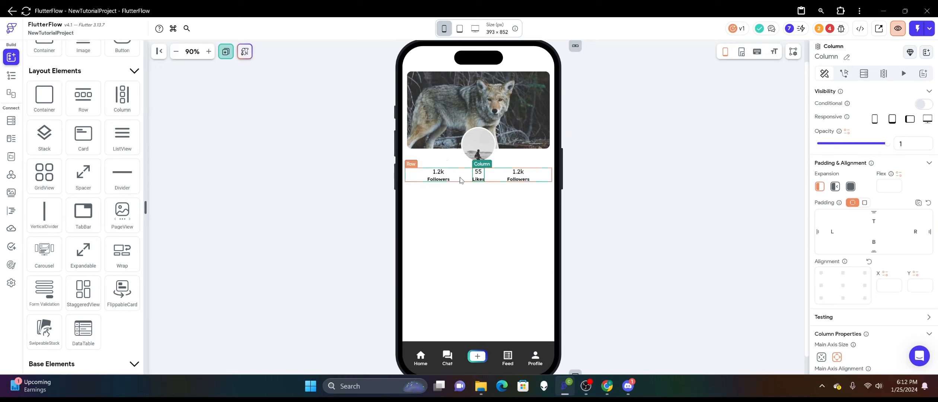
click(597, 173)
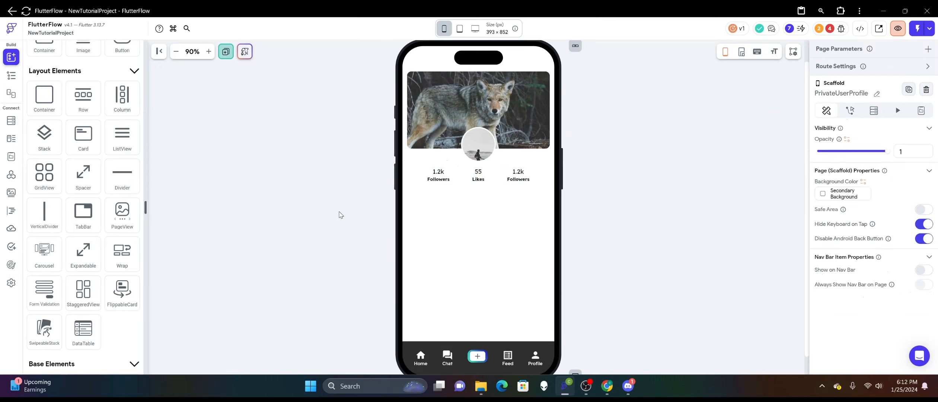
Try a TabBar placed directly in the main column below the statistics row and delete it.
scroll(341, 215, down, 1)
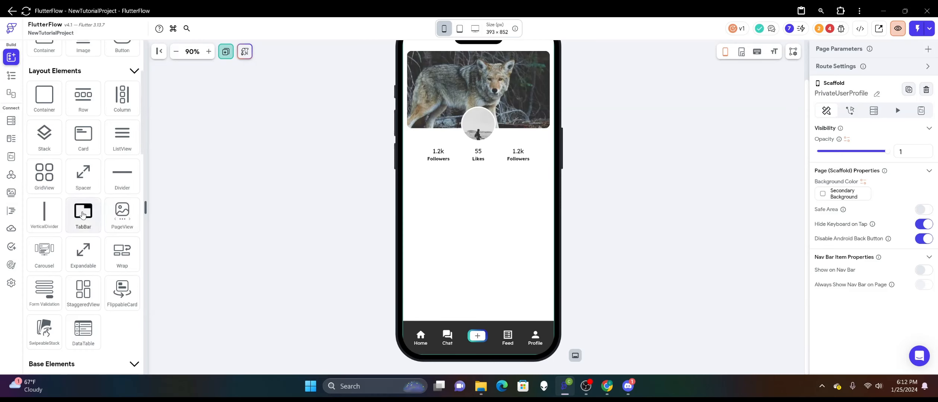
drag(84, 215, 416, 217)
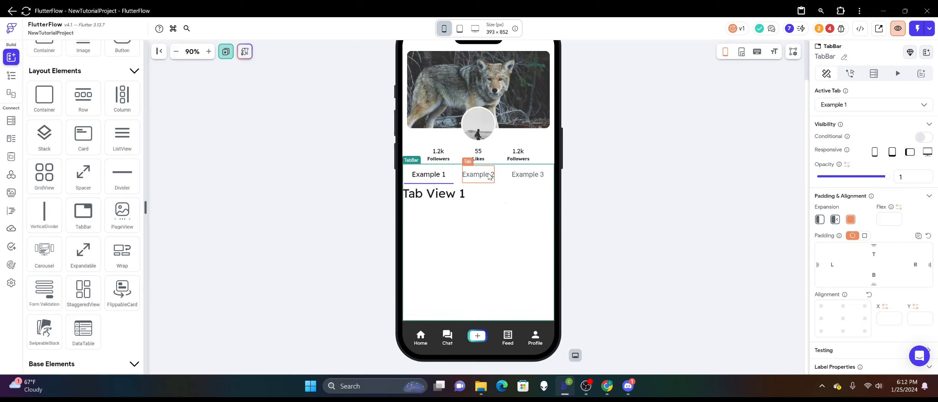
right_click(499, 170)
click(516, 162)
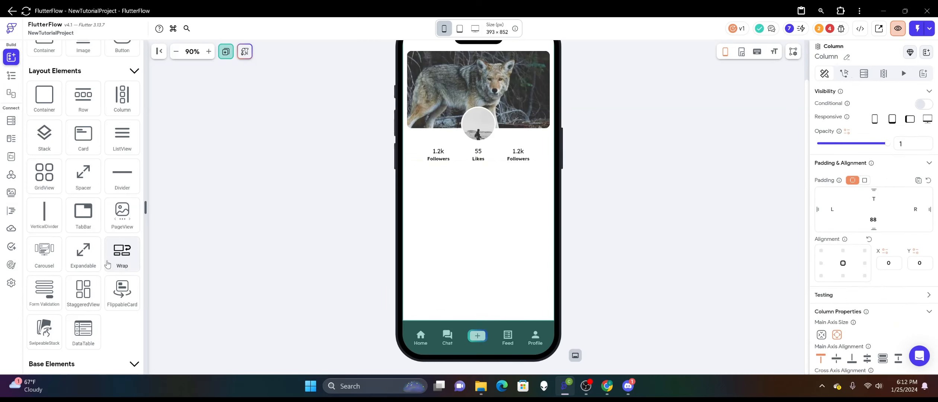
Add a Wrap below the statistics row and place a TabBar inside it.
drag(108, 265, 498, 256)
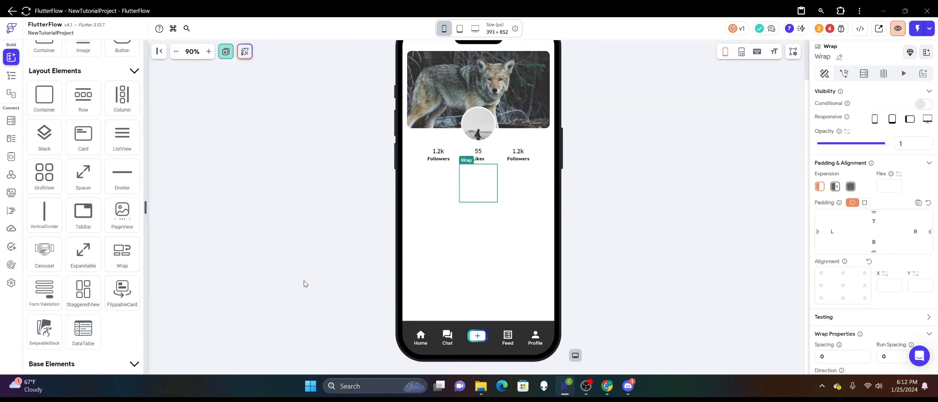
scroll(112, 175, up, 1)
drag(83, 244, 486, 173)
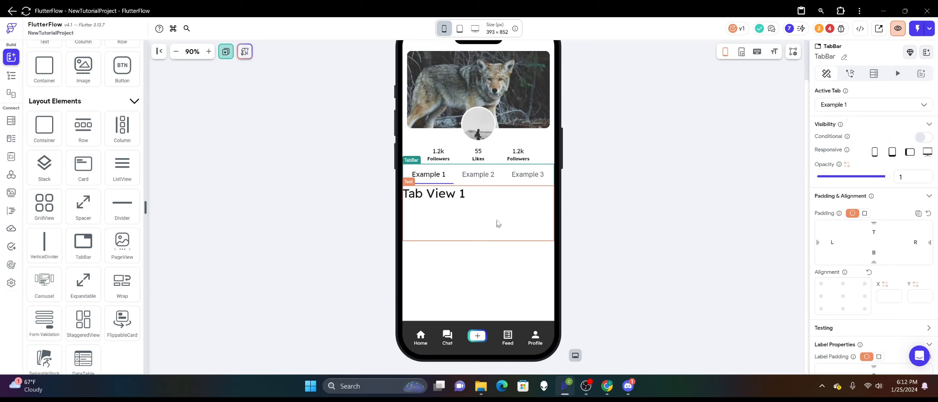
Make the page's main column scrollable.
click(553, 149)
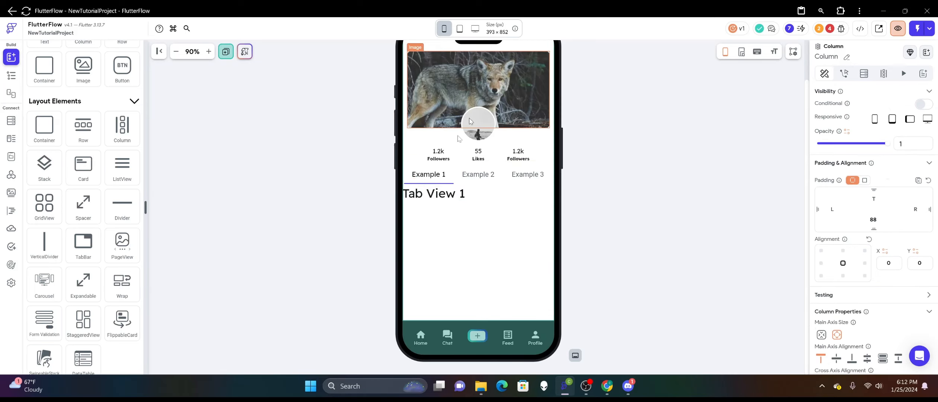
scroll(889, 267, down, 3)
click(836, 316)
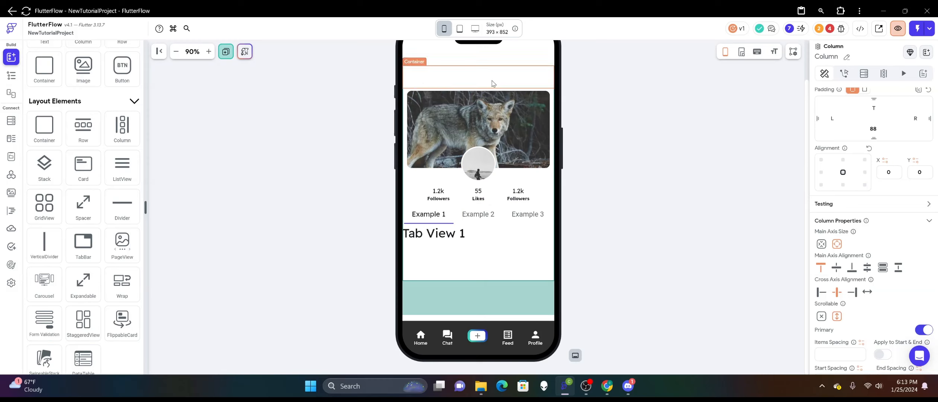
scroll(487, 149, up, 2)
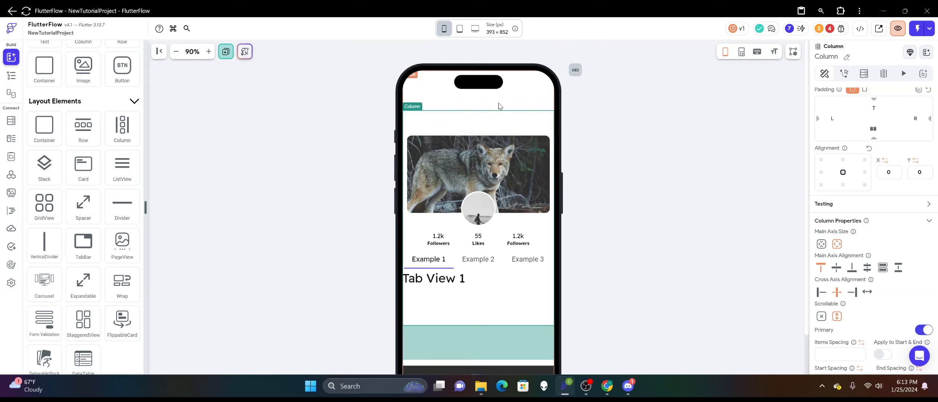
Align the page's main column to the top center, with X 0 and Y -1.
click(505, 127)
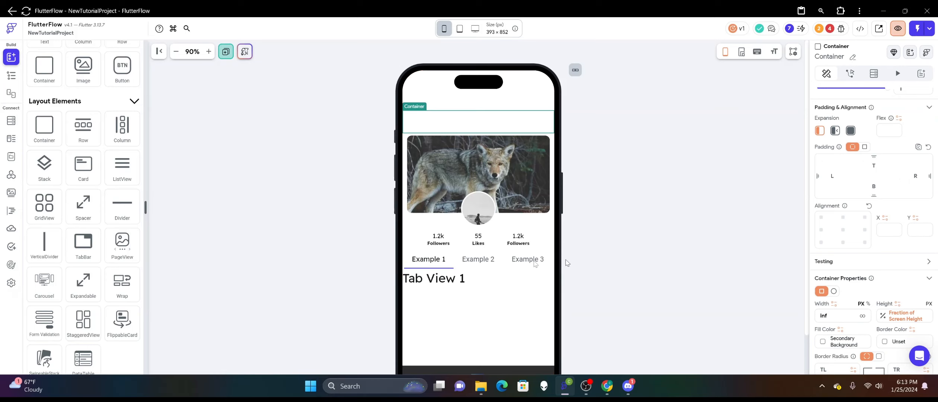
right_click(488, 275)
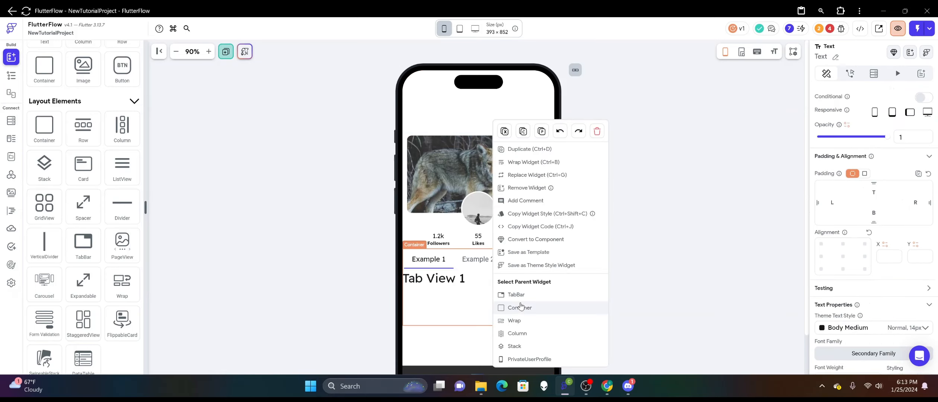
click(521, 308)
right_click(518, 297)
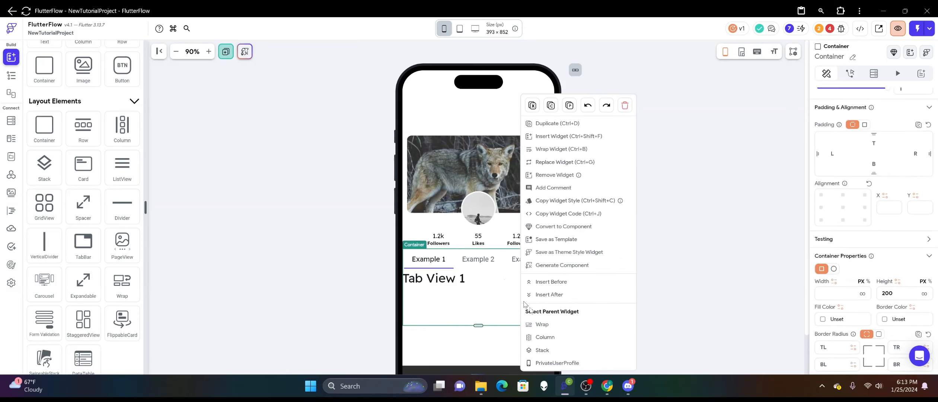
click(547, 336)
scroll(824, 259, down, 1)
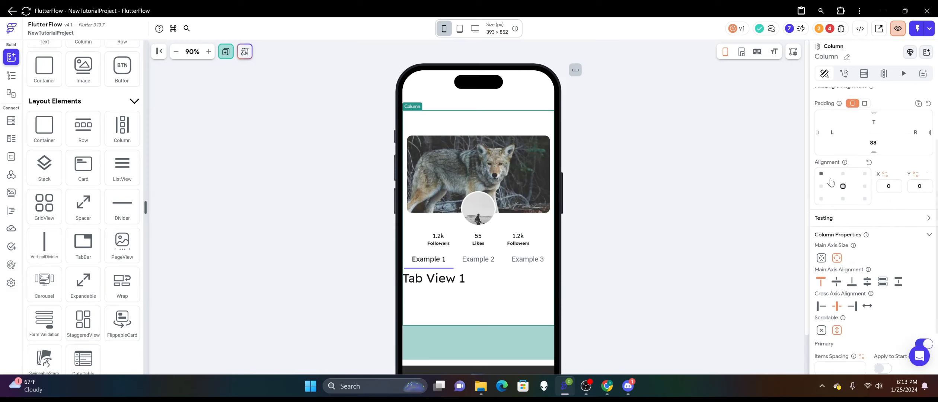
scroll(822, 201, up, 1)
click(842, 174)
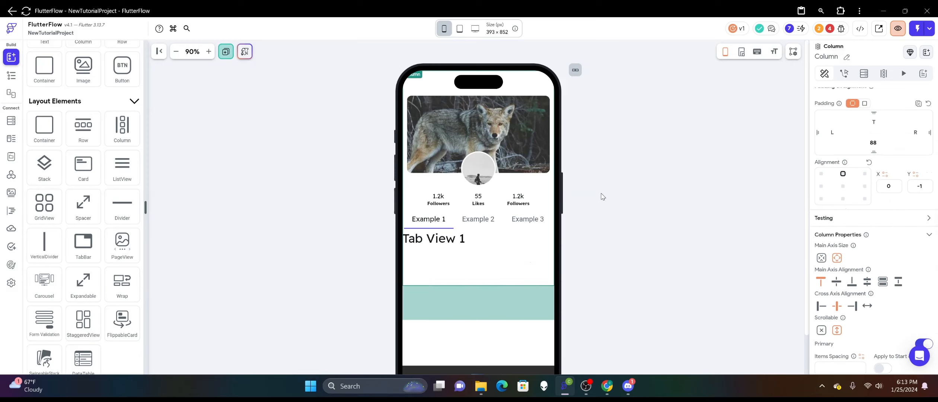
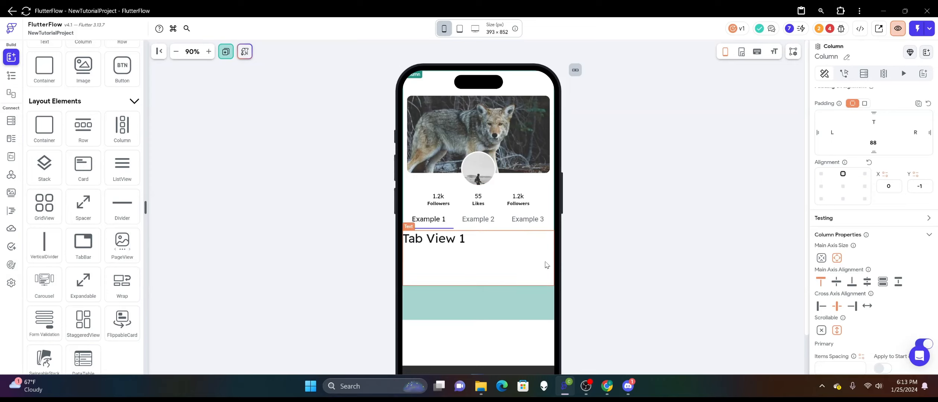
Delete the TabBar that sits inside the Wrap below the statistics row.
click(495, 256)
right_click(494, 255)
click(495, 286)
click(503, 226)
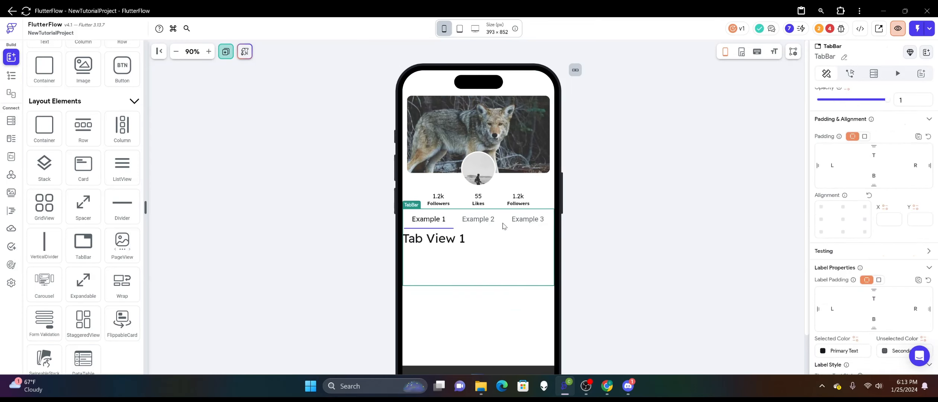
right_click(503, 226)
click(616, 145)
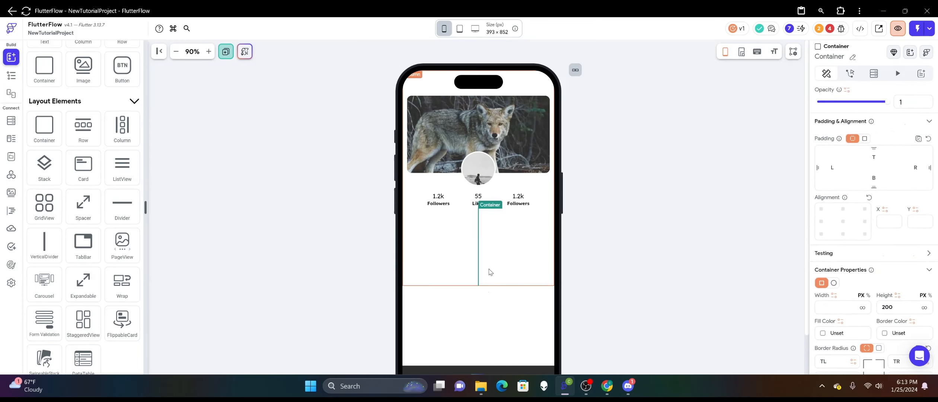
Delete the leftover Container and the Wrap below the statistics row.
right_click(480, 257)
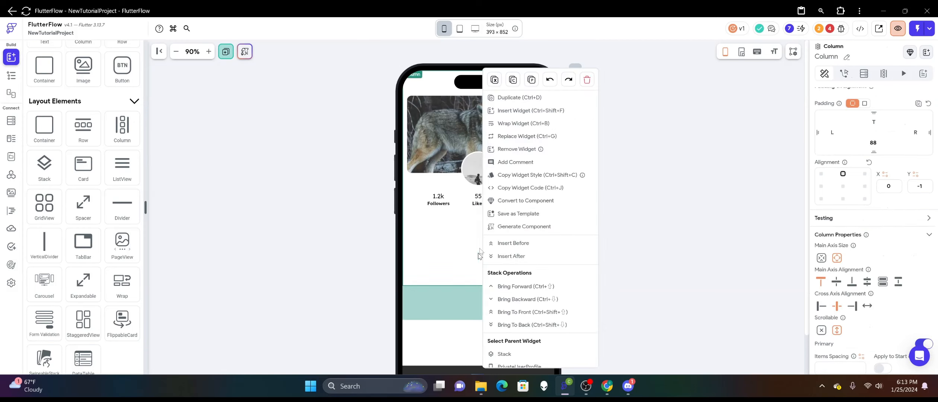
click(484, 228)
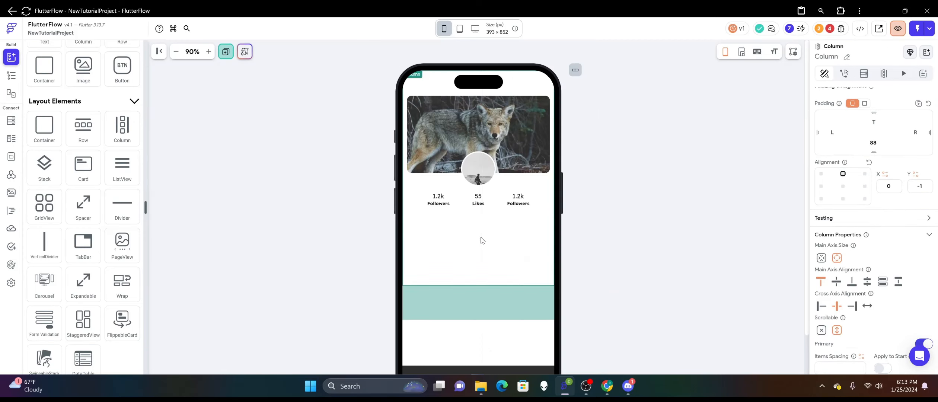
right_click(480, 240)
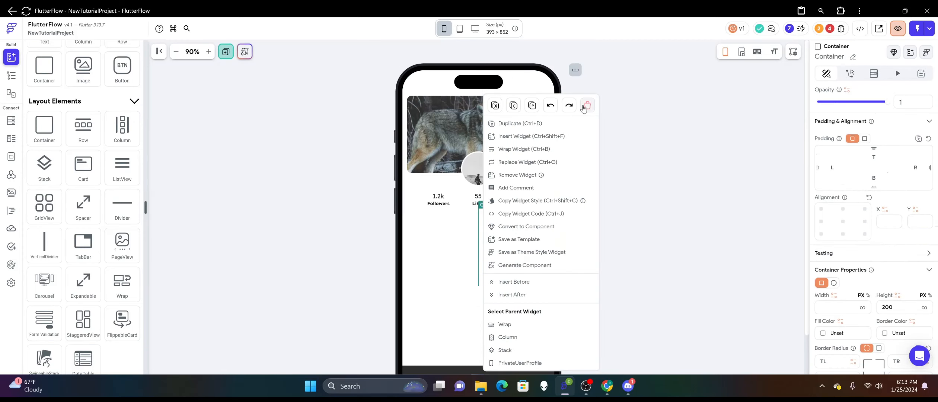
click(583, 106)
click(613, 198)
right_click(462, 229)
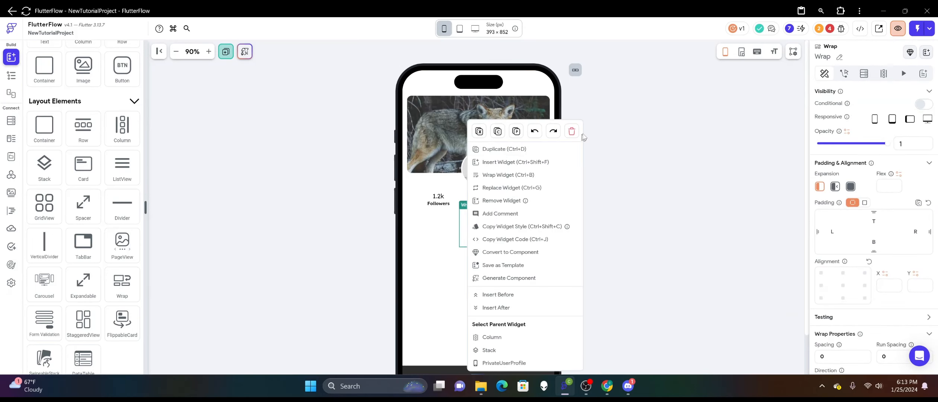
click(572, 131)
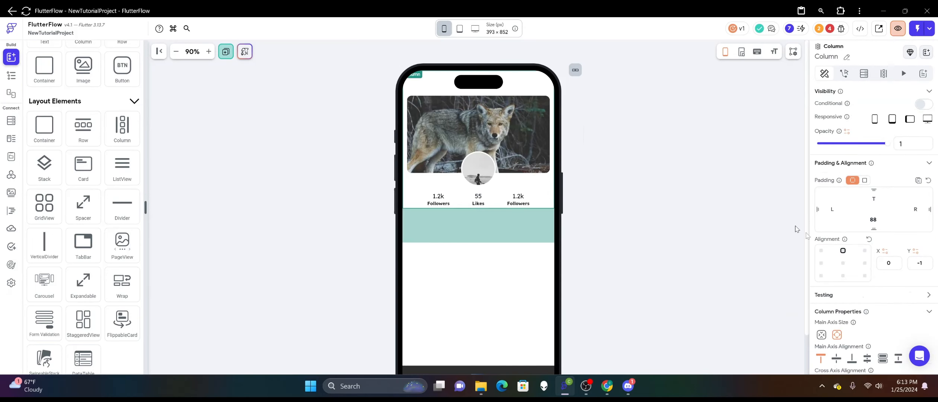
Make the page's main column non-scrollable and add a TabBar directly in it below the statistics row.
scroll(873, 275, down, 3)
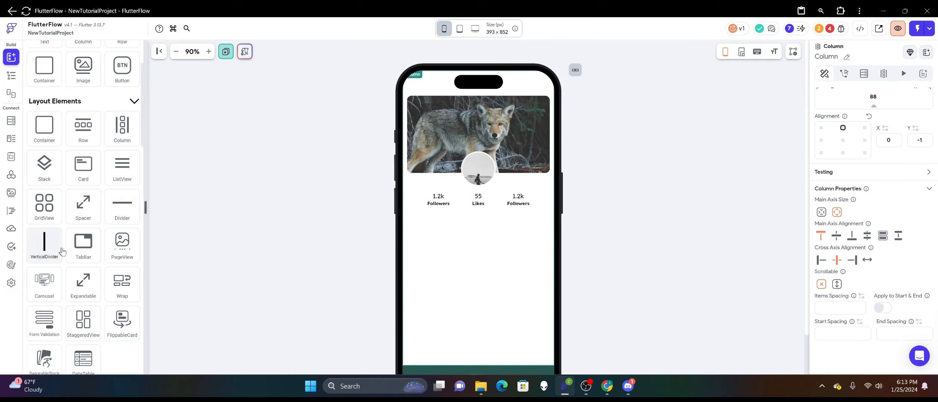
drag(80, 250, 486, 275)
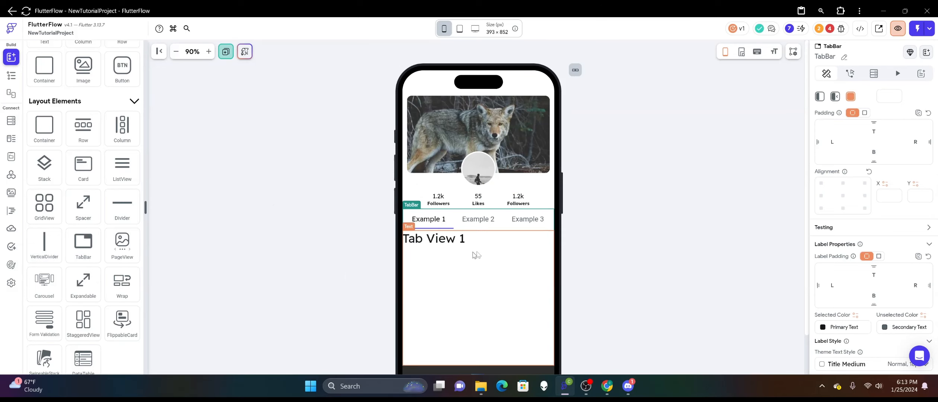
Delete the placeholder text from the pages of the Example 1, Example 2 and Example 3 tabs.
right_click(502, 254)
click(608, 163)
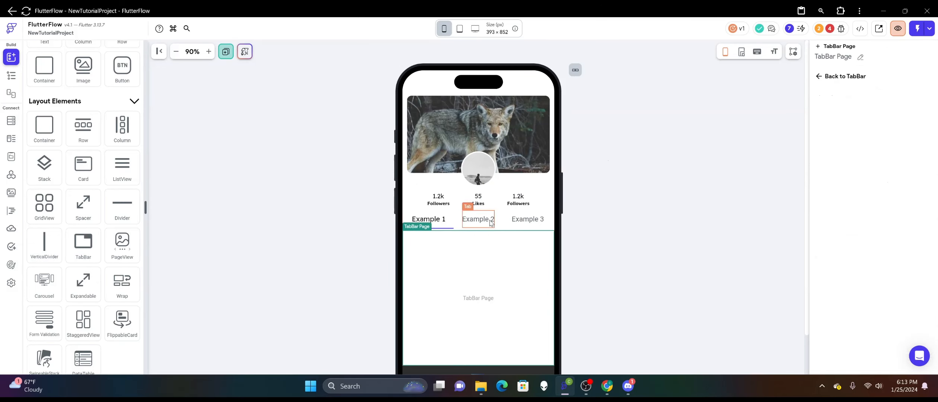
click(478, 219)
right_click(491, 242)
click(620, 157)
click(517, 219)
right_click(503, 266)
click(615, 158)
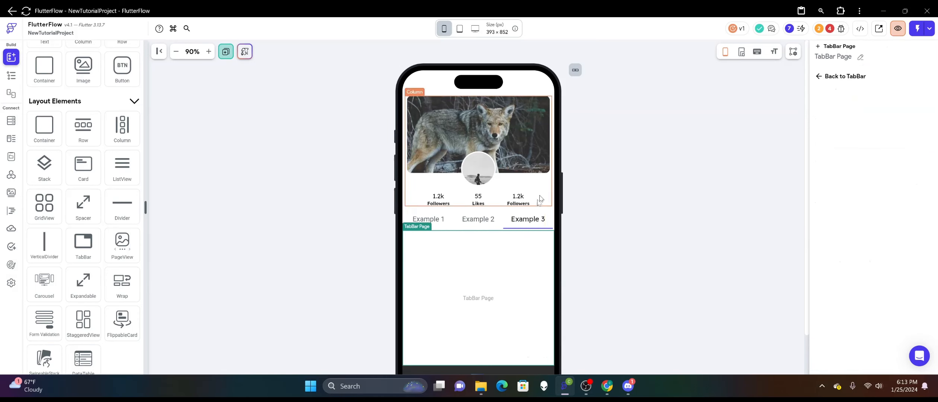
click(505, 230)
click(636, 181)
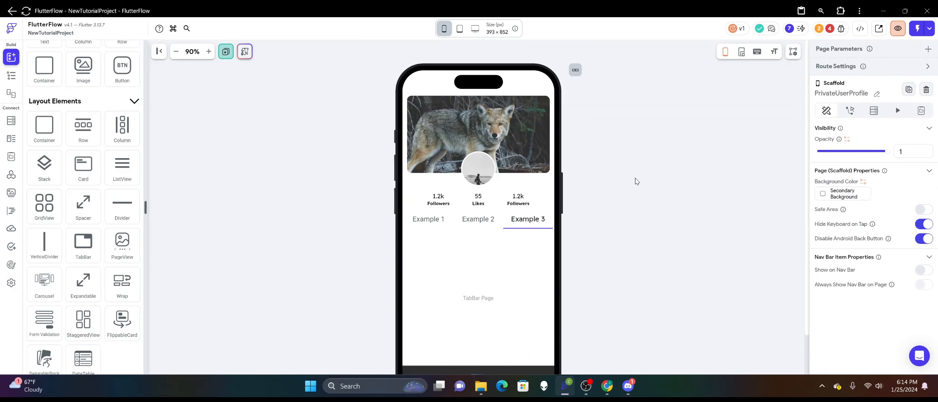
Set the TabBar's padding to 12 at the top and 8 on both the left and right.
click(507, 225)
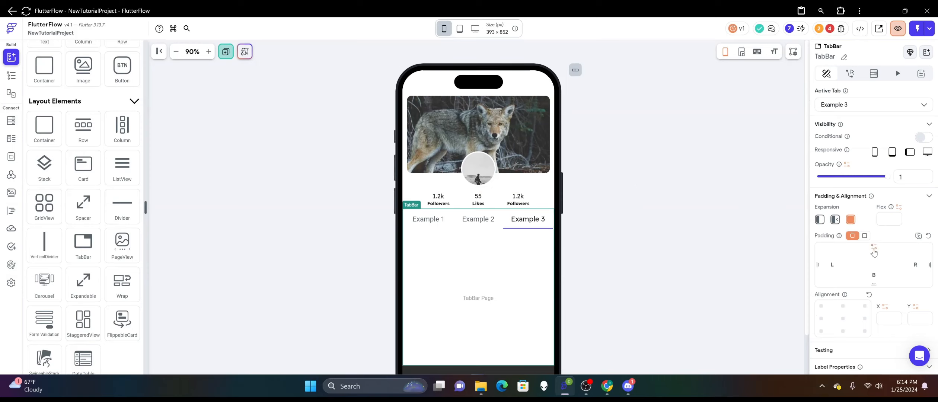
text(12)
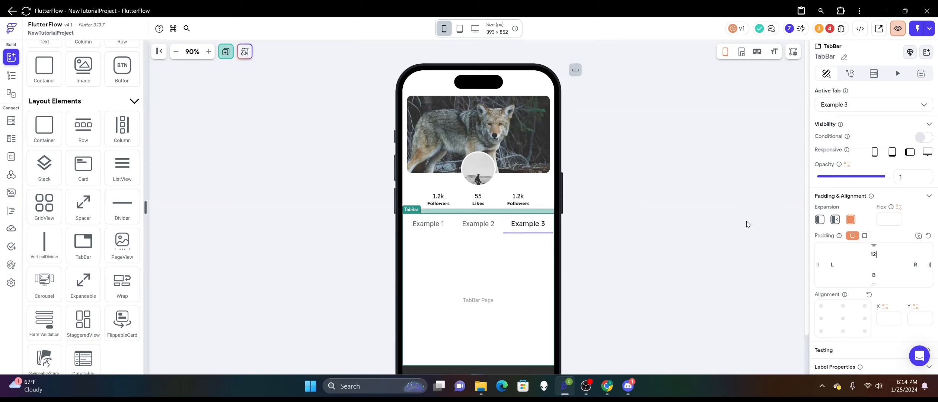
click(577, 183)
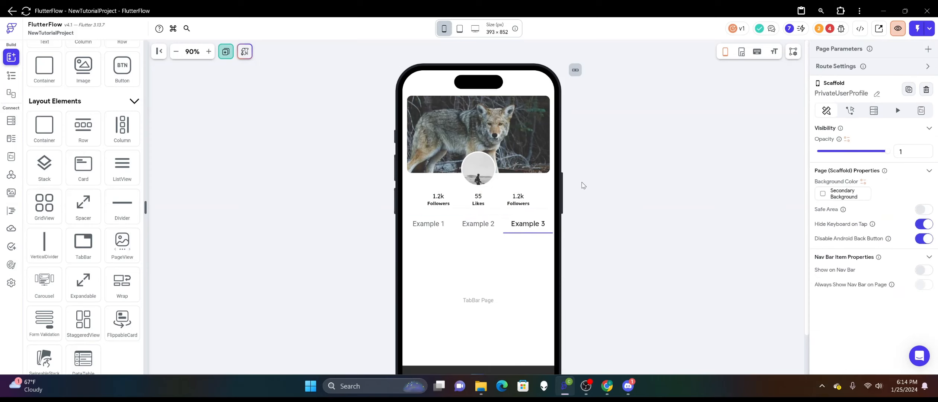
click(509, 218)
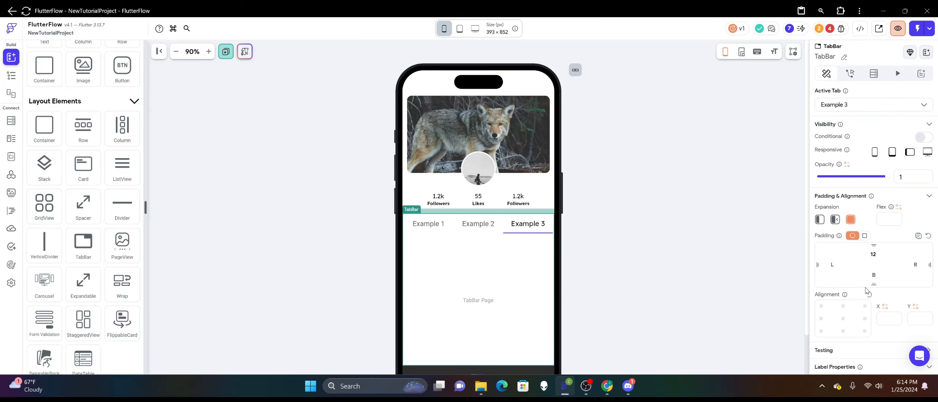
click(832, 234)
text(8)
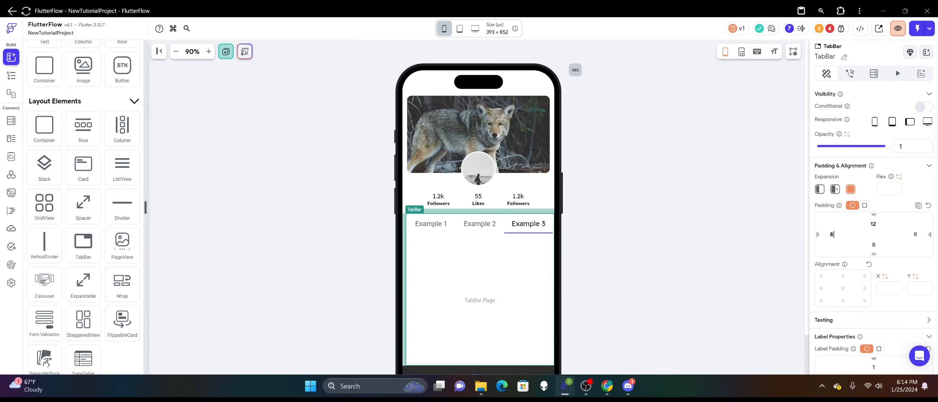
click(912, 233)
text(8)
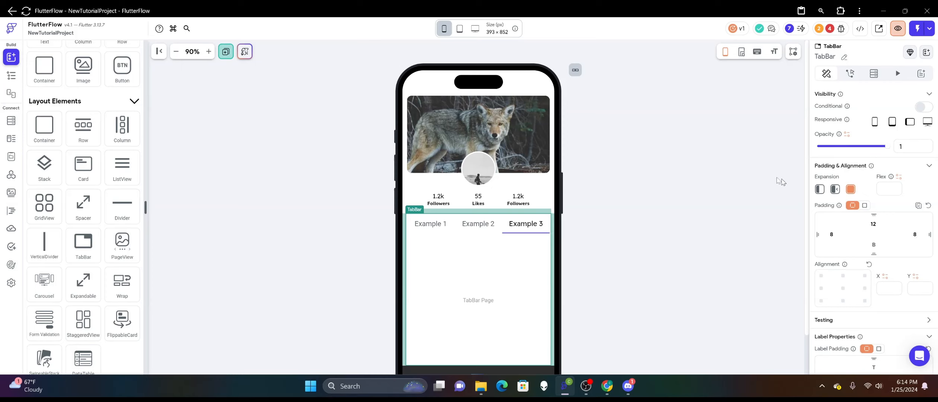
click(739, 167)
Delete the Example 3 tab from the TabBar.
click(528, 223)
right_click(517, 227)
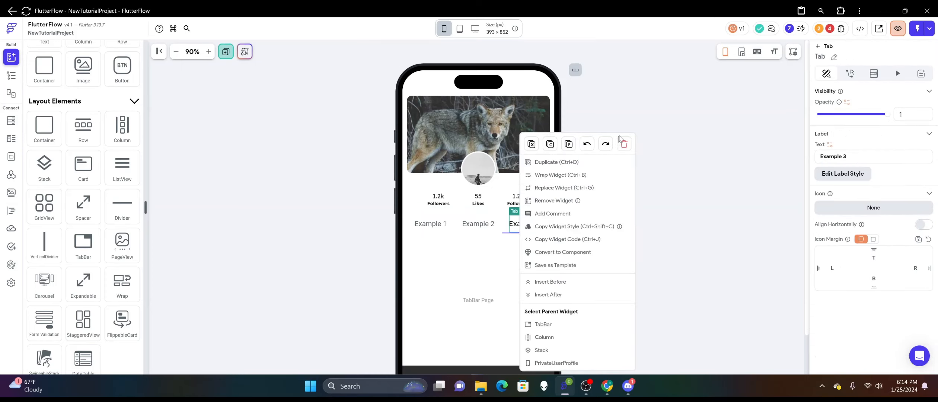
click(624, 143)
click(645, 179)
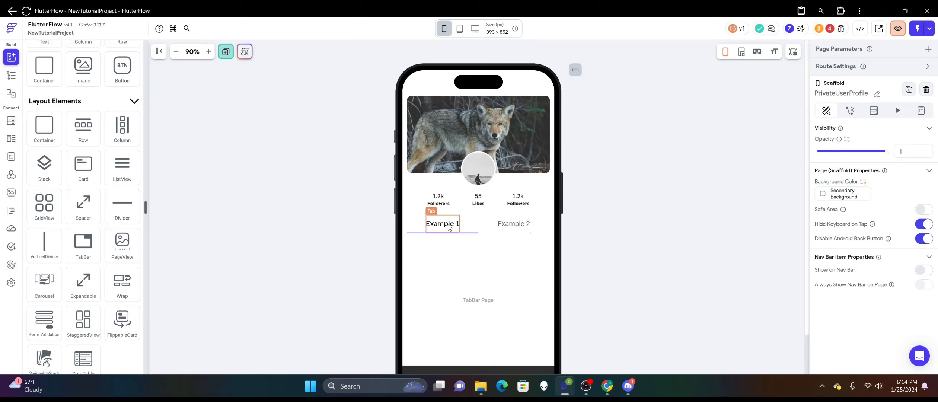
Search the icon library for "video" and assign the Video Stable icon to the Example 1 tab.
click(441, 224)
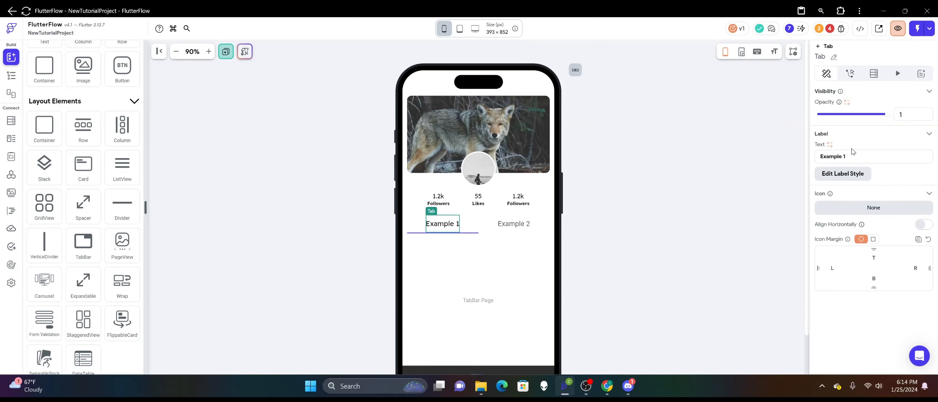
click(866, 214)
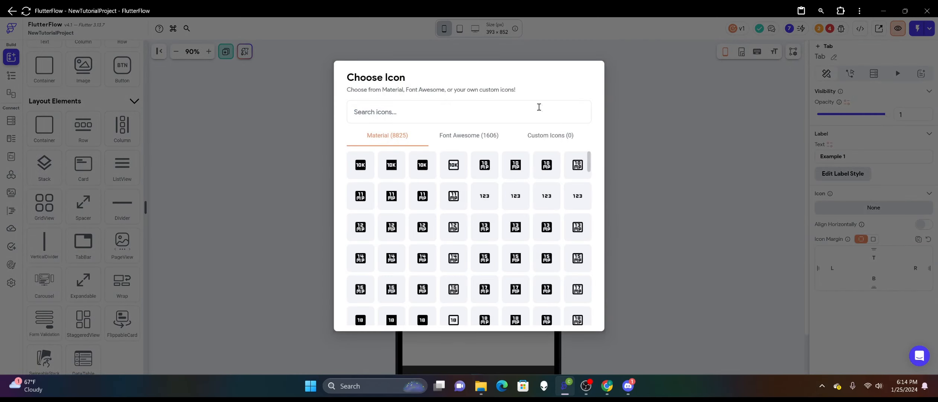
text(video)
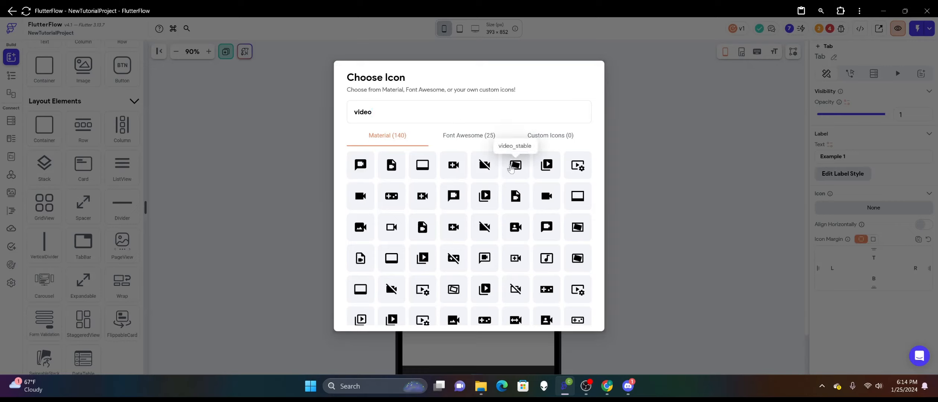
scroll(443, 228, down, 3)
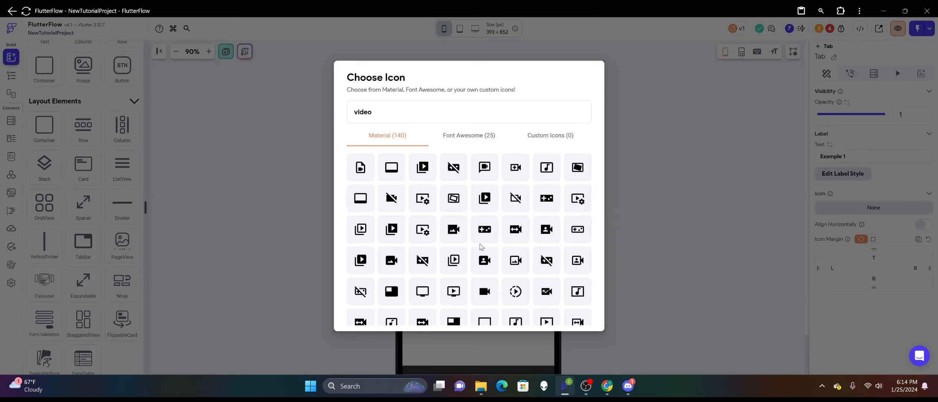
scroll(481, 246, down, 1)
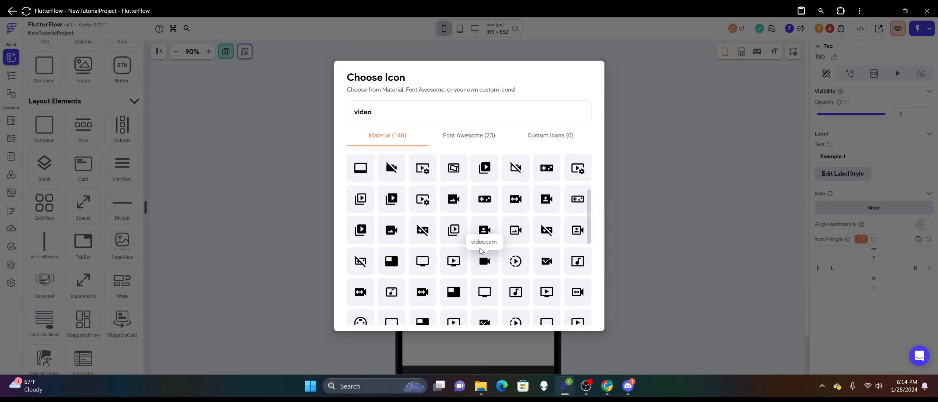
scroll(548, 202, up, 3)
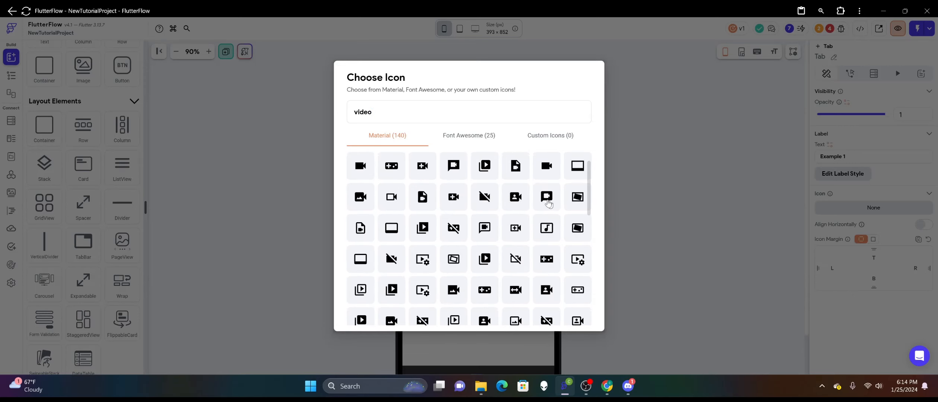
scroll(502, 201, up, 1)
click(516, 166)
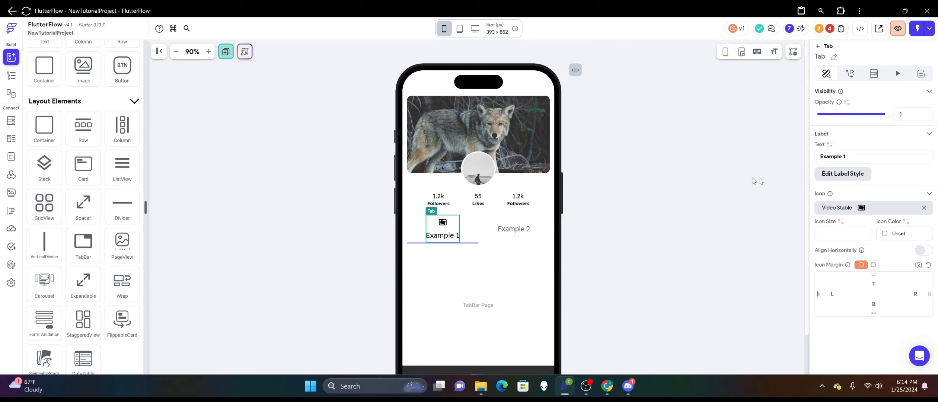
Clear the first tab's label text and turn on horizontal alignment for its icon.
drag(852, 155, 735, 153)
key(BackSpace)
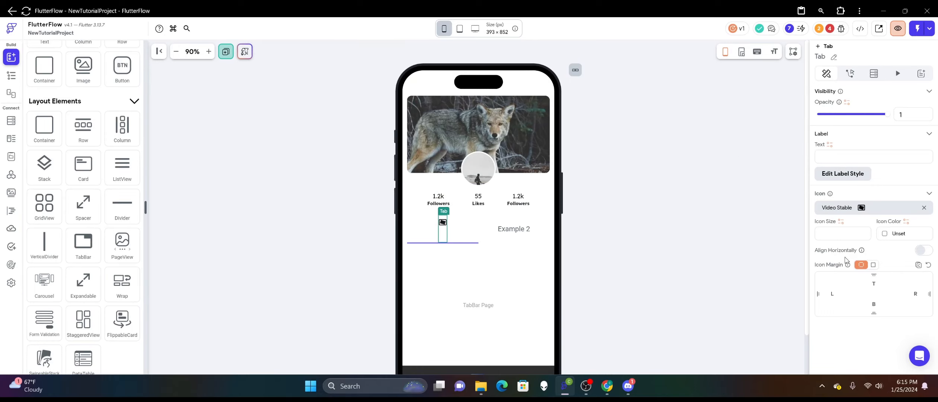
click(919, 251)
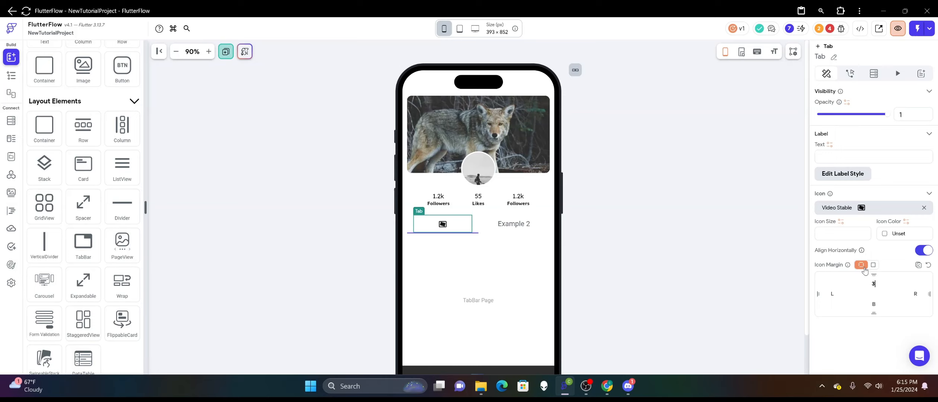
Set the top icon margin of the first tab to 20.
text(0)
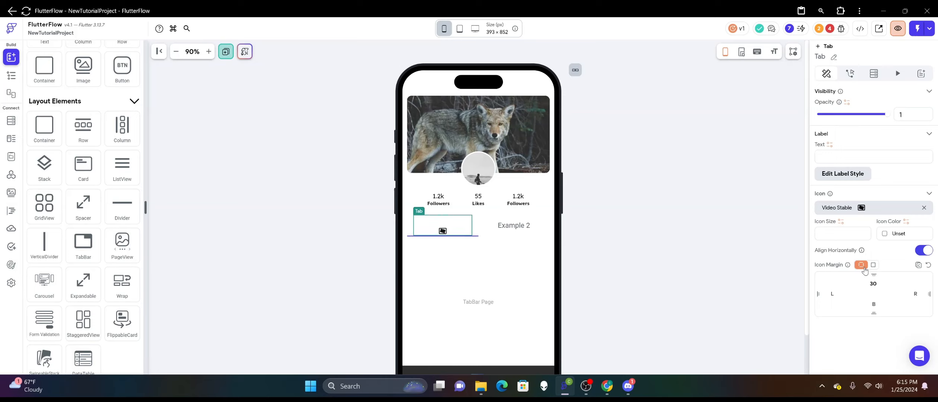
key(BackSpace)
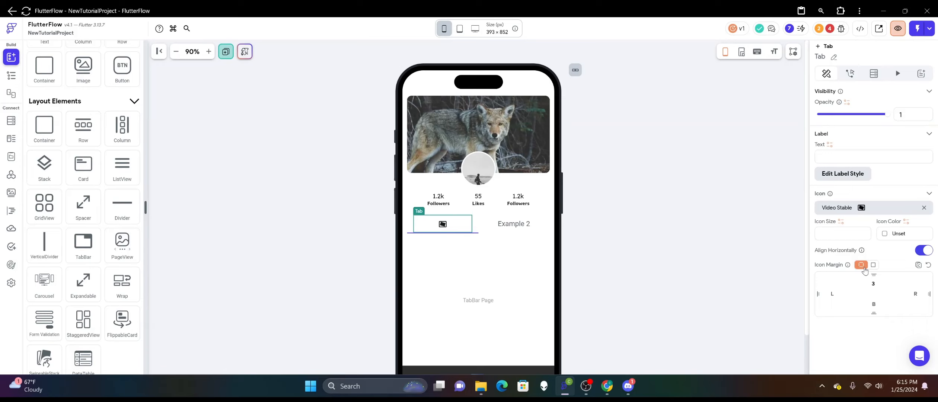
text(20)
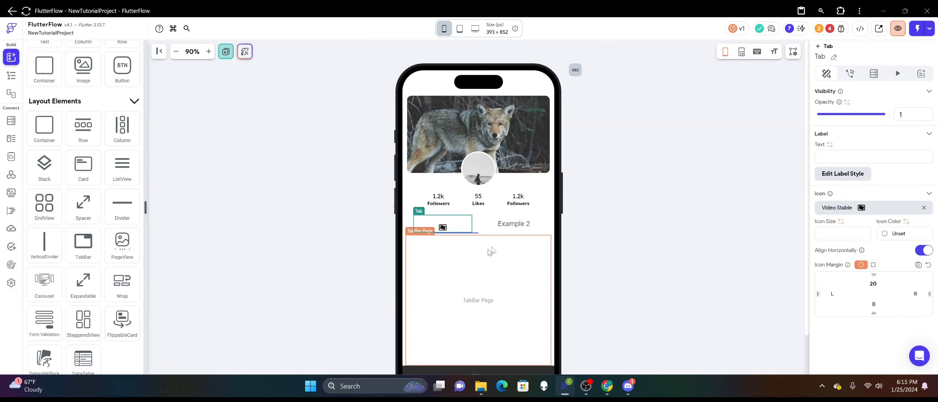
Search the icon library for "like" and assign the Favorite Sharp icon to the Example 2 tab.
click(526, 227)
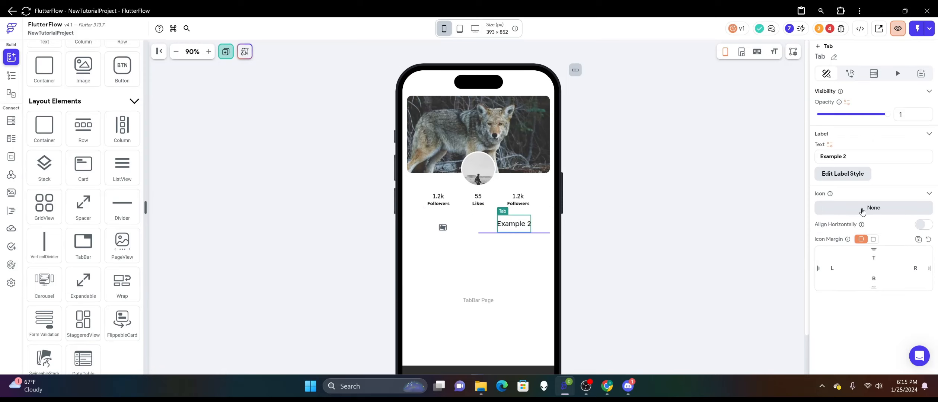
click(862, 212)
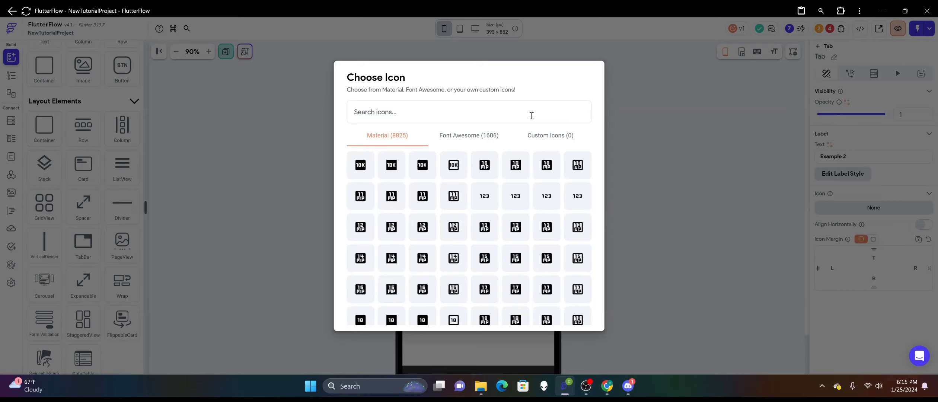
text(like)
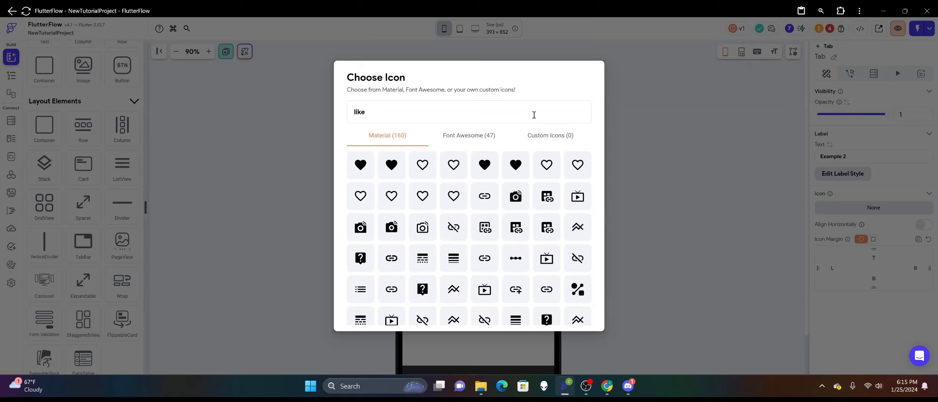
click(393, 170)
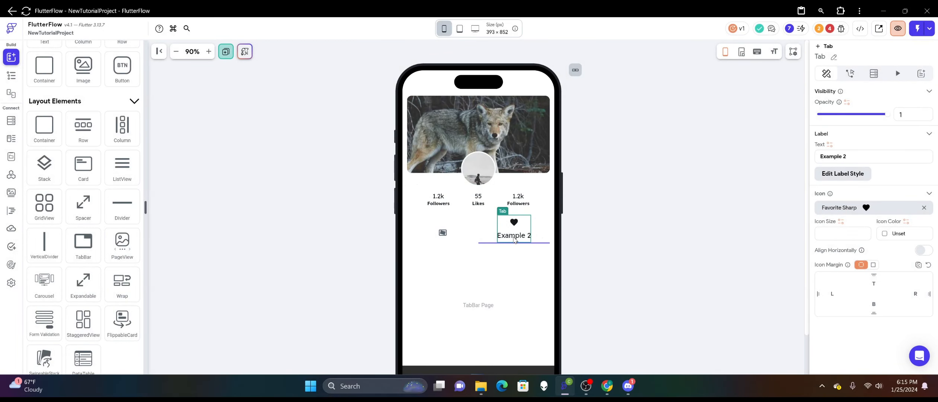
Clear the second tab's label text and turn on horizontal alignment for its icon.
drag(864, 157, 801, 162)
key(BackSpace)
click(920, 250)
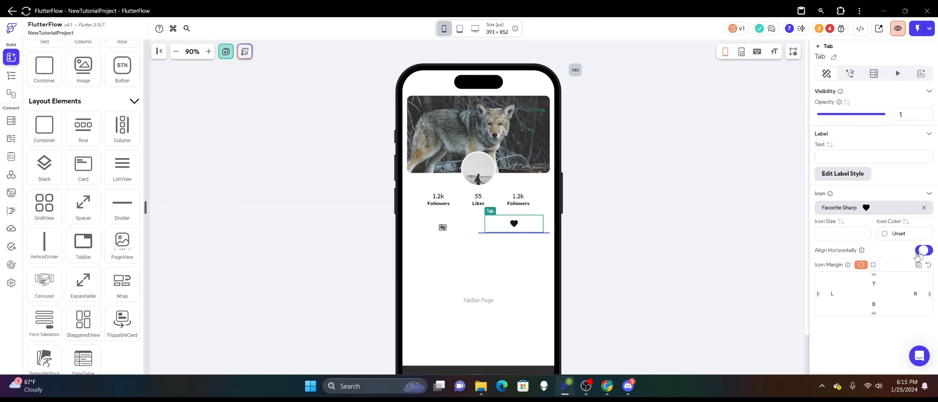
Set the top icon margin of the second tab to 20.
click(871, 281)
text(20)
click(448, 229)
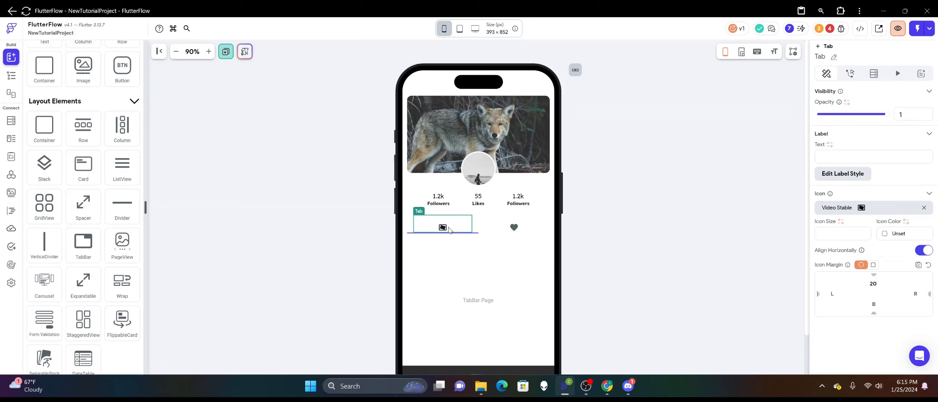
click(488, 233)
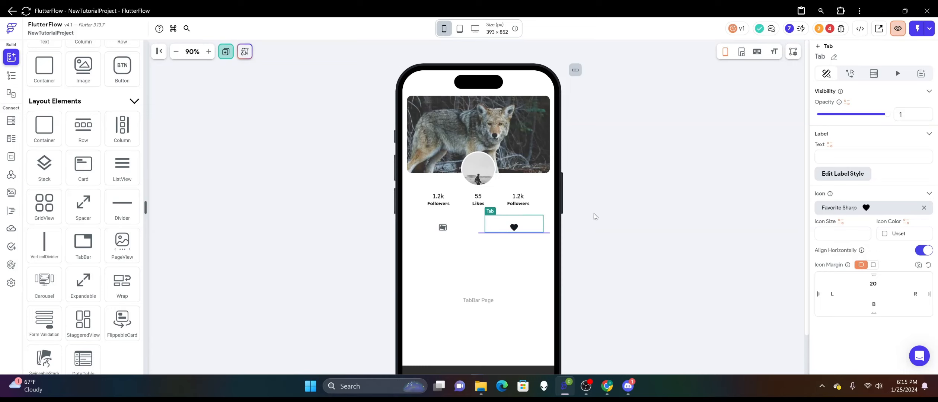
Change the TabBar's indicator color to the Secondary Background theme color.
click(477, 228)
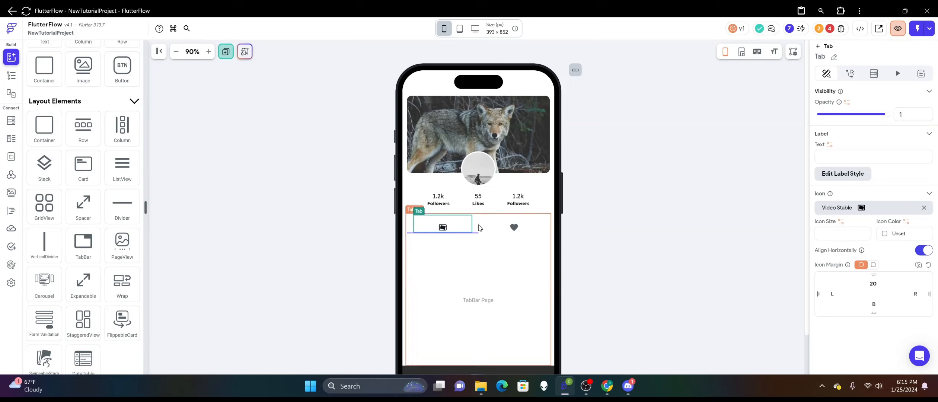
click(852, 175)
scroll(870, 208, down, 9)
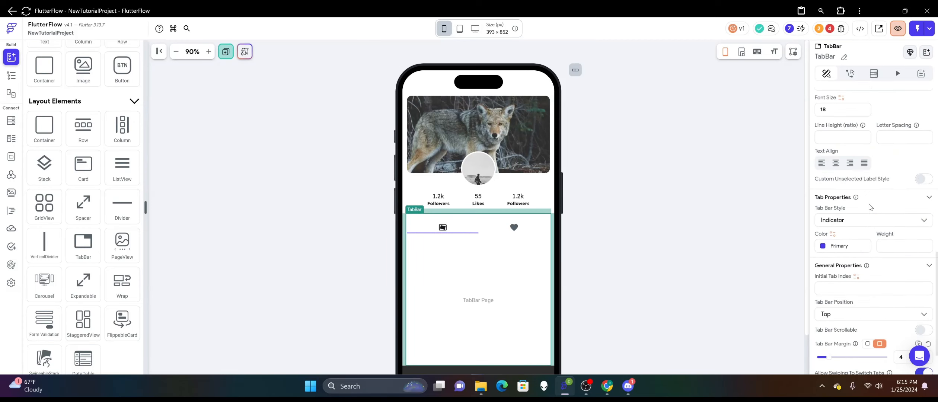
click(820, 247)
click(791, 169)
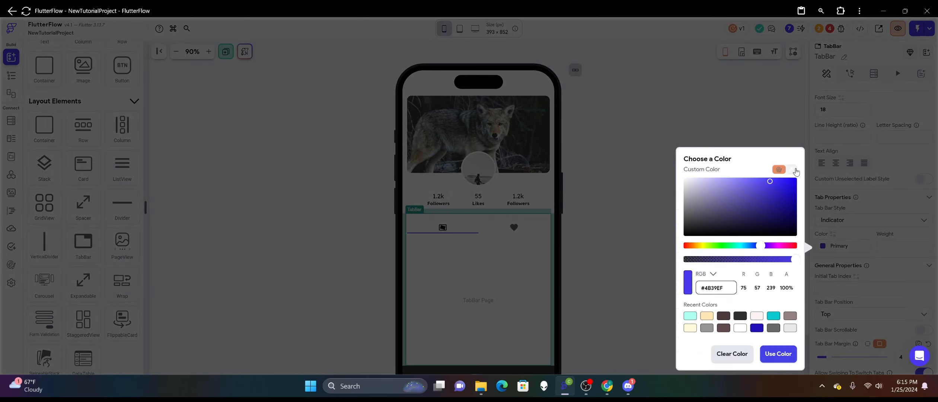
click(736, 352)
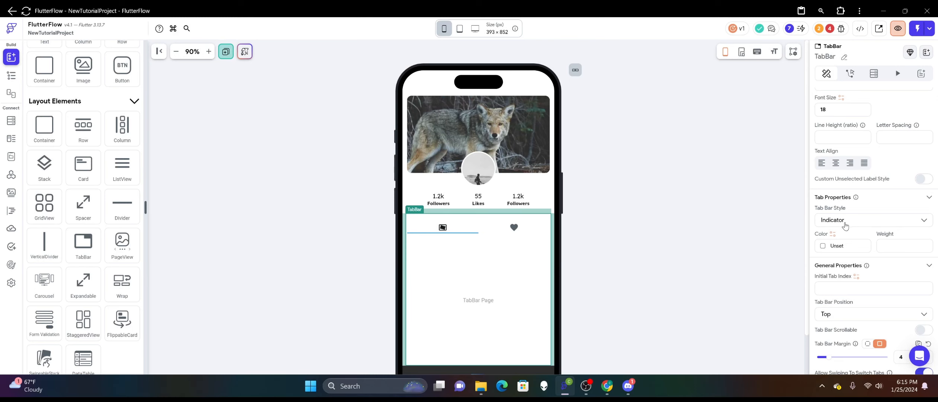
click(823, 247)
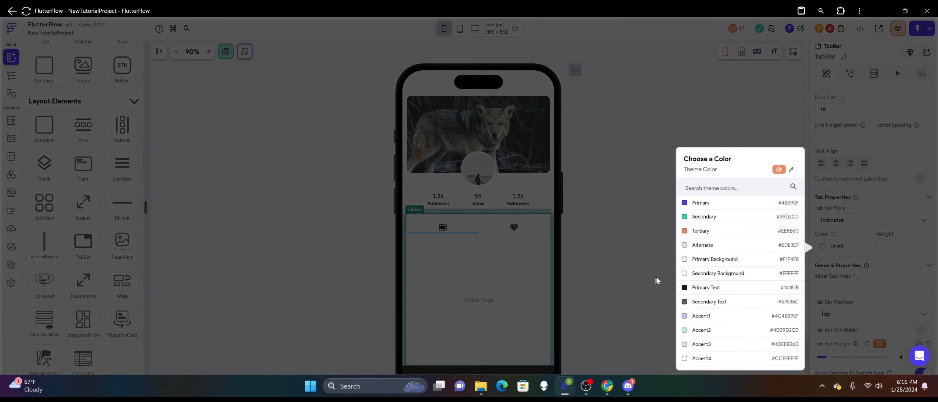
click(682, 277)
click(652, 227)
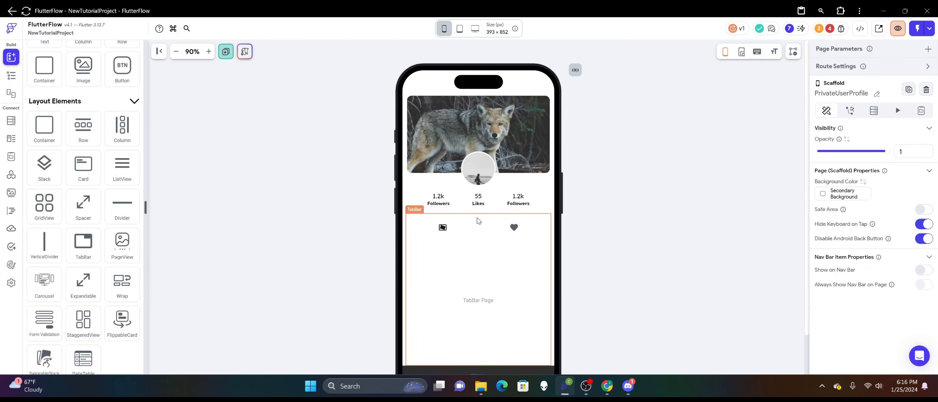
click(505, 227)
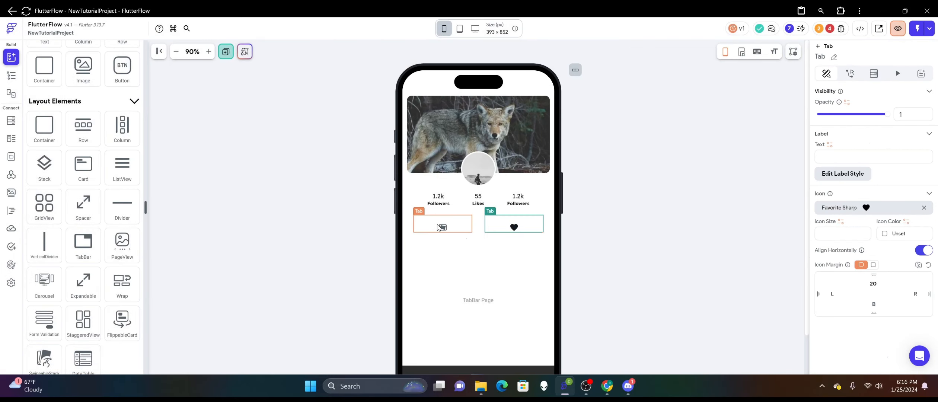
click(523, 230)
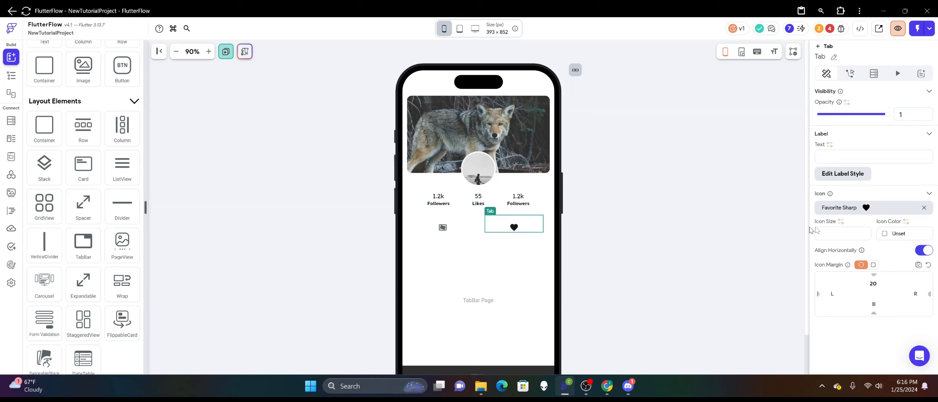
click(906, 221)
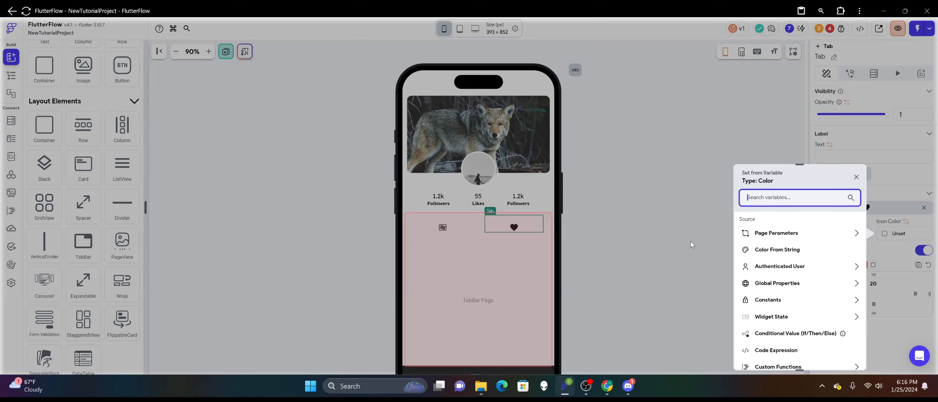
scroll(800, 276, down, 2)
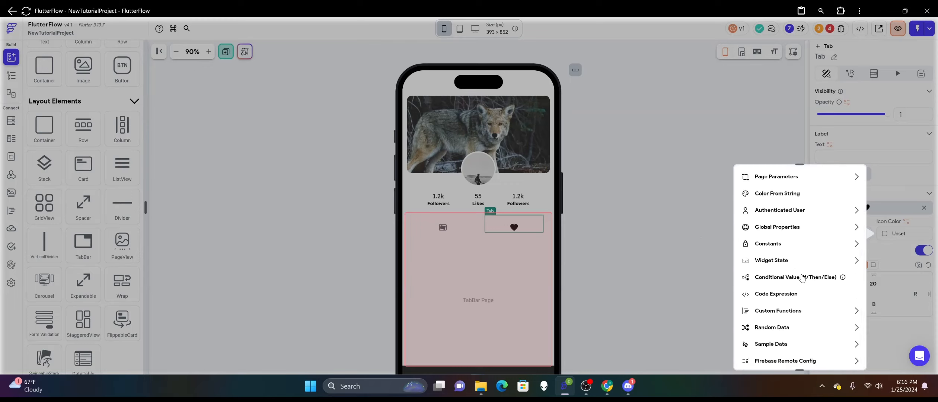
click(689, 260)
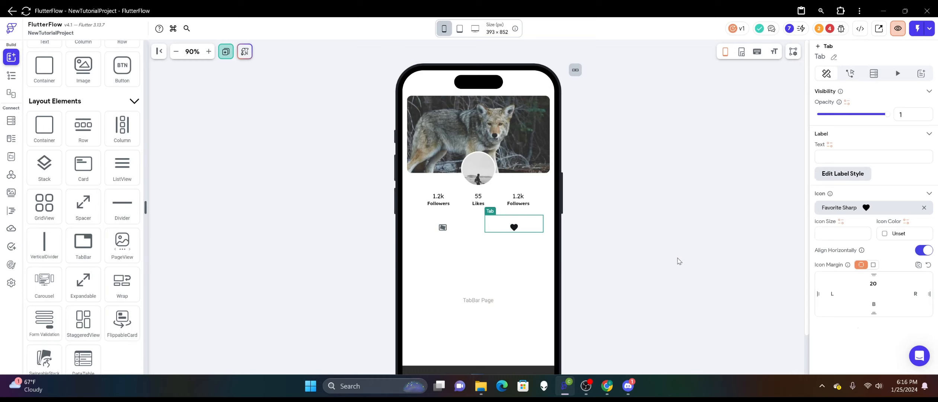
Set the first tab's icon color from a Conditional Value (If/Then/Else) variable.
click(443, 229)
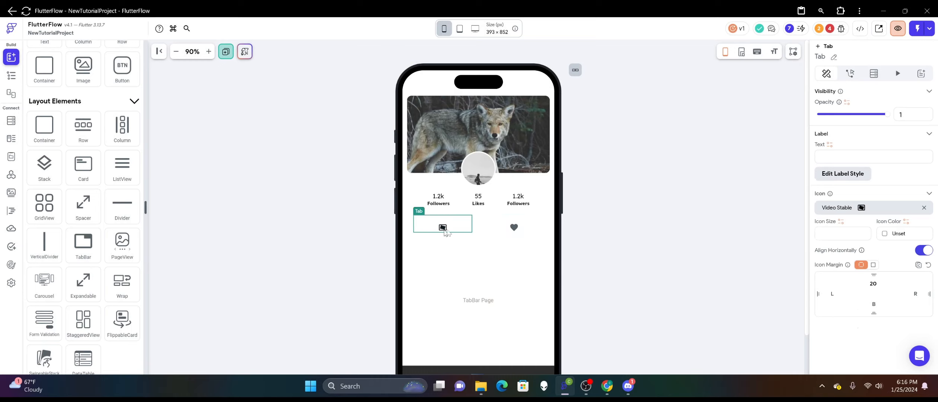
click(905, 221)
scroll(812, 273, down, 2)
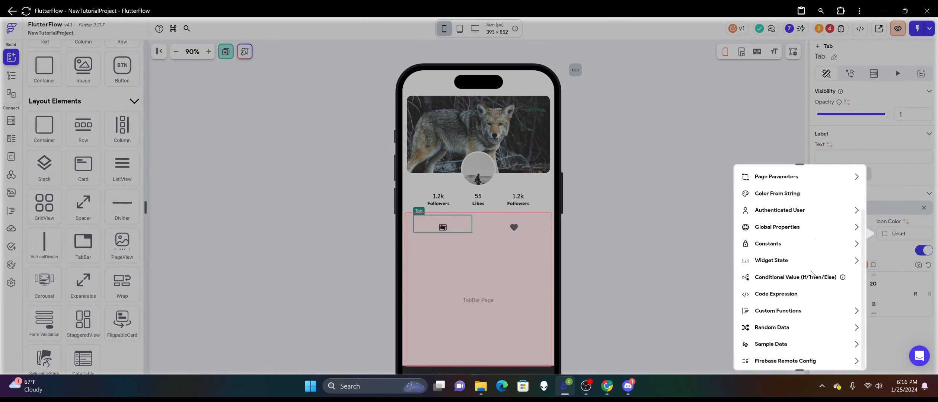
click(796, 278)
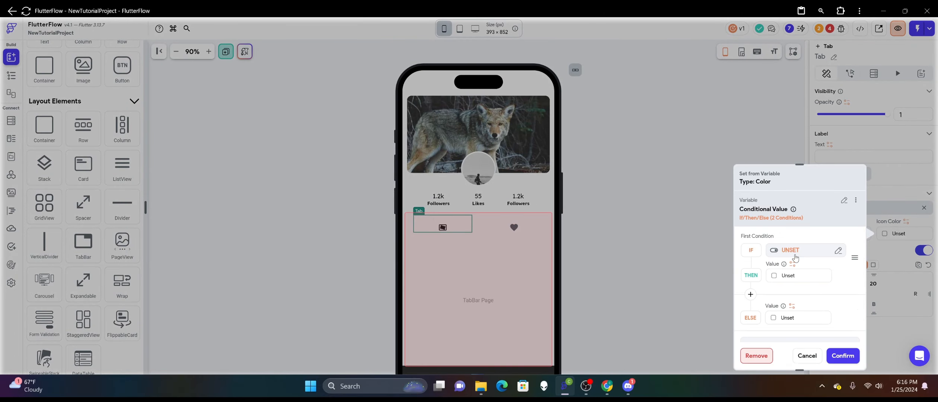
Add a single condition to the If clause with TabBar Current Index from the widget state as its first value.
click(793, 254)
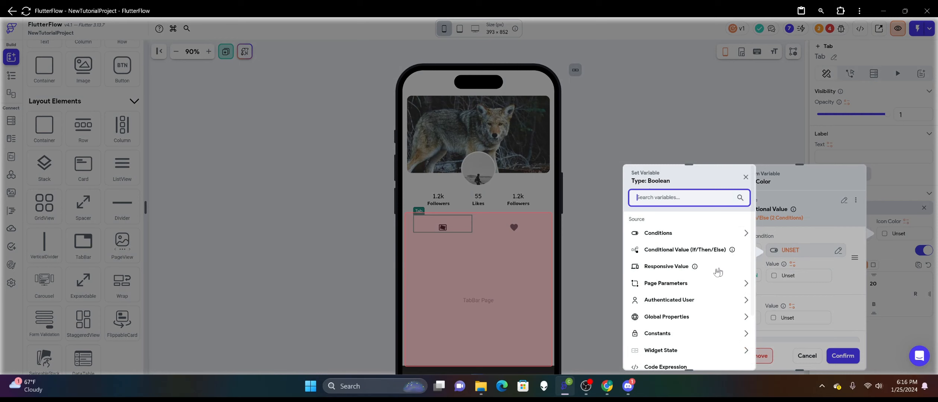
click(690, 236)
click(667, 256)
click(681, 245)
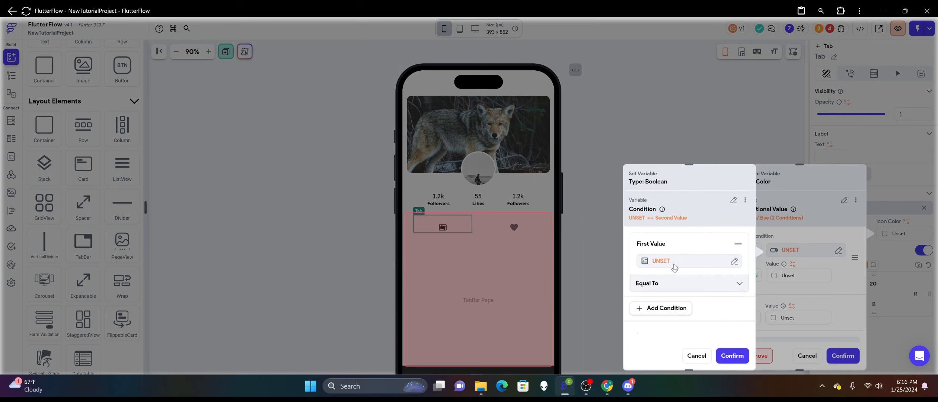
click(671, 262)
click(553, 302)
scroll(551, 302, down, 1)
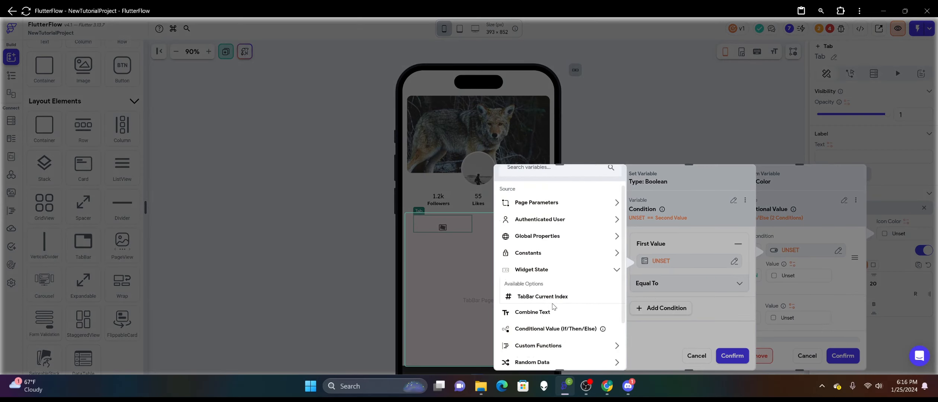
click(542, 296)
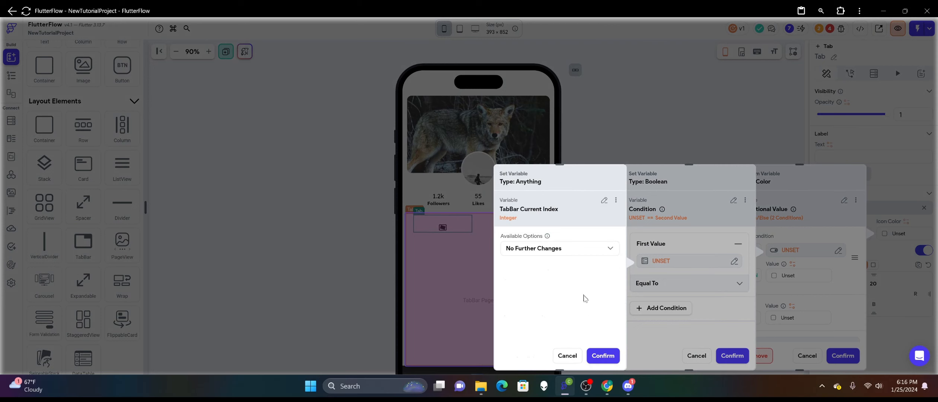
click(602, 352)
Complete the condition by comparing the TabBar Current Index as Equal To 0.
click(674, 292)
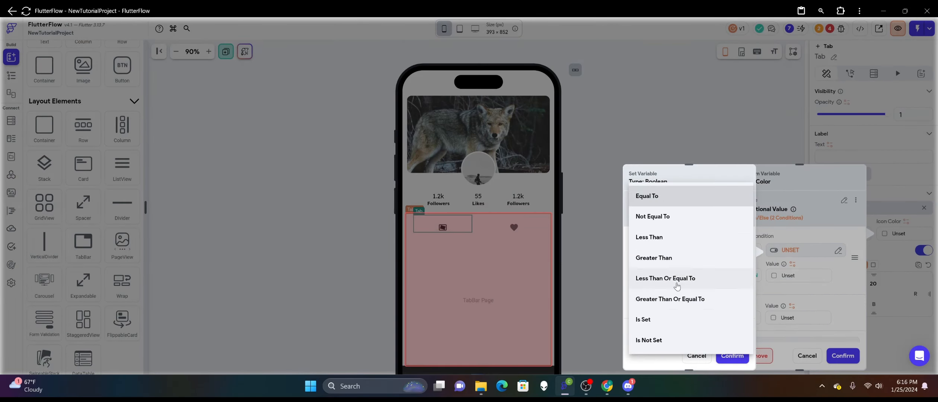
click(683, 198)
click(670, 299)
click(671, 296)
text(0)
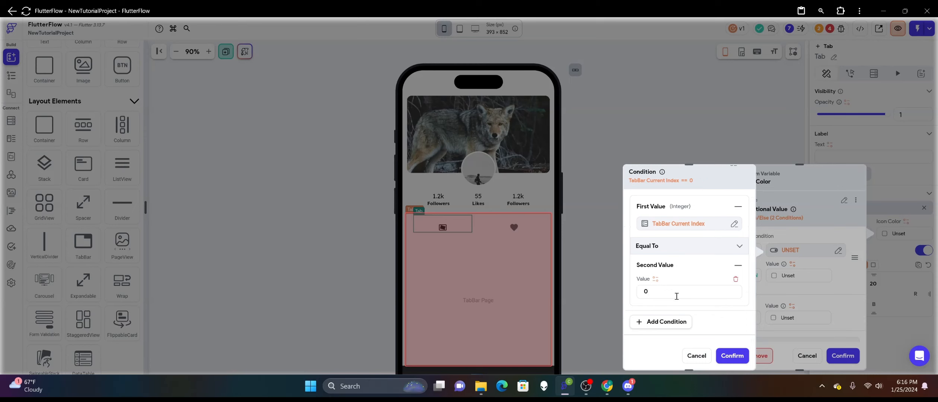
click(732, 355)
Set the Then value of the icon color condition to the recent custom color #0bc9cd.
click(776, 278)
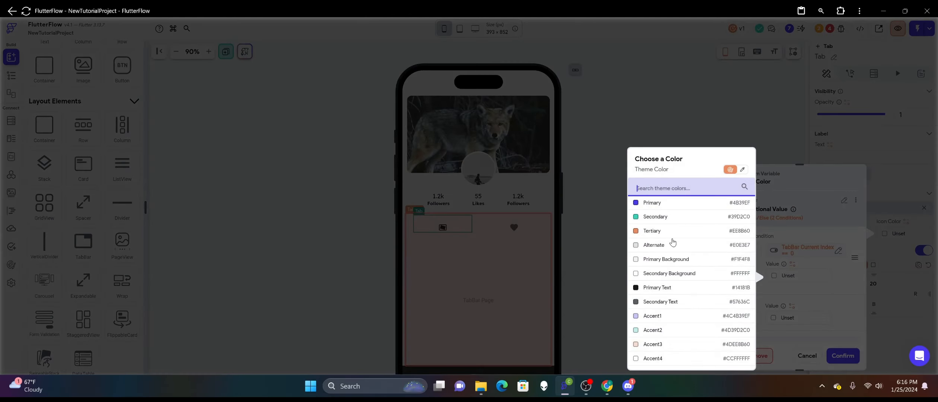
click(741, 171)
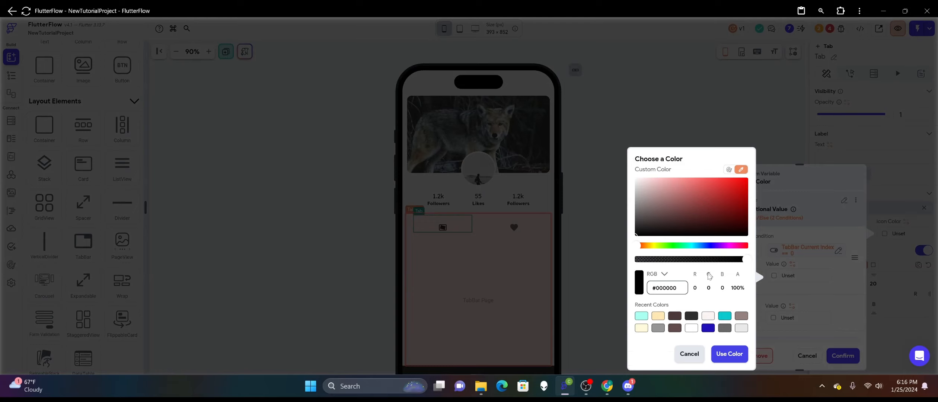
click(724, 315)
click(729, 353)
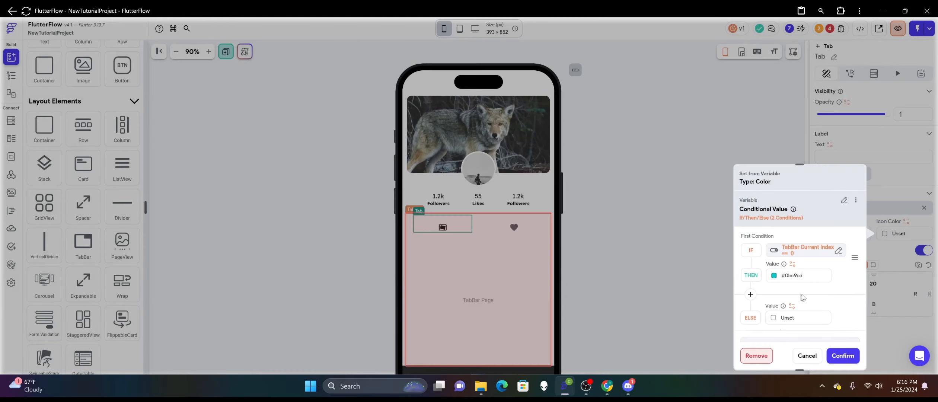
Set both the Else value and the default variable value to Secondary Text and apply the conditional icon color.
scroll(801, 294, down, 2)
click(774, 258)
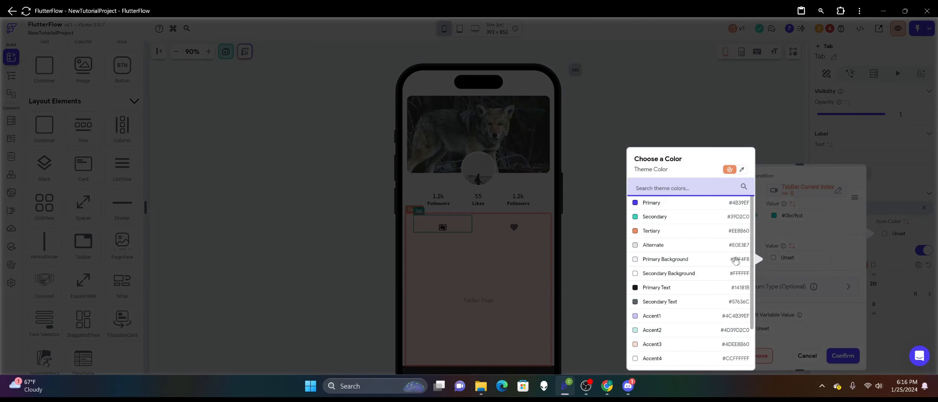
click(674, 302)
click(748, 330)
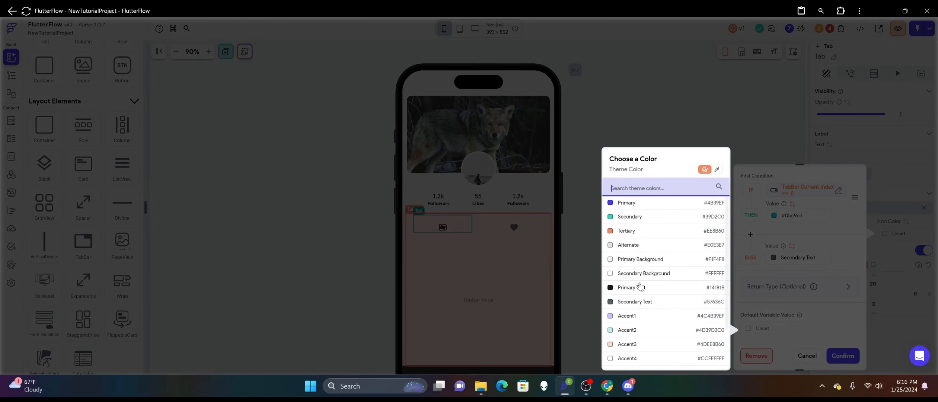
click(649, 302)
click(843, 355)
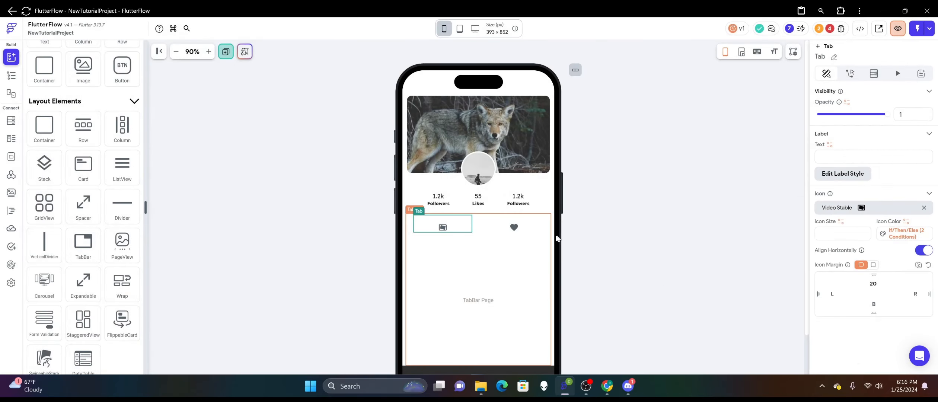
Copy the video tab's conditional icon color variable and paste it as the heart tab's icon color.
click(906, 235)
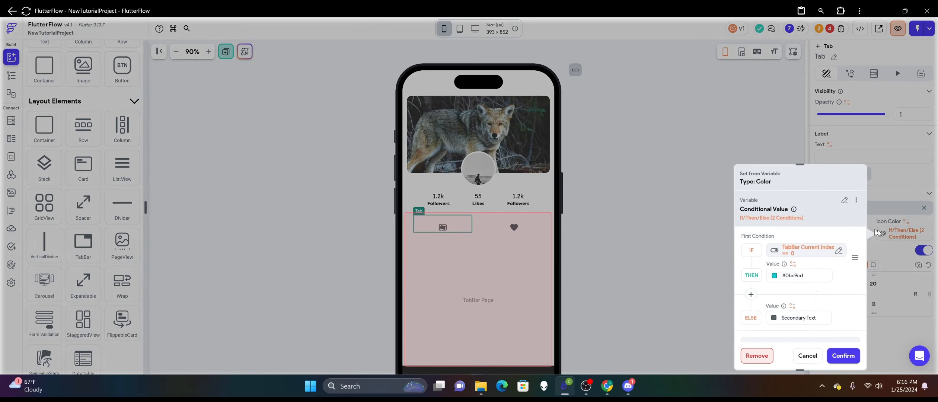
click(857, 201)
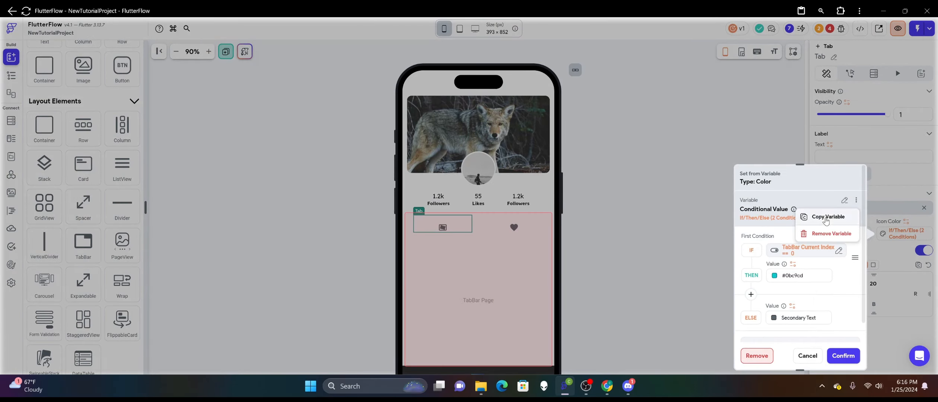
click(828, 217)
click(520, 229)
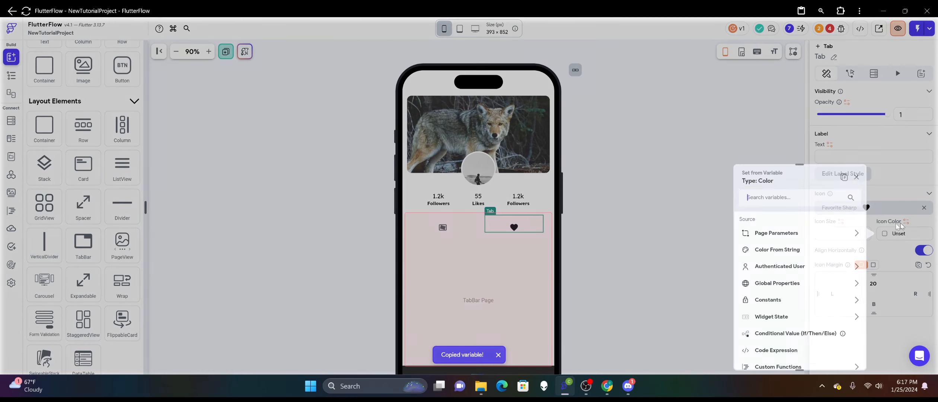
click(905, 222)
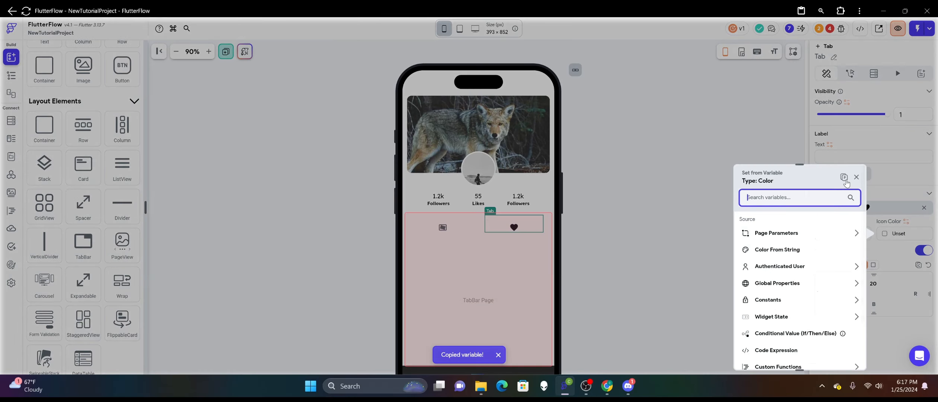
click(843, 178)
Set the second value of the heart icon's TabBar Current Index condition to 1 and apply the conditional color.
click(808, 220)
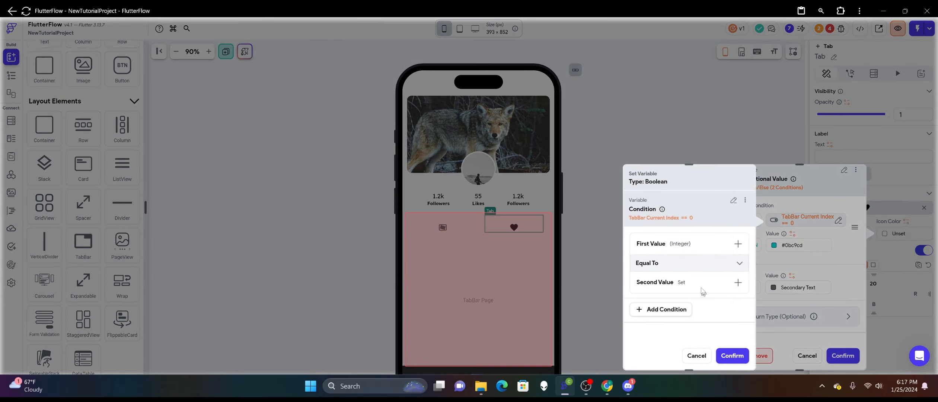
click(703, 291)
text(1)
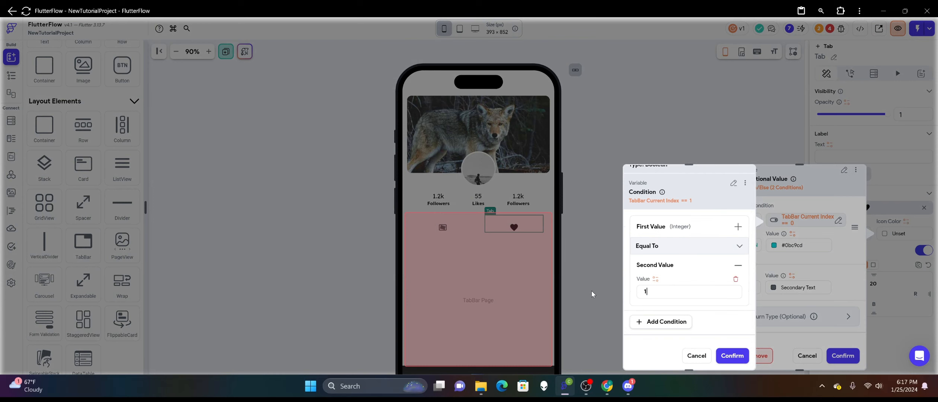
click(732, 356)
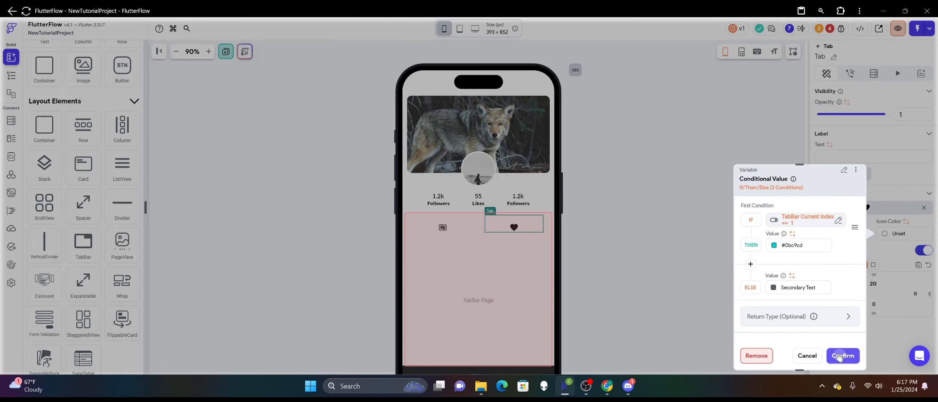
click(843, 356)
click(698, 249)
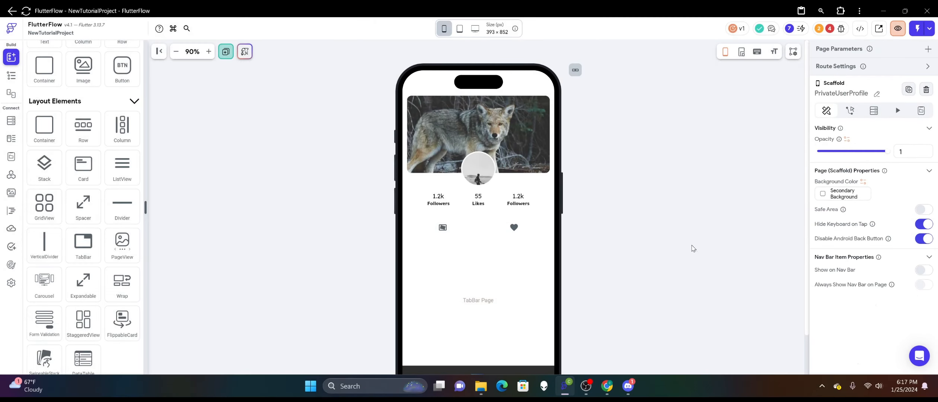
Remove the top padding from the TabBar below the profile statistics.
scroll(531, 211, down, 2)
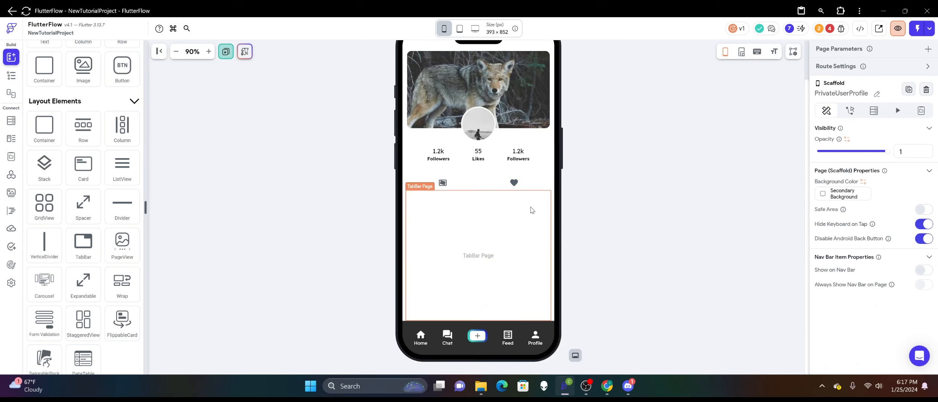
click(477, 179)
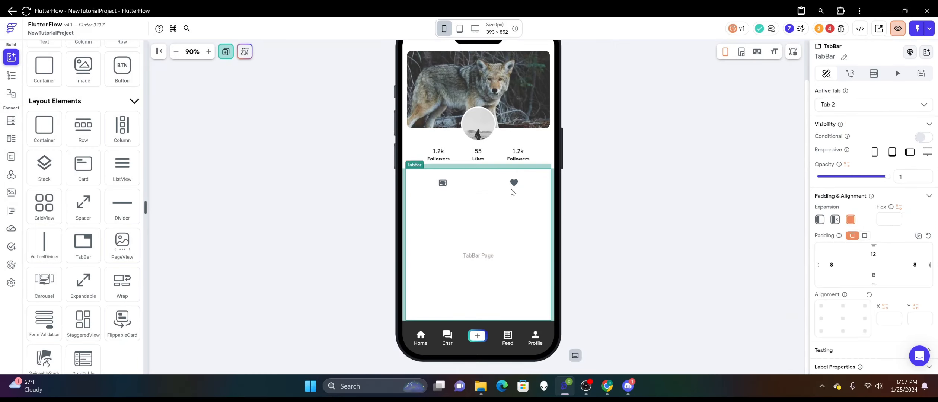
click(869, 253)
key(BackSpace)
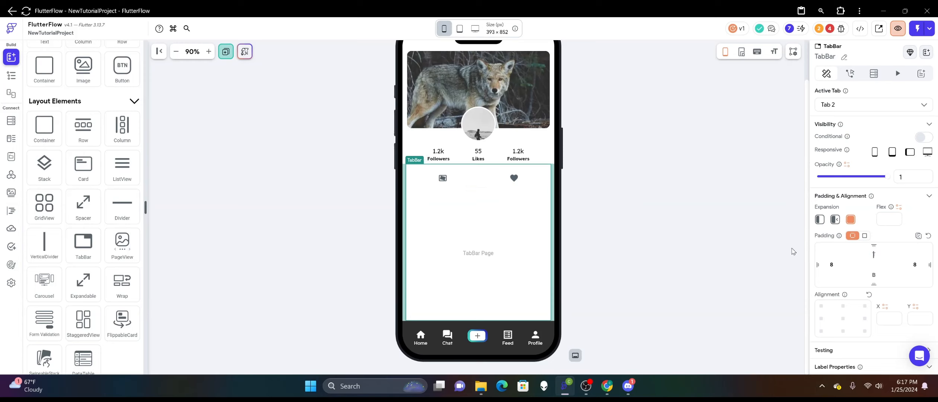
click(603, 160)
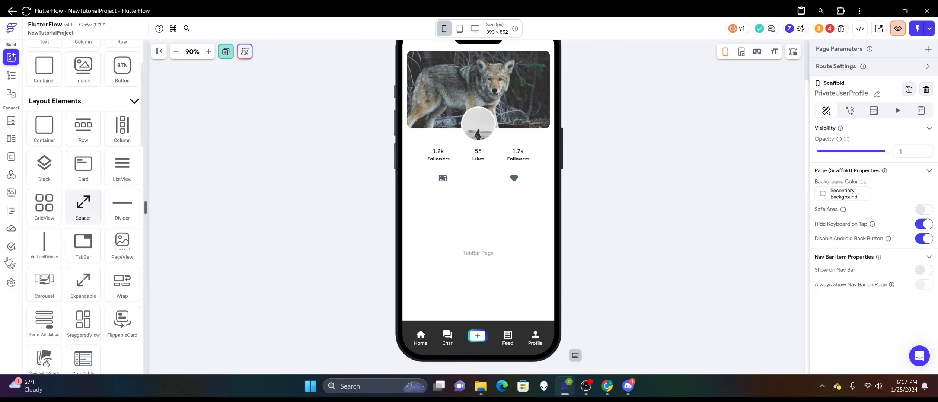
Make the TabBar's tabs scrollable in its general properties.
click(483, 231)
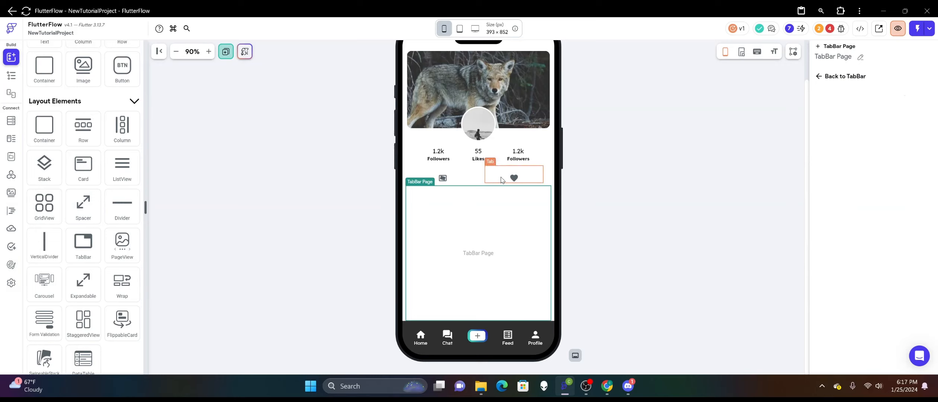
click(481, 181)
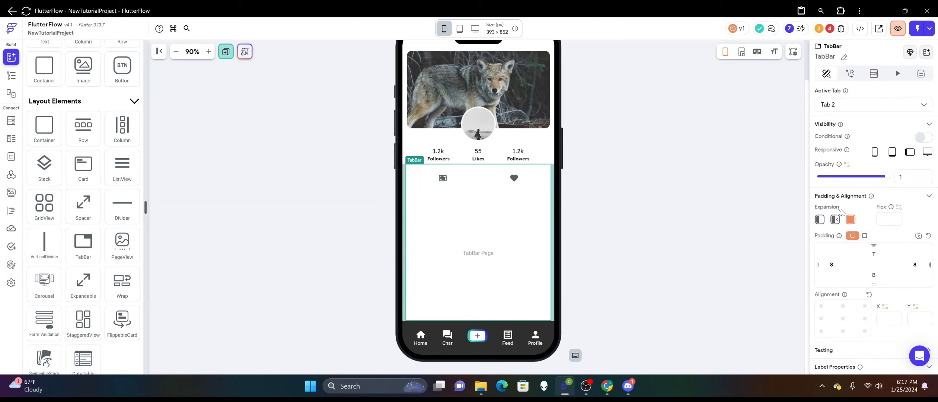
scroll(850, 211, down, 4)
scroll(852, 209, down, 8)
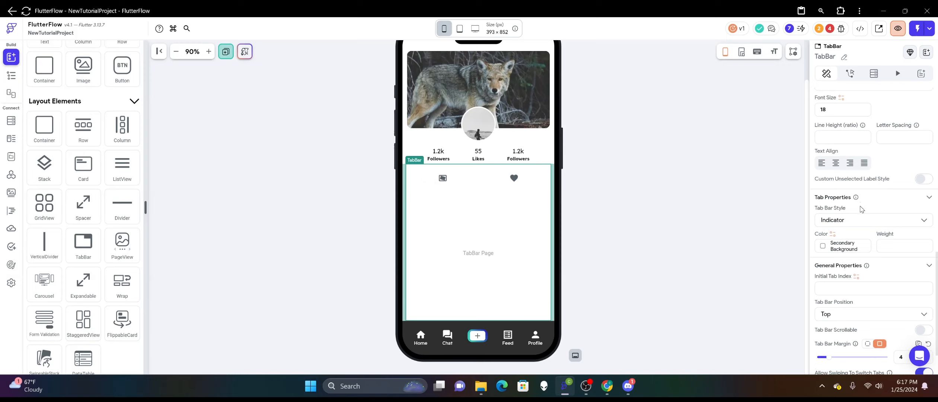
scroll(862, 215, down, 2)
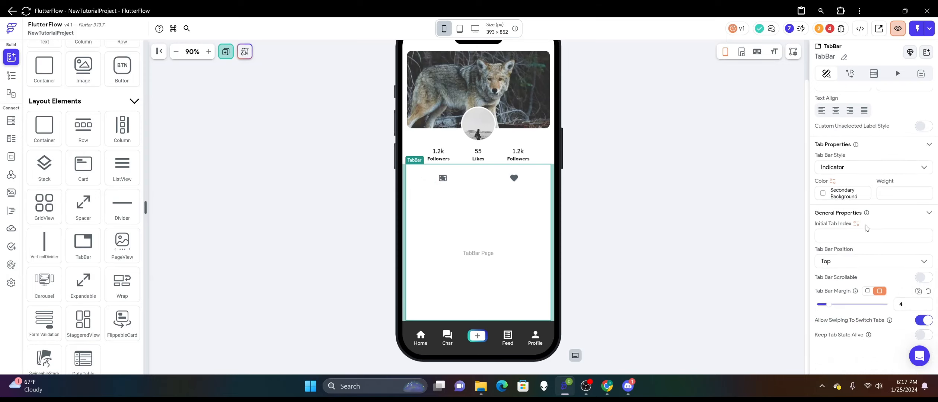
click(923, 277)
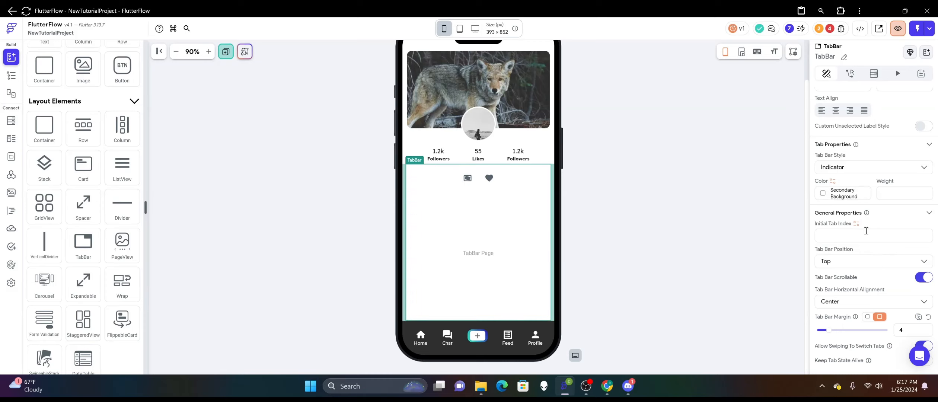
Set the TabBar's left and right label padding to 32.
scroll(867, 230, up, 9)
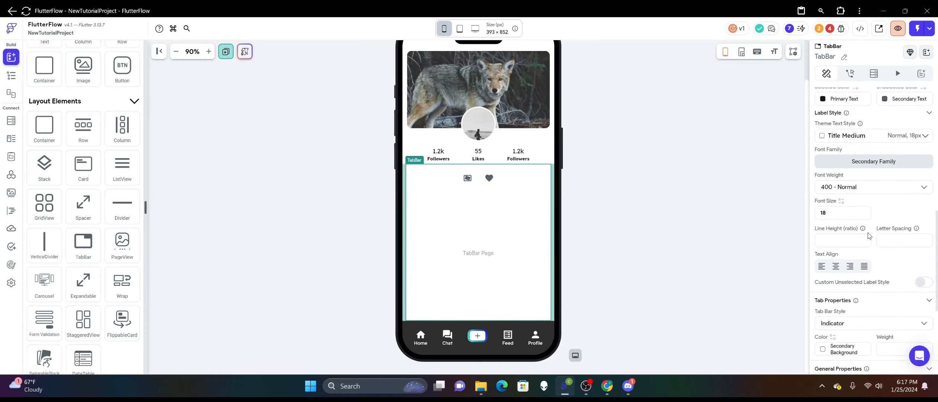
scroll(868, 236, up, 3)
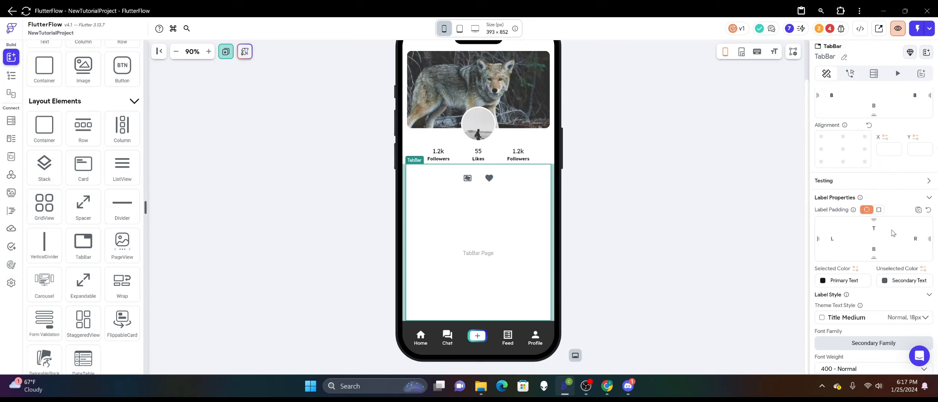
text(24)
key(BackSpace)
key(BackSpace)
text(4832)
click(918, 235)
text(32)
click(693, 155)
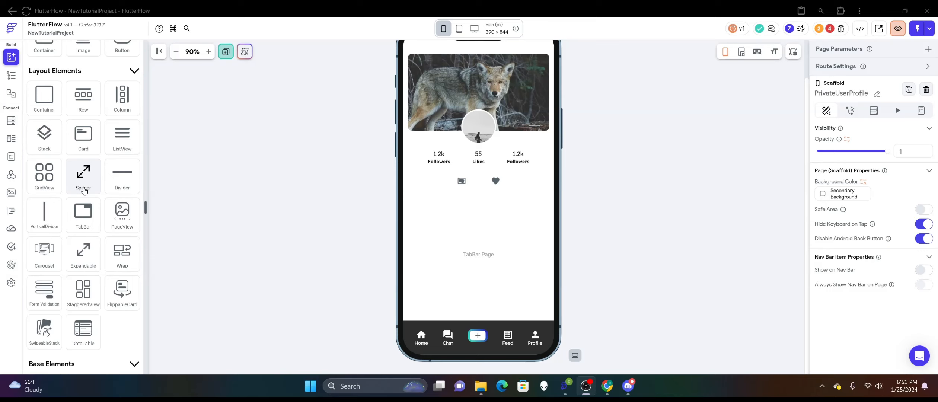
Place a vertically scrollable Column in the TabBar page and add a Wrap inside it.
scroll(84, 191, up, 3)
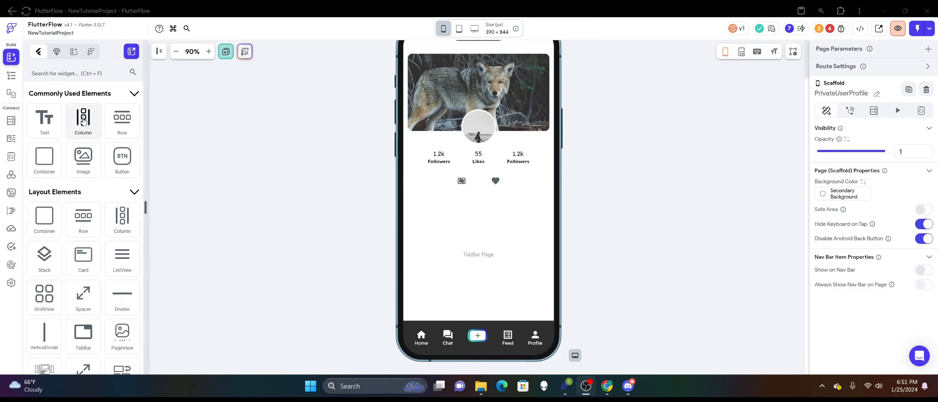
drag(83, 122, 484, 261)
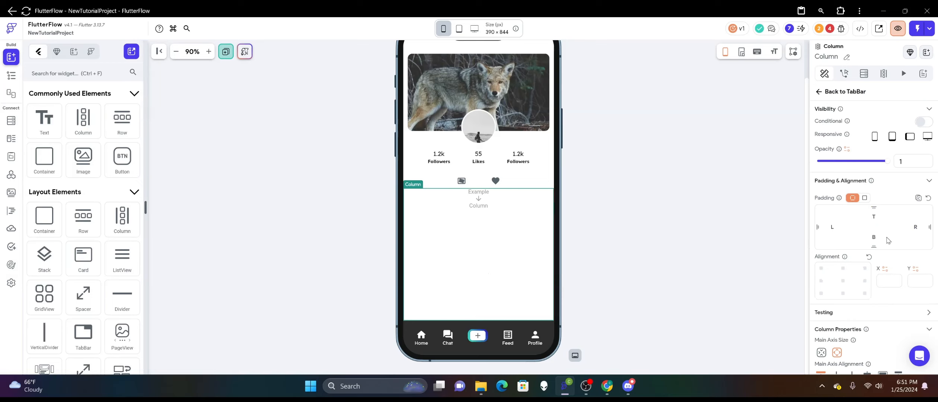
scroll(888, 240, down, 4)
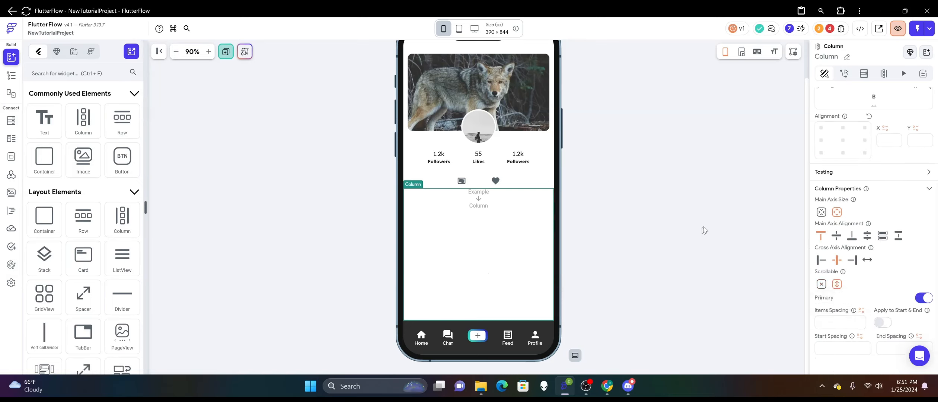
scroll(121, 203, down, 5)
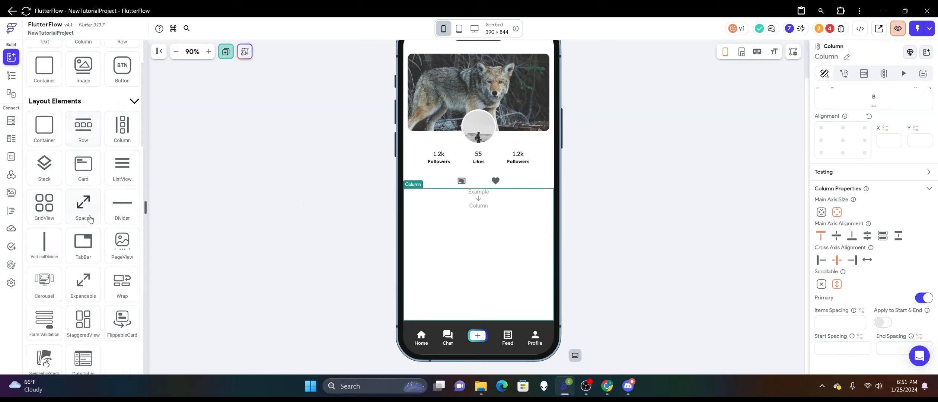
drag(122, 203, 420, 256)
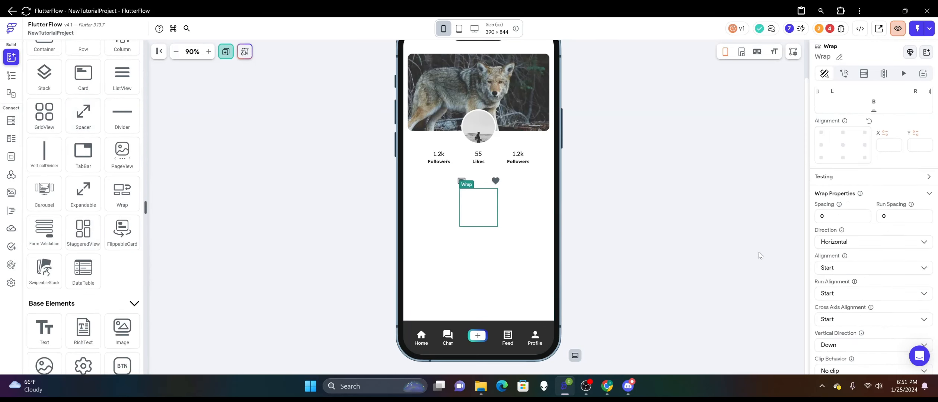
Add a Container inside the Wrap and resize it to about 112 px wide and 168 px high.
scroll(84, 149, up, 5)
drag(44, 160, 480, 252)
drag(497, 217, 502, 222)
drag(483, 252, 482, 253)
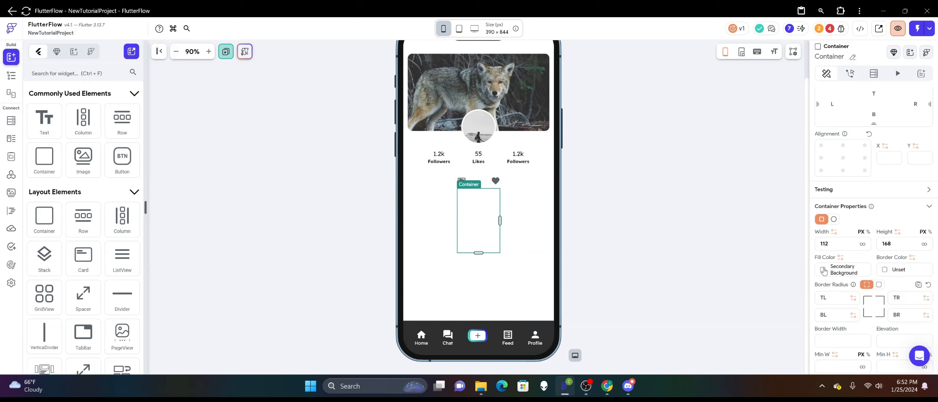
Set the container's fill color to Primary.
click(823, 271)
click(688, 205)
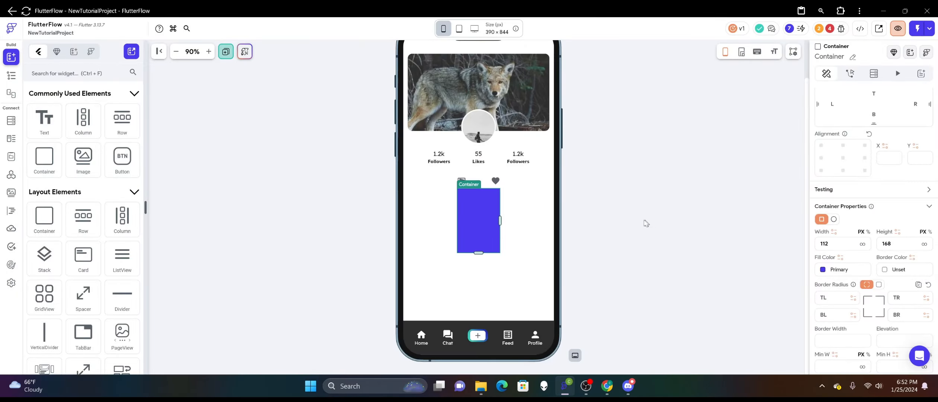
click(646, 223)
Add a Query Collection backend query on Feed_Posts to the container's parent Wrap so its children are generated dynamically.
click(476, 224)
right_click(475, 224)
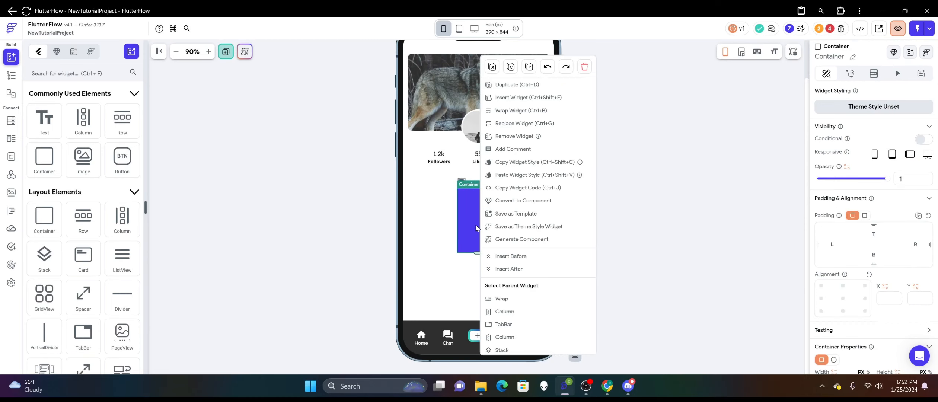
click(501, 299)
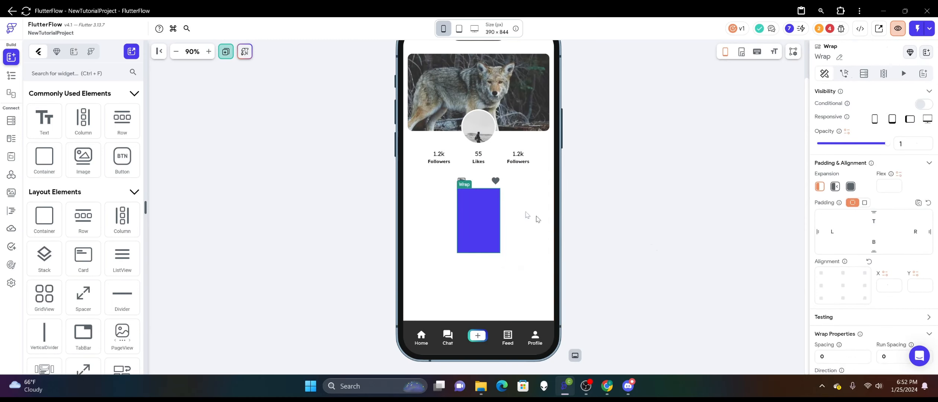
click(481, 206)
right_click(481, 206)
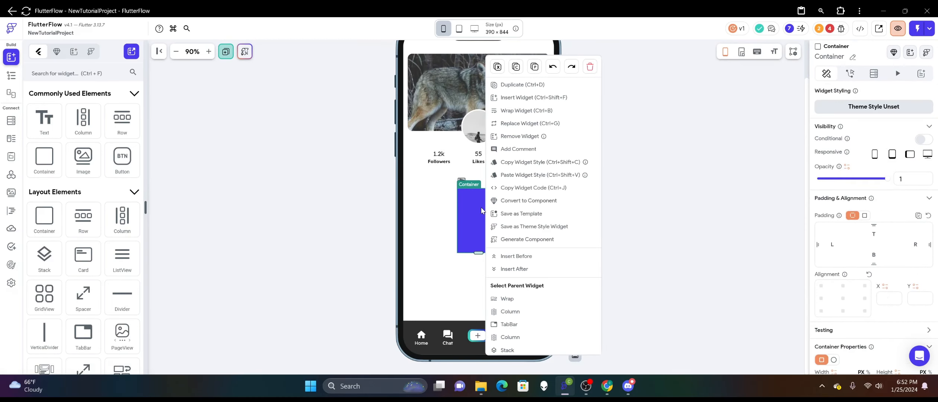
click(522, 298)
click(864, 73)
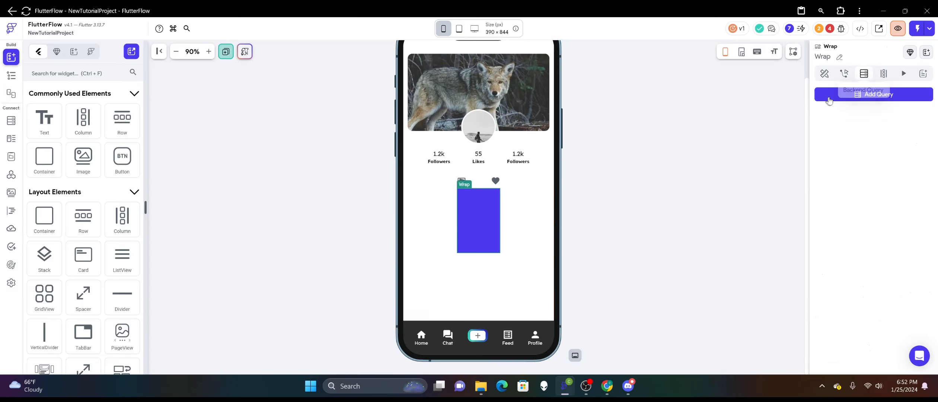
click(878, 94)
click(707, 95)
click(709, 96)
click(729, 143)
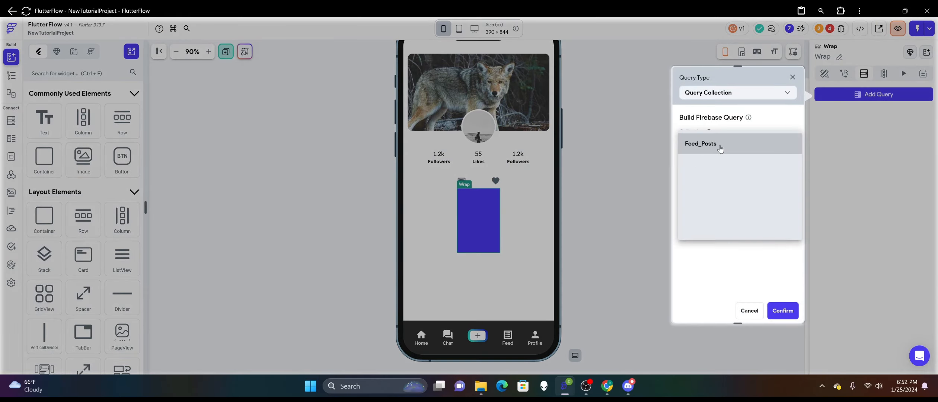
click(703, 146)
click(779, 310)
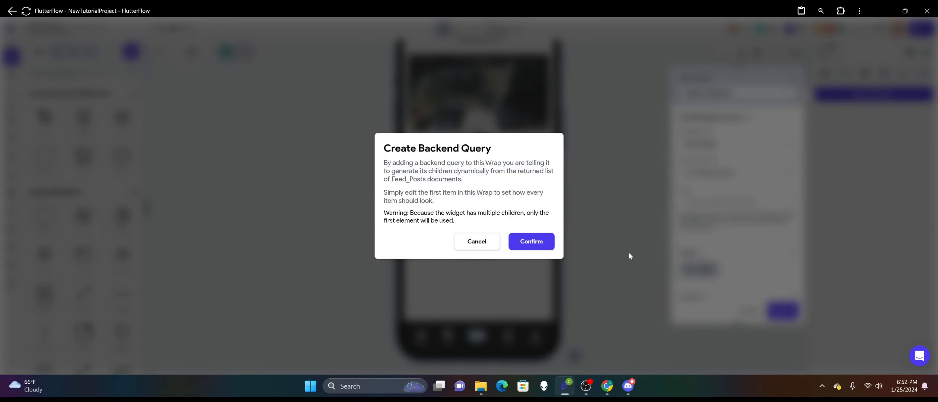
click(541, 242)
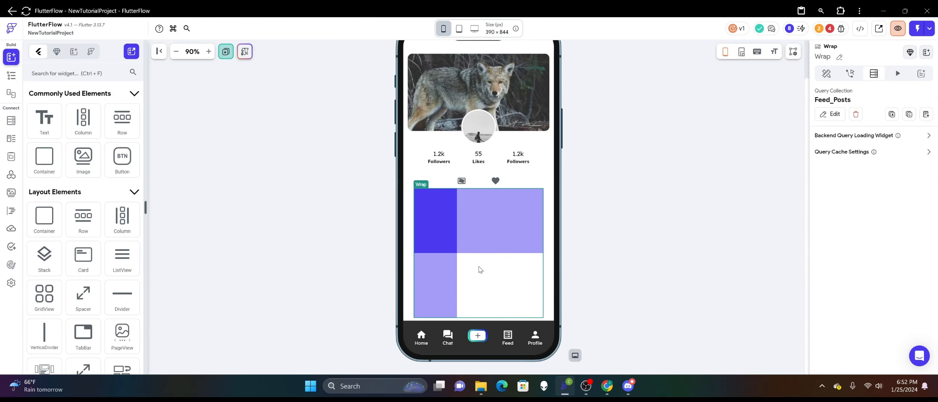
Set the Wrap's spacing to 8 and widen the container inside it to 116 px.
right_click(527, 265)
click(526, 265)
click(826, 73)
scroll(888, 258, down, 5)
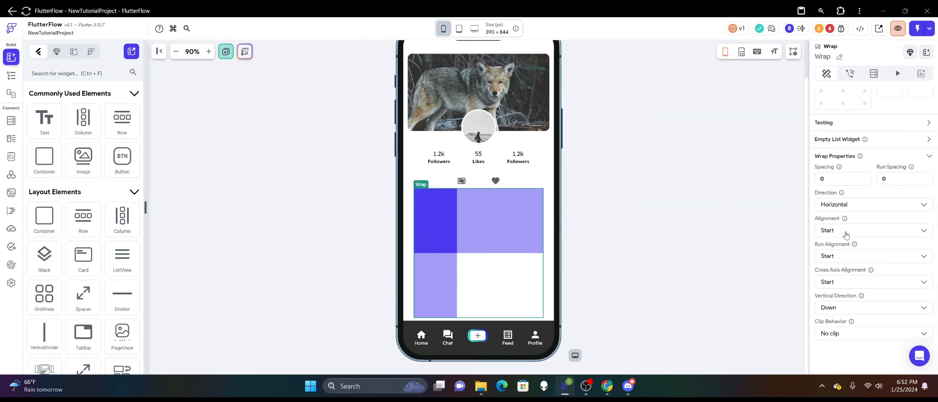
click(845, 178)
text(8)
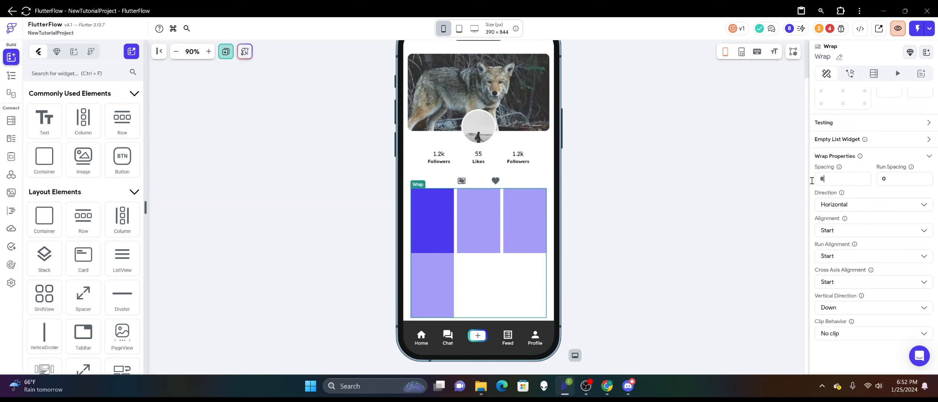
click(424, 218)
drag(452, 222, 453, 222)
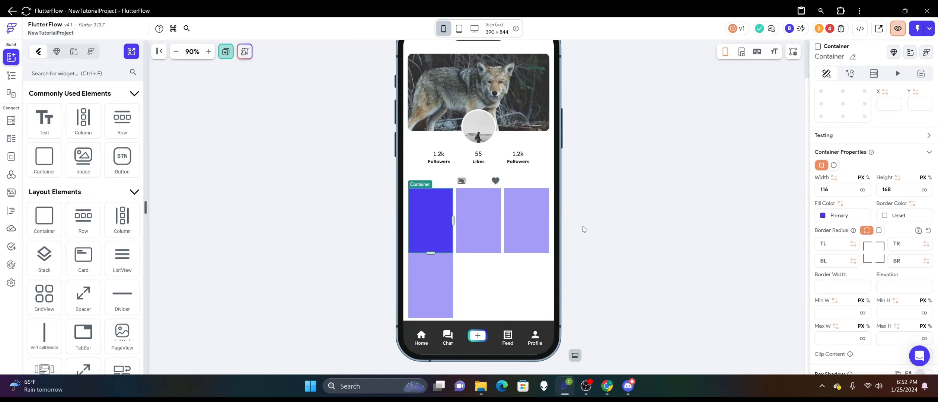
Set the Wrap's run spacing to 4.
click(497, 270)
right_click(497, 270)
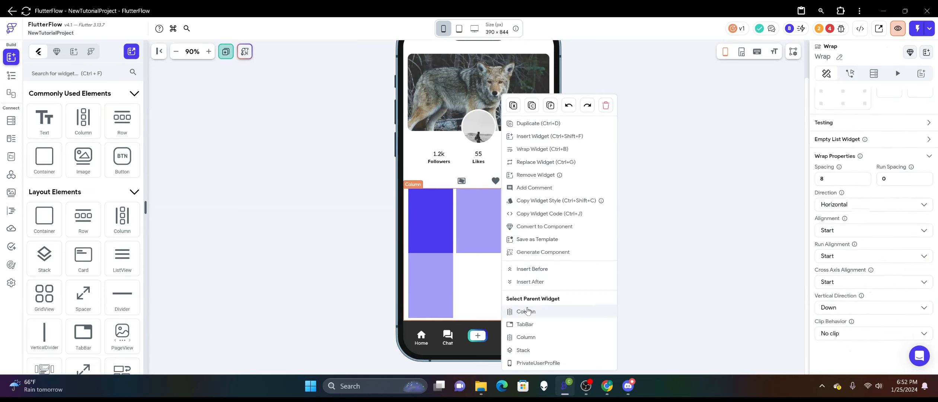
click(656, 227)
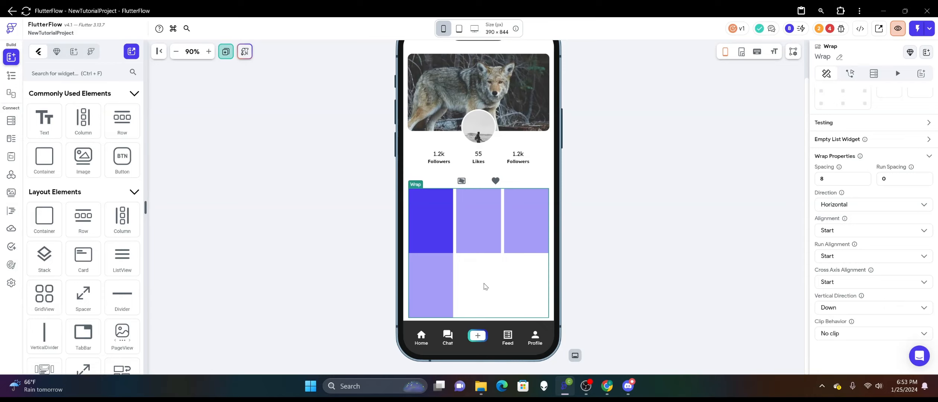
click(895, 174)
text(4)
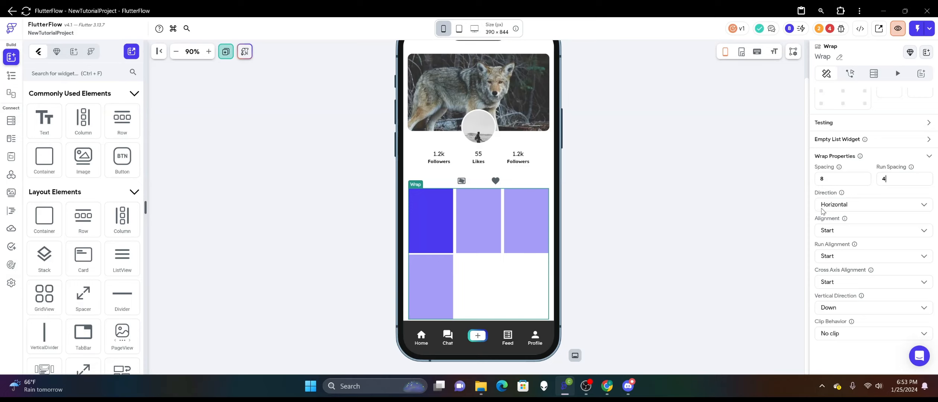
Remove the Feed_Posts query from the Wrap and align the Wrap to the centre left of its parent (X -1, Y 0).
scroll(844, 209, up, 4)
scroll(844, 209, up, 1)
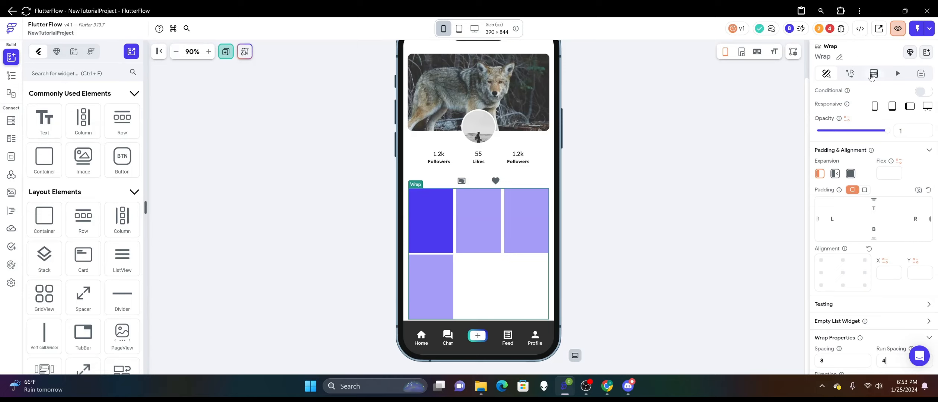
click(873, 74)
click(856, 114)
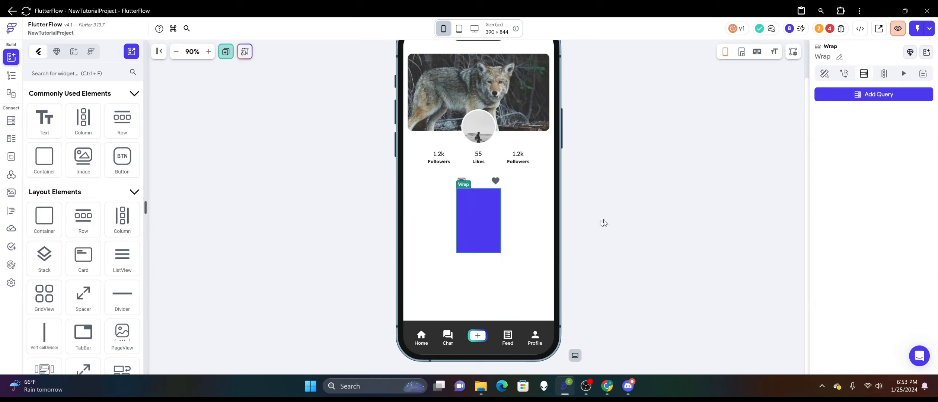
click(824, 74)
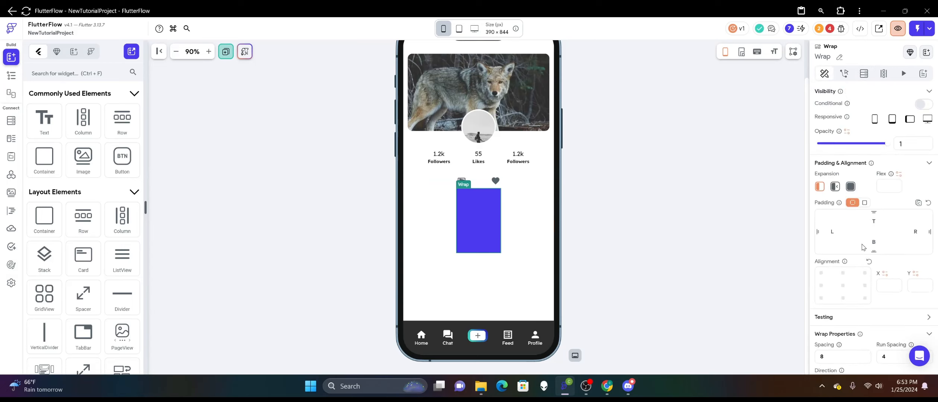
scroll(864, 248, down, 2)
click(821, 224)
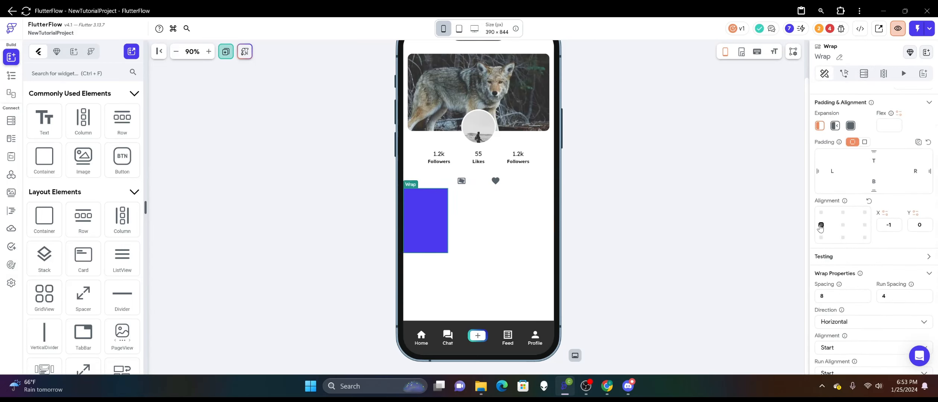
Add a Query Collection backend query on Feed_Posts to the container's parent Wrap again, accepting dynamic child generation.
right_click(441, 221)
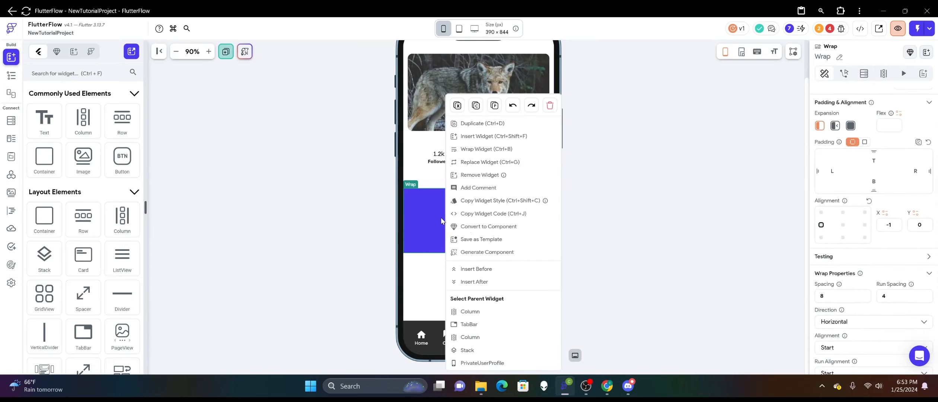
right_click(413, 218)
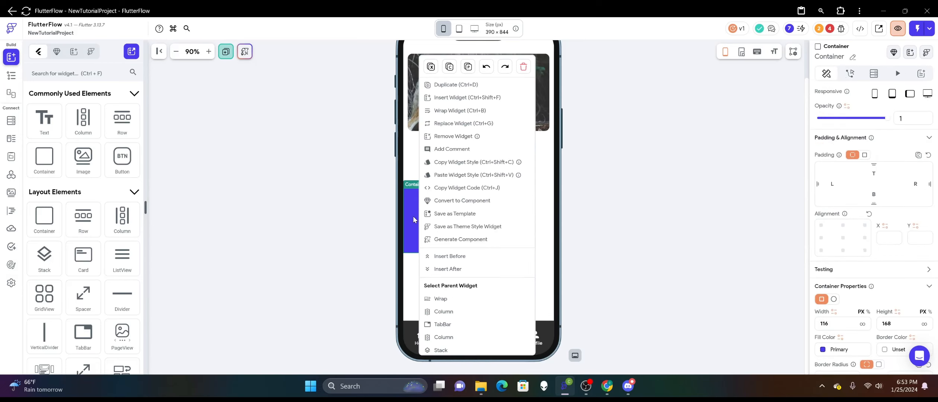
click(441, 299)
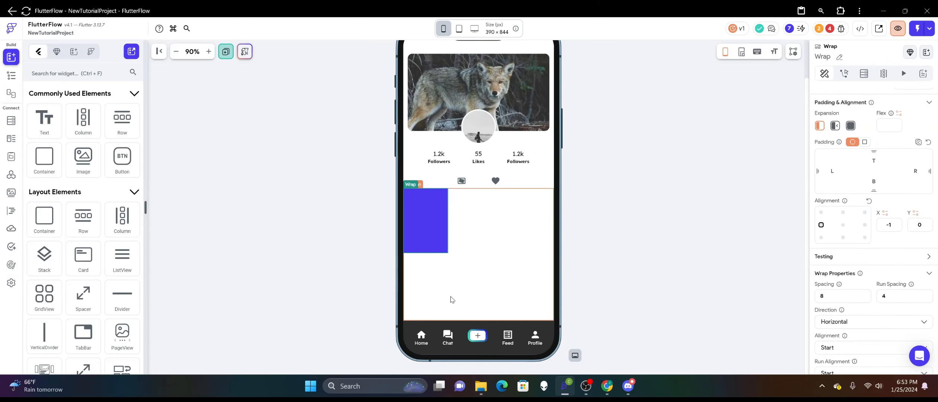
click(863, 73)
click(873, 94)
click(737, 92)
click(726, 94)
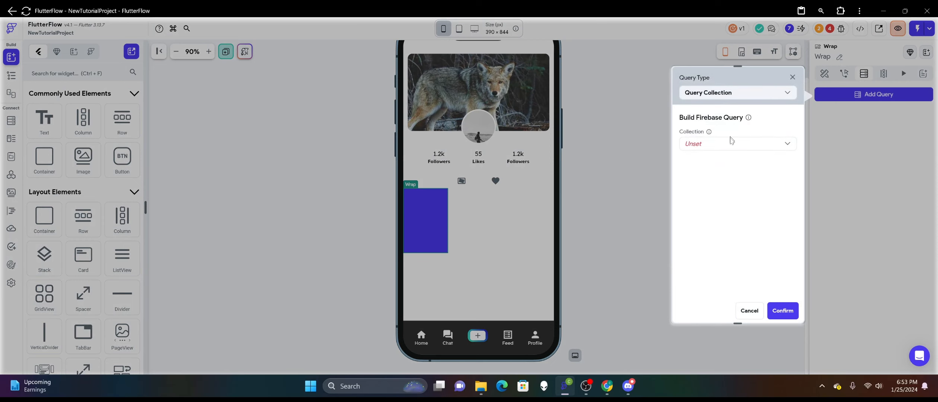
click(731, 143)
click(730, 155)
click(781, 313)
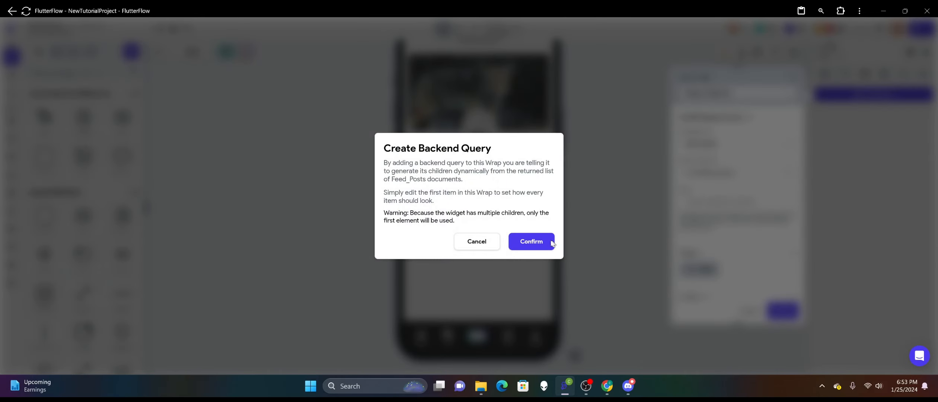
click(552, 244)
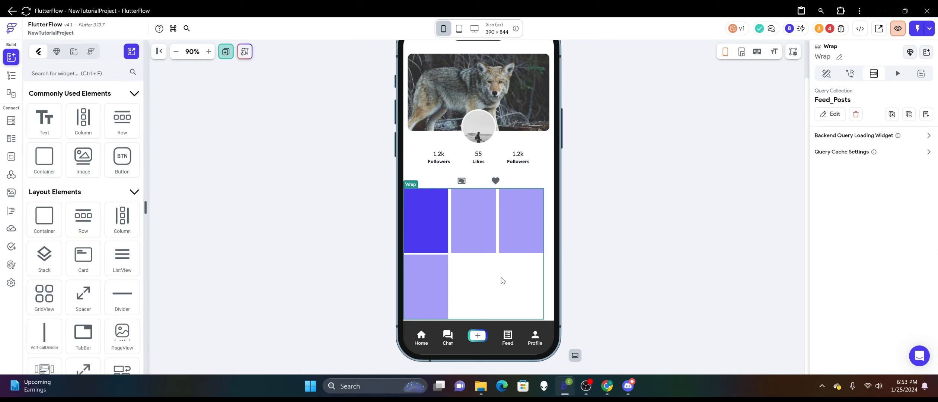
Try the Center alignment for the Wrap's children and set it back to Start.
click(552, 279)
click(529, 275)
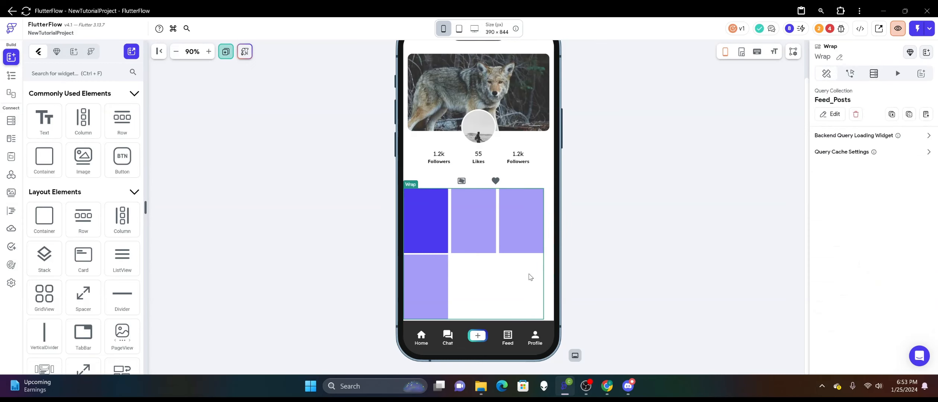
click(554, 269)
scroll(852, 229, down, 3)
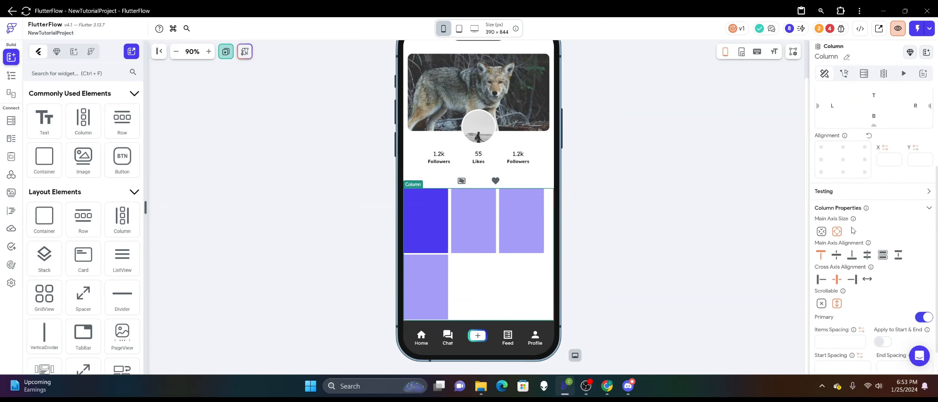
click(508, 266)
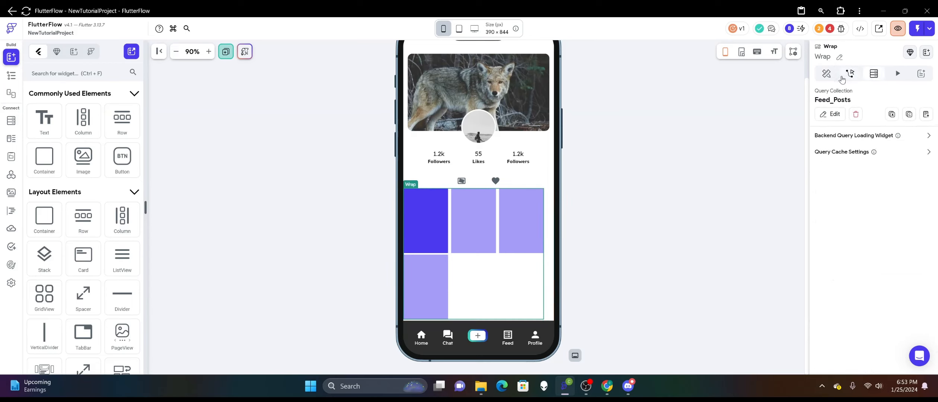
click(827, 75)
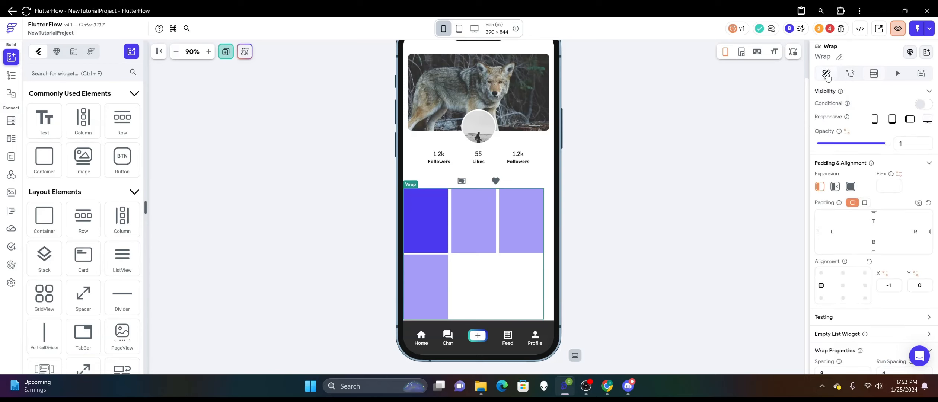
scroll(862, 246, down, 3)
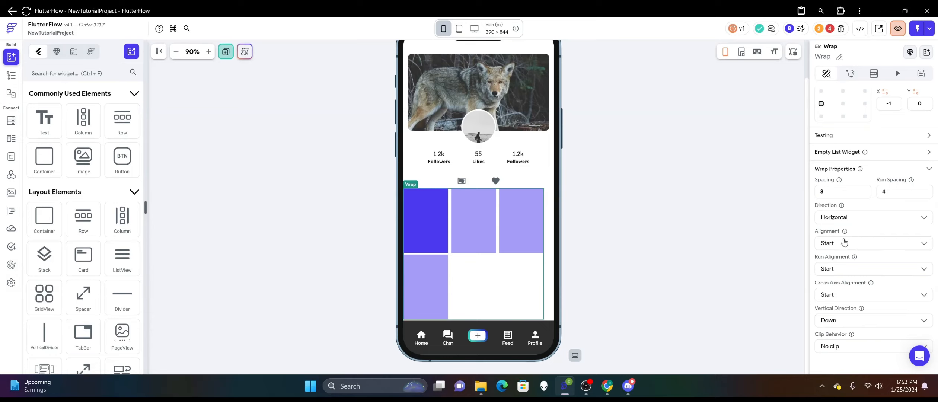
click(844, 243)
click(844, 259)
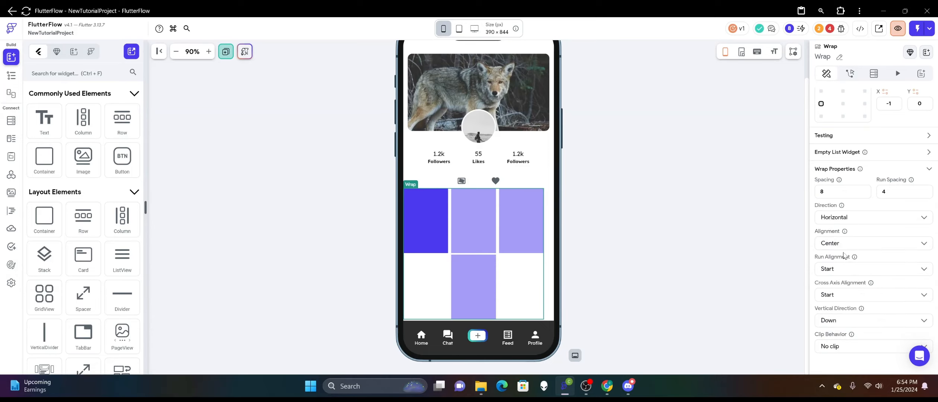
click(843, 243)
click(845, 223)
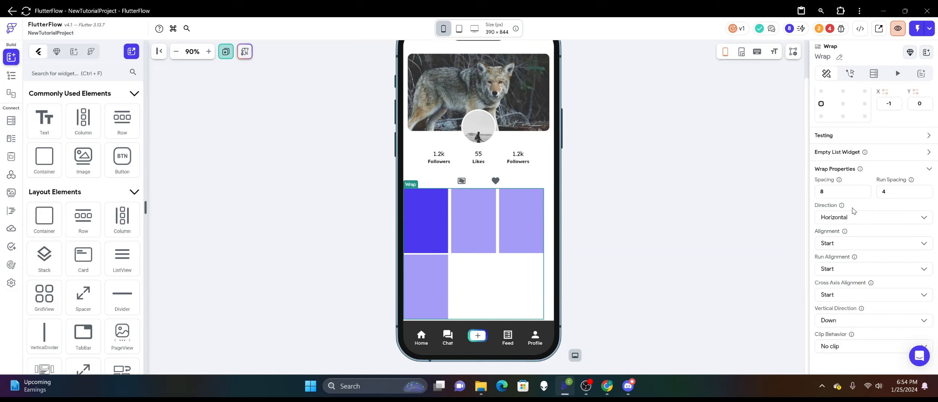
Align the Wrap to the centre of its parent, with X and Y at 0.
scroll(853, 210, up, 5)
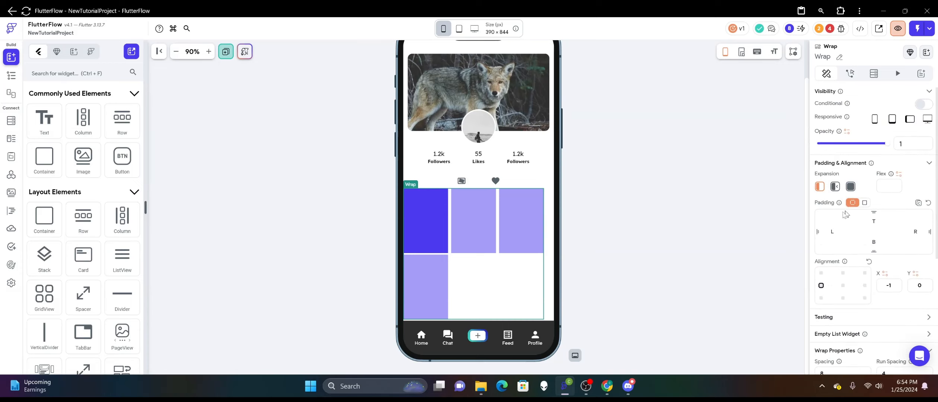
click(842, 285)
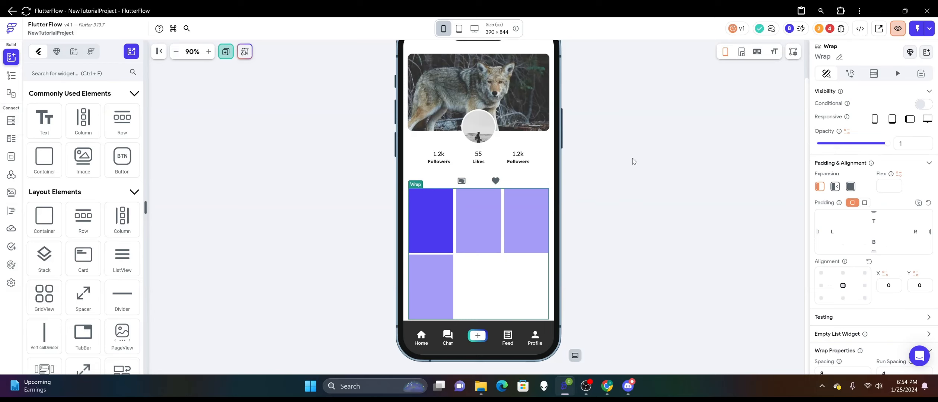
click(633, 162)
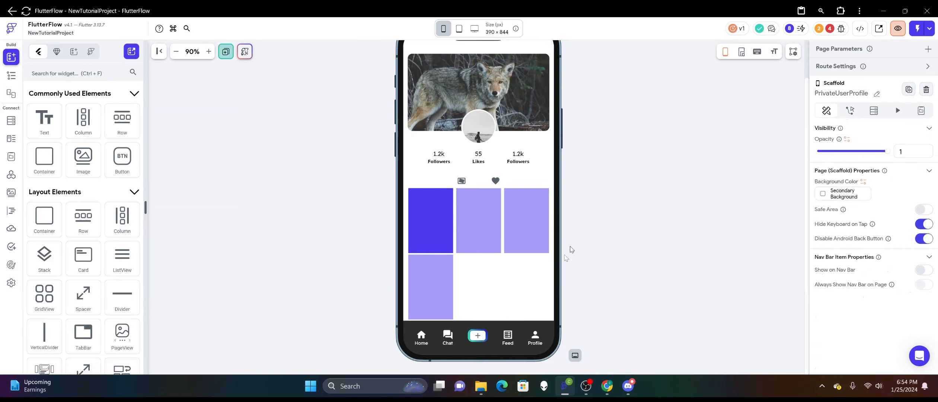
Make the first container in the Wrap slightly taller by resizing it on the canvas.
scroll(500, 269, up, 2)
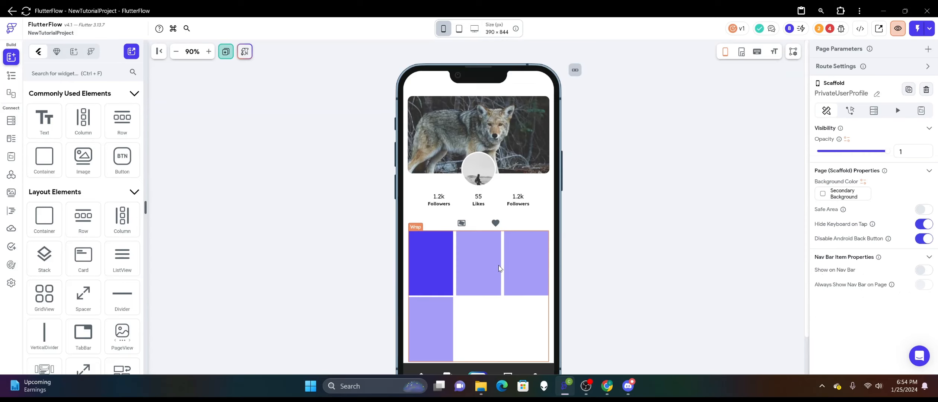
scroll(501, 269, down, 2)
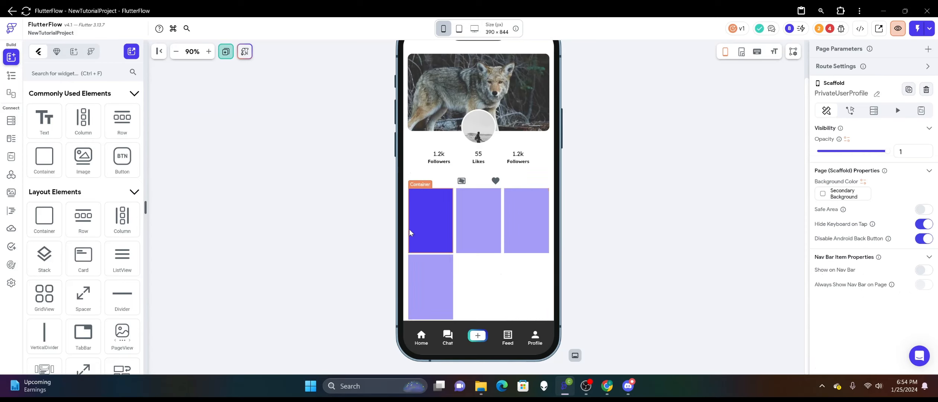
click(422, 231)
drag(432, 251, 431, 254)
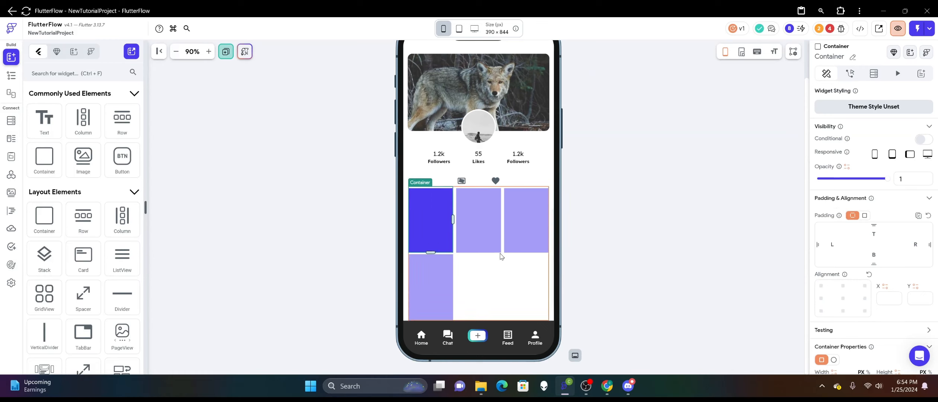
scroll(501, 258, up, 2)
click(635, 259)
scroll(634, 260, down, 2)
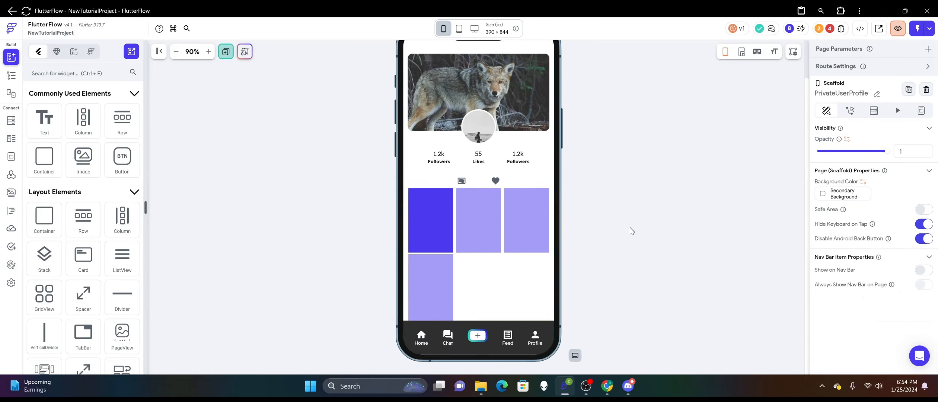
Set the bottom padding of the TabBar that contains the Wrap to 2.
click(488, 284)
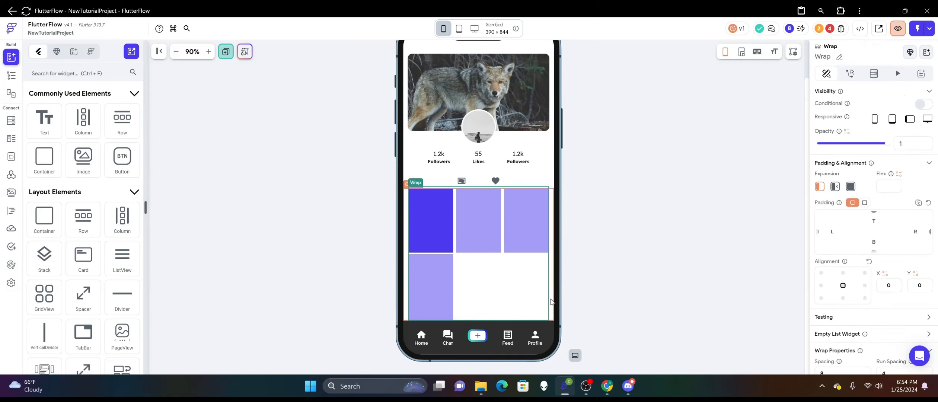
click(551, 301)
right_click(532, 289)
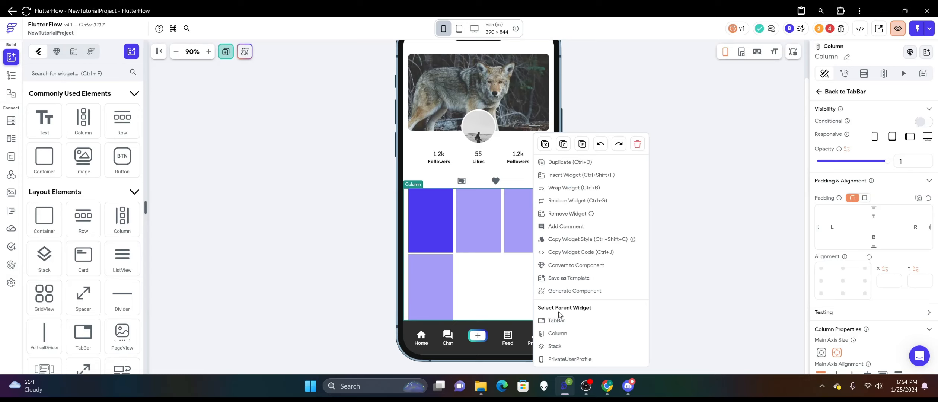
click(557, 319)
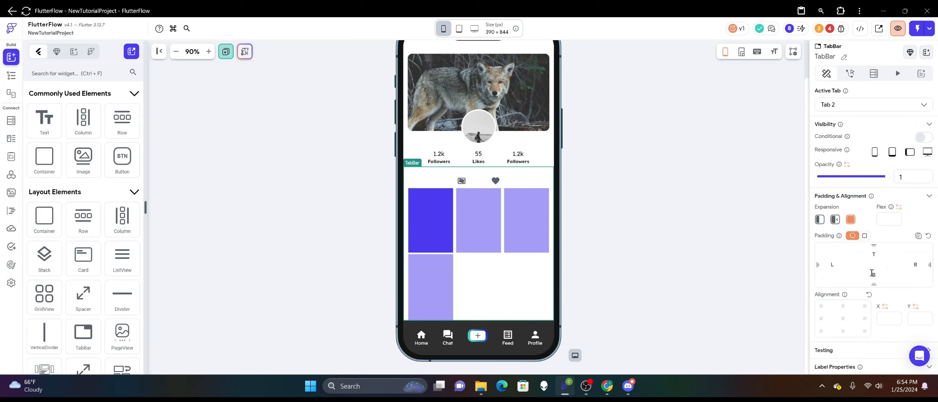
text(2)
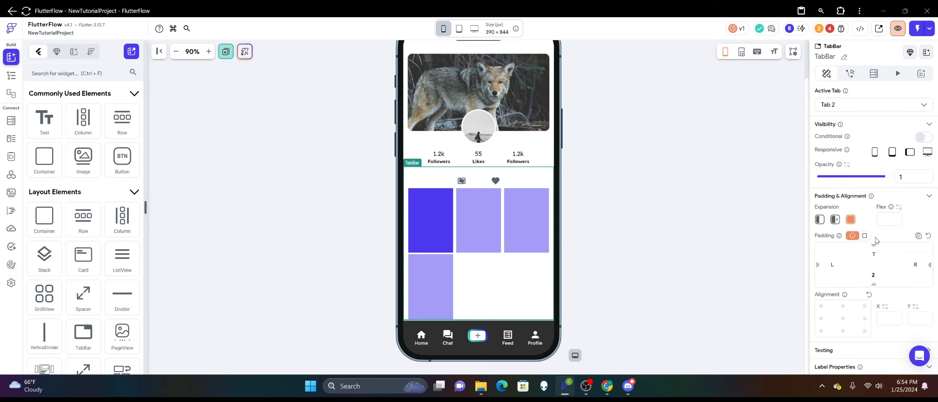
click(596, 257)
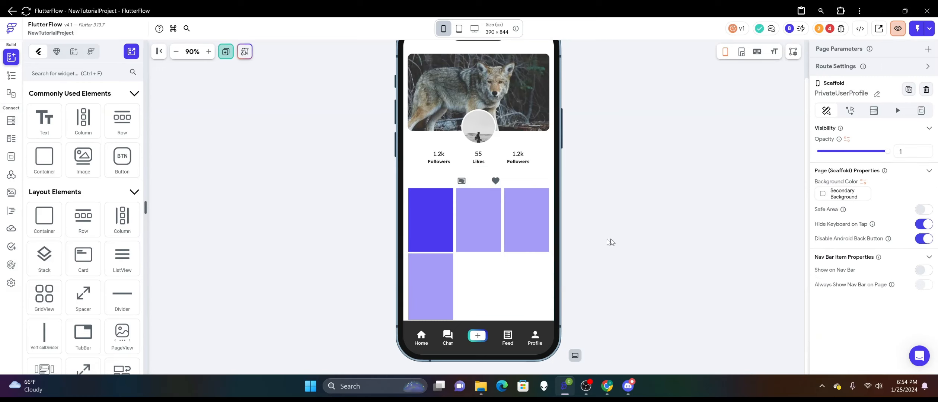
Remove the Feed_Posts backend query from the Wrap.
scroll(482, 265, up, 2)
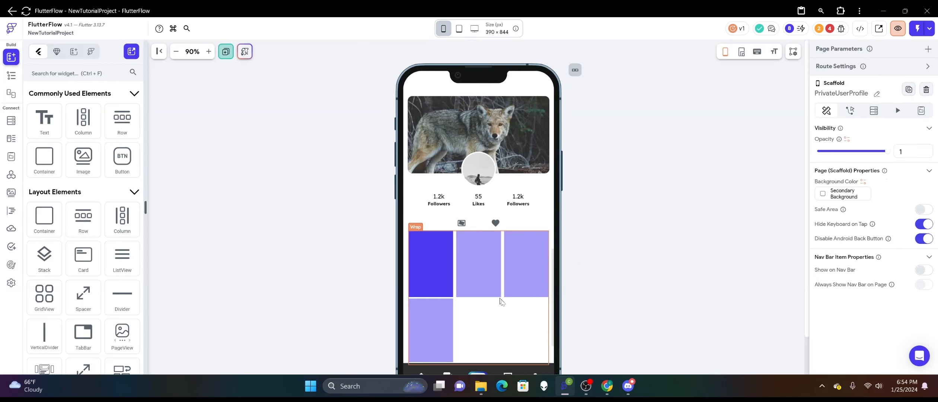
click(492, 293)
click(873, 73)
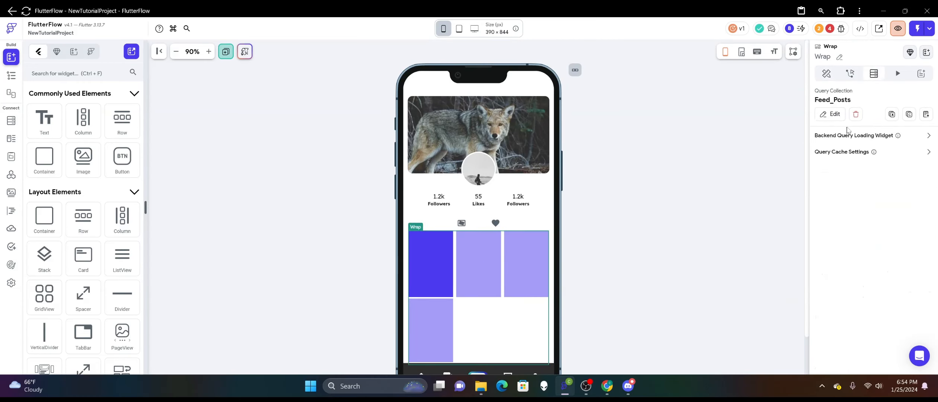
click(856, 114)
Set the fill colour of the container inside the Wrap to Secondary Background.
click(496, 248)
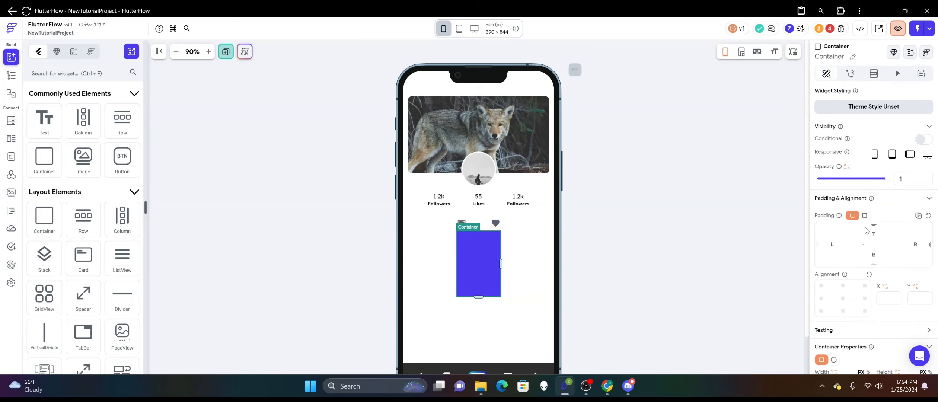
scroll(865, 230, down, 4)
click(822, 259)
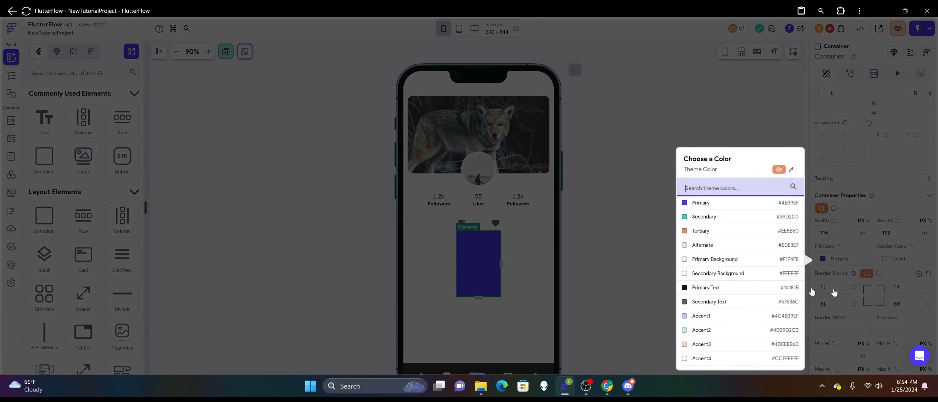
click(684, 276)
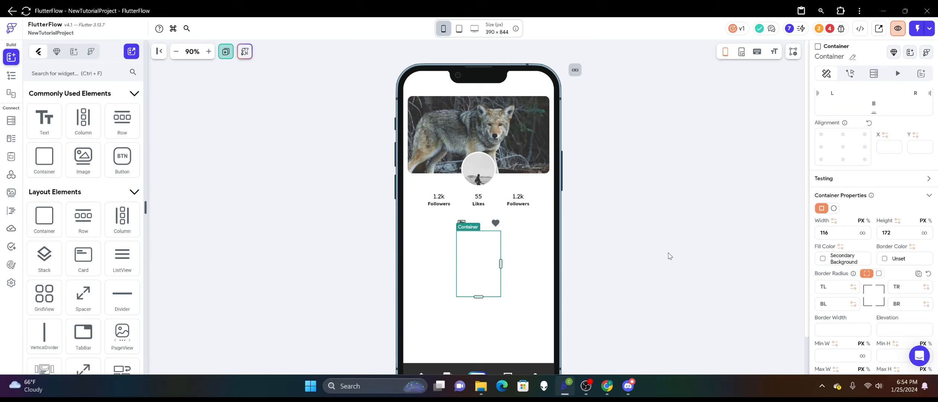
Give the Wrap's container a uniform border radius of 4 and an elevation of 1.
click(879, 273)
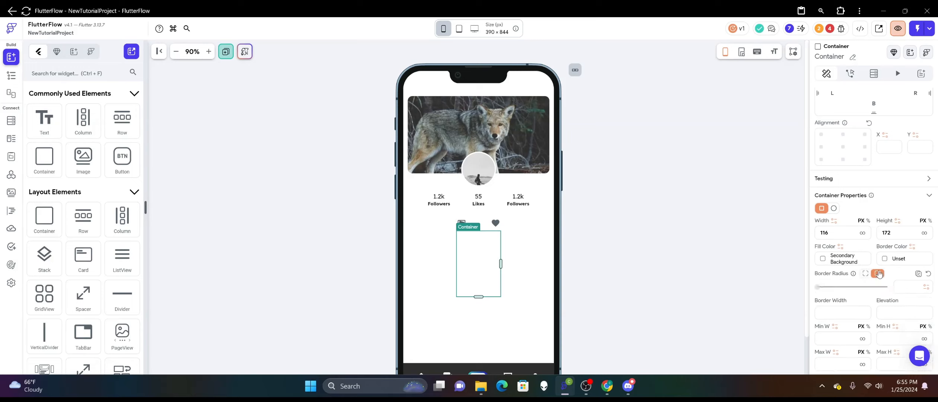
click(901, 287)
text(4)
scroll(816, 276, down, 1)
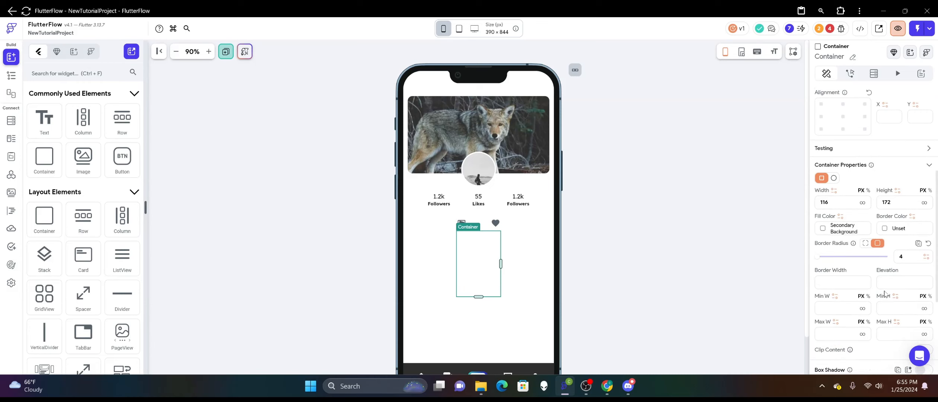
click(901, 283)
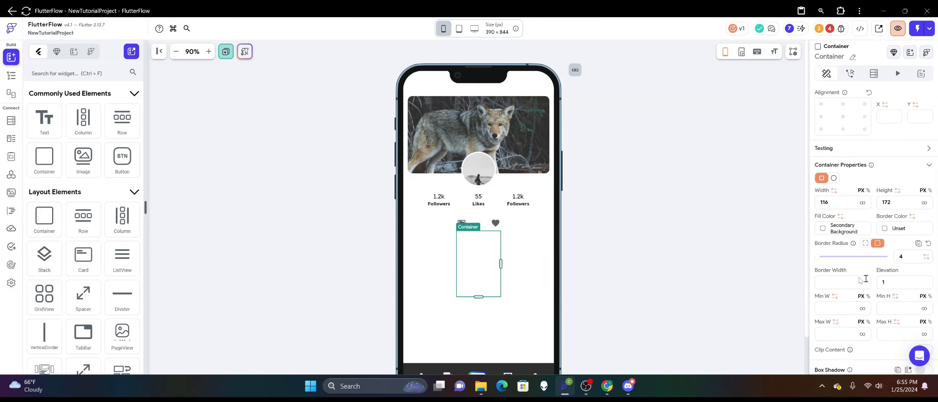
click(633, 212)
click(481, 279)
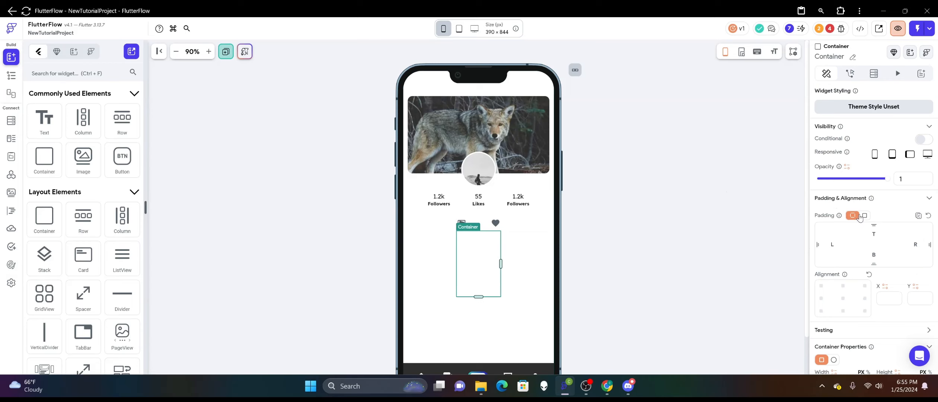
scroll(862, 215, down, 5)
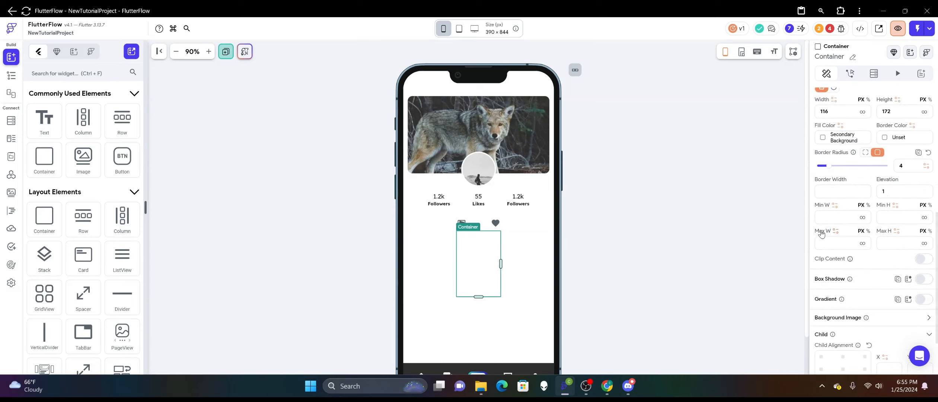
scroll(823, 230, down, 3)
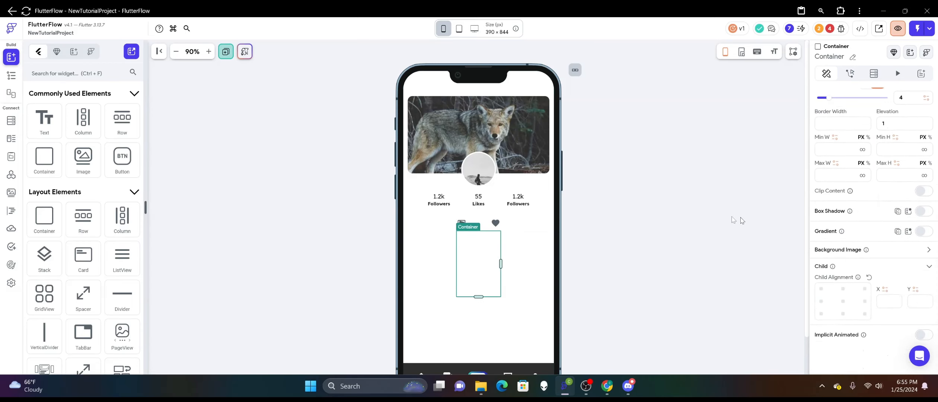
click(633, 212)
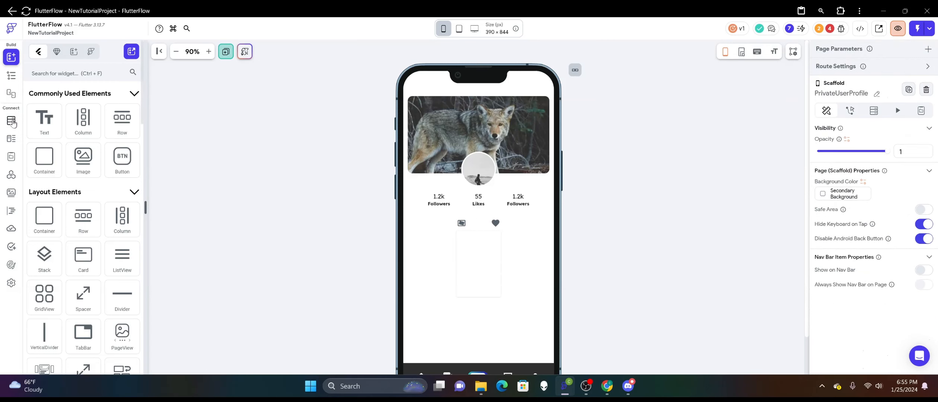
Add a thumbnail_url field of type Image Path to the Video_Image_Posts collection in Firestore.
click(11, 120)
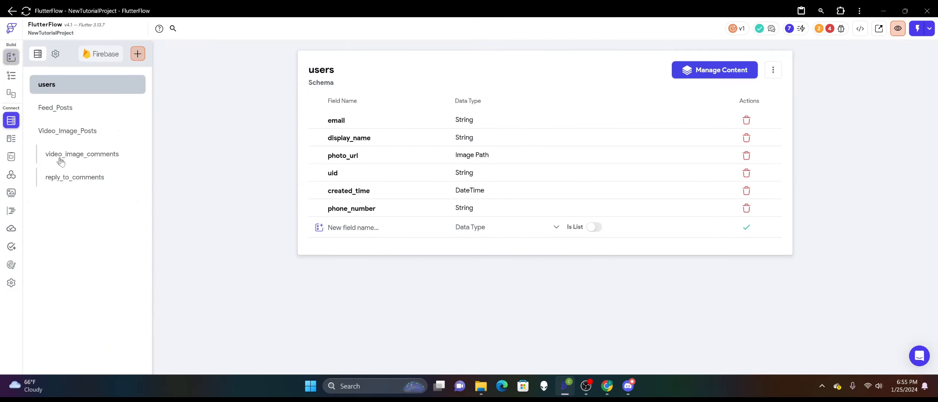
click(78, 139)
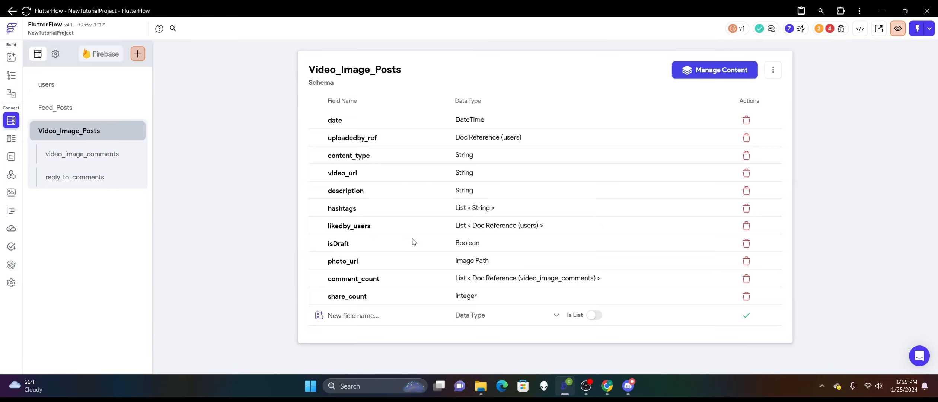
click(334, 317)
text(thumbnail_url)
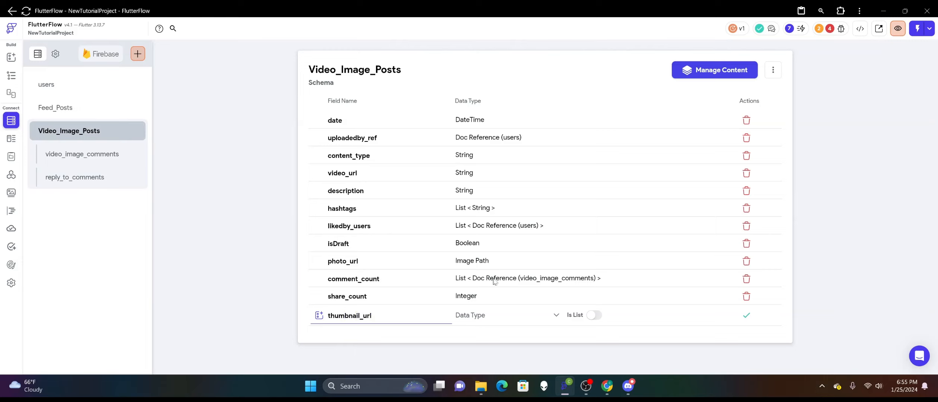
click(508, 314)
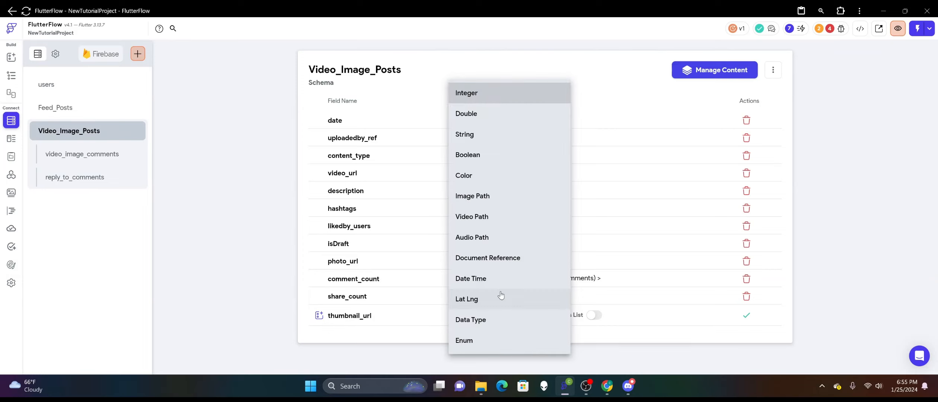
click(484, 203)
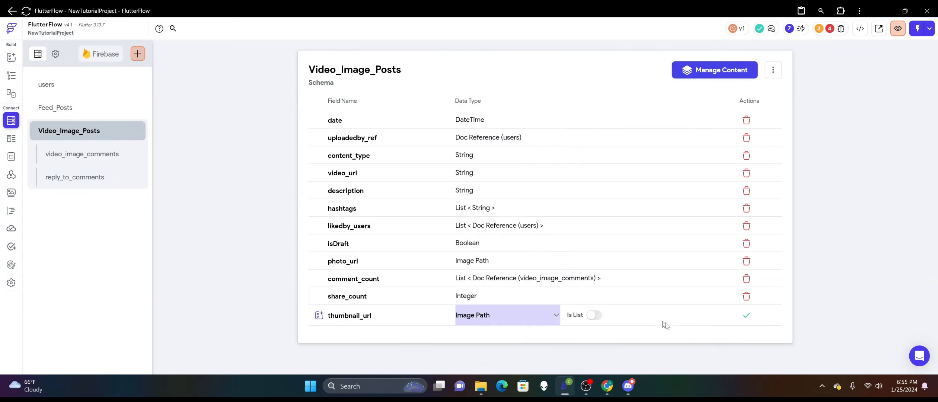
click(746, 315)
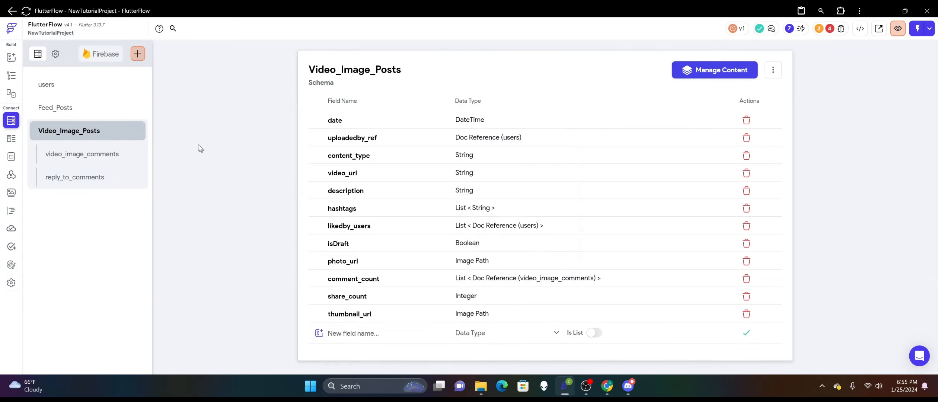
Return to the PrivateUserProfile page and add a collection query on Video_Image_Posts to the Wrap around the container.
click(12, 76)
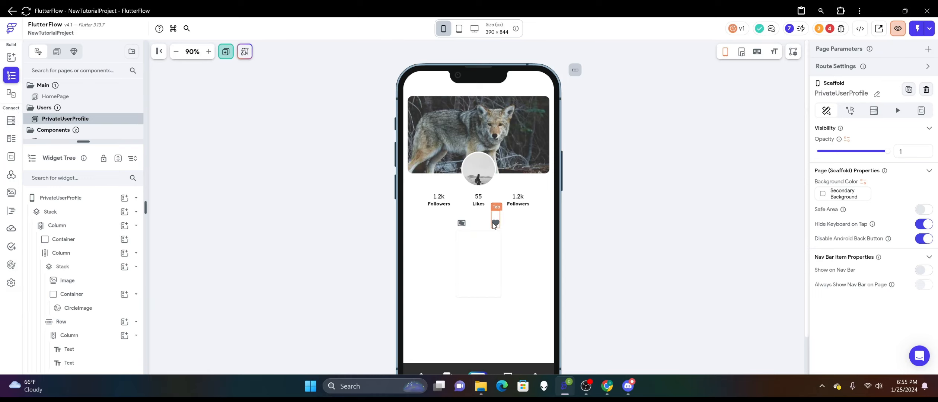
click(482, 262)
right_click(483, 263)
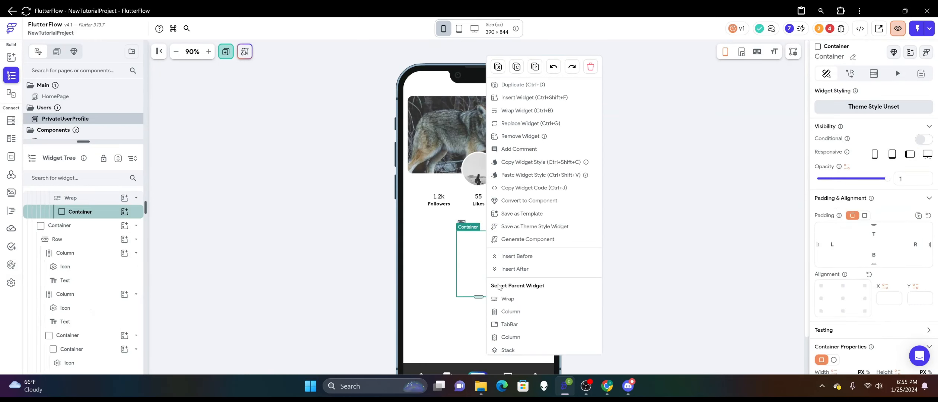
click(507, 299)
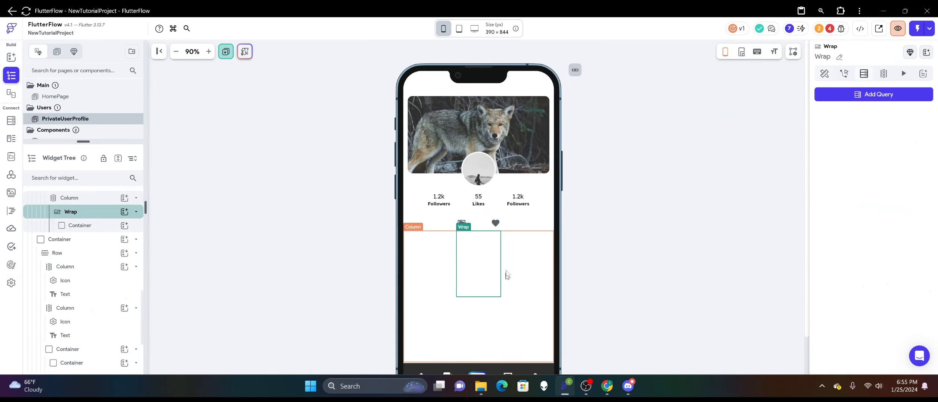
click(857, 96)
click(722, 95)
click(732, 93)
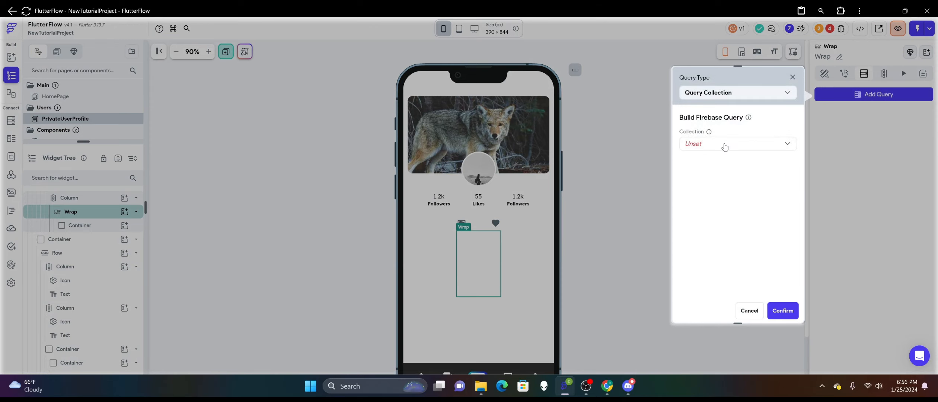
click(725, 146)
click(725, 164)
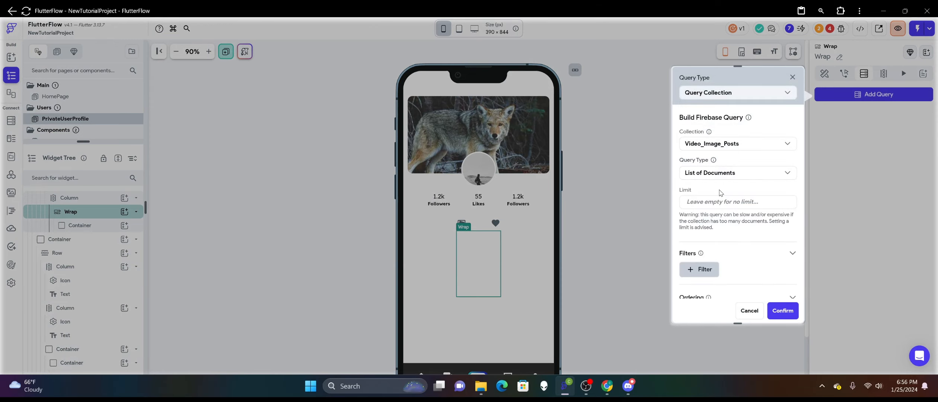
Filter the Wrap's query so that uploadedby_ref is Equal To the authenticated user's User Record Reference.
scroll(720, 193, down, 2)
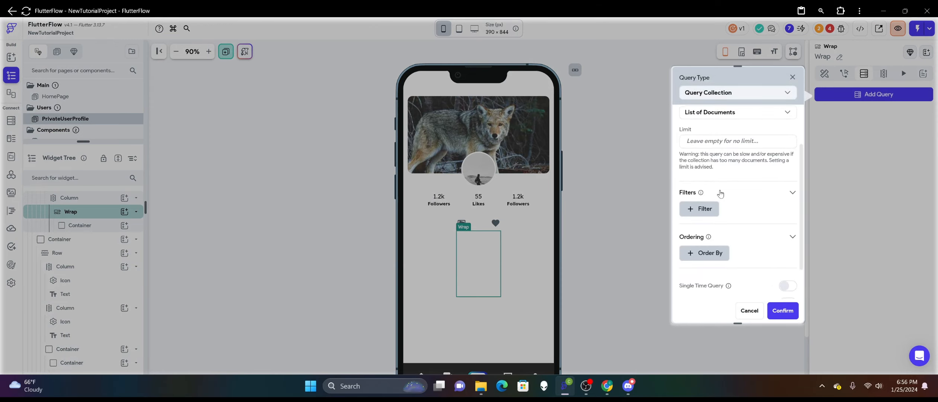
click(709, 210)
click(721, 244)
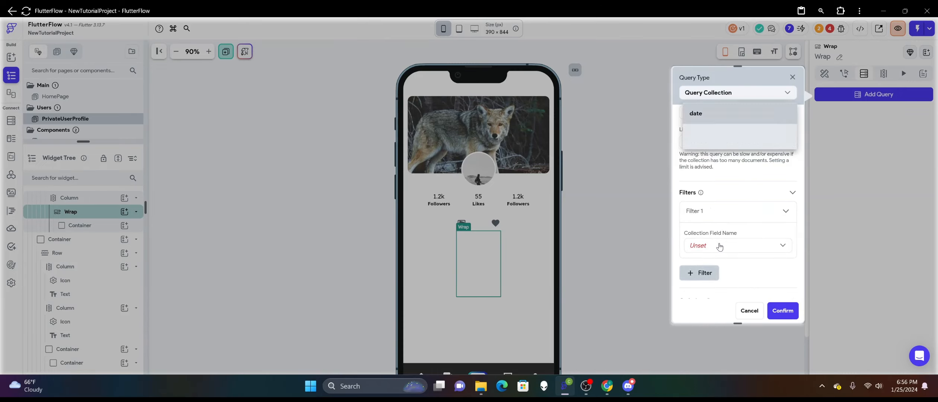
click(721, 134)
scroll(720, 193, down, 2)
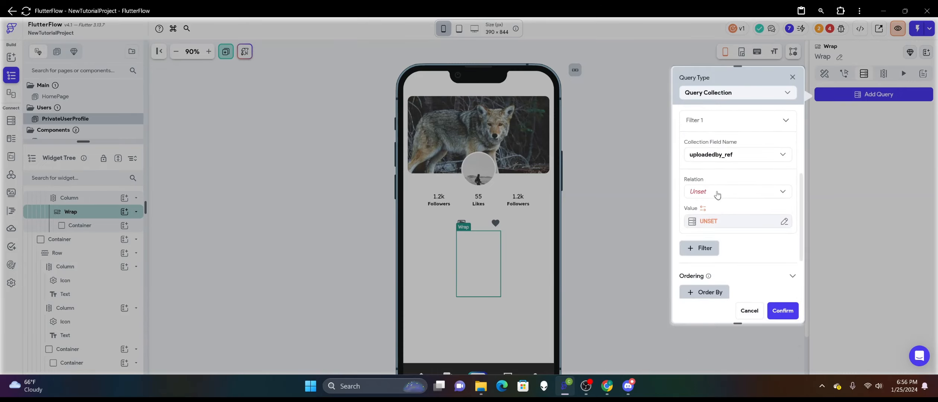
click(719, 191)
click(716, 191)
click(715, 219)
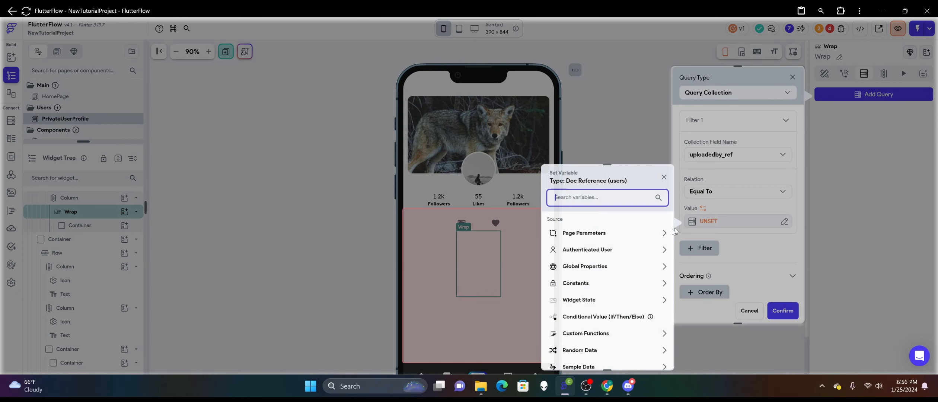
click(605, 254)
scroll(605, 257, down, 1)
click(603, 303)
click(651, 355)
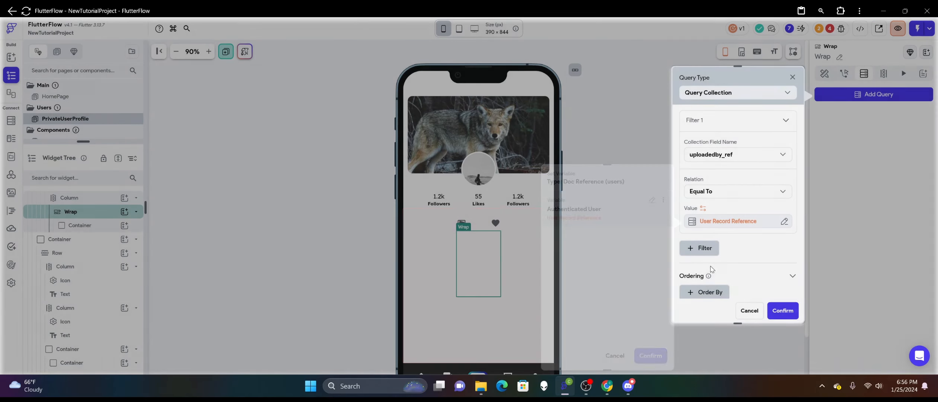
Add a second filter to the query requiring content_type to be Equal To Video.
click(709, 247)
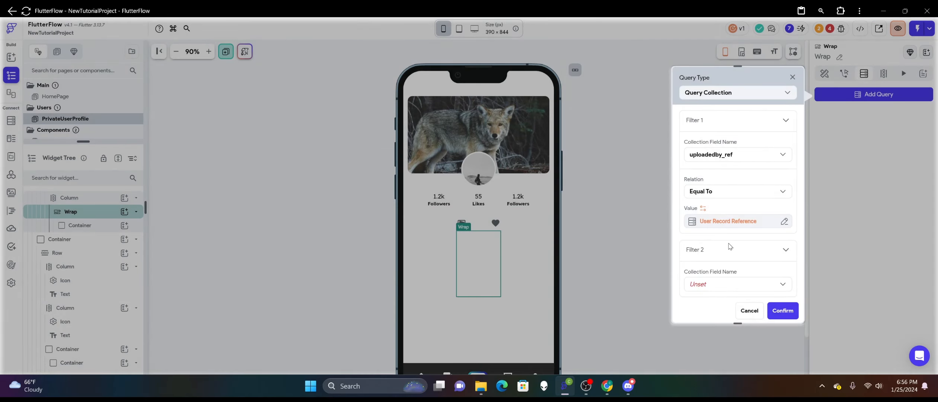
scroll(730, 246, down, 1)
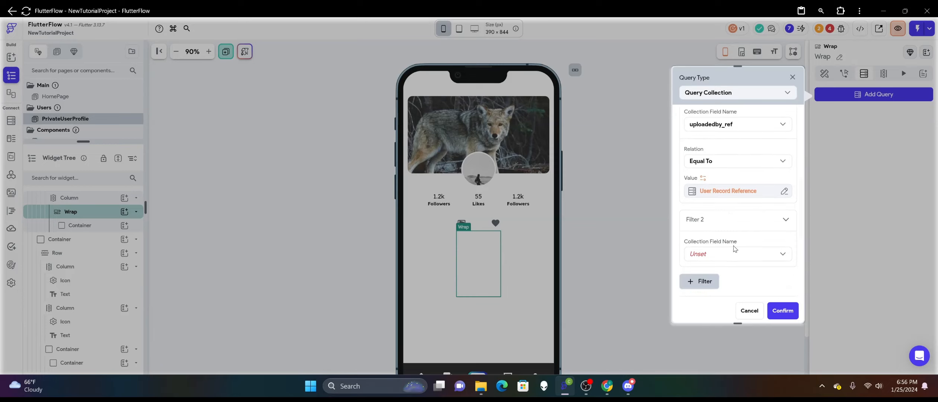
click(736, 259)
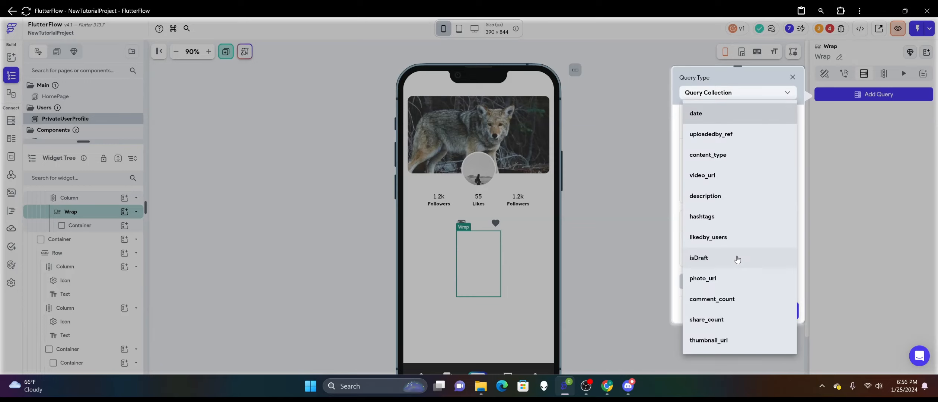
click(709, 154)
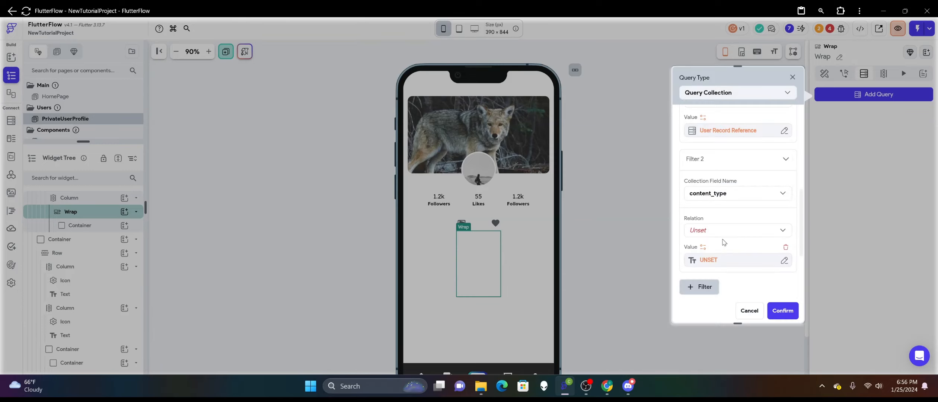
click(724, 230)
click(722, 194)
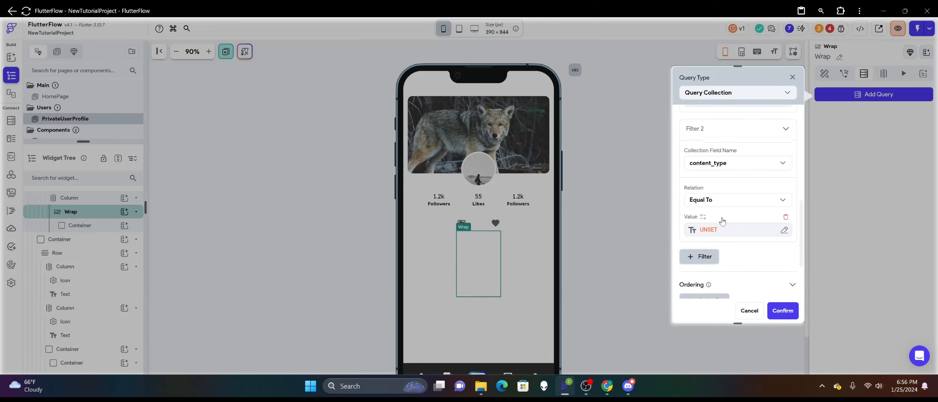
click(718, 230)
click(779, 219)
click(784, 218)
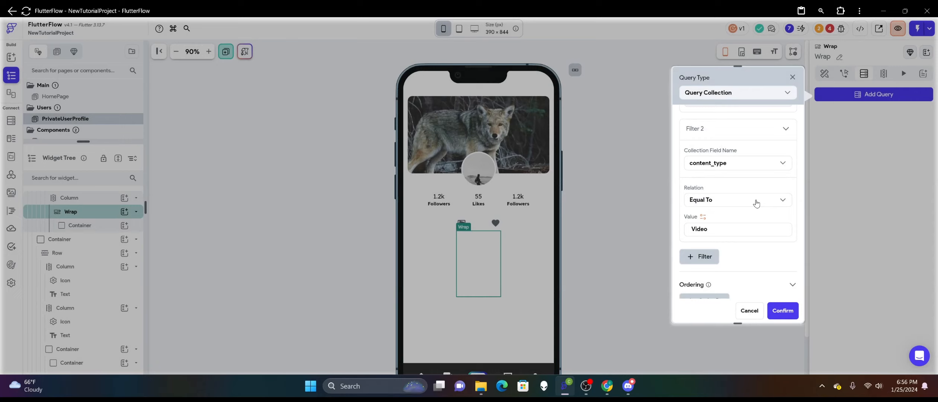
Add an ordering to the Video_Image_Posts query that sorts by date in Decreasing order.
scroll(722, 223, down, 2)
click(692, 244)
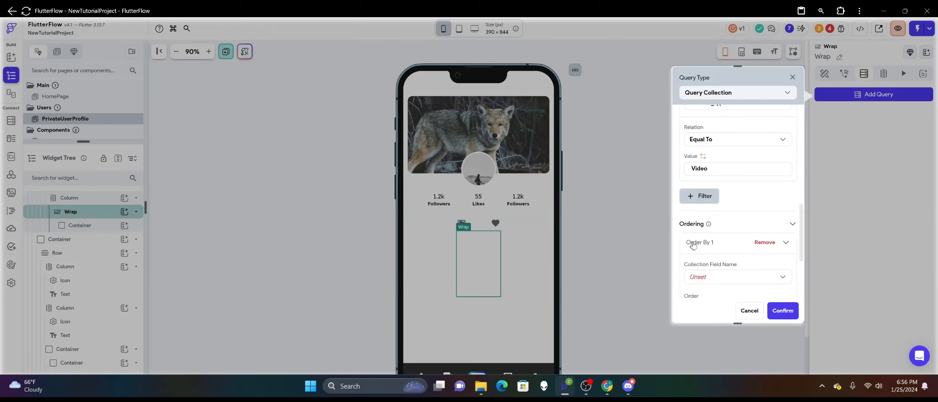
click(725, 275)
click(720, 177)
click(724, 188)
click(722, 204)
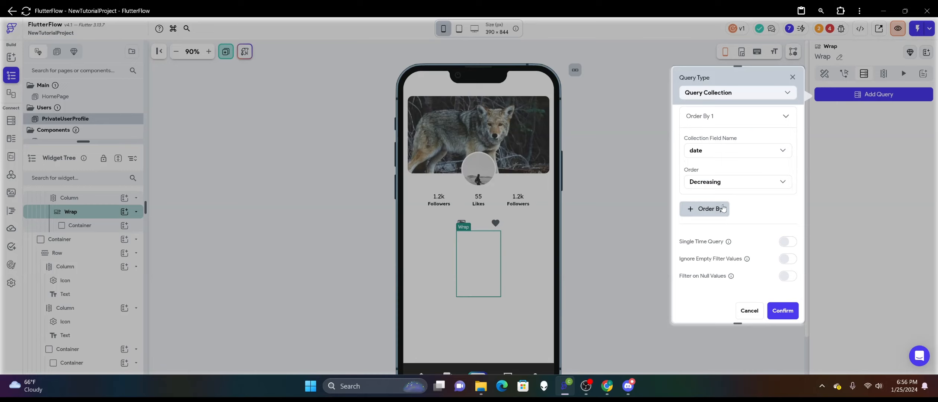
Set the query's document limit to 150 and confirm the Wrap's collection query.
scroll(737, 215, up, 8)
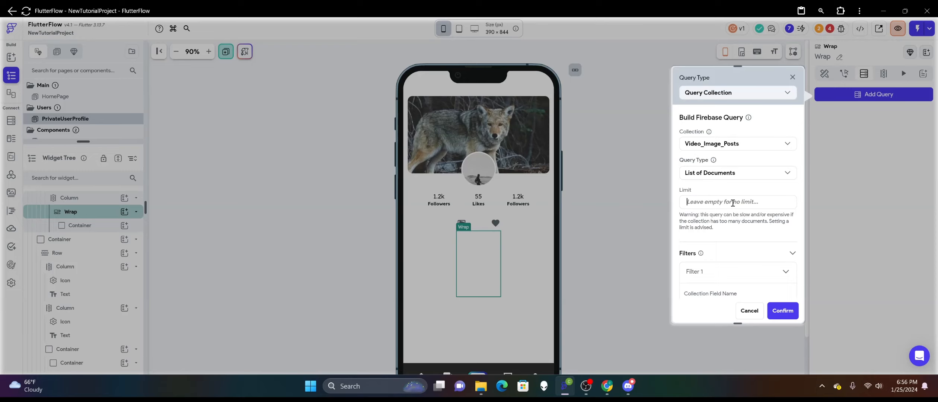
click(732, 203)
text(150)
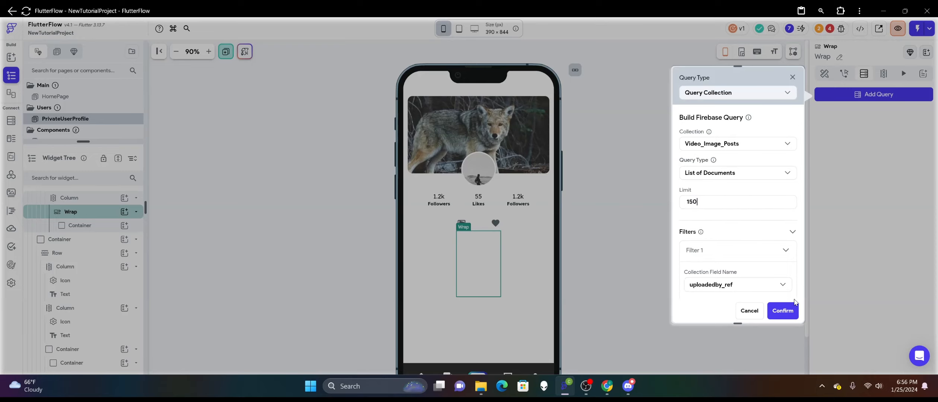
click(785, 309)
click(534, 242)
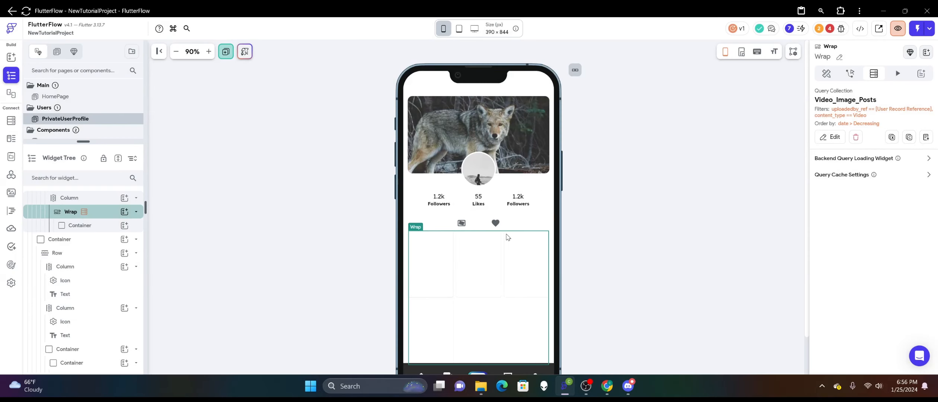
click(445, 265)
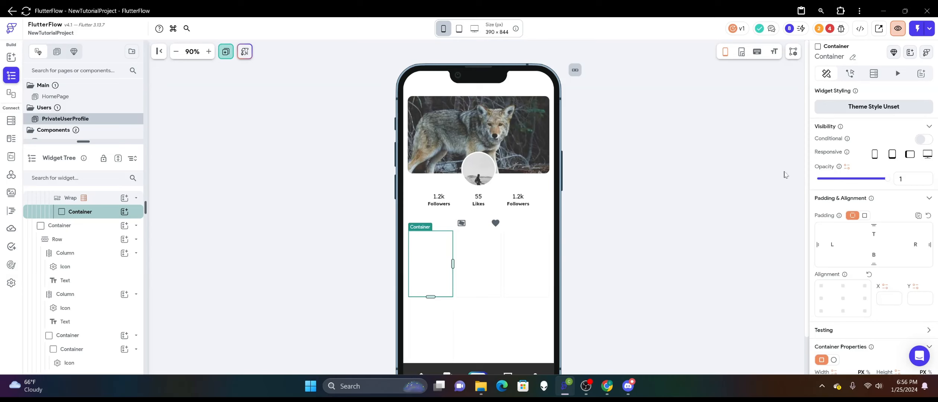
scroll(858, 218, down, 10)
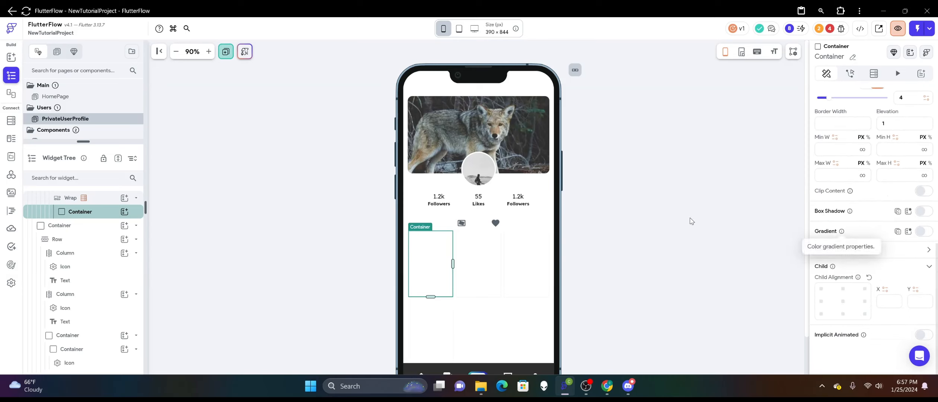
click(11, 192)
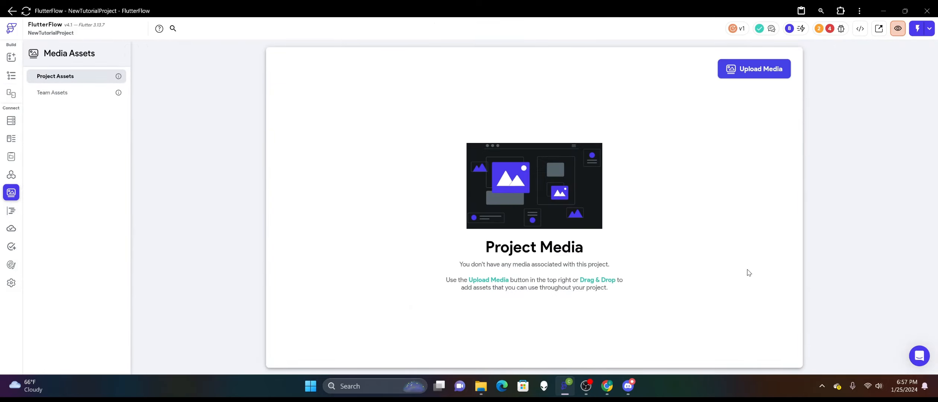
click(15, 76)
Copy the network path URL of the profile header image.
click(516, 140)
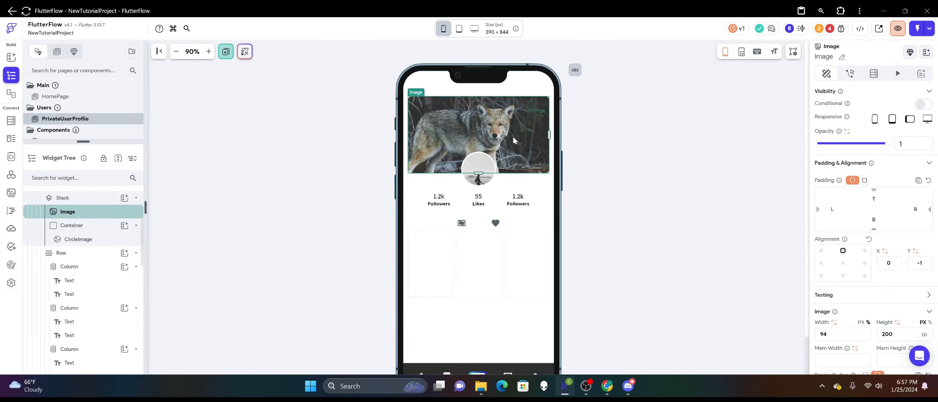
scroll(834, 224, down, 7)
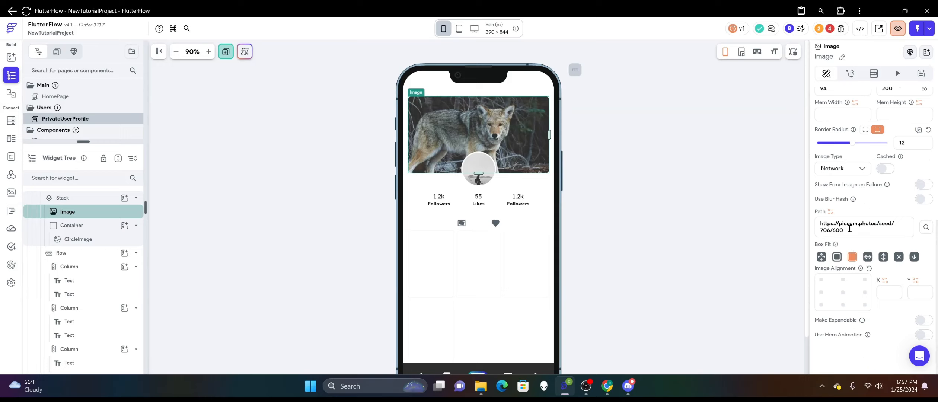
key(ctrl+a)
key(ctrl+c)
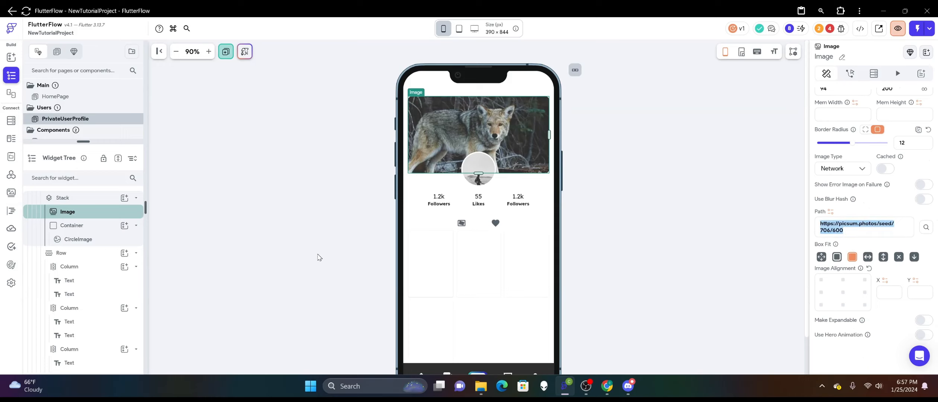
Bind the background image path of the Wrap's container to thumbnail_url from the Video_Image_Posts document.
click(443, 263)
scroll(874, 257, down, 5)
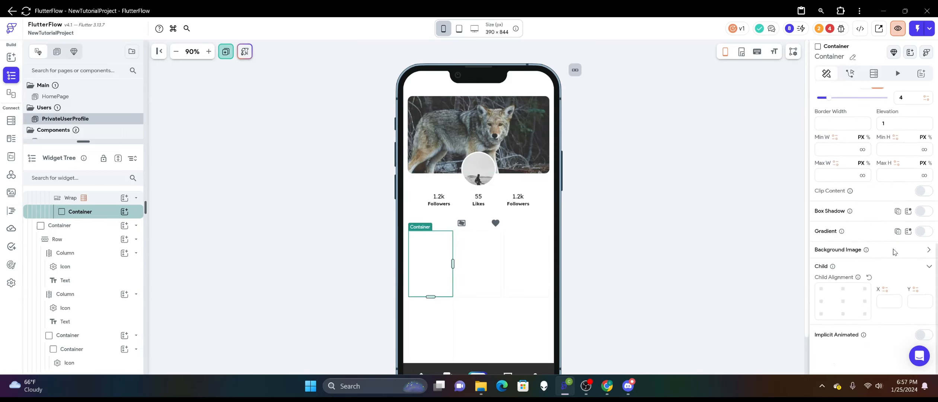
click(926, 250)
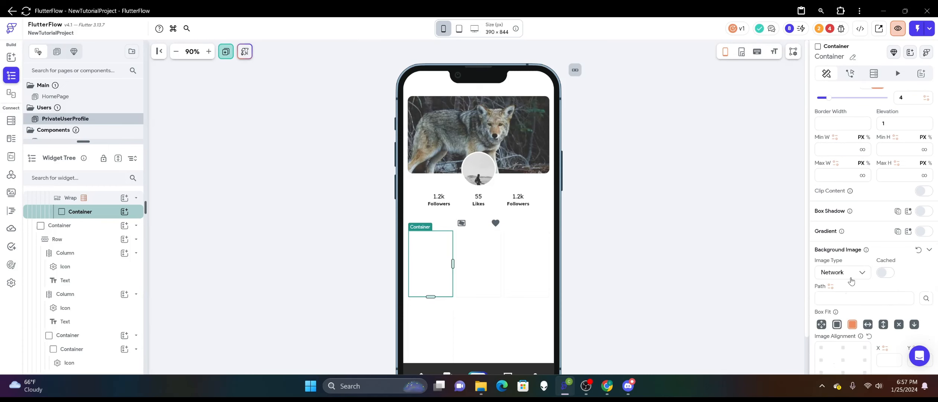
click(830, 287)
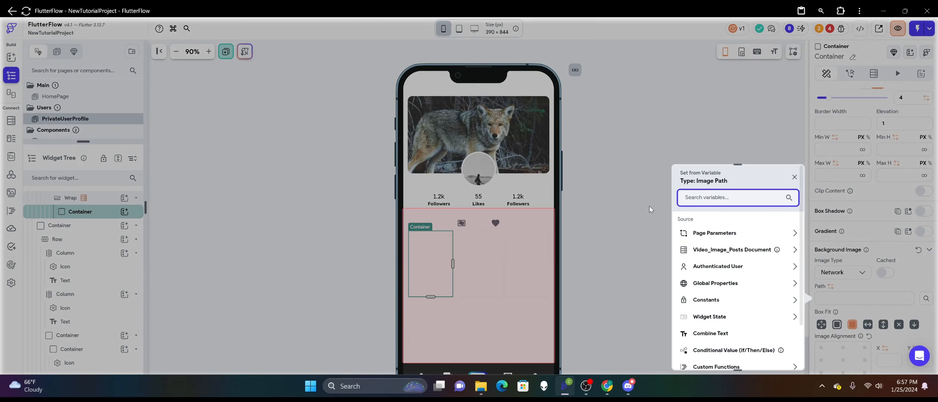
click(713, 248)
scroll(733, 261, down, 5)
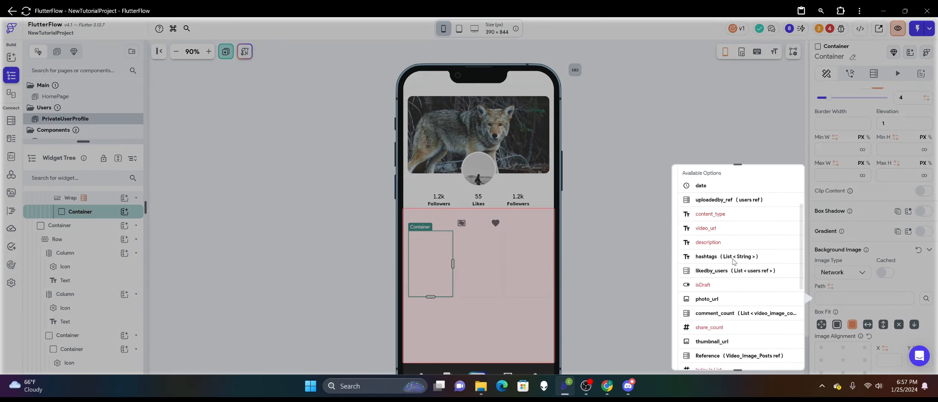
scroll(733, 261, down, 1)
click(716, 280)
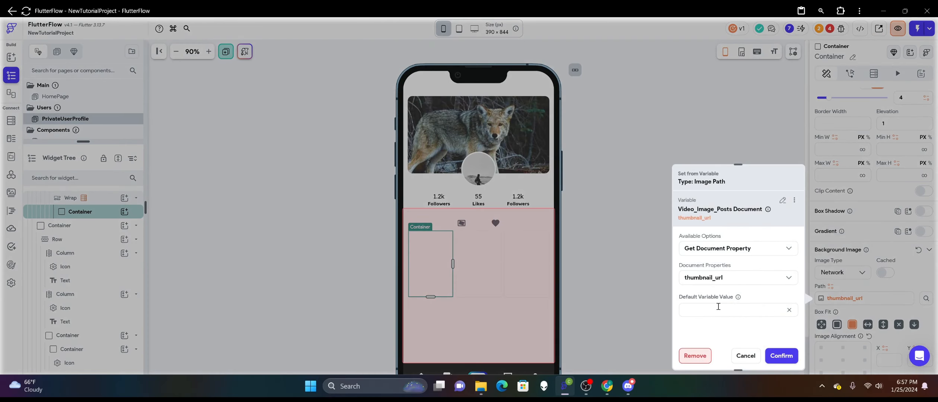
Paste the copied header image URL as the default value of the thumbnail_url variable and confirm the binding.
click(718, 306)
key(ctrl+v)
click(774, 350)
click(654, 214)
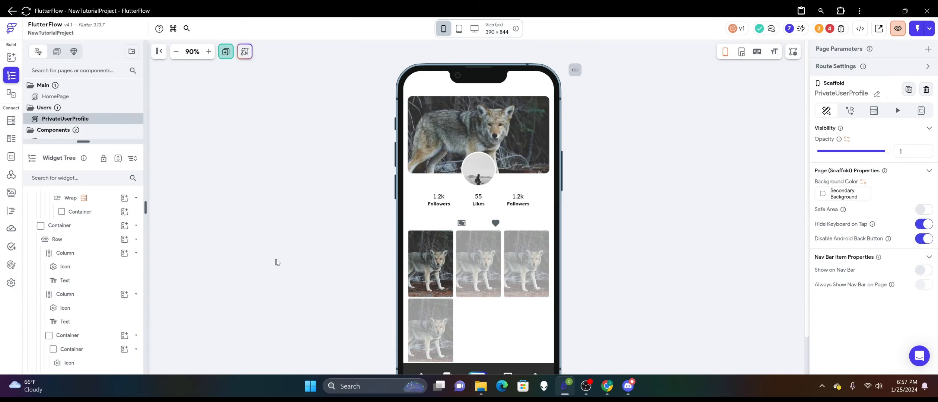
Nest the thumbnail container inside a new Stack added to the Wrap.
click(439, 268)
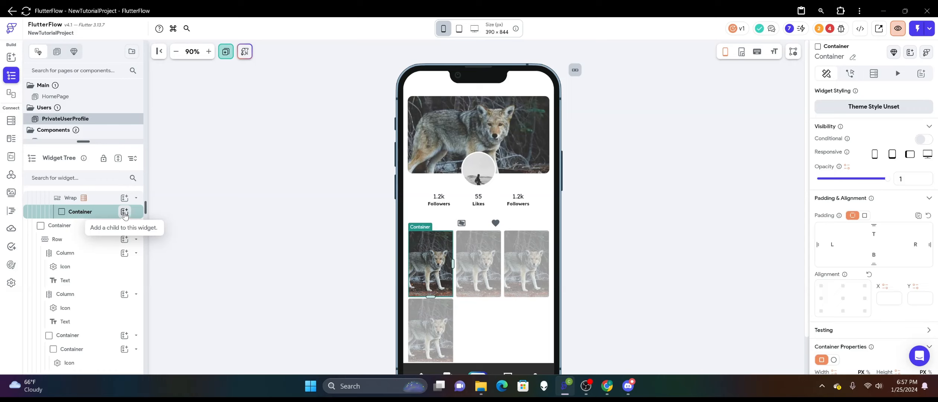
right_click(106, 211)
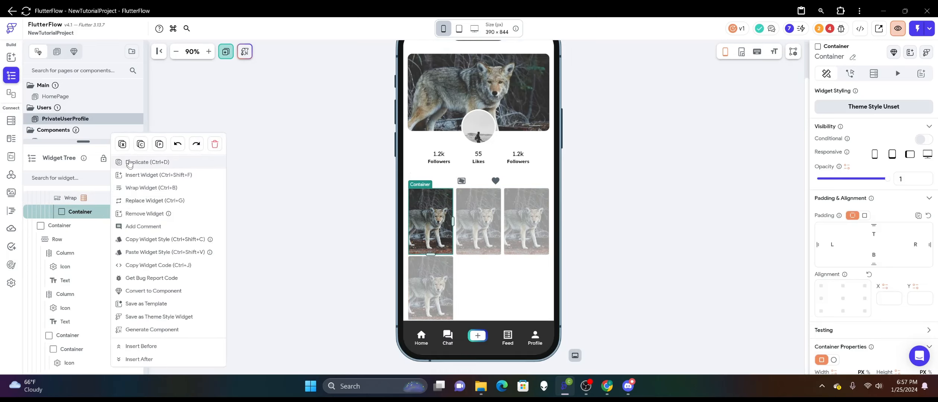
click(123, 146)
click(124, 211)
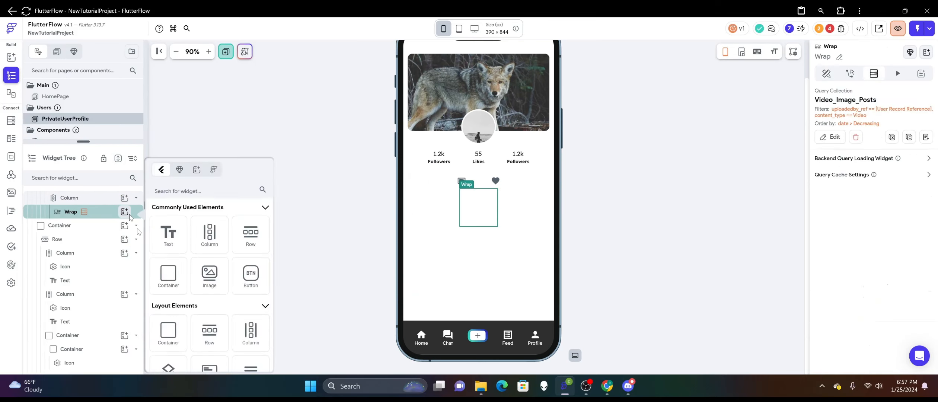
scroll(167, 290, down, 2)
click(168, 311)
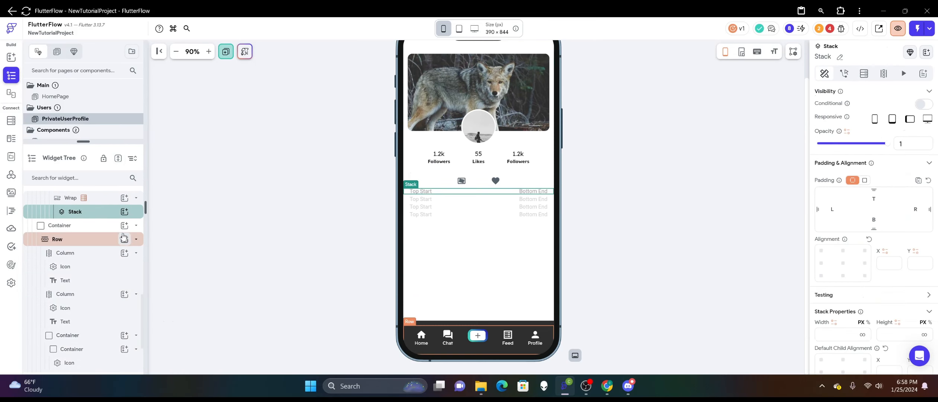
right_click(96, 211)
click(144, 170)
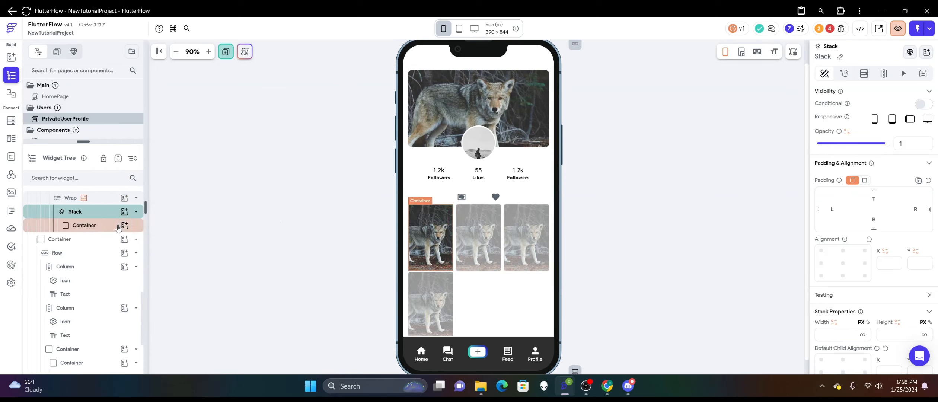
Add an Icon inside the thumbnail container and align it to the center.
click(98, 225)
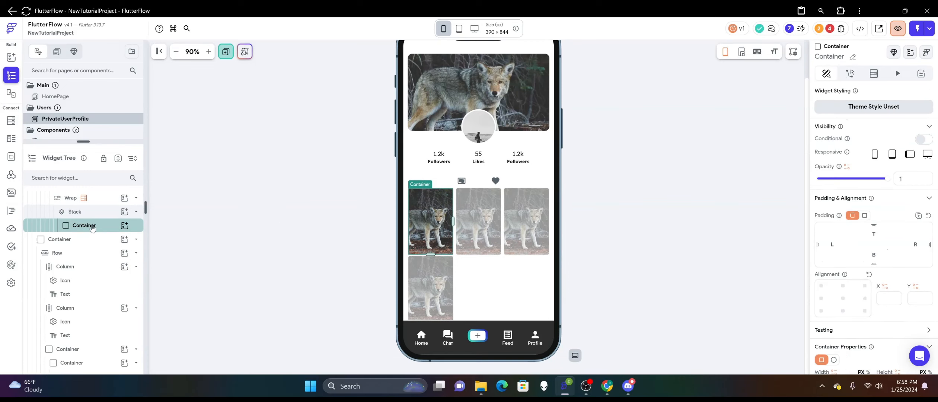
click(124, 226)
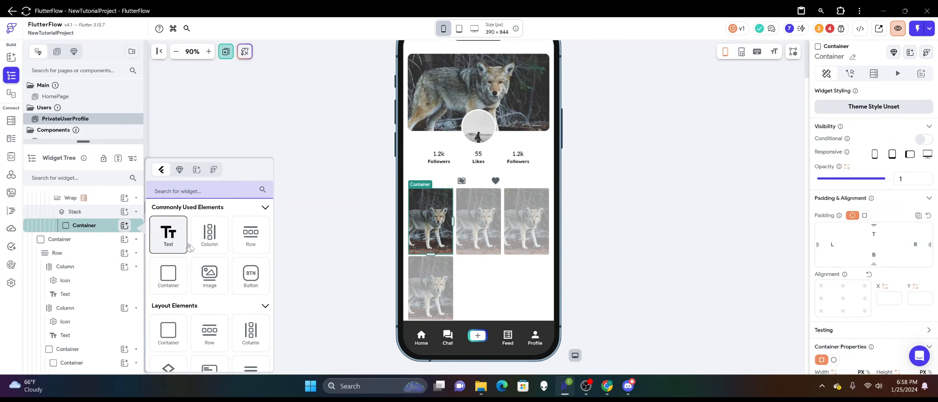
scroll(194, 251, down, 2)
scroll(194, 251, down, 5)
click(210, 230)
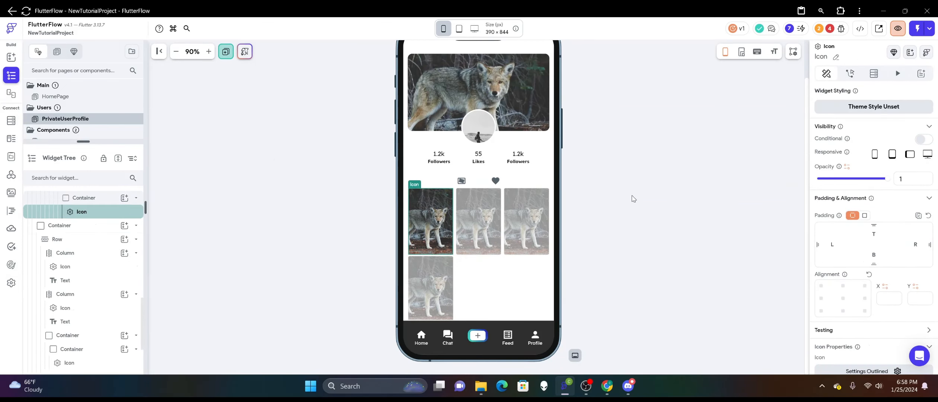
click(843, 298)
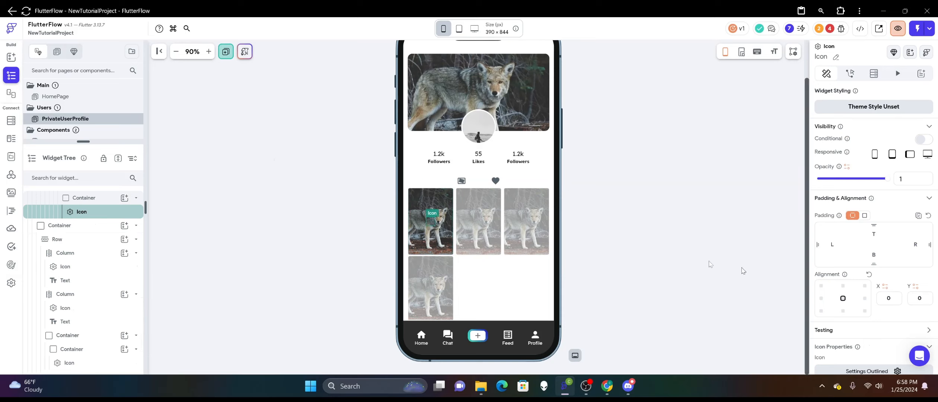
Search the icons for "play" and change the thumbnail's icon to Play Arrow Sharp.
scroll(876, 185, down, 1)
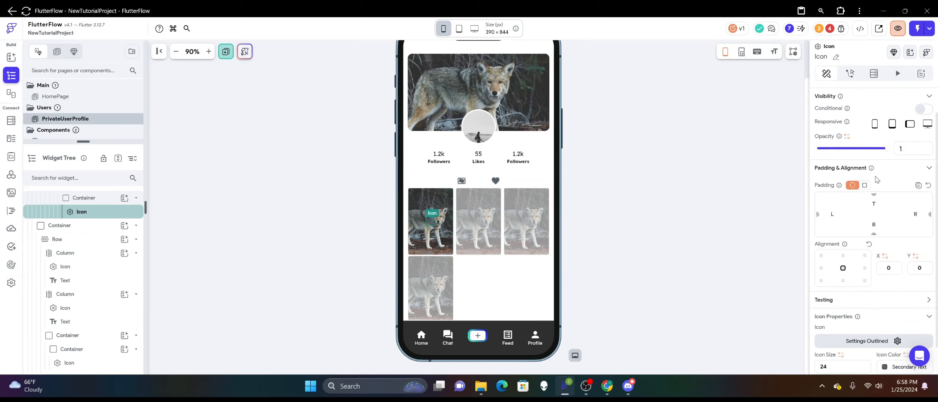
scroll(876, 185, down, 1)
click(872, 307)
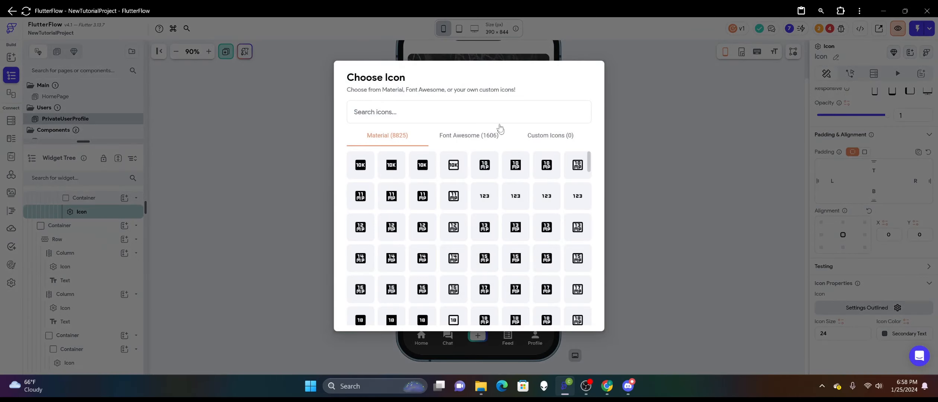
text(play)
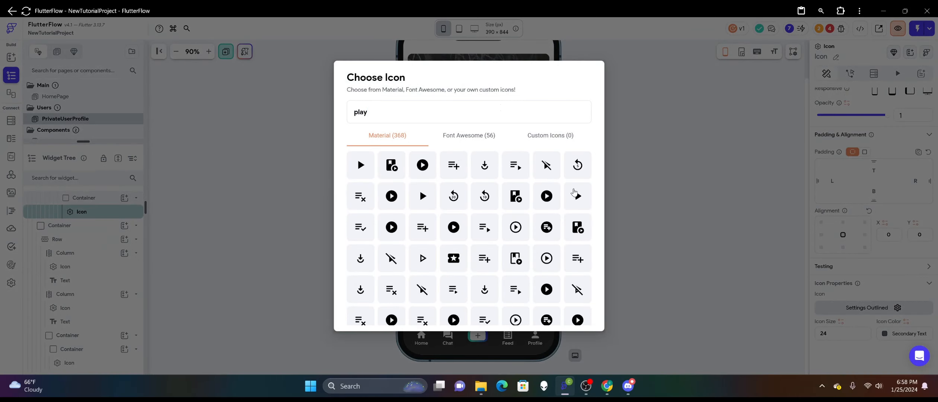
click(422, 201)
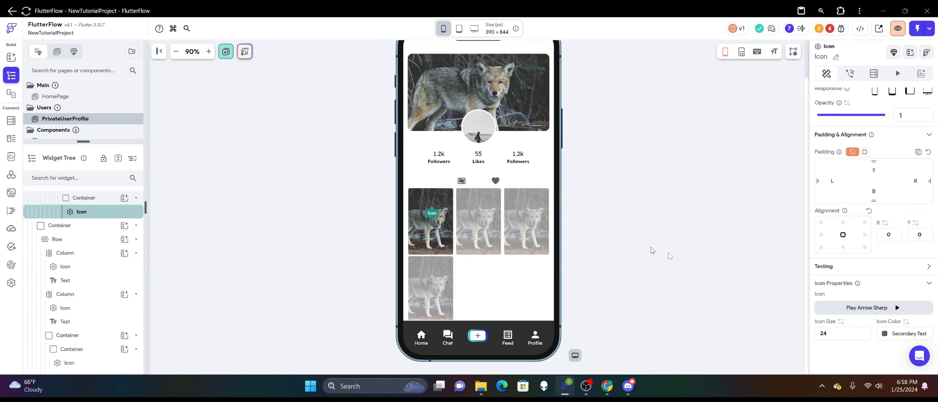
Set the play icon's size to 34 and its color to Secondary Background.
drag(852, 334, 786, 331)
text(34)
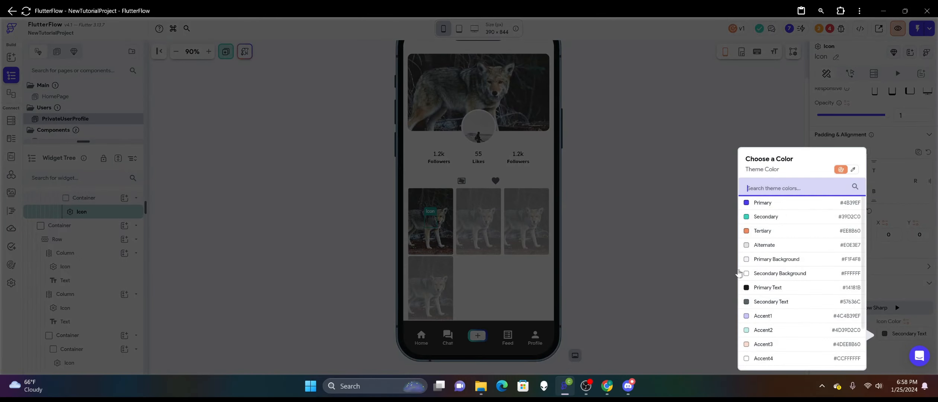
click(888, 337)
click(758, 273)
click(656, 258)
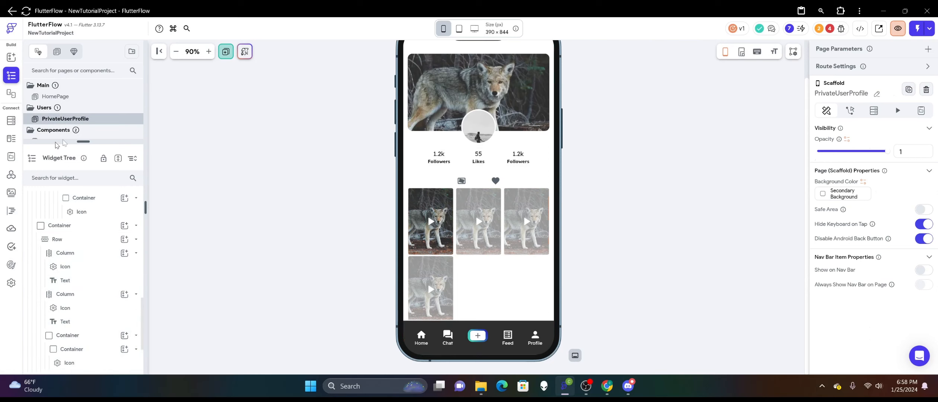
click(444, 247)
scroll(112, 230, up, 1)
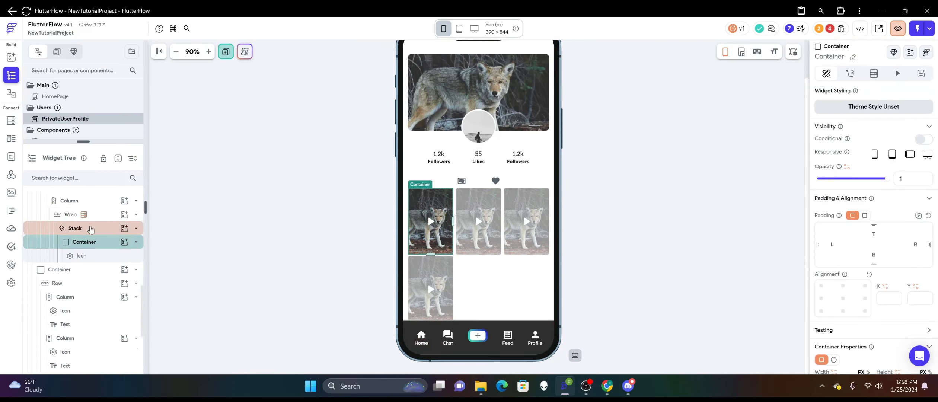
click(124, 229)
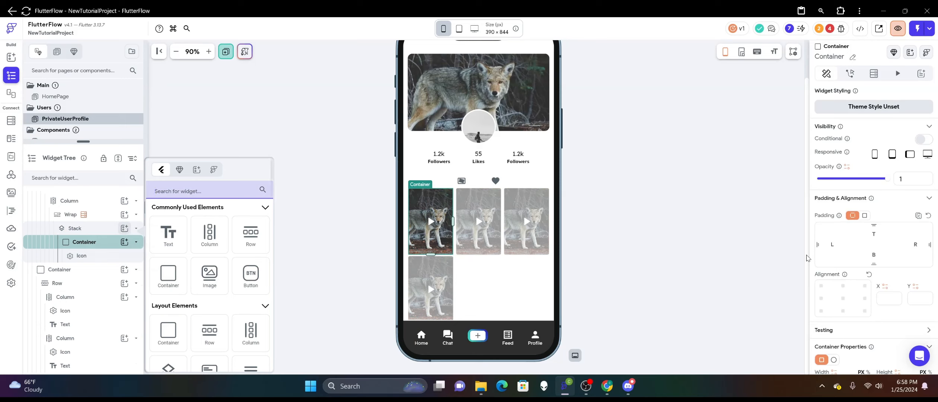
click(703, 247)
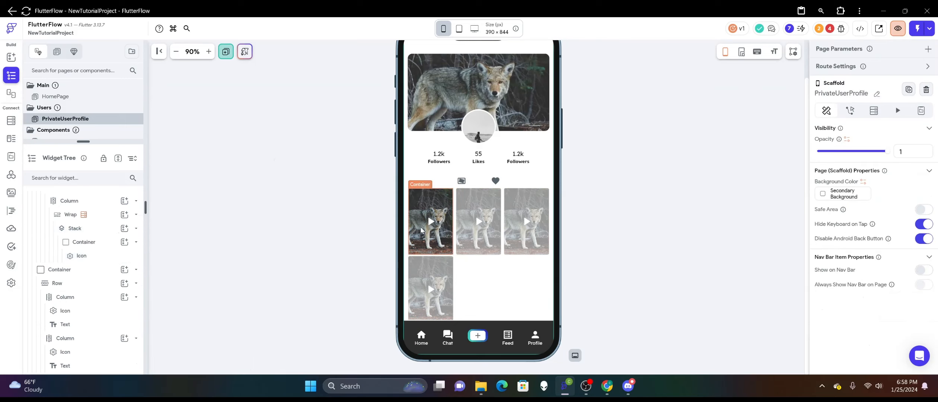
Add a new Container to the thumbnail's Stack, above the existing image container.
click(424, 229)
scroll(867, 227, down, 5)
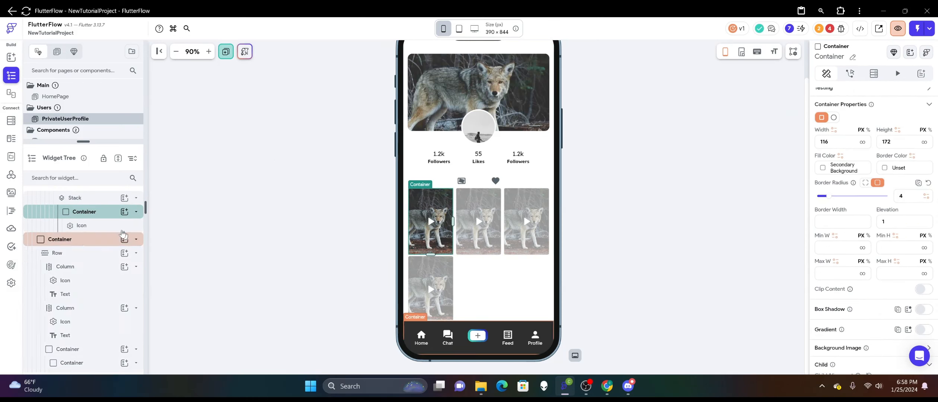
click(124, 197)
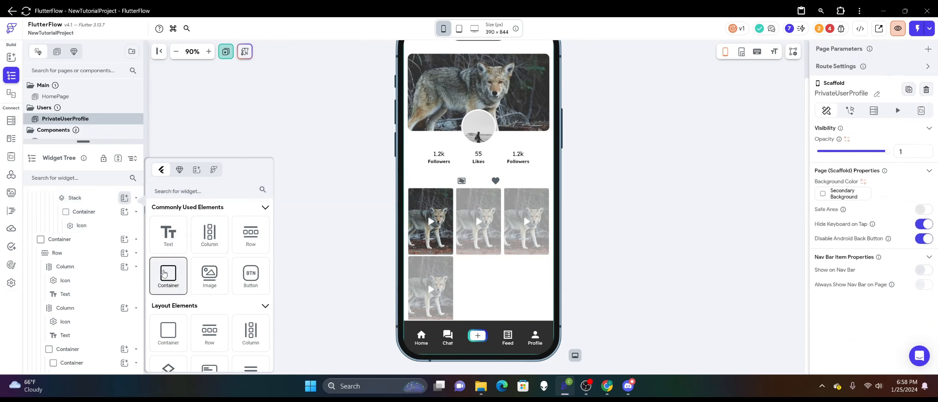
click(169, 275)
Try to set the new overlay container's width and height to infinity.
scroll(858, 237, down, 2)
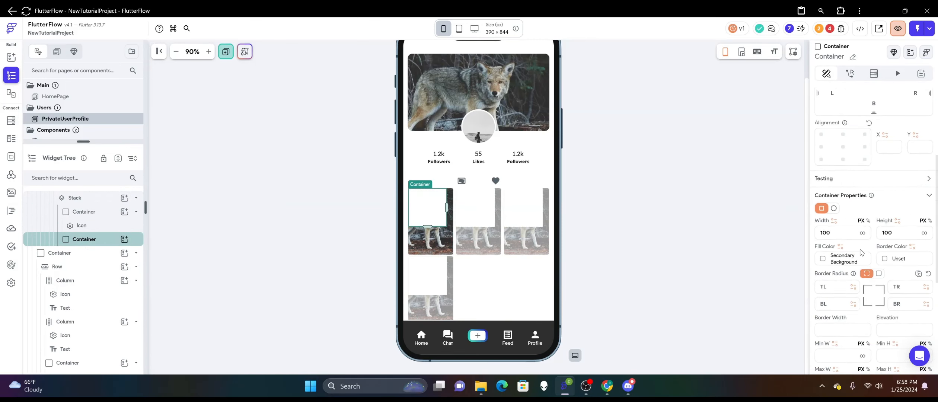
click(862, 233)
click(922, 233)
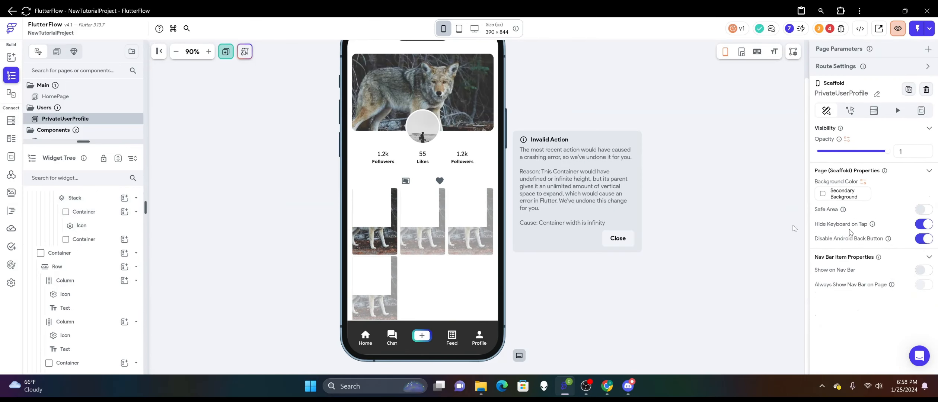
click(617, 237)
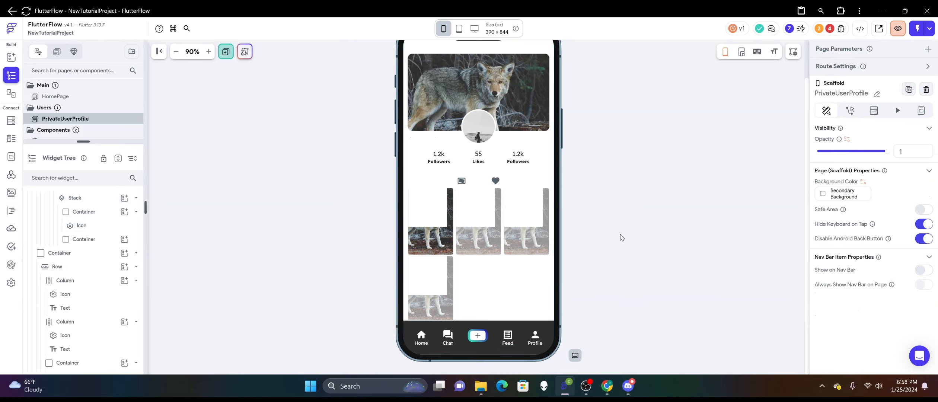
Select the thumbnail's parent Stack and set its width to 116 px and height to 172 px.
right_click(441, 233)
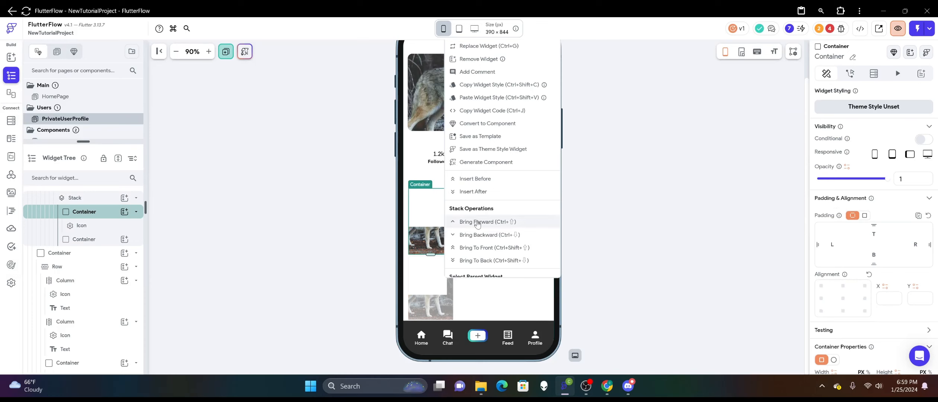
click(441, 236)
scroll(818, 235, down, 4)
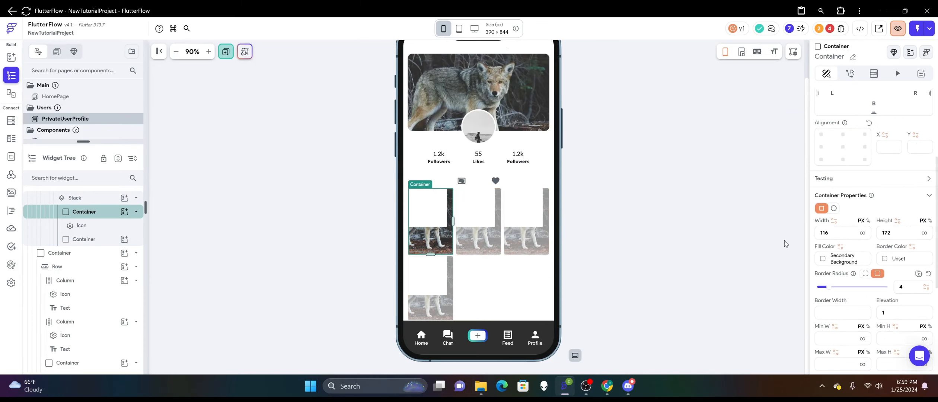
right_click(443, 239)
scroll(458, 238, down, 2)
click(475, 233)
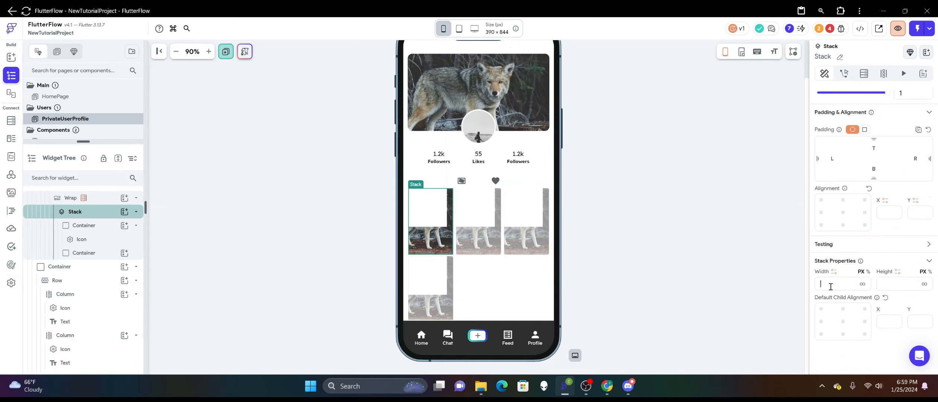
text(116)
click(899, 282)
text(172)
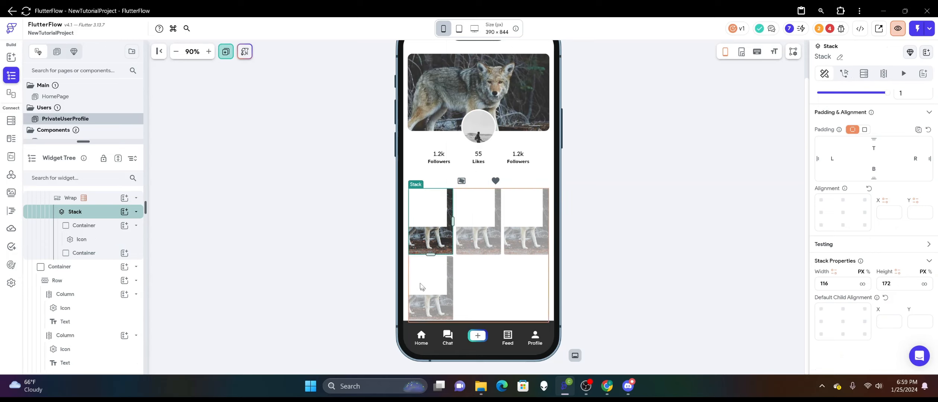
Set the overlay container's width and height to infinity so it fills the Stack.
click(417, 215)
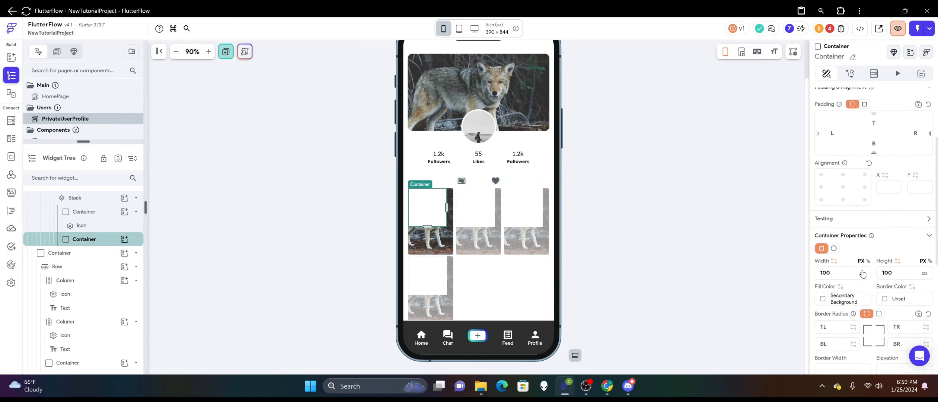
click(862, 273)
click(923, 273)
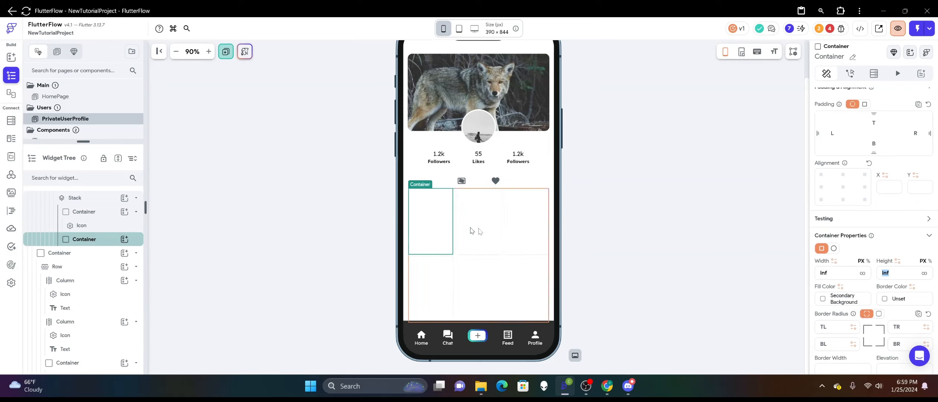
scroll(836, 231, down, 1)
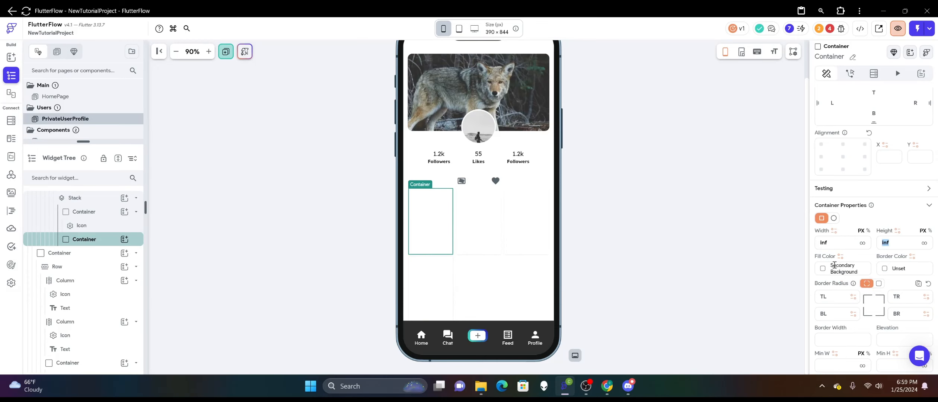
click(834, 265)
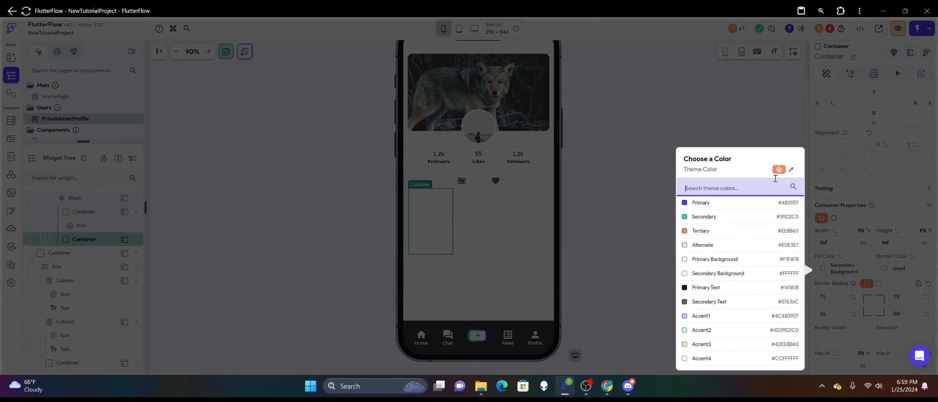
click(790, 170)
drag(729, 216, 723, 264)
click(726, 260)
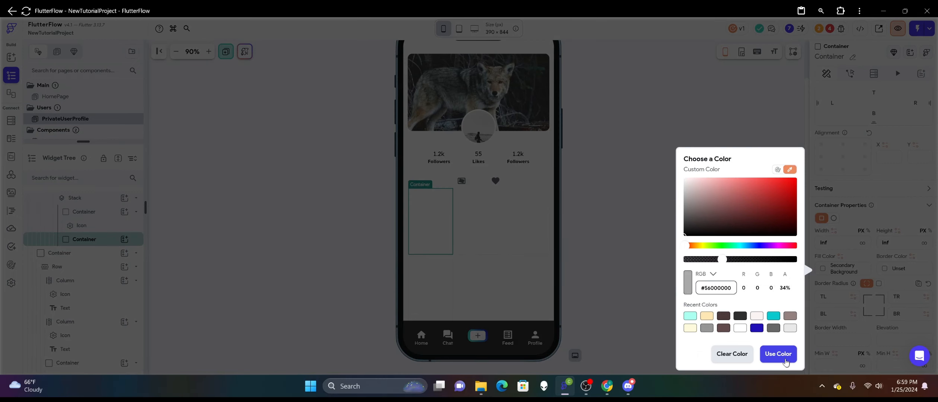
click(786, 361)
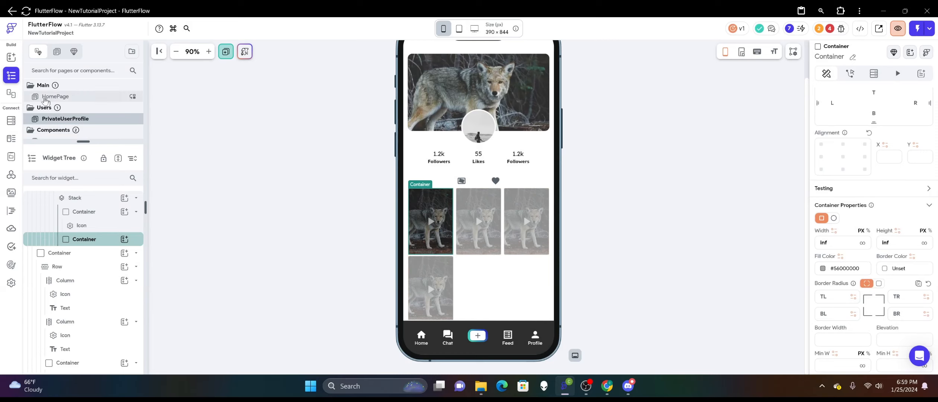
Add a Column inside the overlay container and set its main axis alignment to center.
click(11, 57)
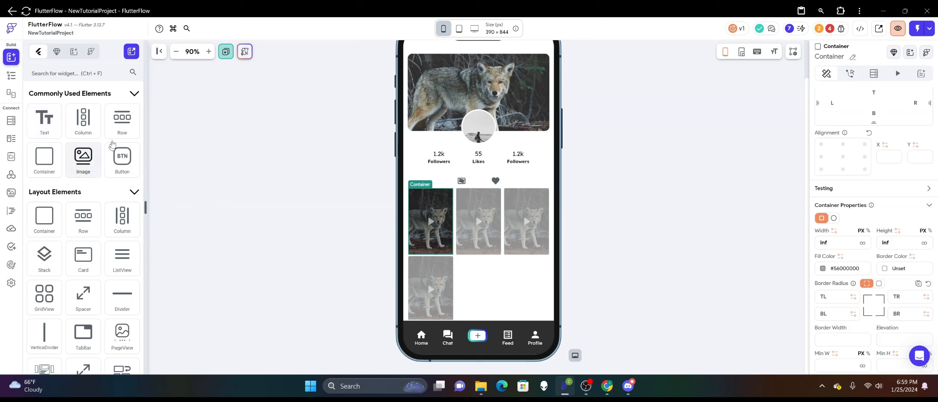
drag(83, 120, 450, 233)
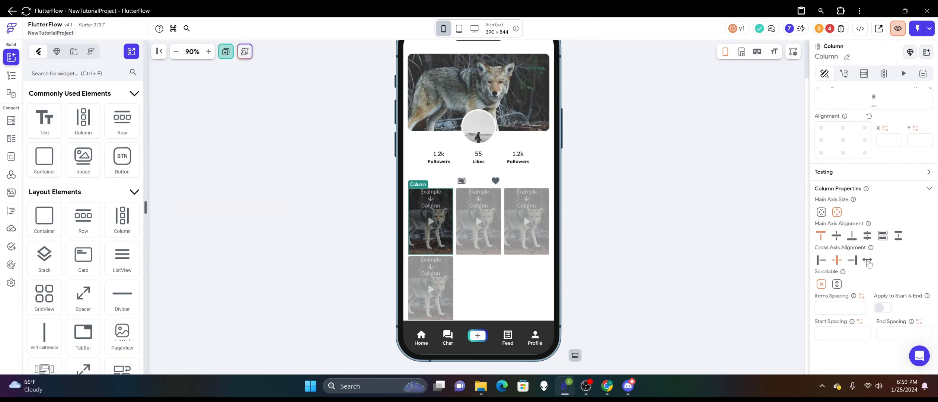
click(836, 235)
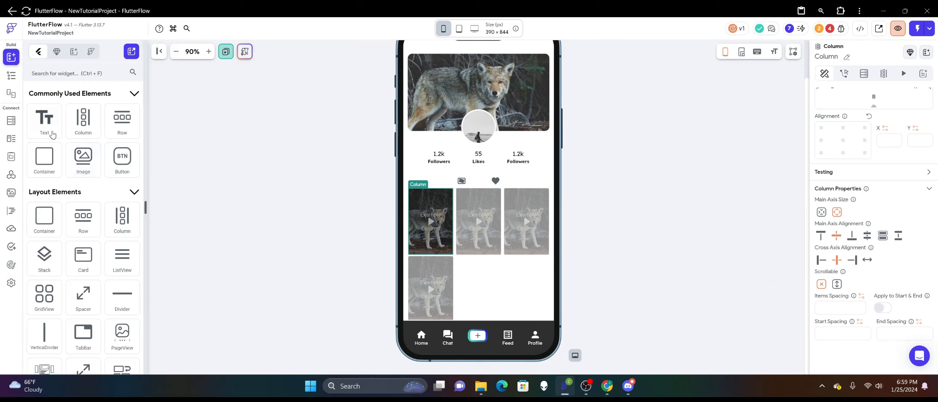
Add a Text widget to the overlay's Column and set its text color to Secondary Background.
drag(44, 123, 433, 231)
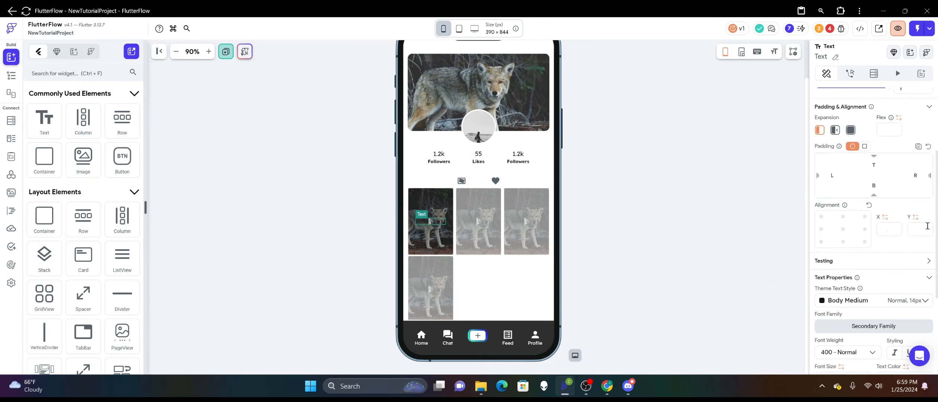
scroll(894, 255, down, 3)
click(900, 258)
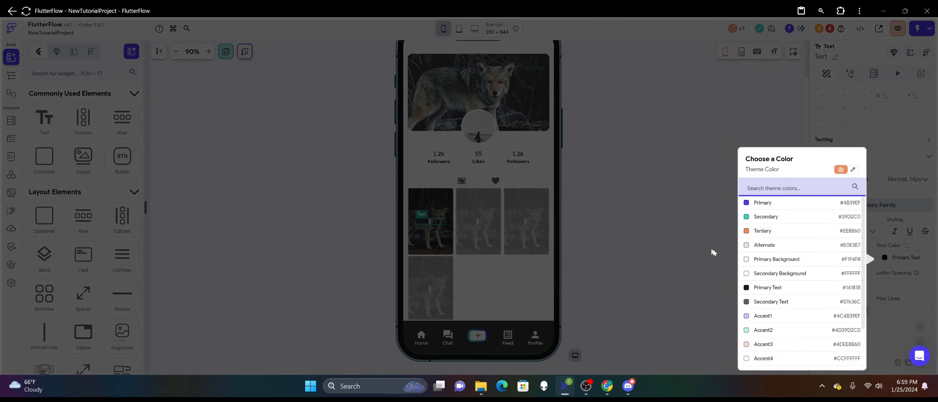
click(746, 275)
Change the overlay text to "Processing" and set its font size to 12.
scroll(876, 161, up, 5)
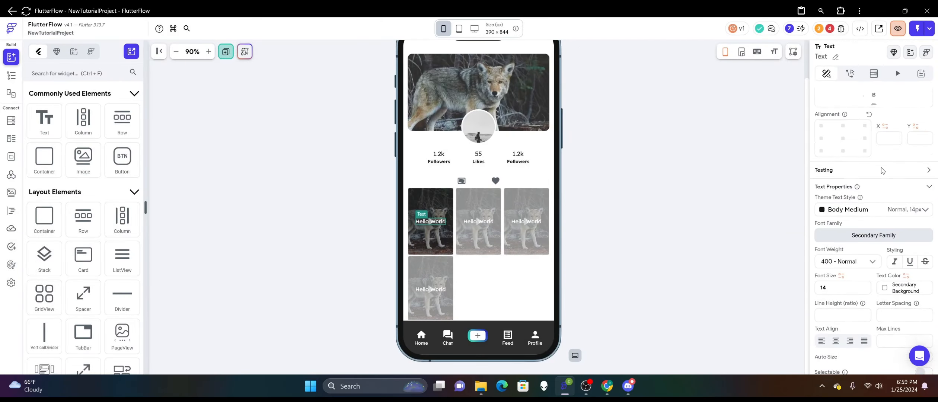
drag(863, 136, 804, 140)
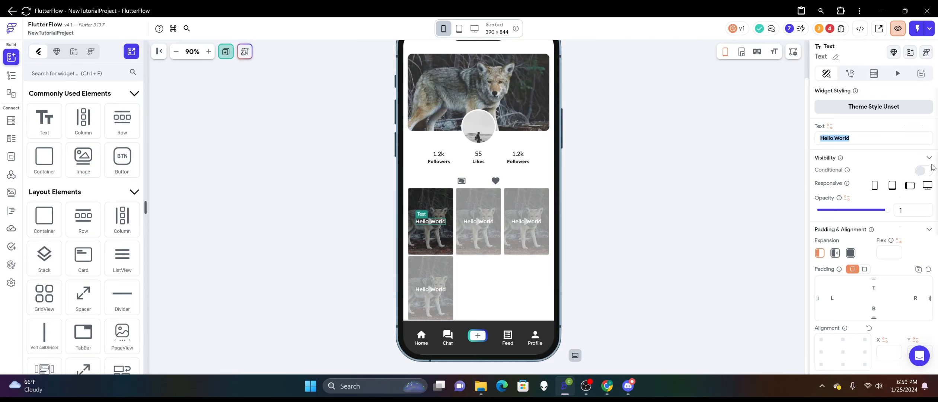
text(Processing)
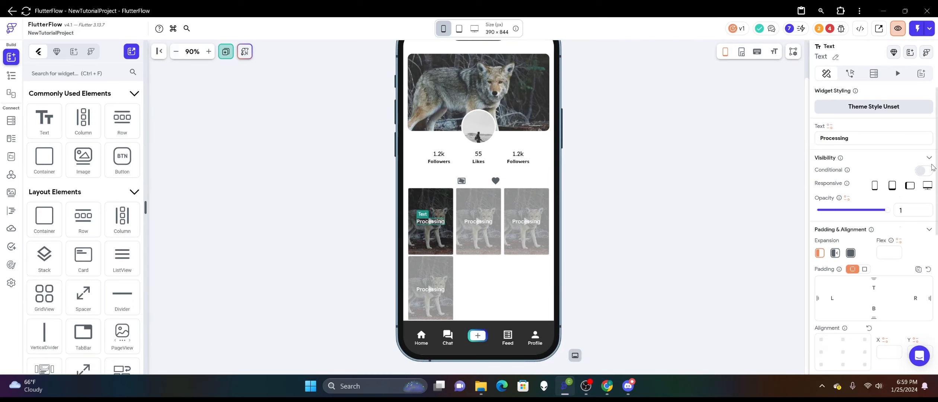
scroll(844, 222, down, 5)
double_click(841, 235)
text(12)
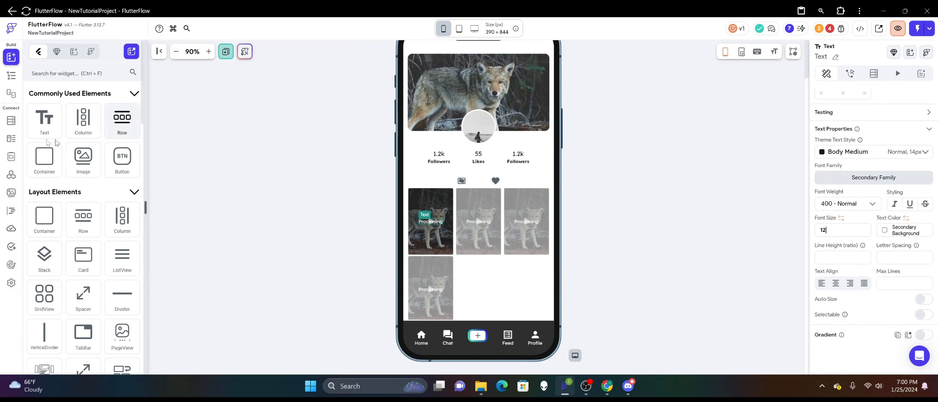
Add a Divider below the Processing text in the Column and set its width to 30.
scroll(82, 134, down, 1)
drag(132, 272, 434, 234)
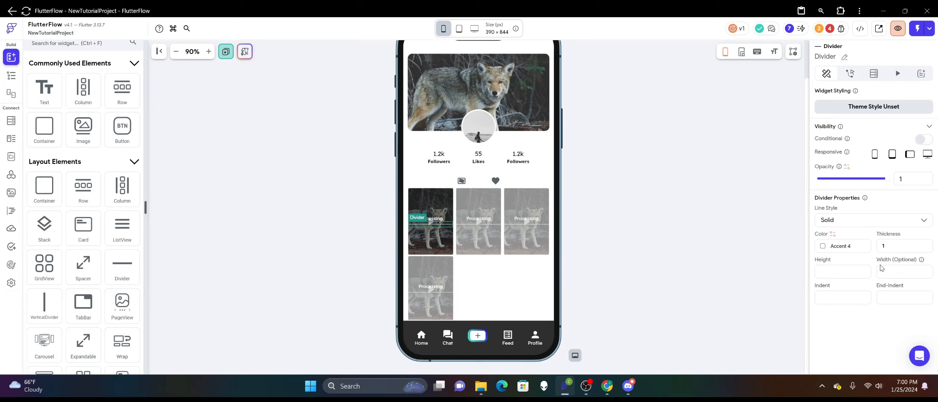
text(30)
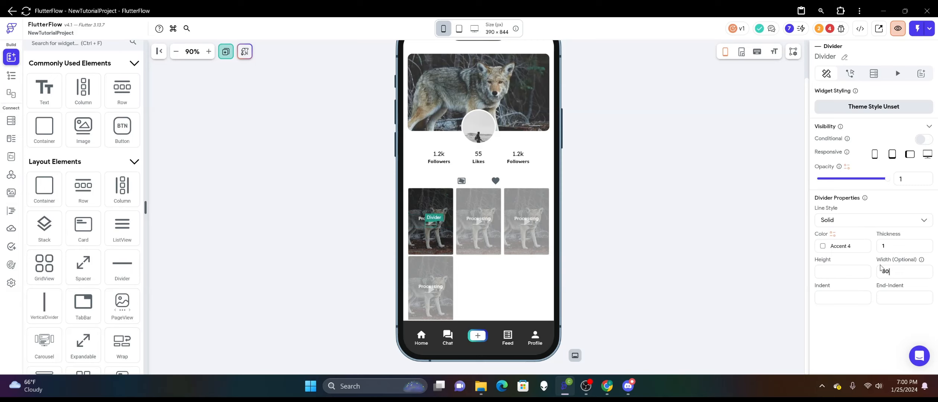
click(687, 190)
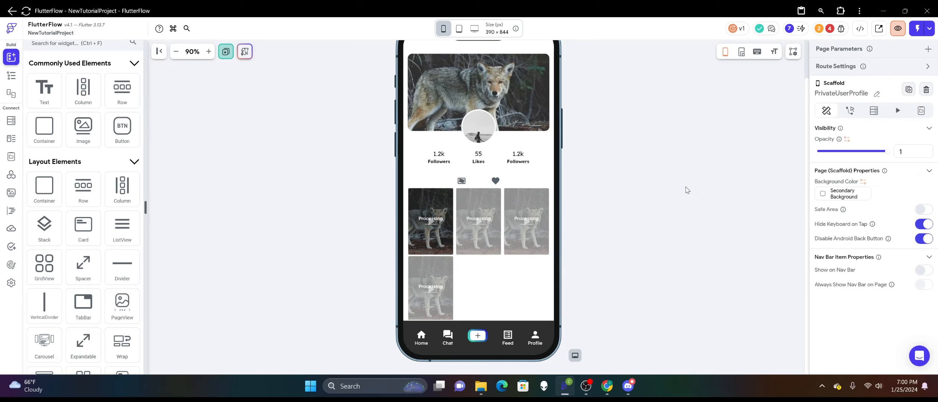
Enable conditional visibility on the overlay container, bound to the isDraft field of the Video_Image_Posts document.
click(435, 238)
right_click(427, 234)
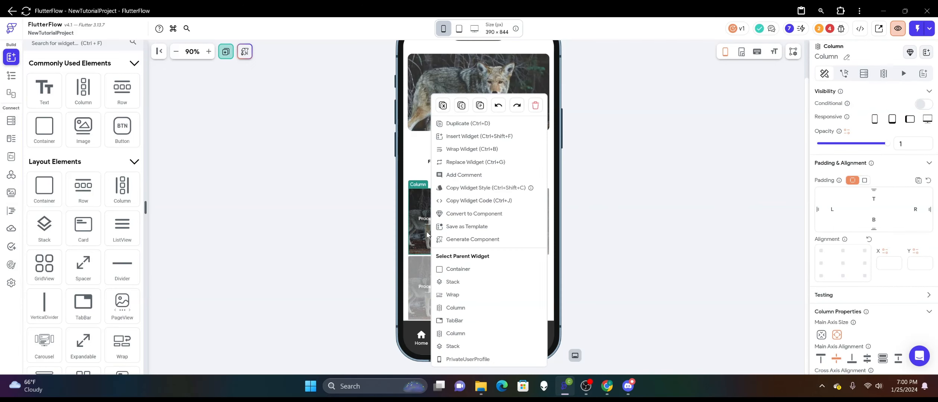
click(451, 326)
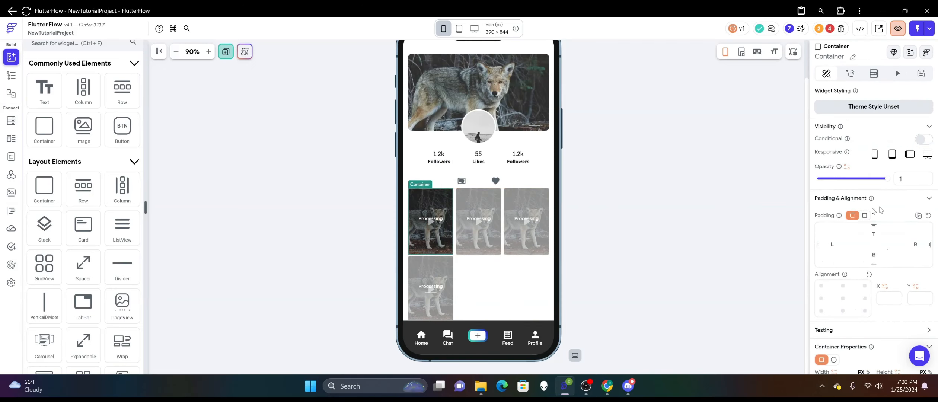
scroll(860, 212, down, 5)
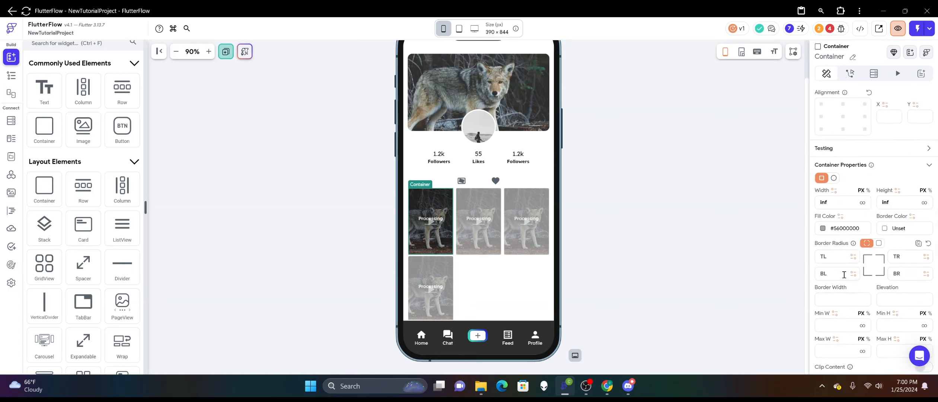
scroll(859, 214, up, 5)
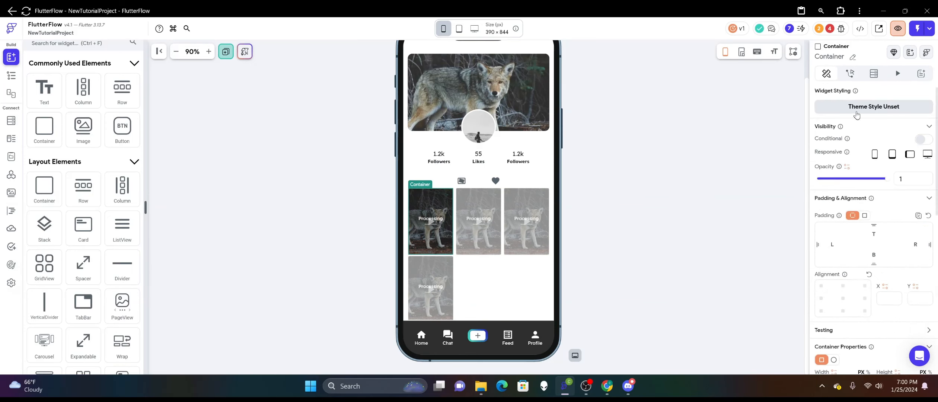
click(917, 140)
click(861, 155)
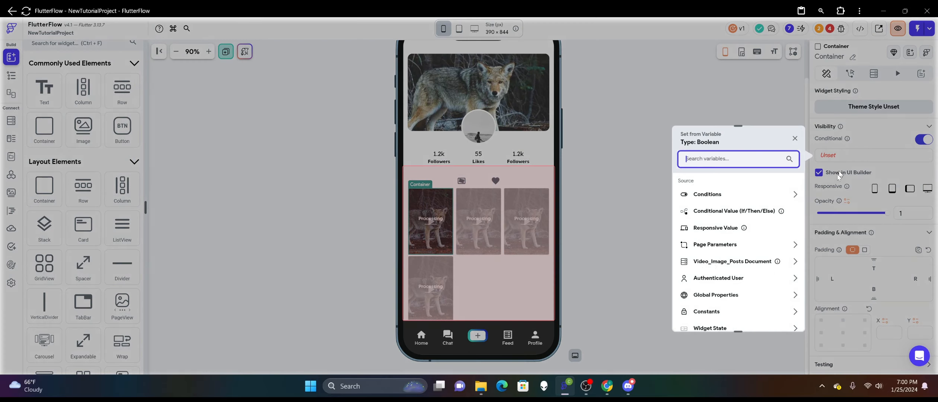
click(720, 261)
scroll(728, 259, down, 3)
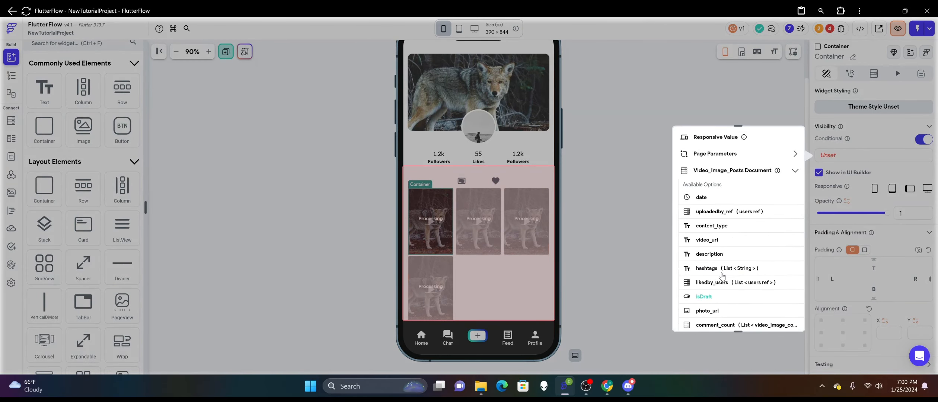
scroll(720, 276, down, 1)
click(709, 265)
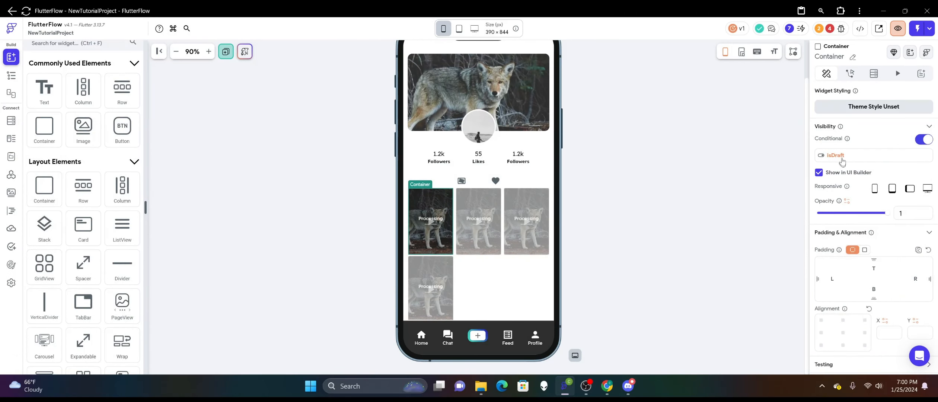
click(842, 158)
click(749, 100)
click(697, 209)
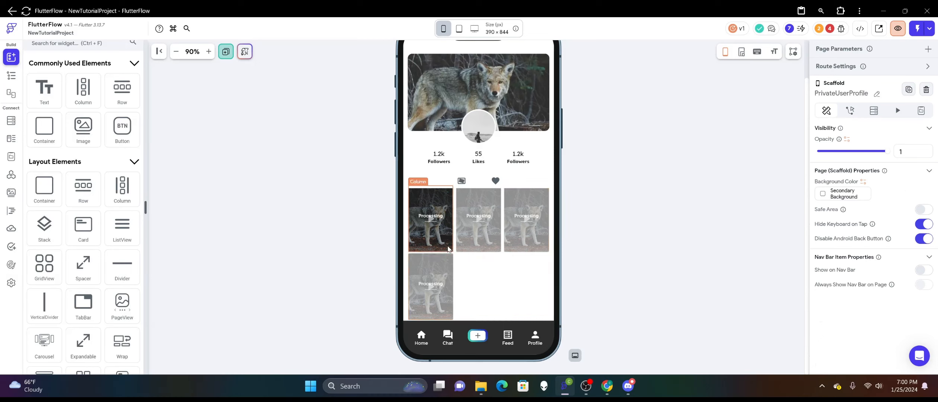
Change the first tab's icon in the TabBar to video_collection.
scroll(488, 269, up, 2)
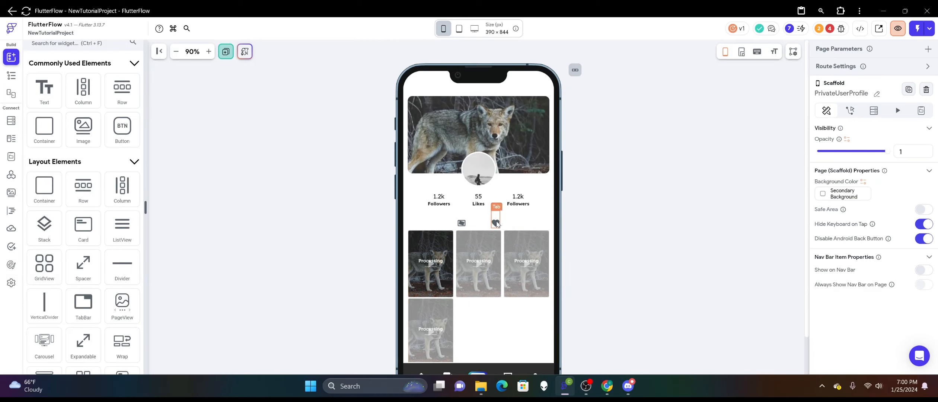
click(464, 225)
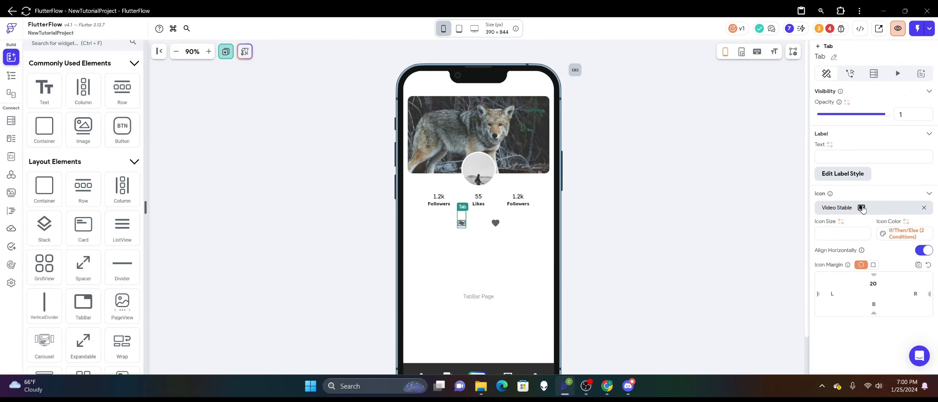
click(862, 209)
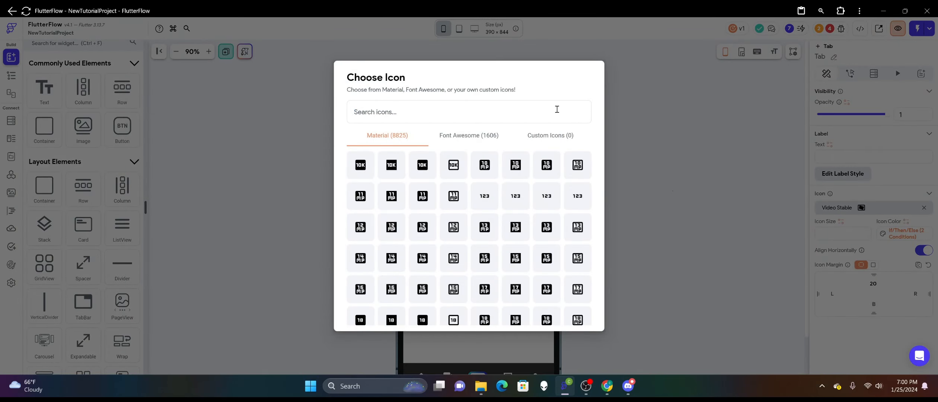
text(video)
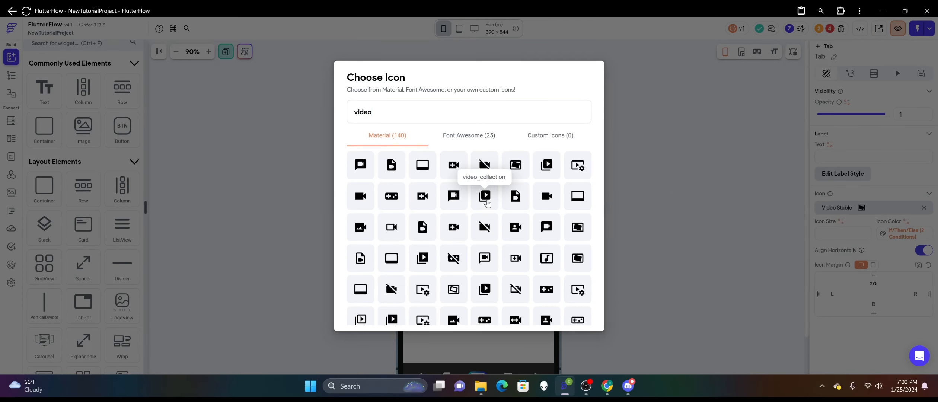
click(485, 197)
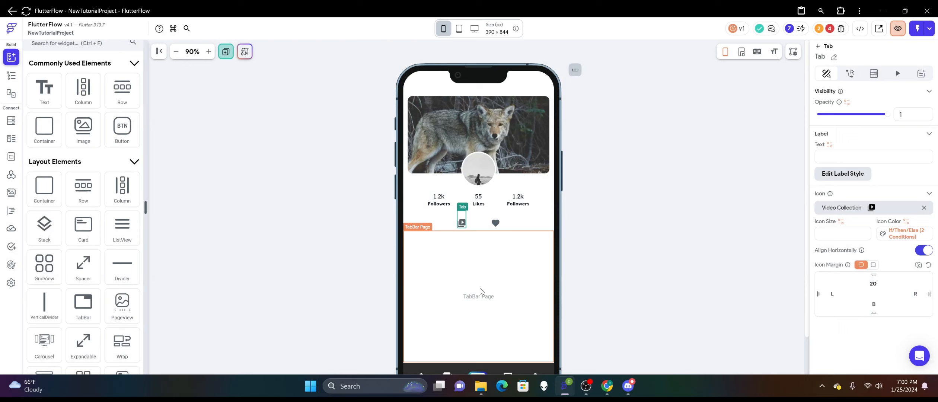
Copy the Column holding the thumbnail Wrap from the heart tab and paste it into the first tab's empty TabBar page.
click(495, 224)
click(461, 226)
click(496, 223)
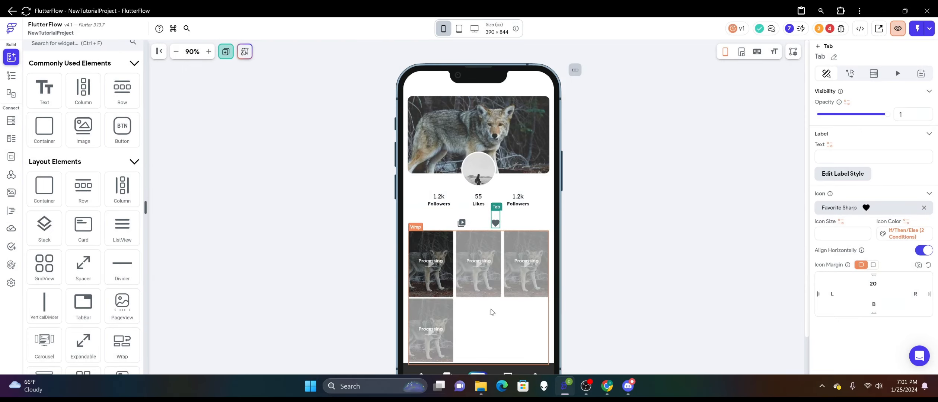
click(490, 309)
right_click(491, 310)
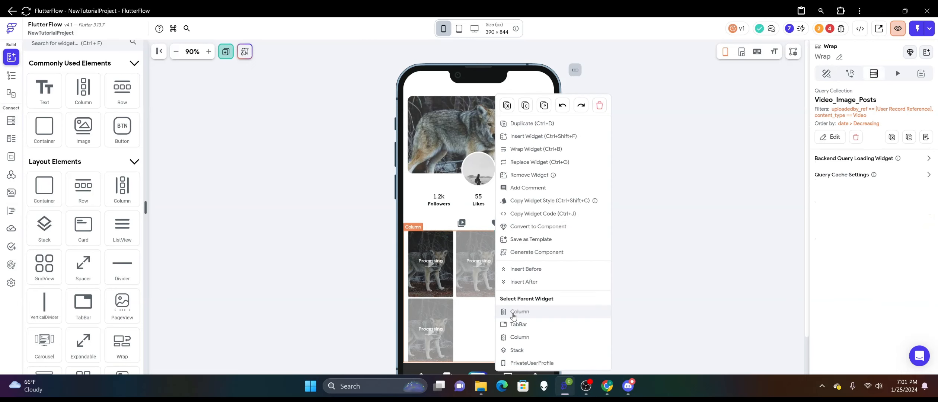
click(512, 309)
click(544, 145)
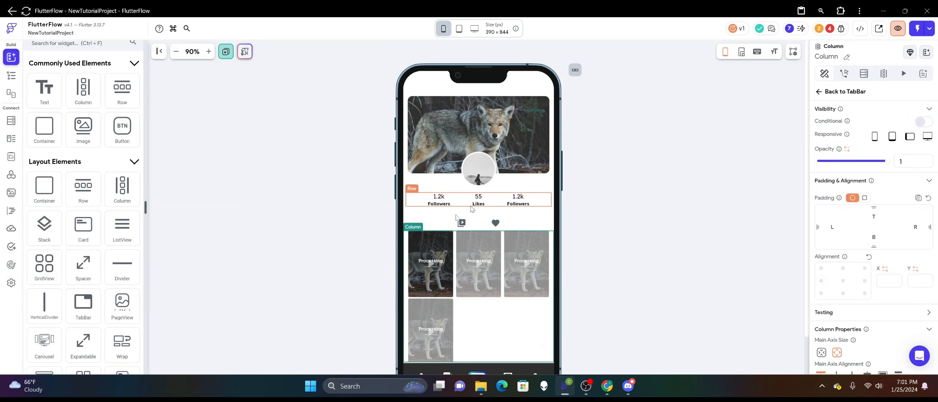
click(461, 223)
right_click(481, 265)
click(533, 144)
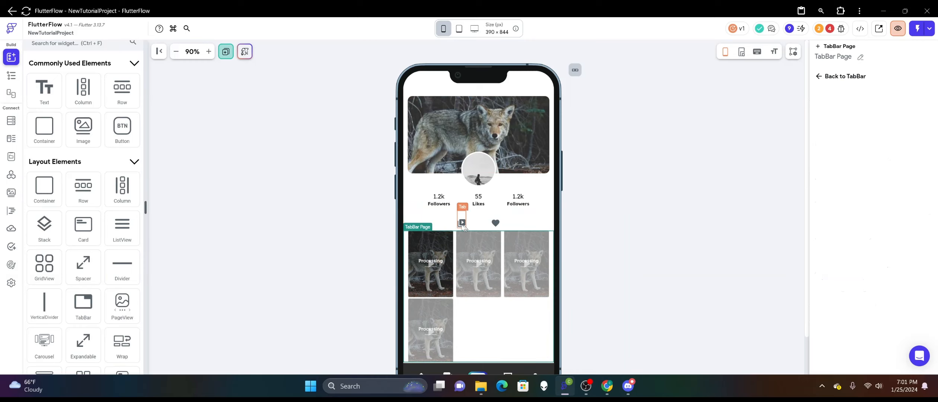
click(675, 218)
click(462, 222)
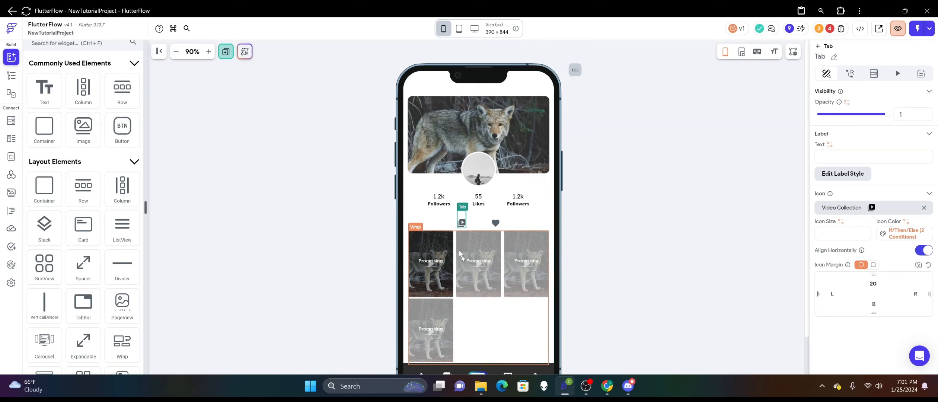
Search the icons for "photo" and change the heart tab's icon to Photo Library Sharp.
click(496, 223)
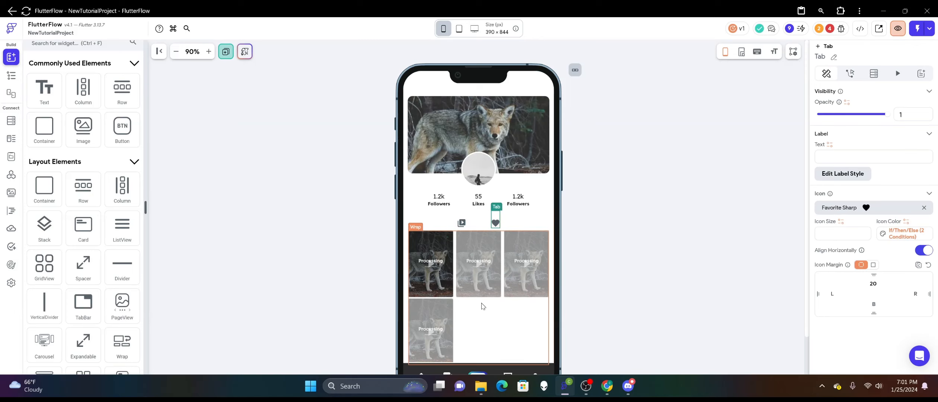
click(844, 211)
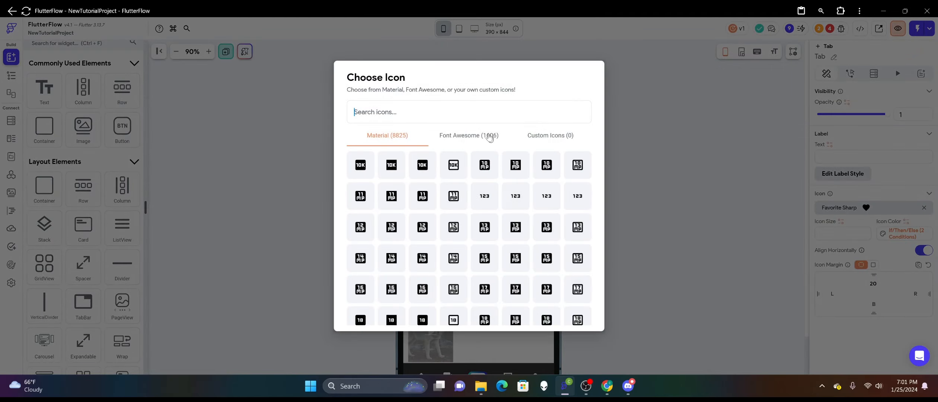
text(image)
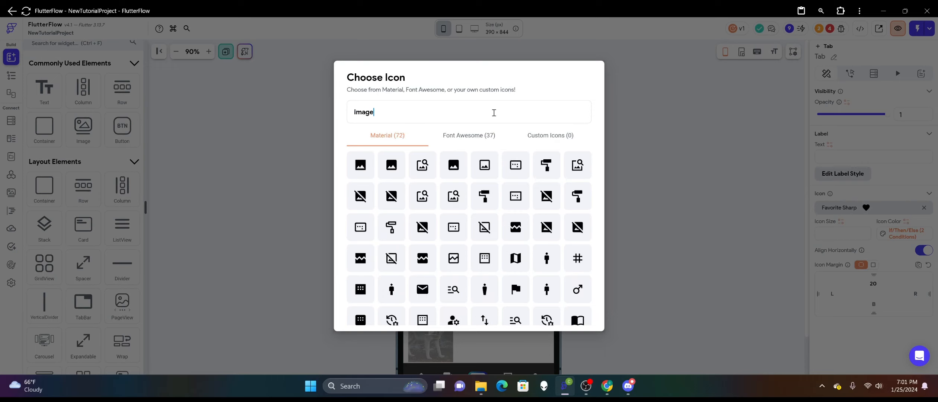
key(BackSpace)
key(BackSpace)
key(BackSpace)
key(BackSpace)
key(BackSpace)
text(photo)
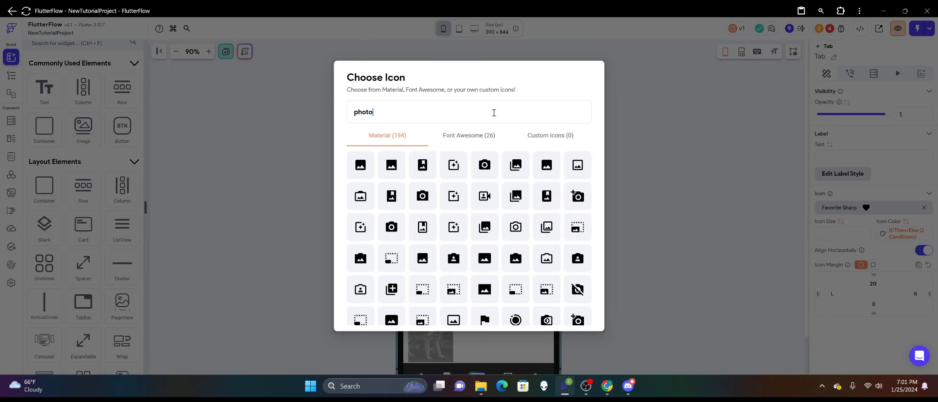
click(507, 197)
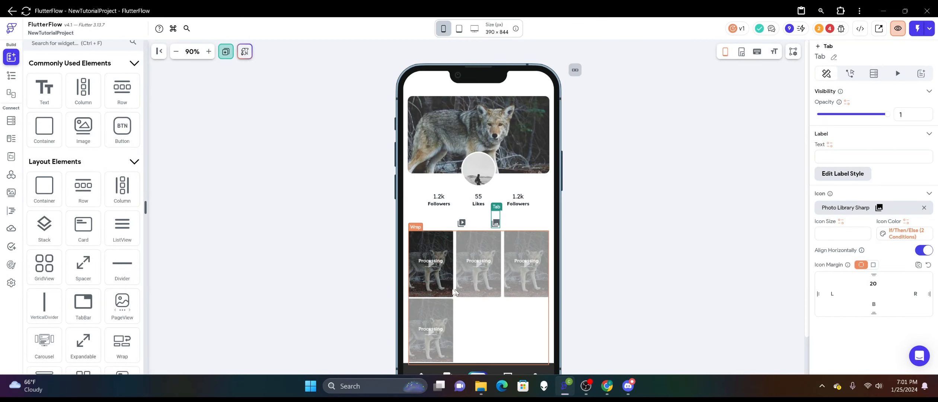
Delete the Processing Column and its isDraft overlay Container from the thumbnail Stack in the photo tab.
click(443, 287)
right_click(443, 286)
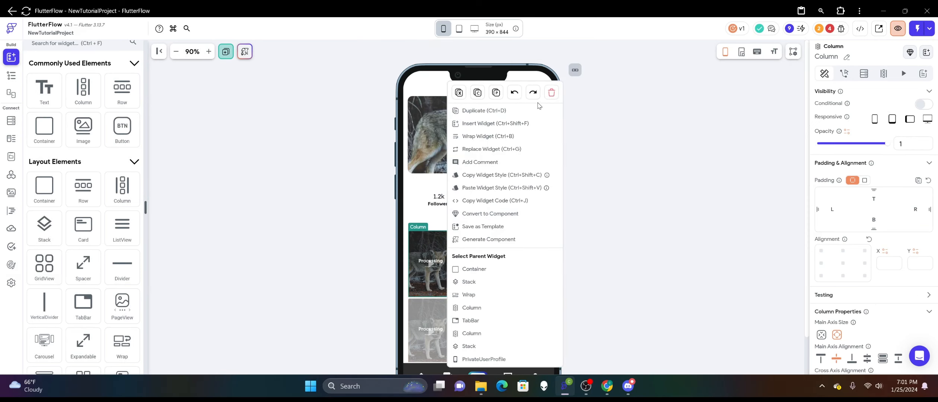
click(474, 269)
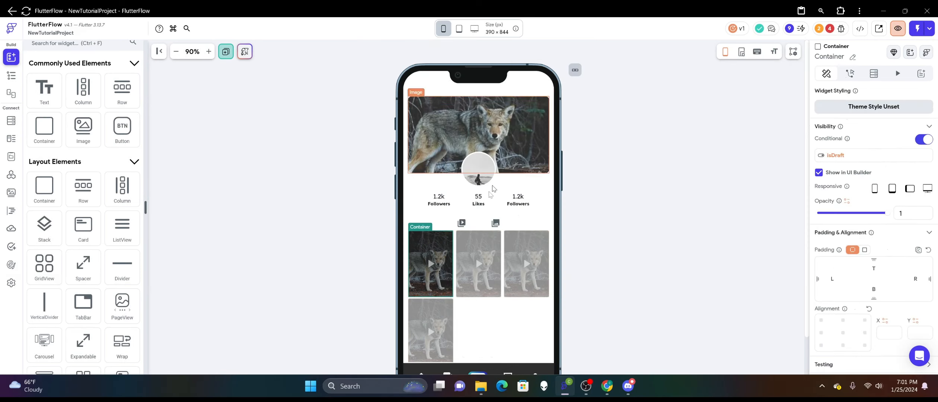
right_click(442, 263)
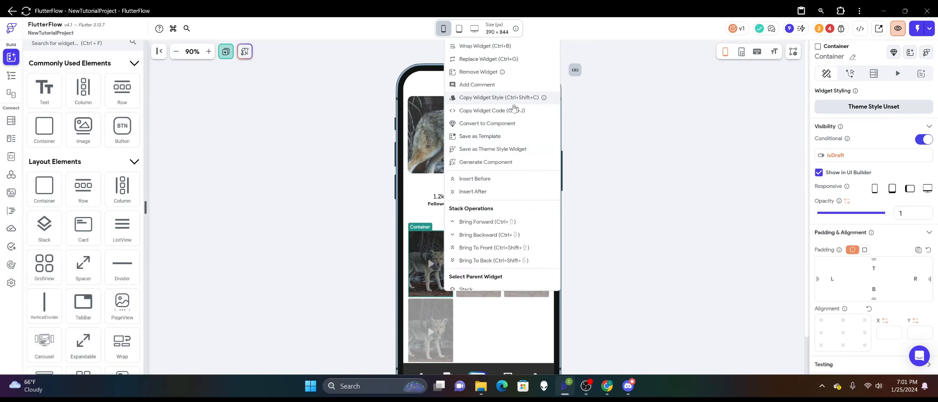
click(419, 280)
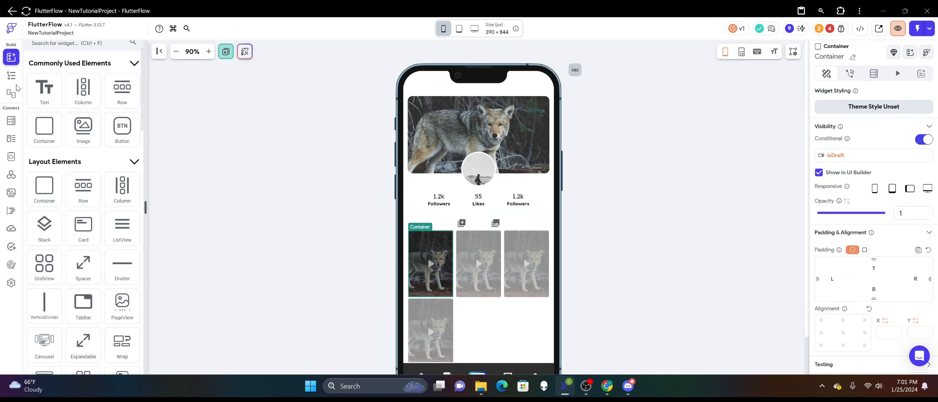
click(11, 76)
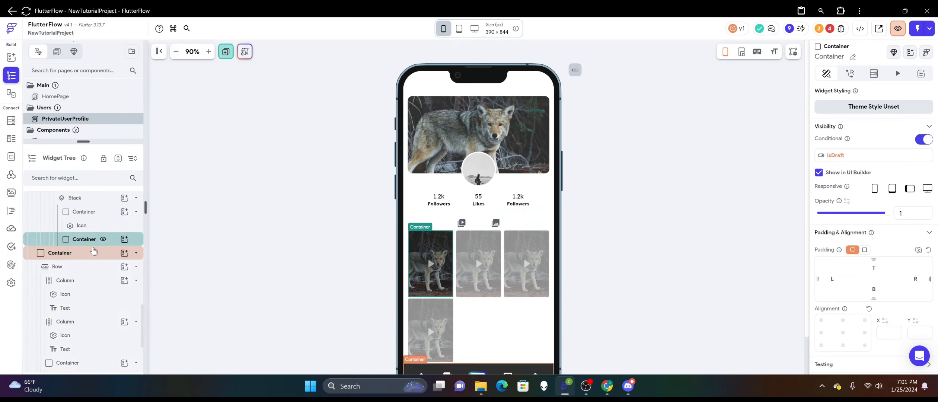
right_click(89, 240)
click(201, 158)
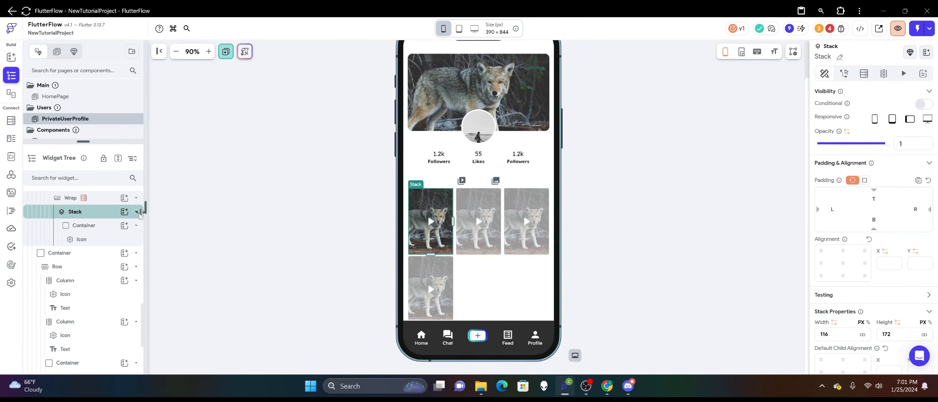
Delete the play Icon from the photo tab's thumbnail Stack.
click(98, 241)
right_click(98, 242)
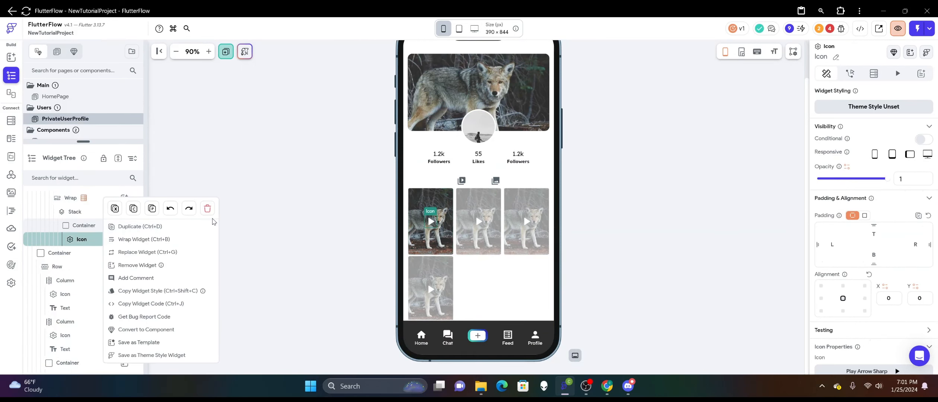
click(211, 207)
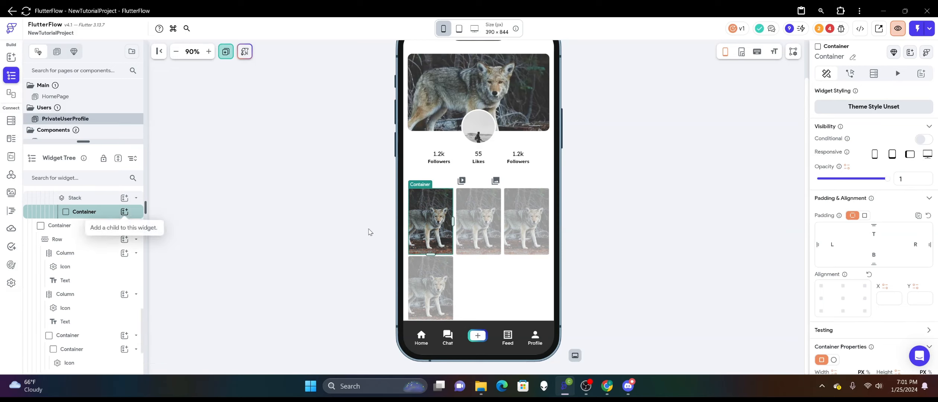
click(370, 231)
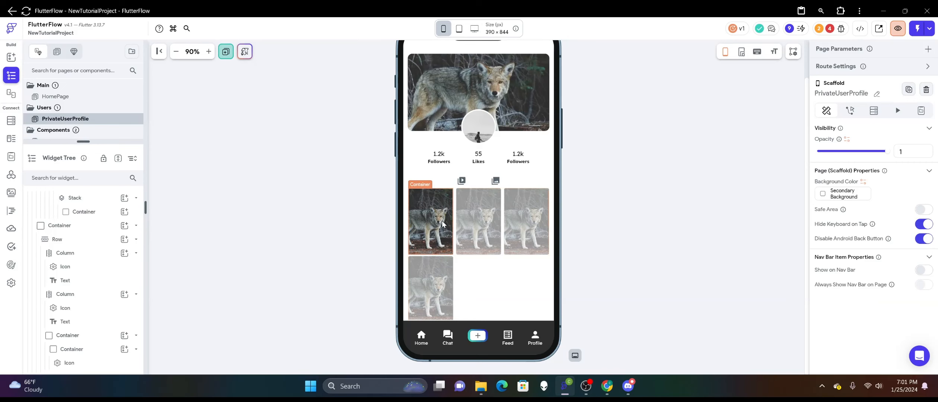
Set the content_type filter value to Photo in the Video_Image_Posts query of the photo tab's Wrap.
click(496, 294)
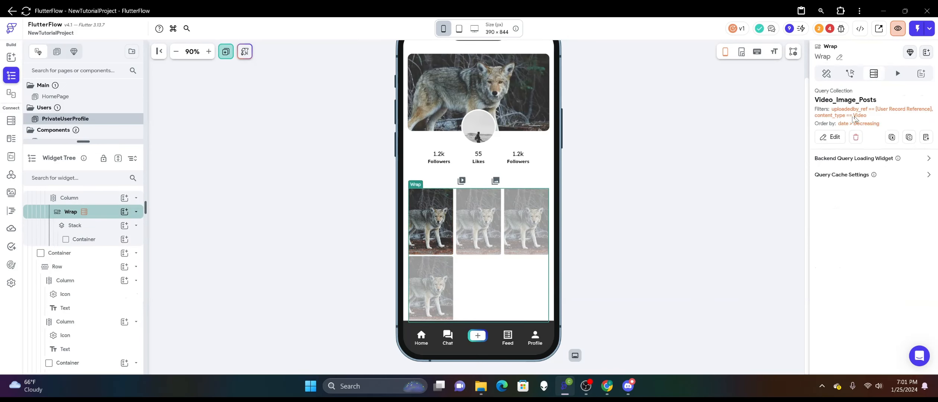
click(821, 138)
scroll(713, 238, down, 2)
click(714, 233)
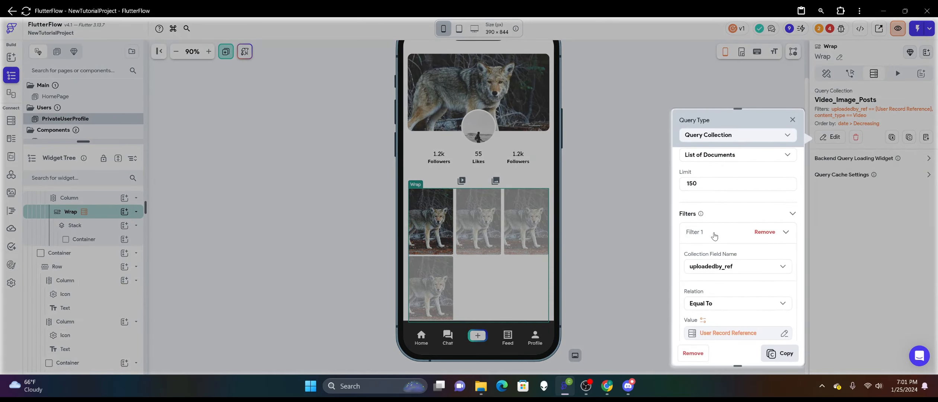
click(713, 232)
click(714, 256)
scroll(716, 256, down, 2)
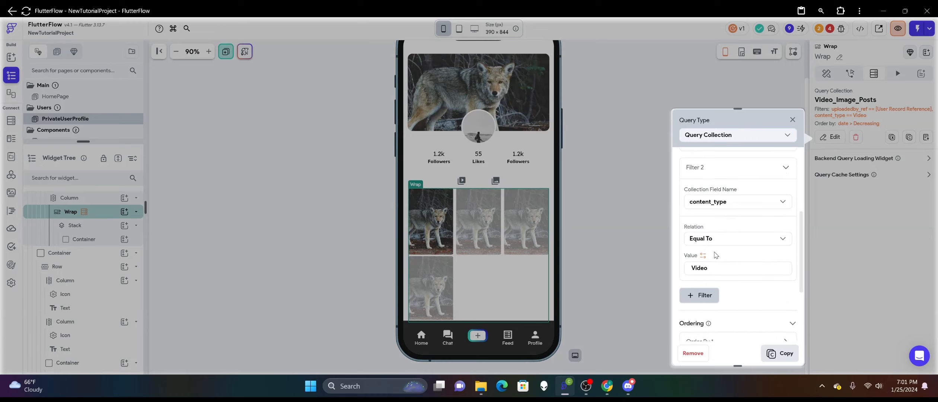
double_click(716, 269)
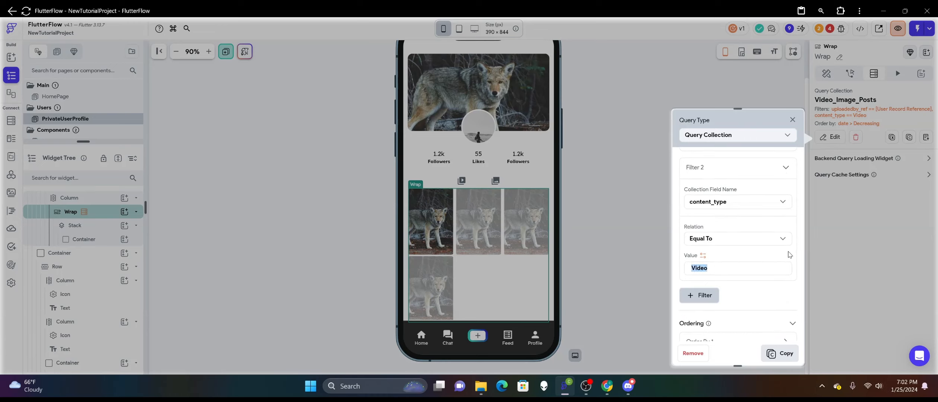
text(Photo)
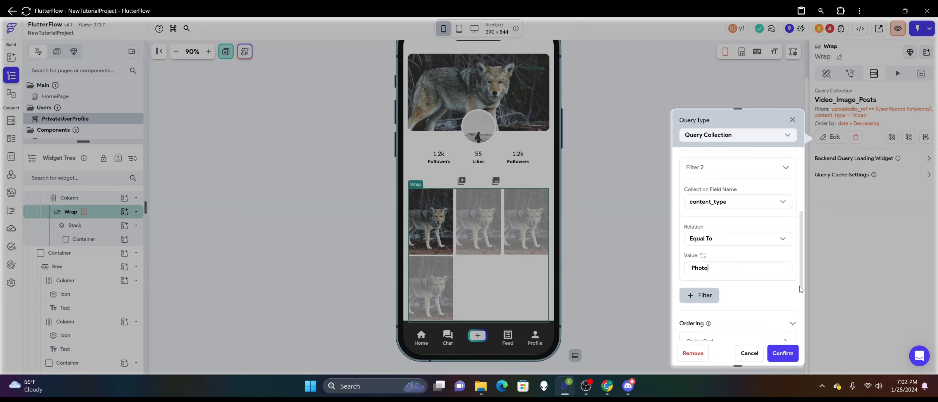
click(770, 351)
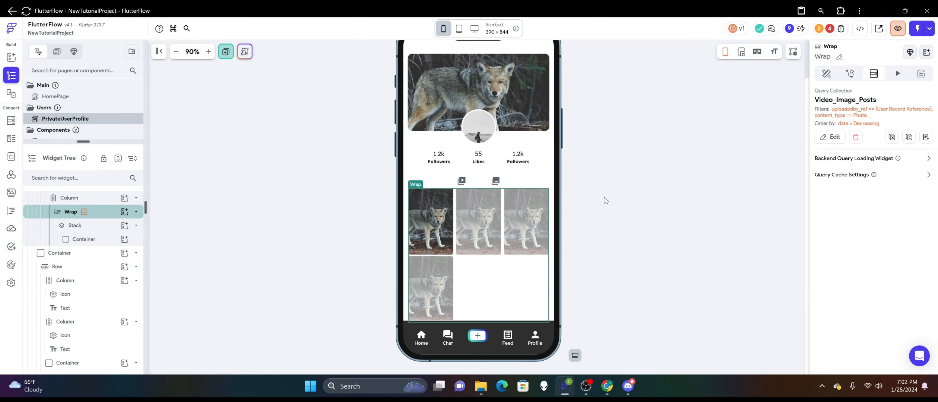
click(606, 200)
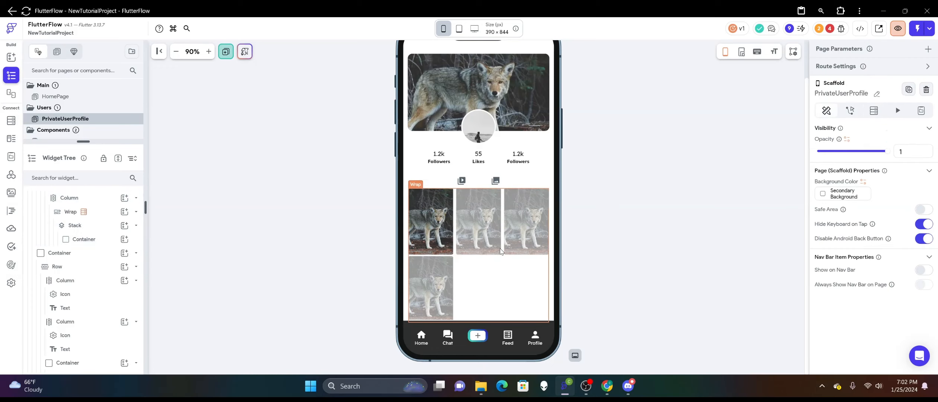
Switch between the video and photo tabs to compare their thumbnail grids.
scroll(558, 220, up, 2)
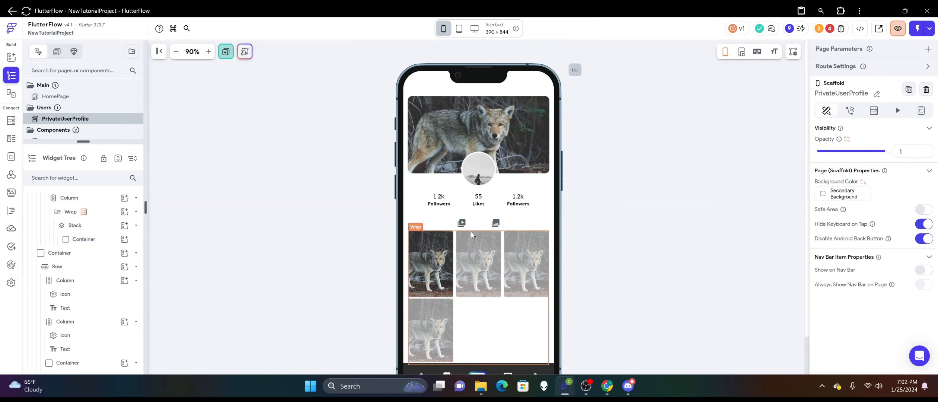
click(462, 223)
click(464, 224)
click(497, 224)
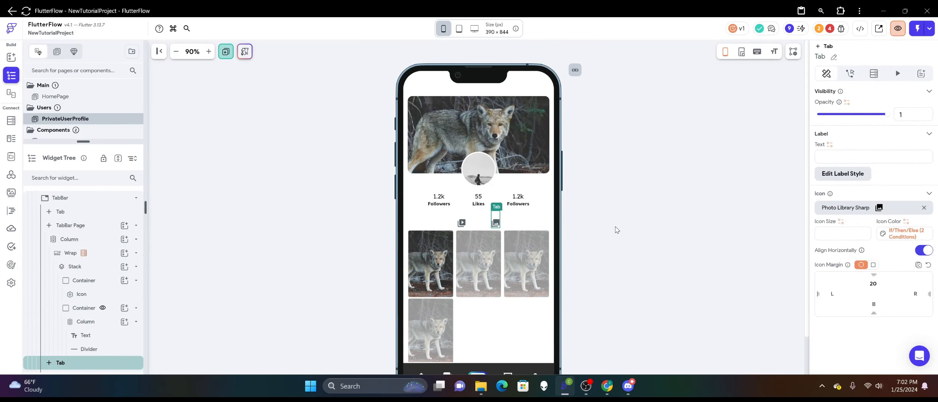
click(614, 227)
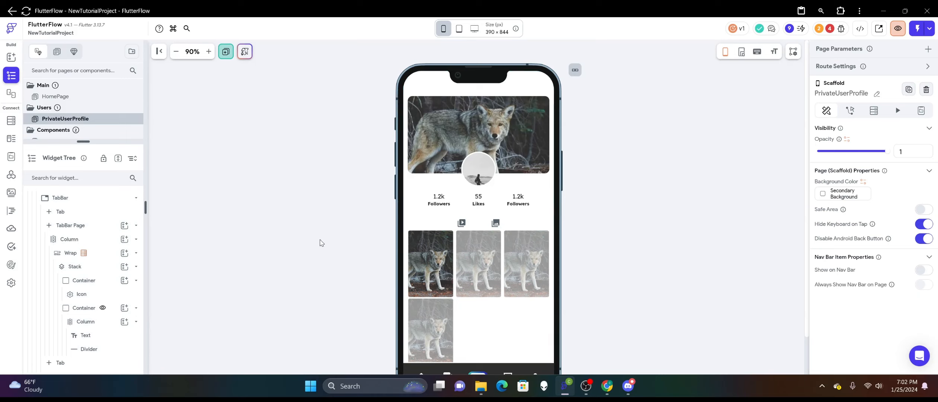
scroll(558, 250, down, 2)
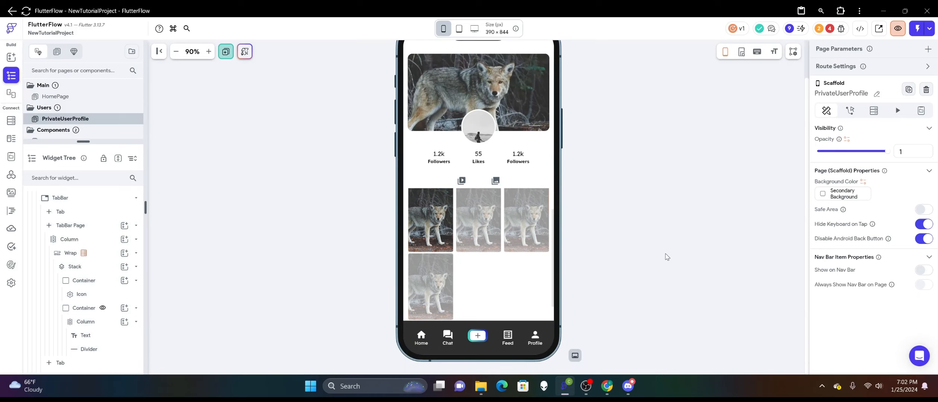
Add a banner_image field with the Image Path data type to the users collection schema.
scroll(667, 257, up, 2)
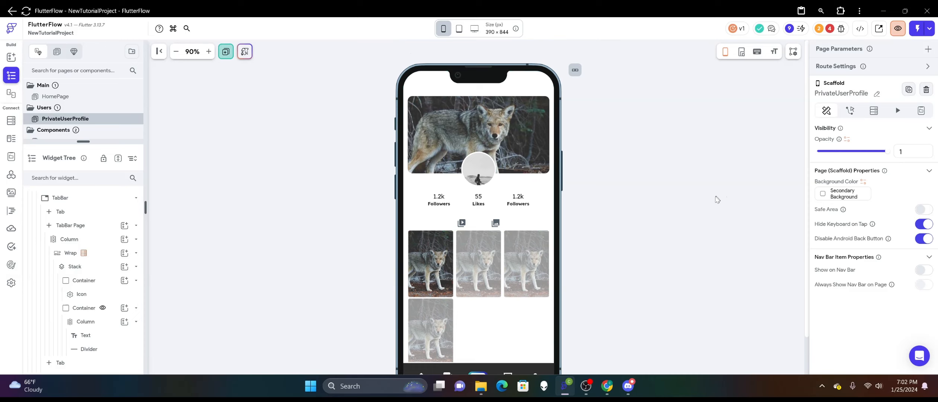
click(520, 136)
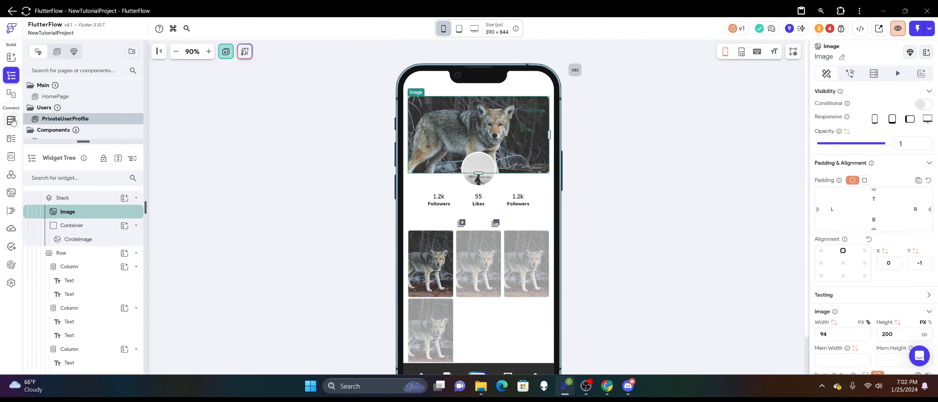
click(11, 120)
click(348, 228)
text(banner_image)
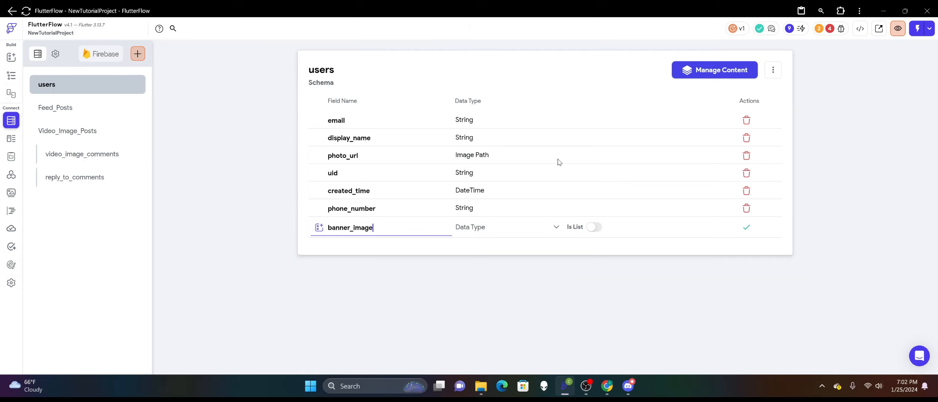
click(493, 231)
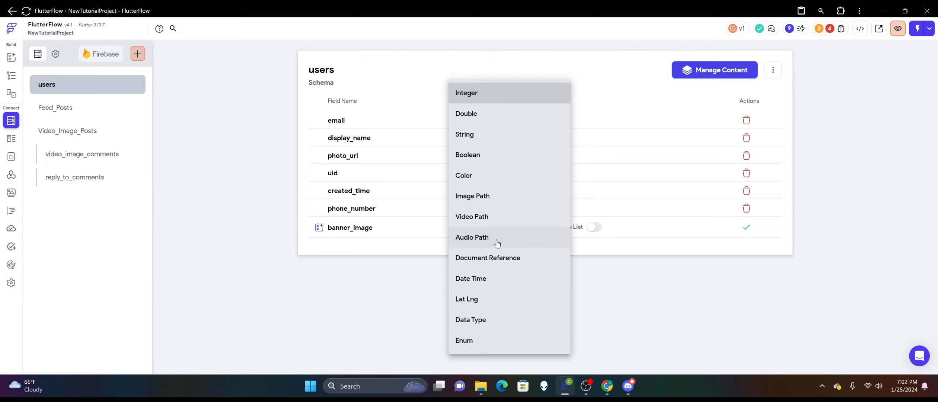
click(498, 196)
click(745, 227)
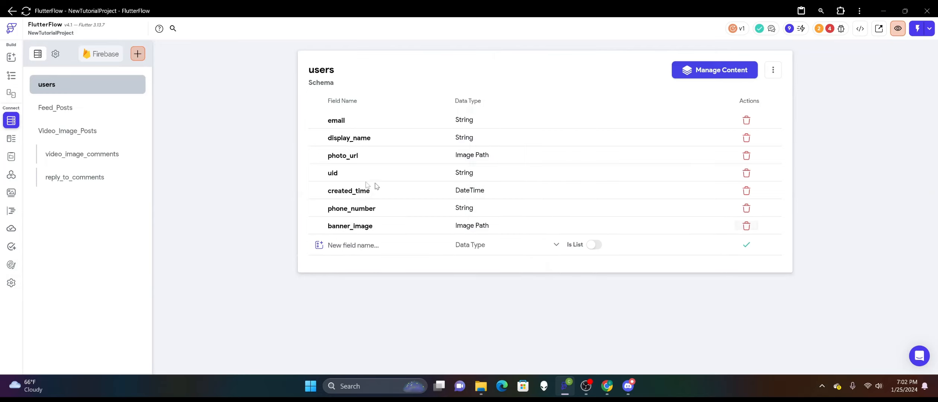
click(12, 76)
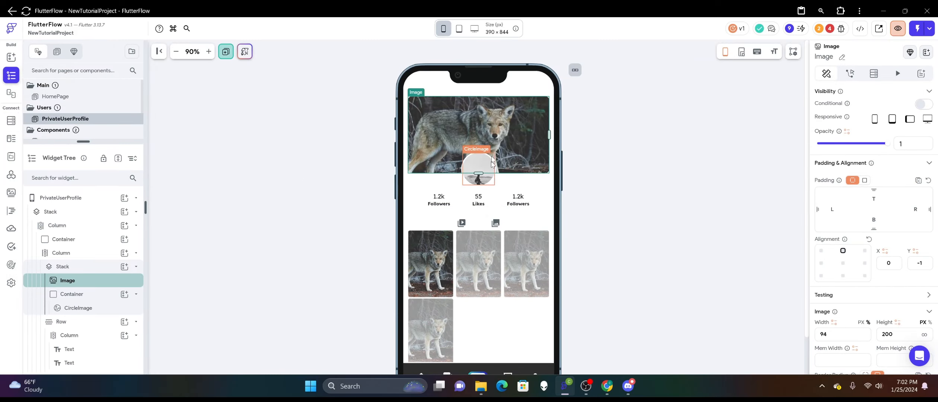
scroll(836, 219, down, 5)
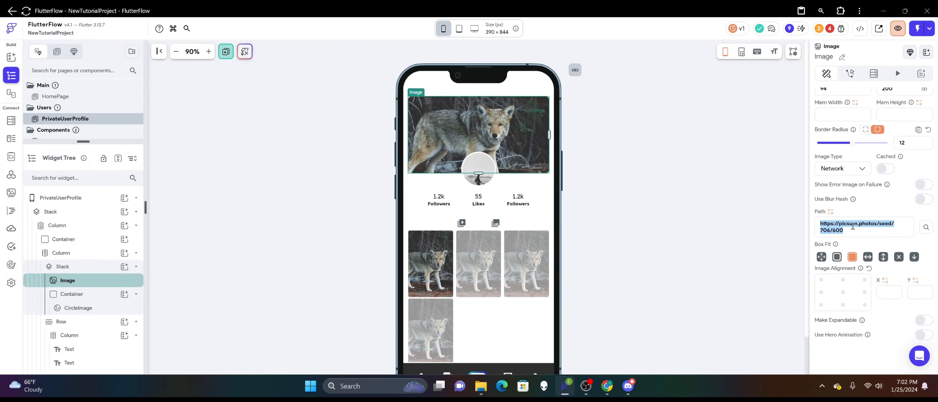
click(830, 212)
click(731, 251)
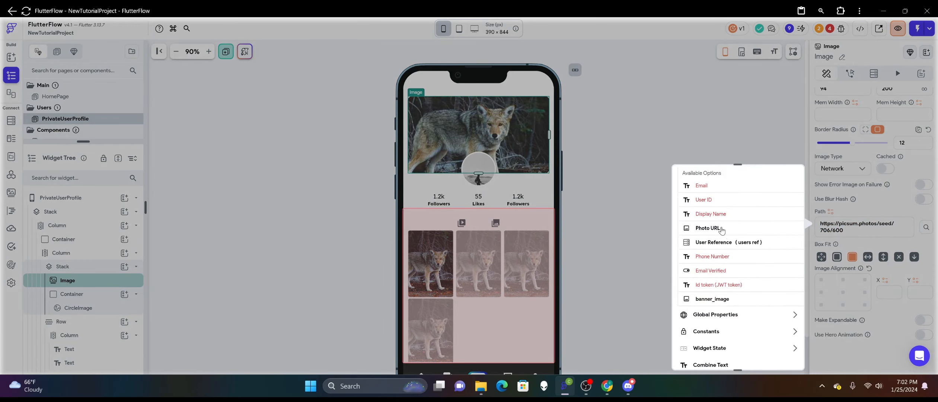
click(728, 298)
click(854, 231)
click(720, 252)
key(ctrl+v)
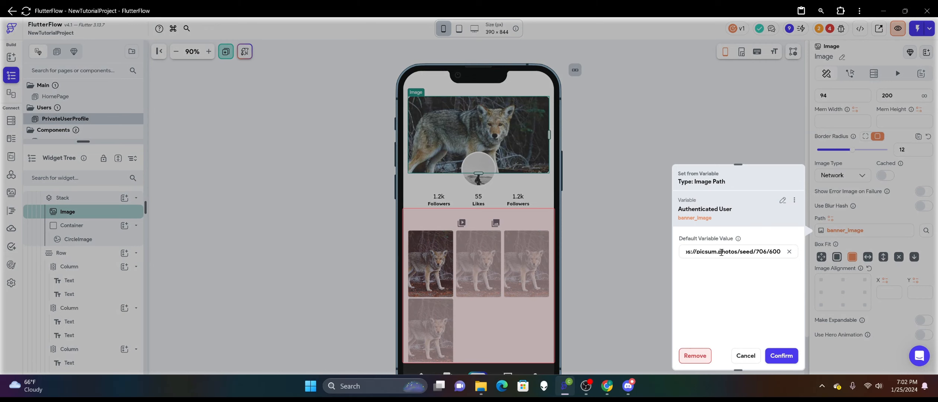
click(776, 355)
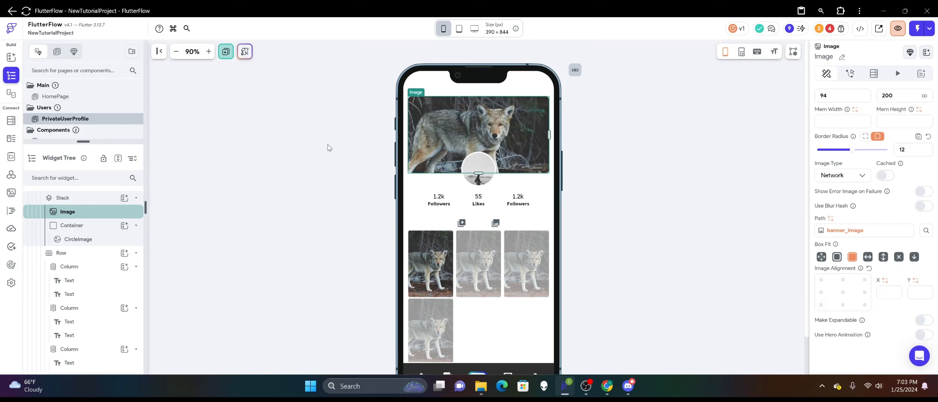
Create a persisted app state variable named userBannerImage with the Image Path data type.
click(304, 160)
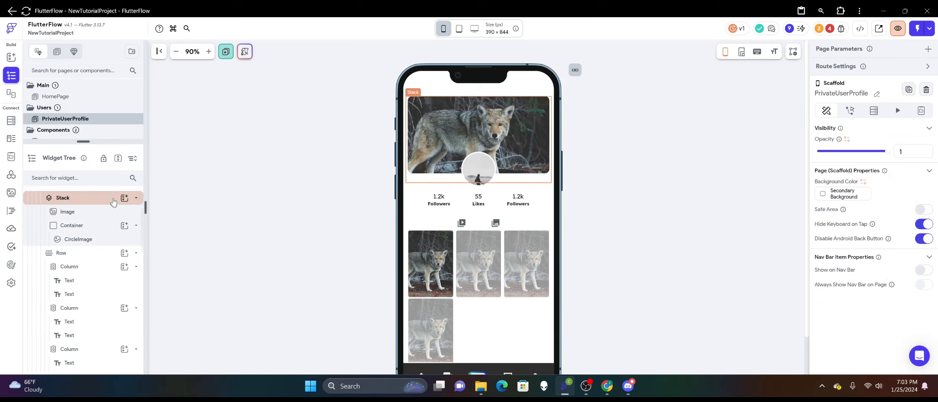
click(11, 156)
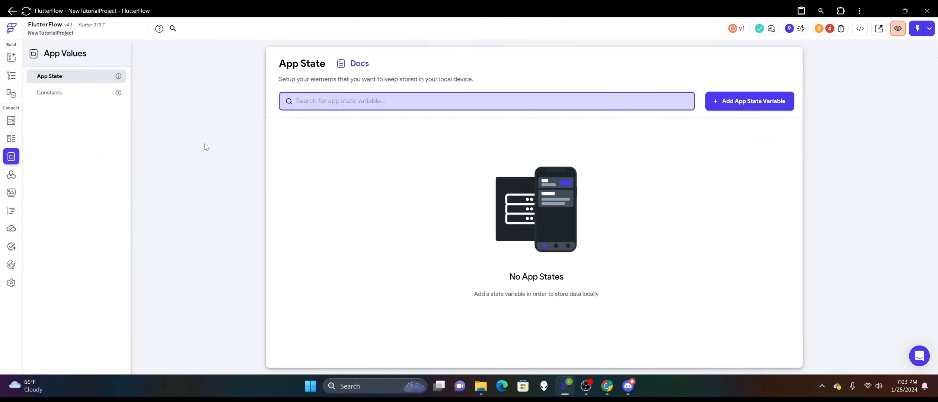
click(709, 107)
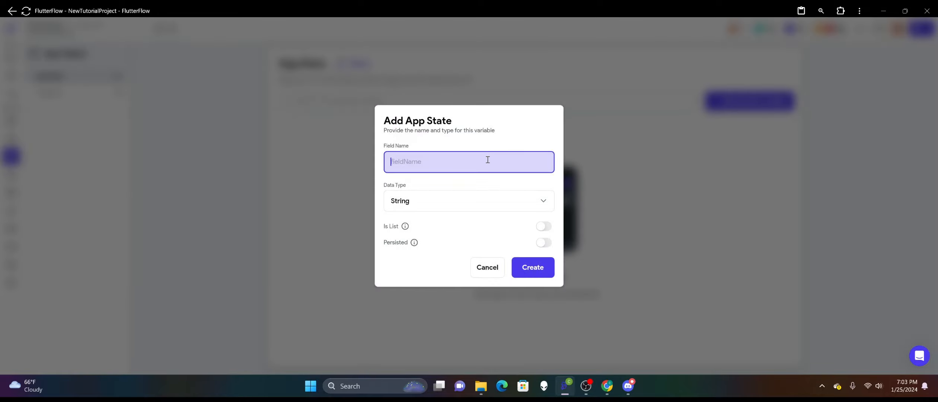
text(use)
key(BackSpace)
key(BackSpace)
text(rBann)
click(432, 201)
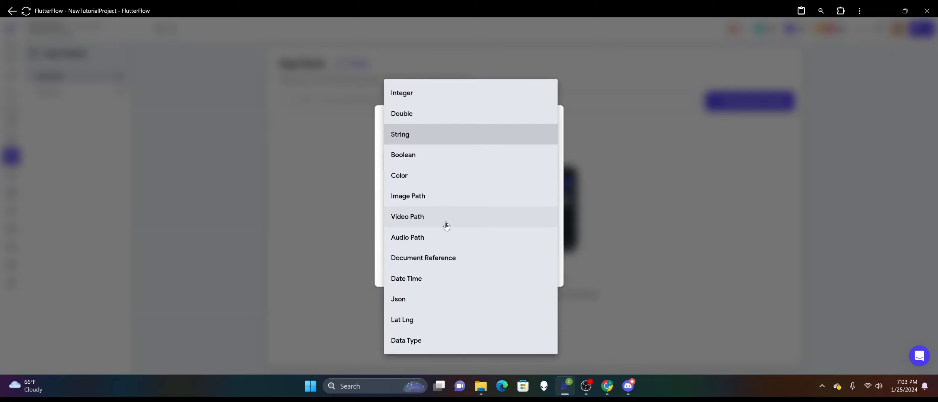
click(435, 203)
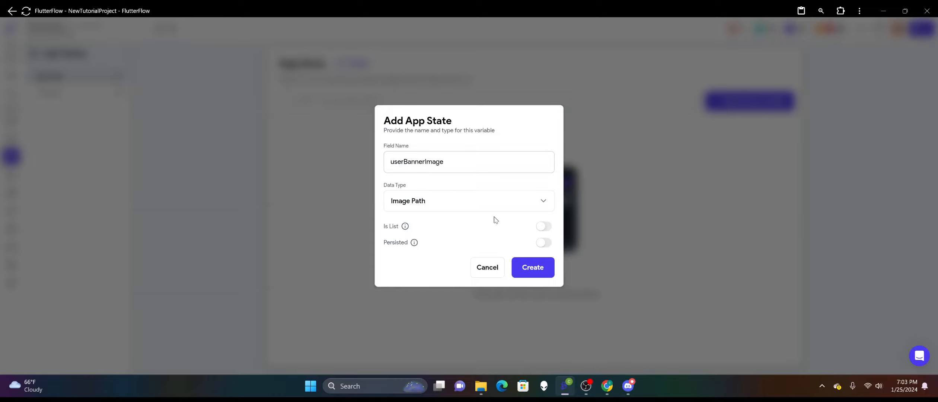
click(542, 241)
click(527, 279)
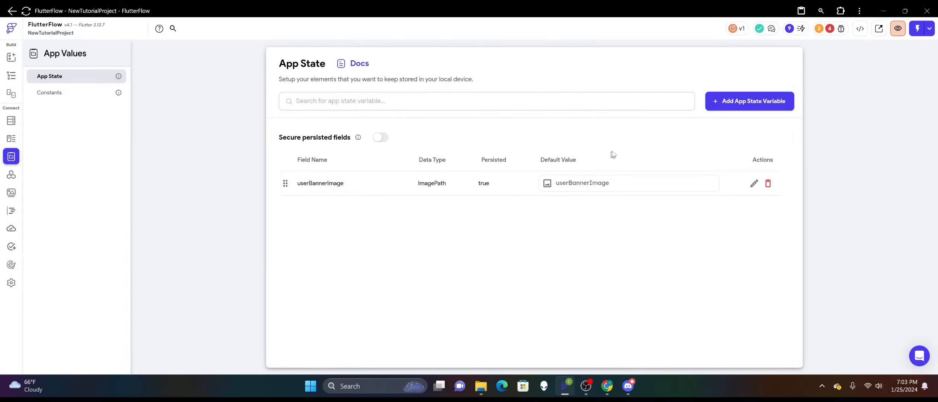
Create a persisted app state variable named userProfilePic with the Image Path data type.
click(712, 100)
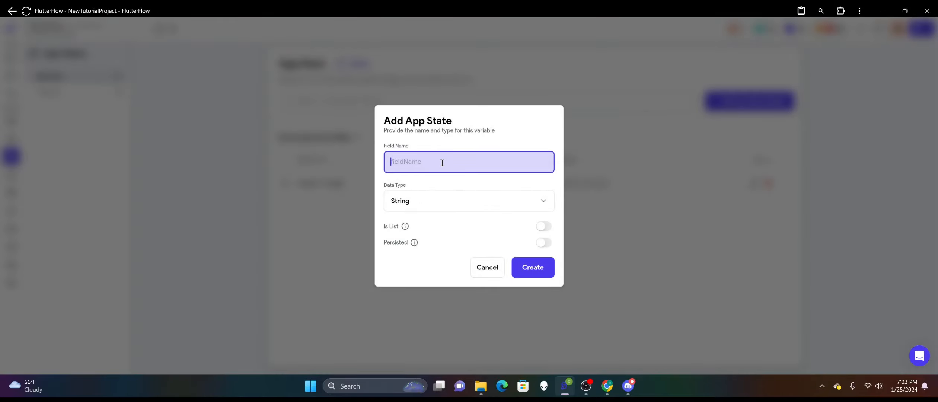
text(user)
click(435, 206)
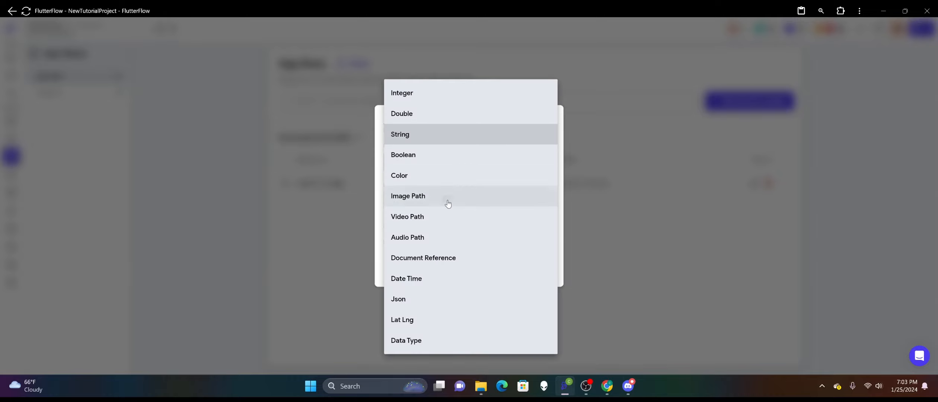
click(448, 203)
click(540, 242)
click(532, 266)
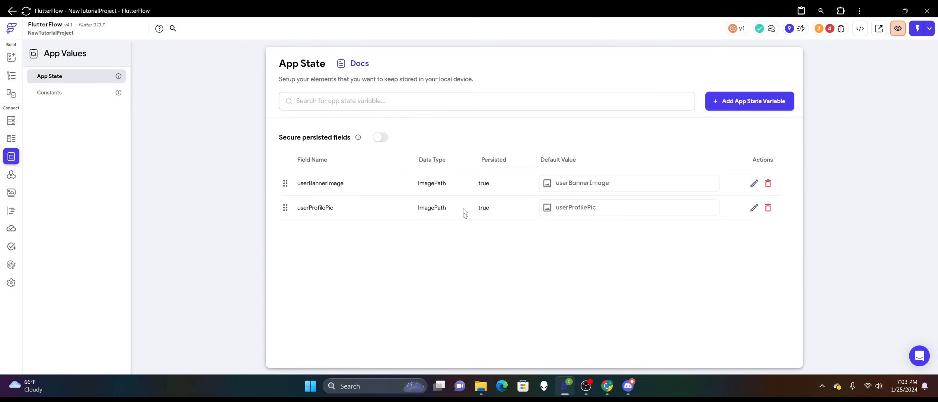
click(10, 77)
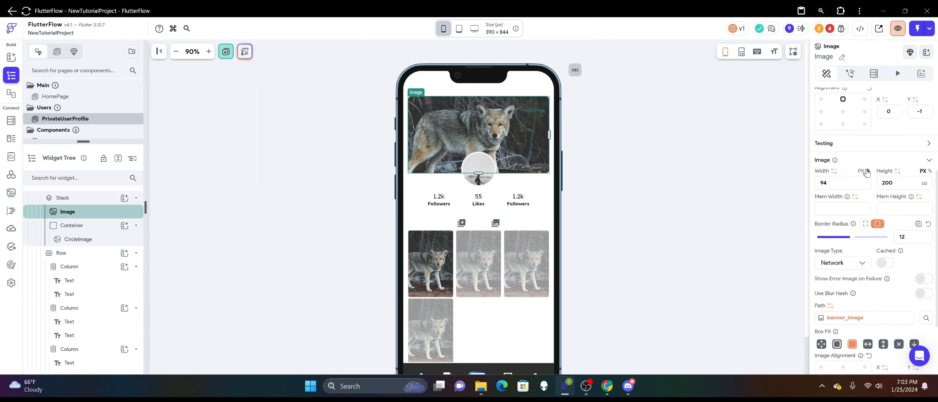
scroll(866, 172, down, 2)
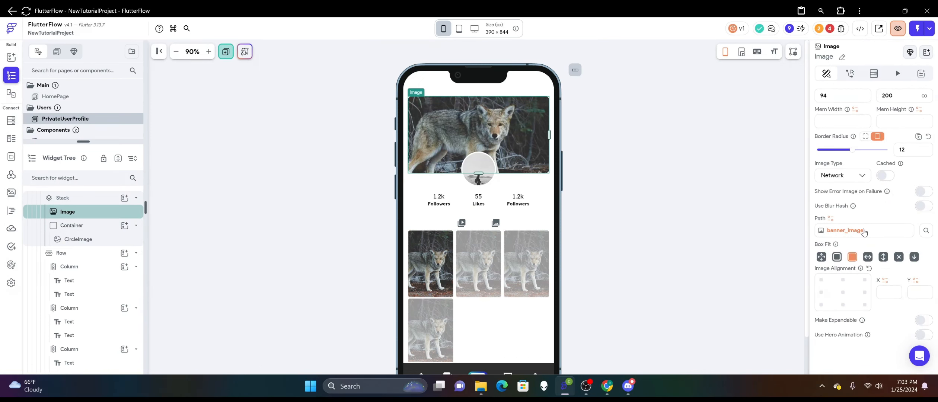
click(863, 231)
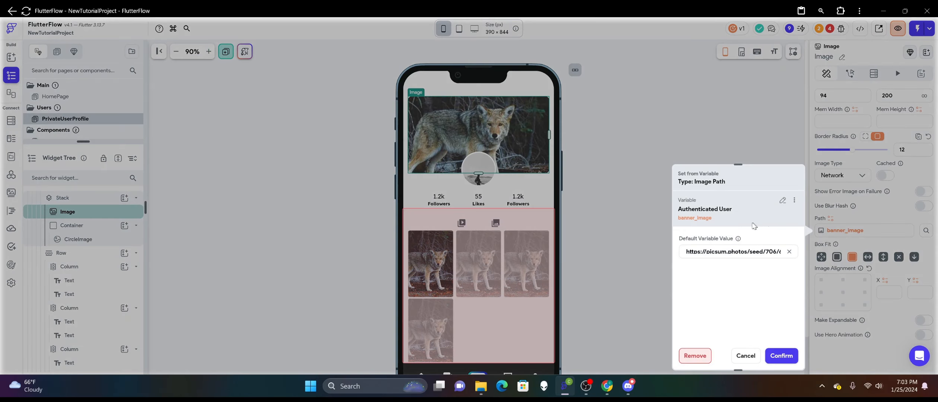
triple_click(742, 252)
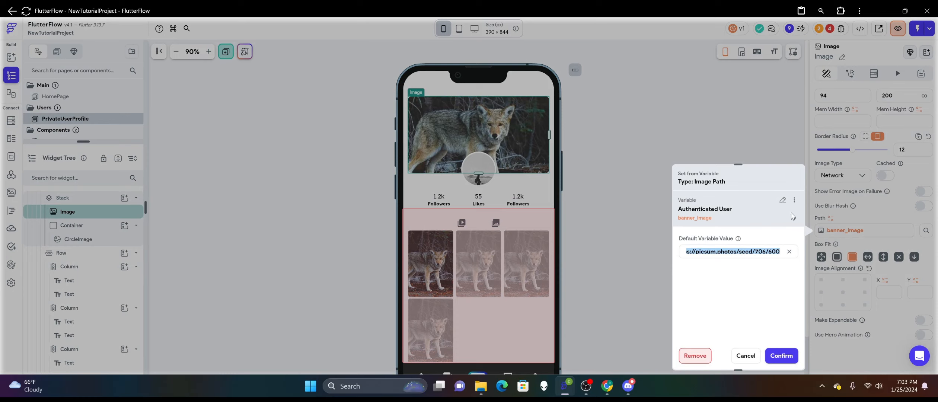
click(782, 200)
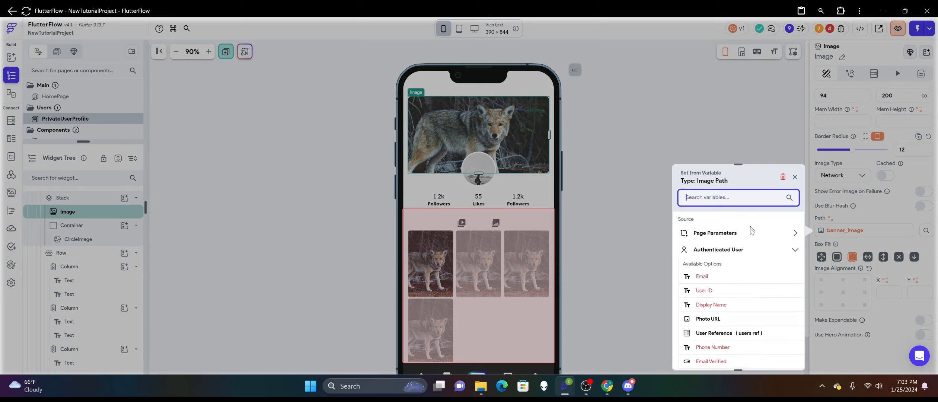
click(741, 253)
scroll(728, 285, down, 1)
click(726, 269)
scroll(726, 269, down, 2)
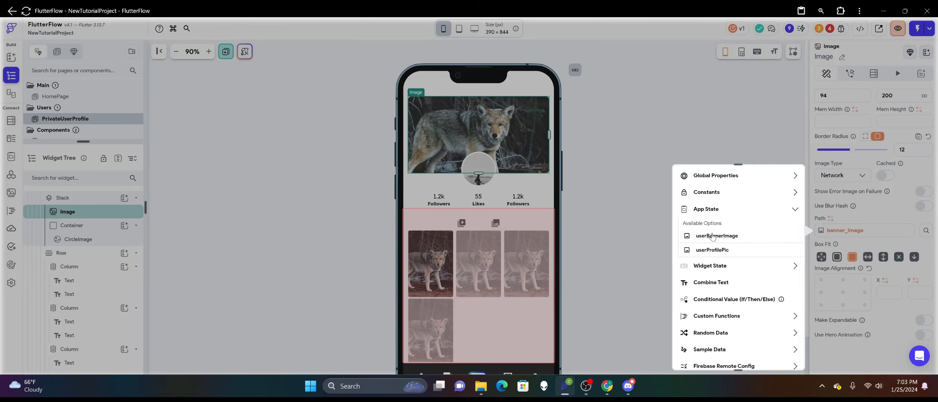
click(721, 236)
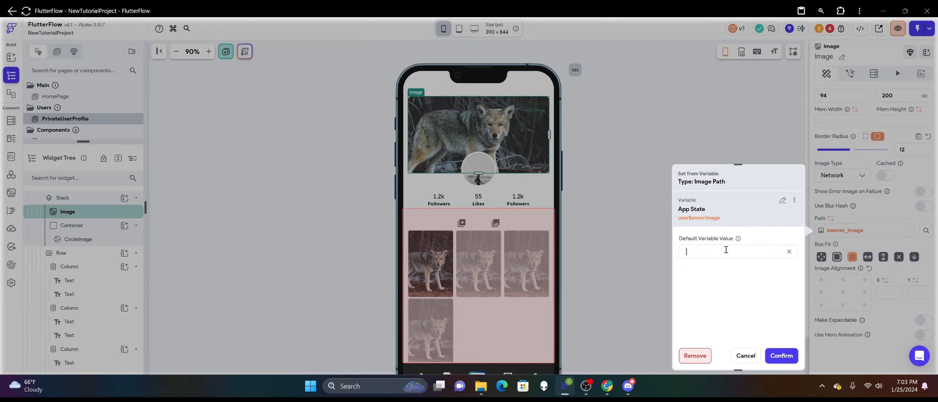
click(726, 250)
key(ctrl+v)
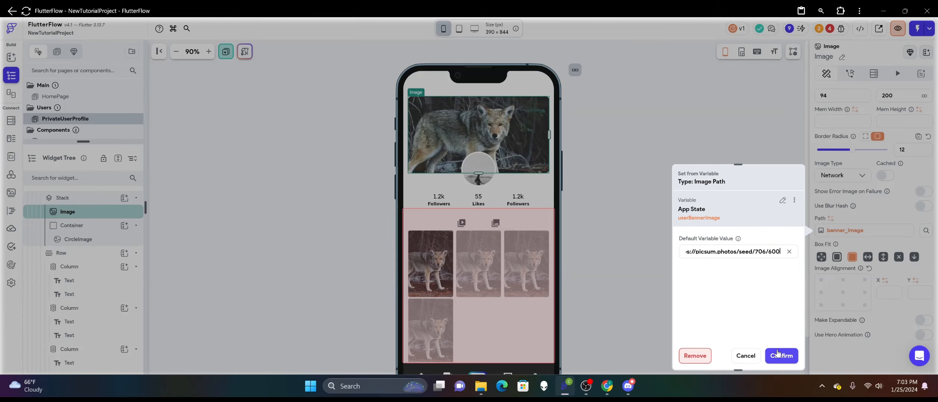
click(780, 355)
click(483, 169)
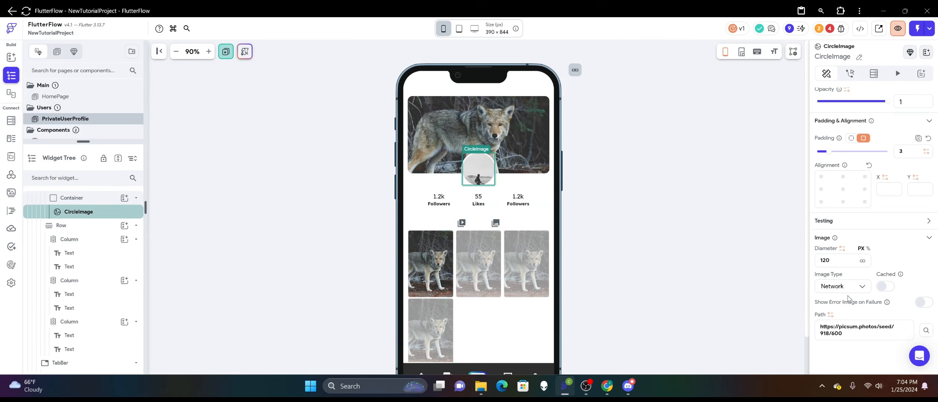
click(830, 315)
scroll(736, 282, down, 2)
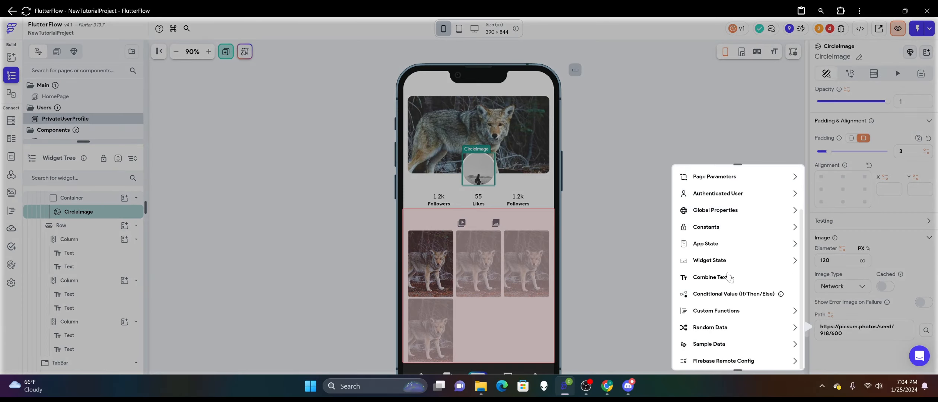
click(707, 245)
click(715, 286)
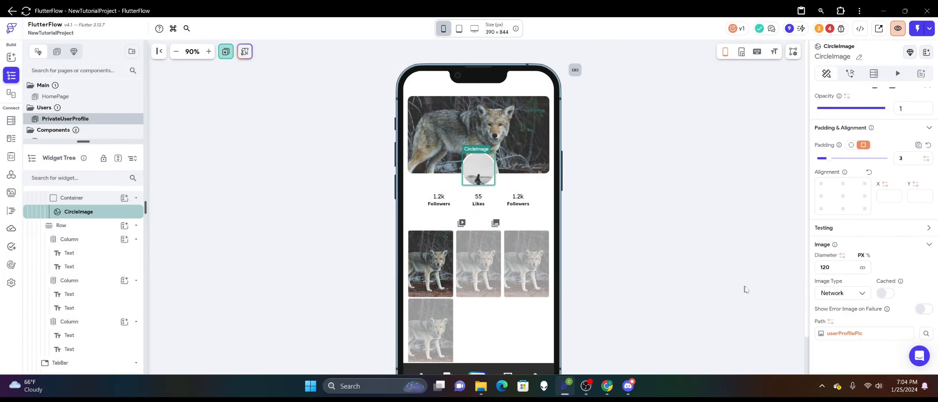
click(842, 333)
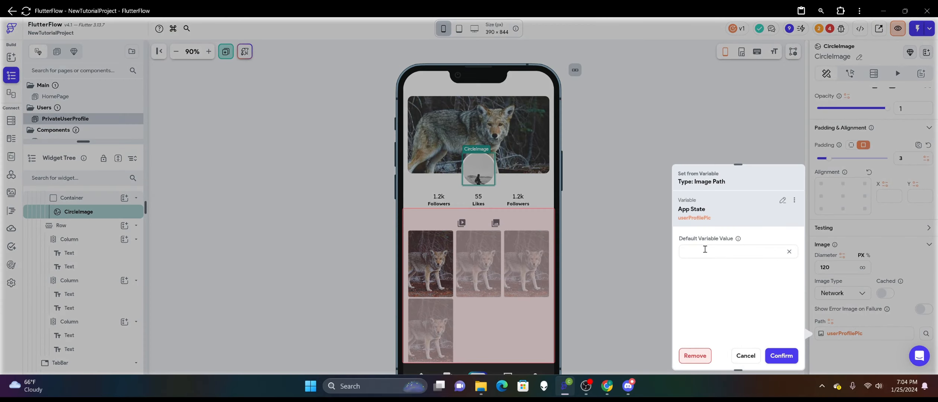
key(ctrl+v)
click(781, 355)
click(654, 194)
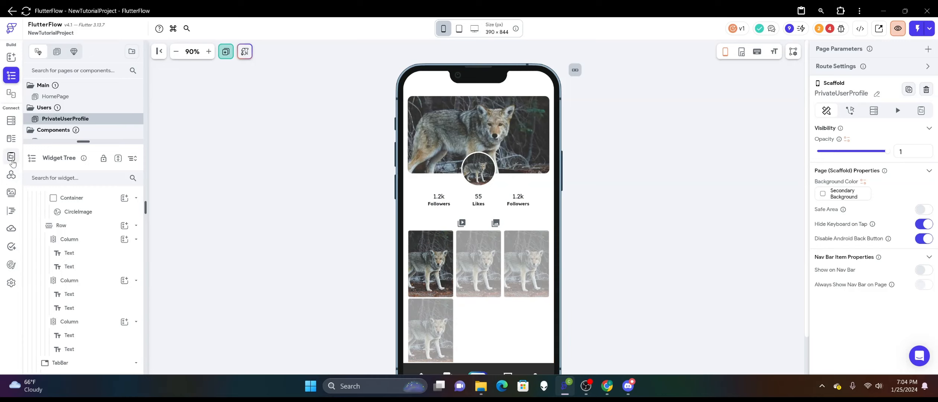
Add a follow_me field to the users collection schema as a list of Document References to users.
click(11, 158)
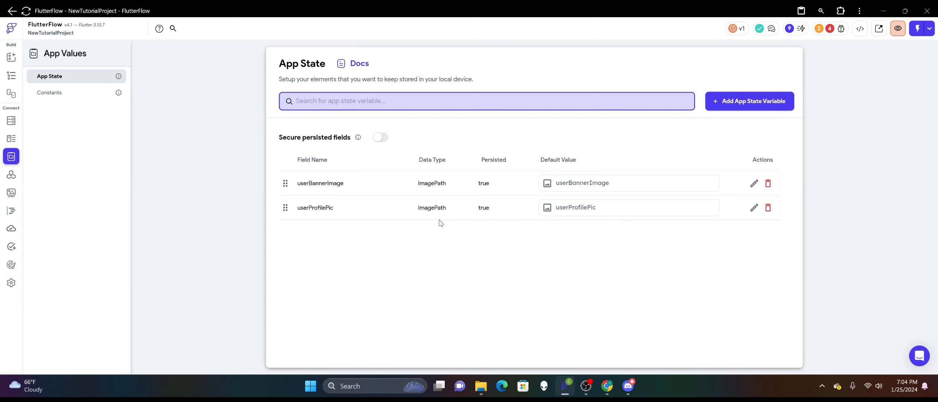
click(12, 76)
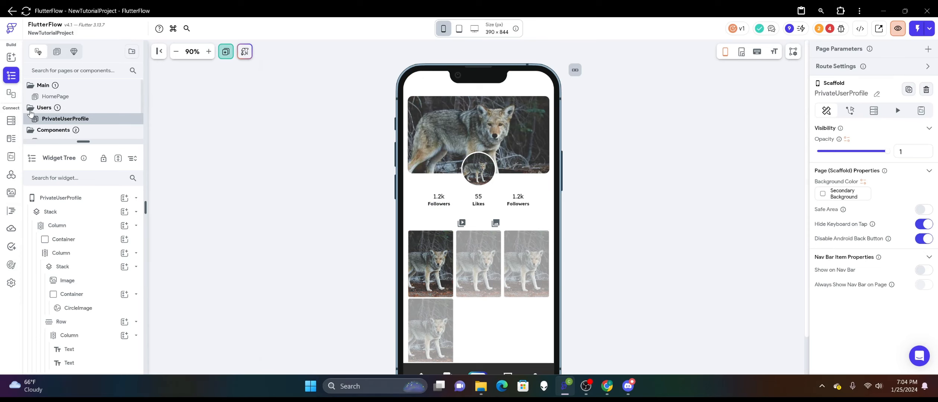
click(12, 120)
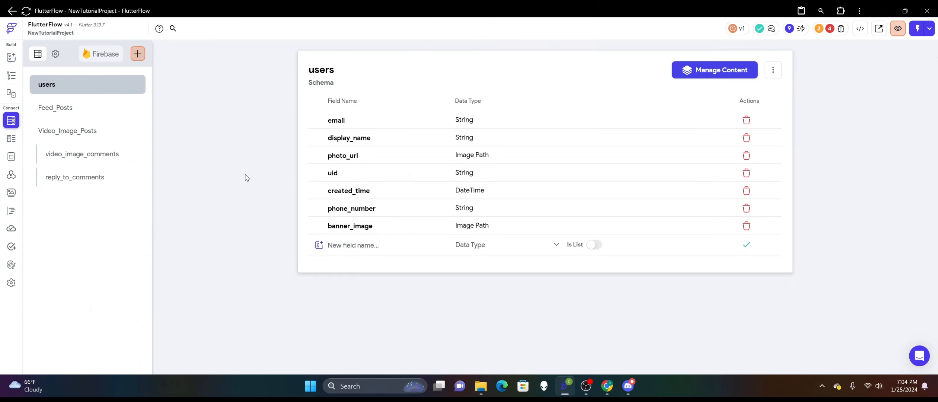
click(359, 244)
text(follow_me)
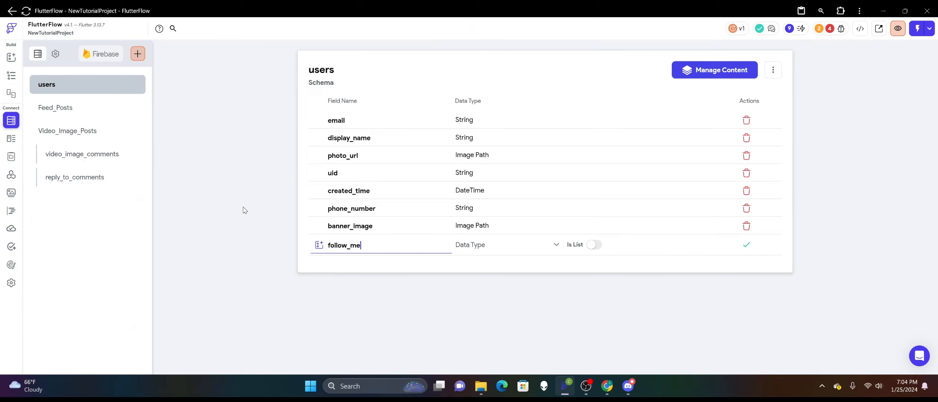
click(477, 244)
click(499, 256)
click(598, 246)
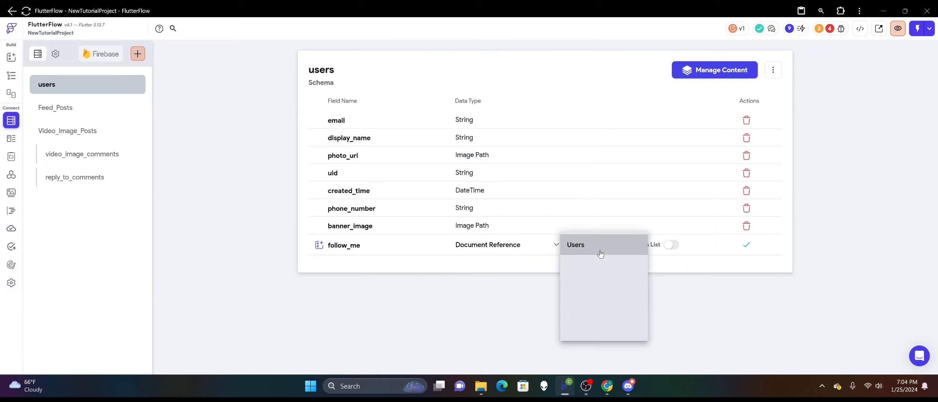
click(629, 244)
click(670, 245)
click(746, 245)
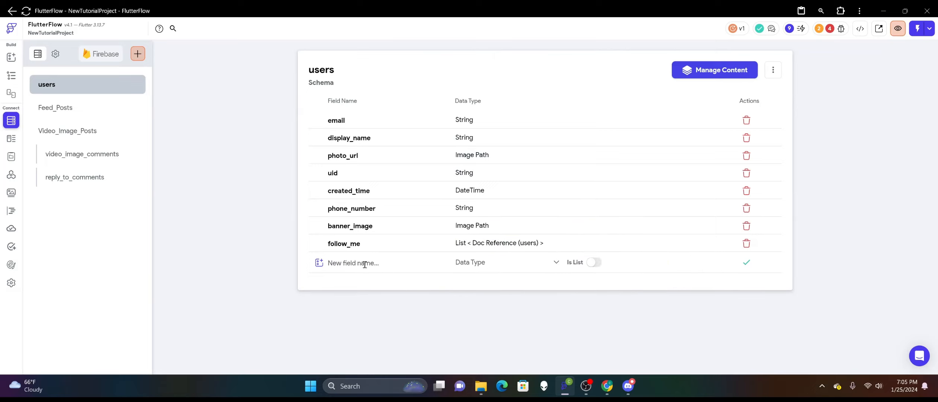
Add an I_am_following field to the users collection schema as a list of Document References to users.
text(i)
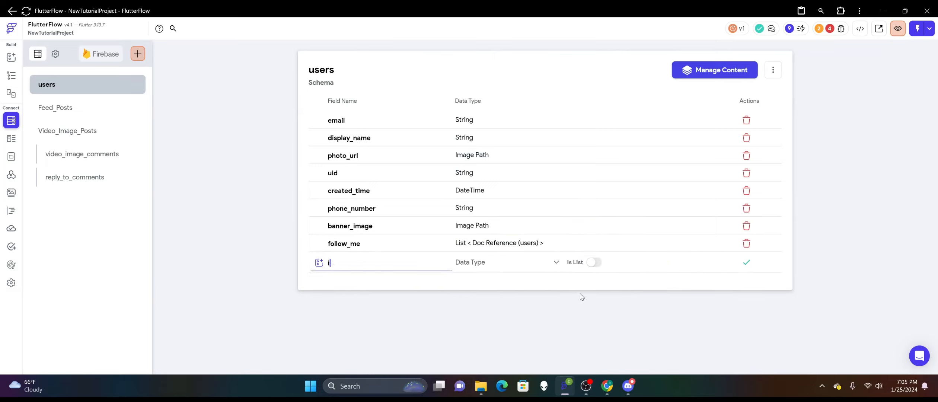
text(_am_following)
click(521, 263)
click(501, 256)
click(597, 262)
click(597, 262)
click(671, 262)
click(745, 262)
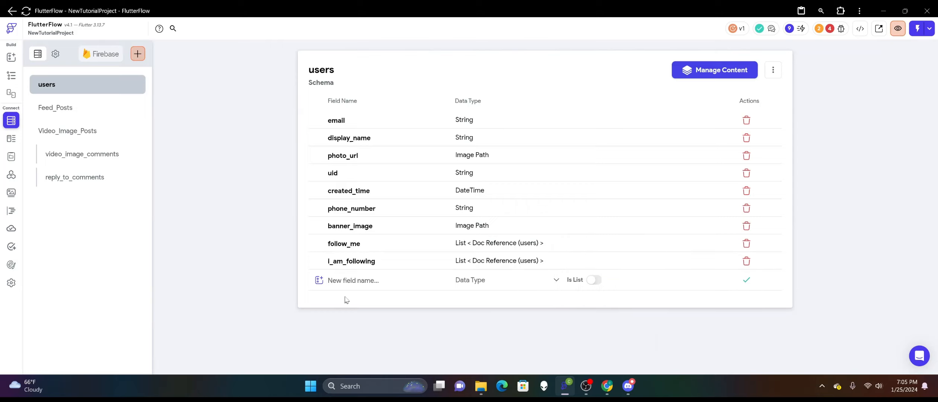
Add a likes field with the Integer data type to the users collection schema.
click(346, 281)
text(likes)
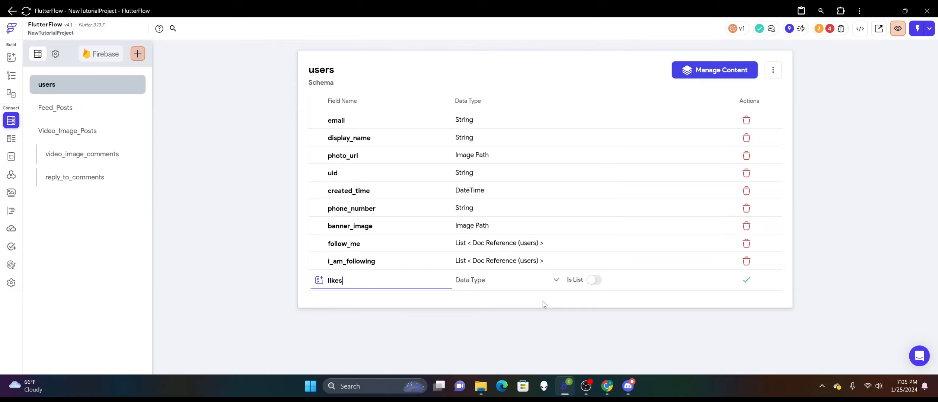
click(484, 280)
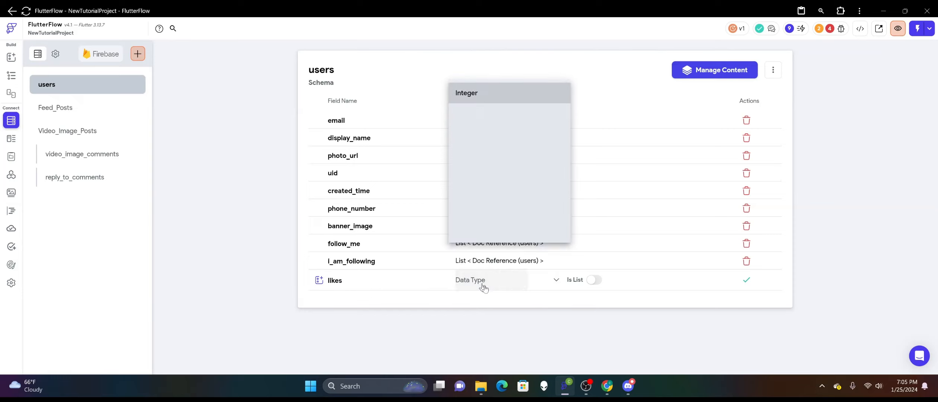
click(503, 92)
click(746, 279)
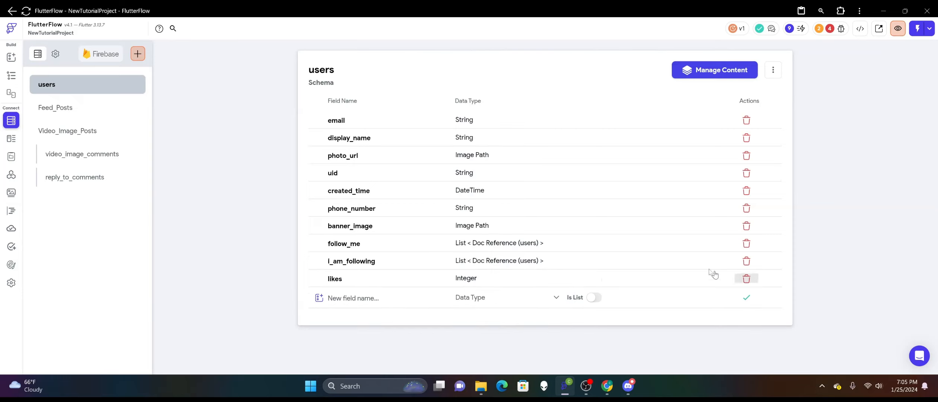
Set the count text above the first Followers label on PrivateUserProfile from the authenticated user's follow_me list.
click(13, 78)
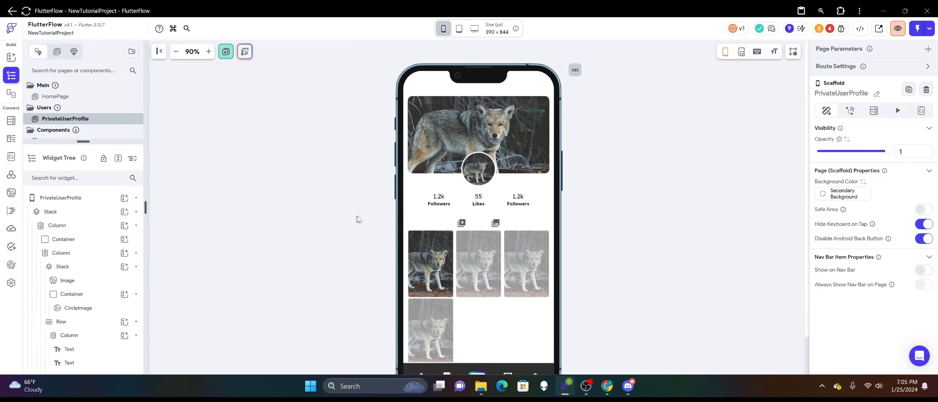
click(438, 196)
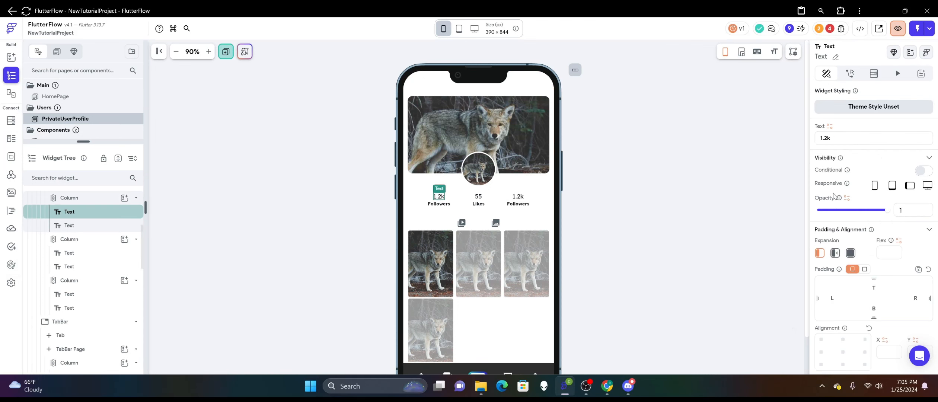
click(830, 126)
click(716, 194)
scroll(717, 195, down, 3)
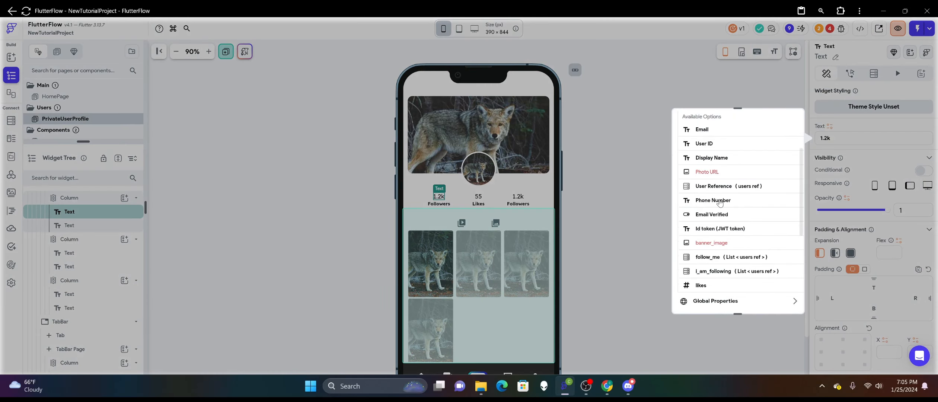
scroll(720, 201, down, 1)
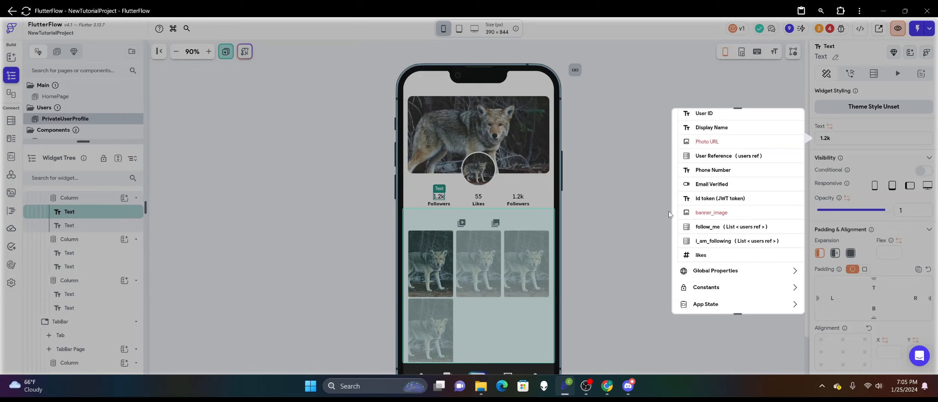
click(717, 231)
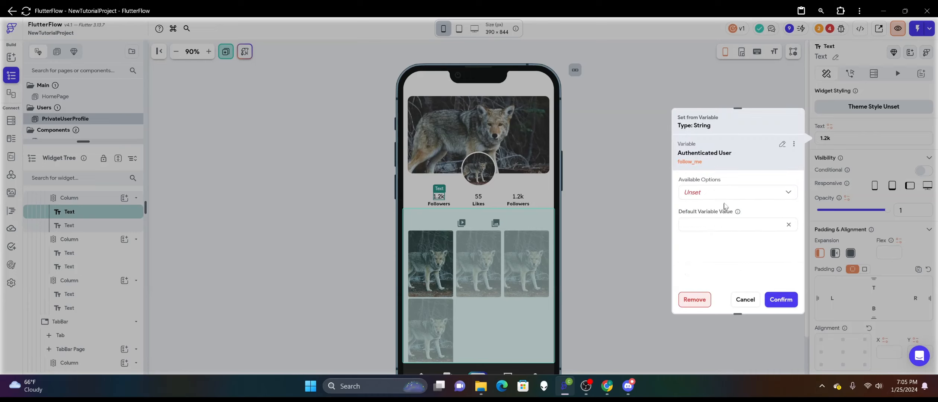
Display the follow_me variable as Number of Items with the Compact number format and confirm the binding.
click(726, 197)
click(721, 218)
click(720, 227)
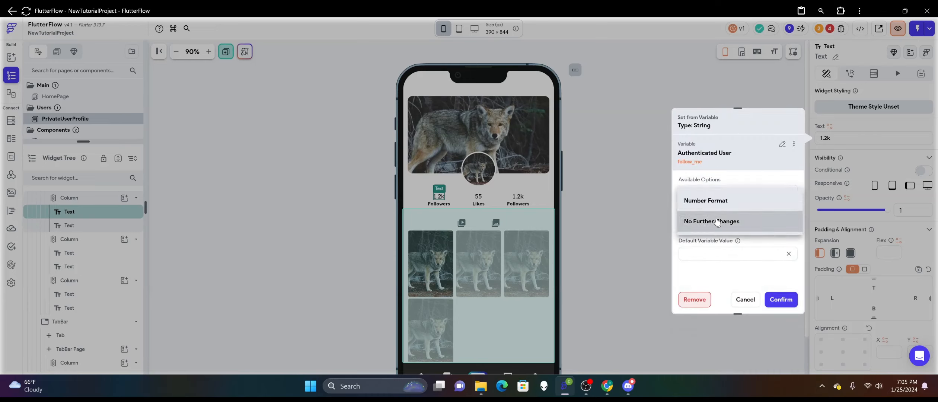
click(721, 200)
scroll(719, 235, down, 1)
click(717, 240)
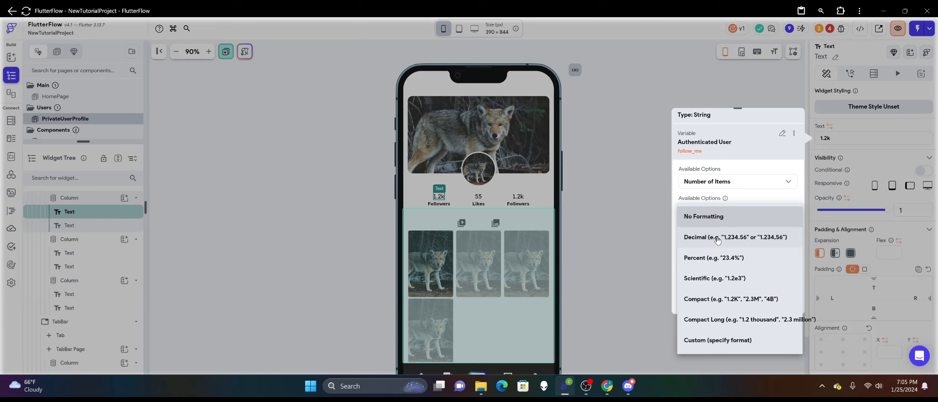
click(718, 299)
scroll(724, 275, down, 1)
click(723, 273)
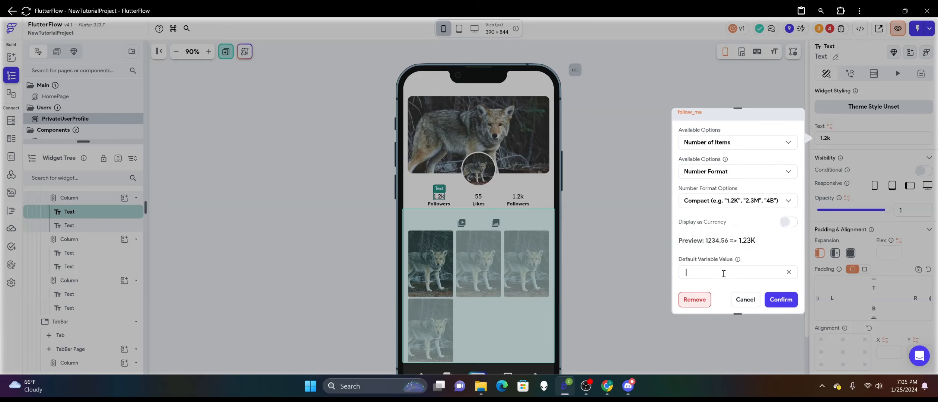
click(780, 299)
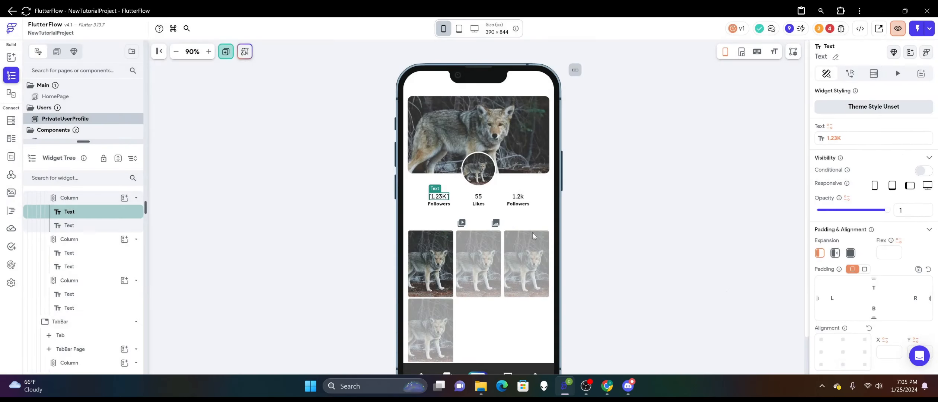
Set the count text above the Likes label from the authenticated user's likes field.
click(478, 196)
click(829, 126)
click(722, 194)
scroll(717, 225, down, 4)
click(715, 225)
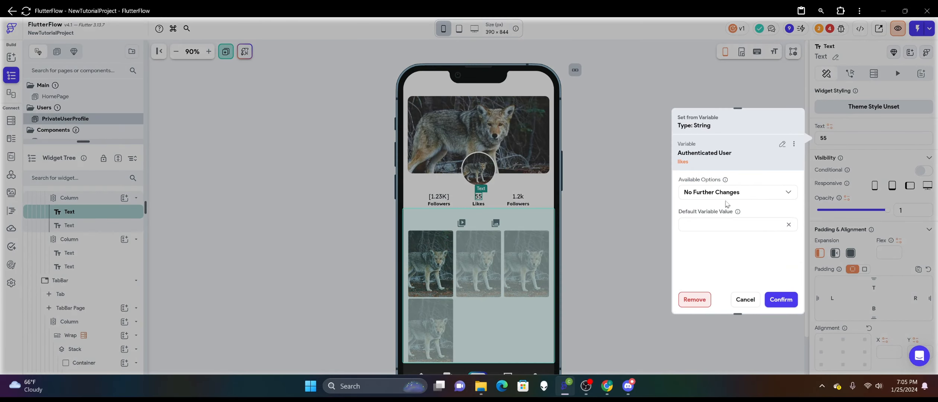
Give the likes variable the Compact number format and a default value of 0, and confirm the binding.
click(726, 197)
click(726, 170)
click(728, 219)
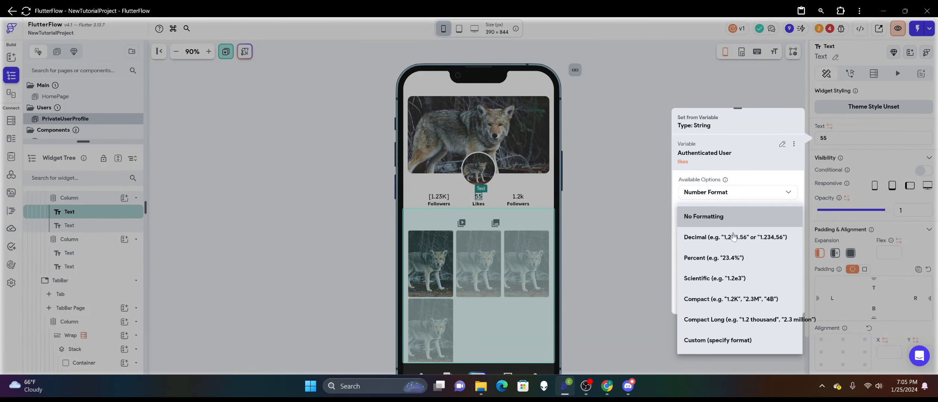
click(728, 298)
scroll(731, 283, down, 1)
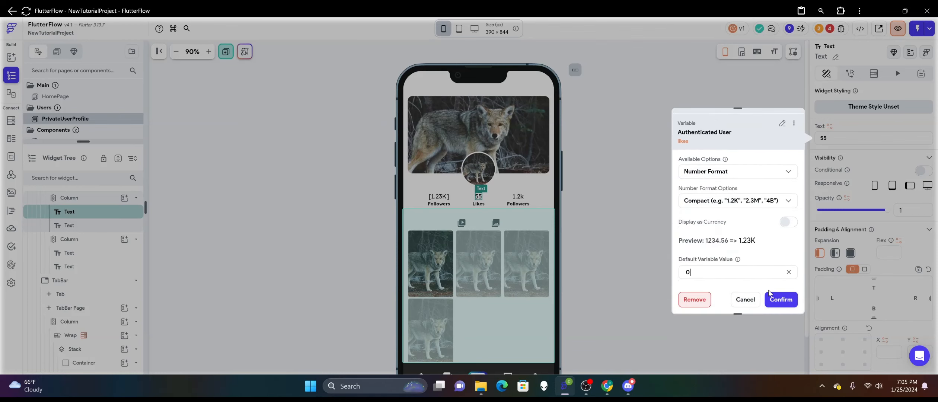
click(781, 299)
Change the third statistic's label in the profile header to Following.
click(525, 207)
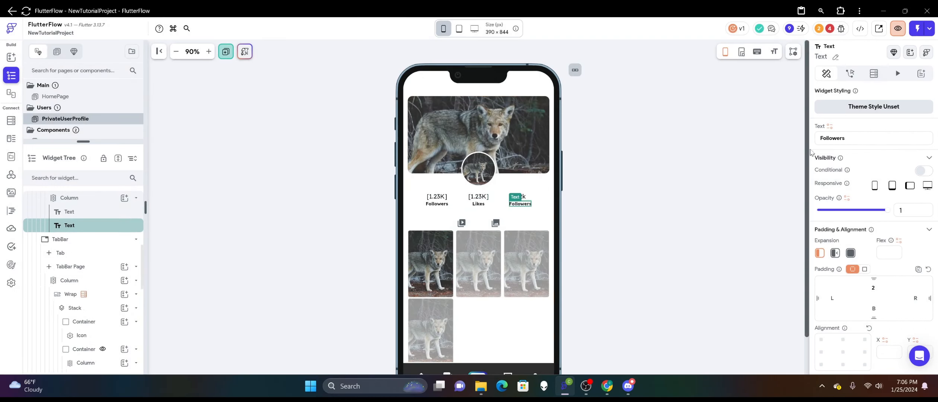
drag(850, 139, 789, 140)
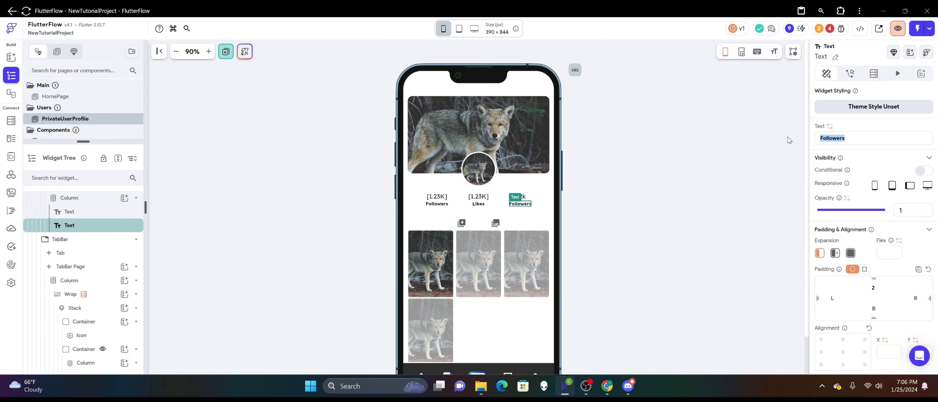
text(Following)
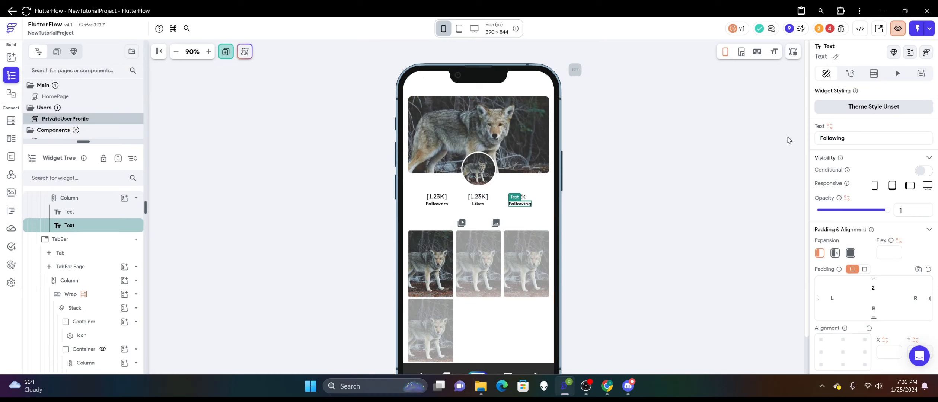
Set the count text above the Following label from the authenticated user's I_am_following list.
click(523, 195)
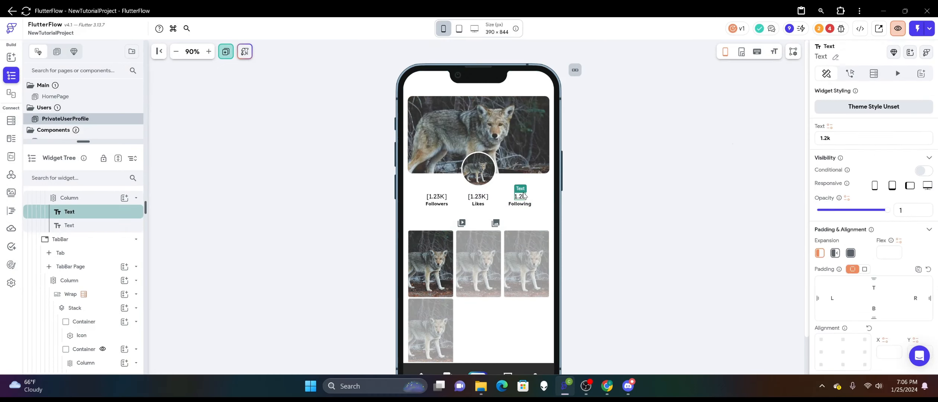
click(829, 127)
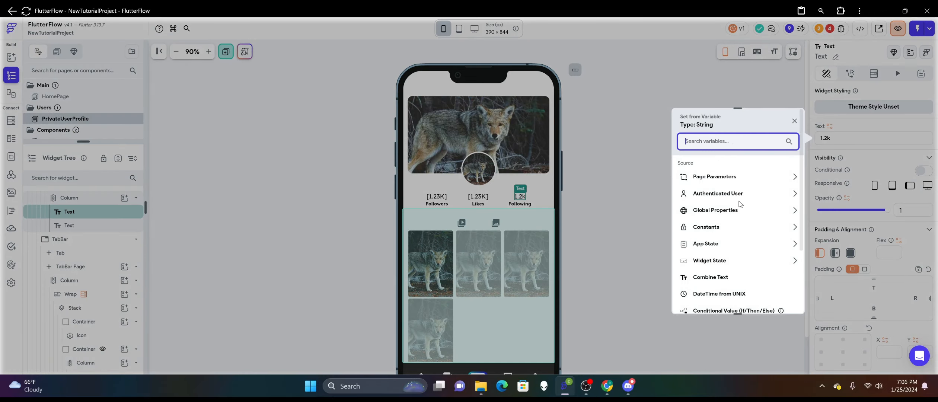
click(729, 194)
scroll(734, 231, down, 3)
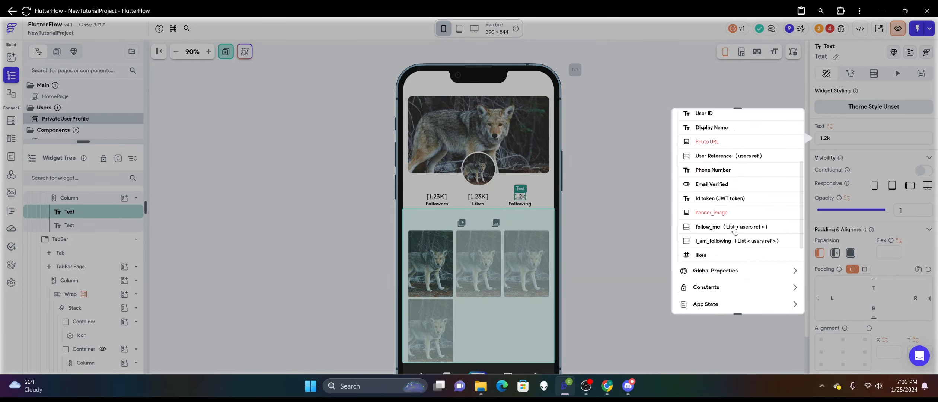
click(730, 241)
Display the I_am_following variable as Number of Items with the Compact number format and confirm the binding.
click(724, 196)
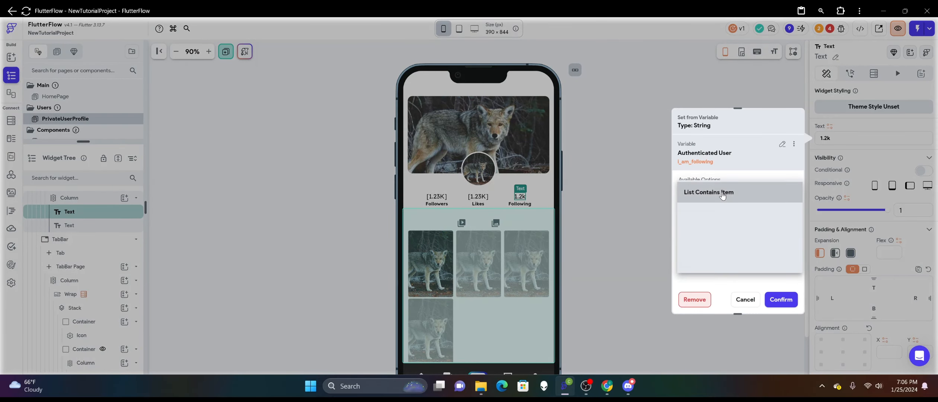
click(730, 215)
click(723, 217)
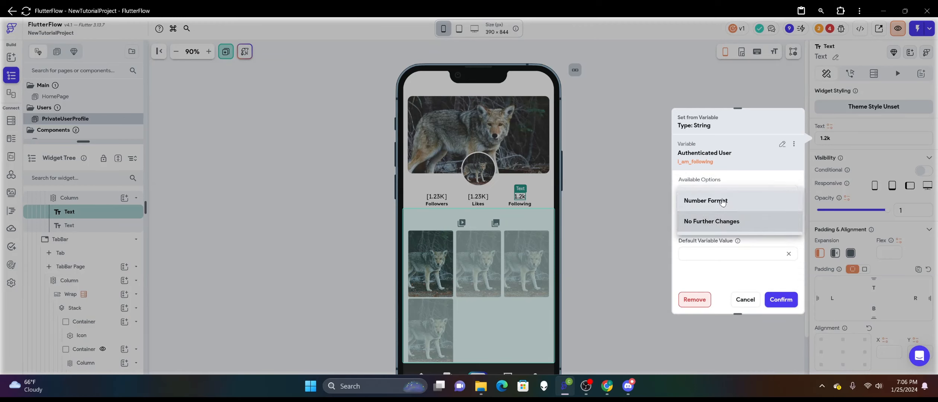
click(718, 199)
click(724, 240)
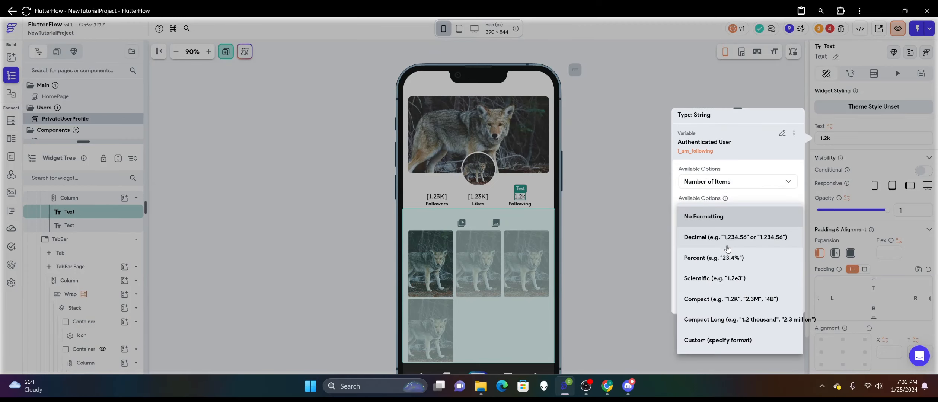
click(729, 297)
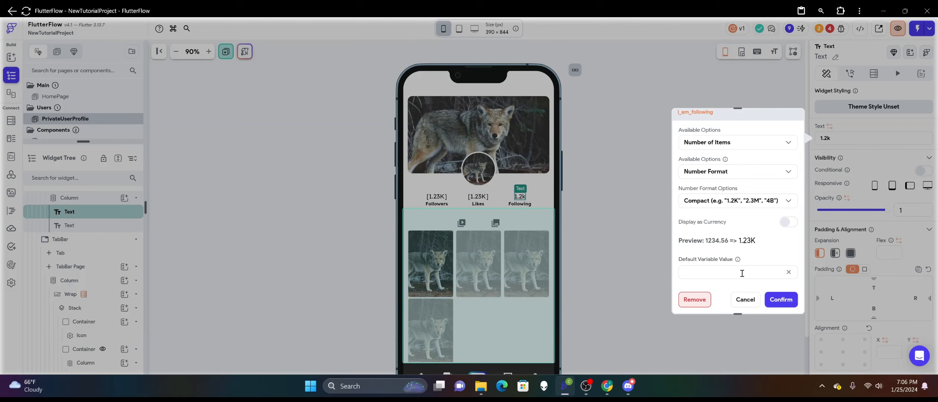
click(781, 299)
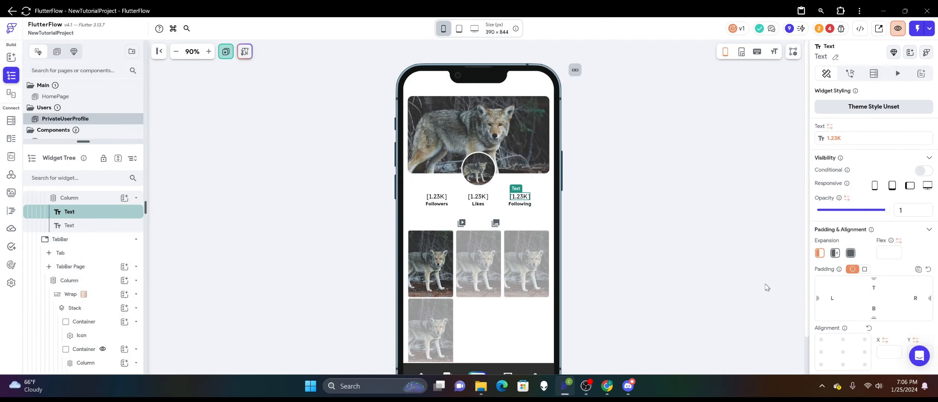
Cut the Container holding the CircleImage out of the profile header's Stack.
click(663, 219)
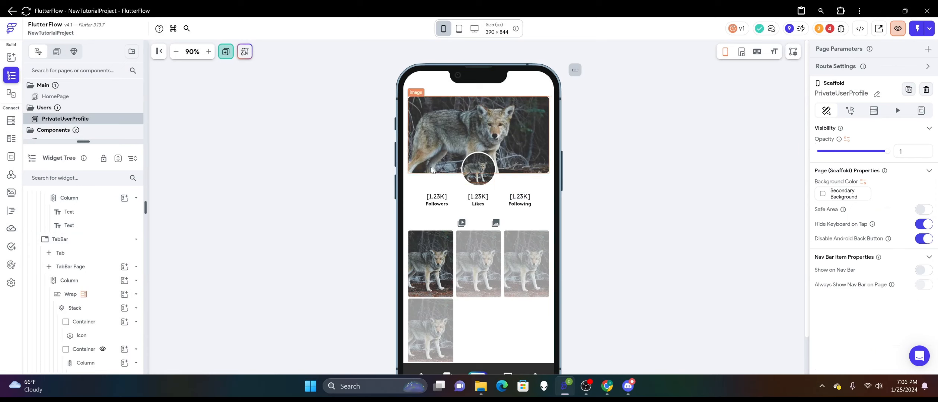
click(480, 167)
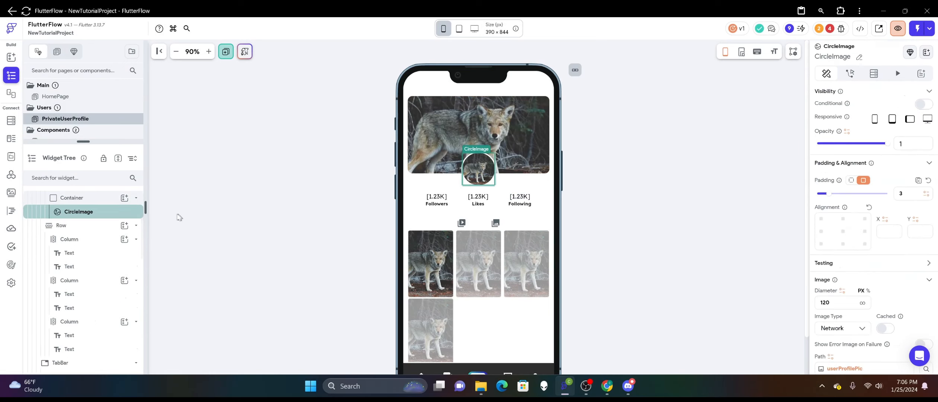
scroll(93, 245, up, 3)
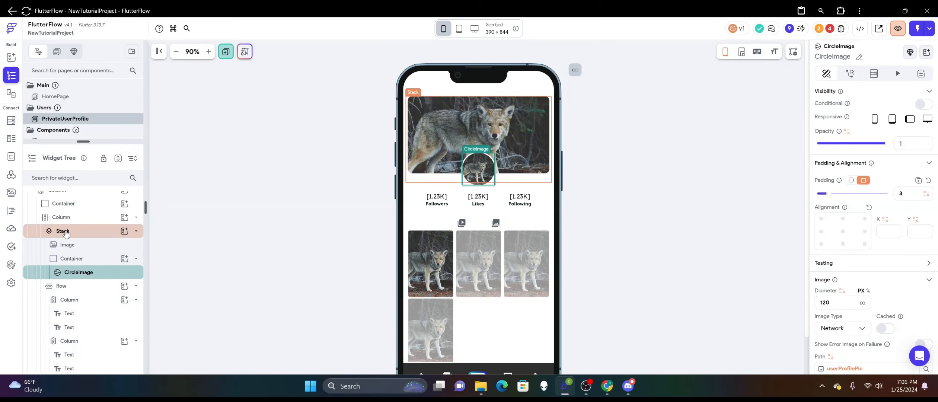
click(83, 263)
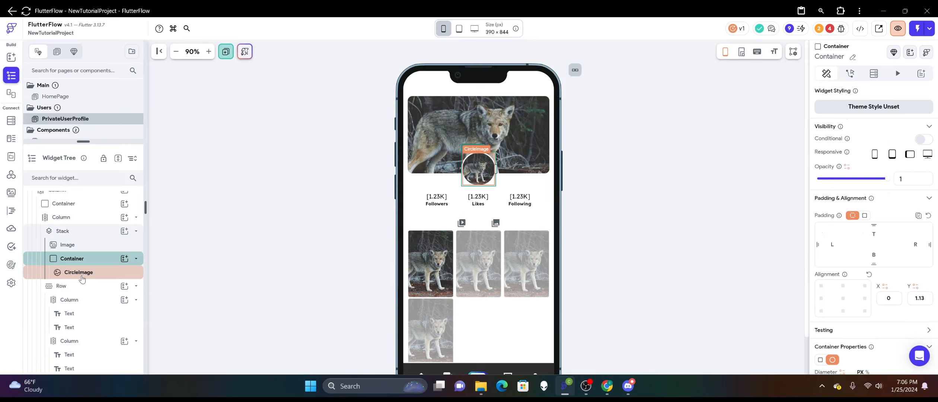
right_click(71, 259)
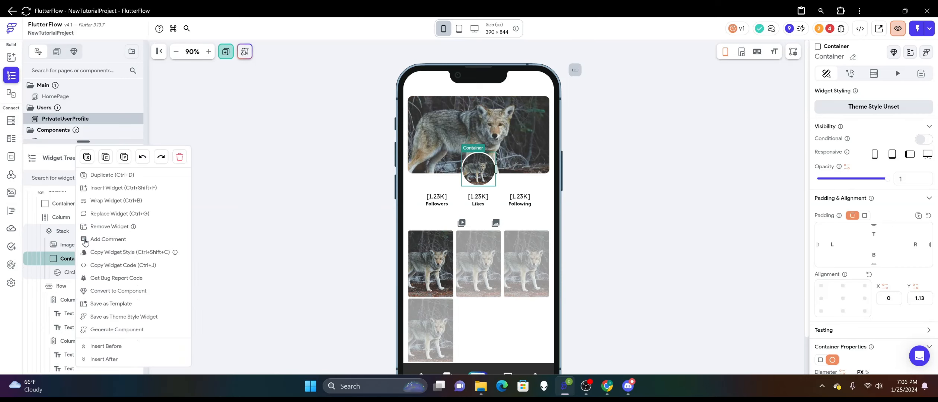
click(93, 159)
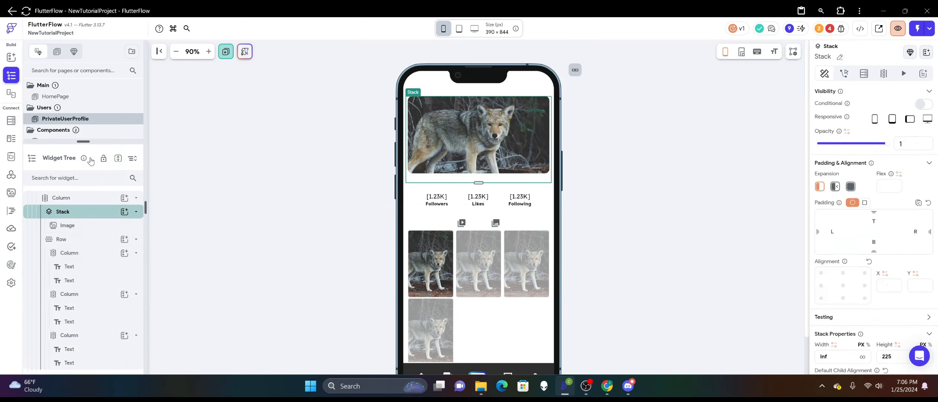
Add a nested Stack inside the header Stack and paste the CircleImage's Container into it.
click(124, 211)
scroll(197, 271, down, 2)
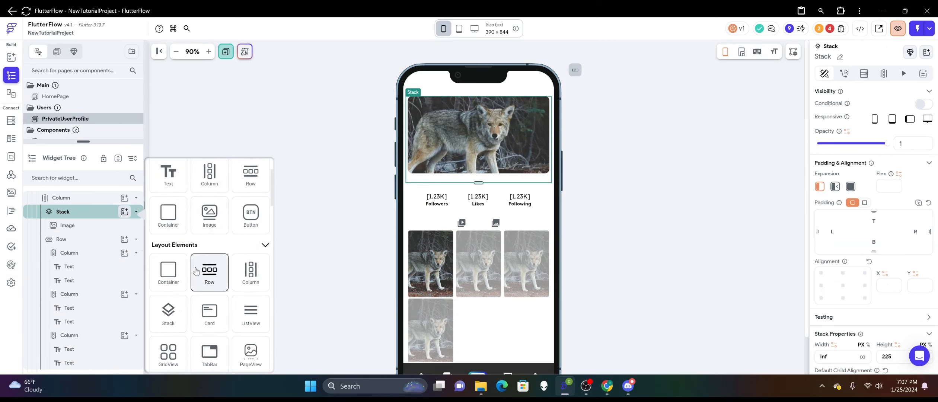
click(169, 313)
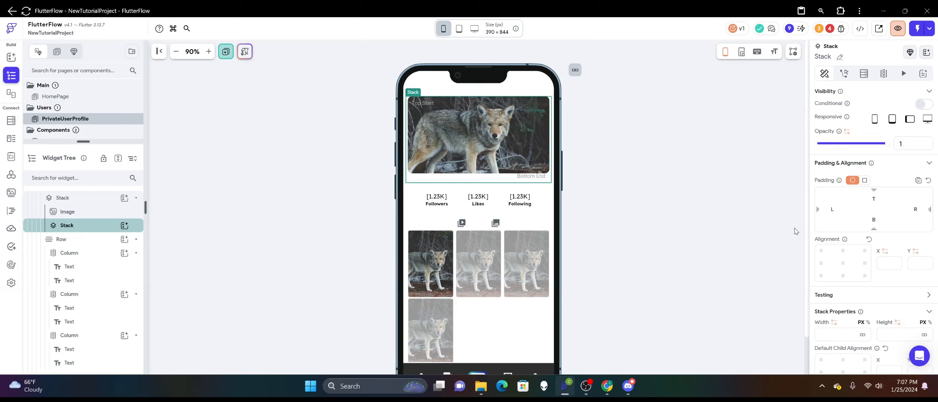
scroll(837, 226, down, 2)
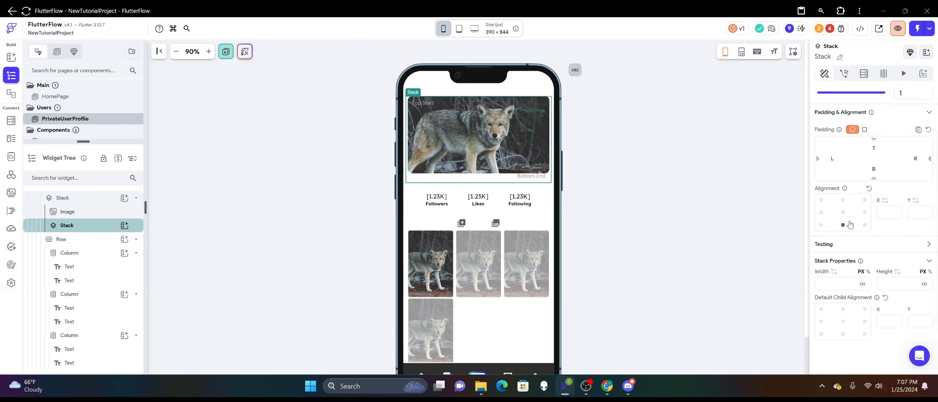
right_click(74, 228)
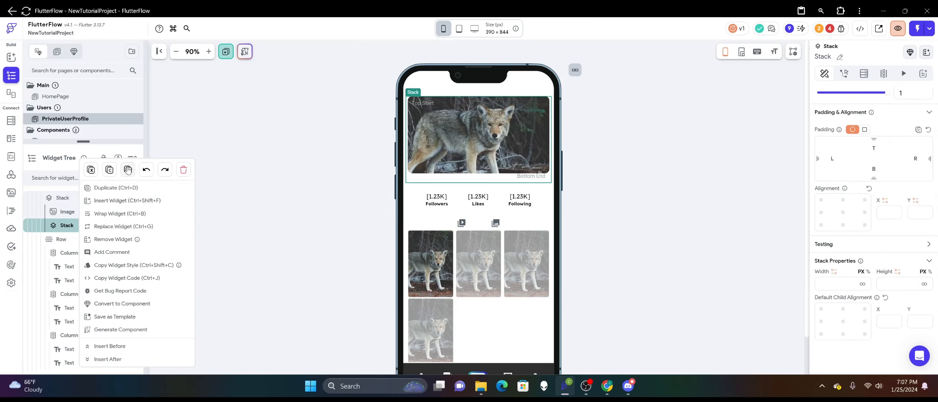
click(127, 170)
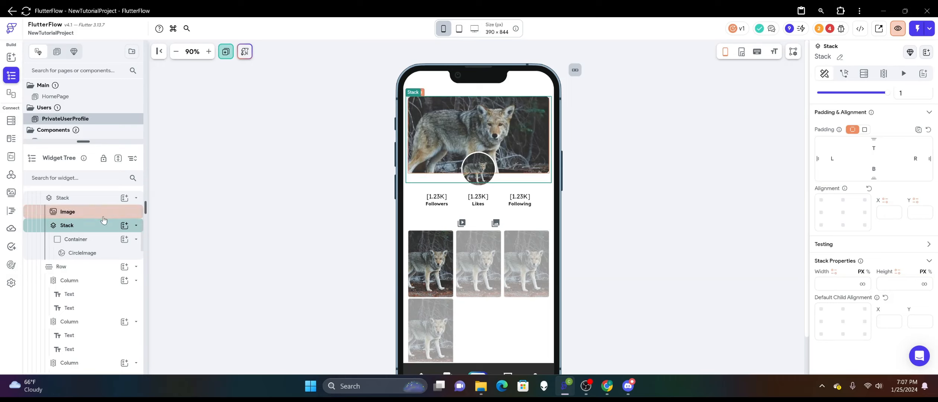
Set the nested Stack around the profile picture to infinite width and a height of 100.
click(491, 184)
right_click(492, 185)
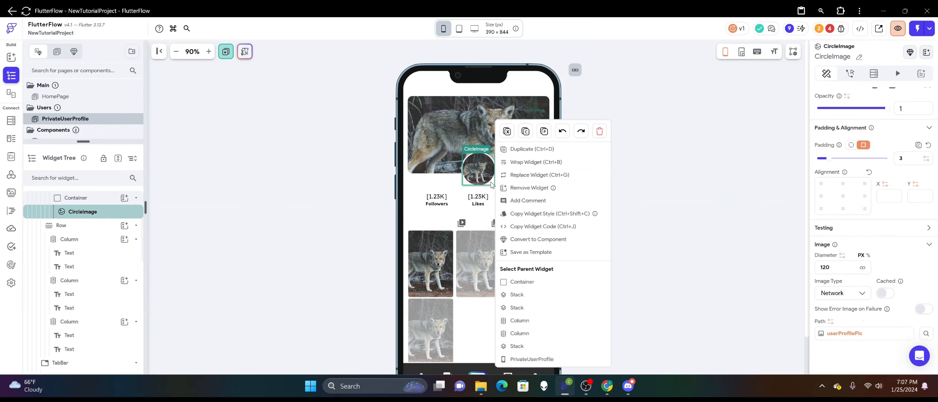
click(528, 289)
scroll(848, 222, down, 2)
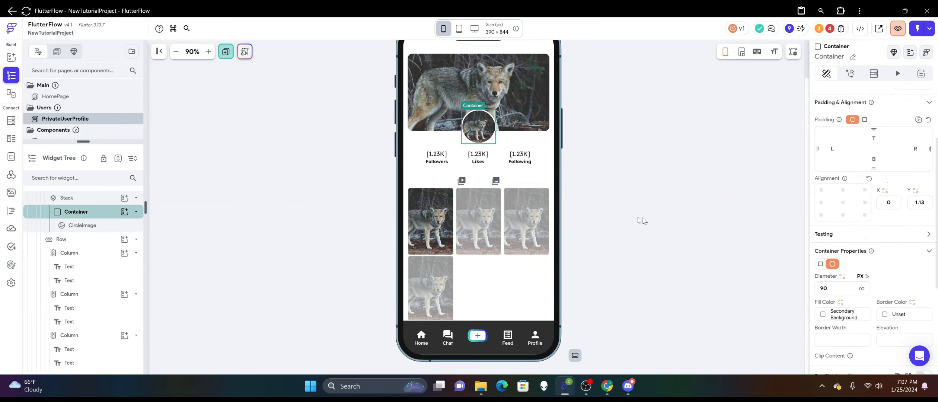
scroll(639, 220, up, 1)
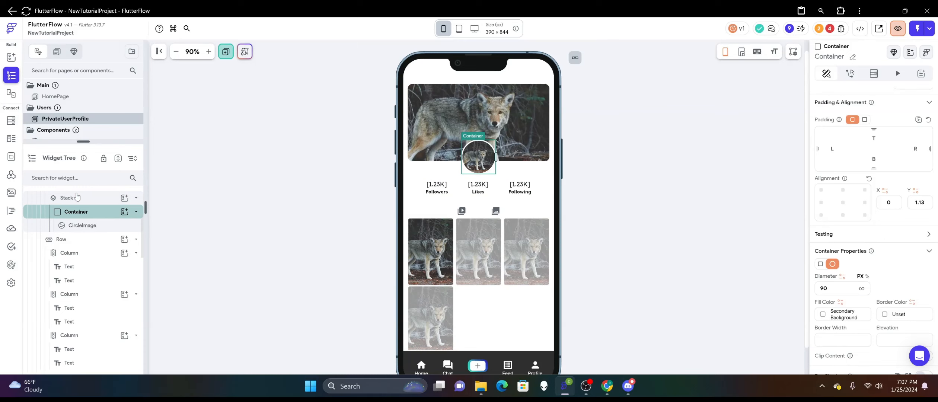
click(77, 198)
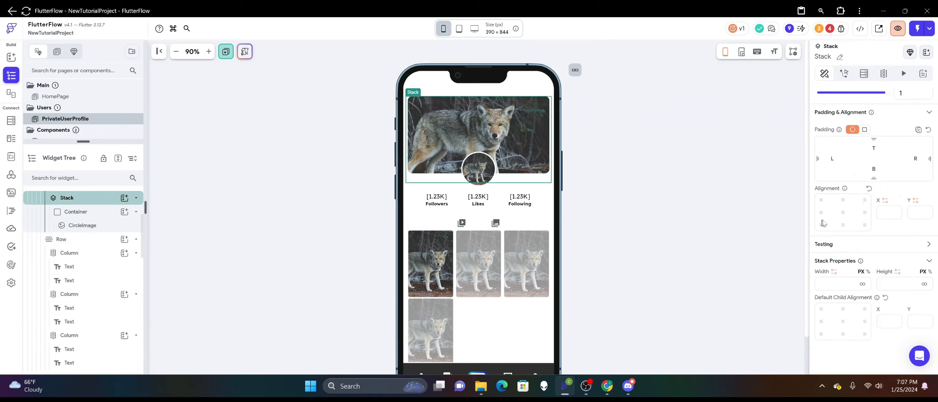
click(863, 283)
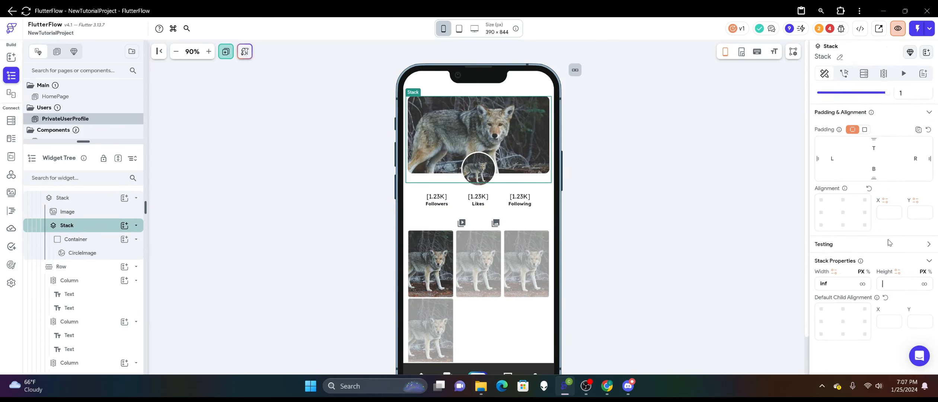
text(100)
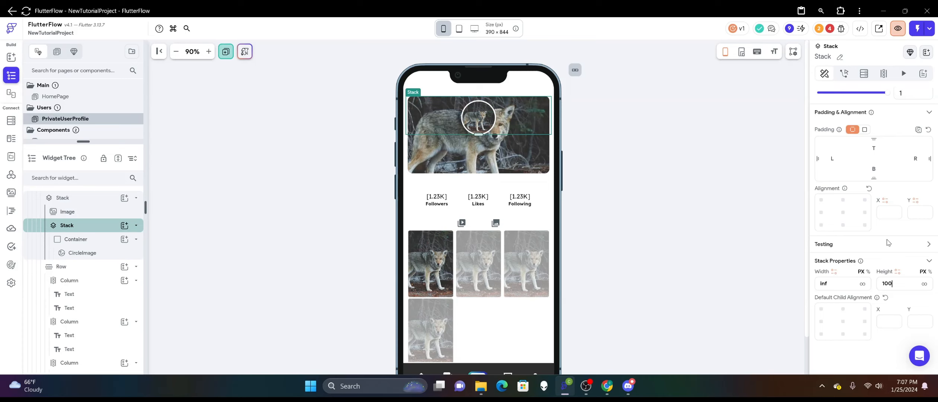
Centre the picture's Container in the nested Stack and move that Stack down over the cover image's lower edge, at about X 0, Y 1.263.
click(495, 127)
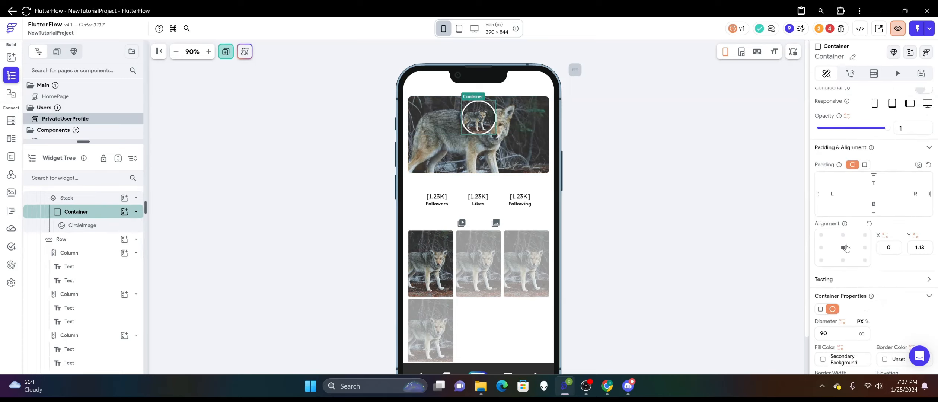
click(515, 118)
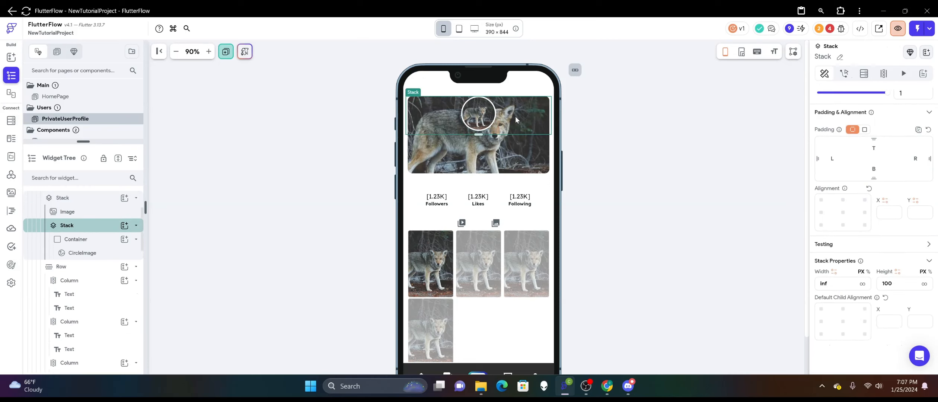
drag(478, 134, 480, 168)
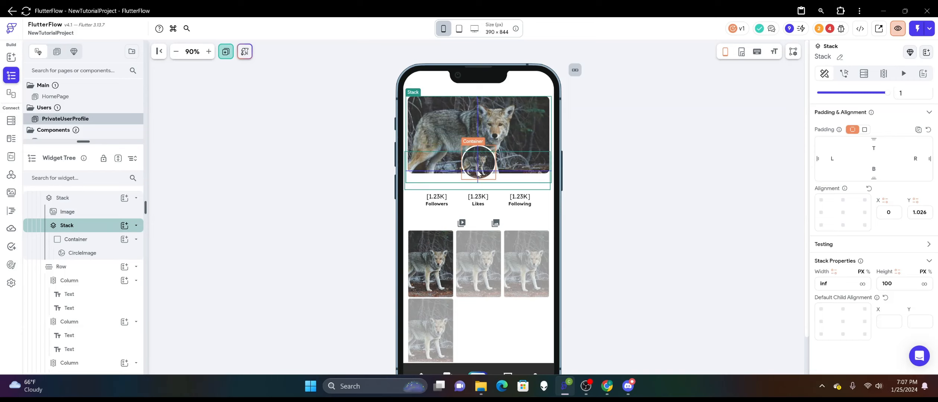
drag(480, 172, 479, 173)
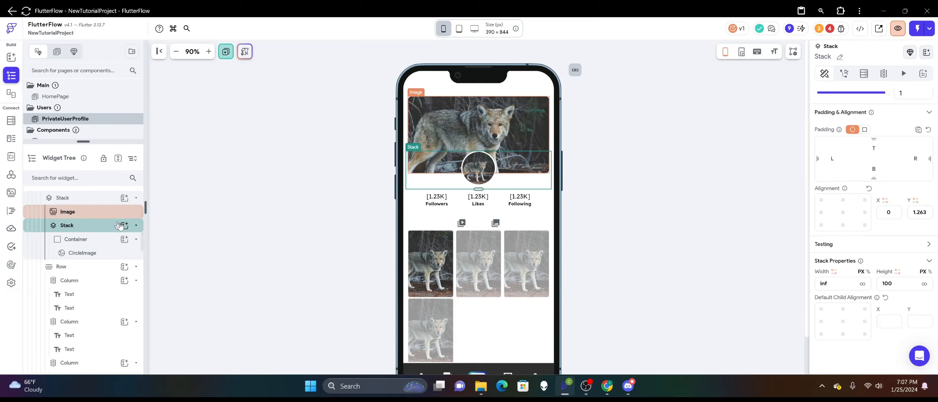
Add a circular Container with diameter 30 to the nested Stack and place it at the profile picture's lower-right edge, about X 0.19, Y 0.705.
click(125, 238)
click(167, 274)
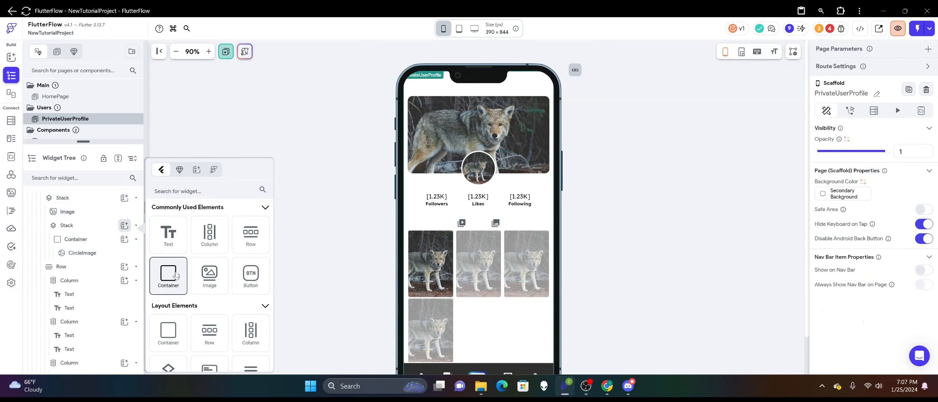
scroll(856, 268, down, 3)
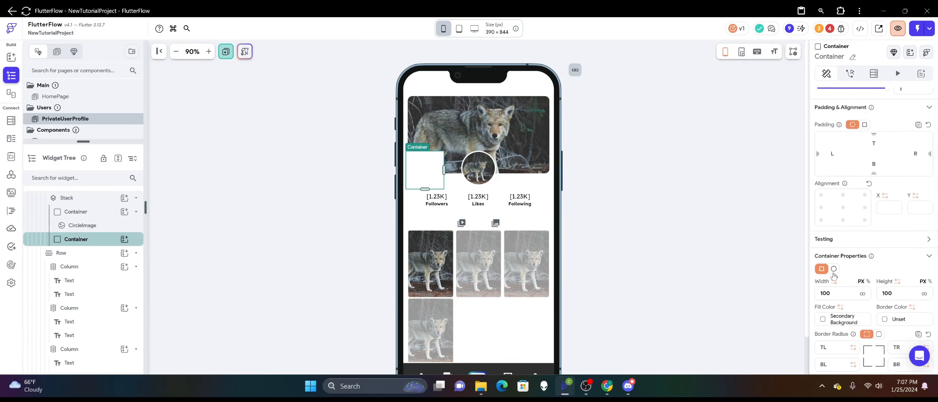
click(833, 268)
double_click(840, 293)
text(35)
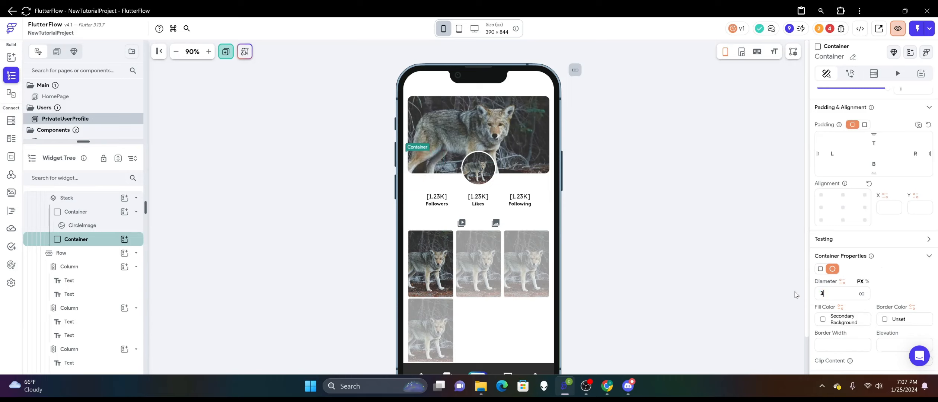
key(BackSpace)
key(BackSpace)
text(25)
key(BackSpace)
text(30)
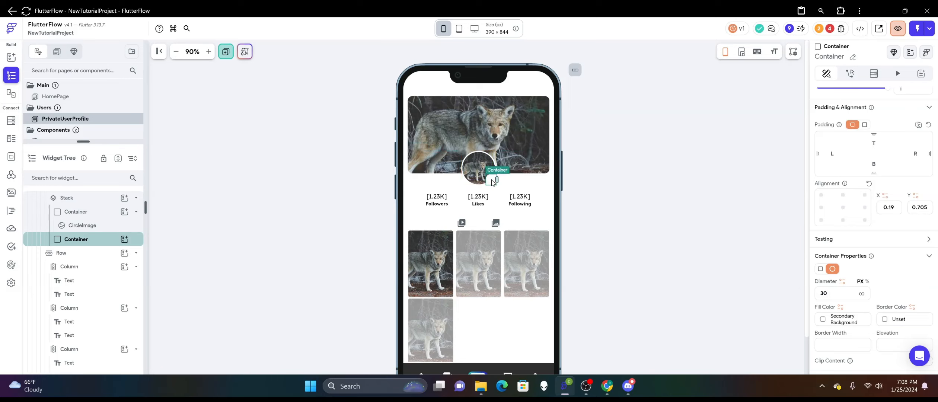
click(576, 195)
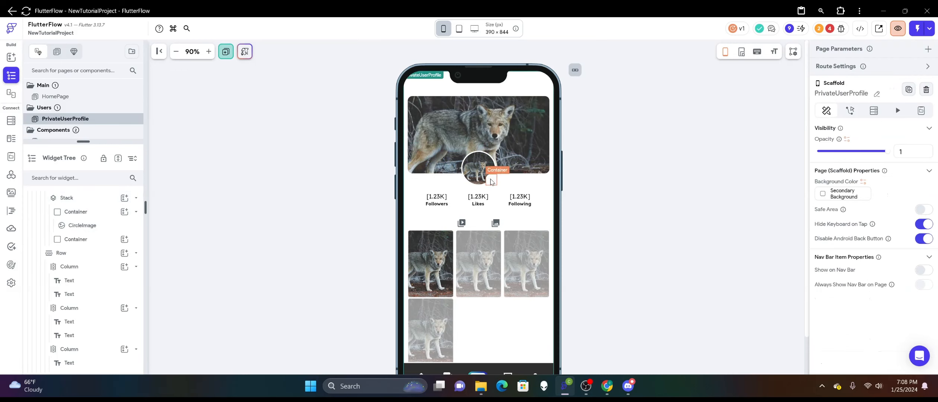
Give the small circular Container an elevation of 2 and align its child to the center.
click(491, 181)
scroll(865, 255, down, 4)
scroll(865, 255, down, 2)
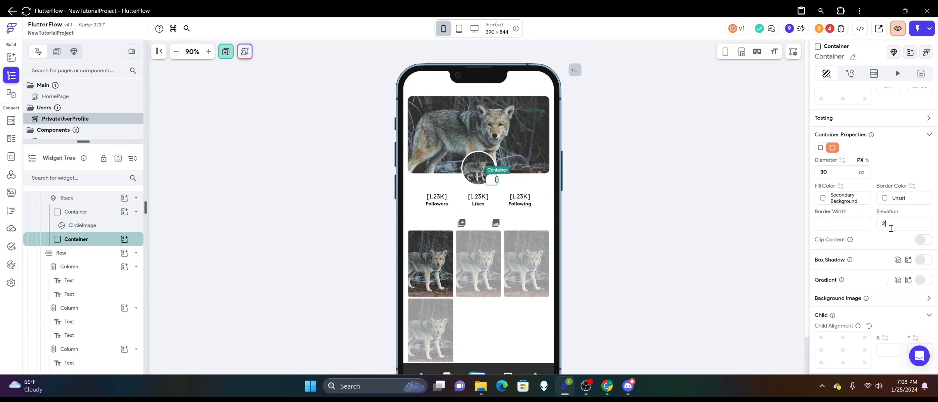
click(700, 143)
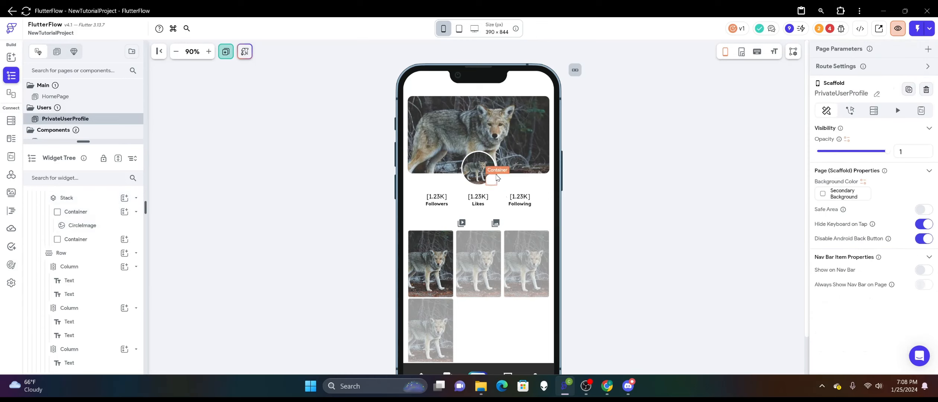
click(496, 176)
scroll(859, 290, down, 6)
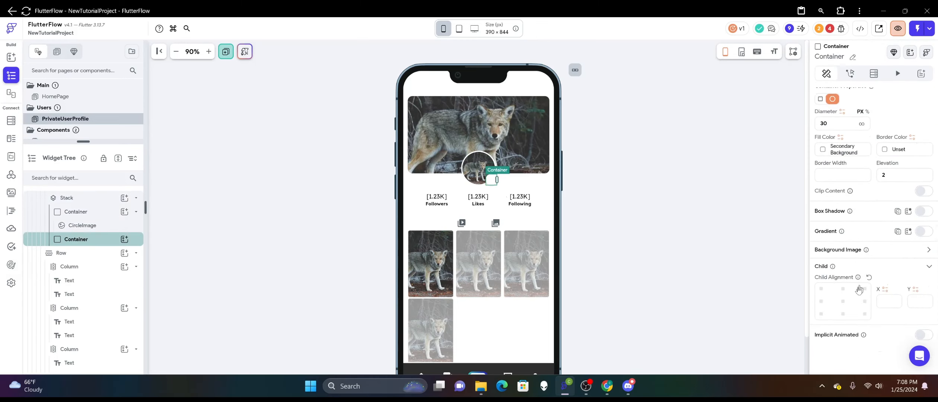
click(843, 301)
Add an Icon inside the small circular Container and set its size to 18.
click(11, 57)
scroll(68, 203, down, 10)
drag(83, 186, 491, 179)
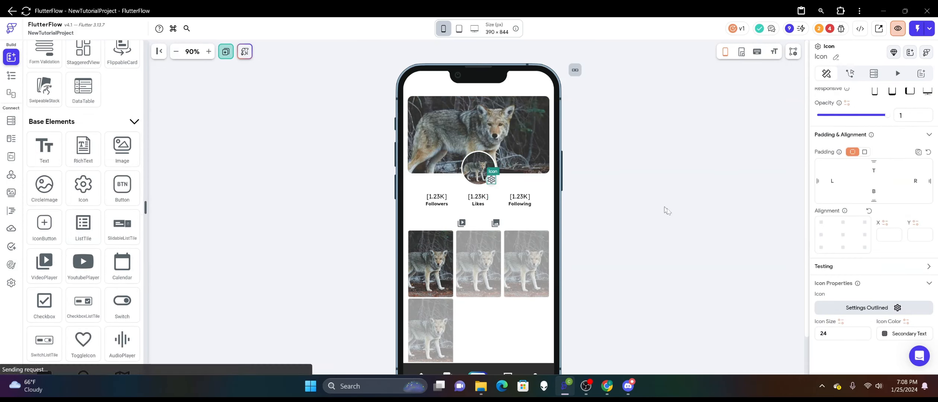
double_click(860, 334)
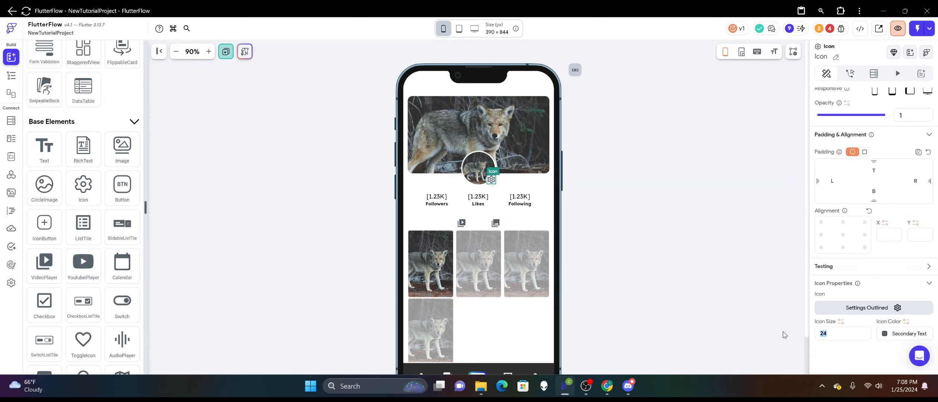
text(18)
Search the Material icons for "photo" and change the badge icon to Photo Camera Outlined.
click(835, 311)
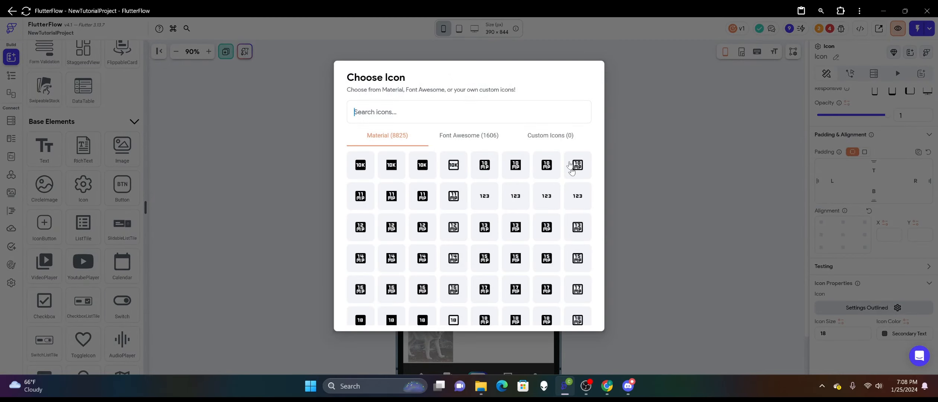
text(camer)
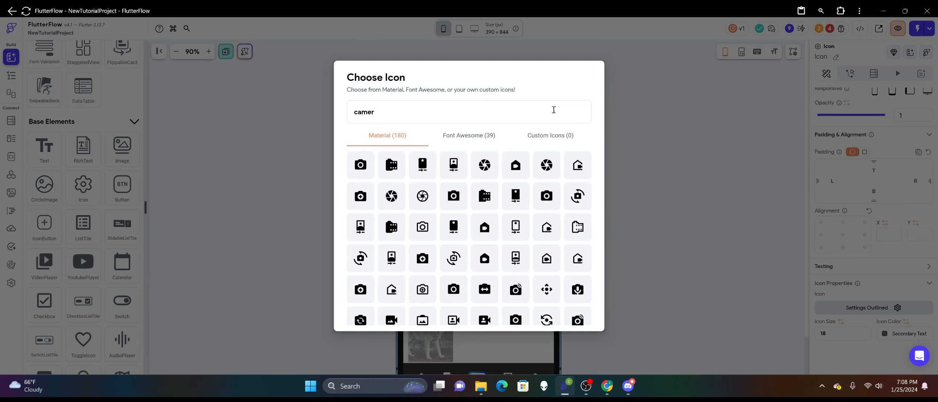
key(ctrl+BackSpace)
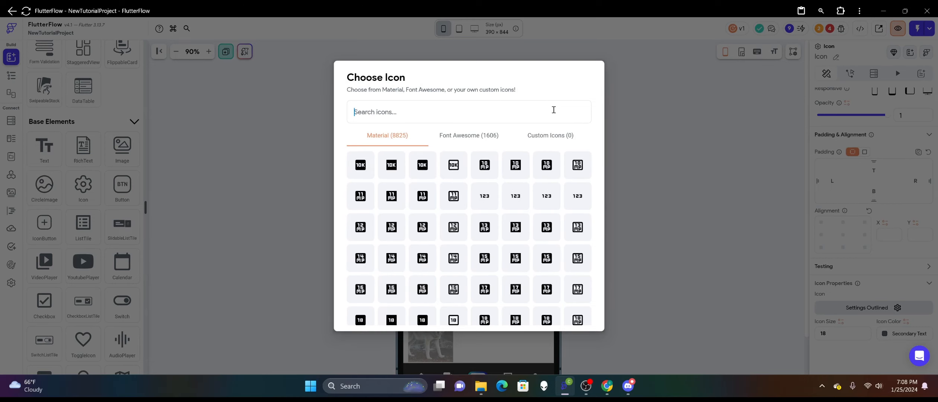
text(image)
key(BackSpace)
key(BackSpace)
key(BackSpace)
key(BackSpace)
key(BackSpace)
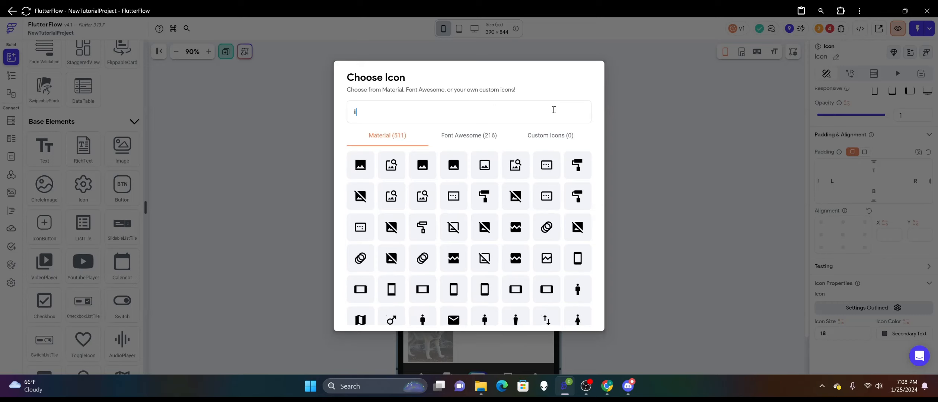
text(photo)
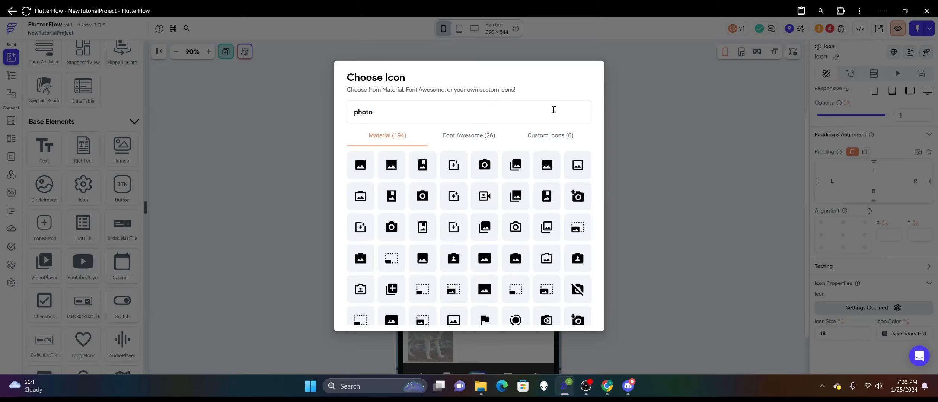
click(515, 230)
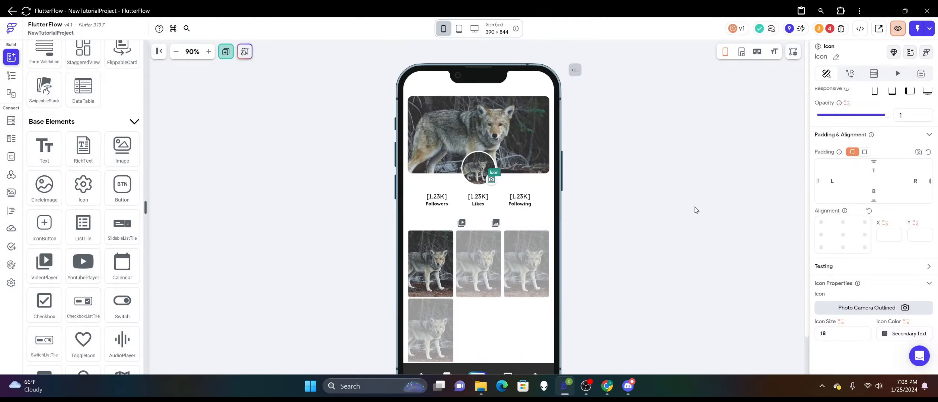
click(694, 209)
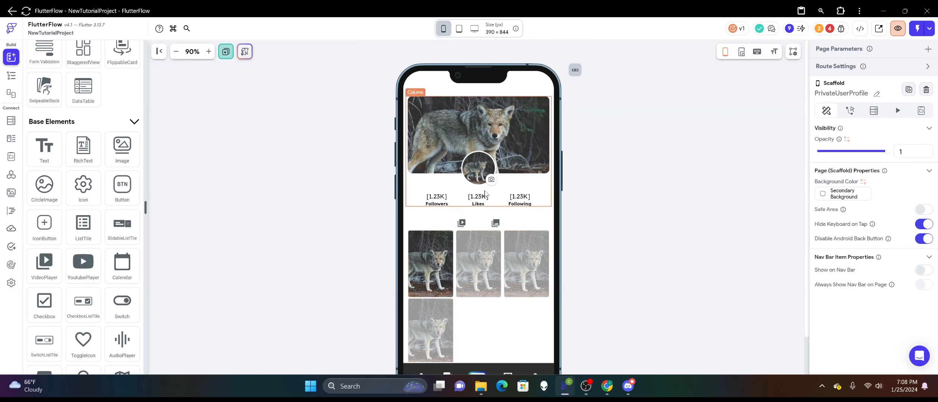
click(497, 186)
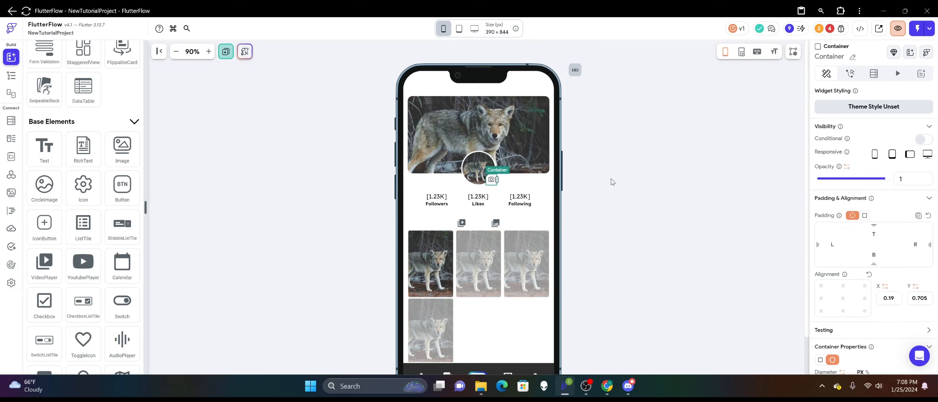
click(612, 181)
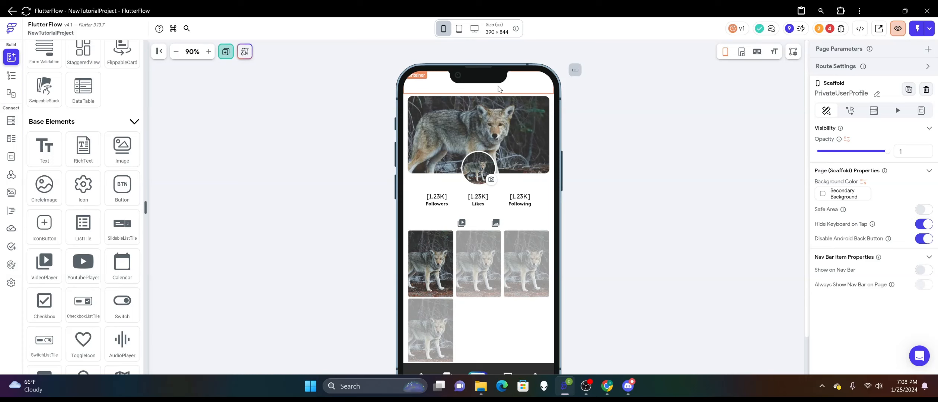
scroll(632, 216, down, 1)
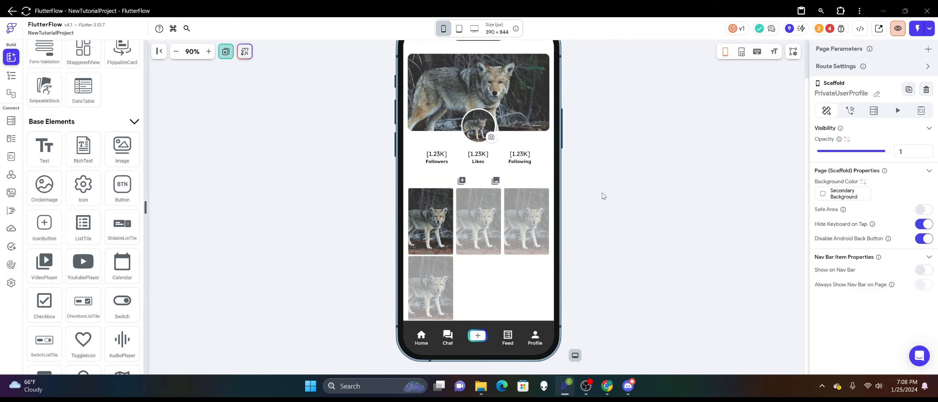
scroll(603, 196, up, 1)
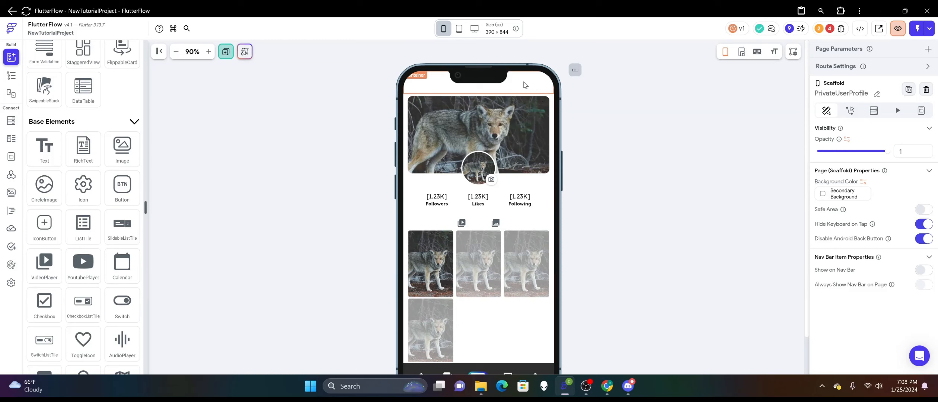
Copy the Fraction of Screen Height variable from the height of the blank Container at the top of the page.
click(532, 83)
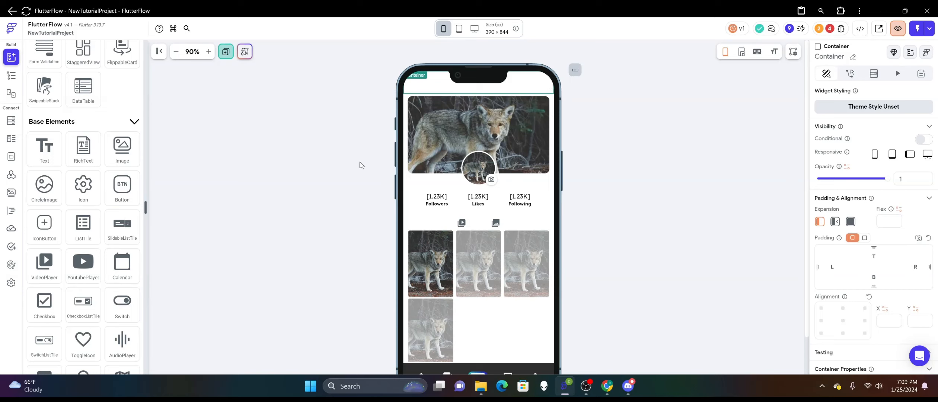
scroll(360, 165, down, 2)
scroll(360, 164, up, 2)
scroll(830, 212, down, 4)
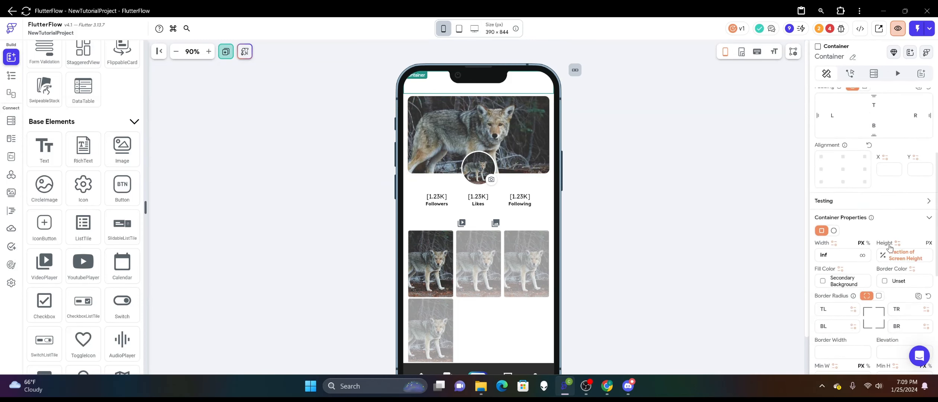
click(897, 255)
click(856, 203)
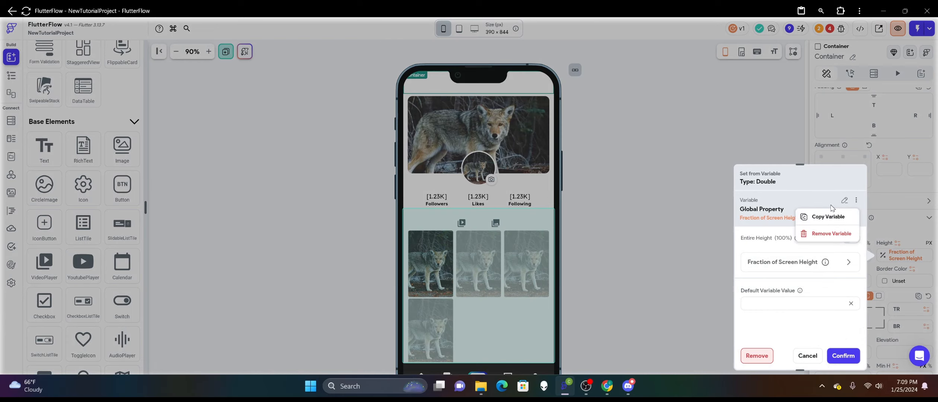
click(824, 214)
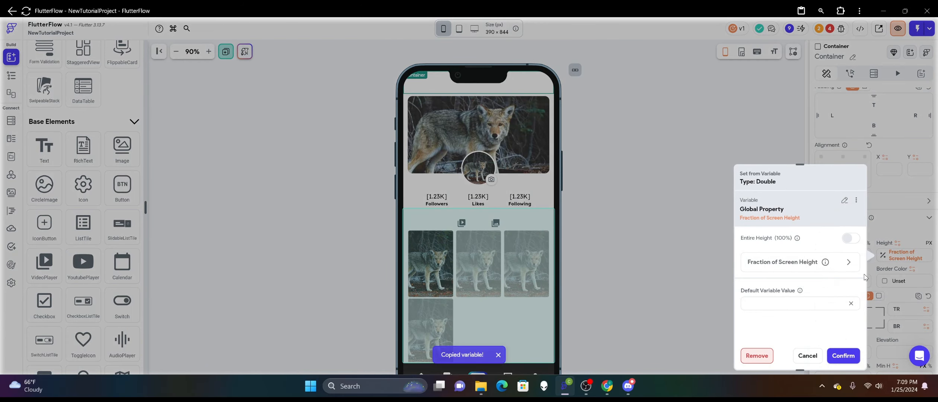
Remove the variable from the top Container's height and set the height to 9 percent.
click(497, 355)
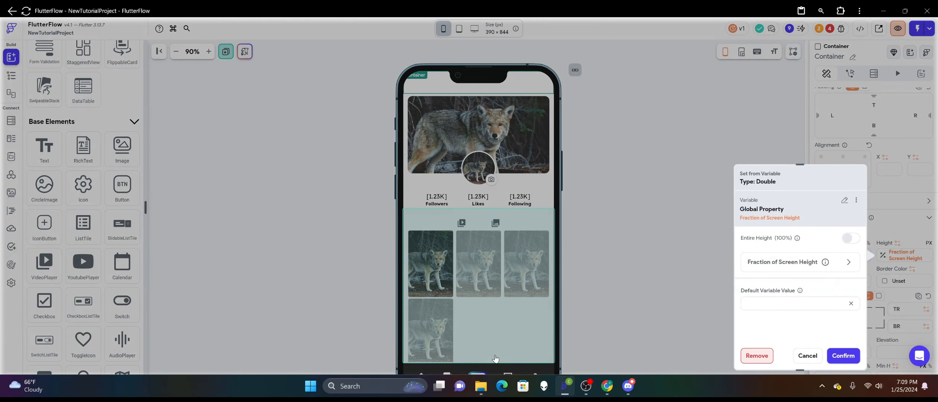
click(756, 355)
double_click(901, 255)
text(9)
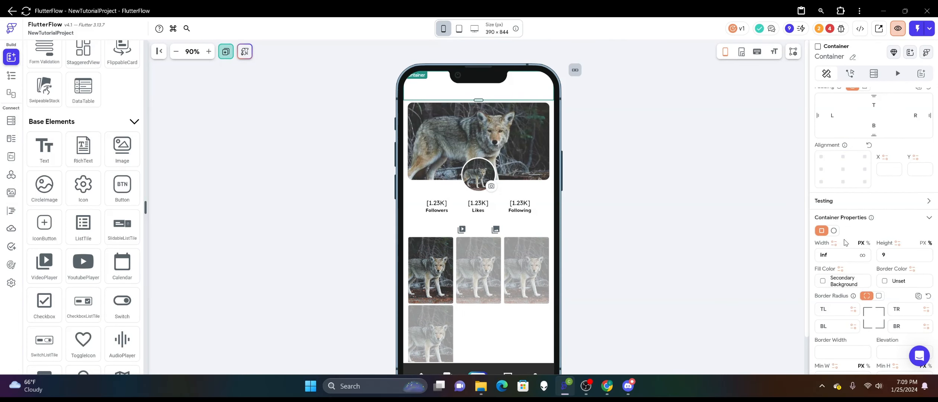
Paste the copied Fraction of Screen Height variable into the top Container's height and set its fraction value to 0.09.
click(897, 243)
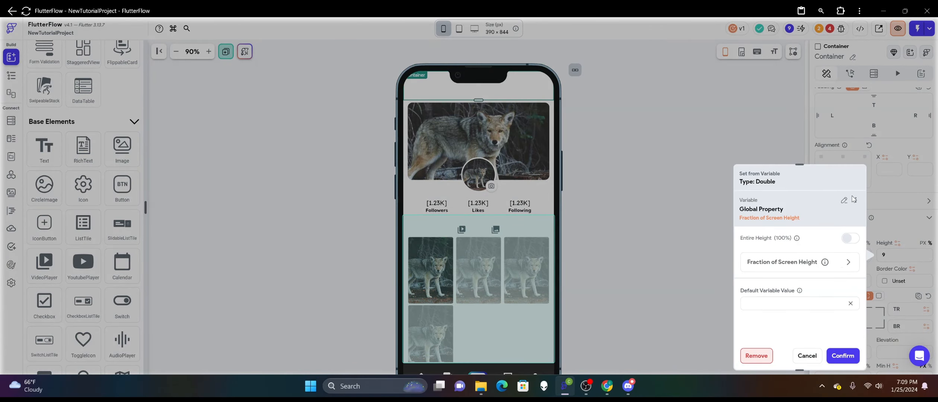
click(856, 202)
click(824, 236)
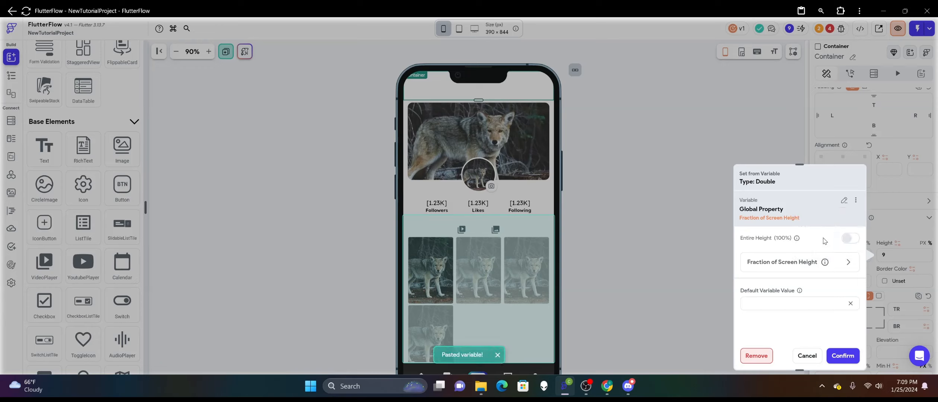
click(813, 268)
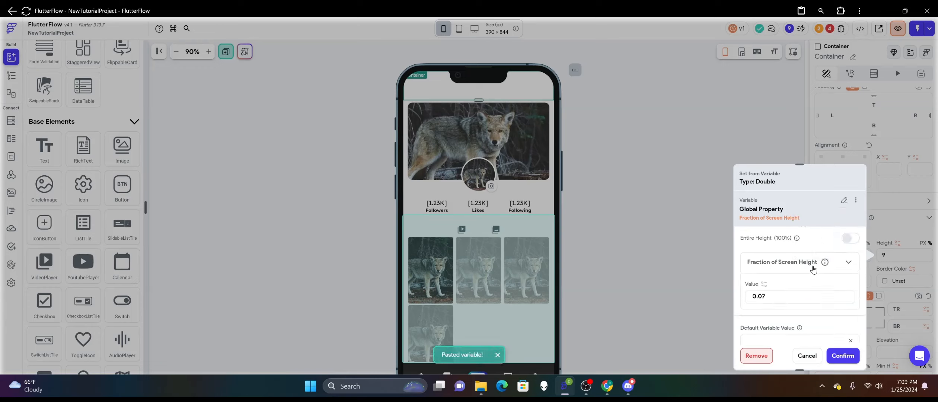
text(9)
click(837, 357)
click(650, 185)
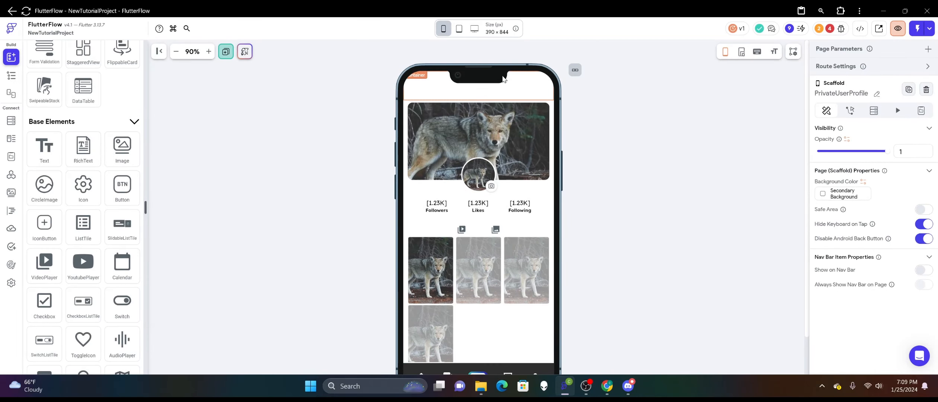
Align the top Container's child to the bottom center and add a Row inside the Container.
click(516, 92)
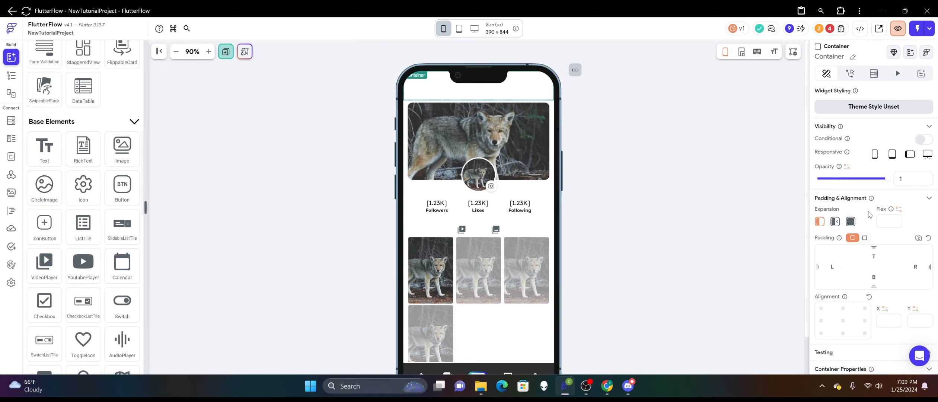
scroll(868, 215, down, 6)
click(843, 313)
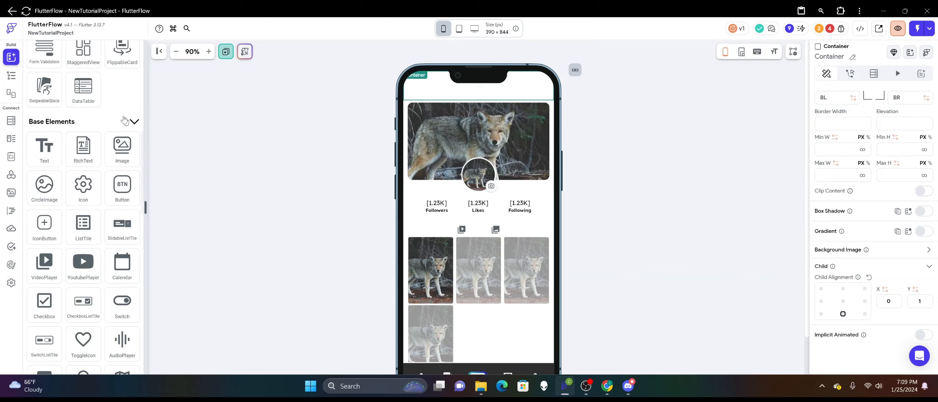
scroll(123, 120, up, 8)
drag(122, 120, 513, 98)
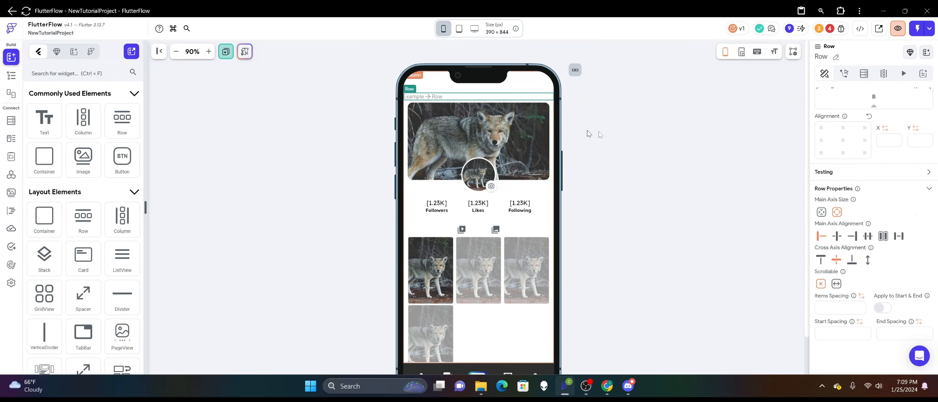
Set the Row's main axis alignment to End and its right padding to 12.
click(852, 235)
scroll(824, 170, up, 3)
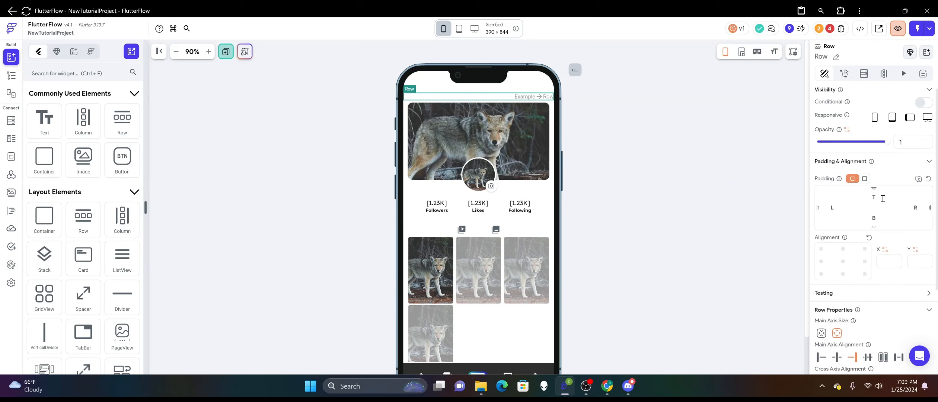
click(902, 207)
text(12)
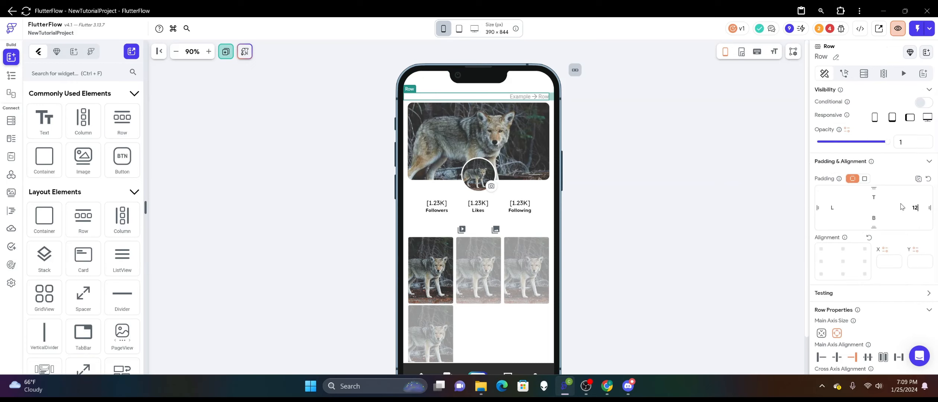
Add an IconButton to the Row and clear its border color and fill color.
scroll(94, 183, down, 10)
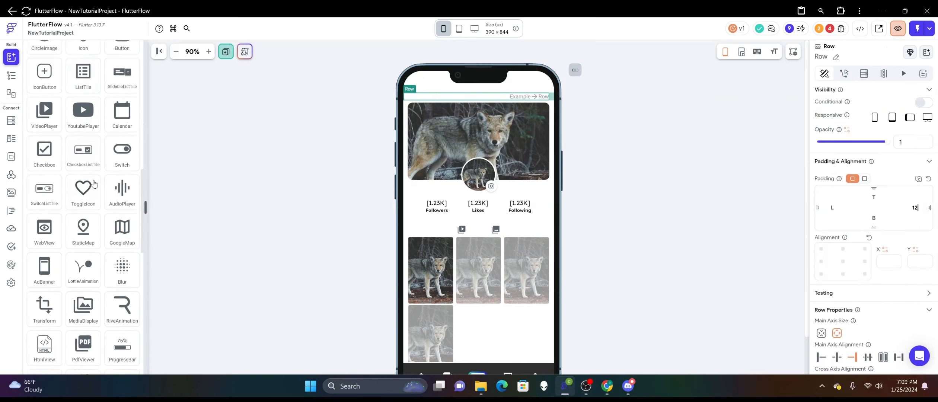
drag(44, 165, 516, 98)
scroll(889, 233, down, 5)
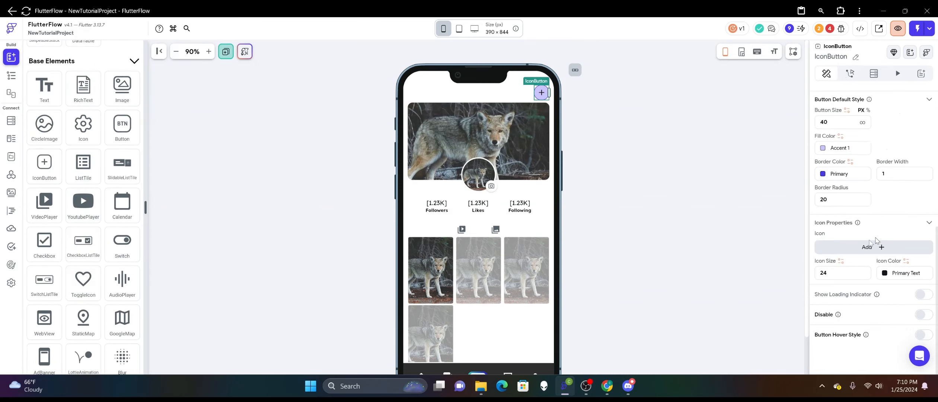
click(828, 174)
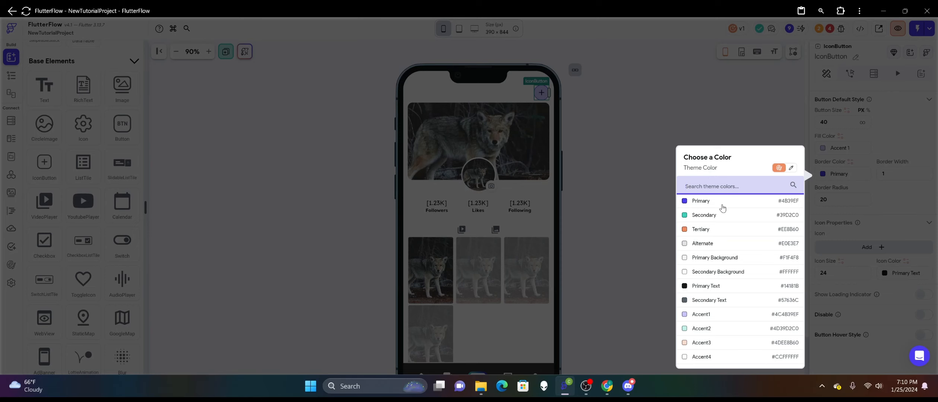
click(791, 168)
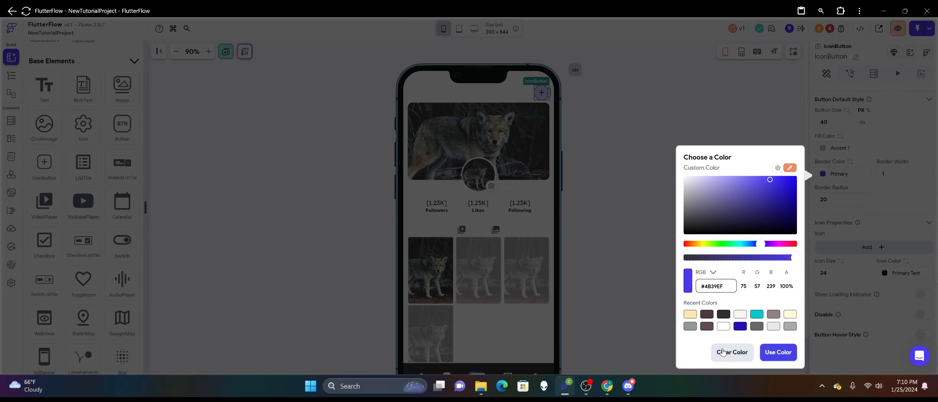
click(724, 349)
click(826, 147)
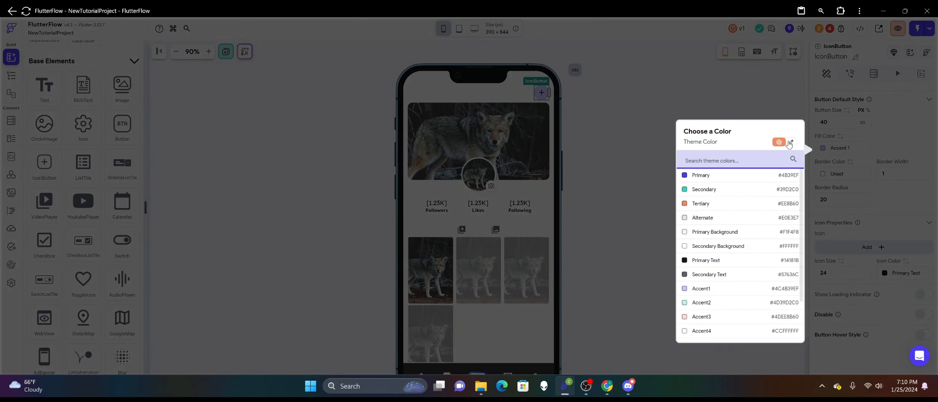
click(790, 143)
click(733, 324)
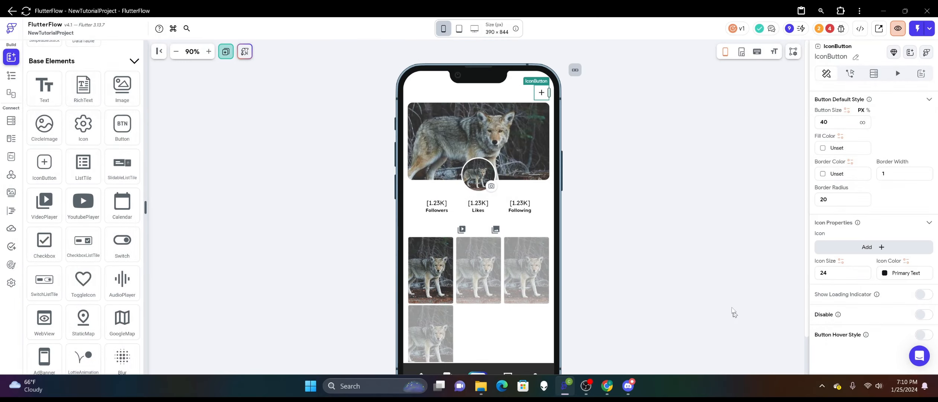
Search the Material icons for "menu" and give the IconButton a three-line menu icon.
click(860, 247)
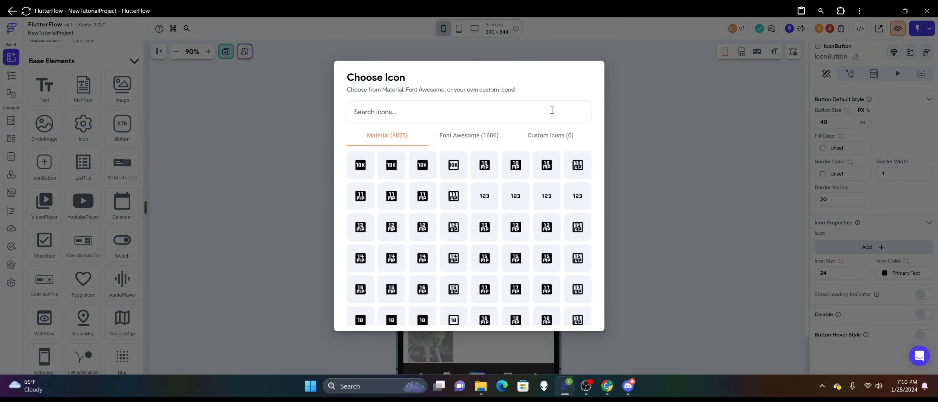
text(menu)
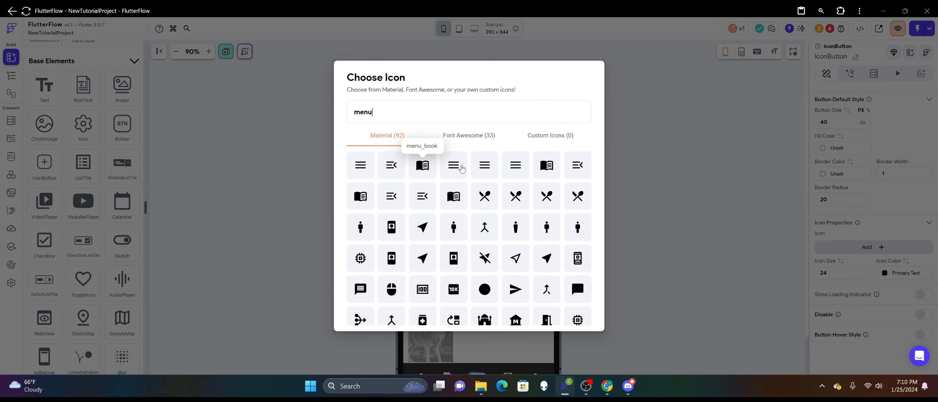
click(453, 165)
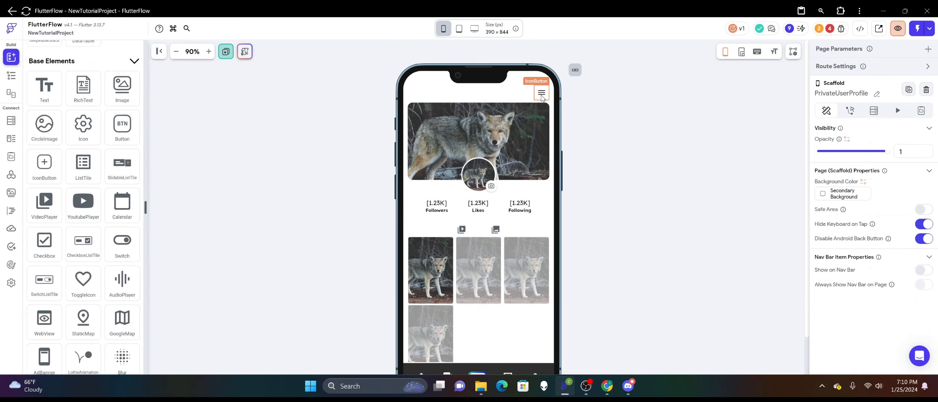
click(504, 97)
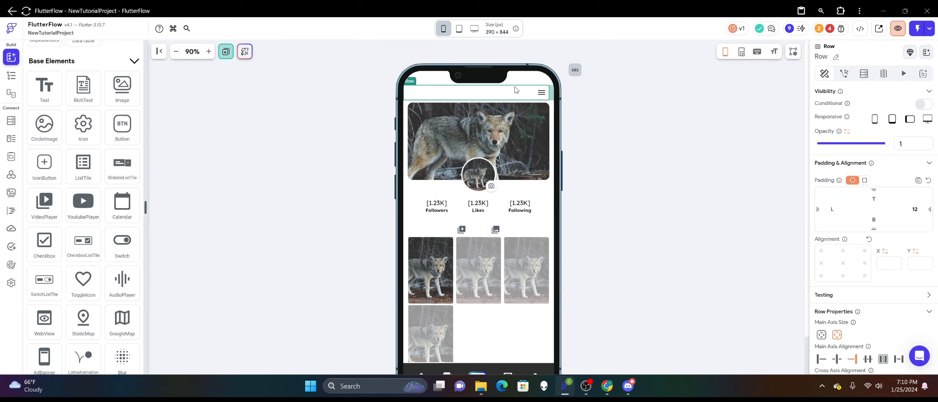
click(218, 143)
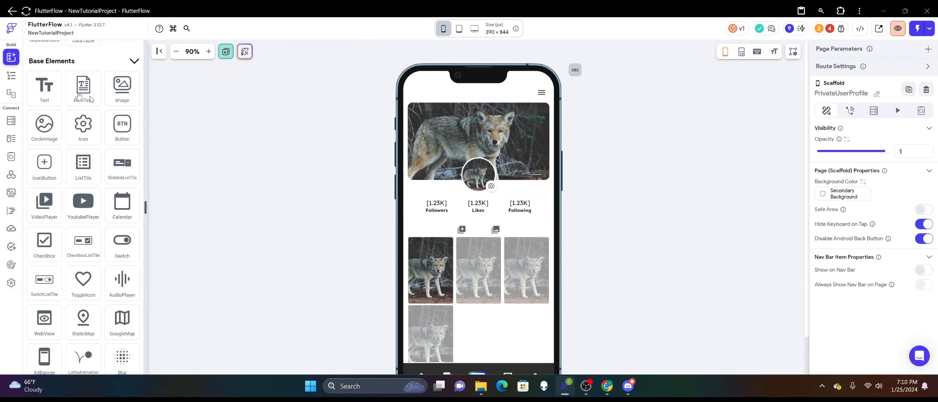
Add an EndDrawer page element to the PrivateUserProfile page.
scroll(71, 157, down, 10)
scroll(70, 157, down, 5)
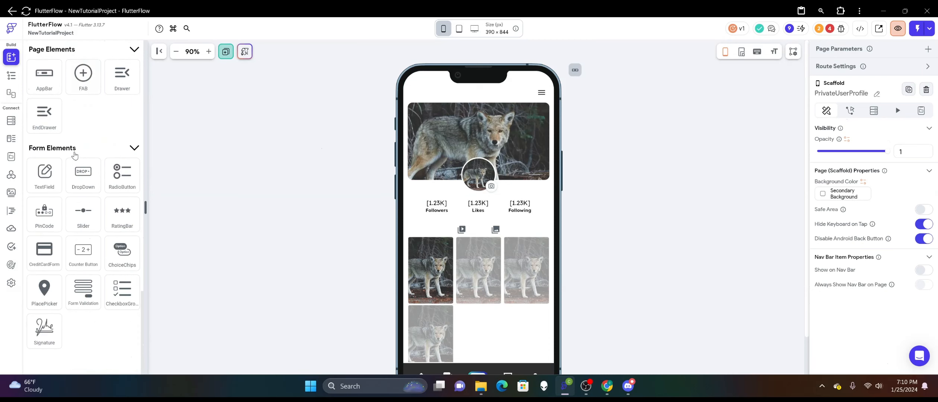
scroll(76, 157, up, 3)
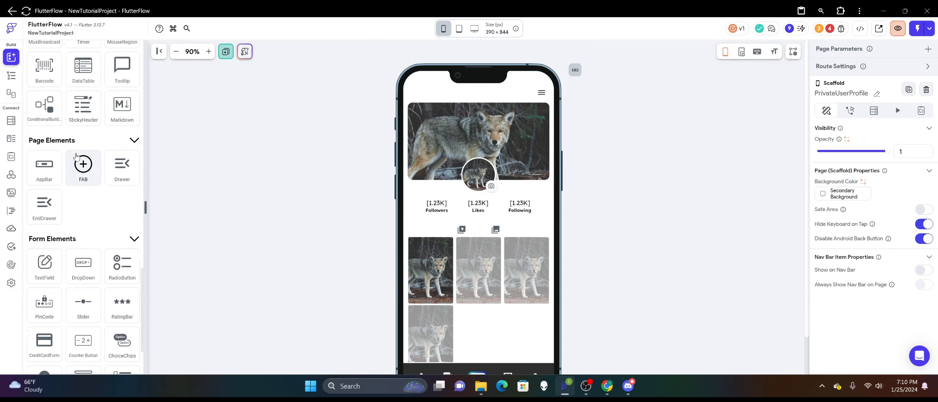
drag(45, 206, 461, 231)
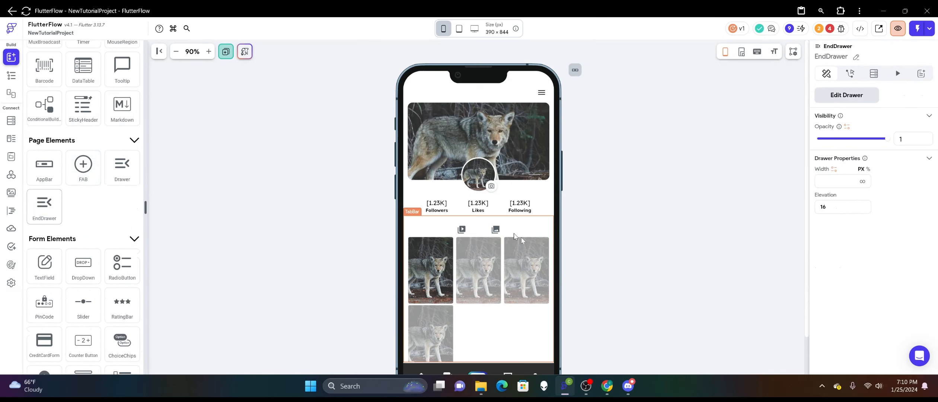
Give the menu IconButton an On Tap Drawer action with the action type Open End Drawer.
click(831, 96)
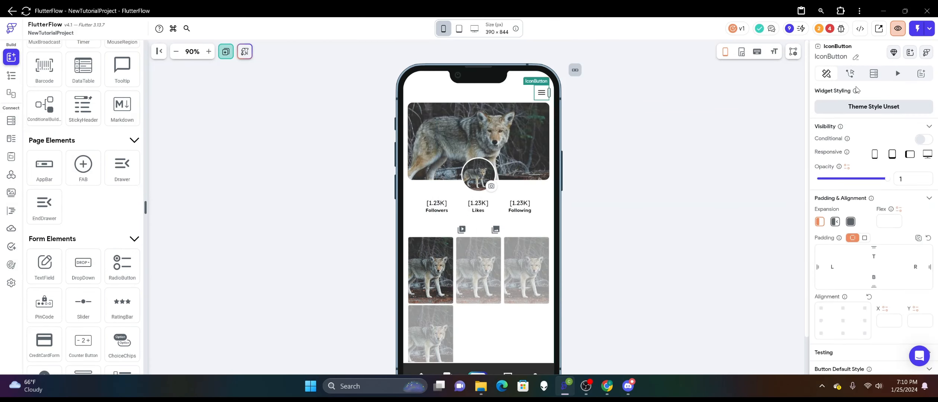
click(850, 73)
click(862, 166)
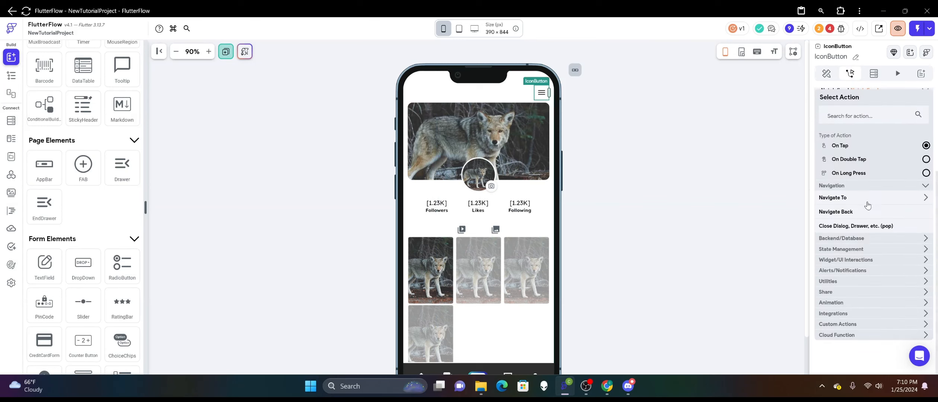
click(860, 259)
scroll(852, 268, down, 1)
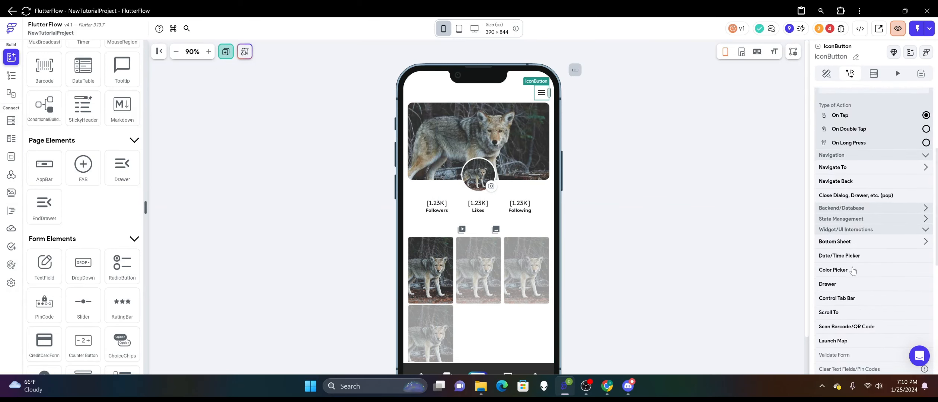
click(847, 289)
click(837, 209)
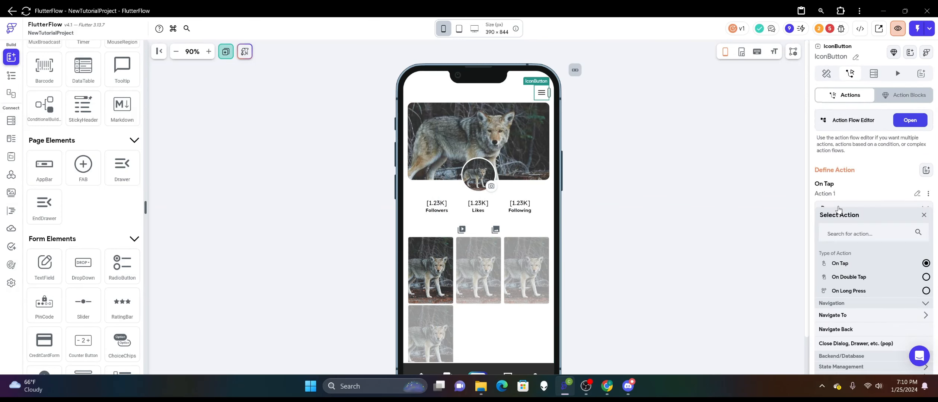
click(923, 216)
click(871, 234)
click(849, 255)
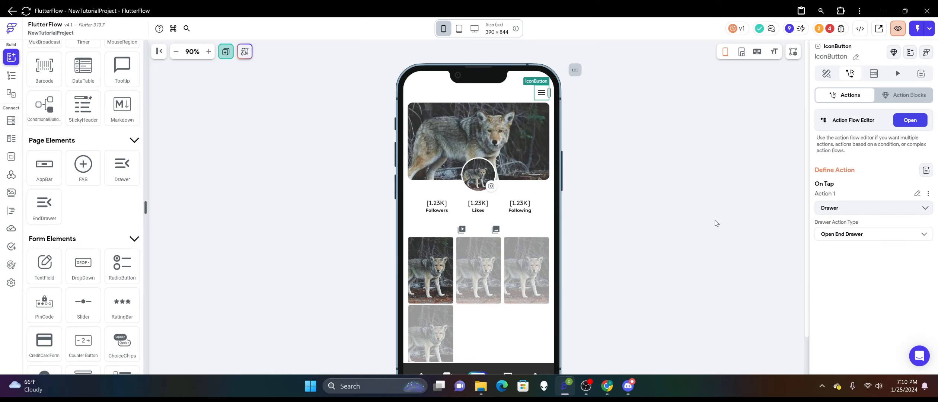
click(716, 222)
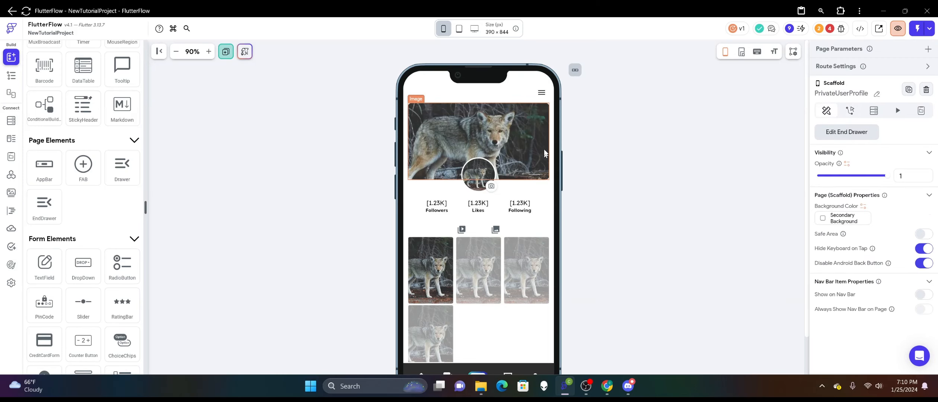
scroll(331, 190, down, 2)
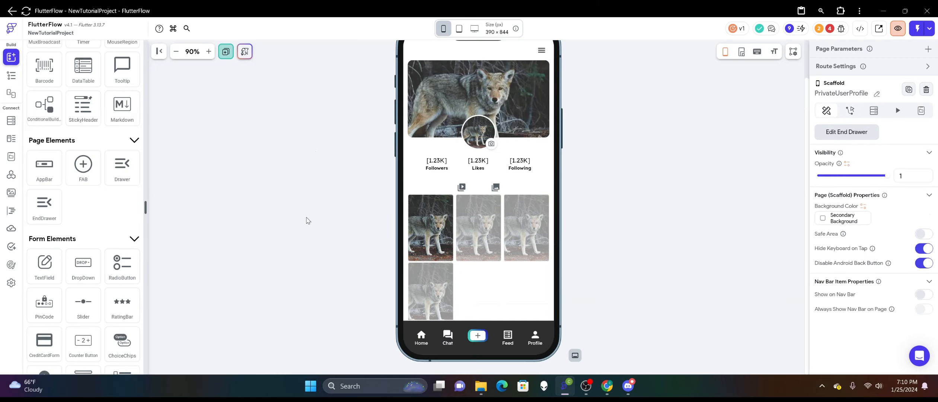
scroll(506, 261, up, 2)
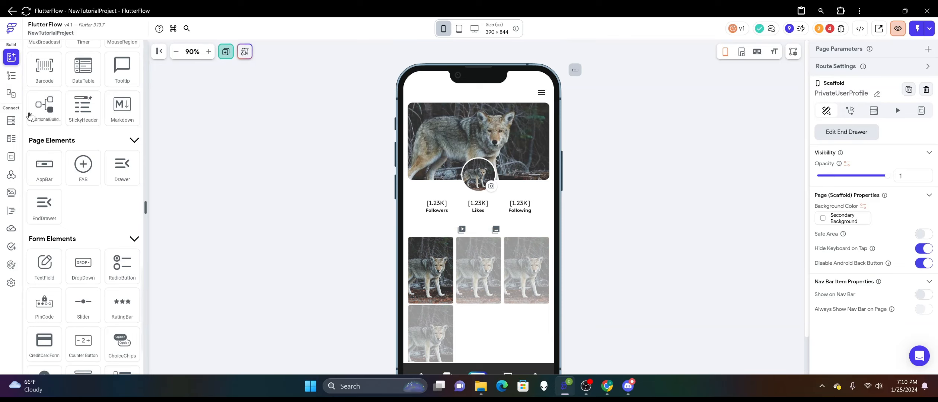
Duplicate the PrivateUserProfile page in the Users folder.
click(11, 75)
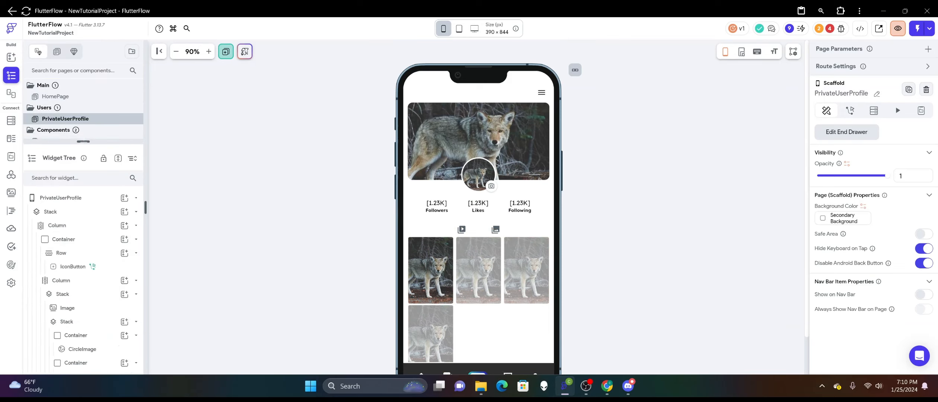
drag(83, 141, 83, 238)
right_click(74, 120)
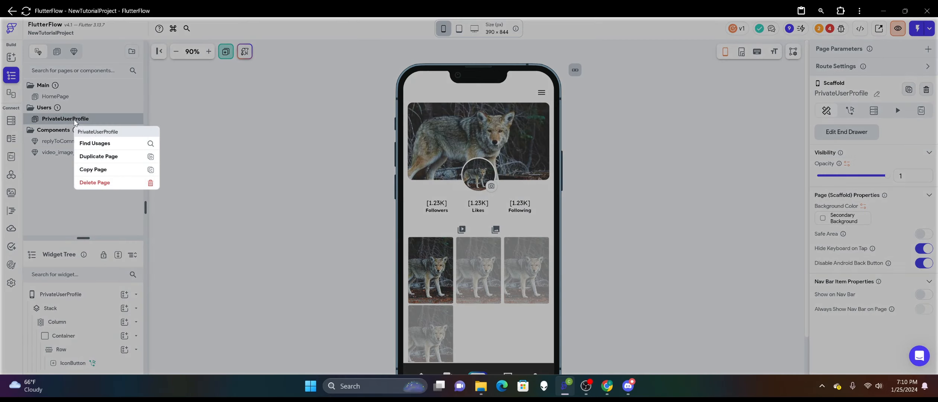
click(99, 156)
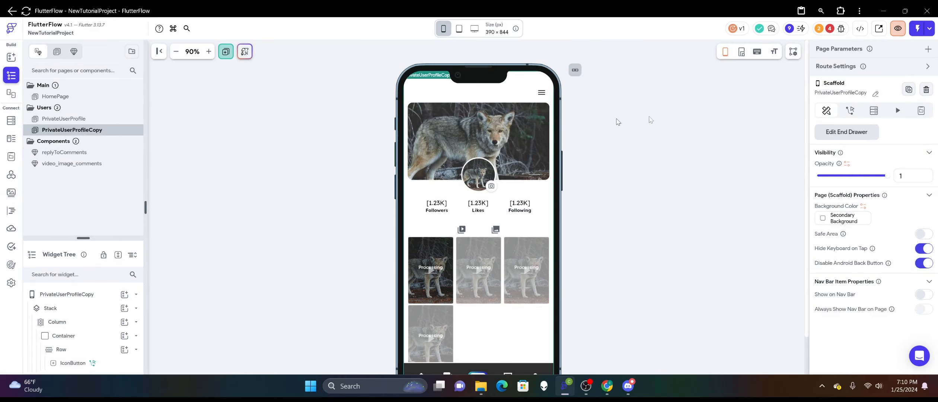
Rename the duplicated profile page as PublicProfile.
click(876, 94)
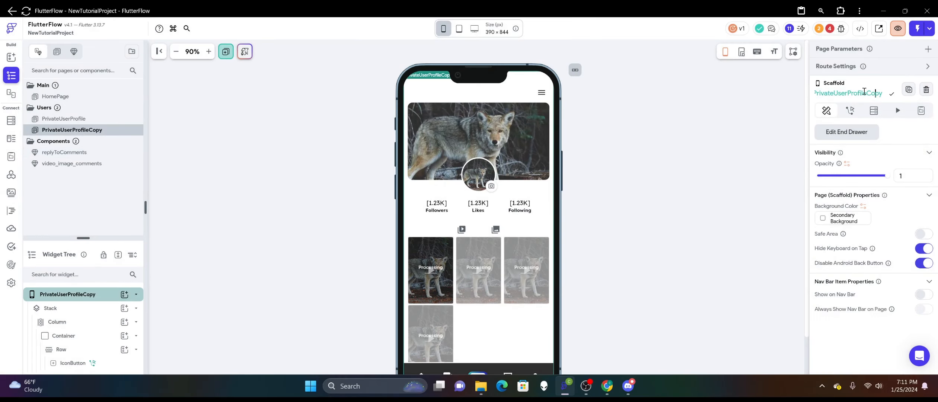
drag(882, 91, 795, 92)
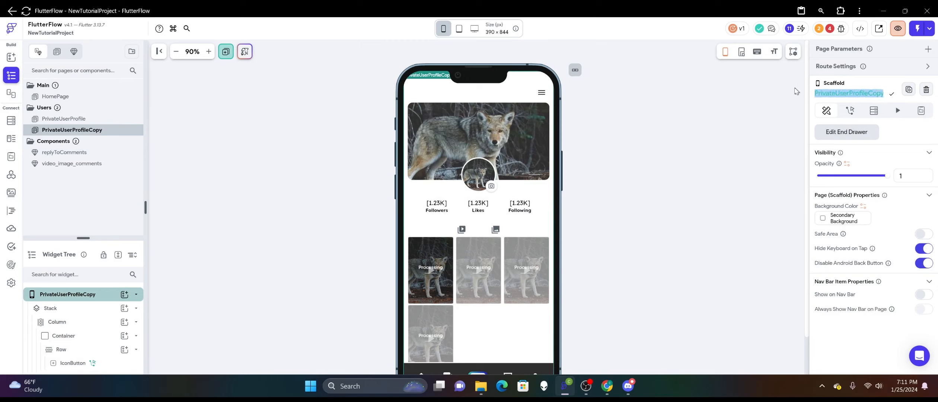
text(Public)
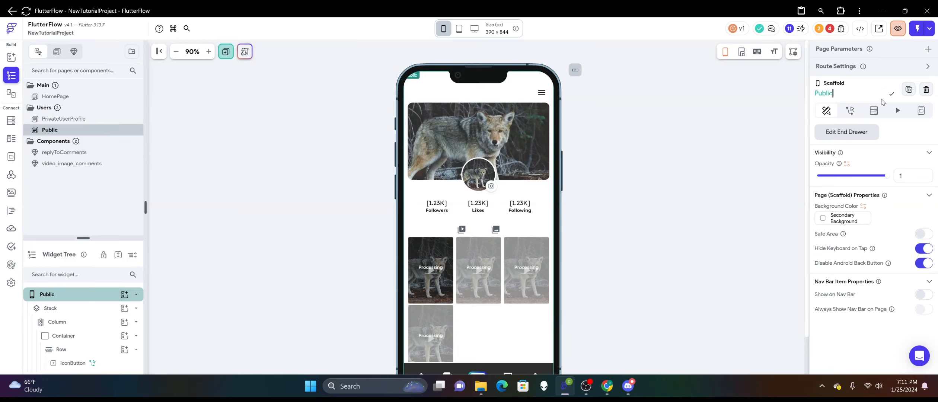
text(Profile)
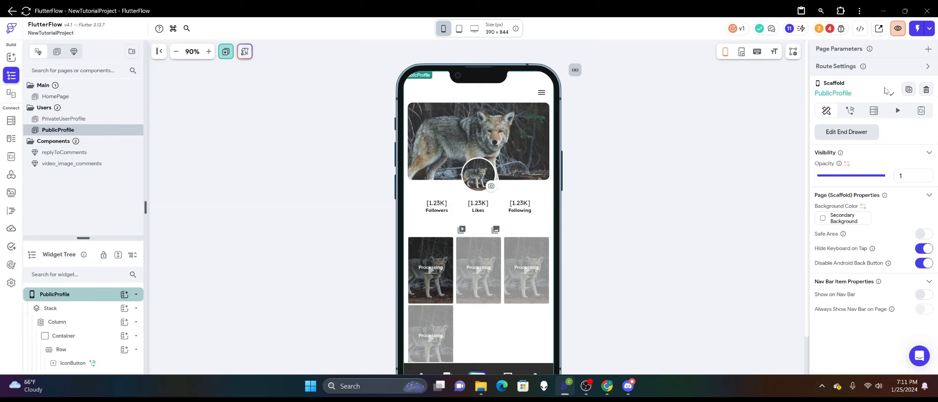
click(893, 98)
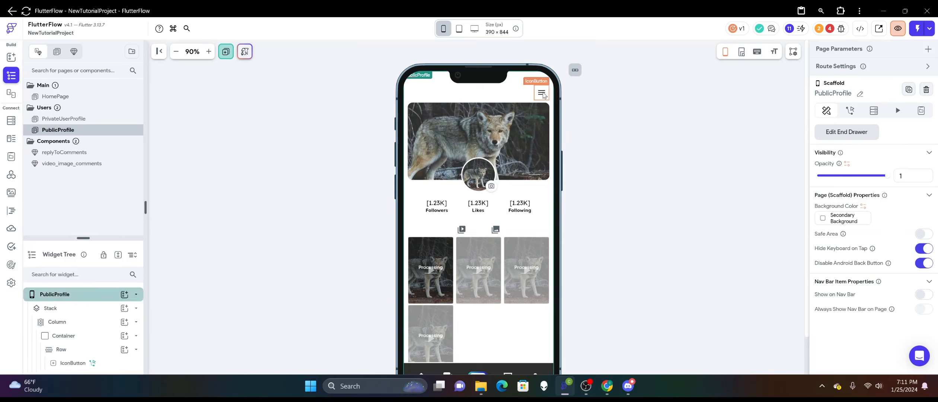
Delete the menu IconButton and its parent Row from the top container of the PublicProfile page.
click(543, 95)
right_click(543, 95)
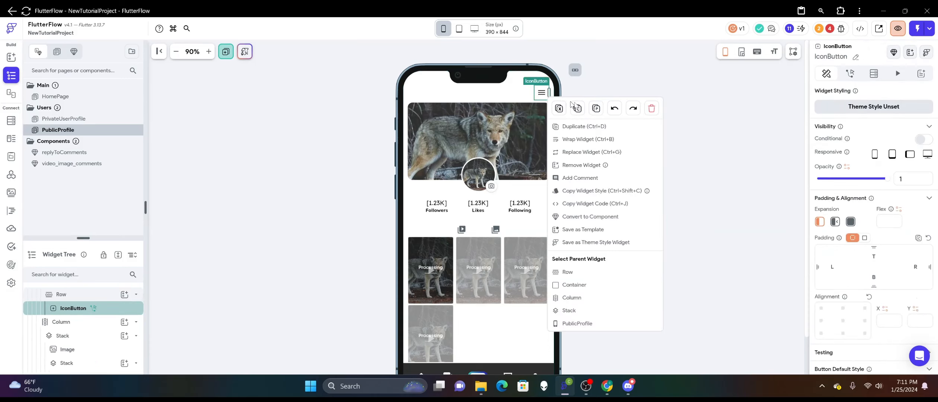
click(650, 110)
right_click(526, 97)
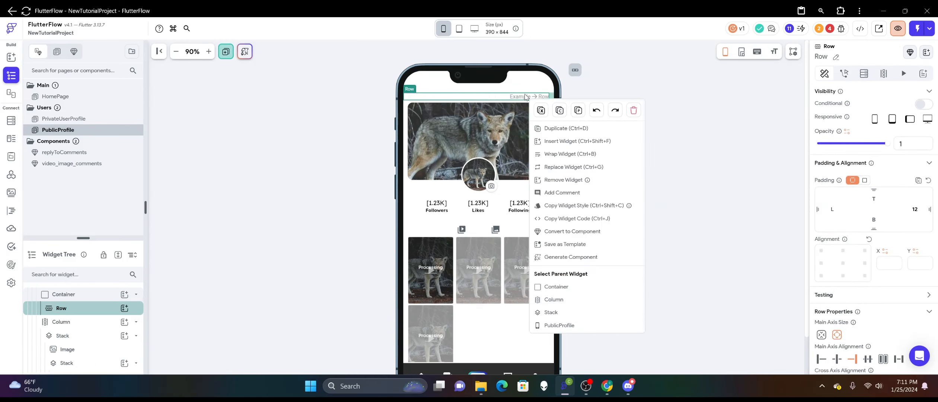
click(633, 110)
click(614, 142)
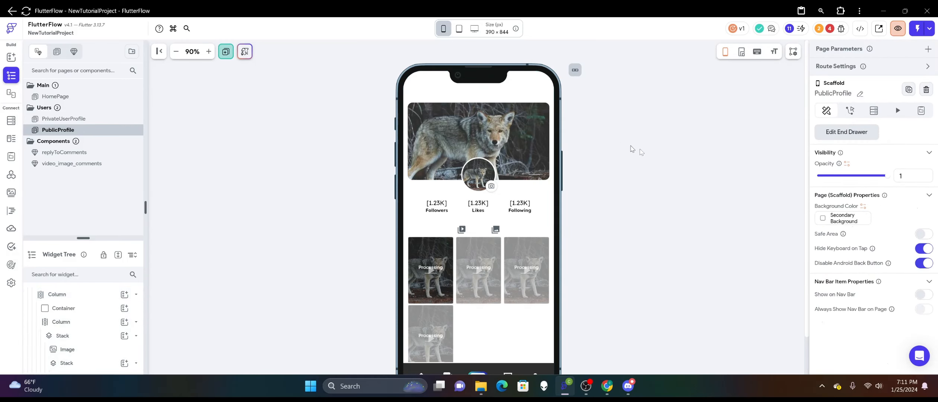
Delete the EndDrawer from the PublicProfile widget tree.
drag(83, 238, 83, 150)
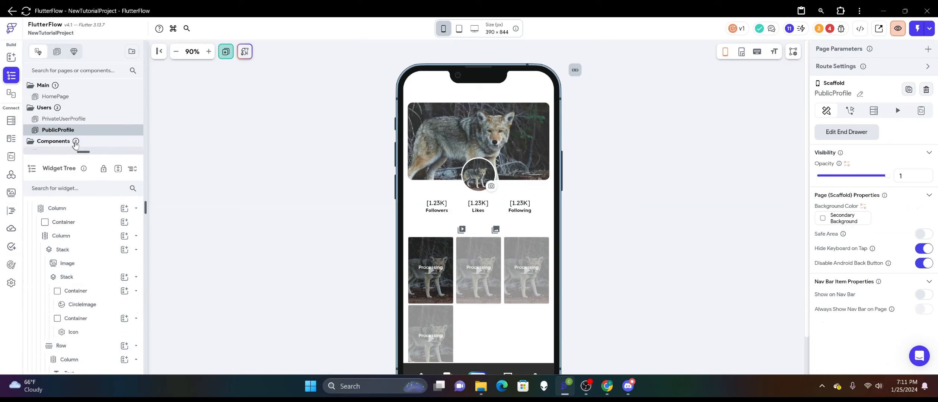
scroll(85, 234, up, 1)
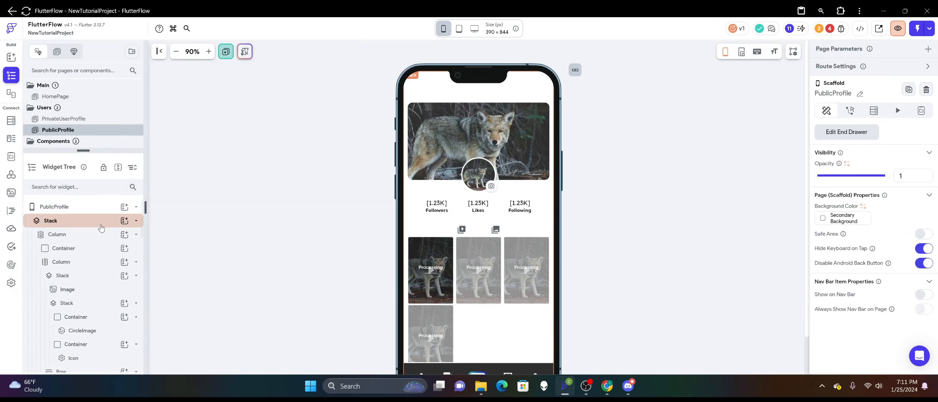
scroll(100, 228, down, 10)
right_click(85, 365)
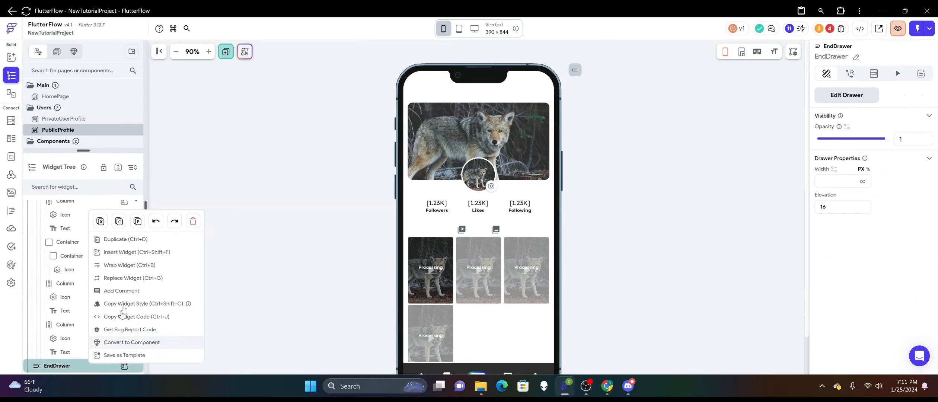
click(301, 188)
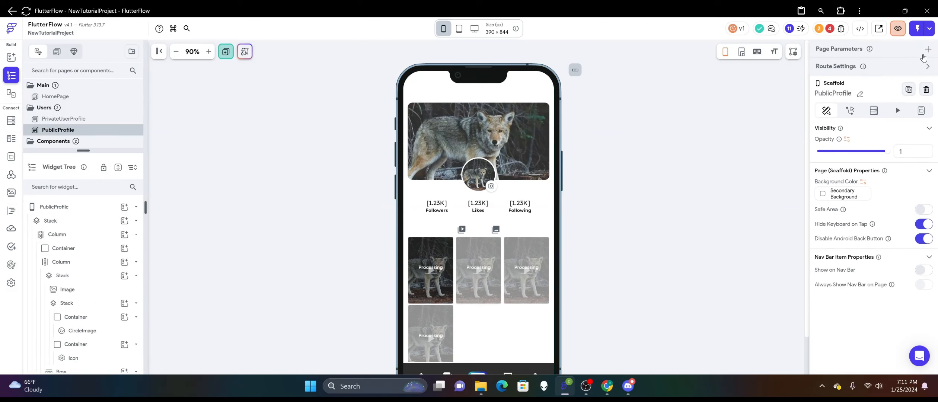
Add a required page parameter userRef of type DocumentReference for the users collection to PublicProfile.
click(927, 50)
click(869, 94)
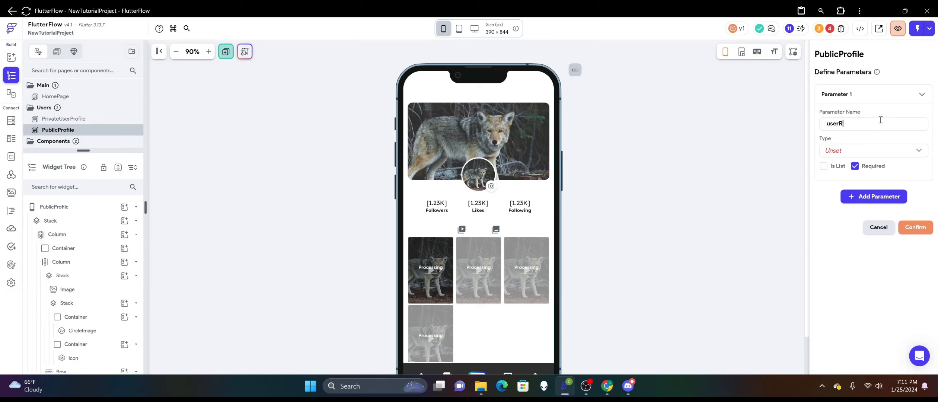
text(userRef)
click(869, 151)
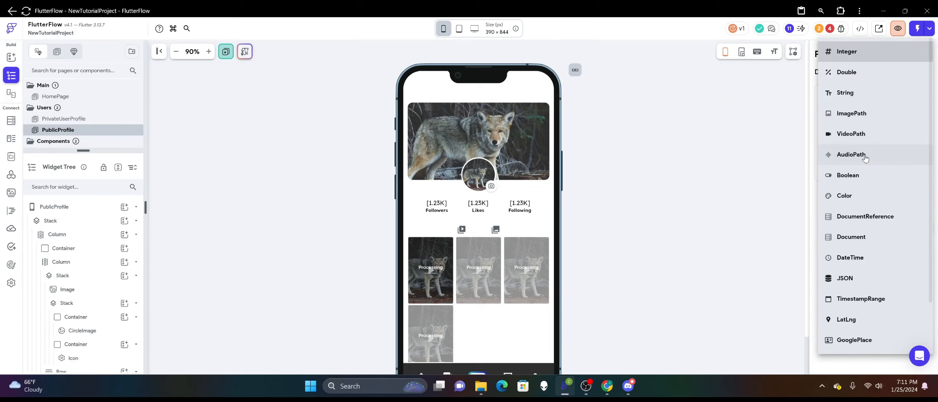
click(853, 224)
click(854, 191)
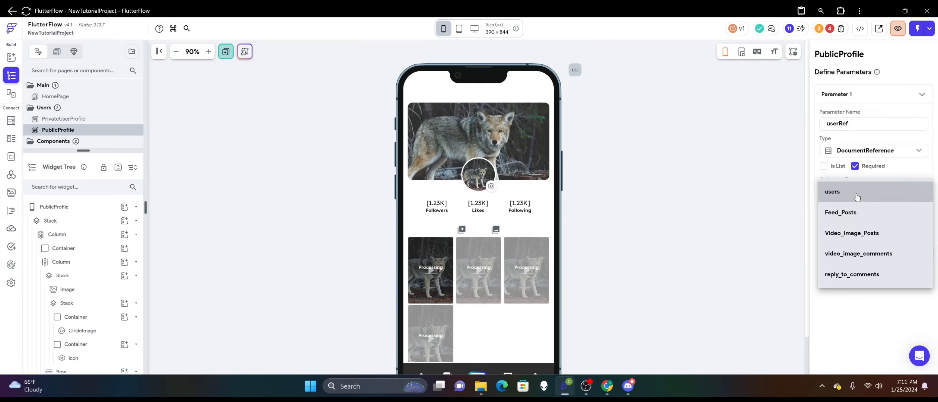
click(857, 194)
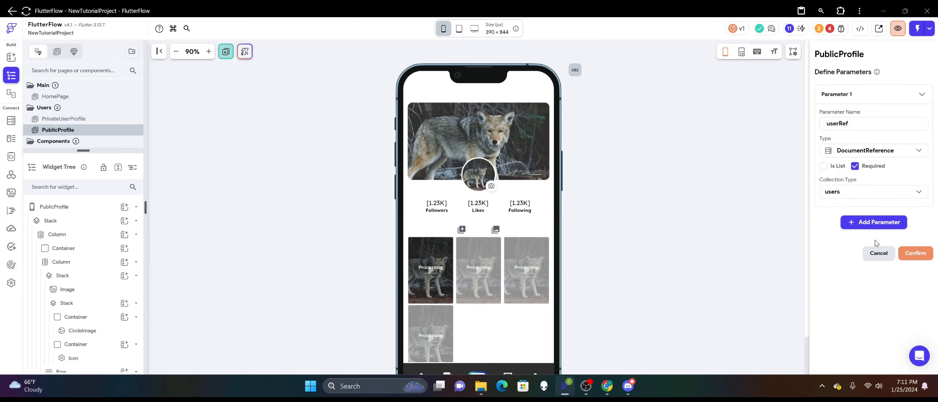
click(909, 256)
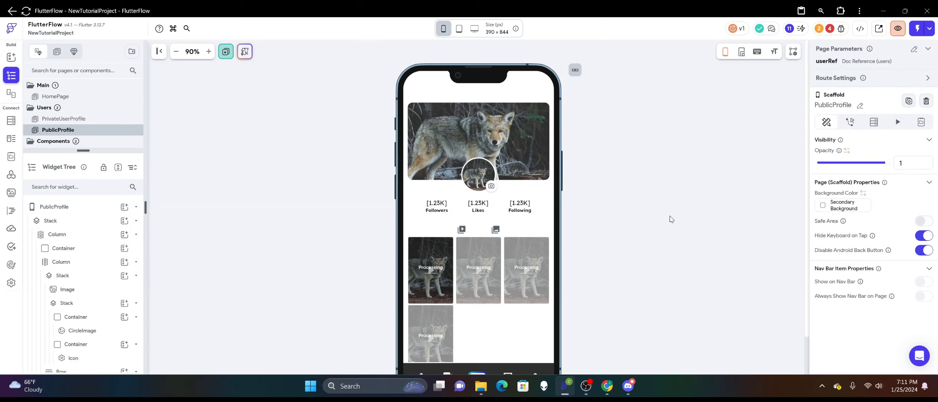
Add a Document from Reference backend query on the users collection to the page, using the userRef page parameter.
click(873, 122)
click(841, 143)
click(746, 143)
click(720, 164)
click(721, 194)
click(700, 250)
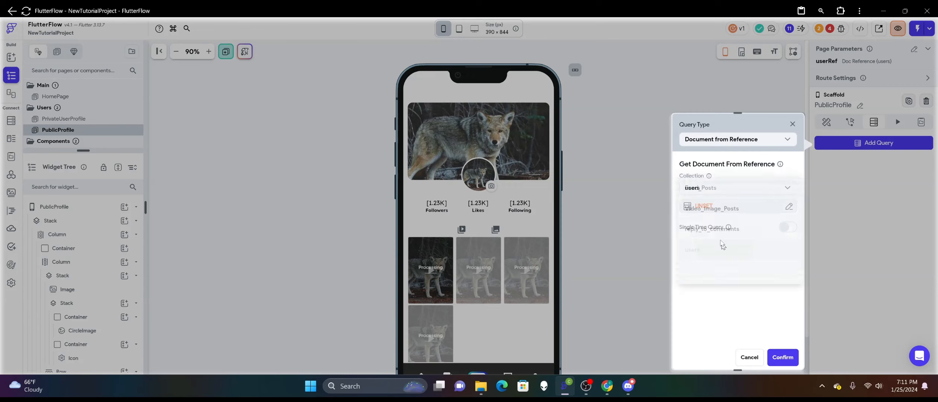
click(712, 206)
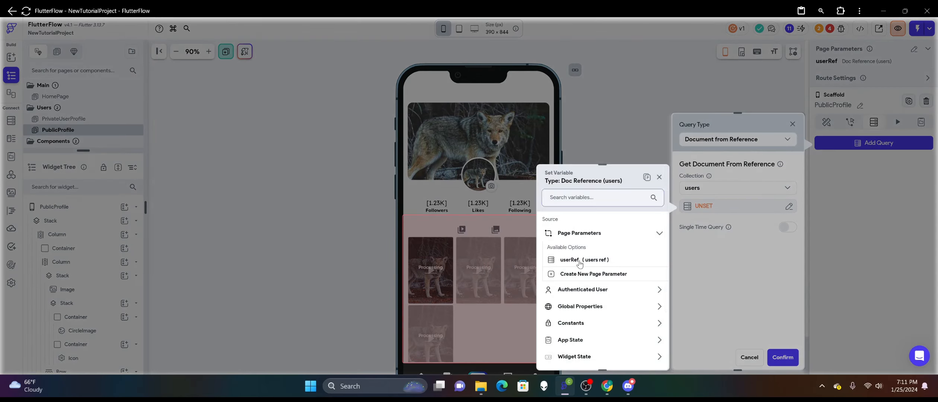
click(584, 260)
click(645, 356)
click(783, 357)
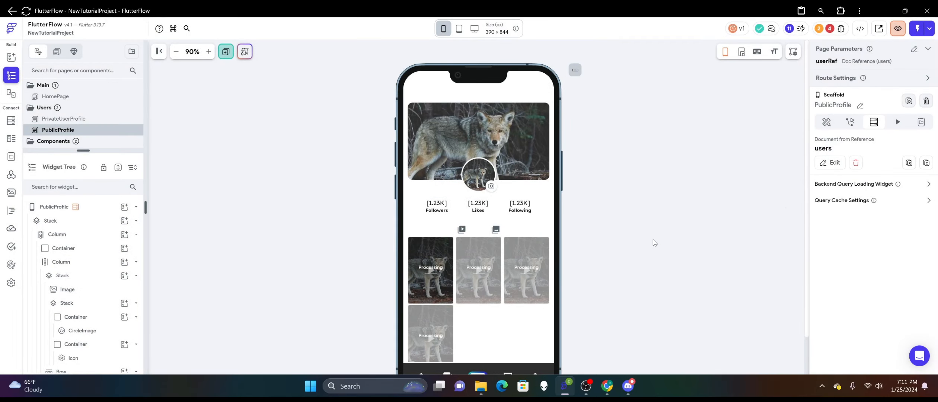
Copy the default variable value URL from the banner image's userBannerImage path binding.
click(529, 125)
scroll(859, 200, down, 6)
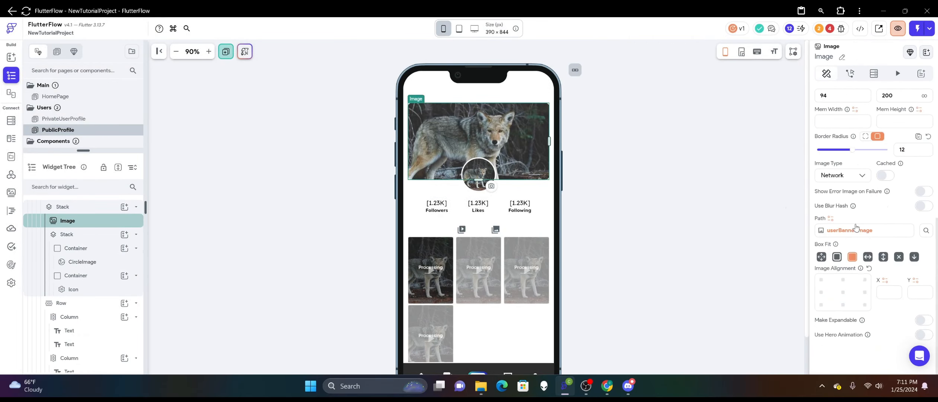
click(850, 230)
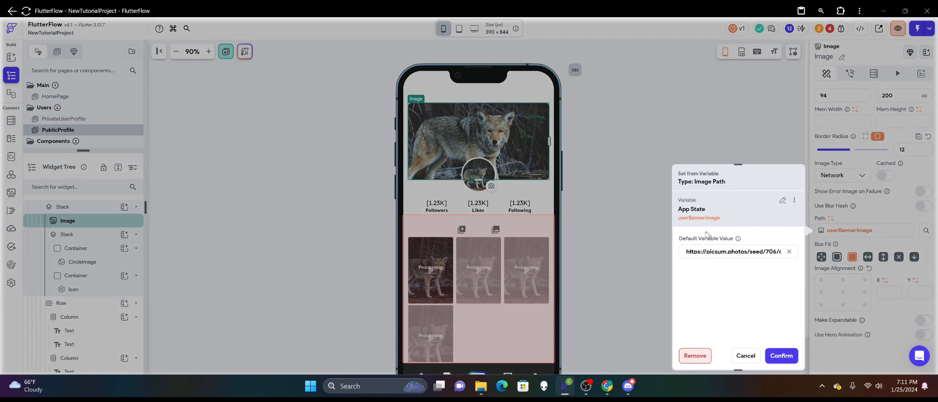
triple_click(709, 251)
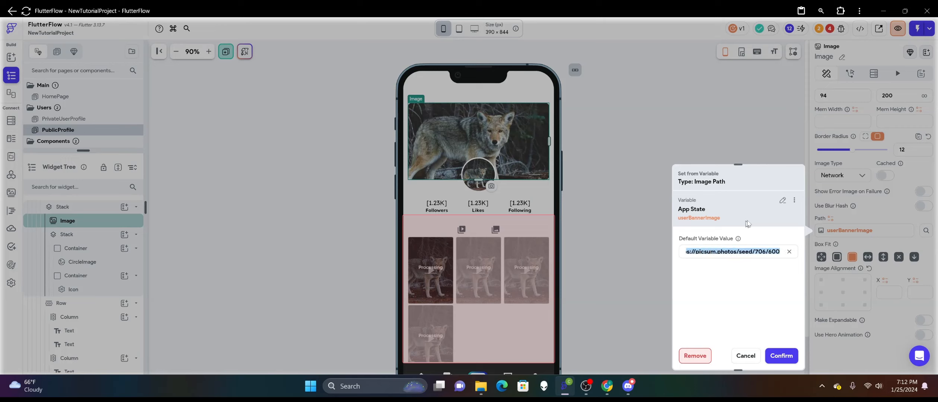
Bind the banner image's path to photo_url of the users Document, with the copied picsum.photos URL as default value.
click(780, 200)
click(782, 202)
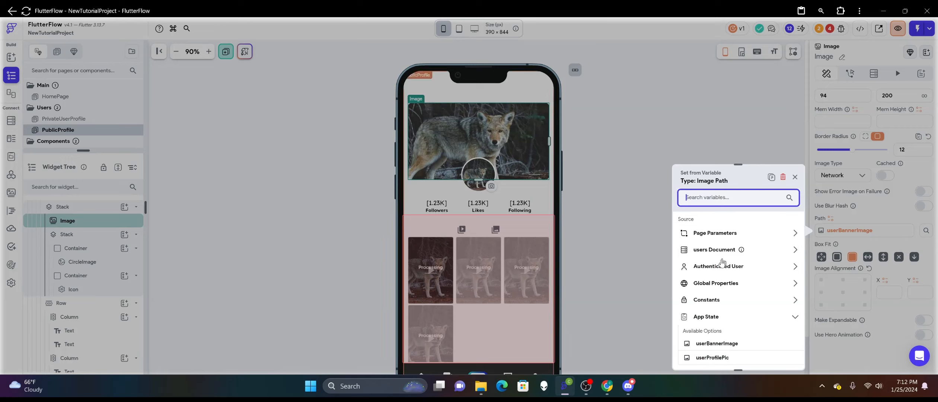
click(721, 254)
scroll(718, 268, down, 1)
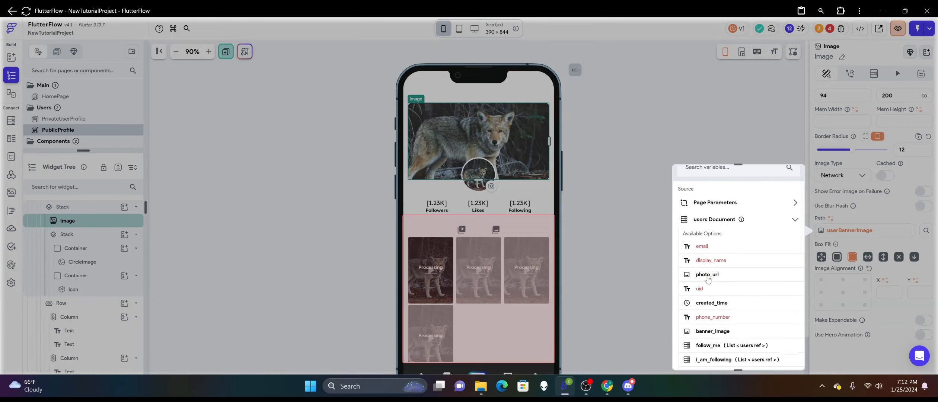
click(708, 276)
click(727, 309)
key(ctrl+v)
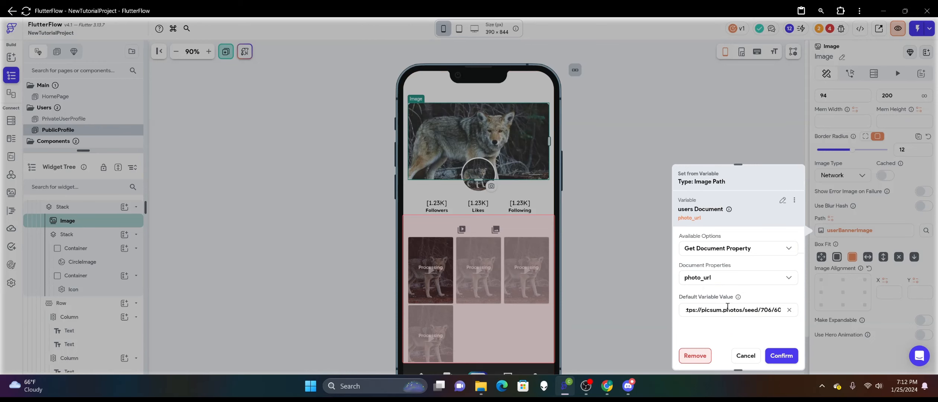
click(781, 355)
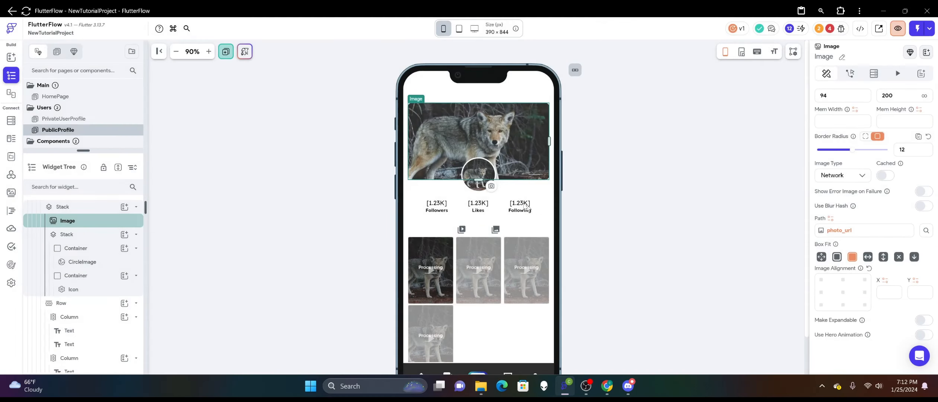
click(479, 169)
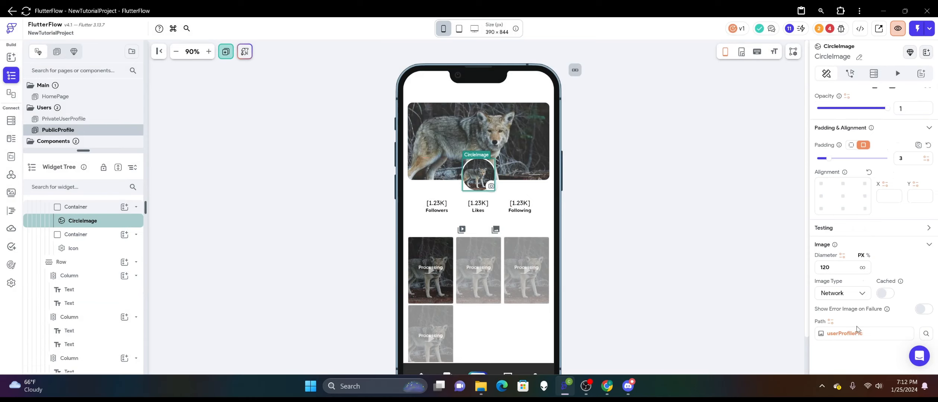
click(853, 335)
click(781, 203)
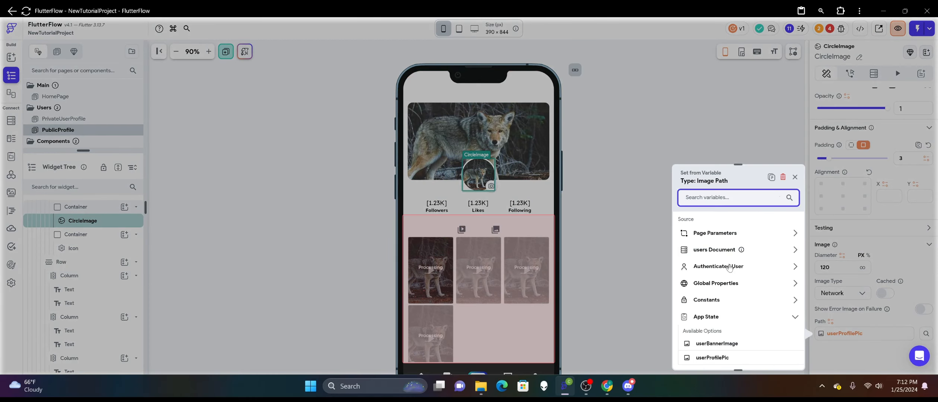
click(724, 249)
click(722, 279)
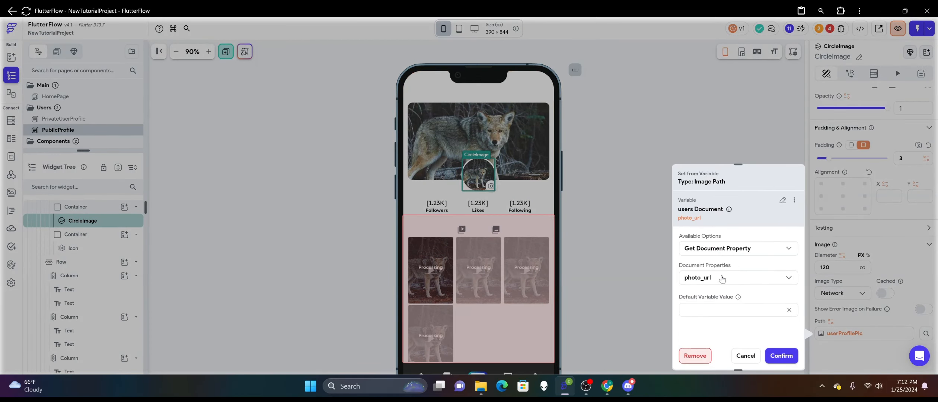
click(732, 310)
key(ctrl+v)
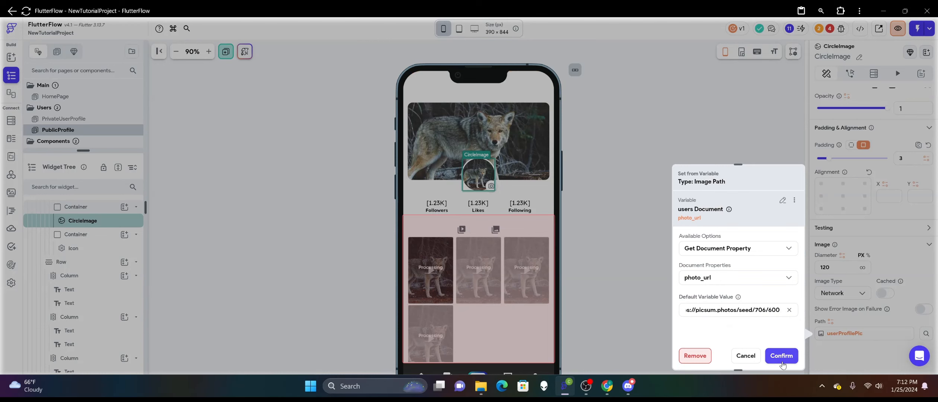
click(781, 356)
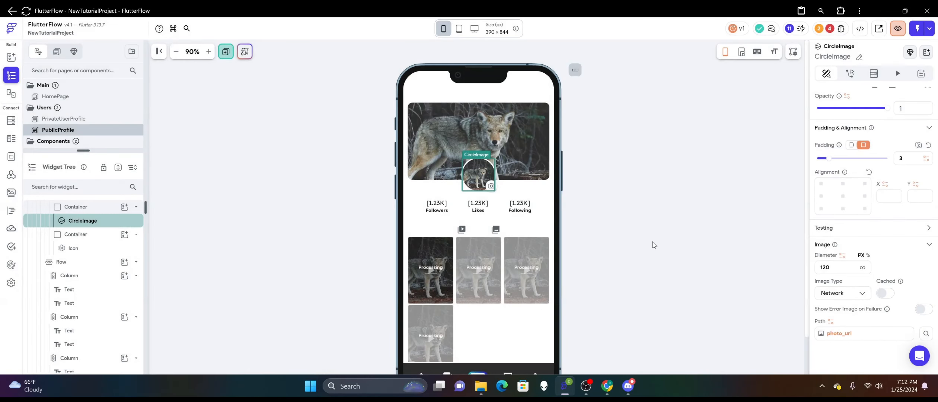
Delete the small icon container overlaying the profile picture.
click(487, 190)
right_click(486, 192)
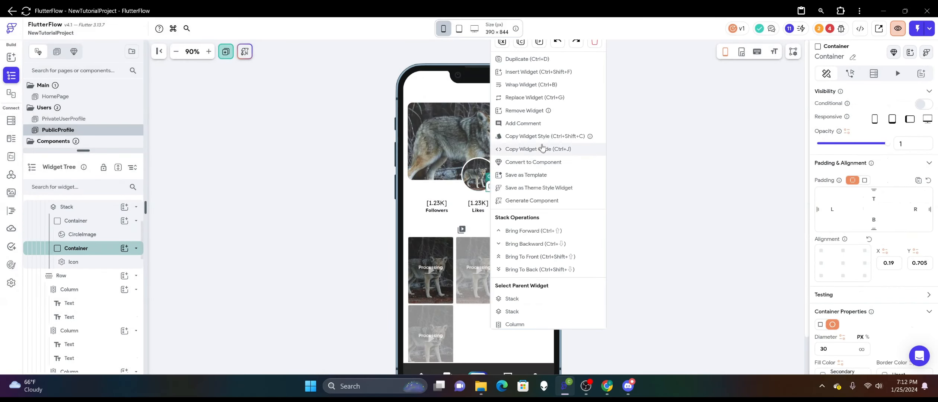
click(514, 58)
click(656, 192)
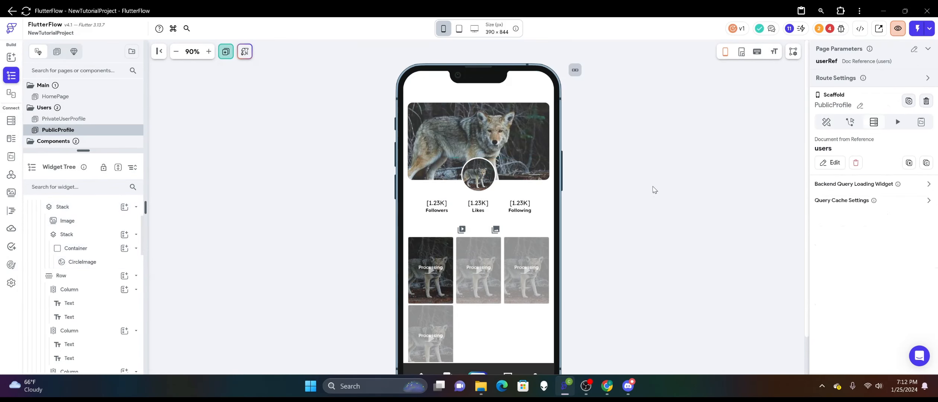
Bind the Followers count text to the users Document's i_am_following list in place of the Authenticated User source.
scroll(614, 204, down, 2)
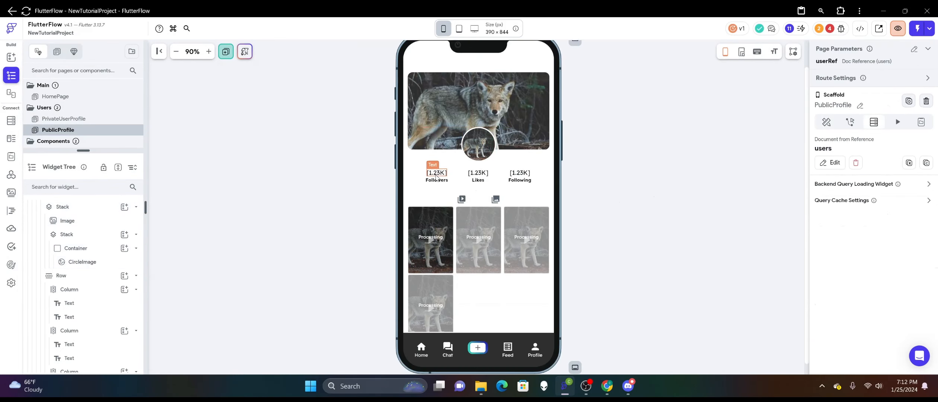
click(436, 177)
click(830, 126)
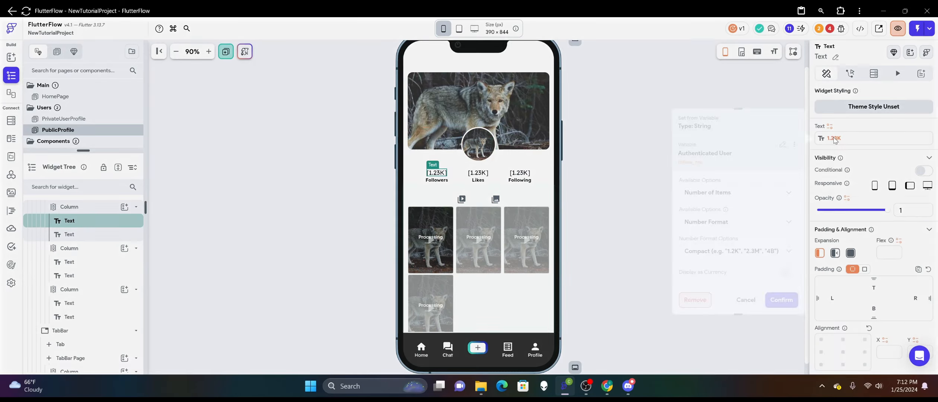
click(781, 144)
click(724, 196)
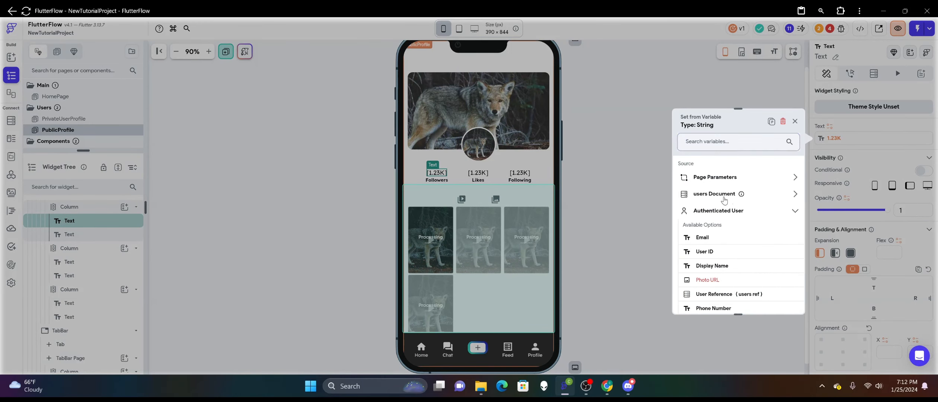
scroll(728, 205, down, 2)
scroll(728, 209, down, 3)
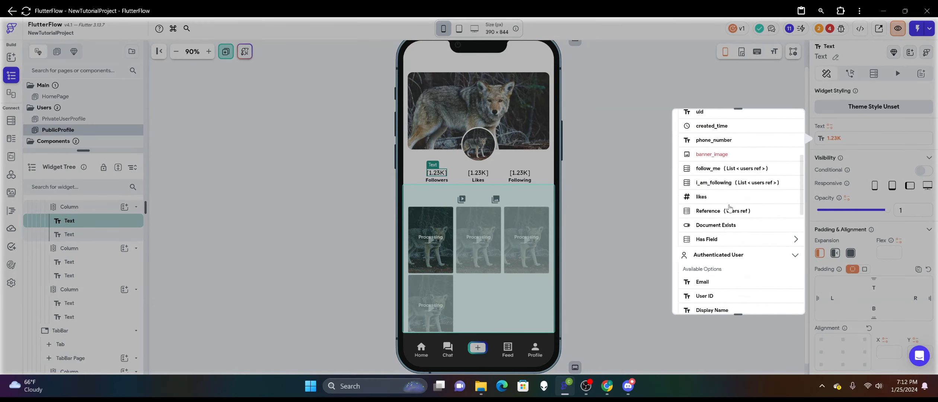
click(716, 186)
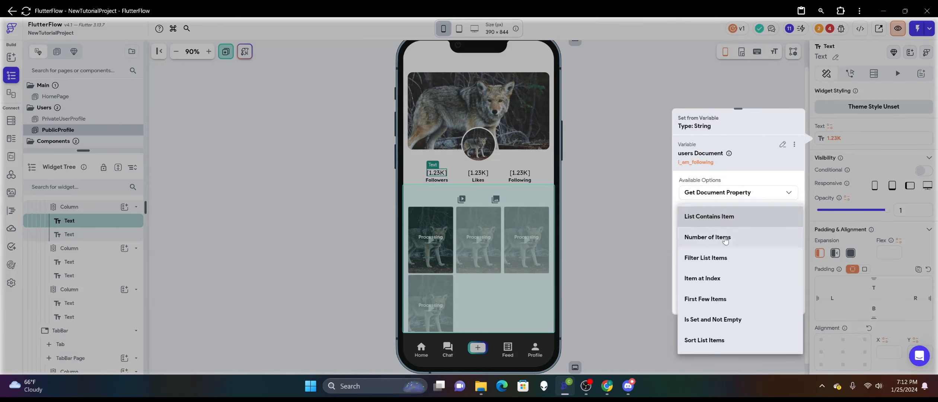
Make the Followers count use Number of Items with a Compact number format, and confirm the binding.
click(726, 237)
click(732, 241)
click(730, 225)
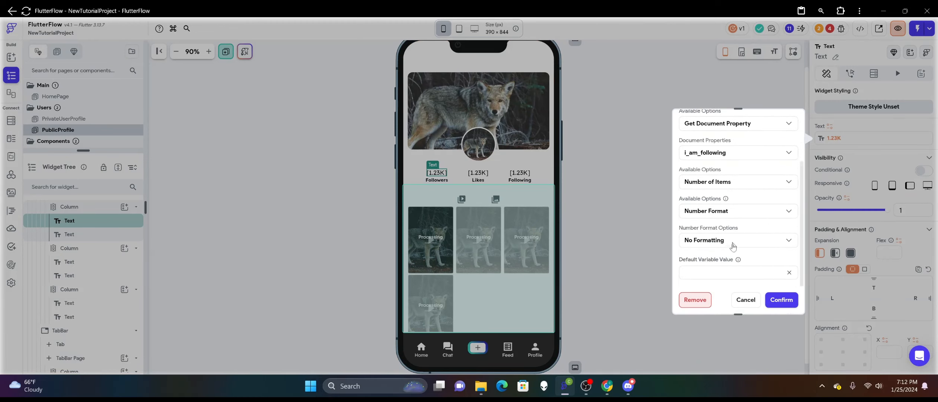
click(732, 247)
click(729, 297)
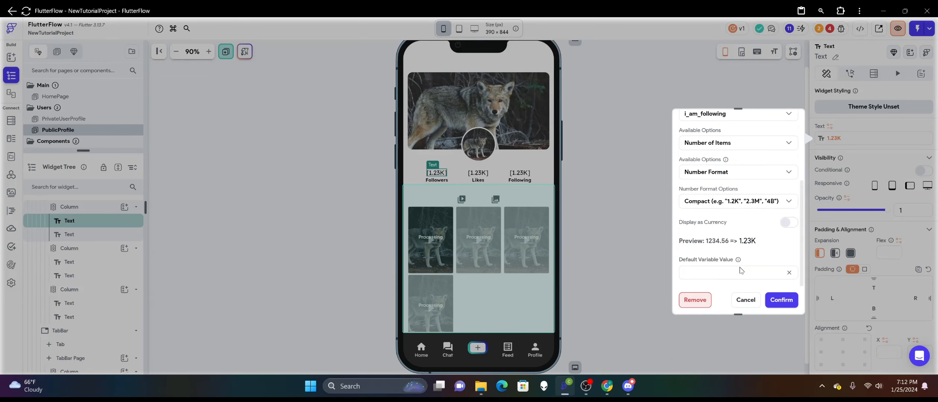
click(781, 300)
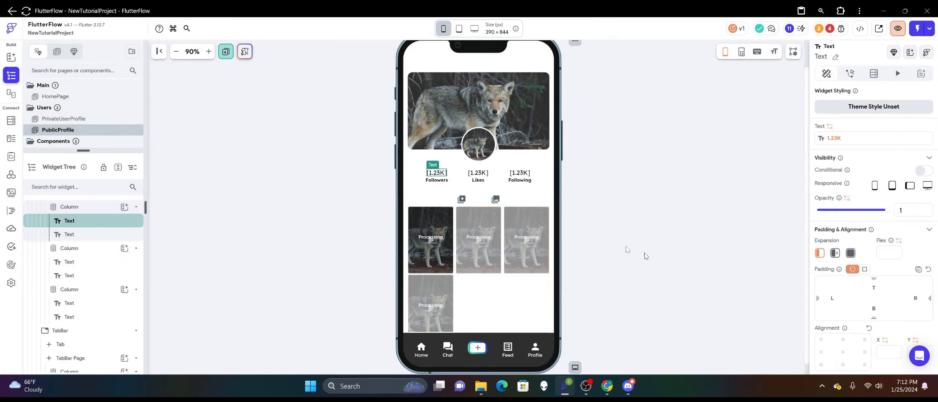
Bind the Likes count text to the users Document's likes with Compact number format and default value 0.
click(483, 173)
click(833, 138)
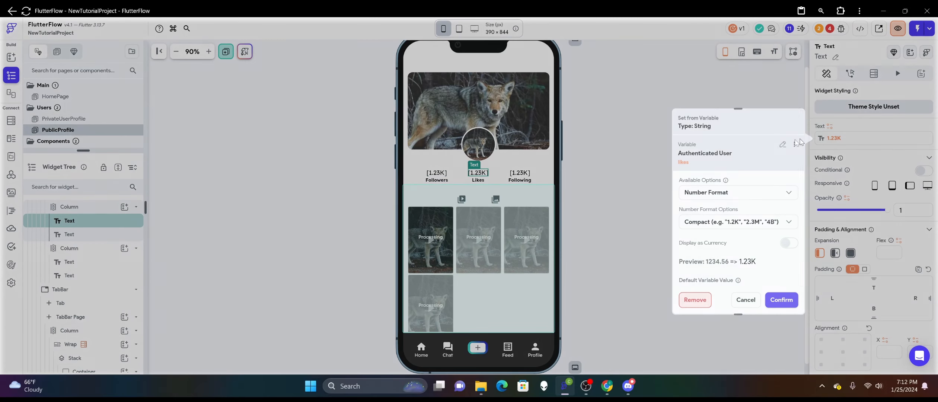
click(783, 144)
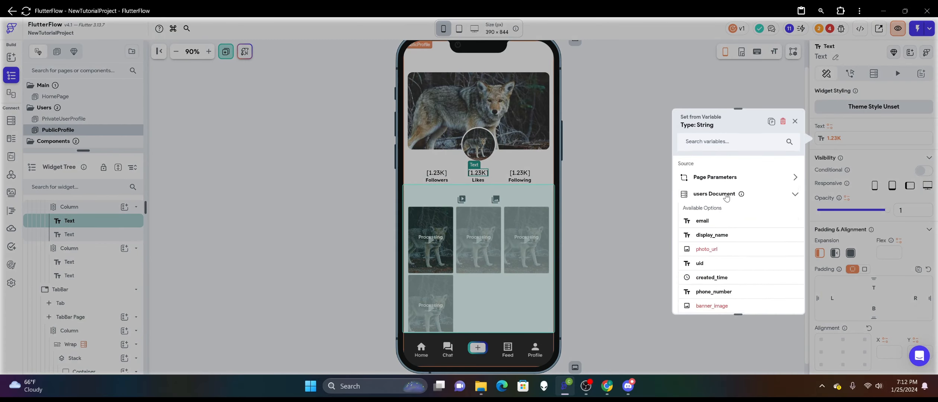
scroll(731, 205, down, 1)
scroll(732, 205, down, 2)
click(724, 228)
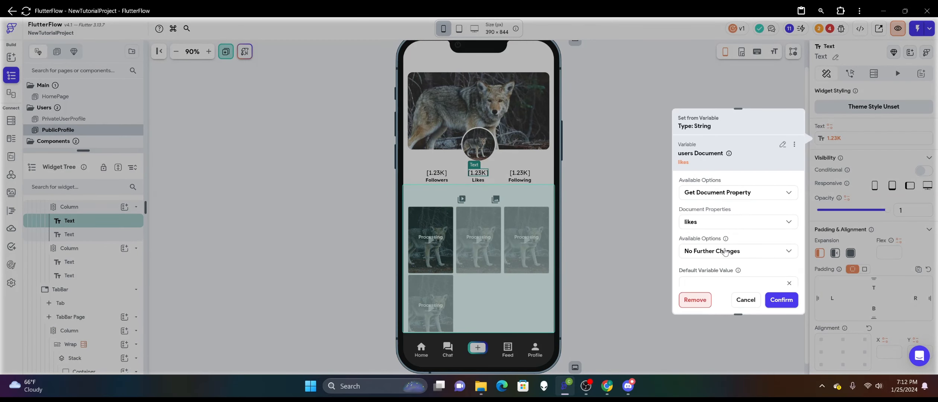
click(725, 252)
click(721, 234)
click(720, 240)
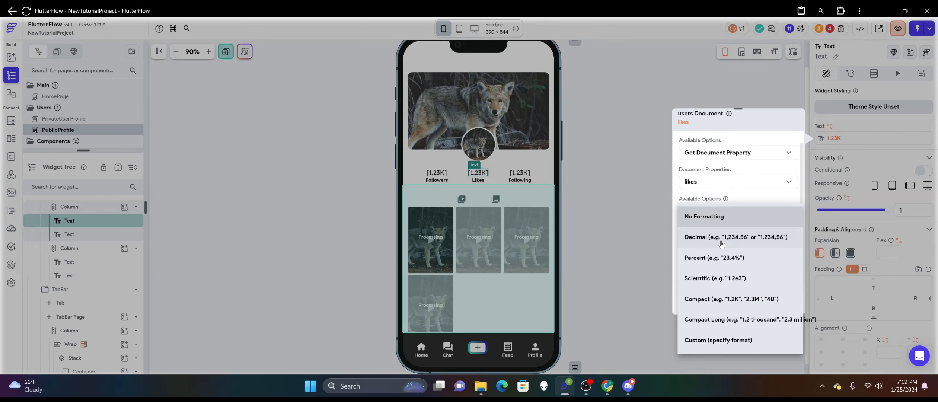
click(710, 305)
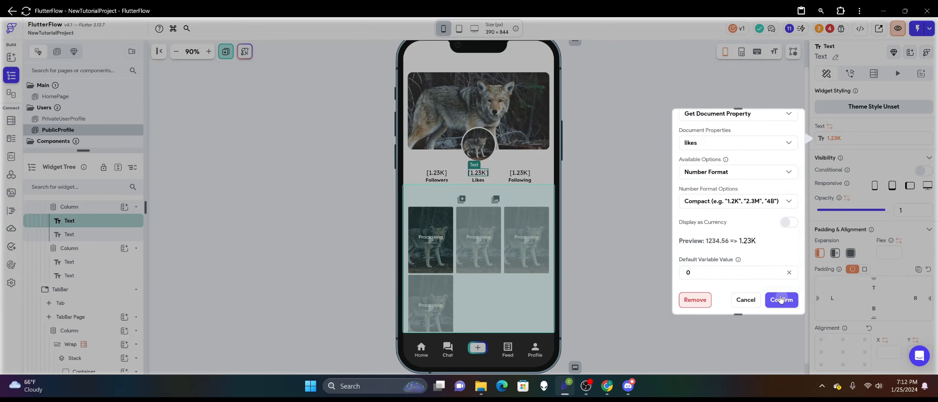
click(781, 300)
Check which variable the Following count text is bound to.
click(521, 174)
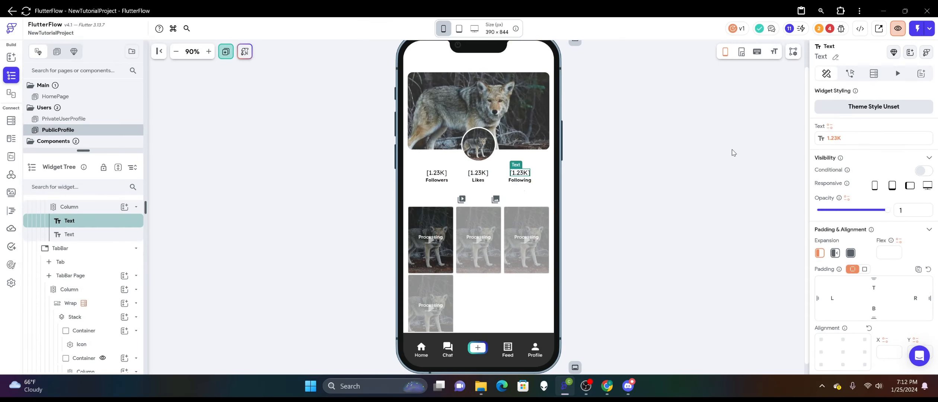
click(840, 141)
click(622, 135)
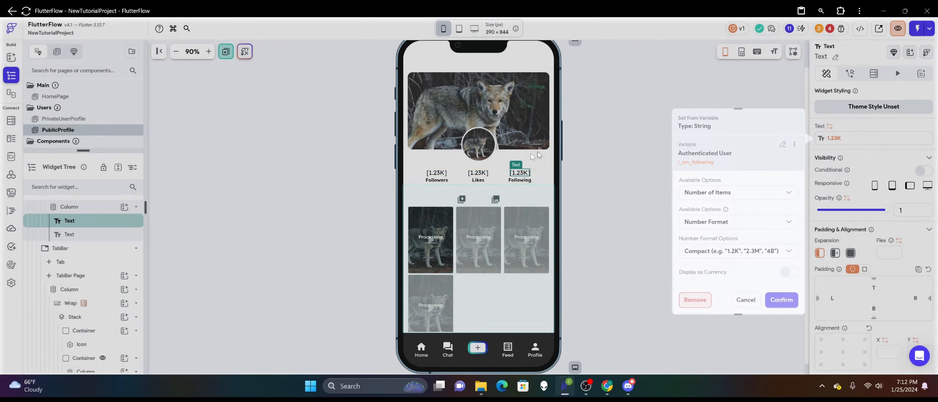
Change the Followers count's document property to follow_me.
click(436, 173)
click(837, 138)
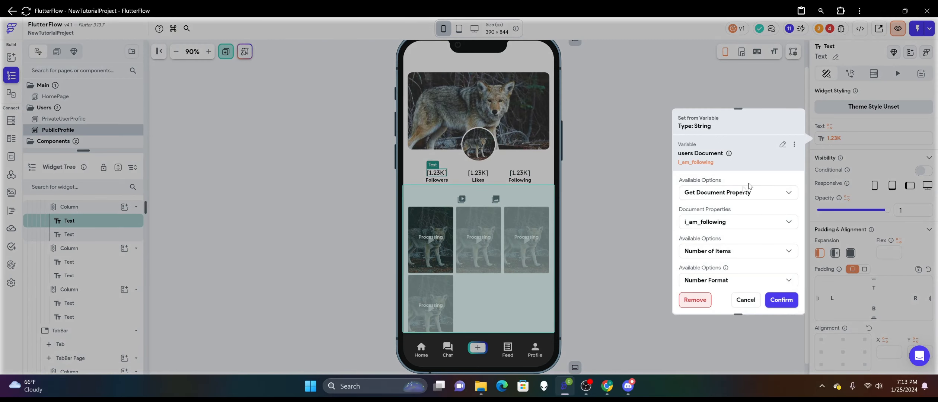
click(730, 222)
click(728, 202)
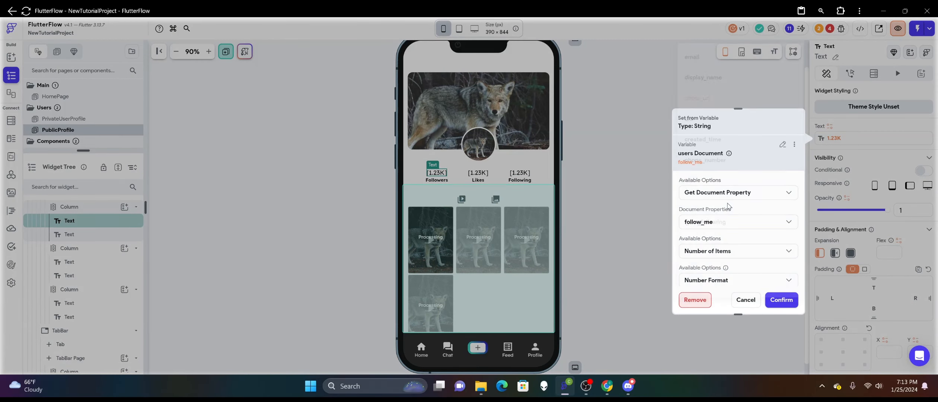
scroll(781, 204, down, 3)
click(780, 305)
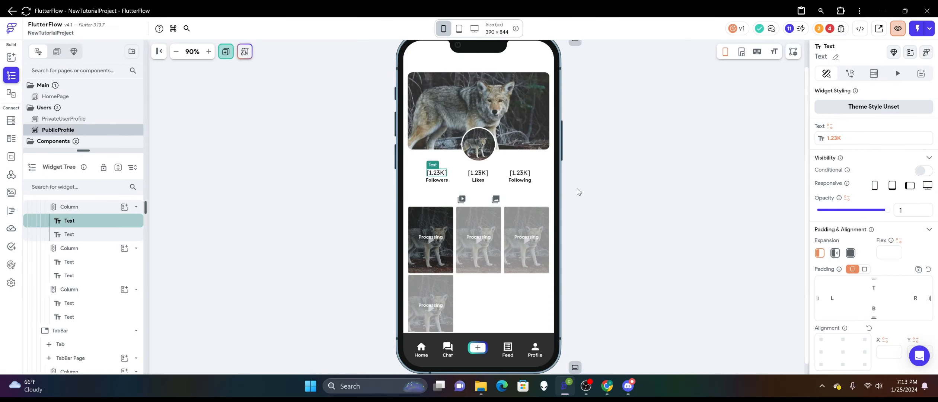
Switch the Following count text's source from Authenticated User to the users Document's i_am_following list.
click(520, 173)
click(860, 135)
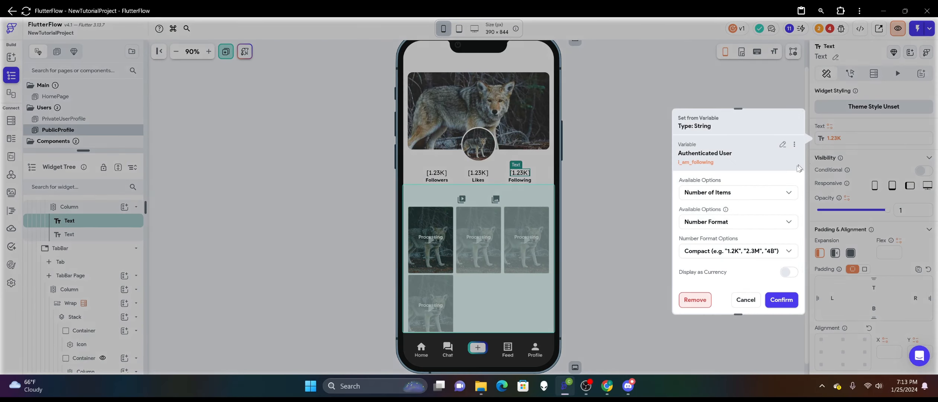
click(785, 147)
click(722, 194)
scroll(725, 202, down, 4)
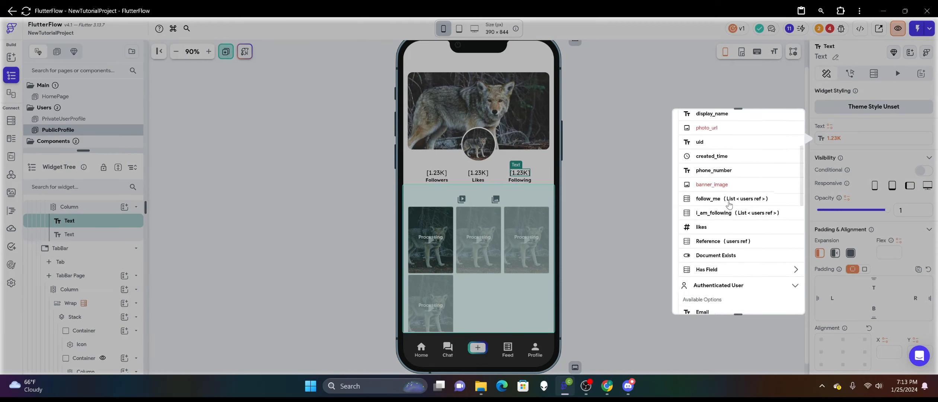
click(718, 218)
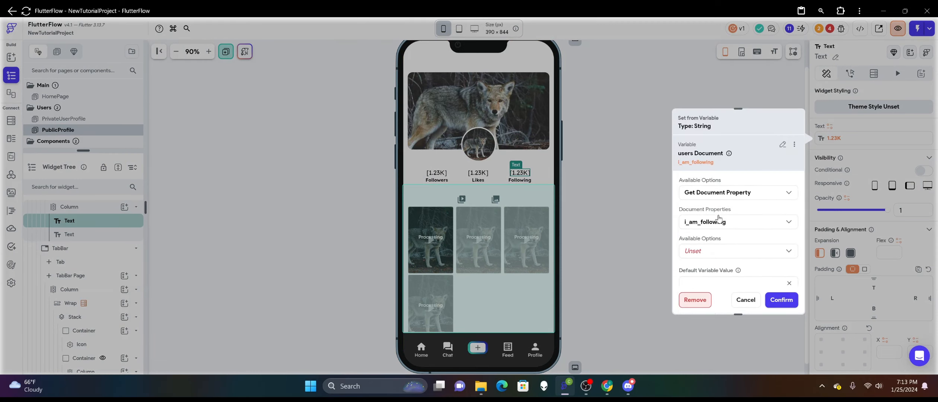
Make the Following count use Number of Items with the Number Format option and default value 0.
click(731, 251)
click(729, 237)
scroll(735, 240, down, 2)
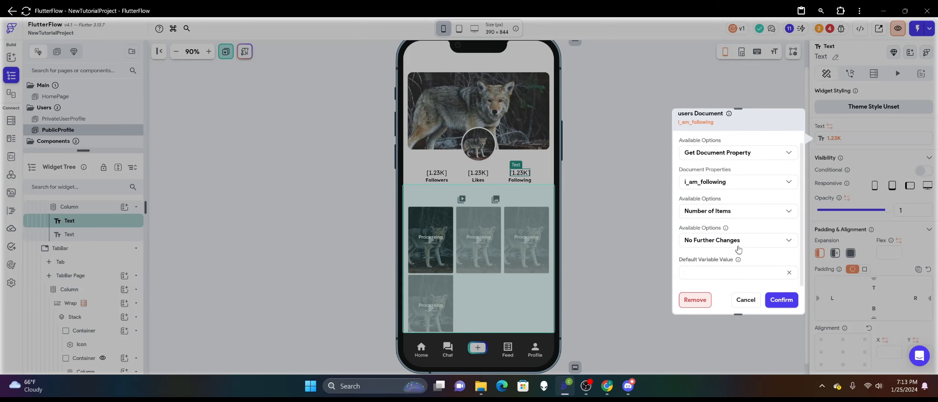
click(738, 244)
click(729, 219)
scroll(738, 242, down, 1)
click(739, 269)
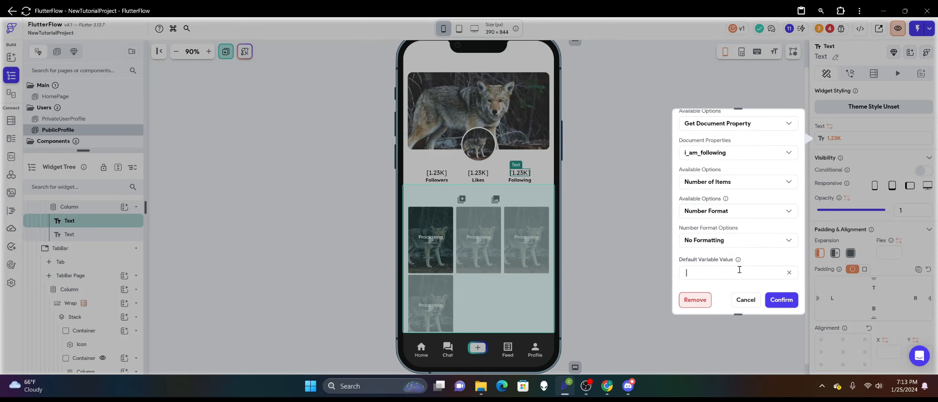
text(0)
click(794, 305)
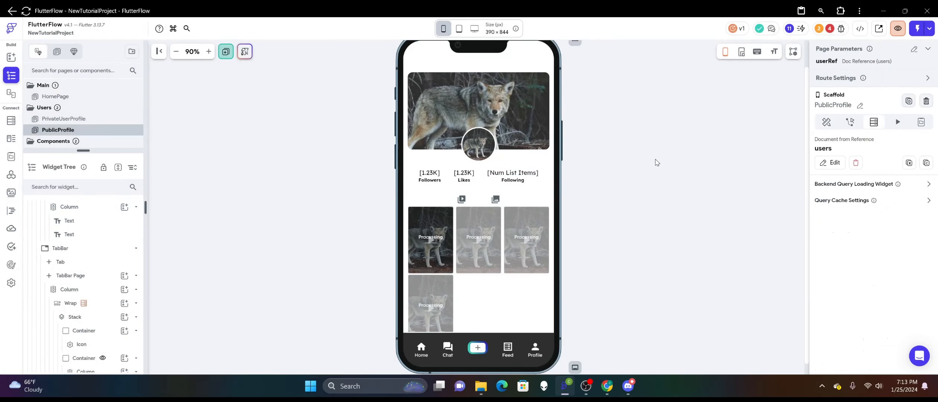
Set the Following count's number format to Compact.
click(530, 174)
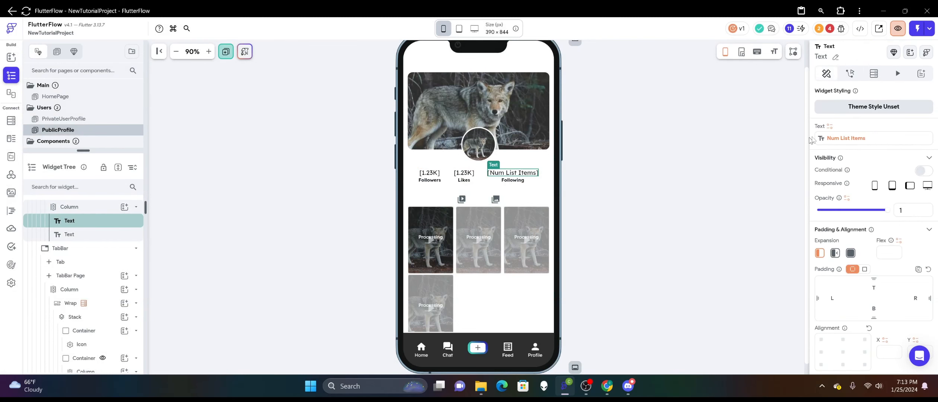
click(852, 138)
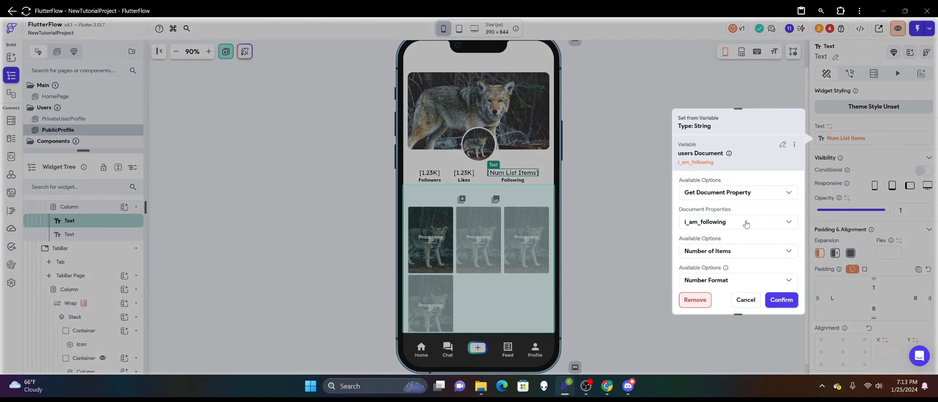
scroll(719, 250, down, 3)
click(740, 255)
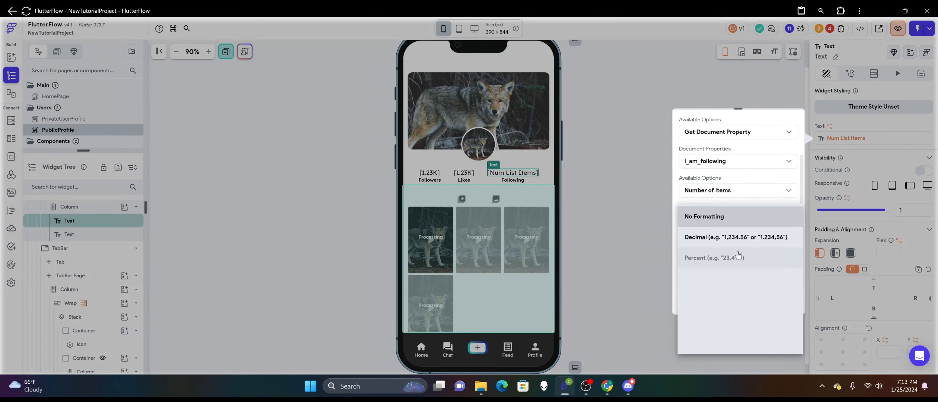
click(725, 298)
scroll(763, 261, down, 2)
click(777, 299)
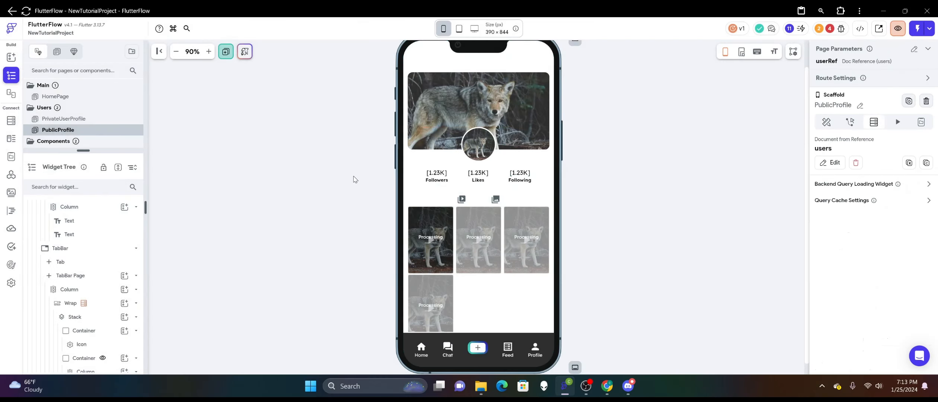
Insert a row between the profile picture and the counts row, with top padding 8 and centered main axis alignment.
scroll(628, 174, up, 1)
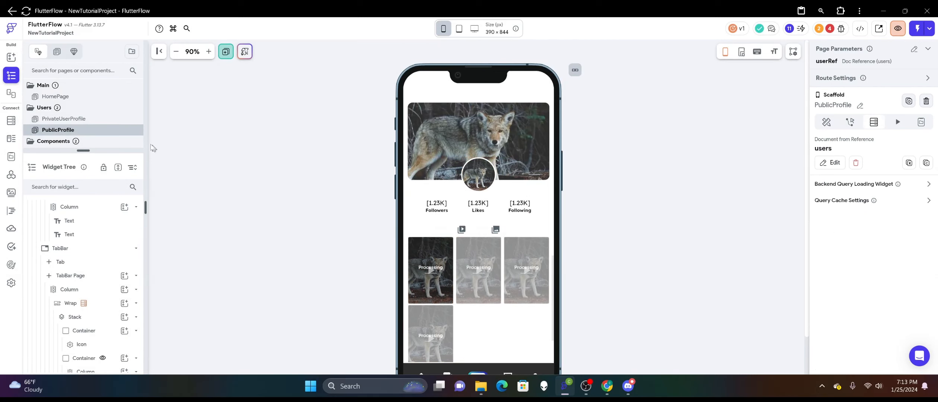
click(11, 57)
drag(122, 123, 503, 212)
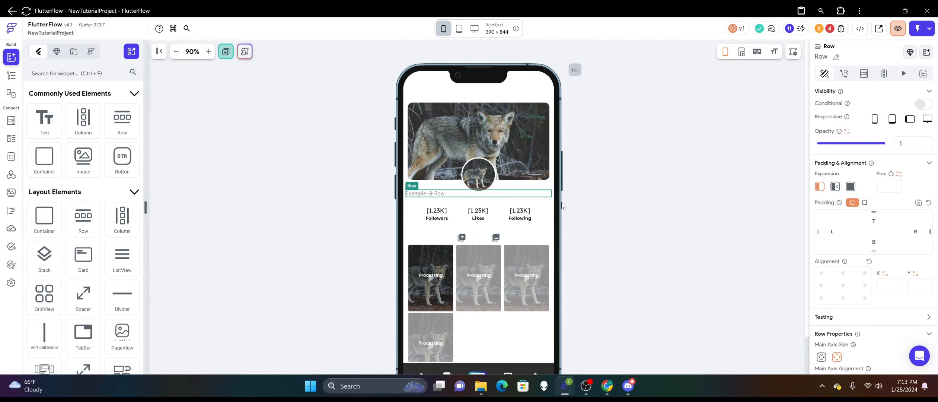
click(872, 218)
scroll(829, 271, down, 2)
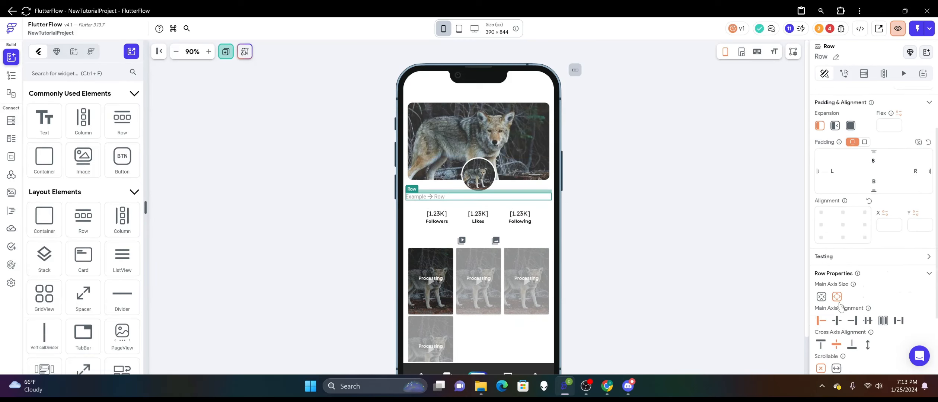
click(837, 320)
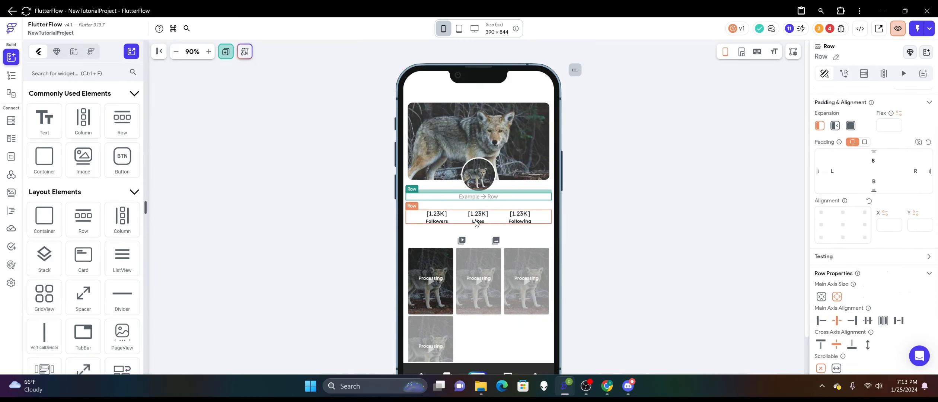
Set the top padding of the Followers, Likes and Following counts row to 18.
click(498, 223)
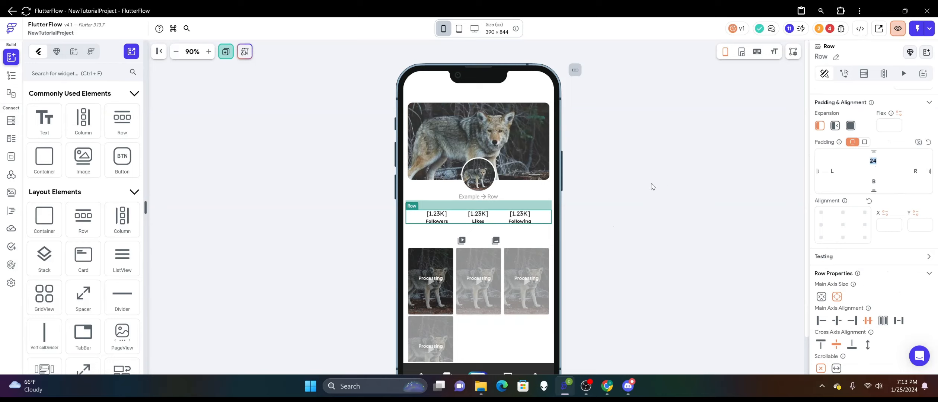
text(18)
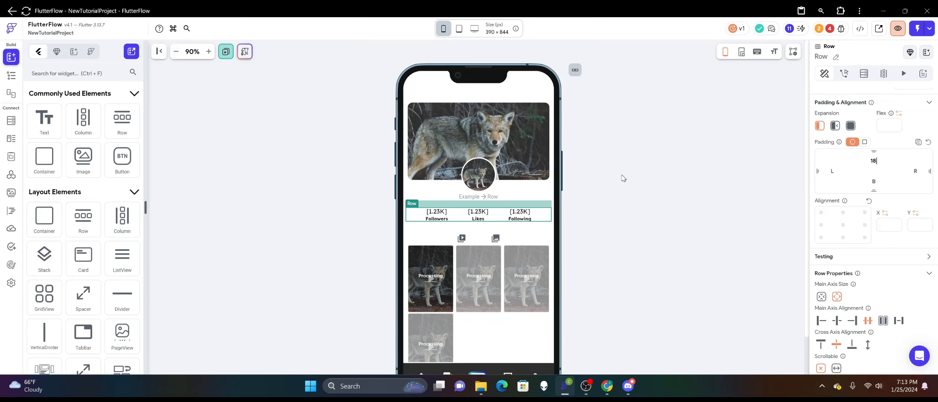
Add a Text widget to the empty row below the profile picture and set its font weight to 600 - Semi Bold.
drag(37, 112, 500, 197)
scroll(863, 203, down, 5)
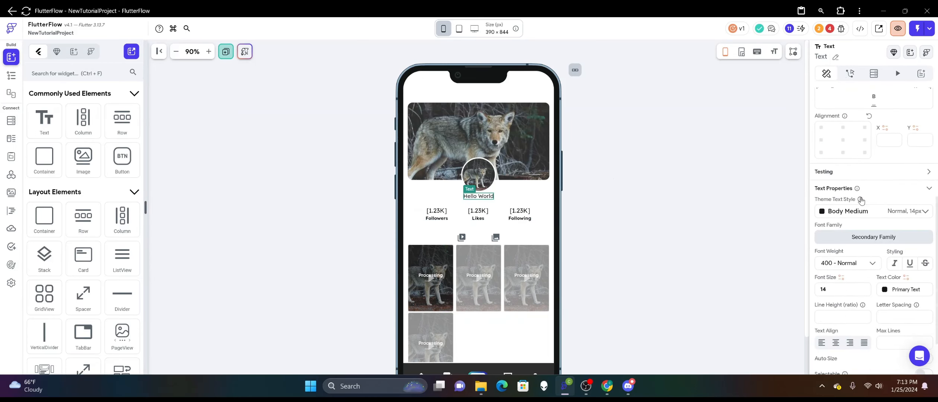
click(853, 204)
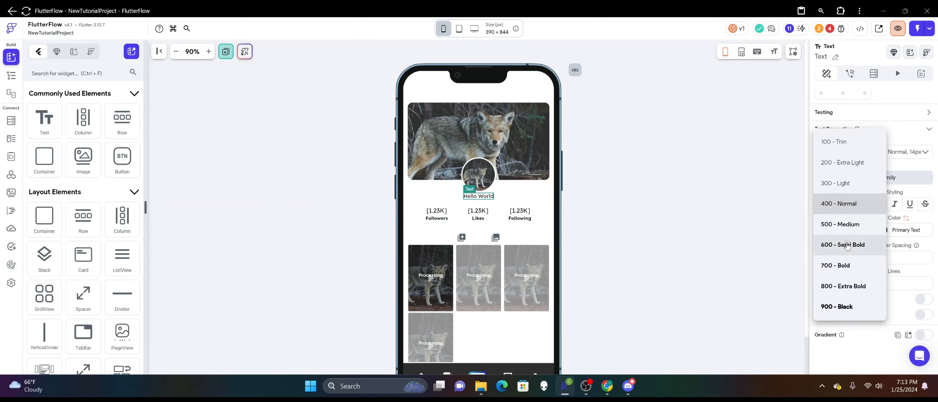
click(849, 244)
scroll(853, 149, up, 6)
scroll(856, 133, up, 2)
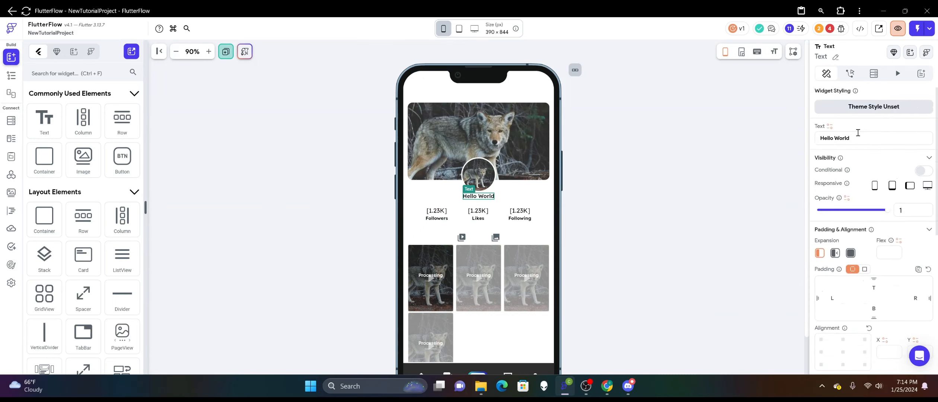
Bind the new text below the profile picture to display_name from the users Document.
click(830, 127)
click(728, 211)
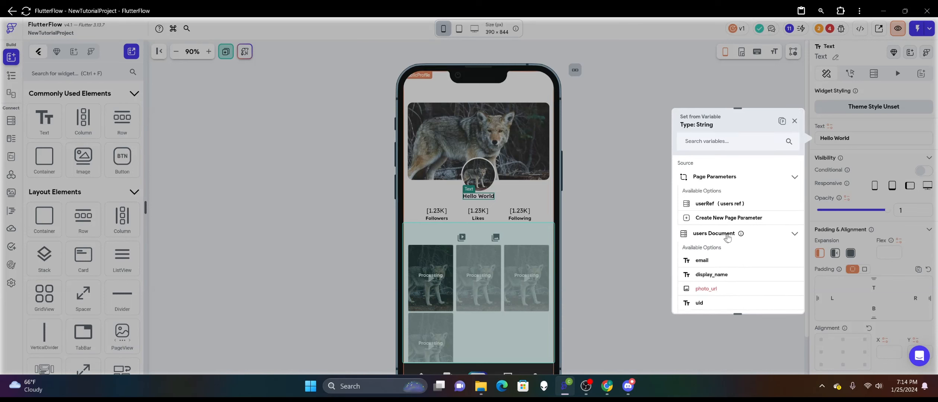
scroll(727, 238, down, 1)
click(727, 245)
click(635, 219)
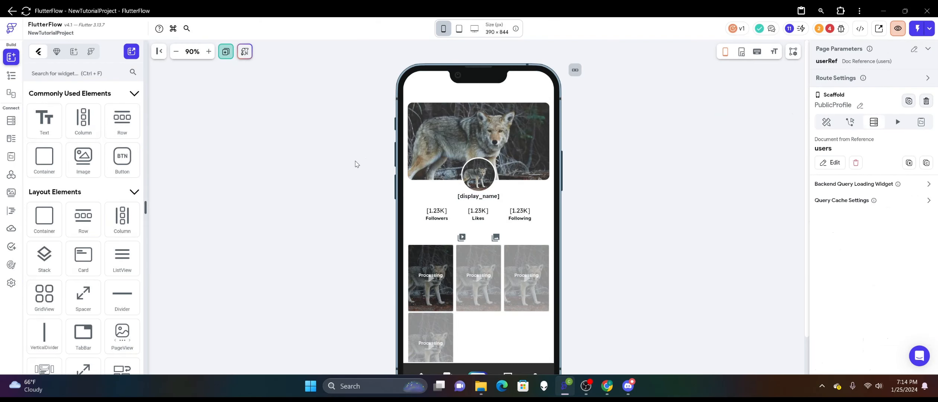
scroll(354, 188, down, 1)
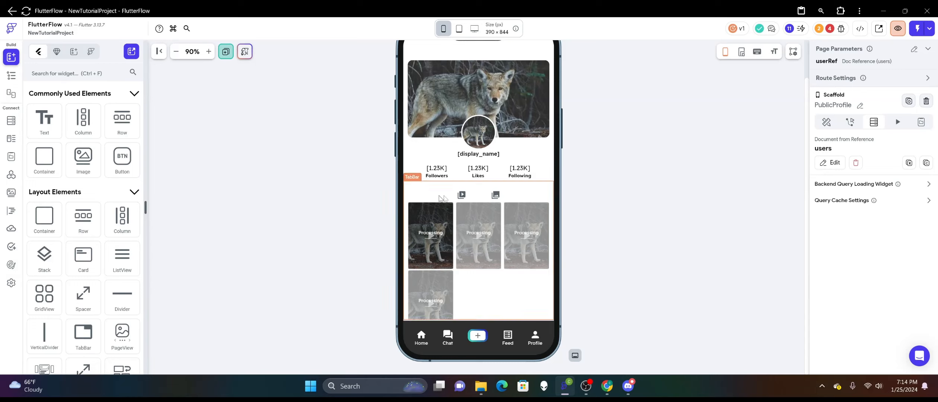
scroll(498, 259, down, 1)
scroll(493, 264, up, 2)
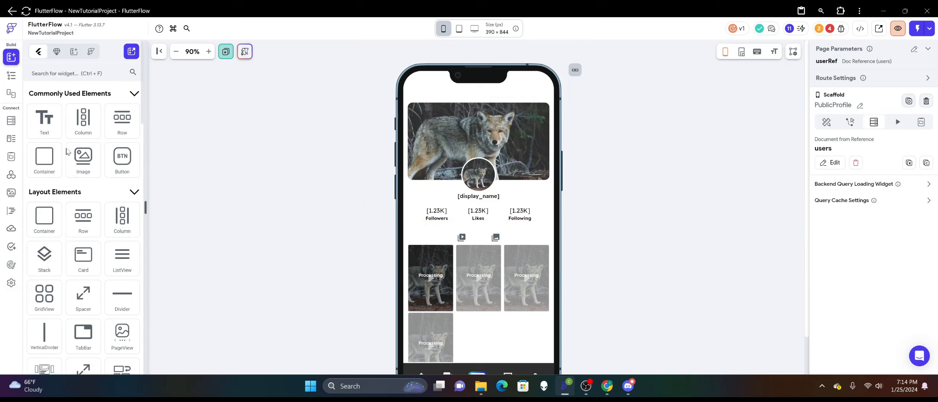
drag(122, 120, 491, 206)
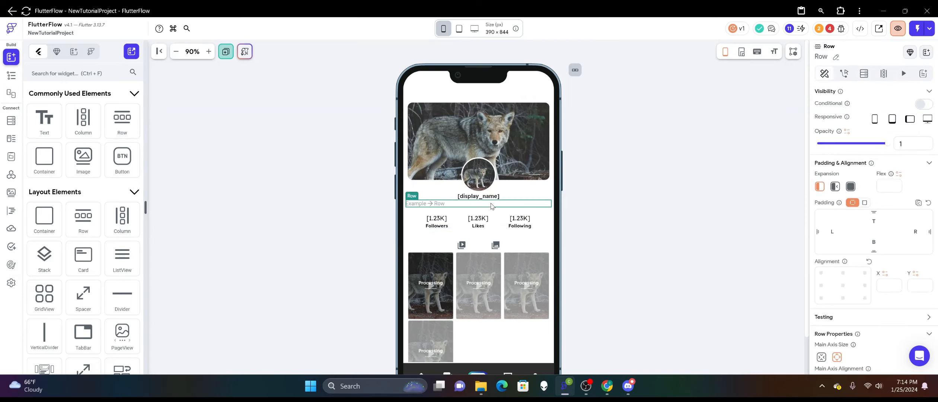
scroll(508, 256, down, 2)
scroll(510, 255, up, 2)
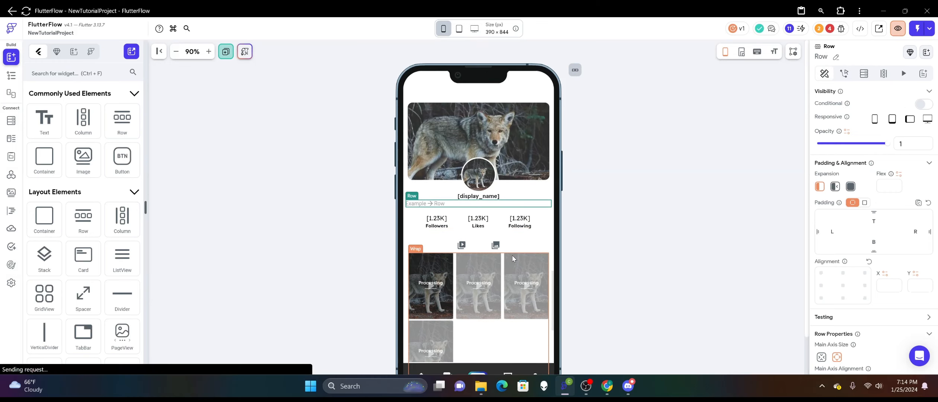
right_click(495, 227)
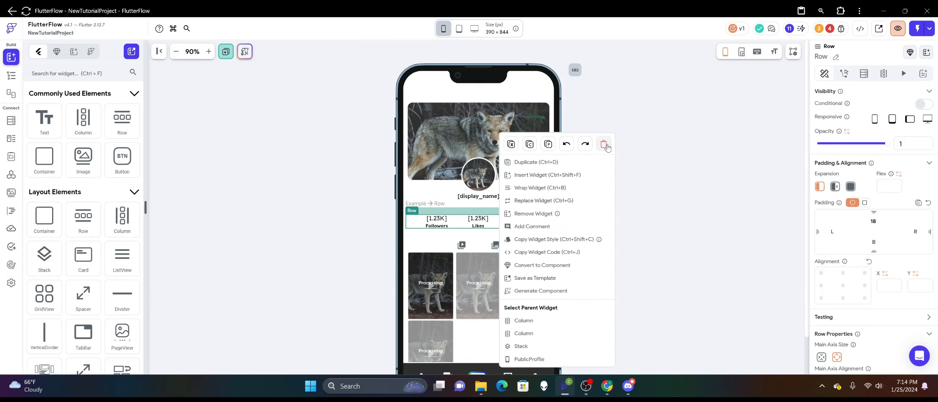
click(676, 197)
right_click(500, 206)
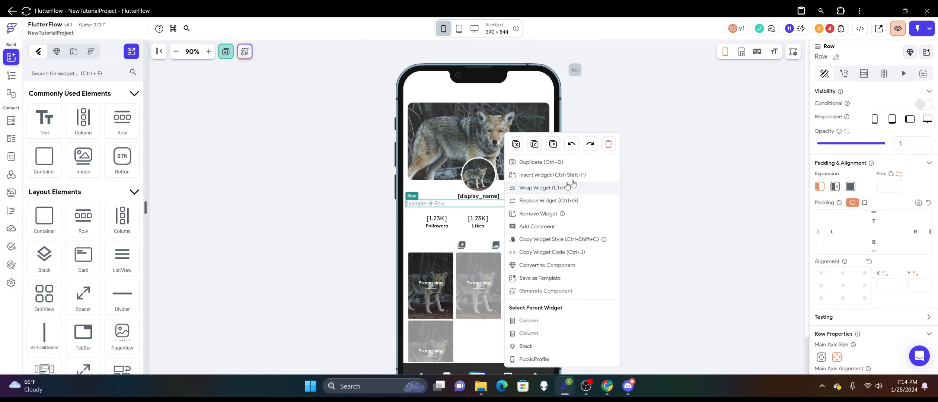
click(607, 144)
Delete the Likes, Followers and Following columns from the counts row, keeping the row itself.
right_click(488, 219)
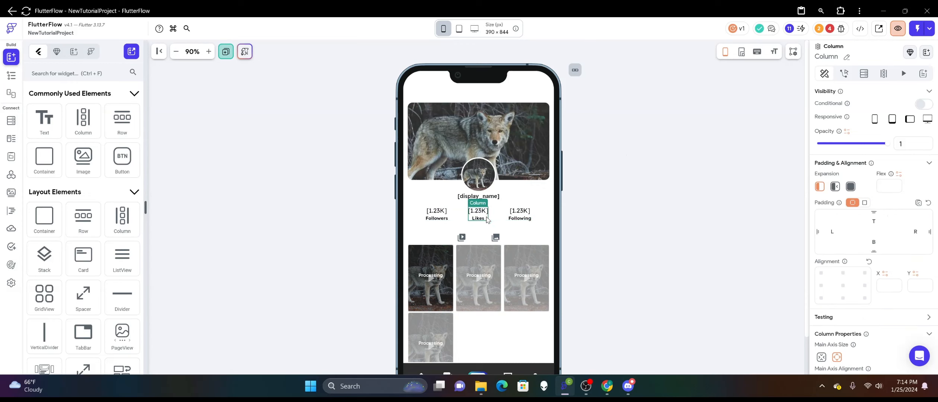
click(595, 143)
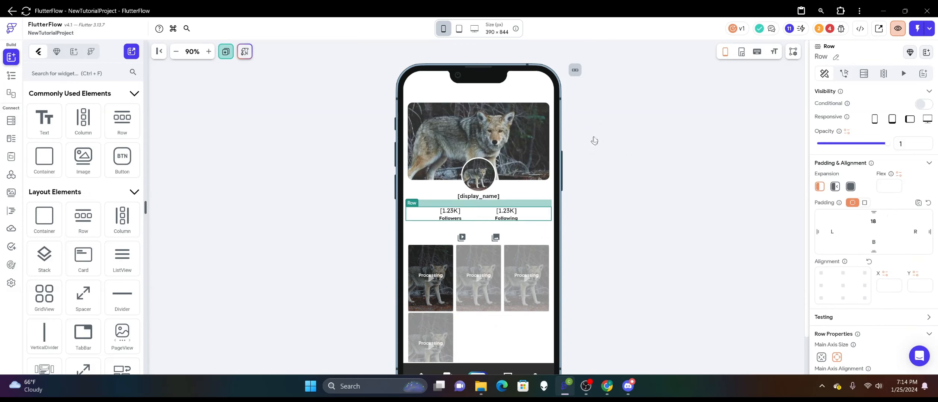
right_click(455, 213)
click(570, 131)
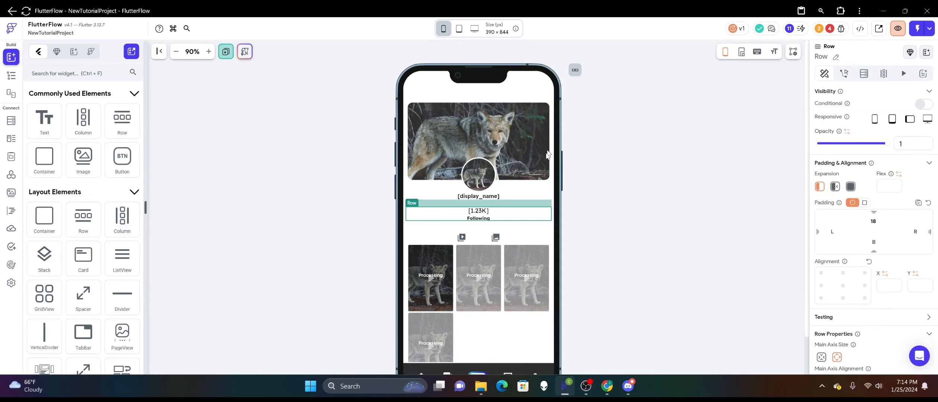
right_click(484, 218)
click(598, 131)
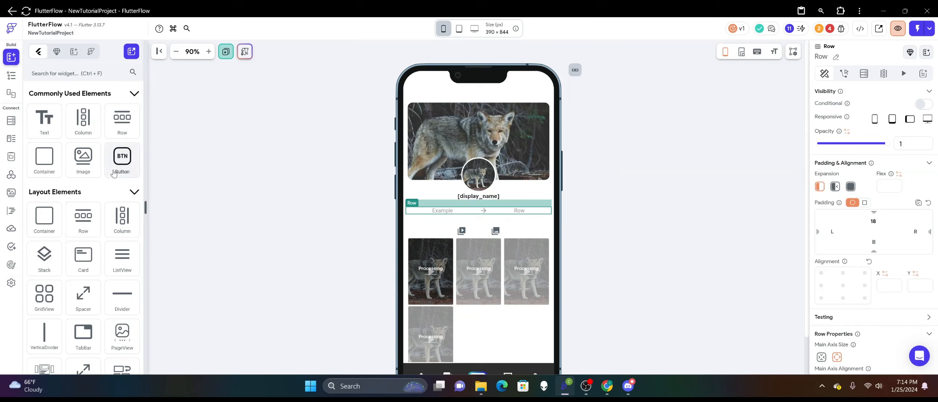
Add a button to the emptied row below the display name and set its text to "Send Message".
drag(122, 163, 478, 215)
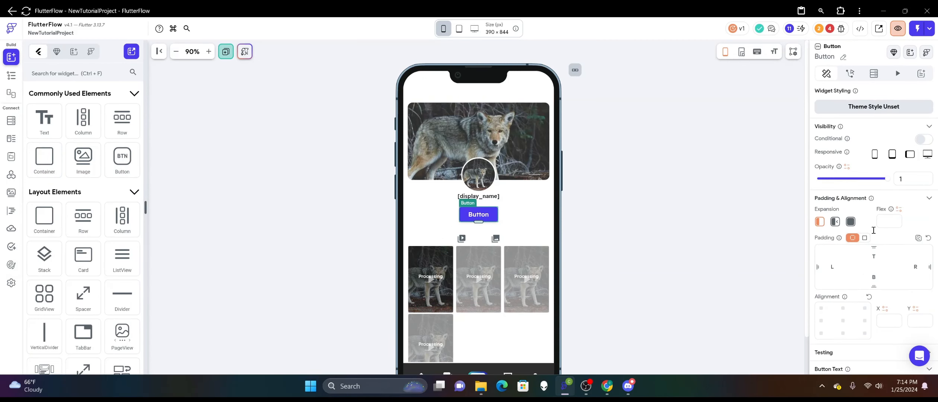
scroll(874, 232, down, 5)
double_click(856, 211)
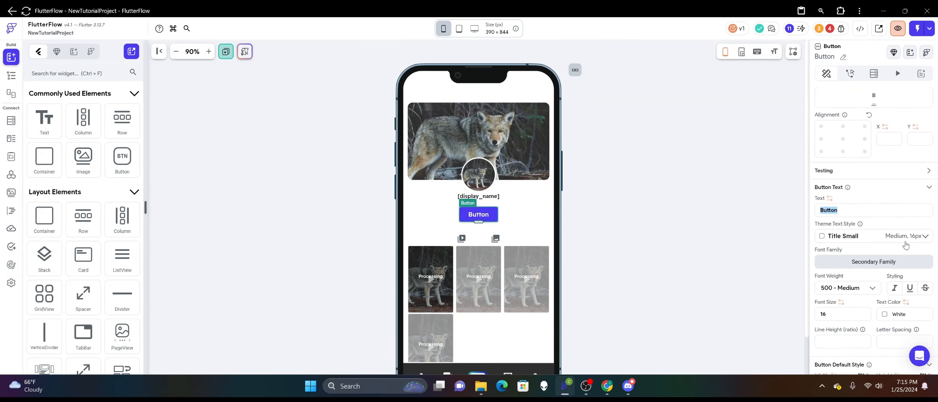
text(Send Me)
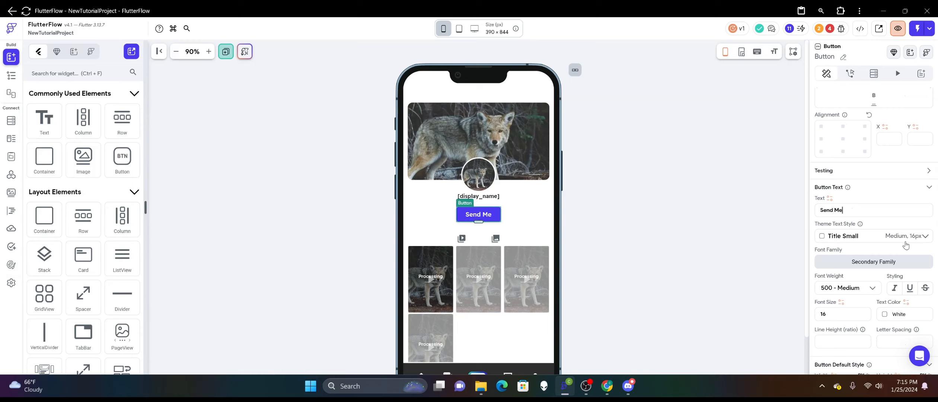
text(ssage)
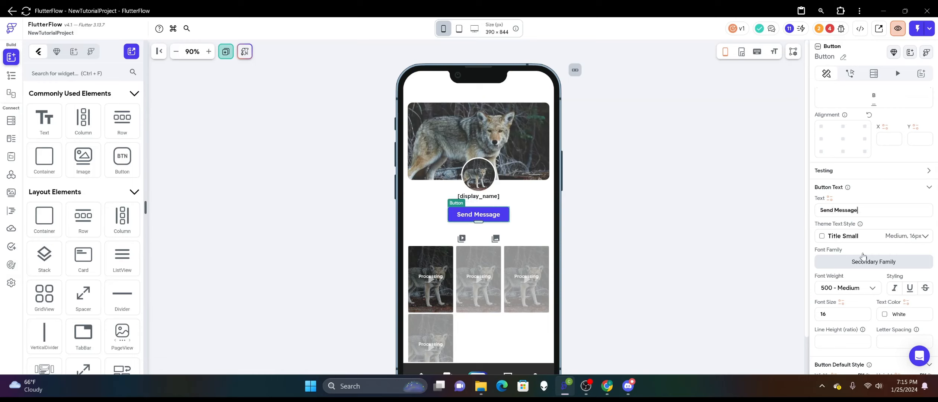
Set the Send Message button's fill color to the recent custom turquoise #0bc9cd.
scroll(846, 239, down, 4)
click(822, 265)
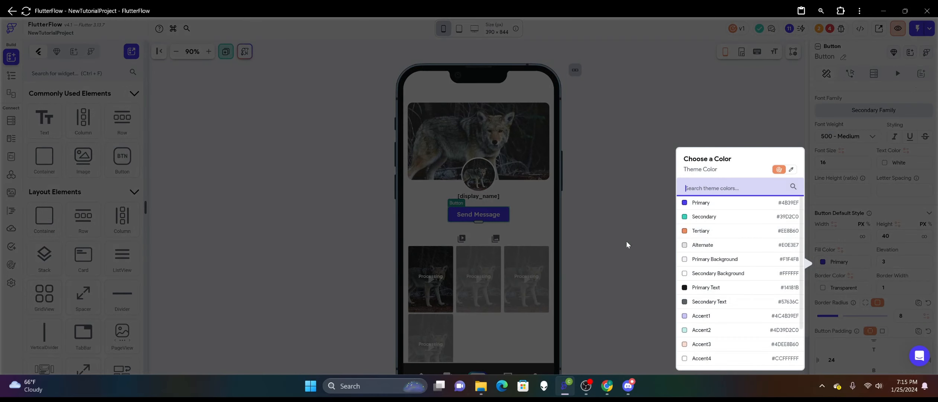
click(789, 170)
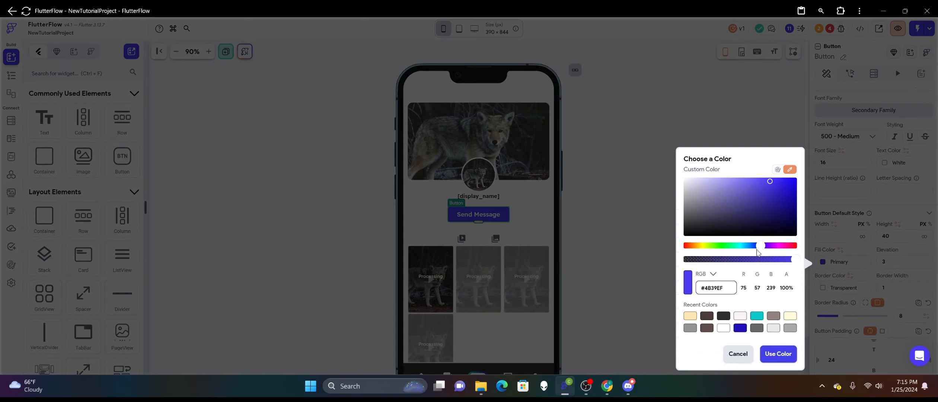
click(756, 316)
click(778, 353)
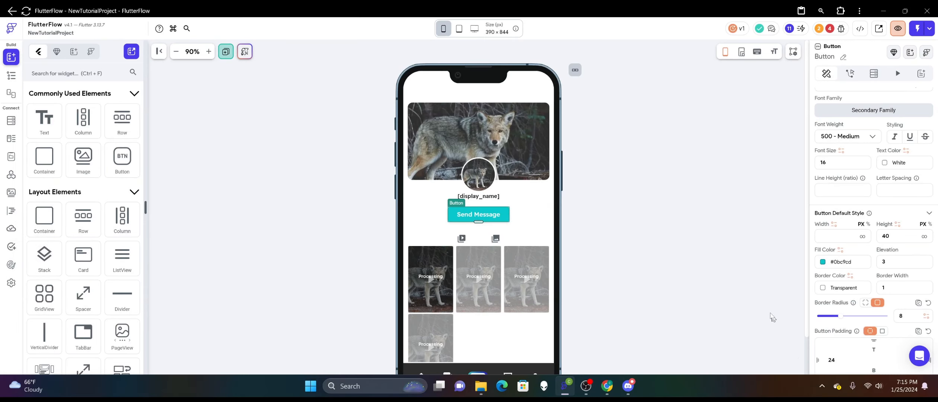
scroll(876, 235, down, 2)
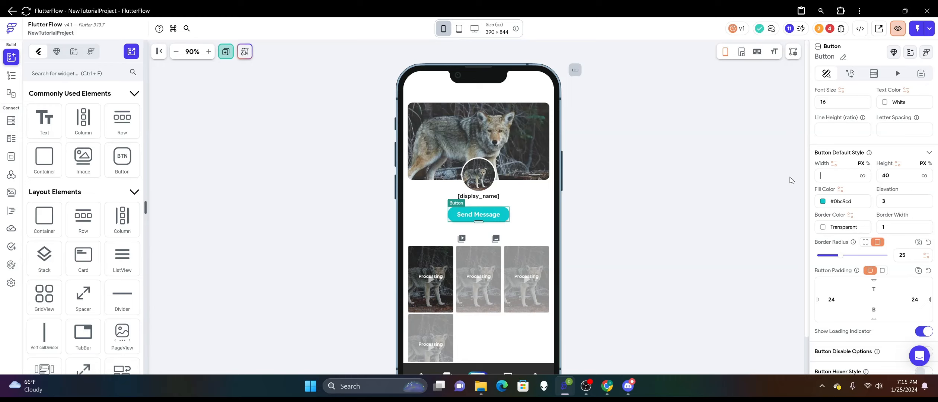
Set the Send Message button's width to 220 px.
text(150)
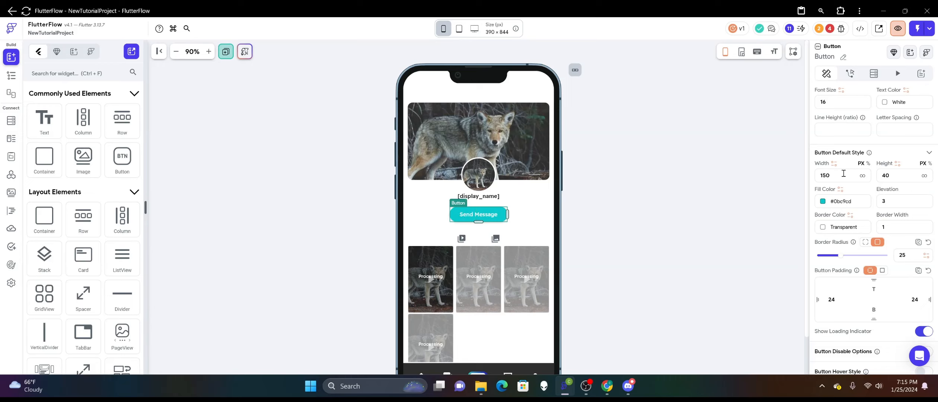
key(BackSpace)
key(BackSpace)
key(BackSpace)
text(220)
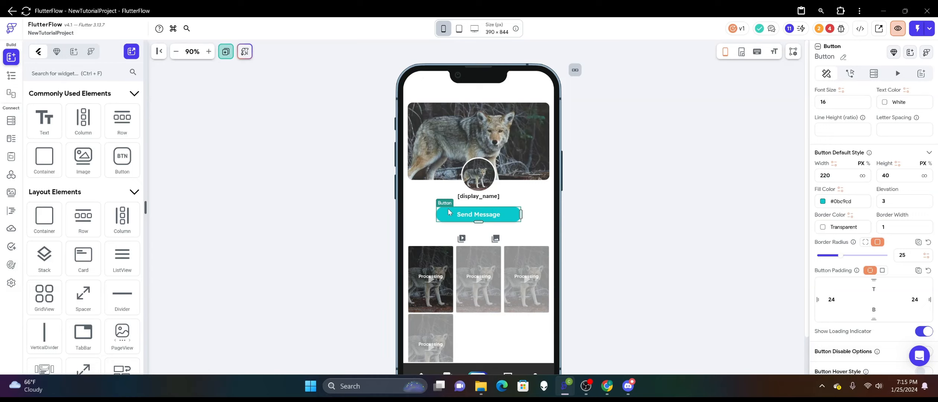
drag(46, 161, 528, 215)
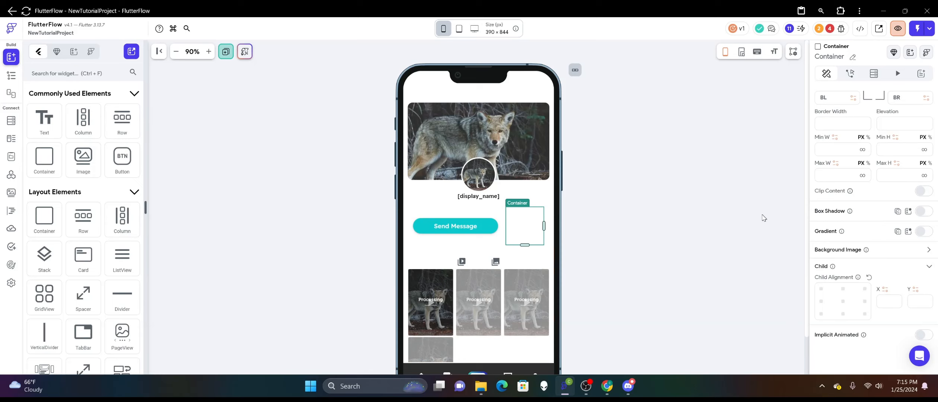
right_click(521, 226)
click(535, 119)
Add a ToggleIcon to the row beside the Send Message button.
scroll(81, 213, down, 5)
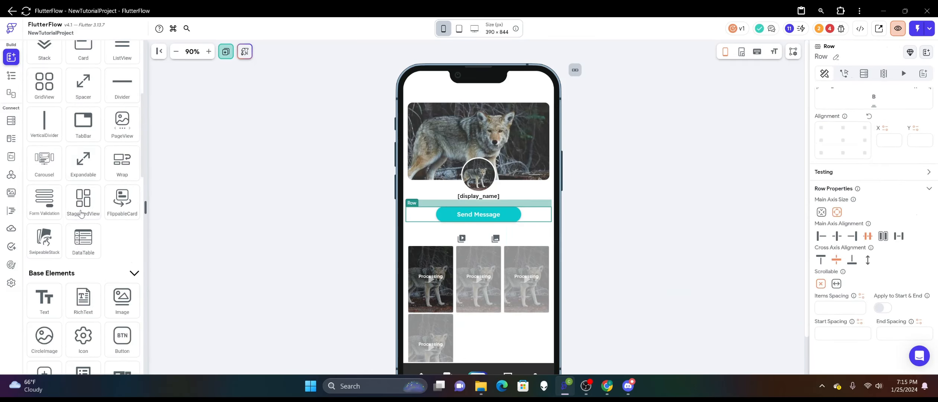
scroll(81, 213, down, 6)
scroll(85, 219, down, 1)
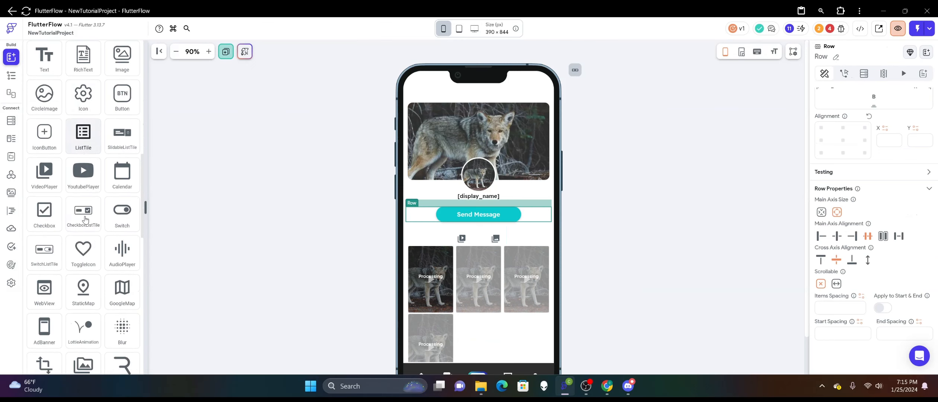
drag(83, 253, 558, 223)
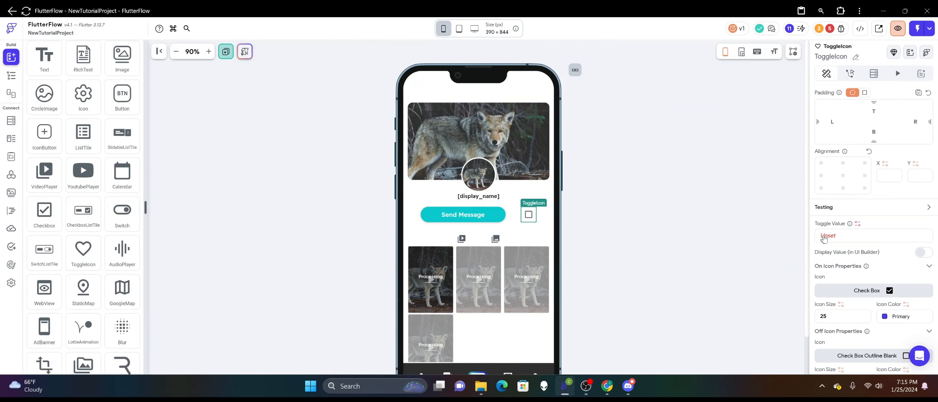
Set the toggle icon's On icon color to the recent custom turquoise #0BC9CD.
scroll(857, 234, down, 1)
scroll(852, 221, down, 1)
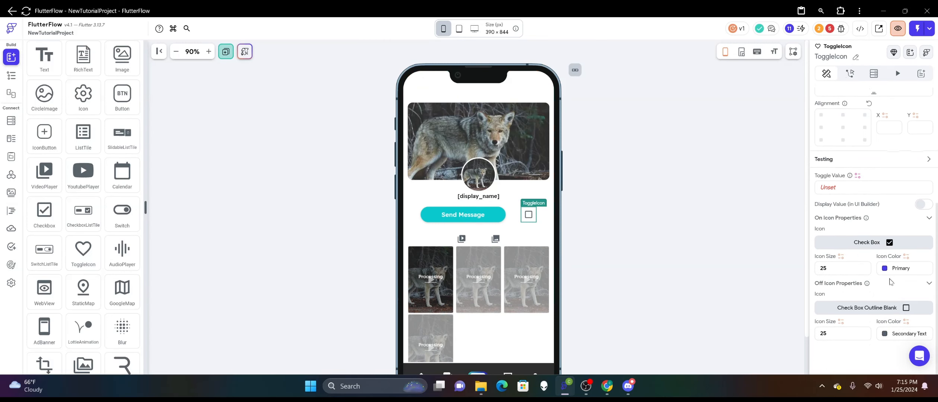
click(888, 269)
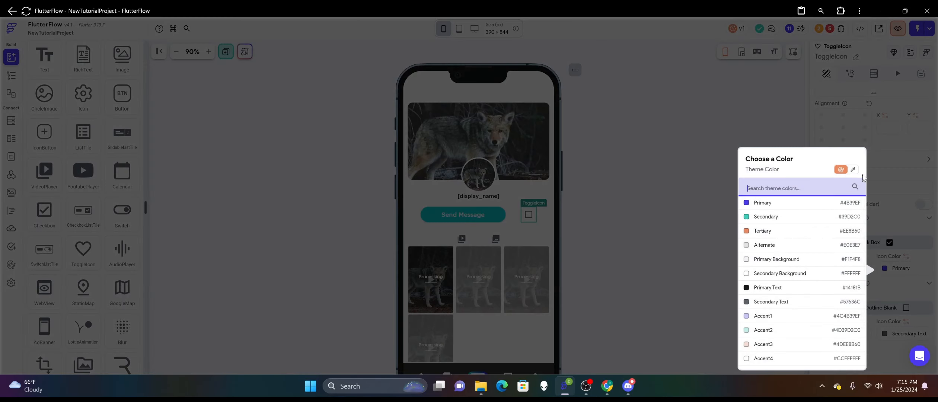
click(852, 169)
click(819, 319)
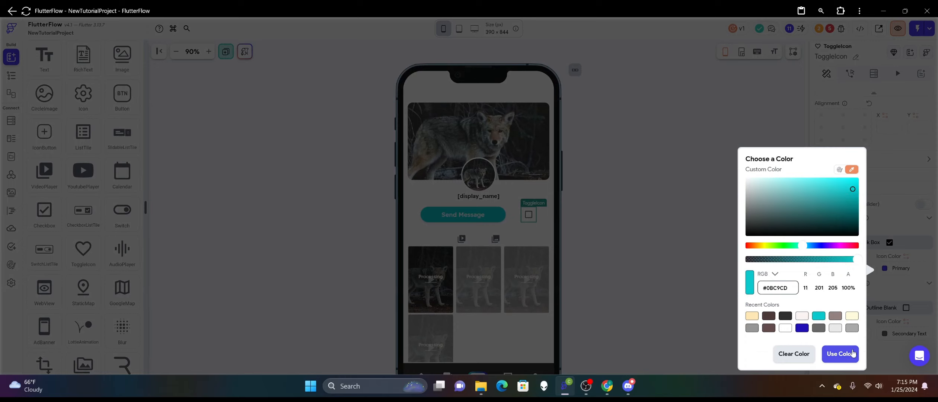
click(851, 329)
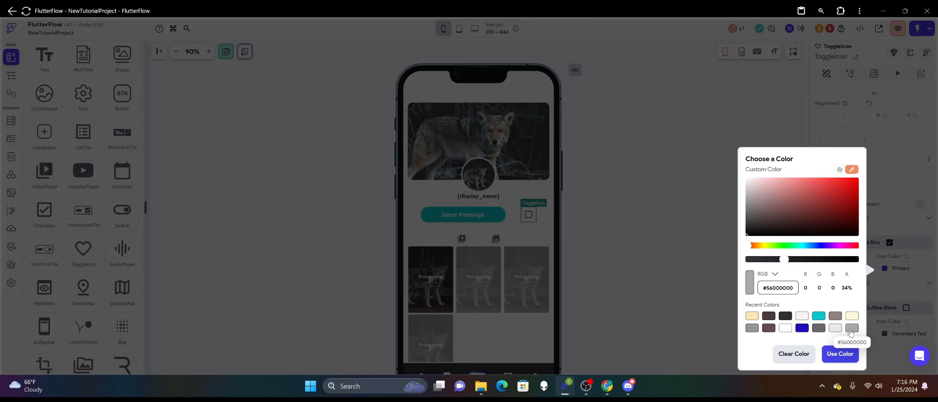
click(819, 317)
click(835, 316)
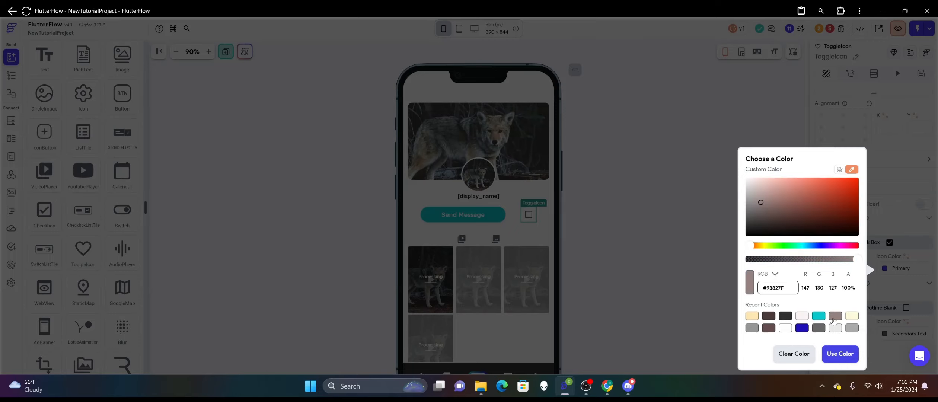
click(818, 316)
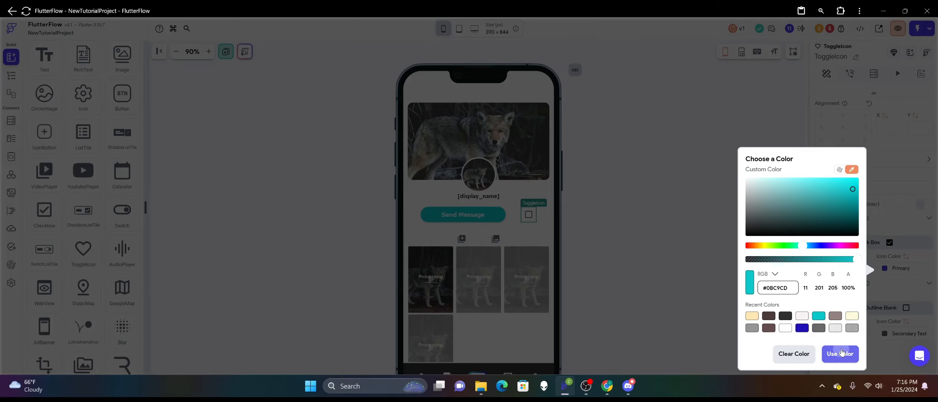
click(840, 353)
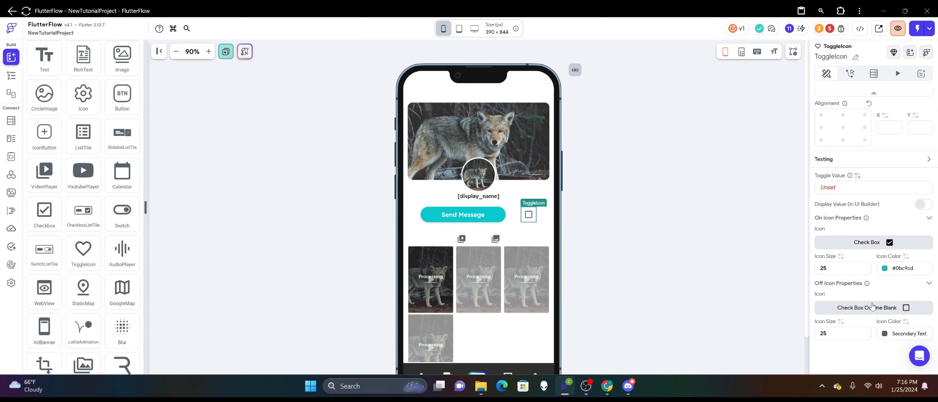
Set the On icon color to the Secondary theme color and enable Display Value in the UI builder.
click(884, 269)
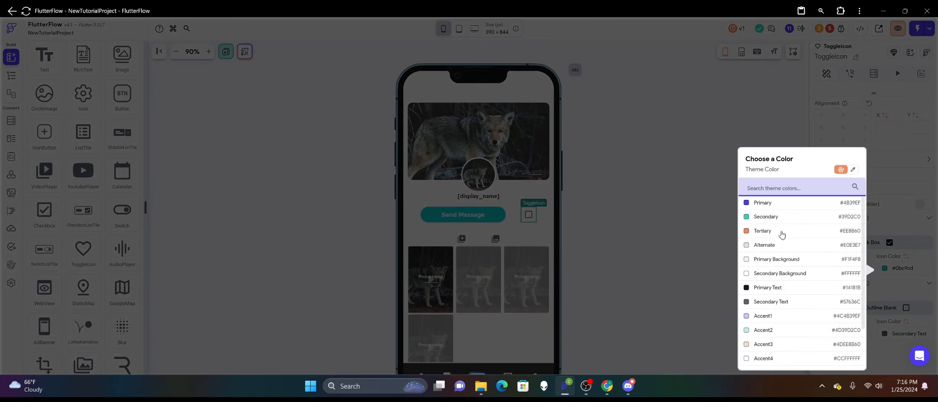
click(773, 217)
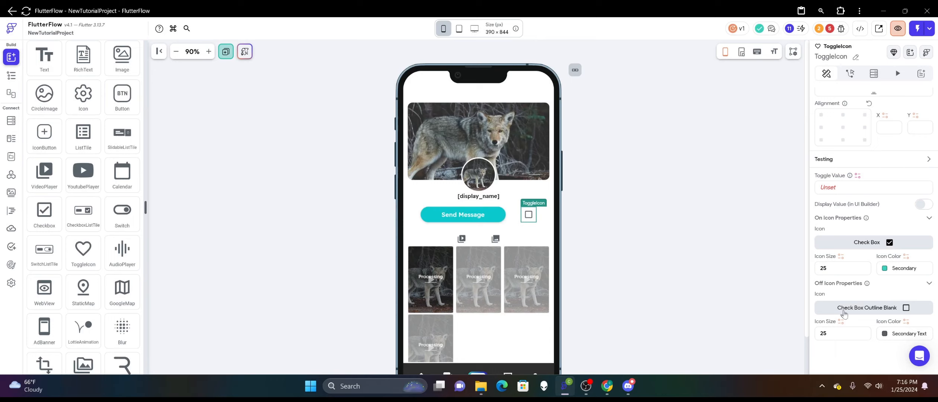
click(924, 205)
Search the icons for "user" and set the Off icon to Person Add and the On icon to Person Remove.
click(875, 308)
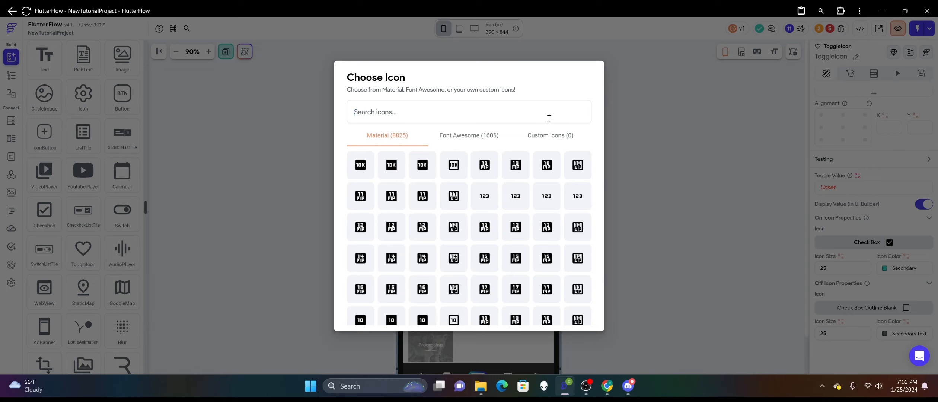
text(user)
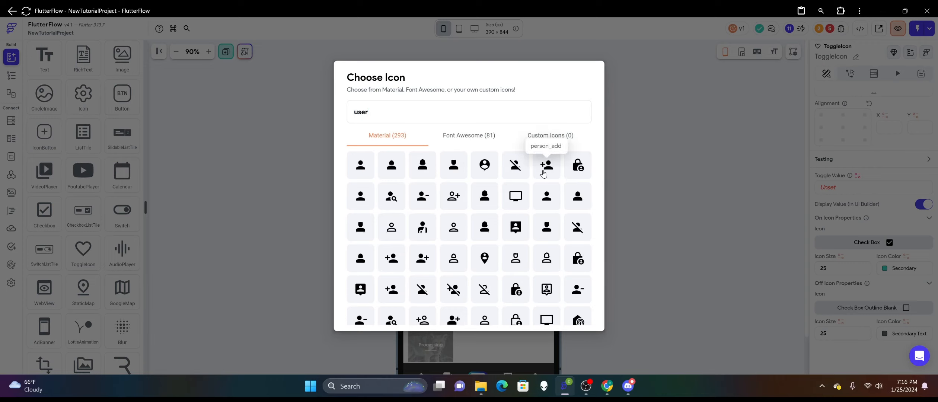
click(544, 166)
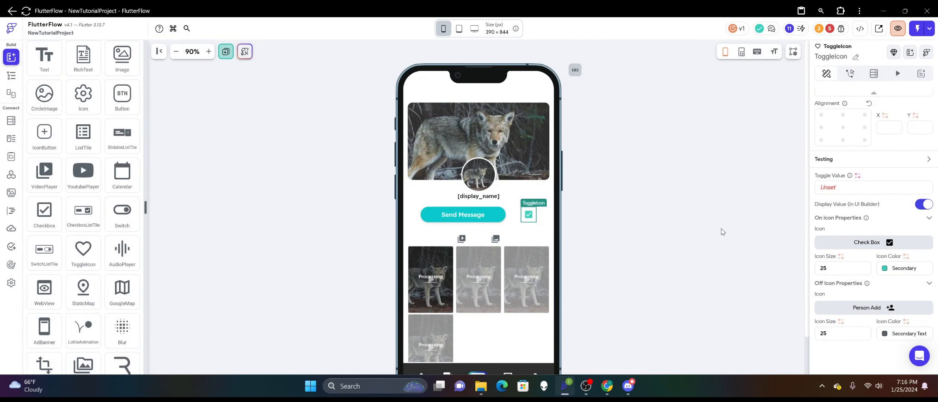
click(868, 243)
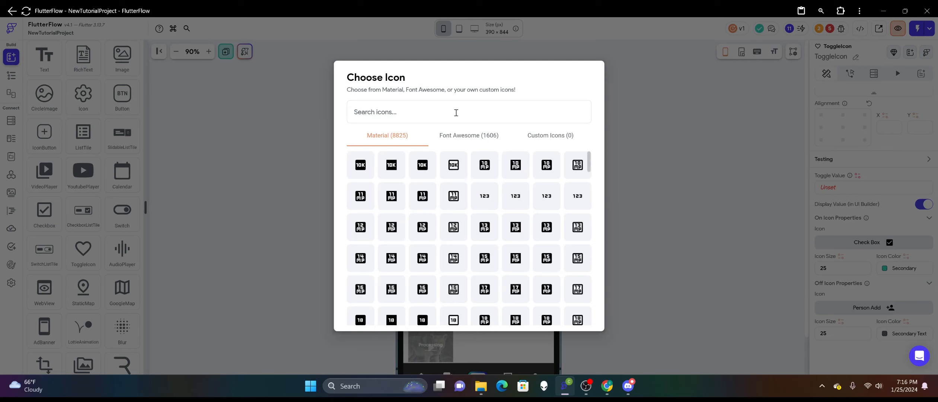
text(user)
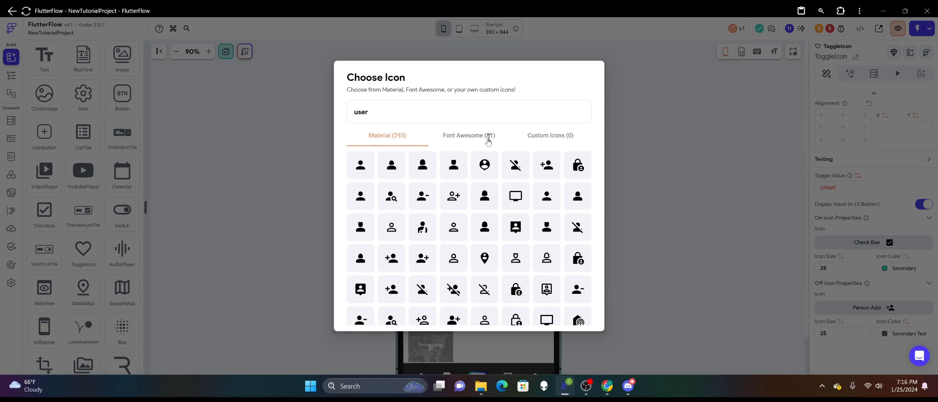
click(422, 197)
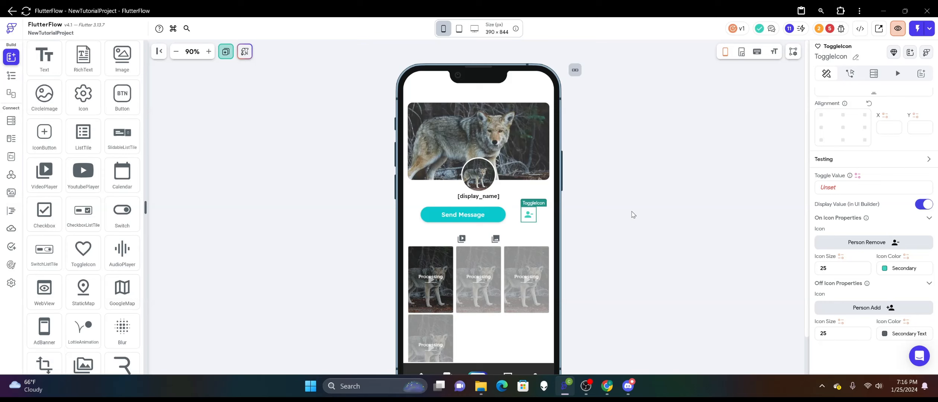
Center the button row's children along its main axis and set its items spacing to 12.
click(428, 205)
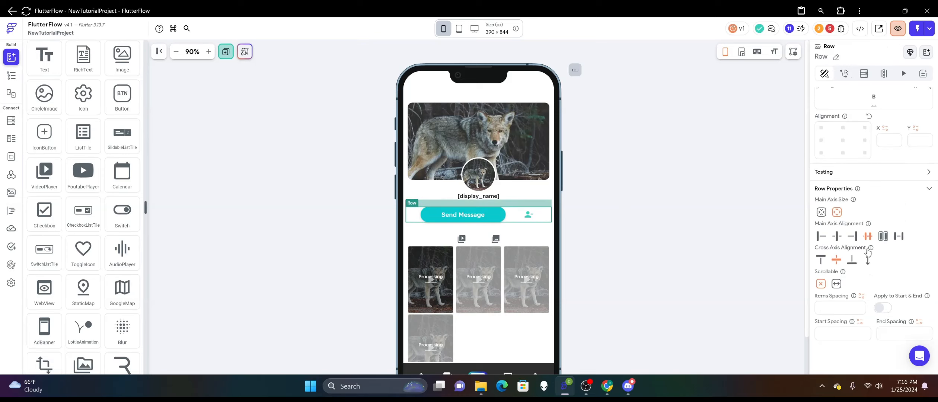
click(836, 236)
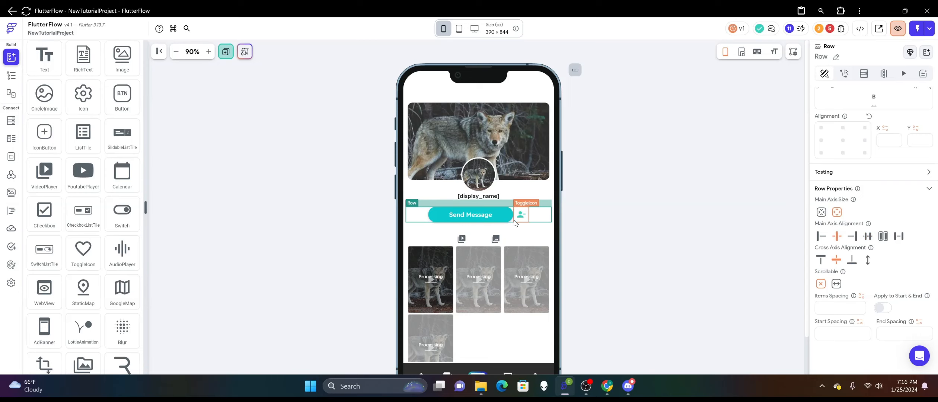
click(825, 312)
text(12)
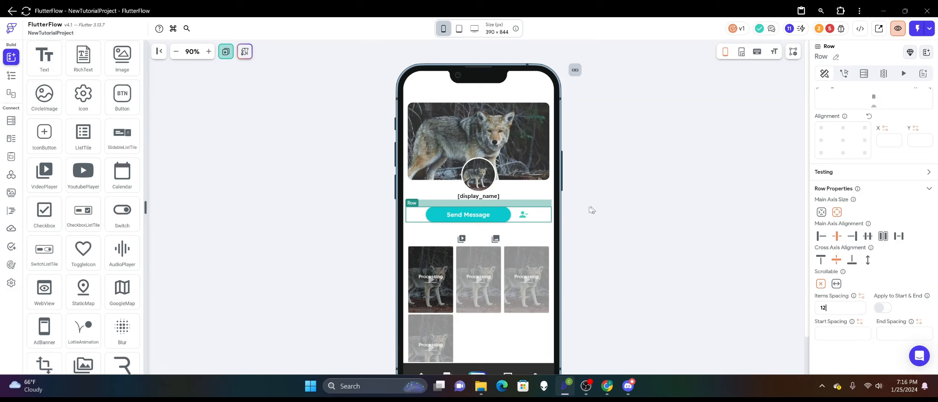
Set the toggle icon's On icon size to 30.
click(524, 215)
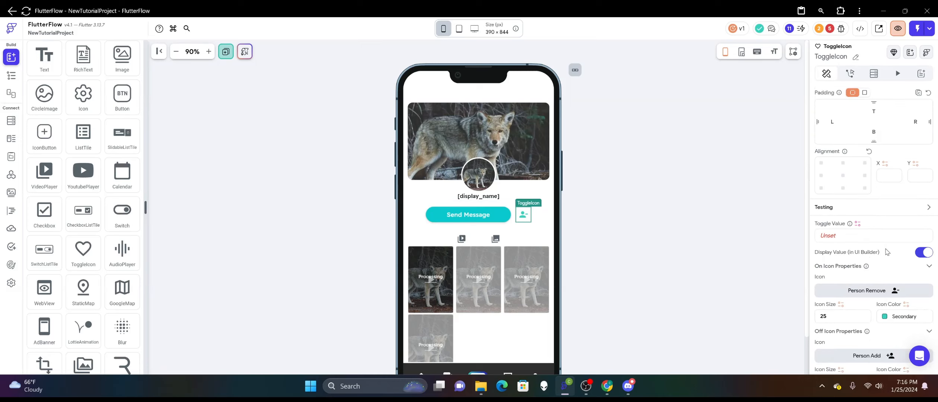
scroll(887, 252, up, 2)
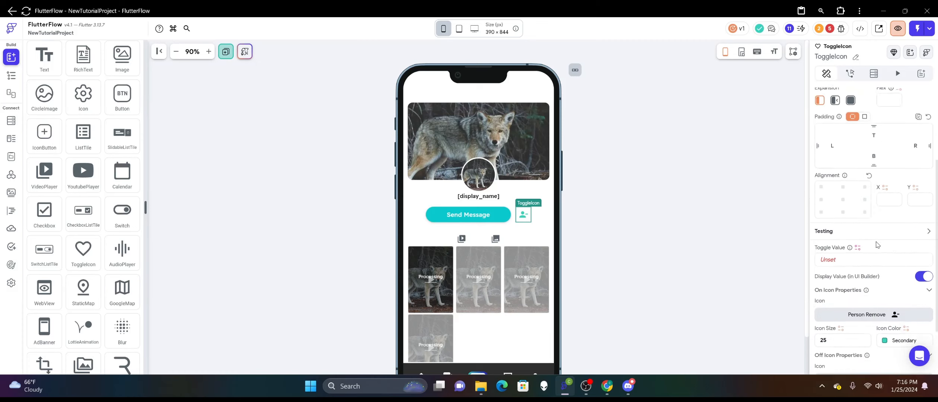
scroll(876, 245, down, 2)
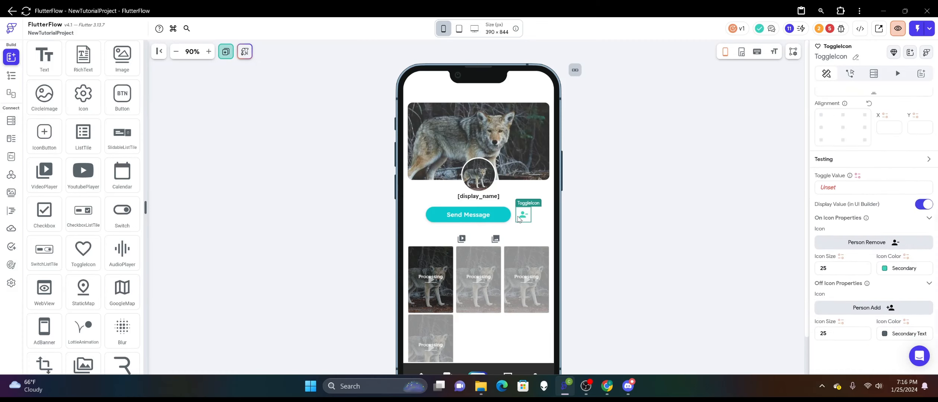
scroll(884, 265, up, 3)
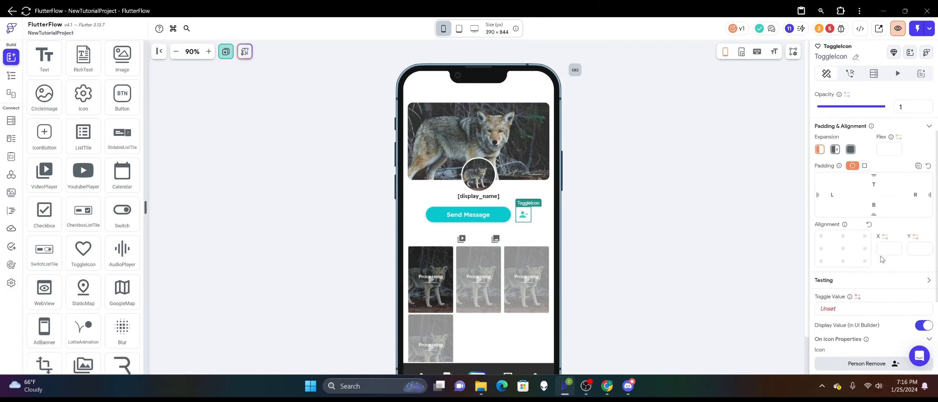
scroll(882, 259, up, 2)
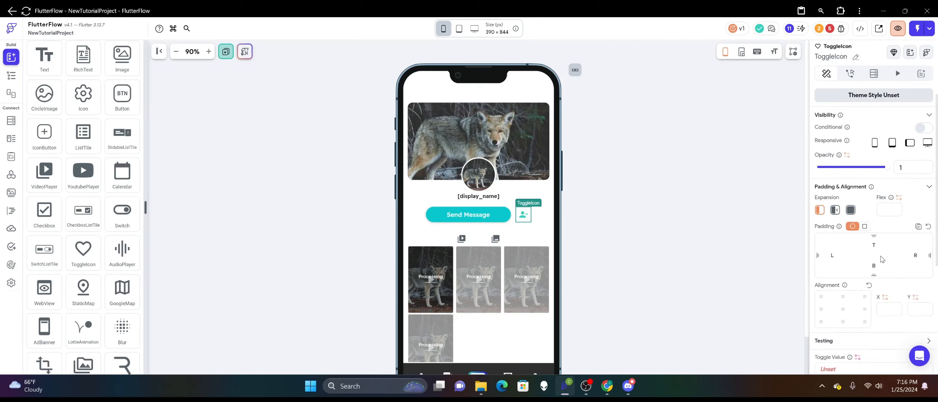
click(604, 226)
click(522, 215)
scroll(893, 257, down, 3)
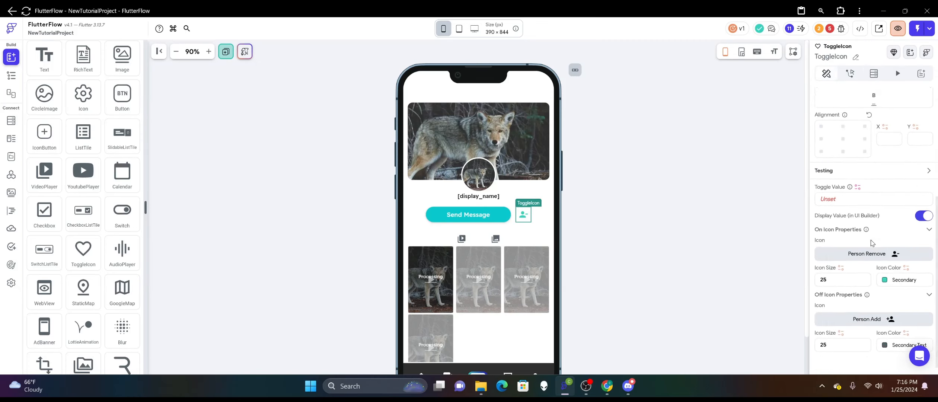
double_click(854, 268)
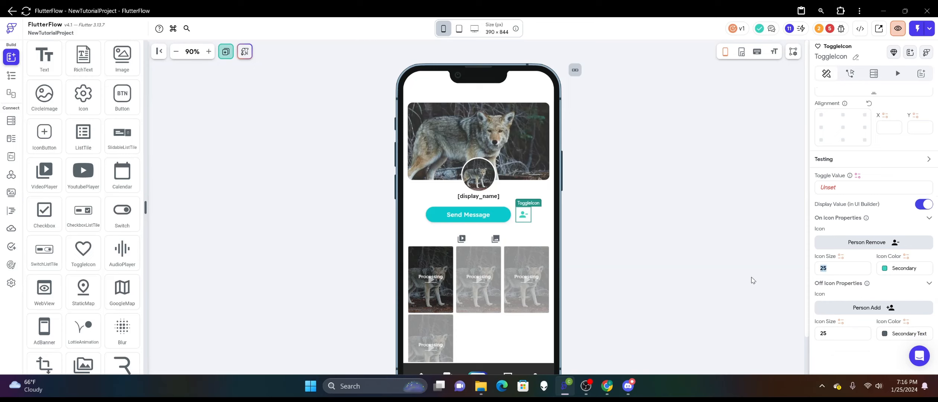
text(24)
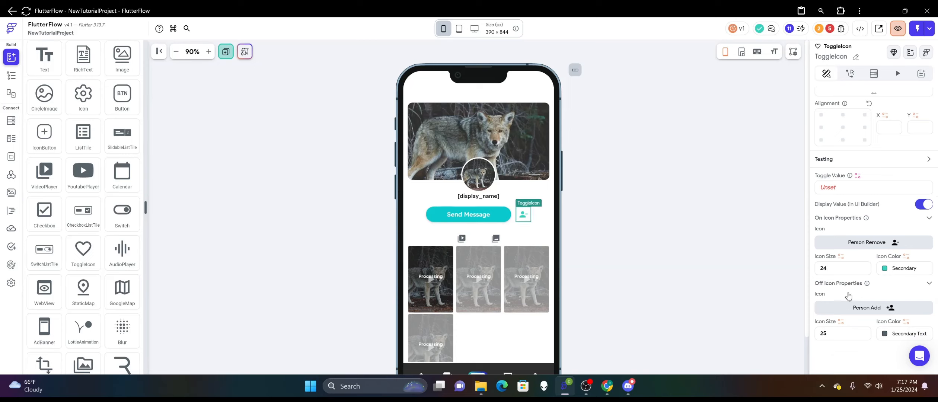
drag(831, 269, 803, 274)
text(30)
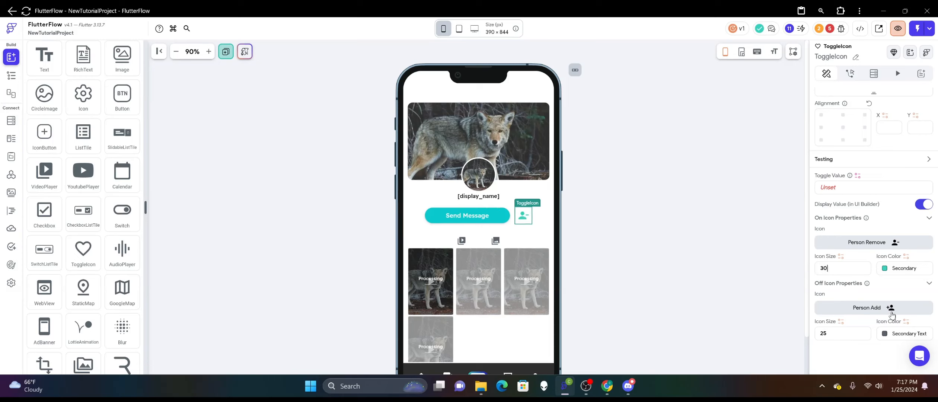
Enlarge the Off icon to match the On icon's size and turn off Display Value in the UI builder.
drag(852, 336, 803, 338)
click(924, 204)
click(685, 198)
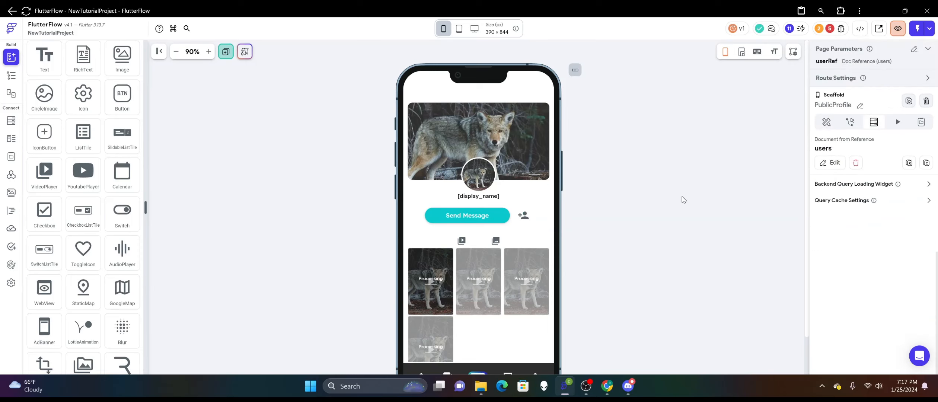
Set the items spacing of the row holding Send Message and the toggle icon to 16.
click(513, 221)
scroll(850, 271, down, 2)
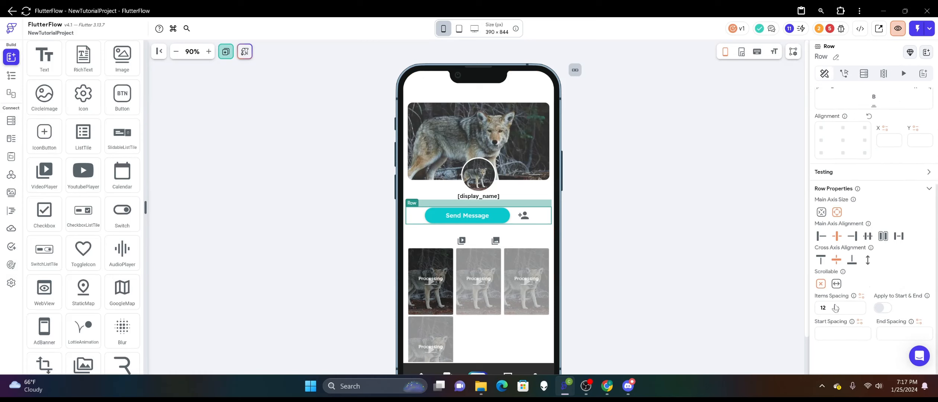
drag(833, 308, 752, 319)
text(16)
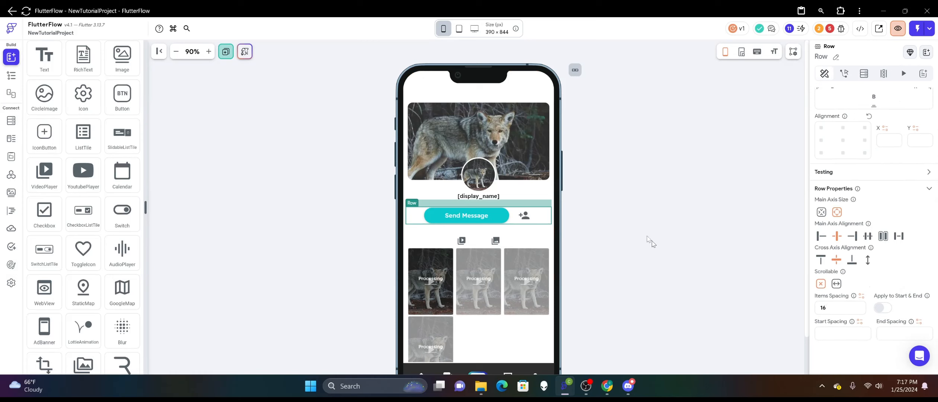
click(645, 227)
click(433, 207)
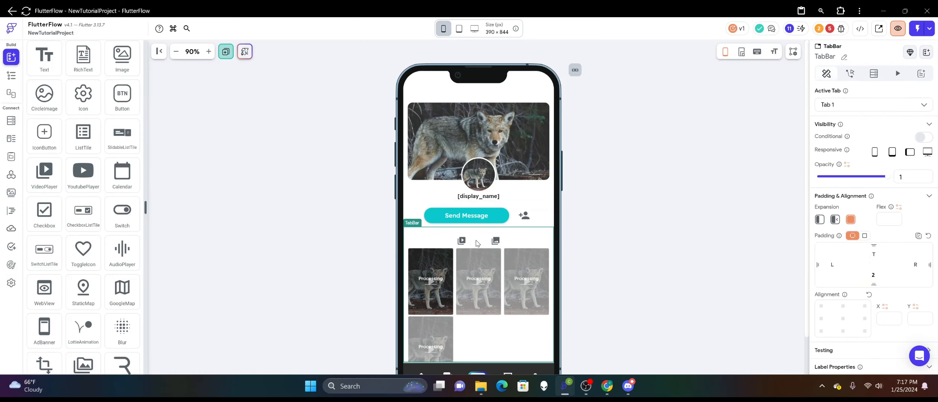
click(595, 212)
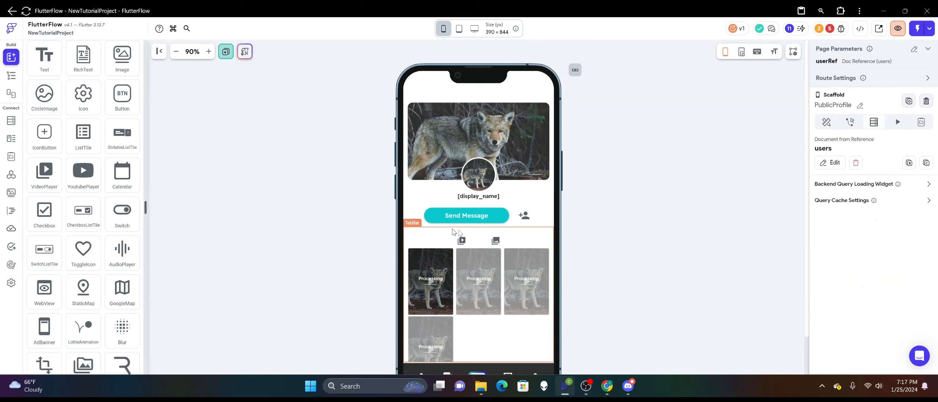
click(483, 238)
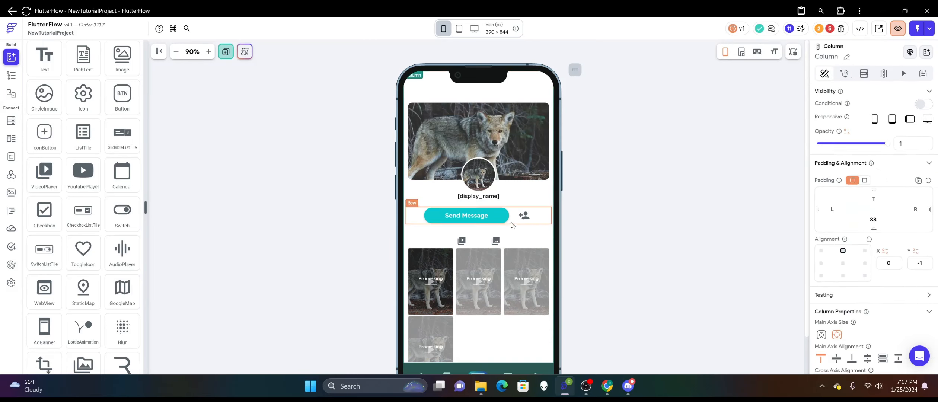
click(512, 224)
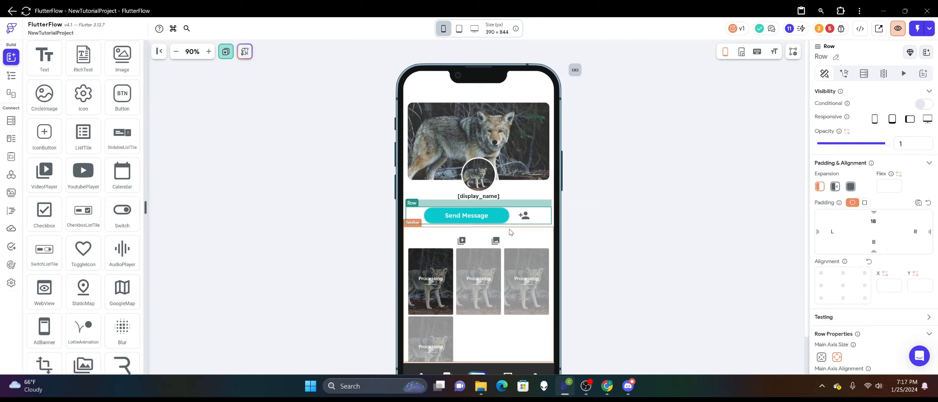
right_click(509, 231)
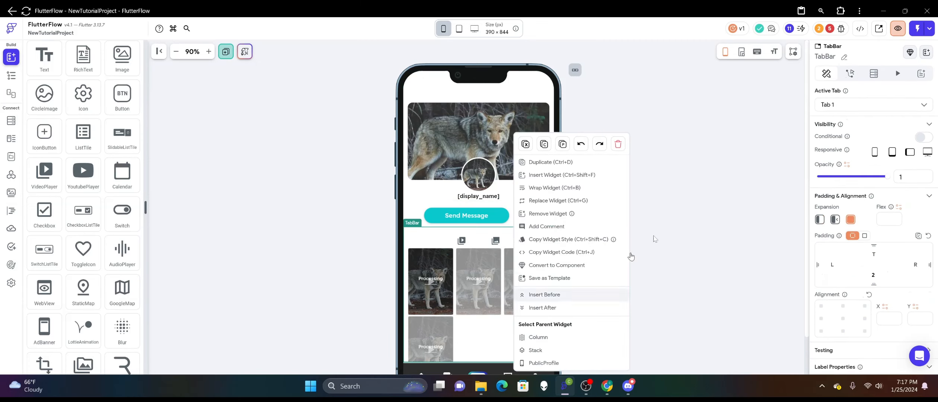
click(632, 256)
scroll(564, 245, down, 2)
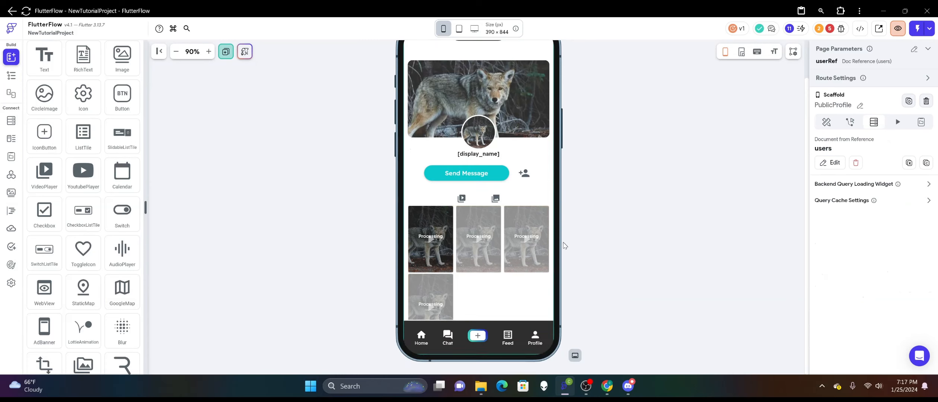
scroll(506, 257, up, 2)
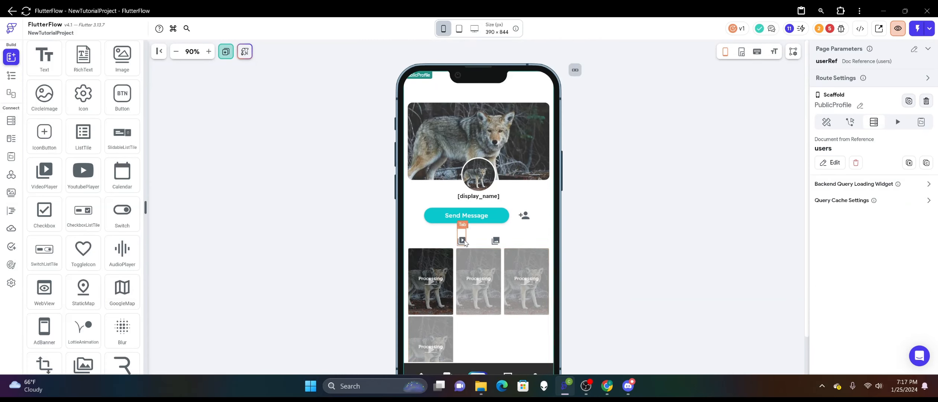
Open the backend query of the video tab's Wrap for editing and expand its uploadedby_ref and content_type filters.
click(464, 242)
click(517, 341)
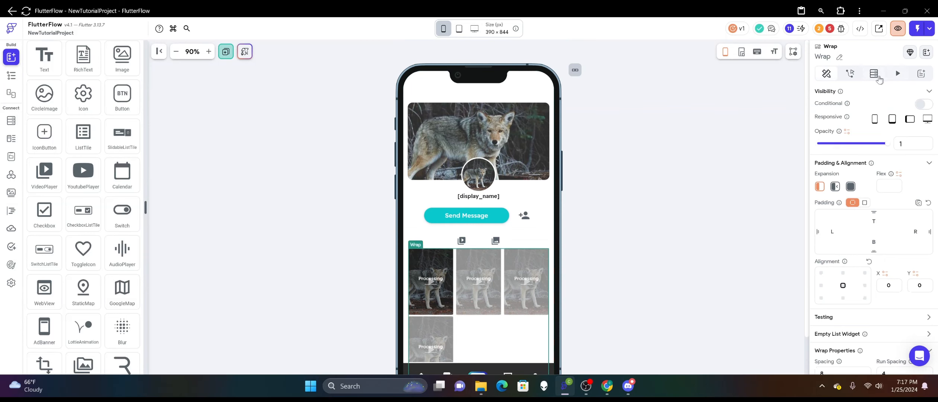
click(874, 73)
click(834, 138)
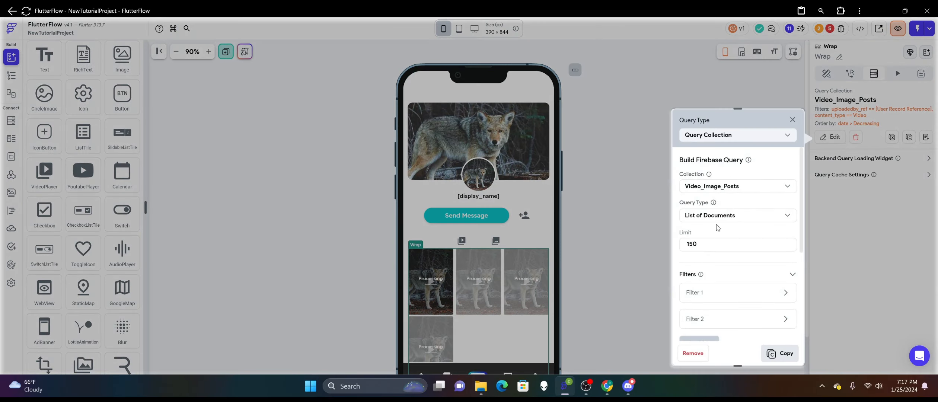
scroll(719, 229, down, 3)
scroll(719, 231, down, 2)
scroll(719, 231, up, 5)
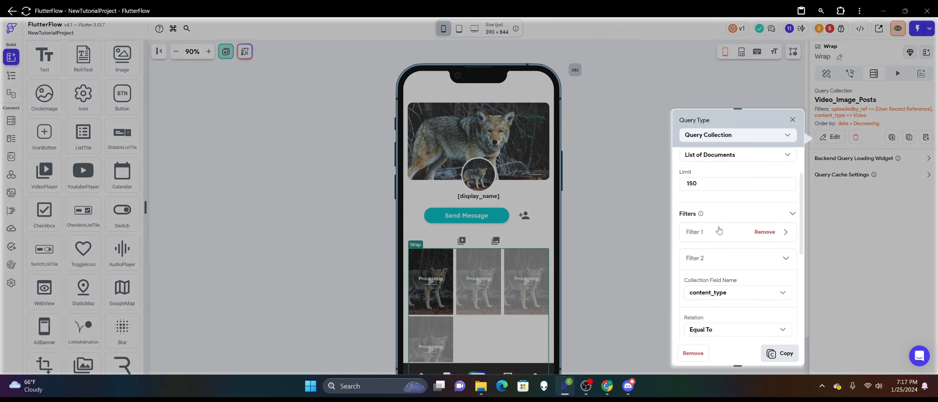
click(717, 232)
scroll(716, 232, down, 4)
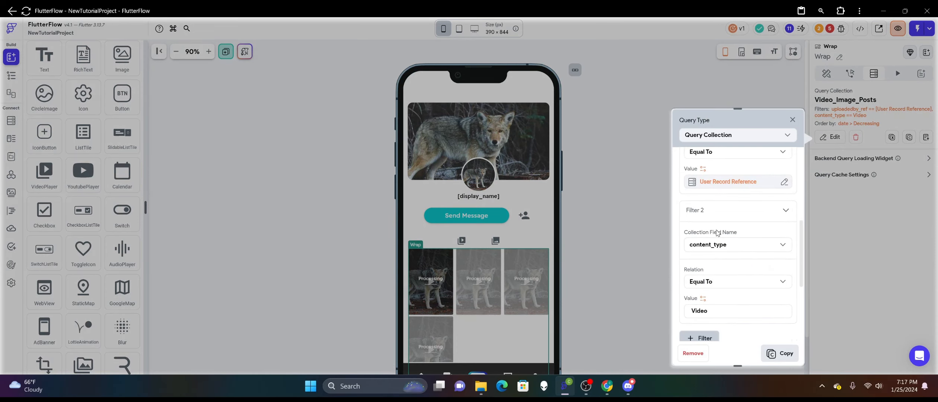
scroll(718, 232, up, 2)
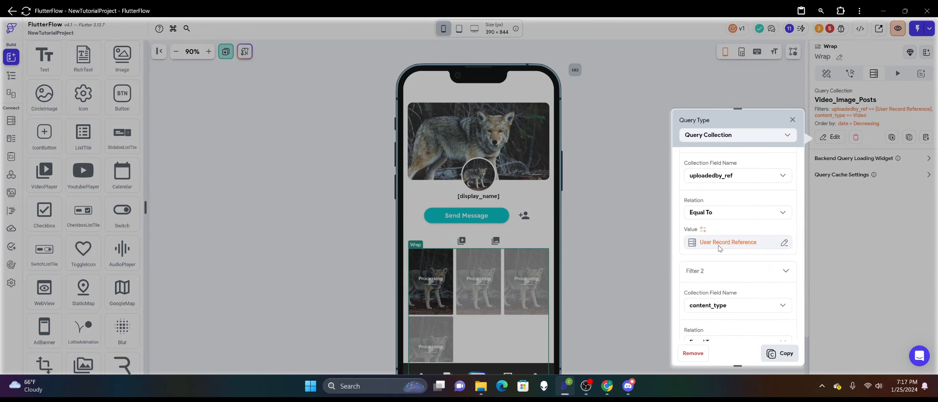
Set the video query's uploadedby_ref filter value to the Reference of the users Document and save the query.
click(720, 246)
click(653, 203)
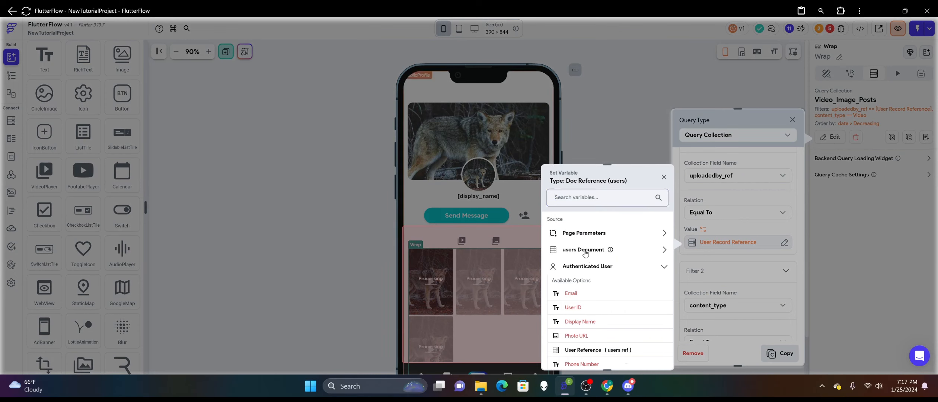
click(585, 253)
scroll(596, 260, down, 1)
click(595, 268)
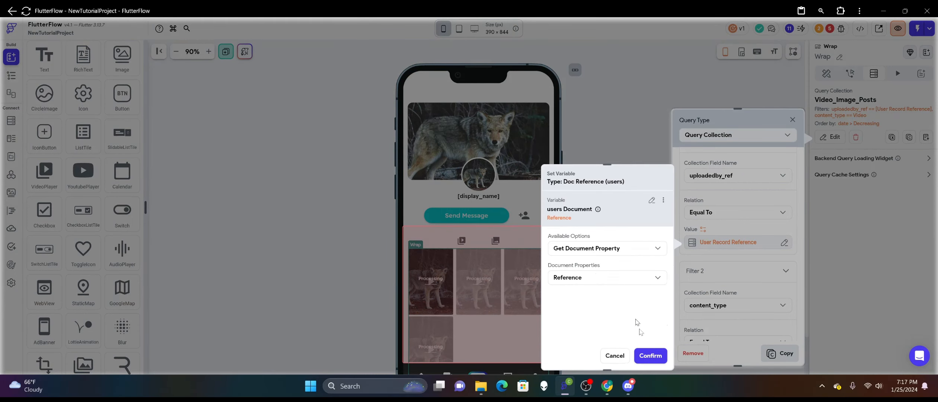
click(650, 356)
click(781, 352)
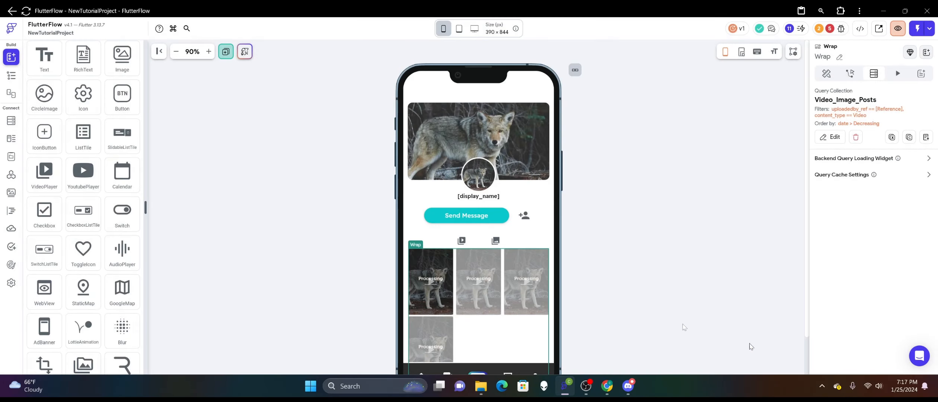
Open the photo tab's Wrap backend query for editing and expand its filters.
click(497, 242)
click(524, 329)
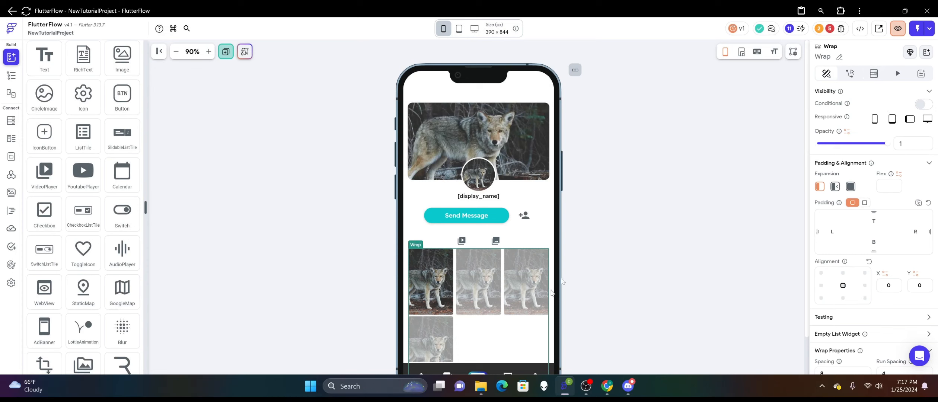
click(868, 74)
click(832, 137)
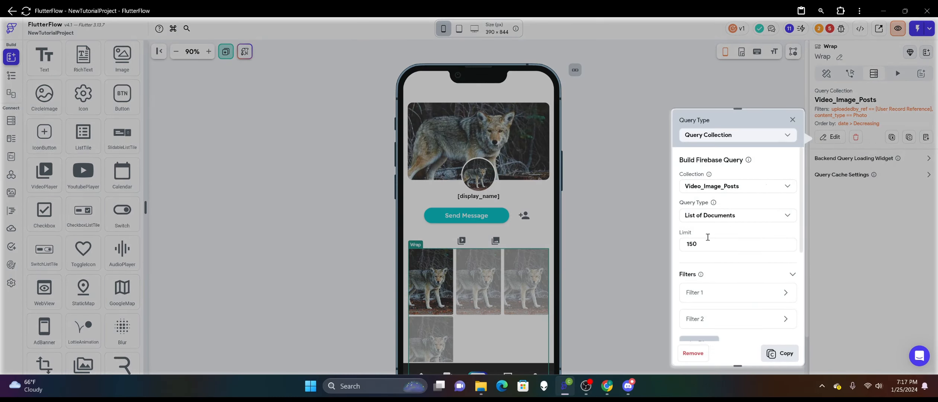
scroll(706, 241, down, 2)
click(715, 231)
click(718, 212)
scroll(718, 223, down, 2)
Set the photo query's uploadedby_ref filter value to the Reference of the users Document and save the query.
click(716, 243)
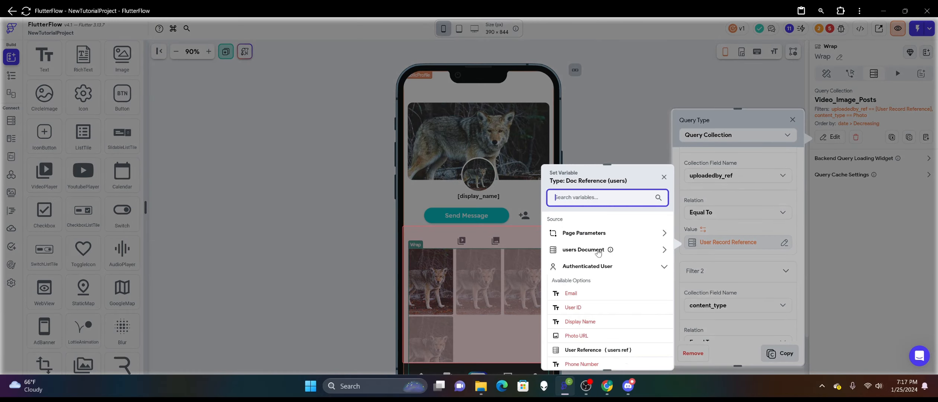
click(598, 252)
scroll(599, 245, down, 1)
click(594, 210)
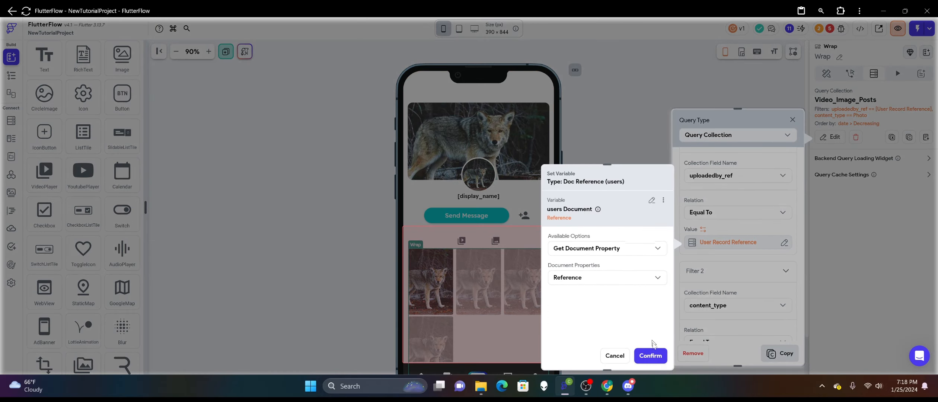
click(650, 355)
click(783, 354)
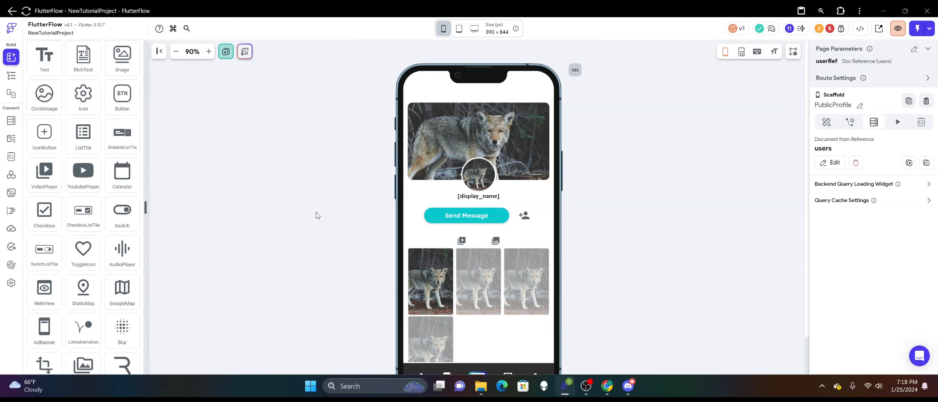
Show the project's page list, enlarge it above the widget tree, and review the project's errors.
scroll(299, 187, down, 2)
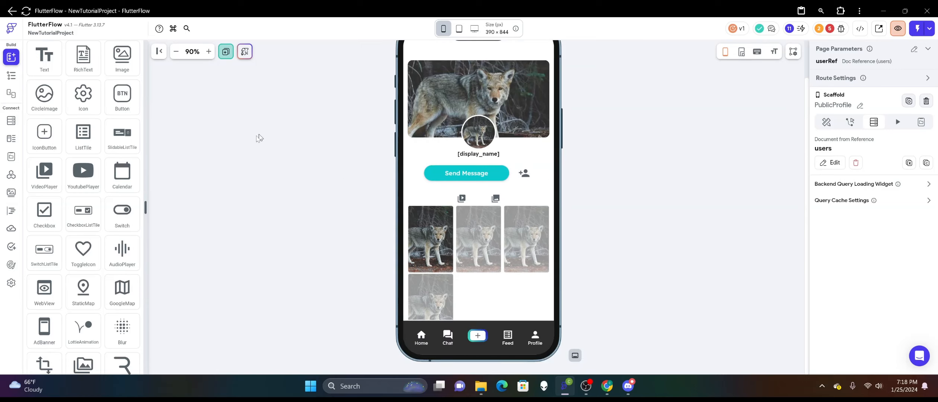
click(11, 75)
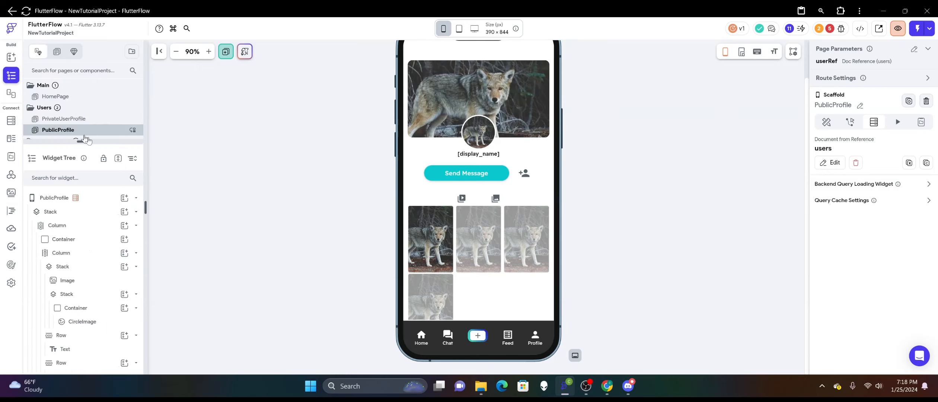
drag(85, 141, 83, 291)
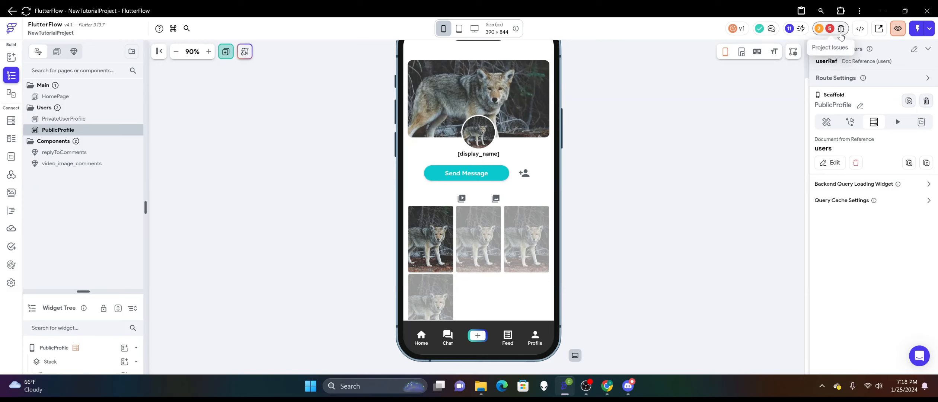
click(840, 28)
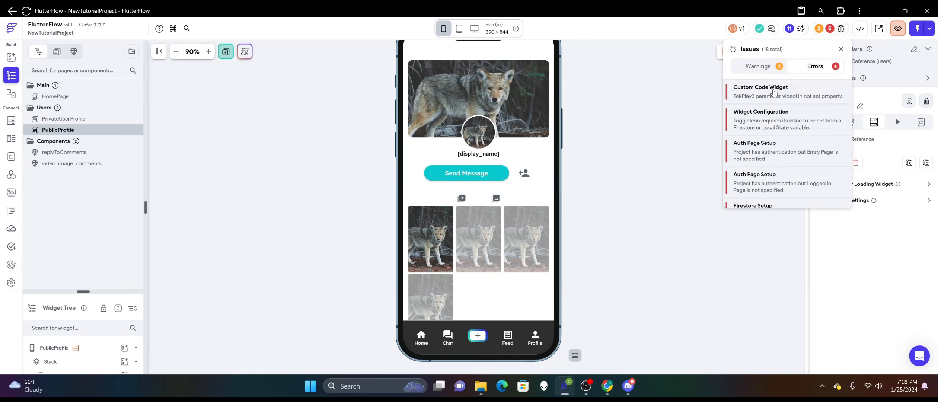
click(670, 121)
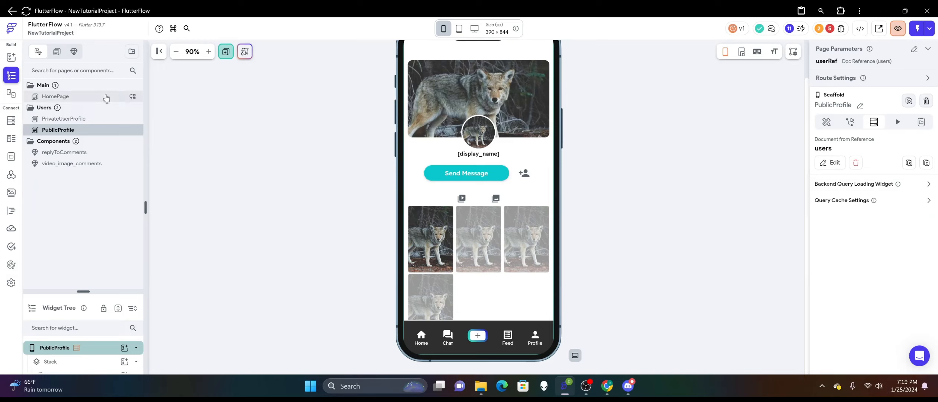
Create a new page folder named PostFeed.
click(132, 51)
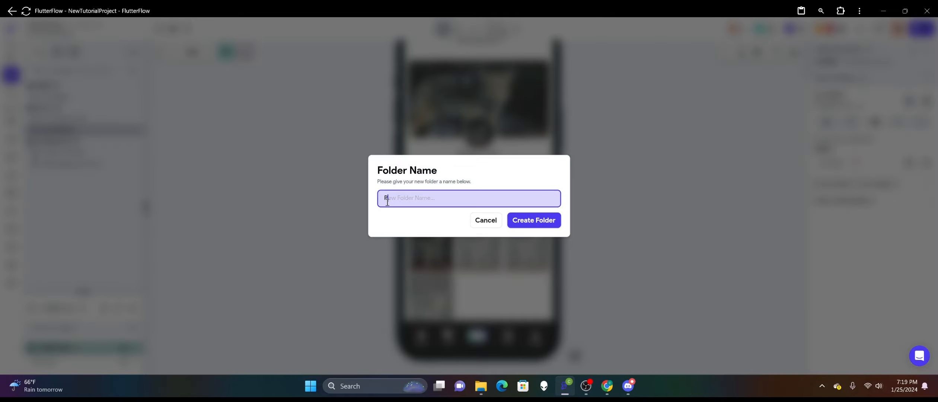
text(PostFeed)
click(533, 220)
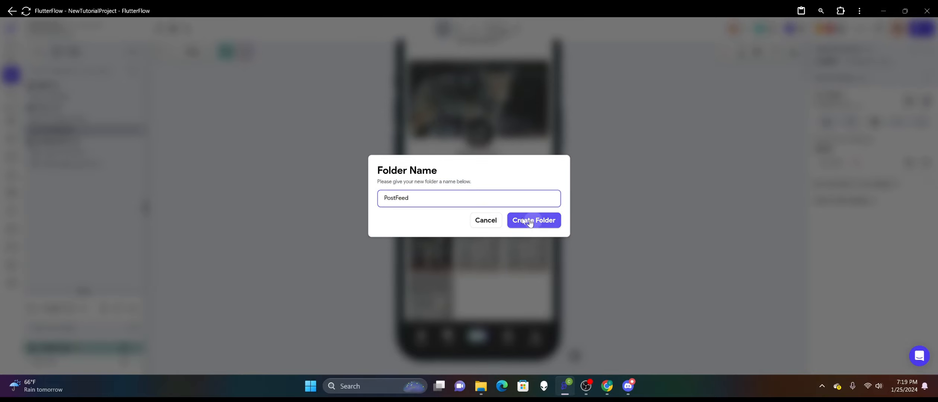
Add a blank page named PostsMain to the PostFeed folder.
right_click(48, 176)
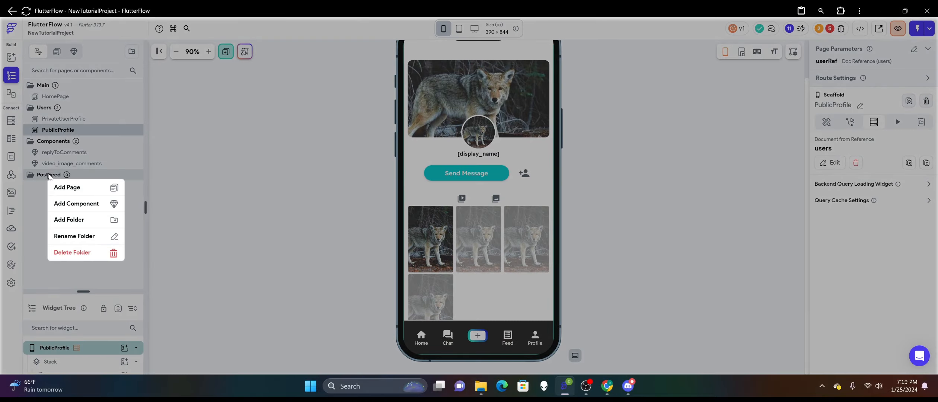
click(63, 186)
click(295, 230)
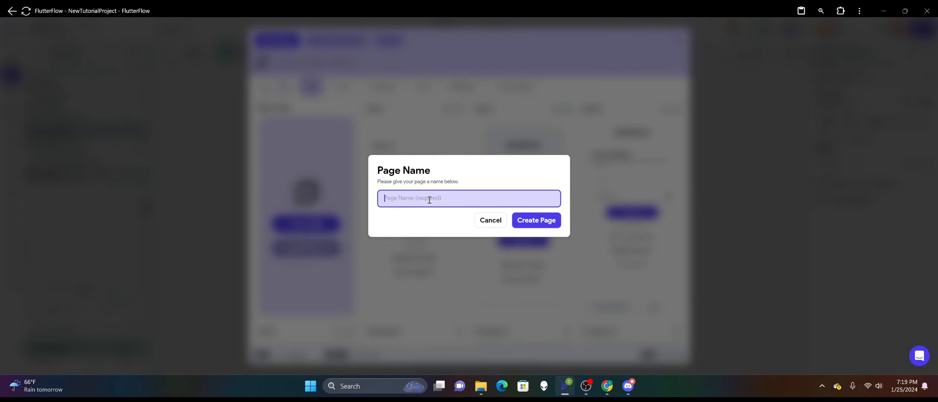
text(PostsMain)
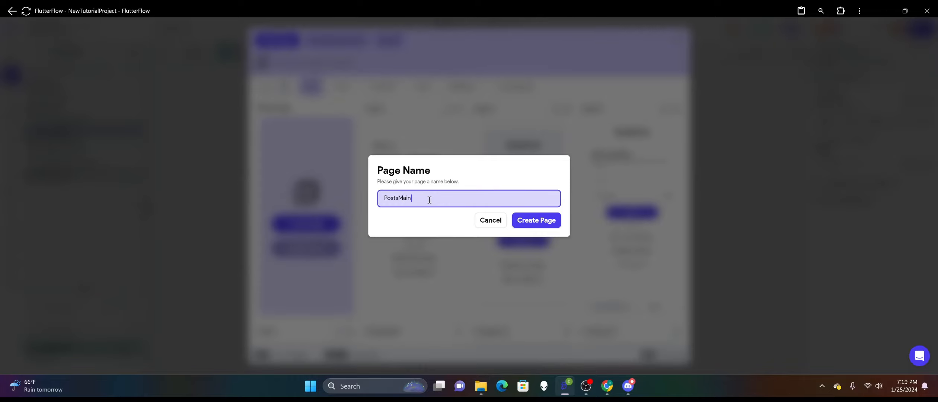
click(517, 220)
scroll(624, 157, up, 2)
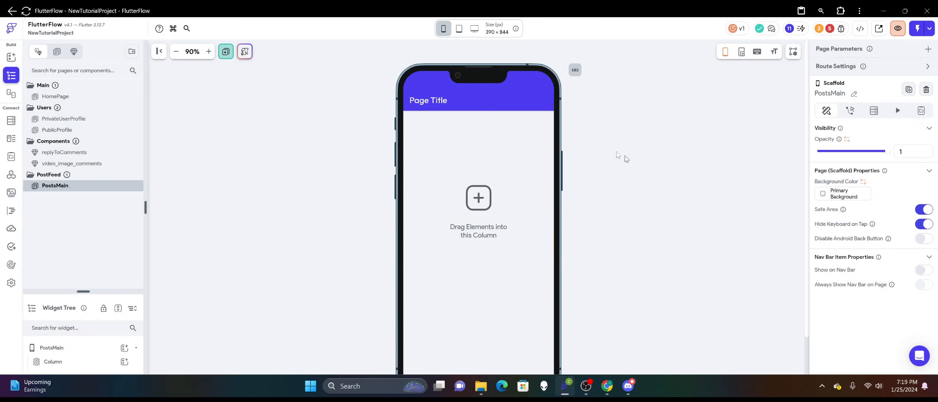
Delete the app bar and the default Column from the PostsMain page.
click(534, 125)
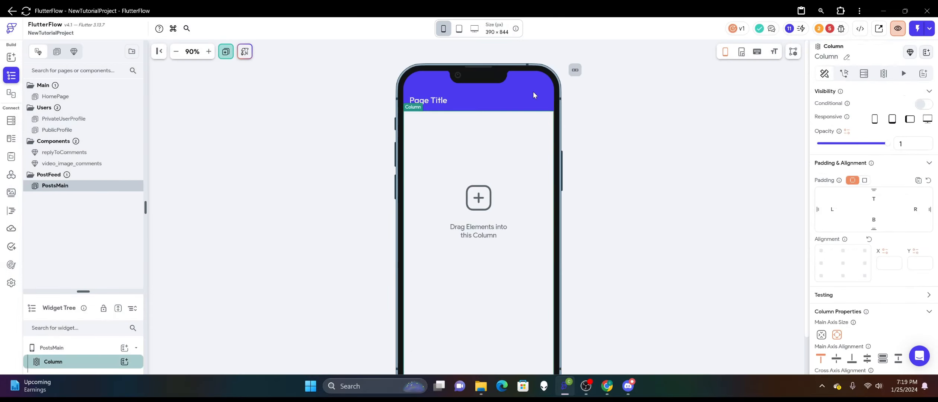
click(510, 90)
right_click(513, 93)
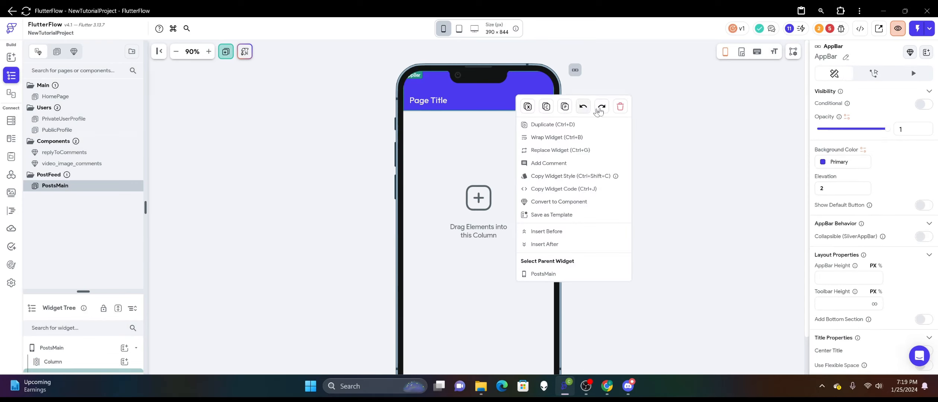
click(617, 107)
right_click(511, 144)
click(619, 154)
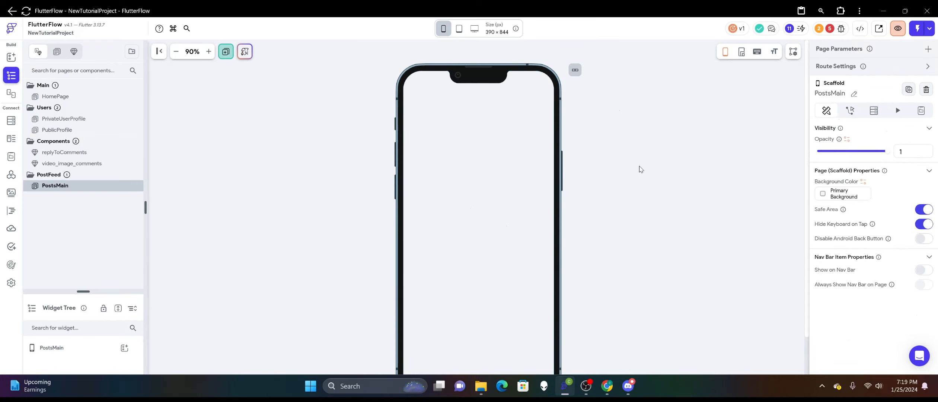
Turn off Safe Area and turn on Disable Android Back Button for the PostsMain page.
click(922, 210)
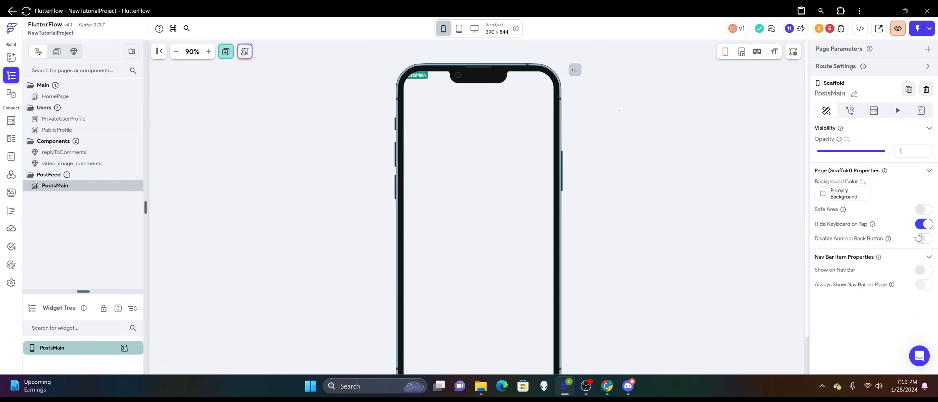
click(919, 237)
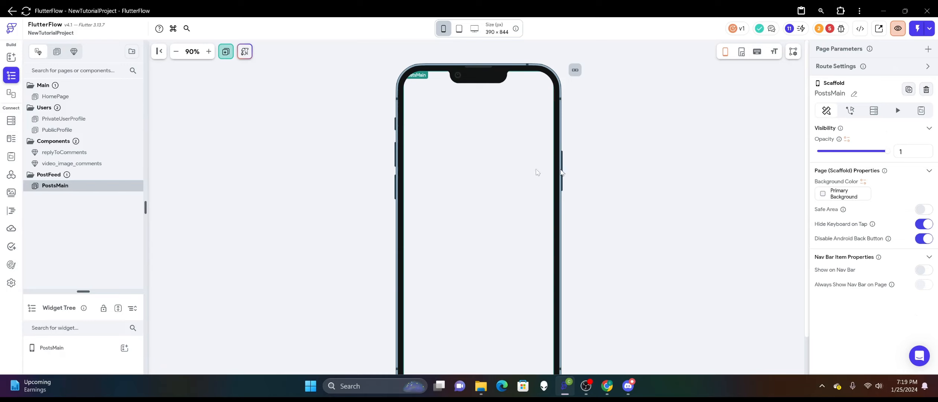
scroll(325, 148, down, 2)
scroll(269, 162, up, 2)
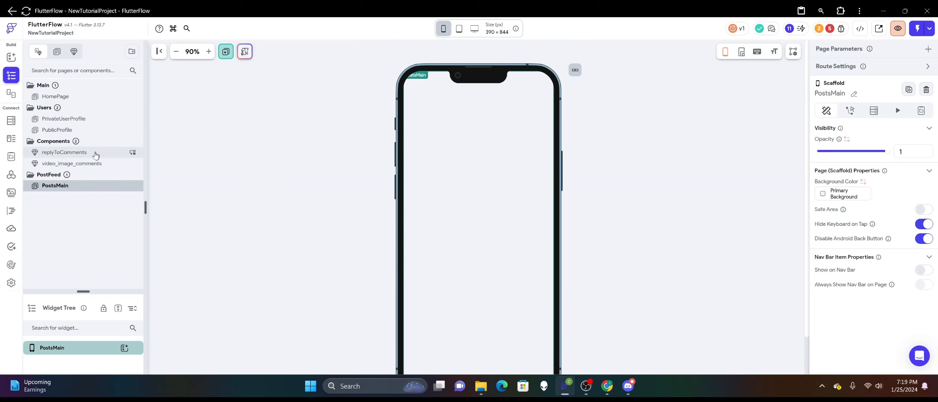
Check the PrivateUserProfile page's settings and set the PostsMain background color to Secondary Background to match.
click(95, 155)
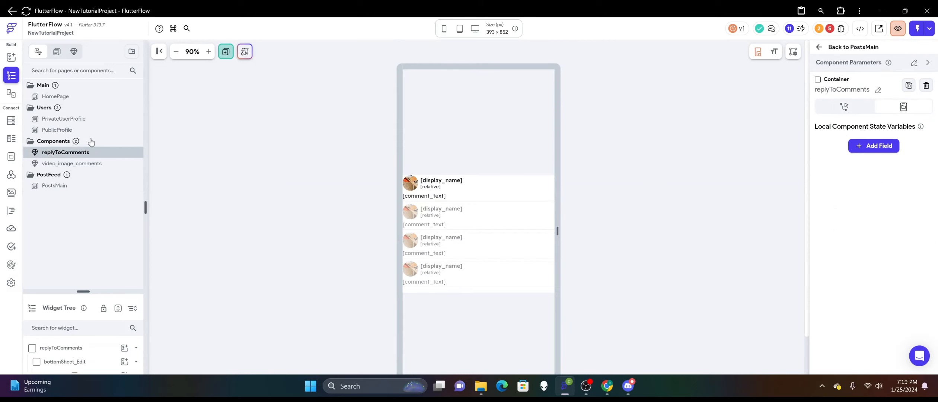
click(66, 131)
click(83, 119)
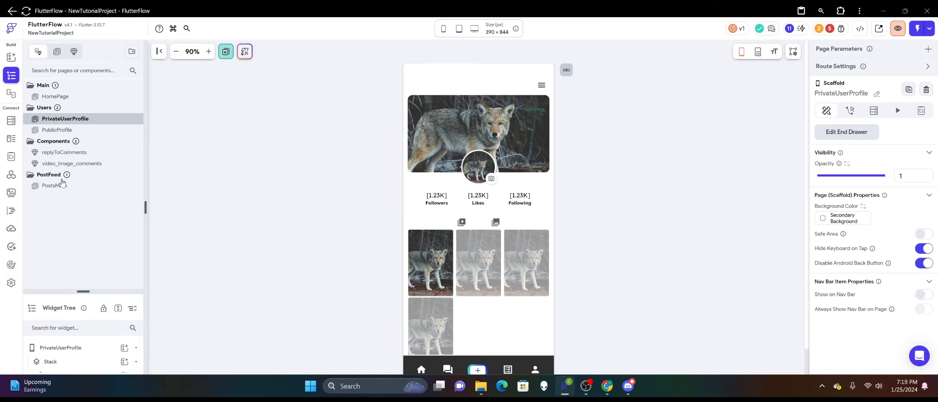
click(62, 185)
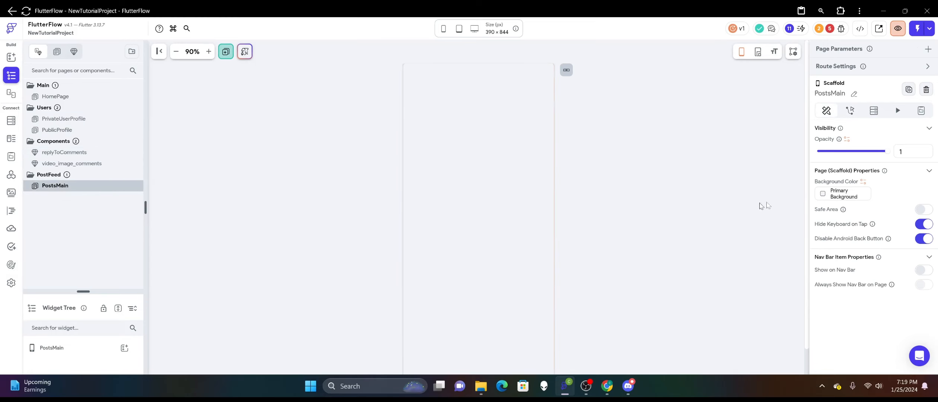
click(824, 194)
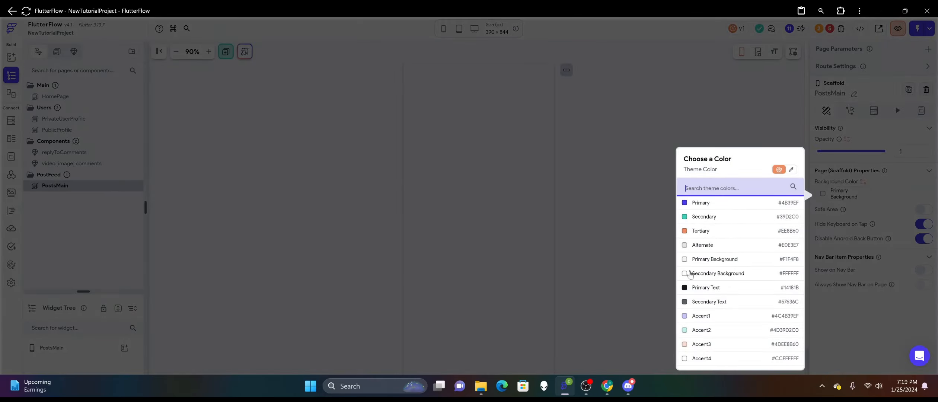
click(689, 274)
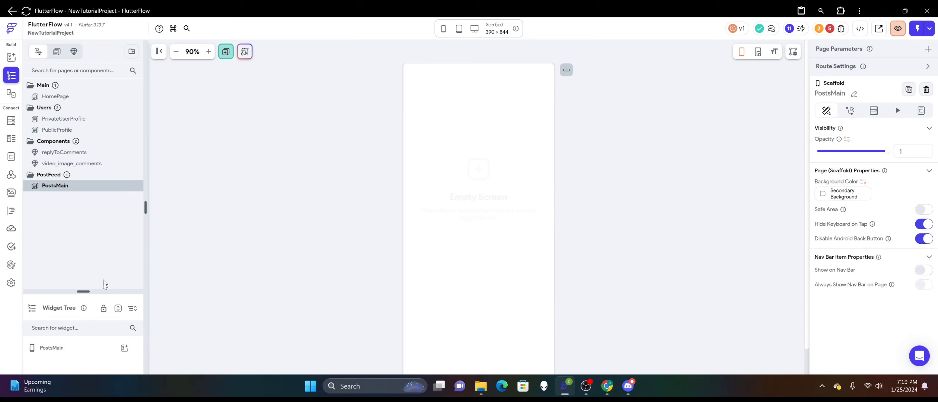
Enlarge the widget tree area and add a Stack to the PostsMain page.
drag(83, 291, 83, 164)
click(124, 221)
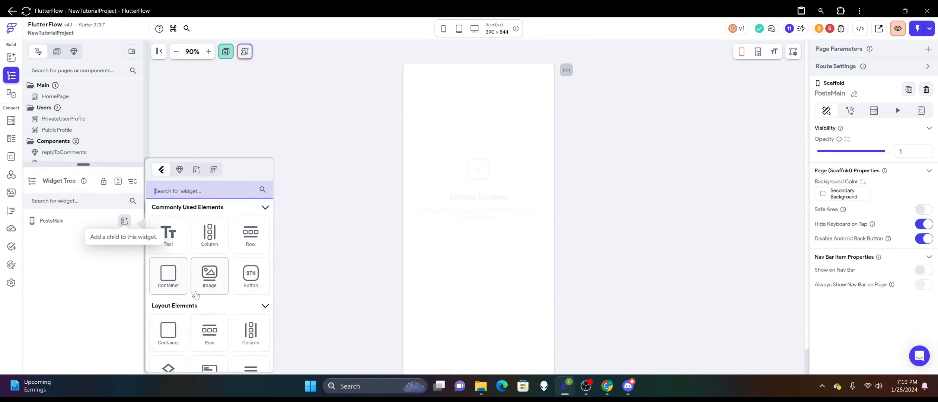
click(179, 319)
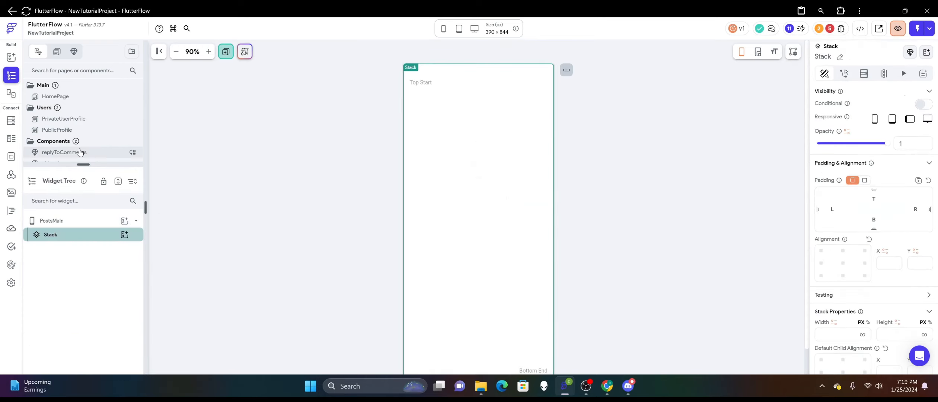
Copy the navigation bar Container from the PublicProfile page.
click(73, 130)
scroll(387, 308, down, 1)
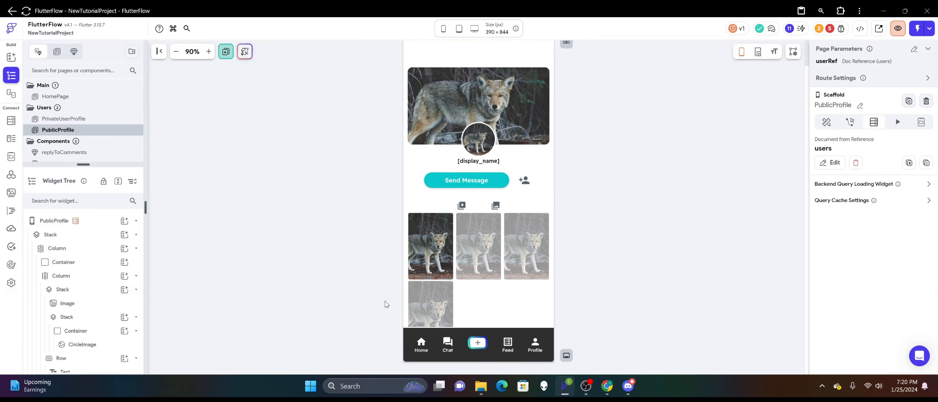
right_click(426, 343)
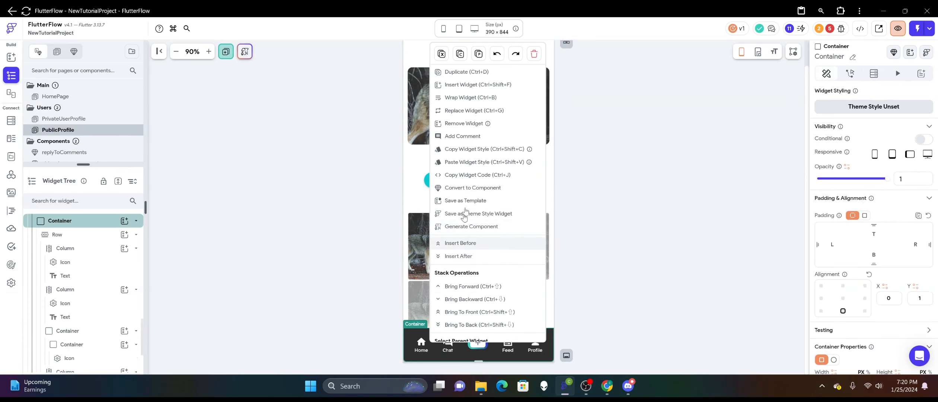
scroll(93, 144, down, 3)
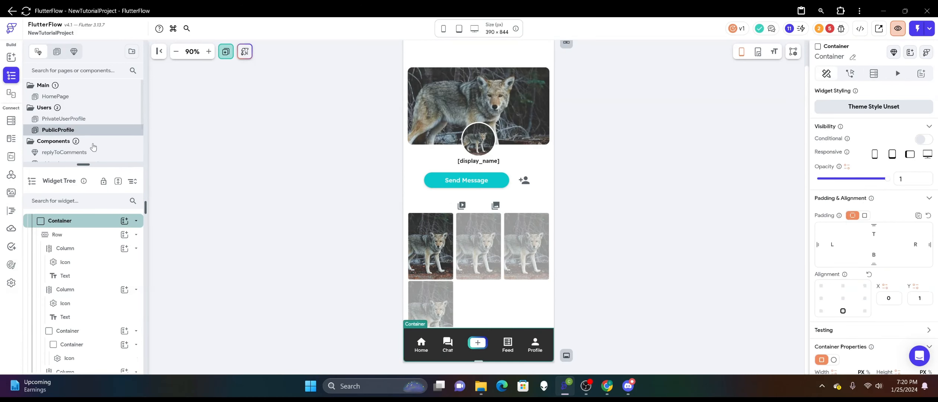
Paste the copied navigation bar Container into the Stack on PostsMain and check its placement on the page.
click(90, 131)
right_click(460, 249)
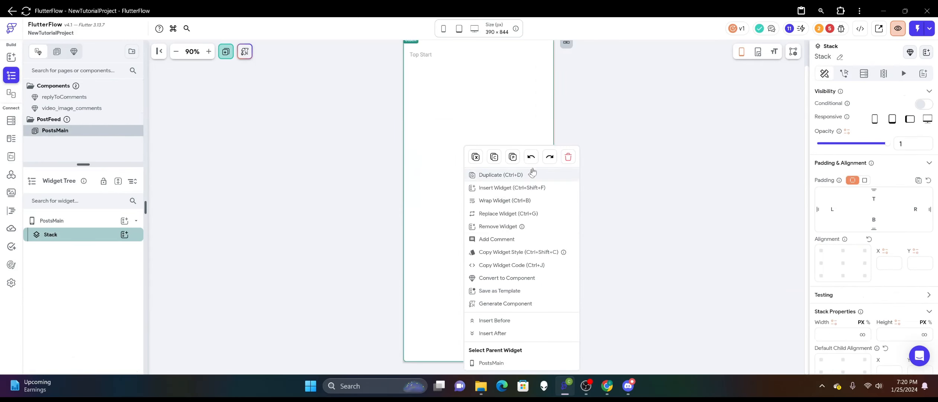
click(520, 157)
right_click(500, 170)
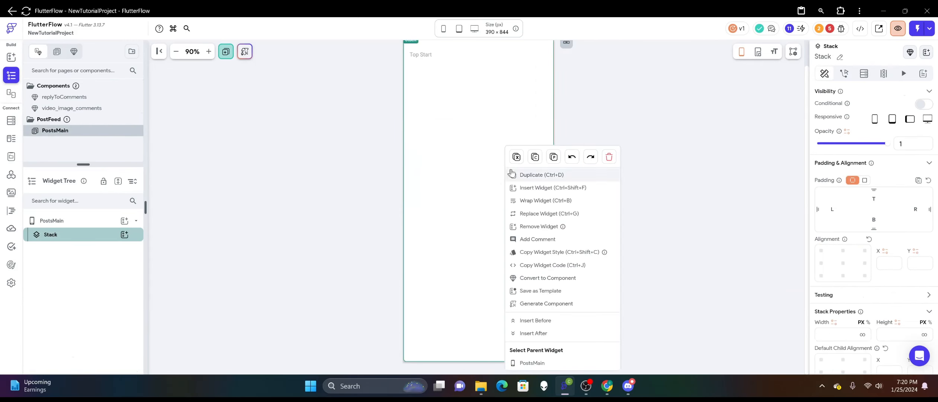
click(553, 158)
click(334, 211)
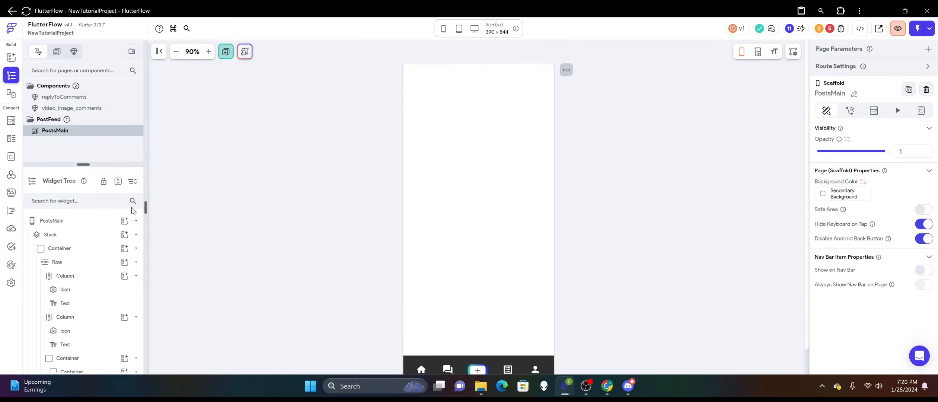
scroll(417, 248, down, 1)
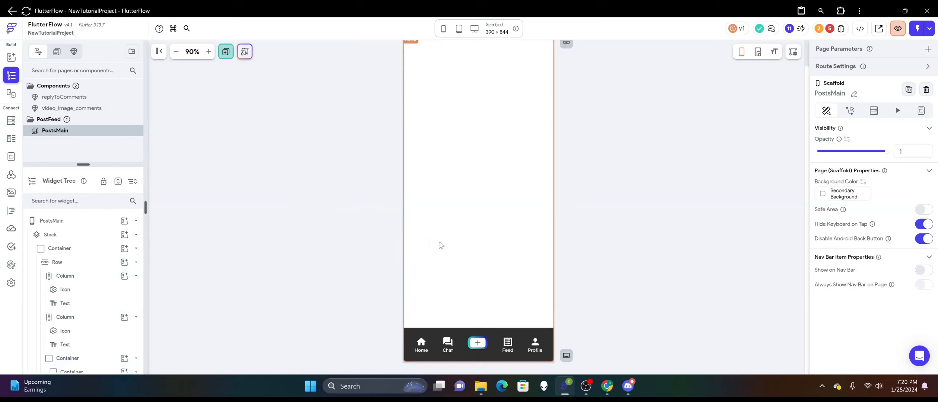
scroll(372, 243, up, 1)
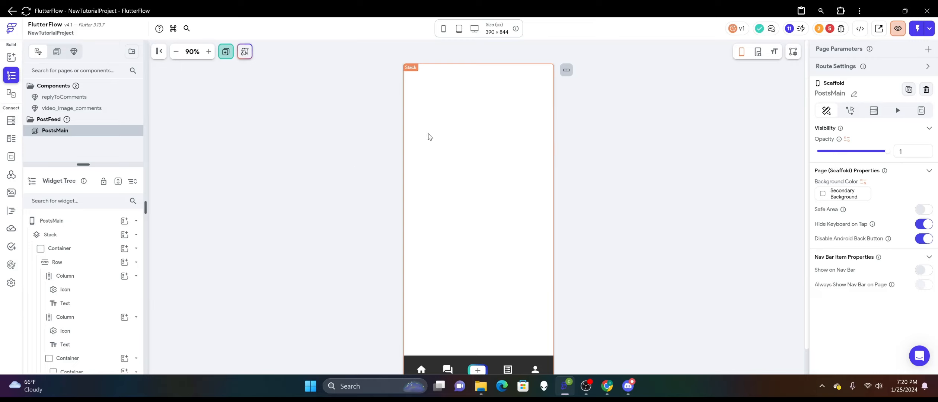
scroll(313, 194, down, 1)
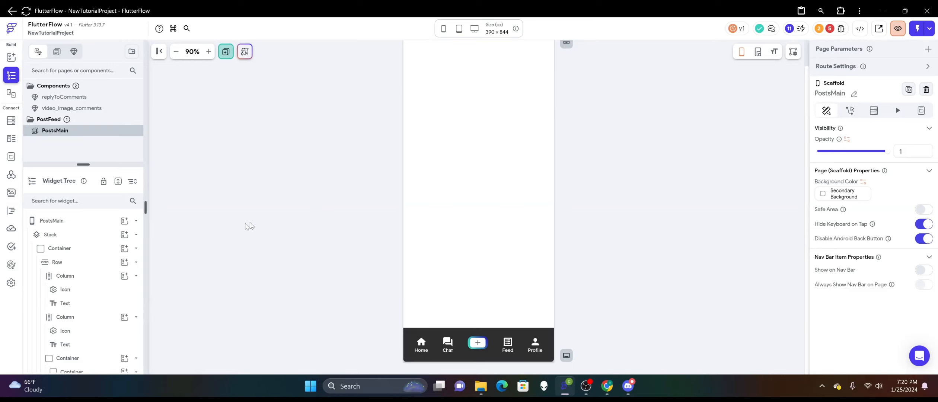
Add a ListView as a child of the PostsMain Stack.
drag(89, 164, 83, 220)
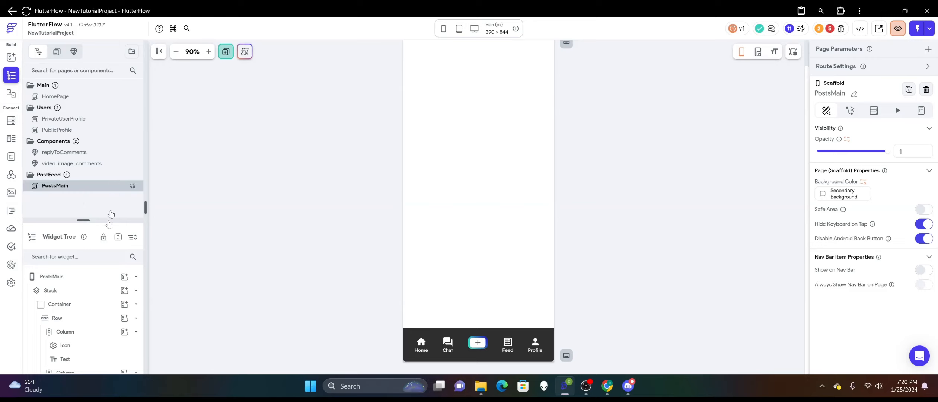
drag(83, 220, 83, 152)
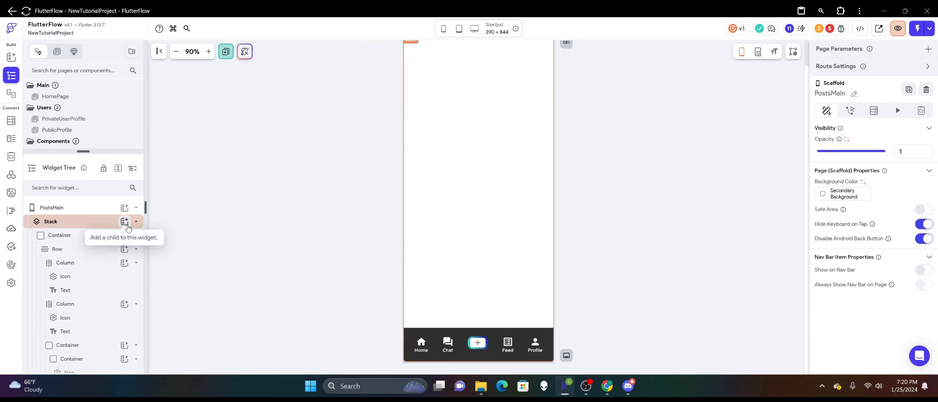
click(126, 224)
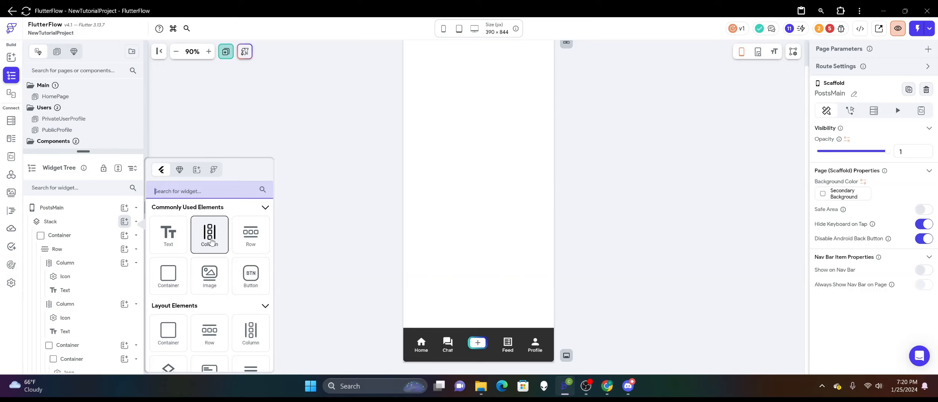
scroll(231, 283, down, 2)
click(249, 312)
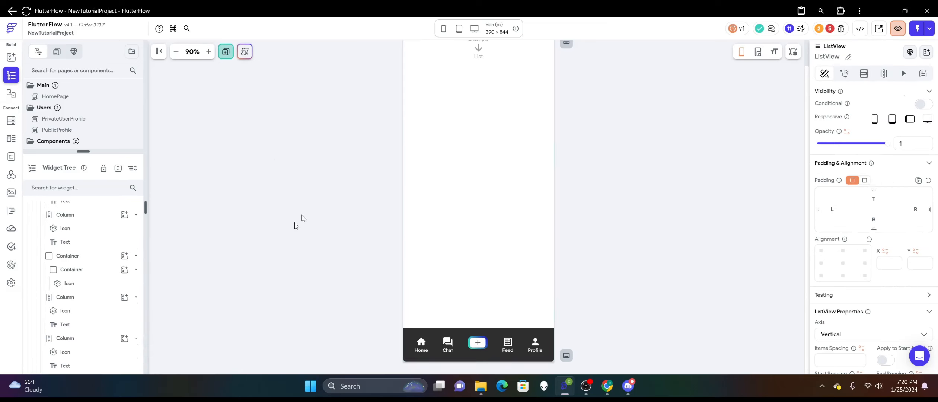
click(577, 120)
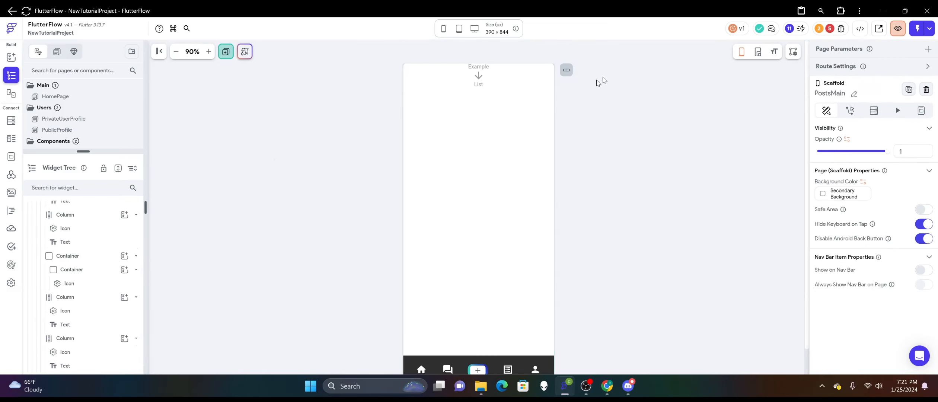
Show the page in the phone frame and examine the ListView's properties.
click(443, 28)
click(471, 141)
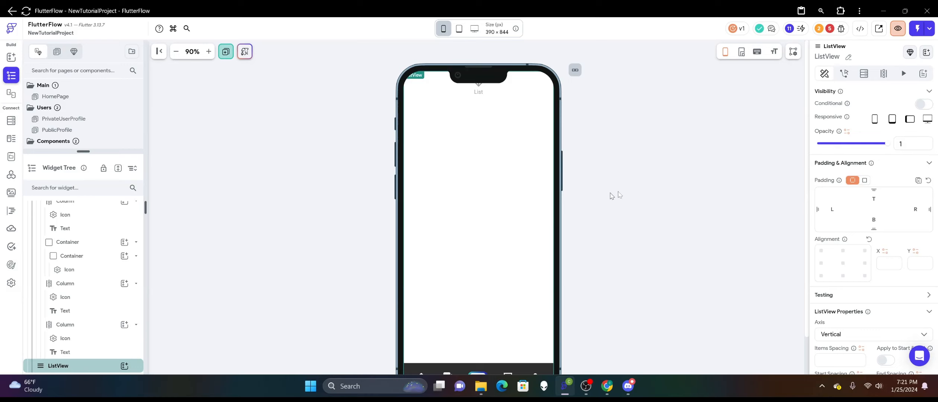
scroll(837, 205, down, 3)
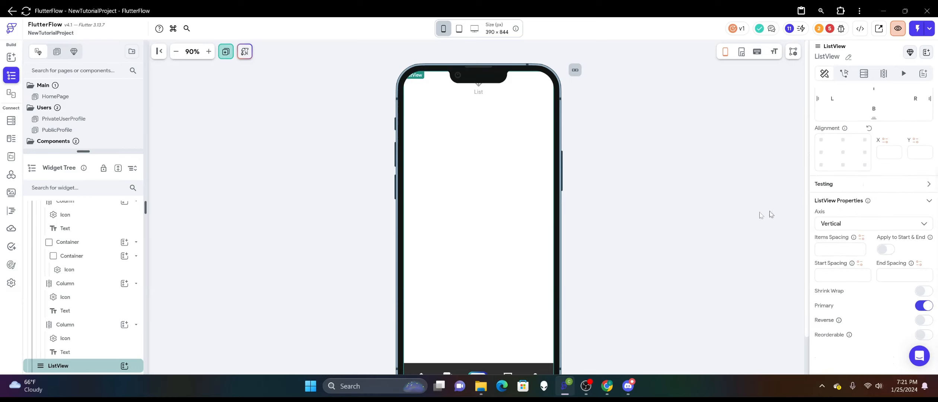
click(645, 220)
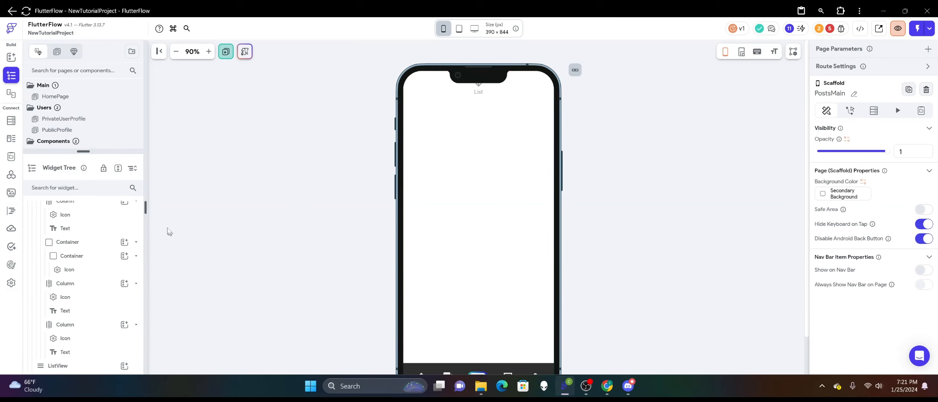
Add a Container inside the ListView and stretch its height to roughly double on the canvas.
scroll(102, 231, up, 3)
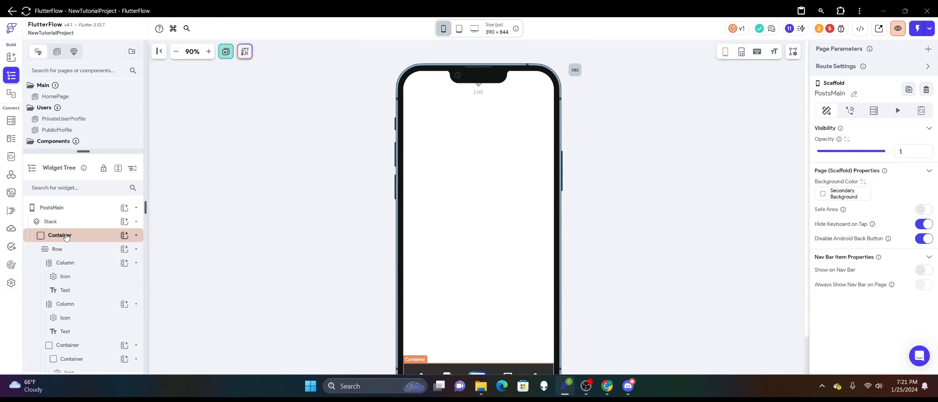
scroll(67, 253, down, 3)
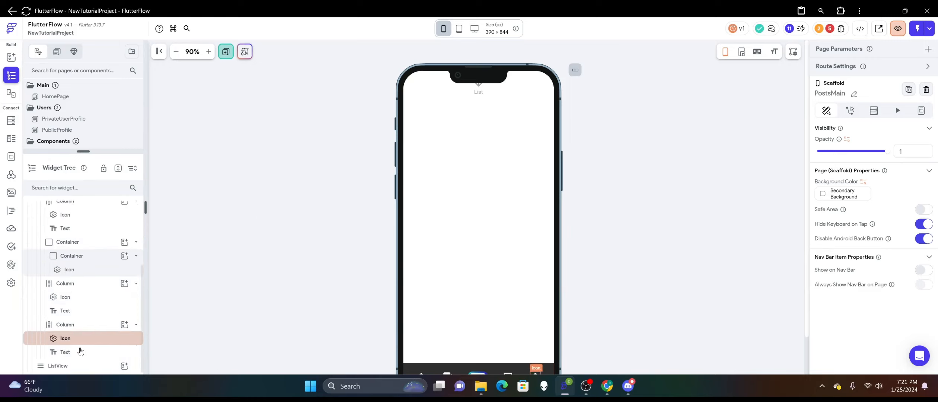
click(123, 367)
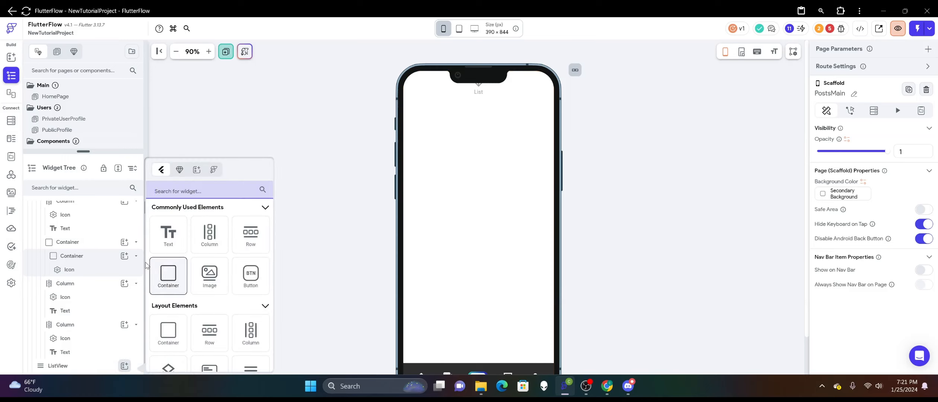
click(169, 276)
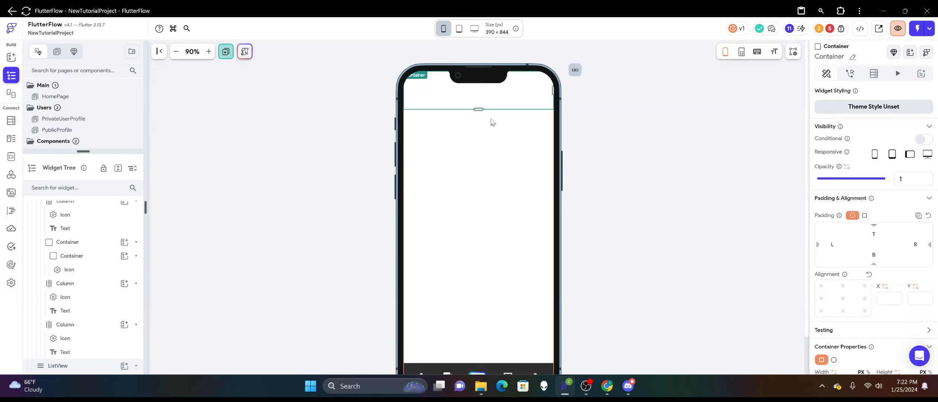
drag(479, 109, 479, 156)
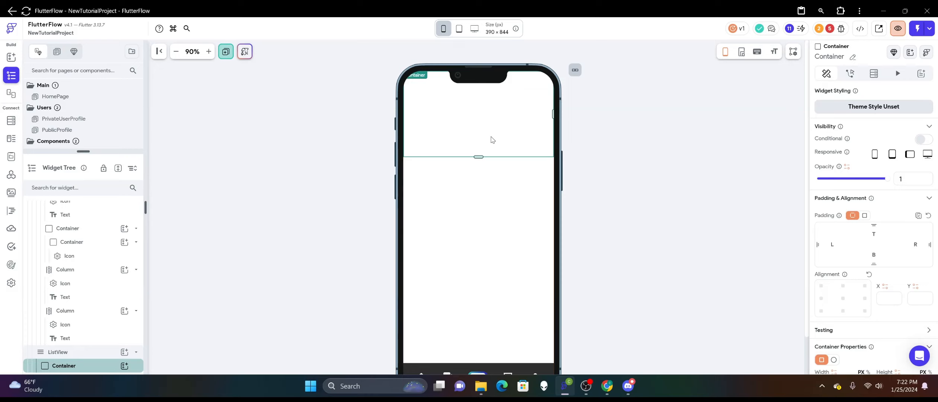
Turn on Reverse for the ListView on PostsMain and check where its Container lands.
click(509, 218)
scroll(898, 314, down, 4)
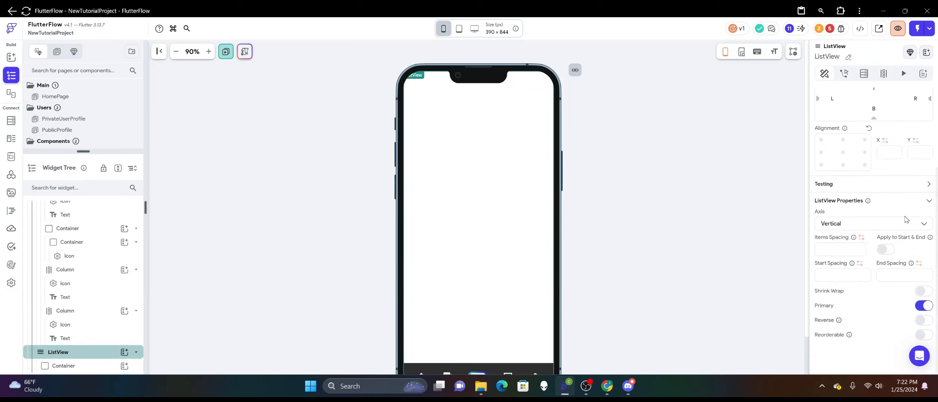
click(924, 320)
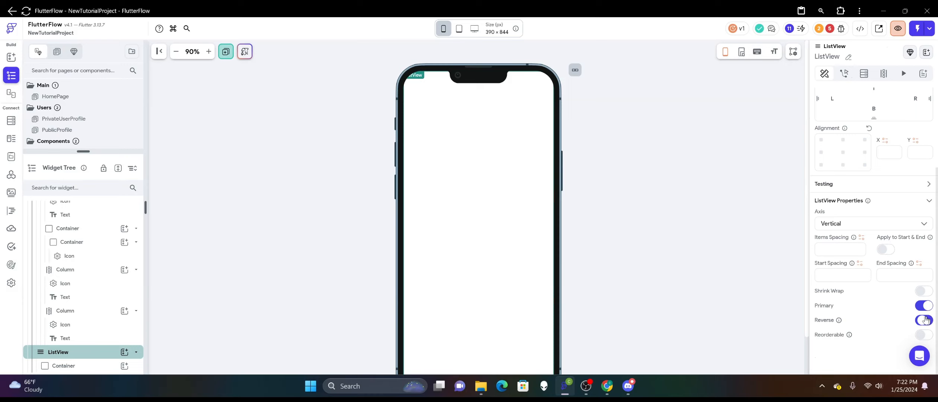
scroll(563, 285, down, 2)
scroll(481, 264, up, 2)
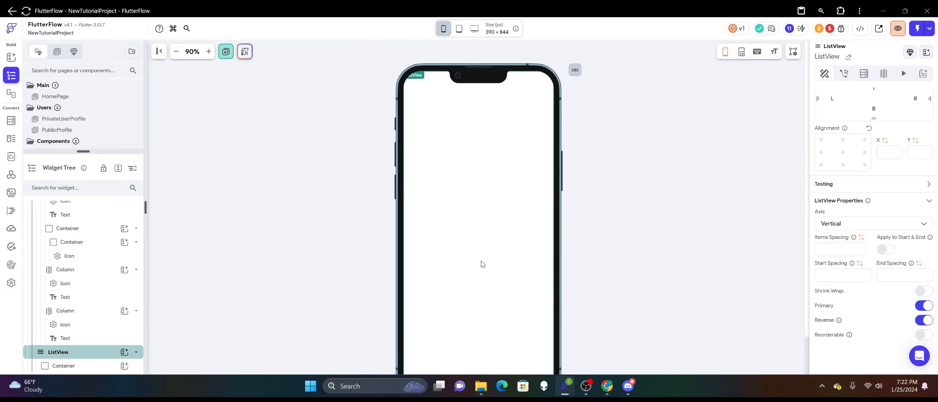
scroll(482, 265, down, 2)
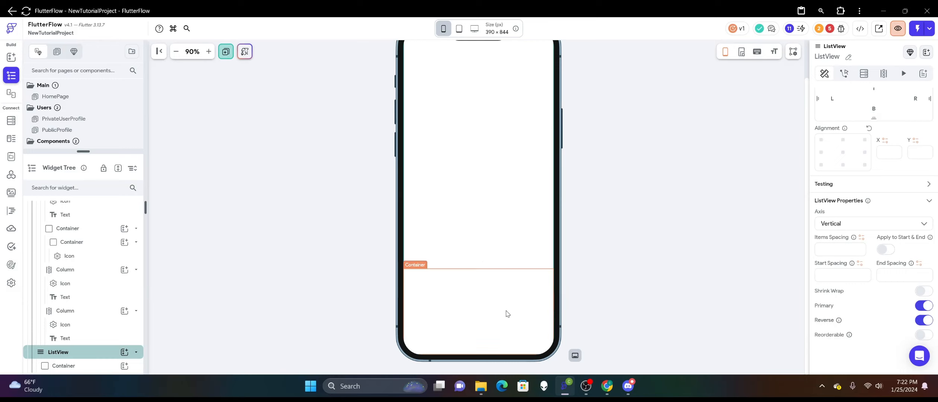
Send the ListView to the back of the Stack, behind the navigation bar.
click(501, 298)
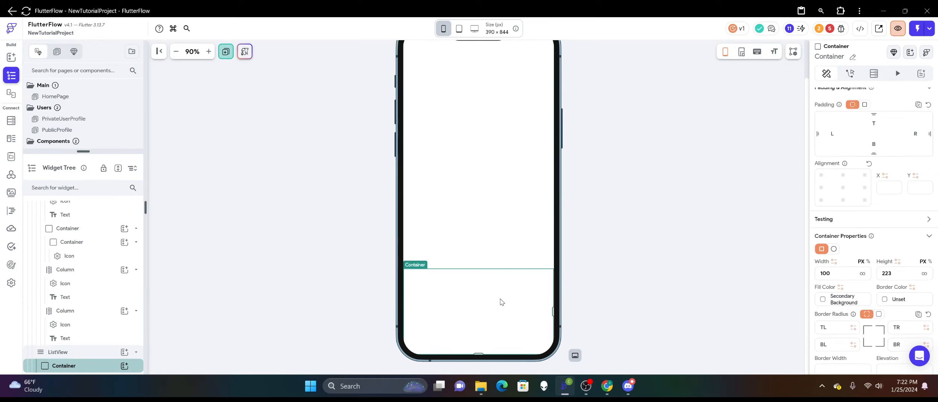
scroll(595, 255, up, 2)
scroll(596, 255, down, 2)
click(83, 352)
right_click(463, 198)
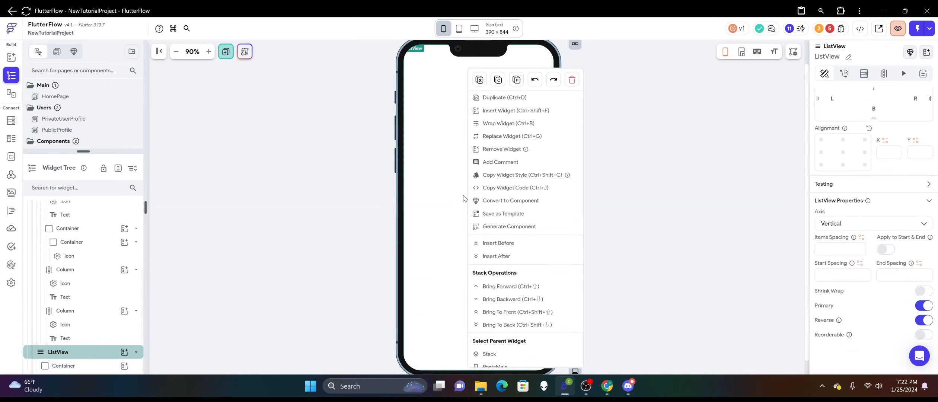
click(509, 325)
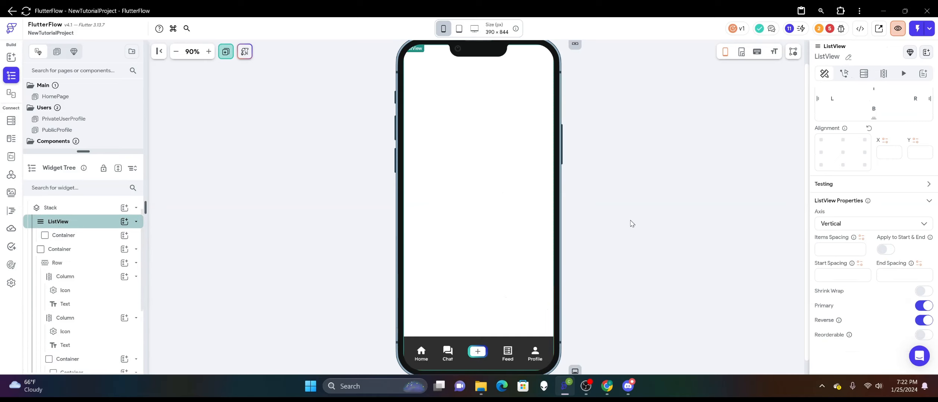
Set the ListView's bottom padding to 88.
click(496, 292)
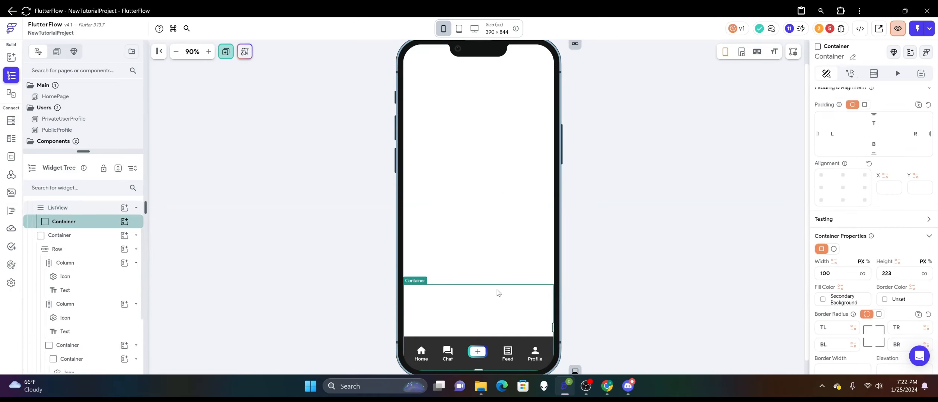
click(495, 252)
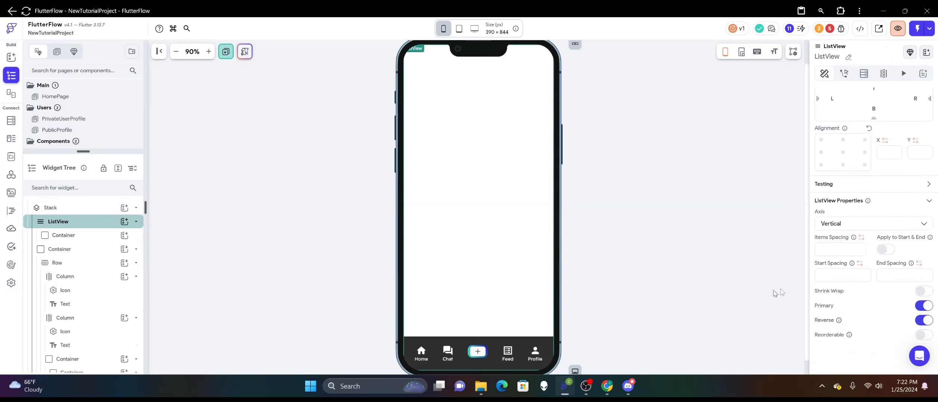
scroll(870, 239, up, 1)
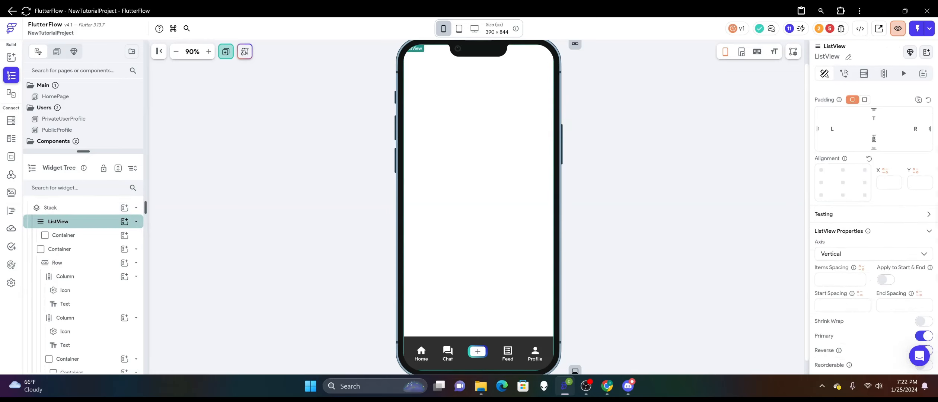
text(88)
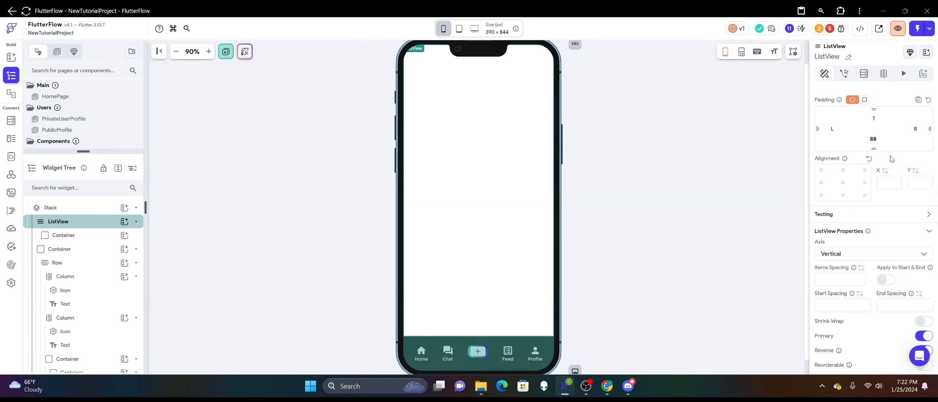
Stretch the Container inside the ListView to about 236 px high and fill it with the Tertiary color.
click(477, 289)
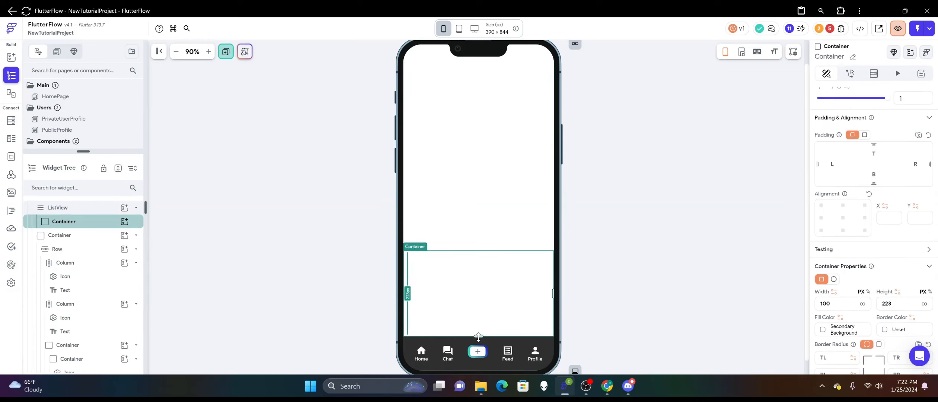
click(473, 205)
click(495, 249)
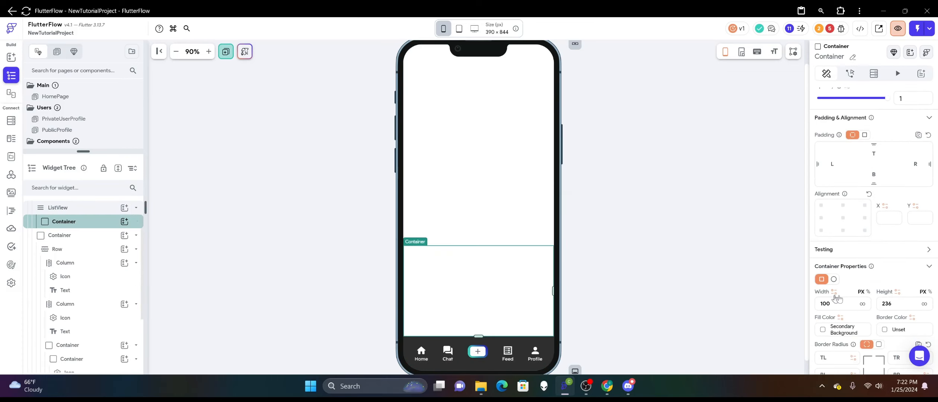
scroll(856, 208, down, 2)
click(823, 238)
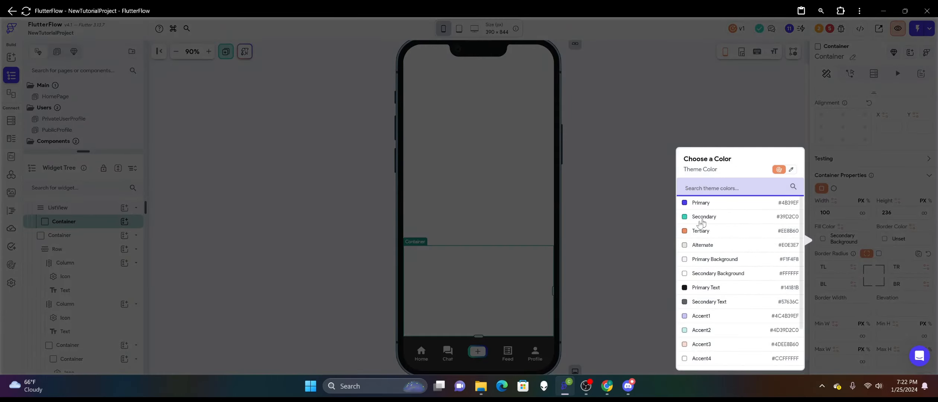
click(701, 230)
Set the ListView's left and right padding to 8.
scroll(860, 229, down, 1)
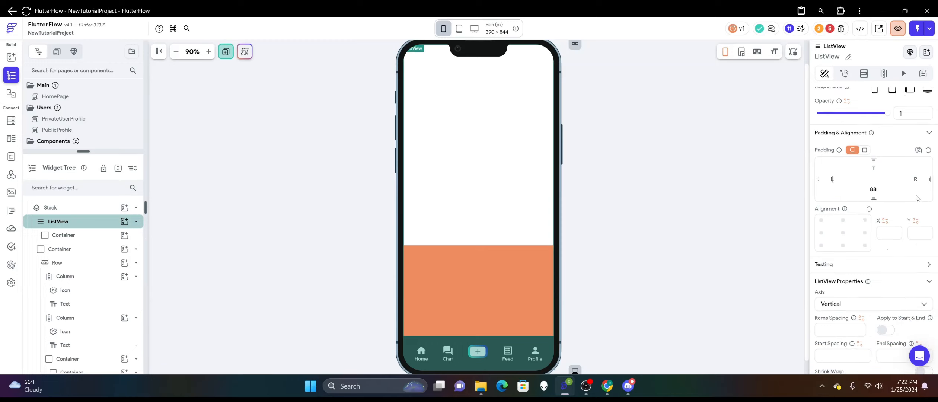
text(8)
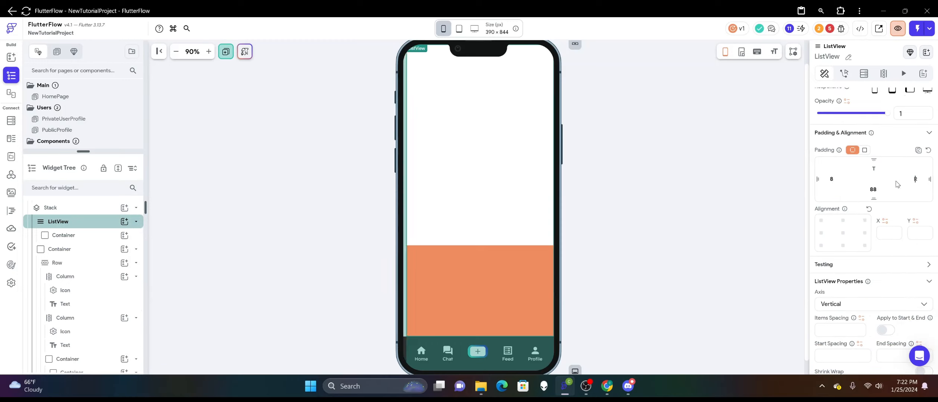
text(8)
click(788, 182)
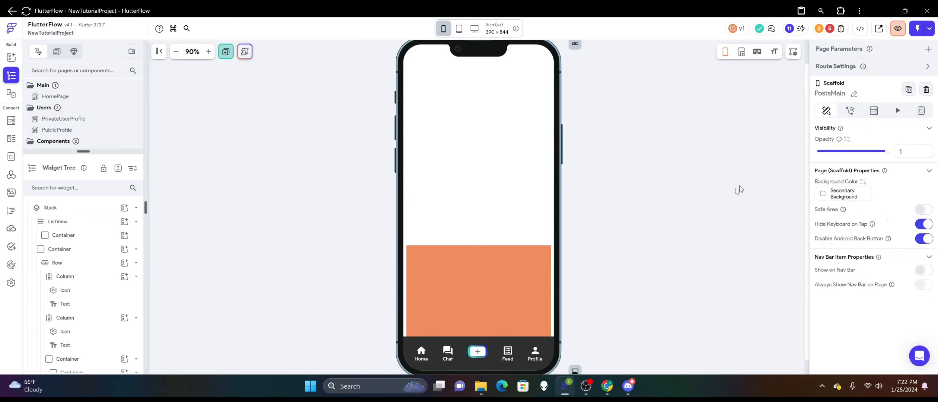
Set the ListView's bottom padding to 94.
click(473, 285)
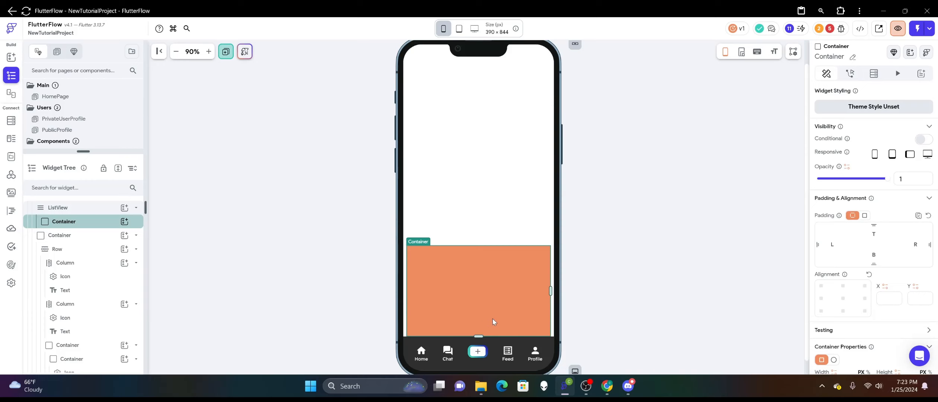
click(605, 289)
click(506, 230)
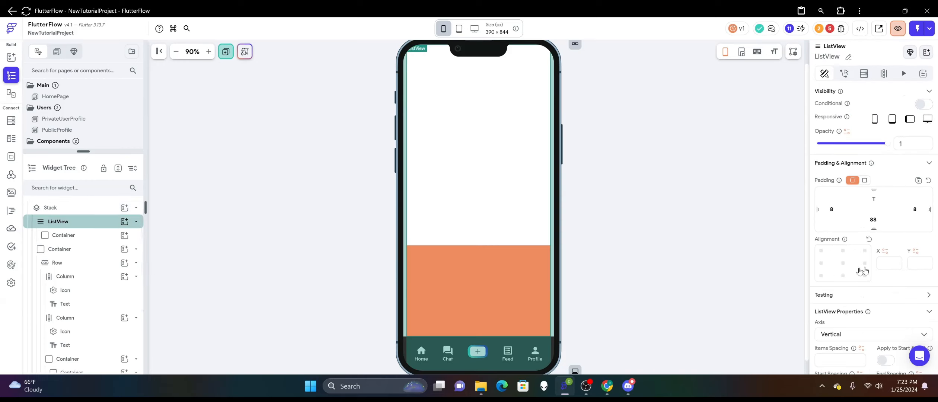
click(881, 219)
text(94)
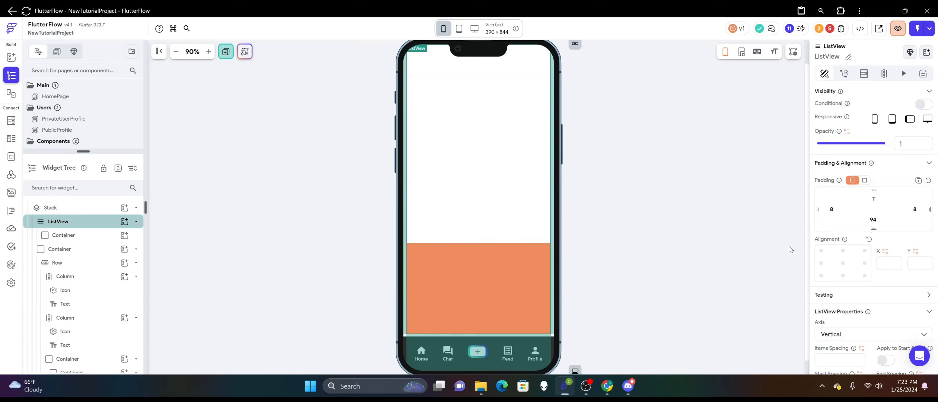
click(676, 219)
Stretch the ListView's Container to about 379 px high and give all its corners a border radius of 16.
click(482, 267)
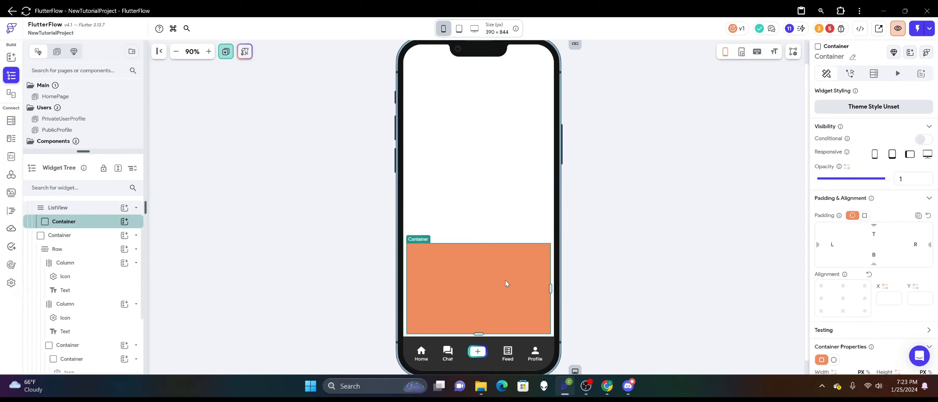
drag(478, 333, 481, 348)
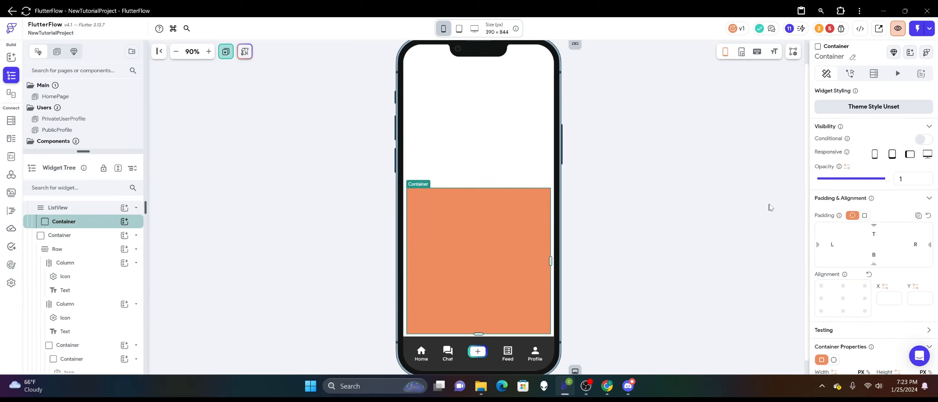
scroll(858, 231, down, 5)
click(830, 197)
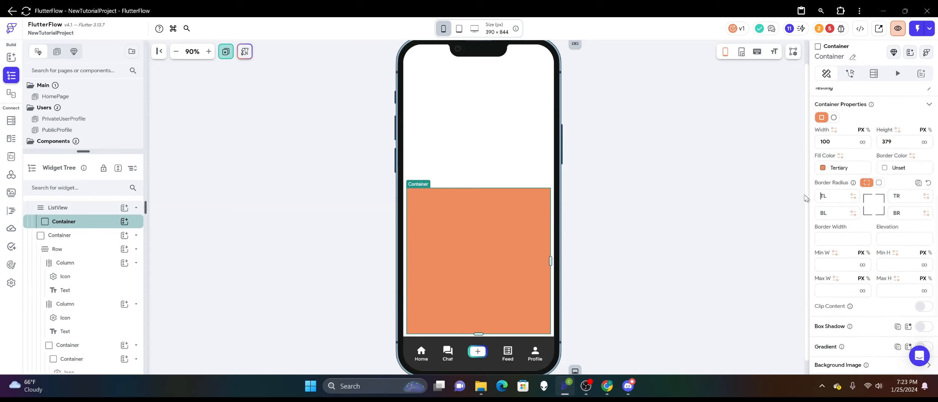
click(878, 182)
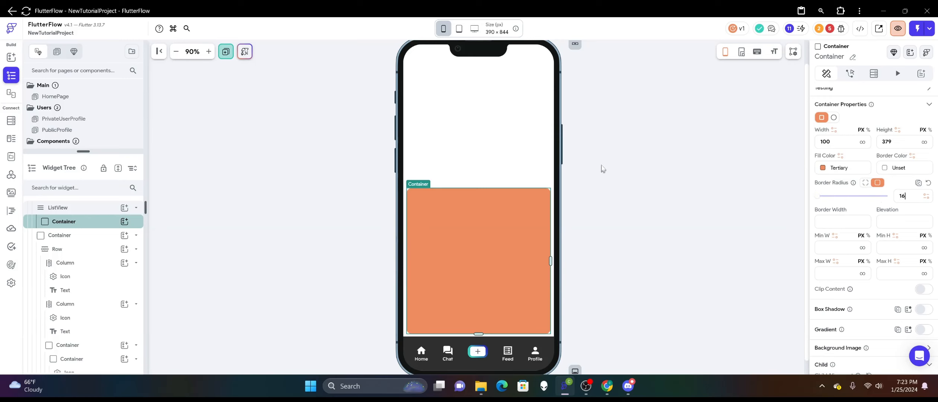
click(643, 148)
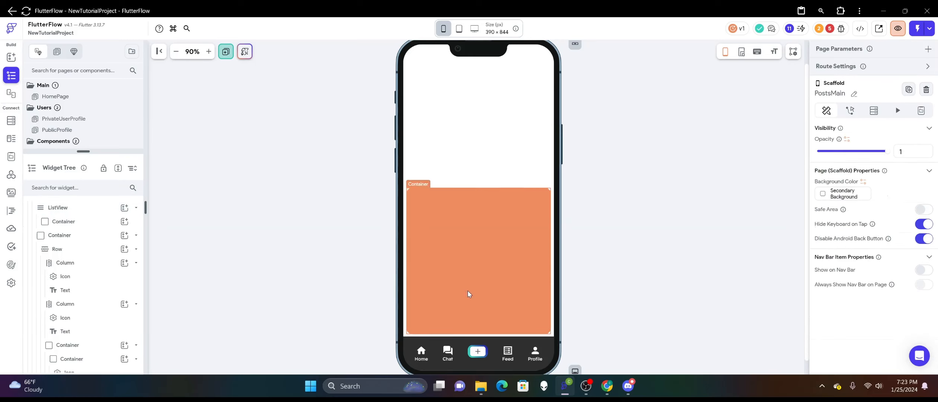
Set the post Container's border radius to 8 and its fill color to Secondary Background.
click(486, 280)
scroll(908, 230, down, 5)
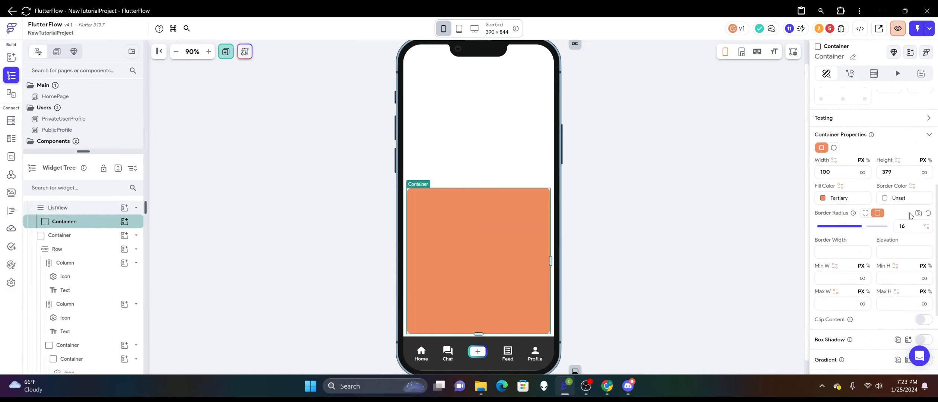
click(704, 183)
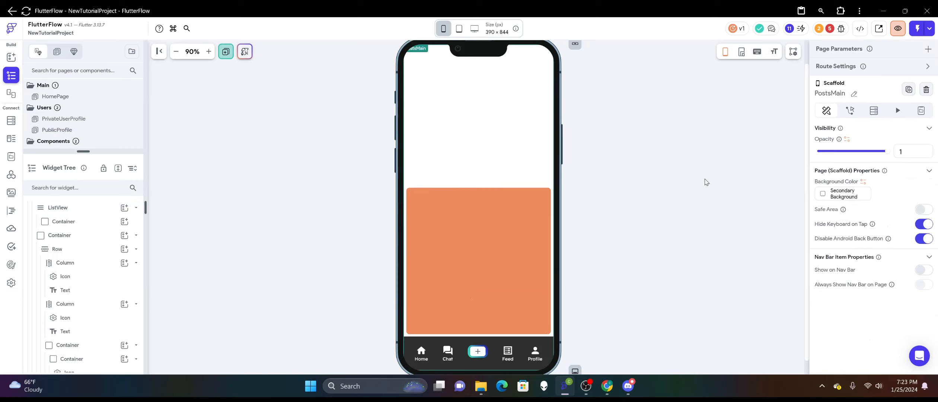
click(416, 238)
scroll(893, 232, down, 5)
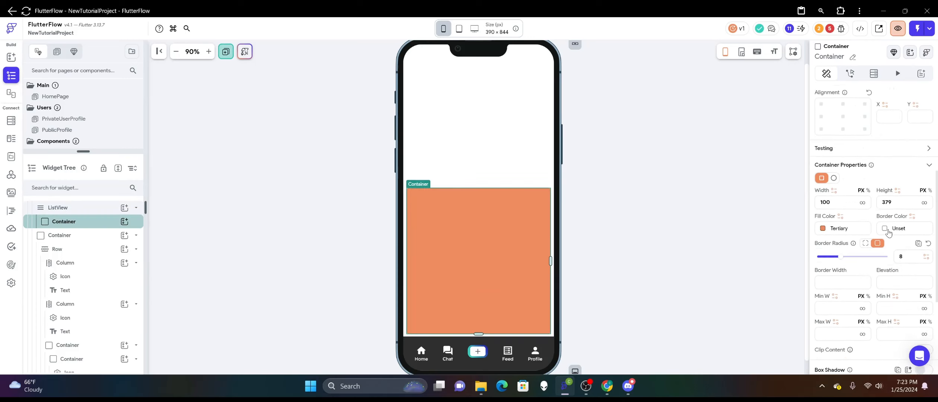
click(823, 229)
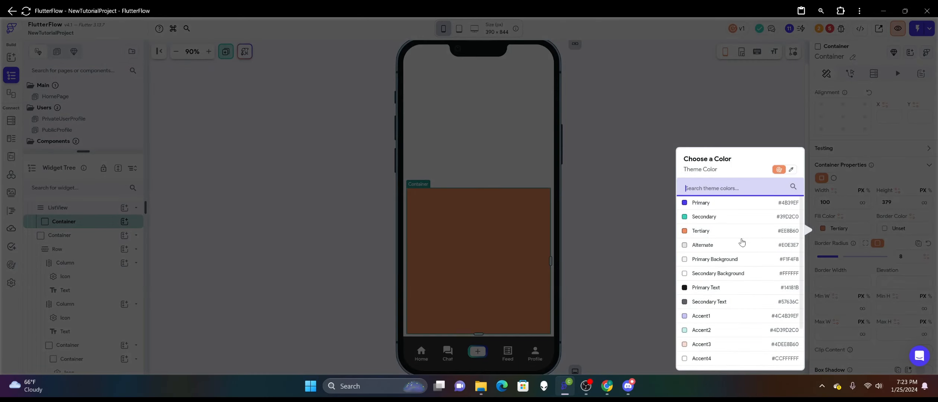
click(686, 278)
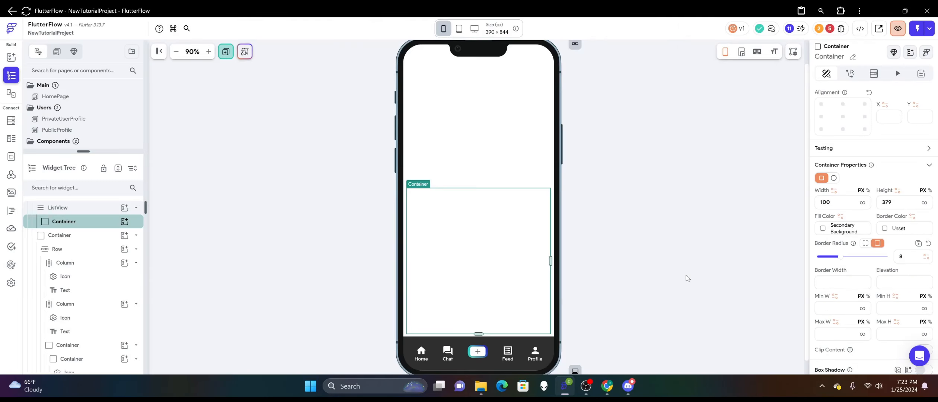
Set the post Container's elevation to 3 and check its look on the page.
scroll(878, 247, down, 1)
click(896, 256)
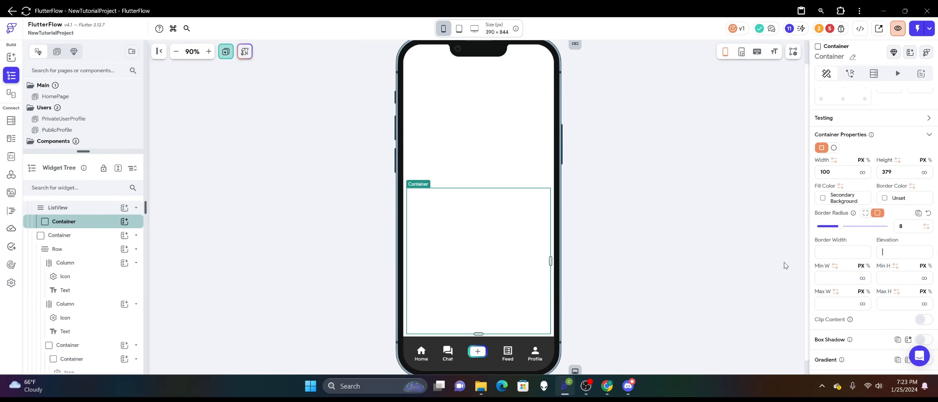
text(3)
click(648, 216)
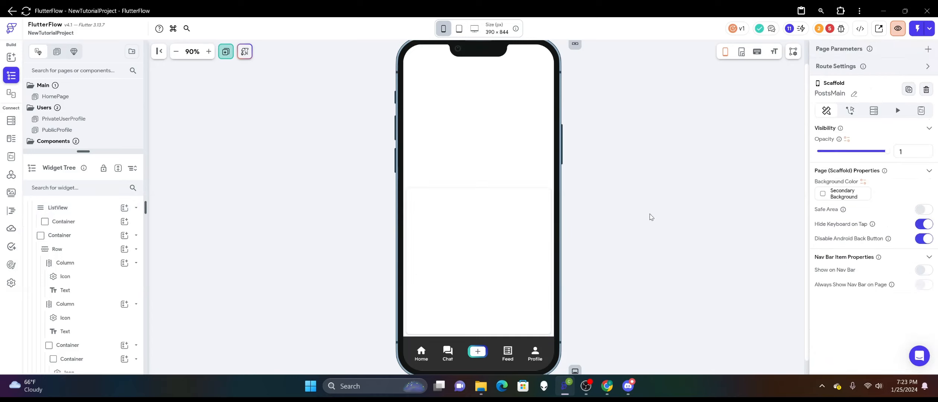
click(512, 242)
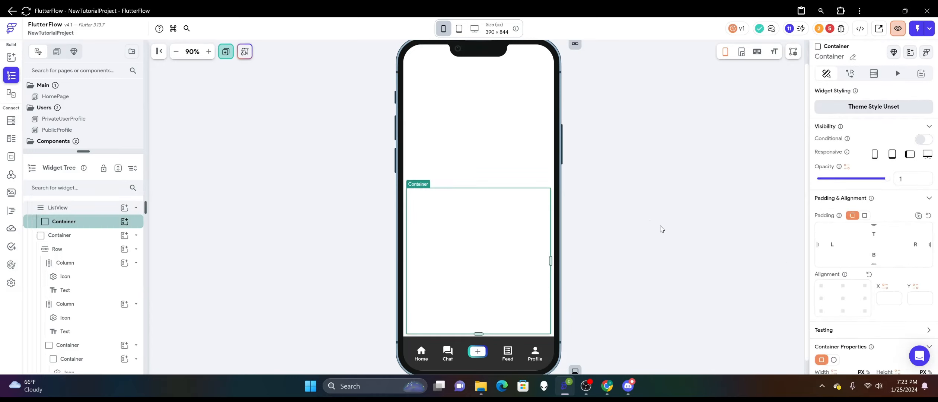
click(661, 229)
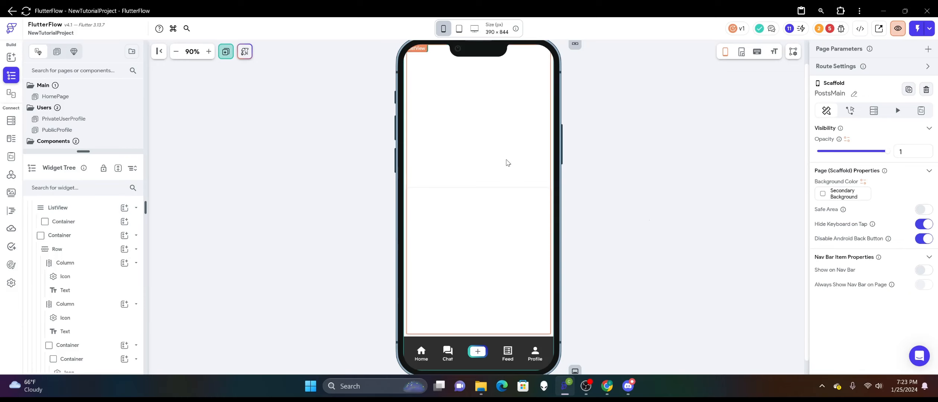
click(477, 217)
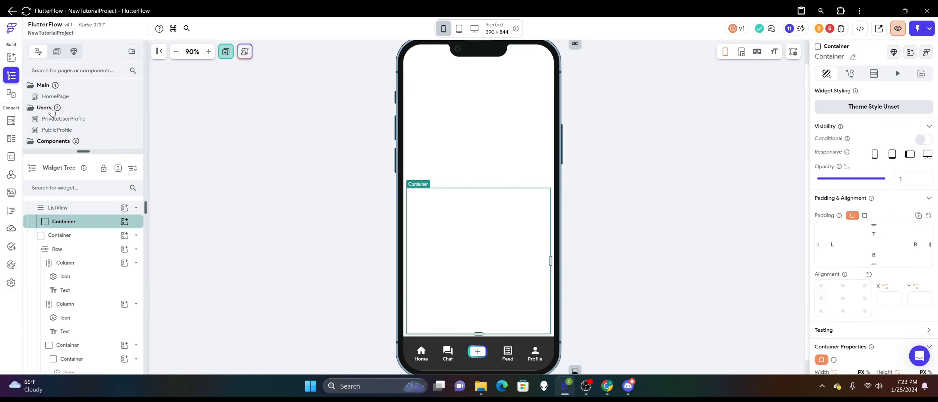
Add a Column inside the post Container with a padding of 8 on all sides.
click(11, 57)
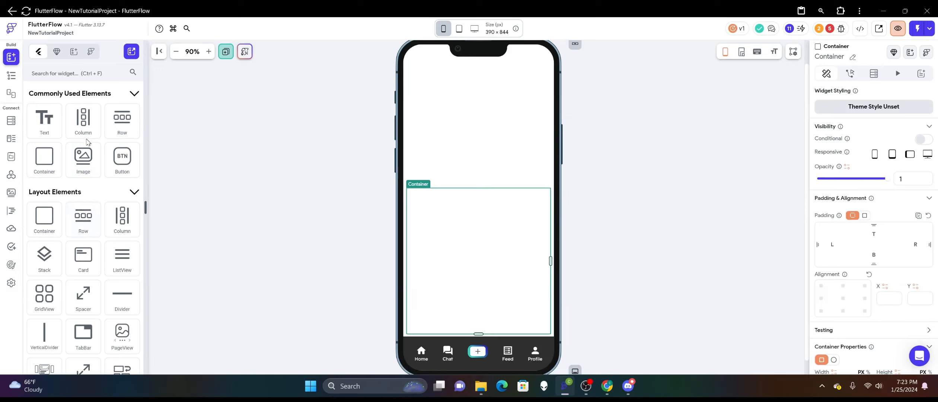
drag(85, 120, 450, 257)
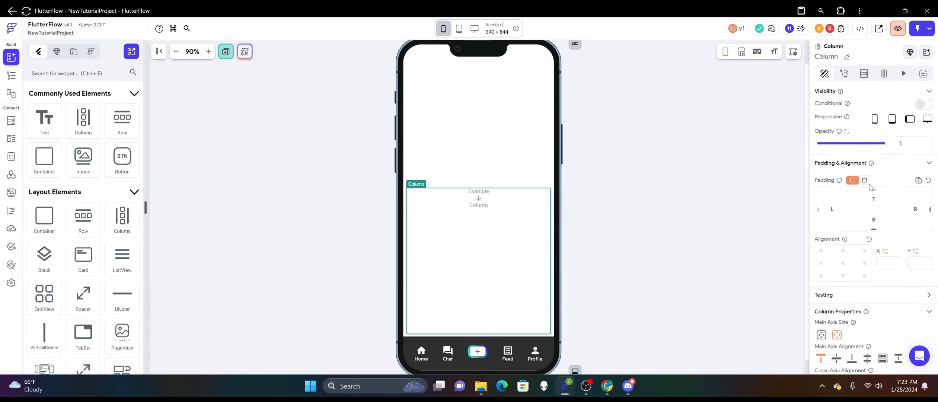
click(864, 181)
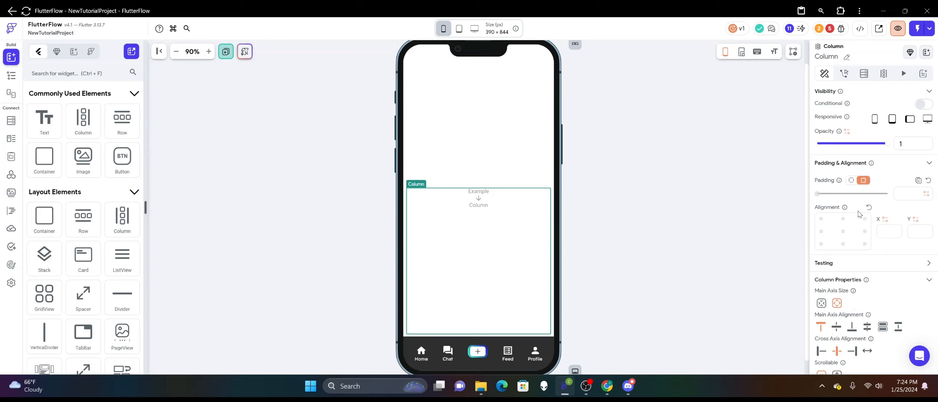
text(8)
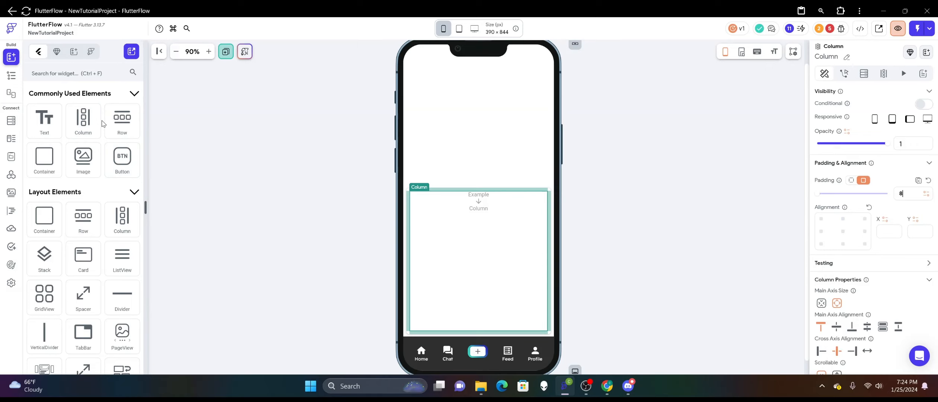
Place a Row inside the post's Column and add a CircleImage to that Row.
drag(121, 120, 479, 195)
scroll(68, 182, down, 5)
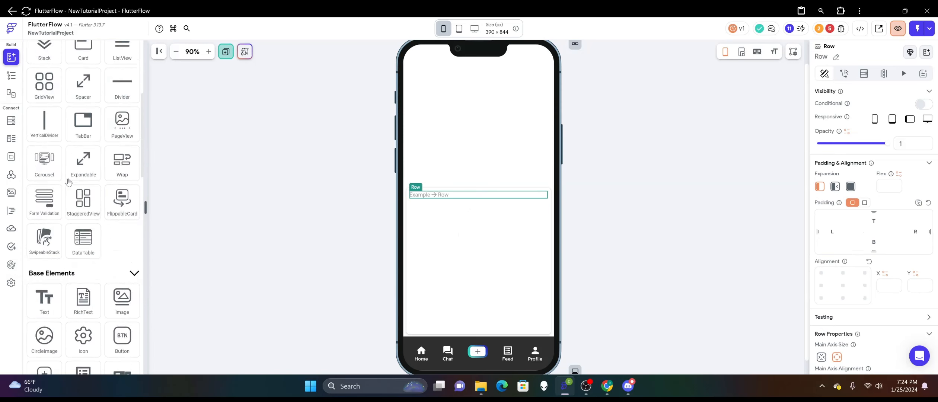
scroll(68, 181, down, 4)
scroll(59, 209, up, 1)
drag(45, 218, 426, 201)
Set the CircleImage's diameter to 40.
scroll(851, 228, down, 3)
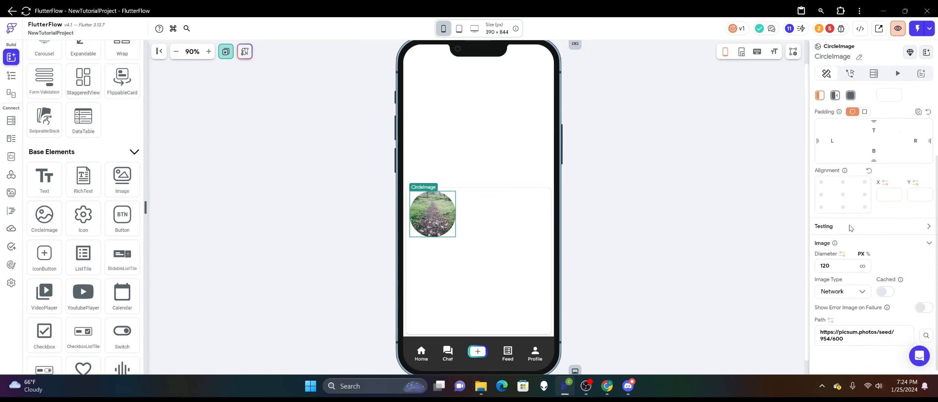
scroll(850, 227, down, 1)
click(838, 260)
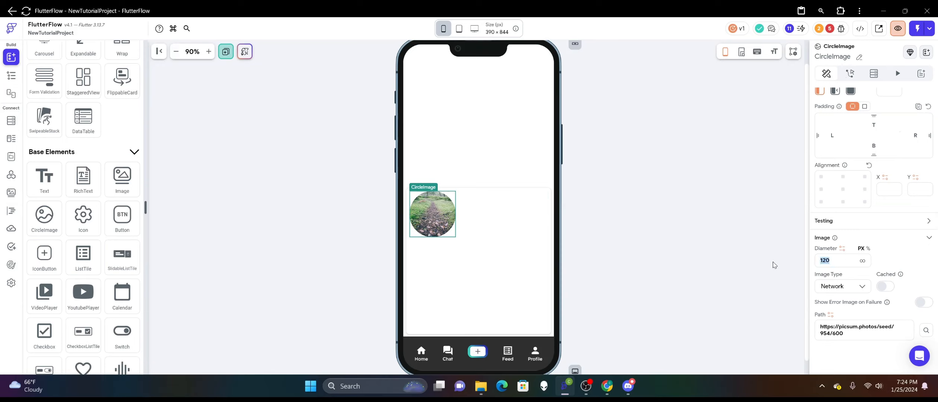
text(40)
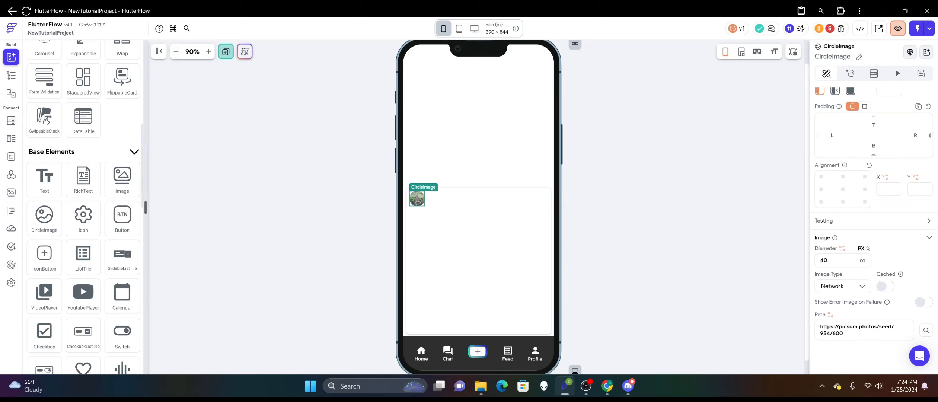
Add a Column beside the CircleImage, with its cross axis aligned to start and a left padding of 6.
scroll(87, 133, up, 5)
scroll(87, 133, up, 3)
drag(83, 119, 457, 215)
scroll(849, 243, down, 1)
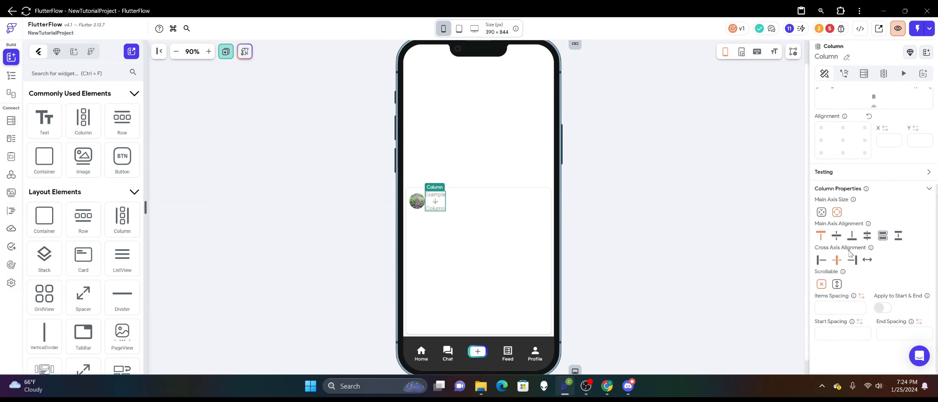
click(821, 260)
scroll(864, 219, up, 3)
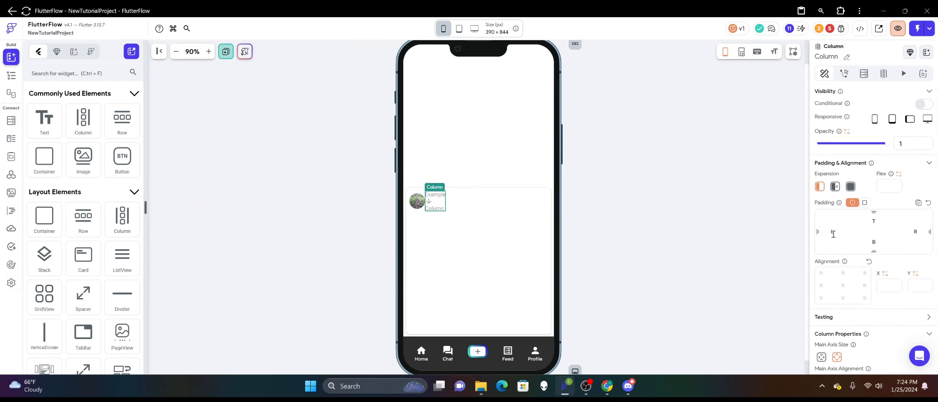
text(6)
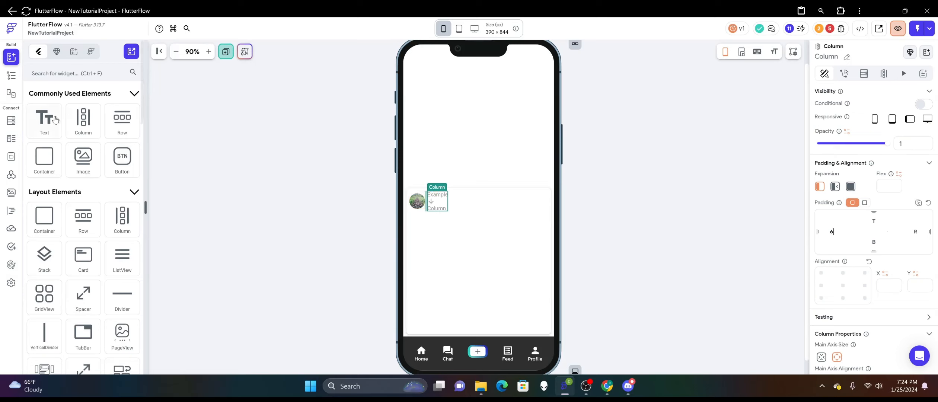
Add a Text widget to the Column beside the CircleImage and duplicate it.
drag(44, 120, 444, 203)
right_click(444, 201)
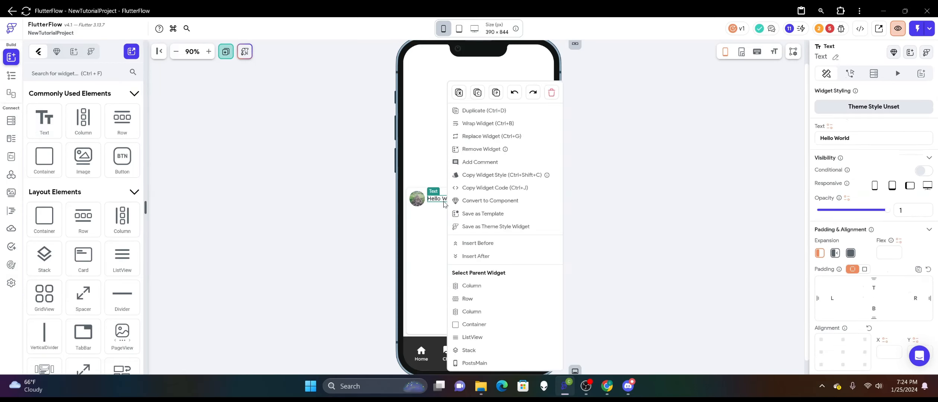
click(489, 110)
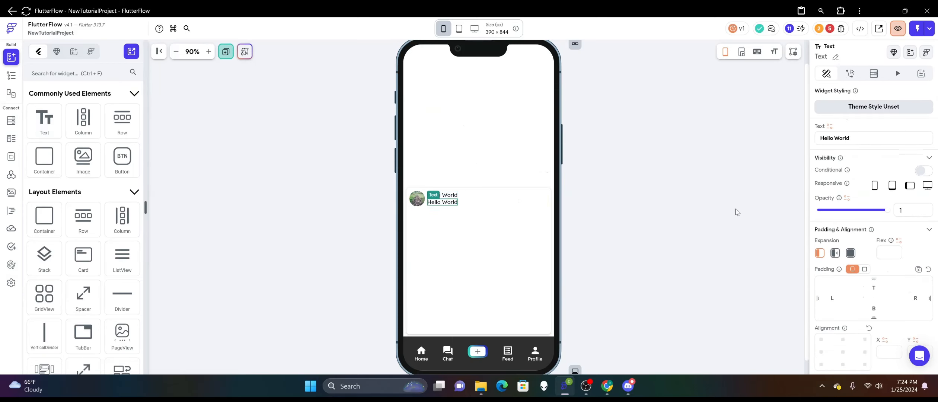
Set the lower header Text's font size to 12 and give it a bolder font weight.
scroll(855, 218, down, 5)
drag(831, 230, 762, 230)
text(12)
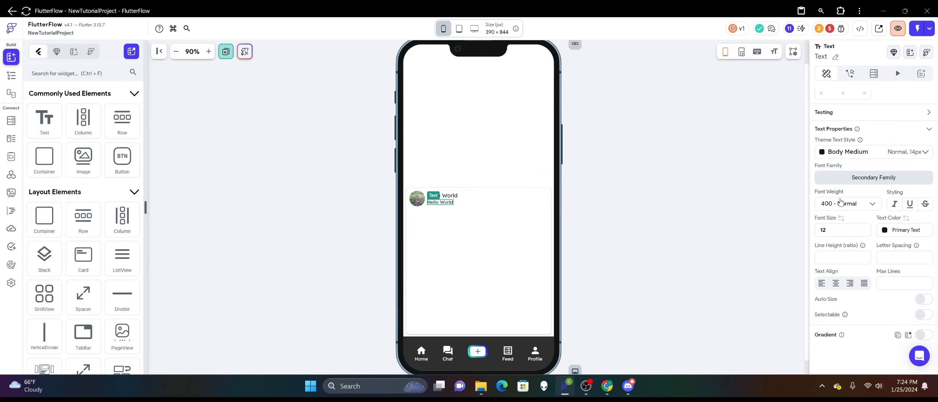
click(840, 203)
click(851, 243)
click(629, 152)
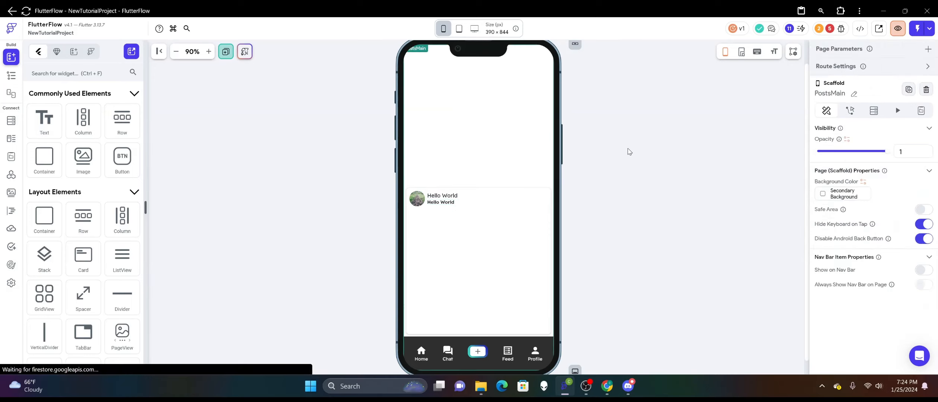
Add an Image below the post's header Row and set its width to infinity.
click(472, 201)
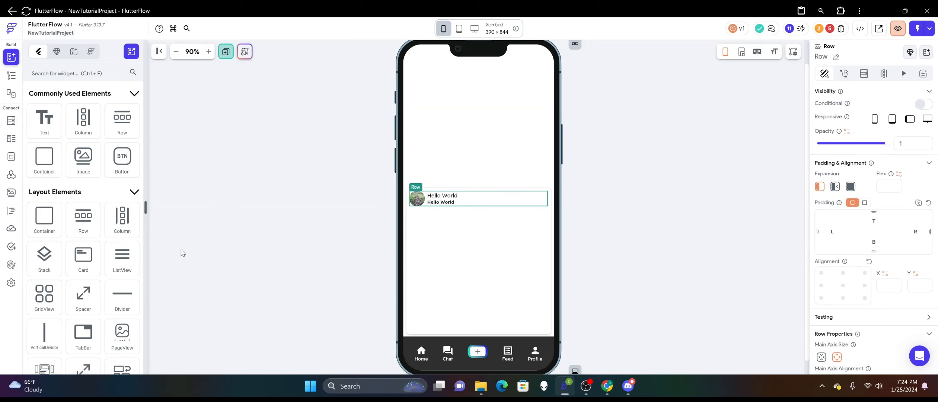
drag(83, 158, 451, 248)
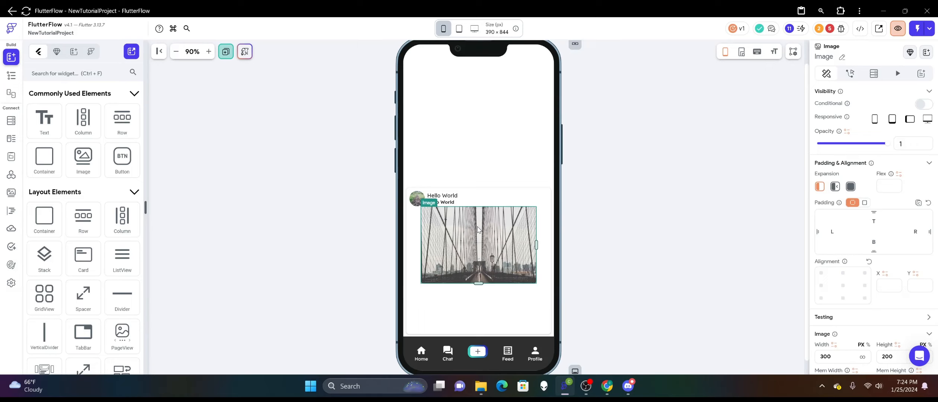
scroll(907, 205, down, 3)
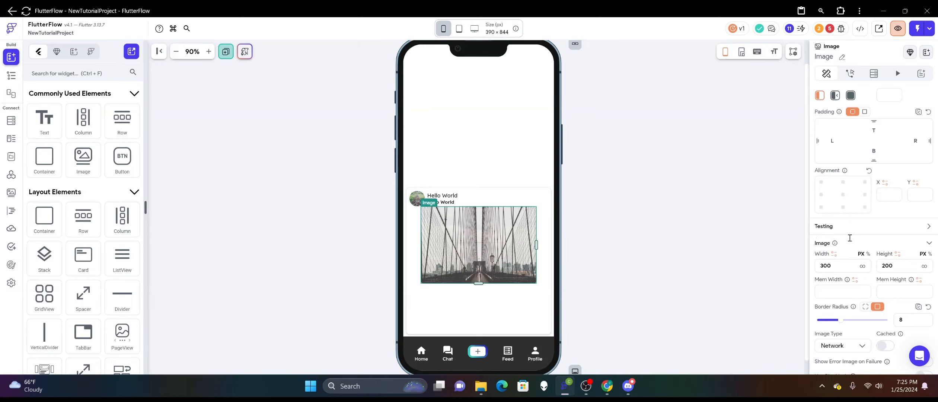
scroll(845, 237, down, 1)
scroll(838, 220, up, 1)
click(862, 266)
click(584, 218)
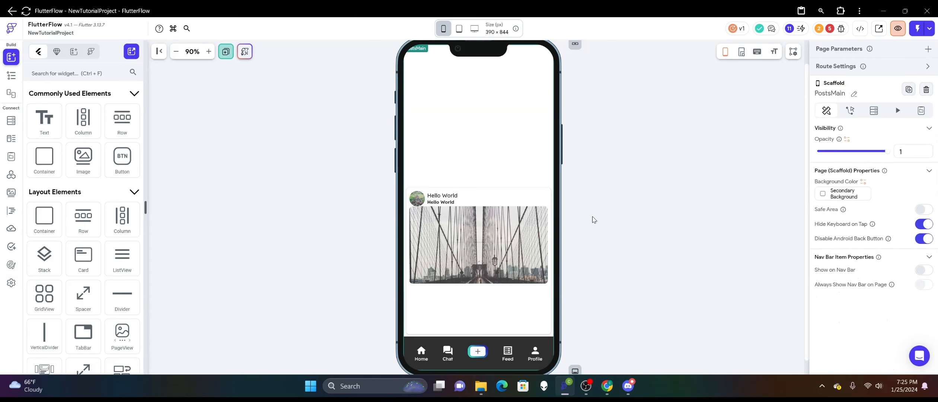
Set the header Row's bottom padding to 6 to separate it from the Image.
click(522, 235)
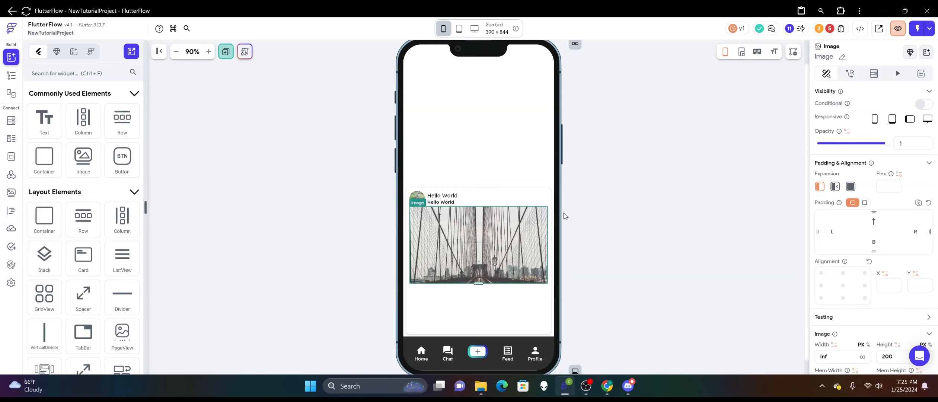
click(505, 201)
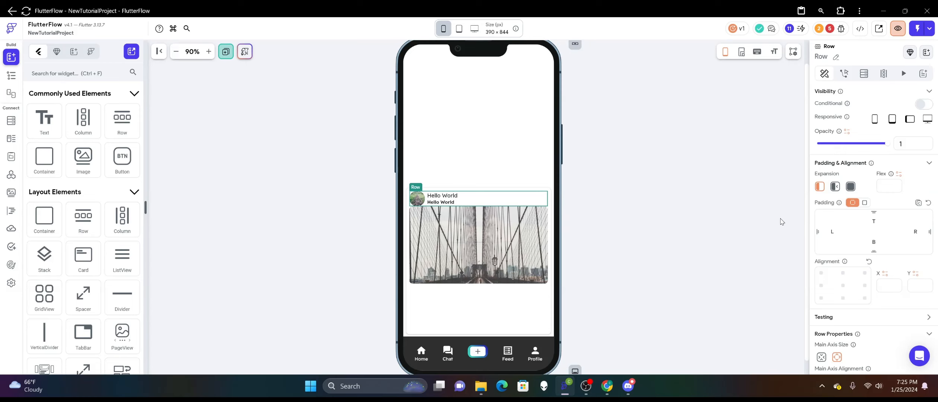
text(6)
click(631, 164)
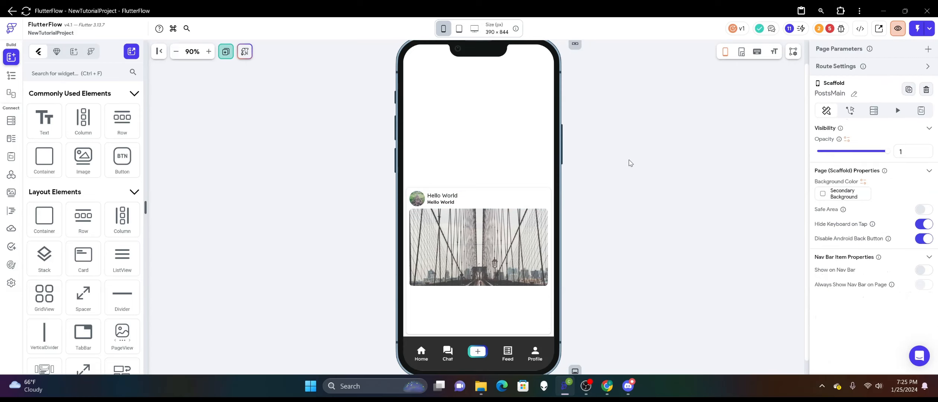
Set the post Image's border radius to 4.
click(499, 261)
click(615, 268)
scroll(622, 262, down, 1)
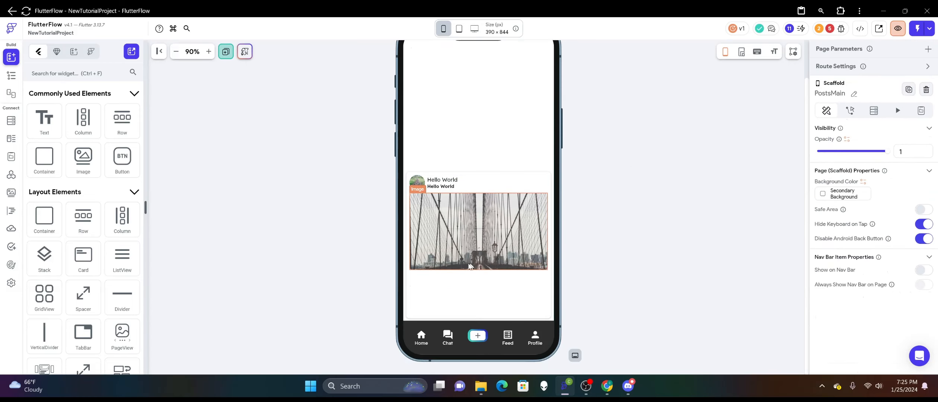
click(478, 245)
scroll(884, 231, down, 2)
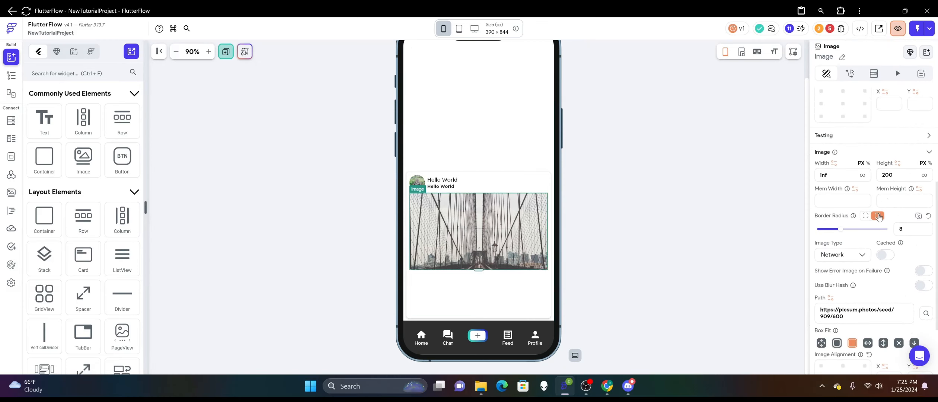
double_click(902, 231)
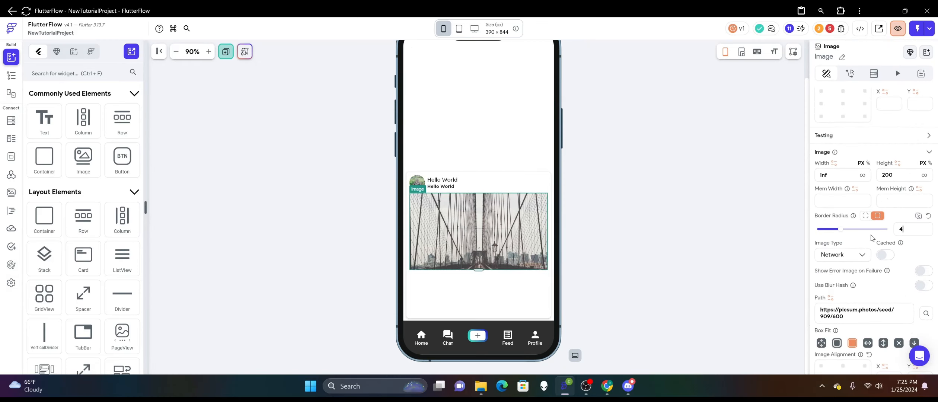
click(629, 186)
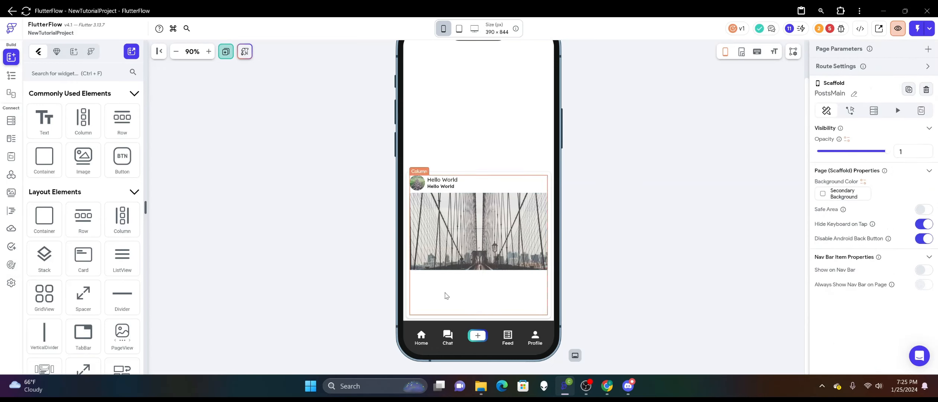
Stretch the post Container taller to make more room below the Image.
click(446, 296)
right_click(446, 296)
click(476, 318)
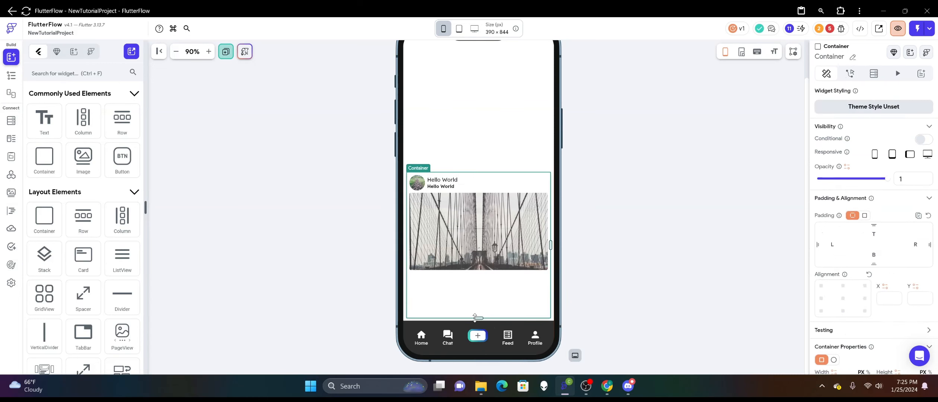
click(296, 168)
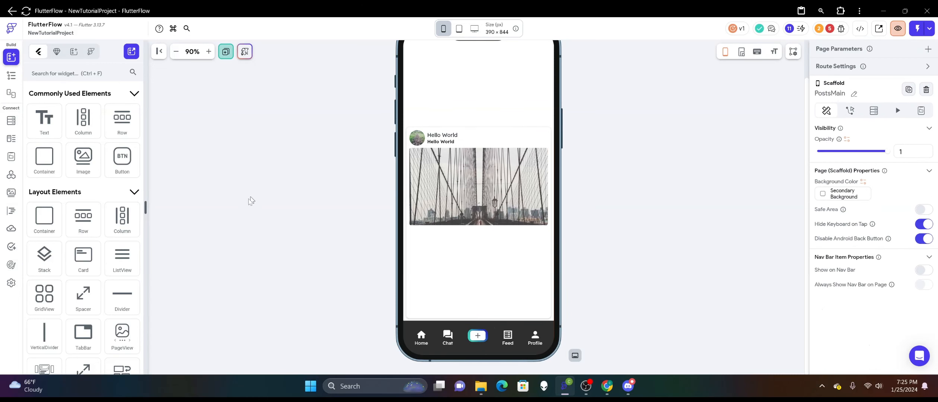
Add a Row with a top padding of 8 below the Image and place an expanded Text inside it.
drag(122, 120, 476, 242)
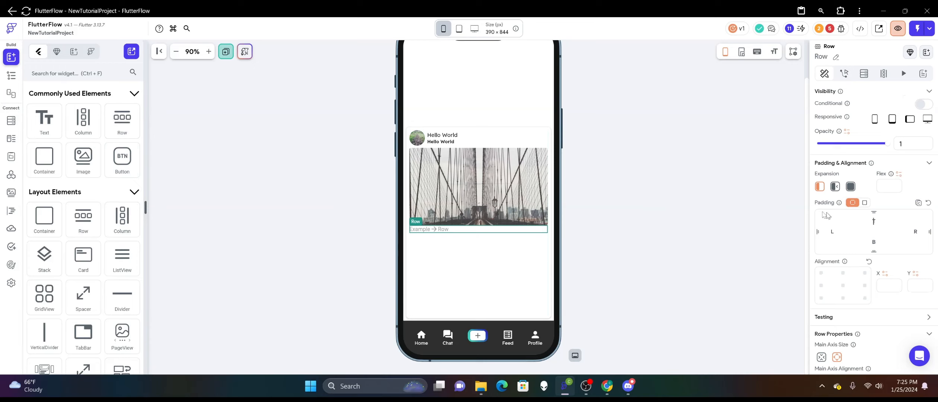
text(8)
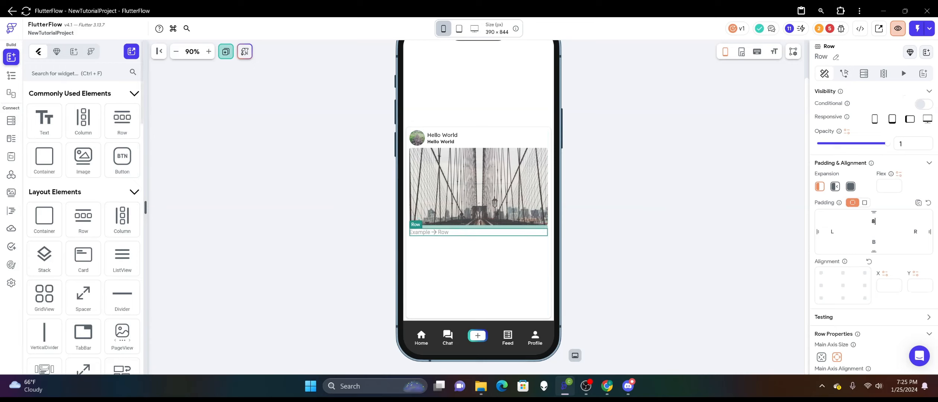
drag(47, 113, 485, 233)
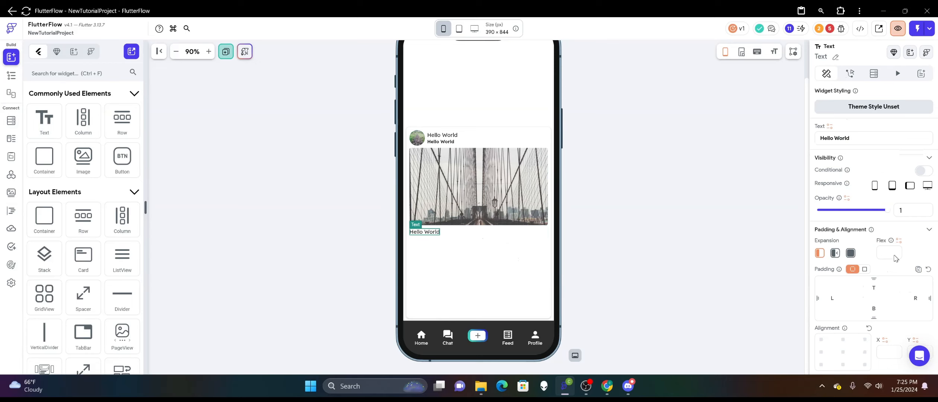
click(850, 253)
click(730, 243)
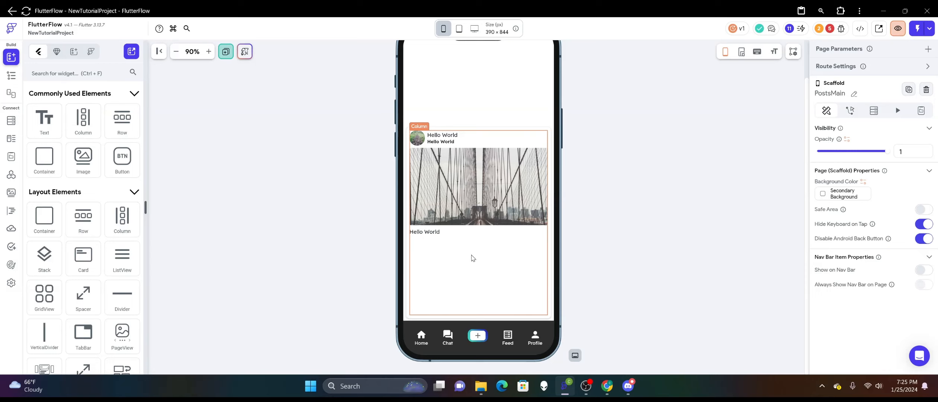
Duplicate the Row that holds the Text below the post Image.
click(471, 237)
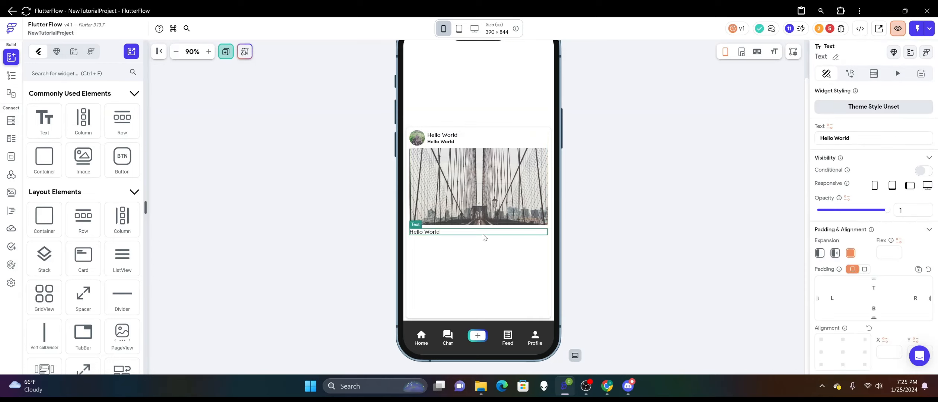
right_click(484, 237)
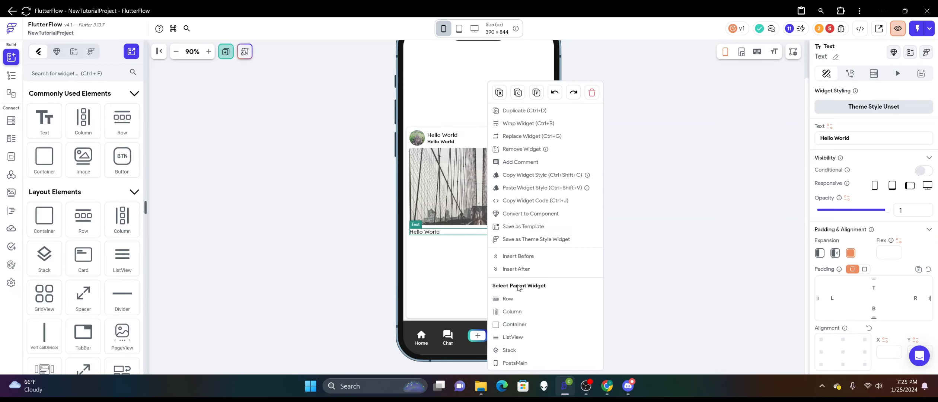
click(520, 299)
right_click(472, 237)
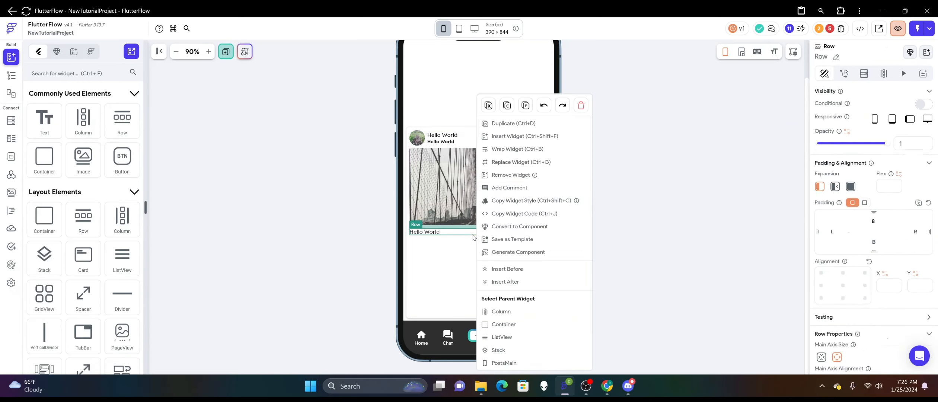
click(512, 123)
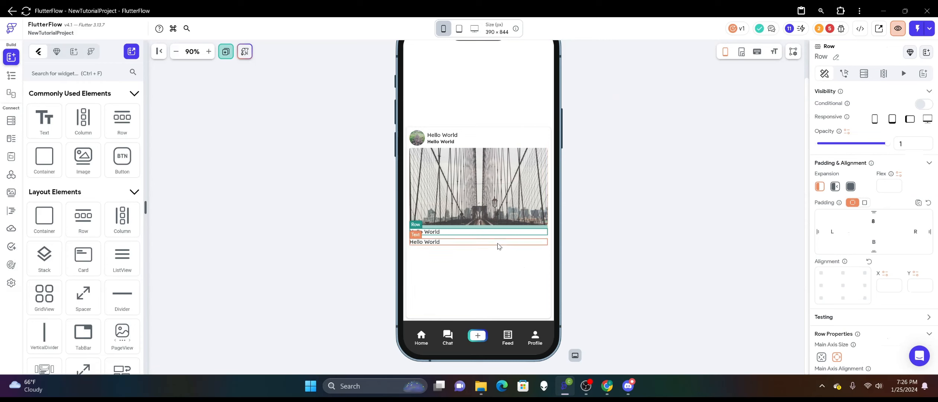
Set the top padding of the lower, duplicated text Row to 12.
right_click(499, 246)
click(528, 287)
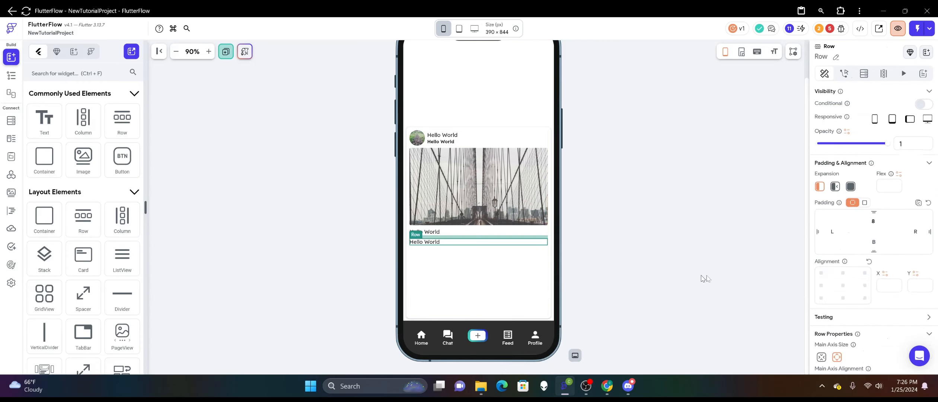
drag(882, 222, 849, 218)
text(12)
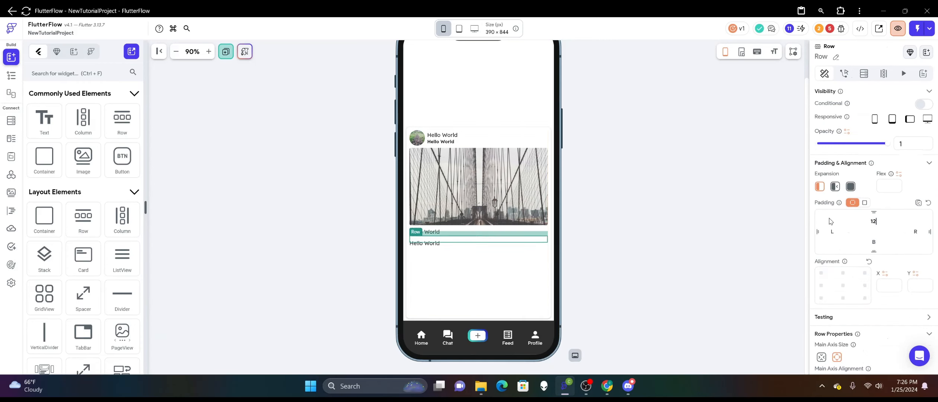
Clear the post Container's fixed height so that it fits its content.
right_click(483, 278)
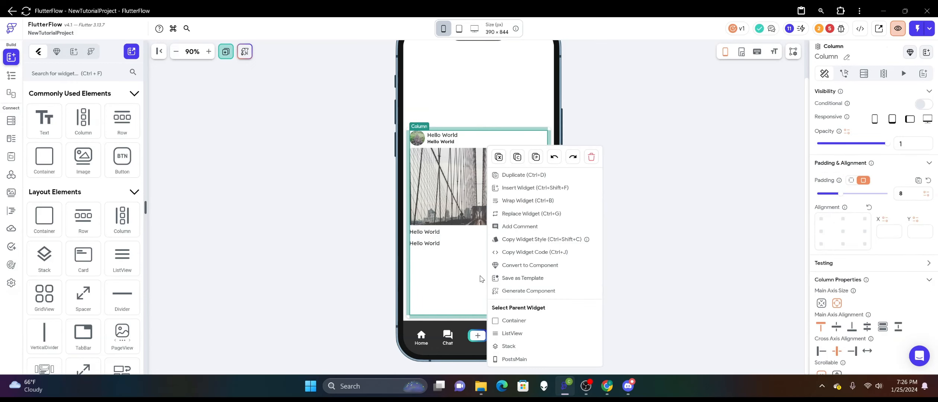
click(509, 324)
scroll(893, 209, down, 3)
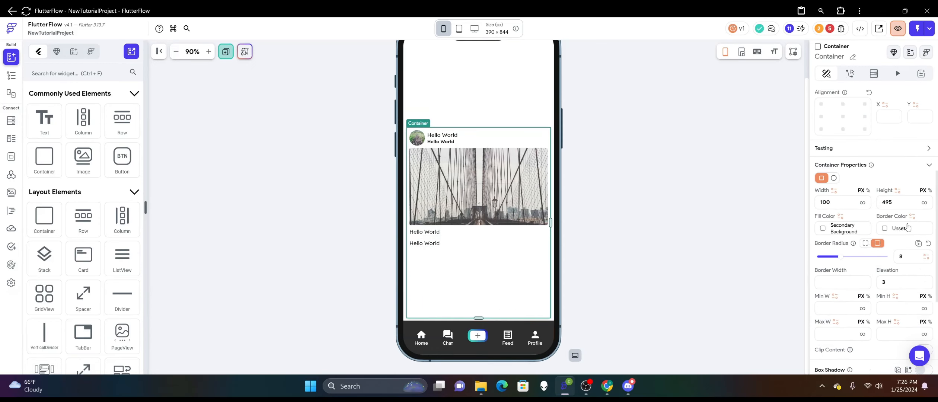
double_click(901, 202)
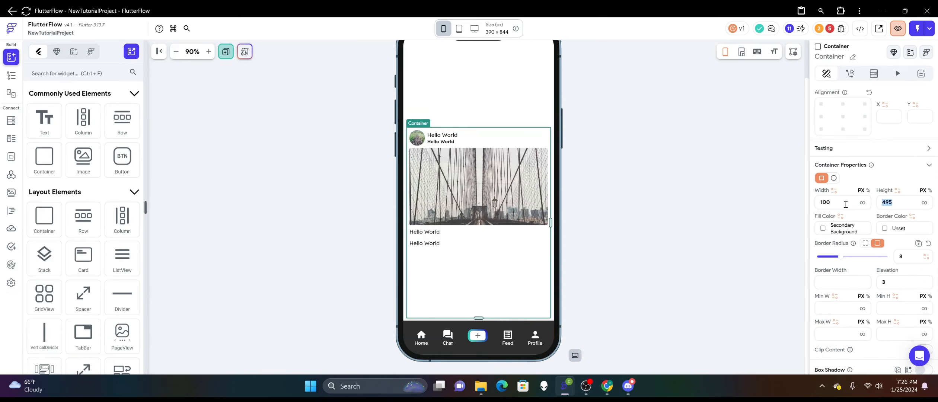
key(BackSpace)
click(610, 241)
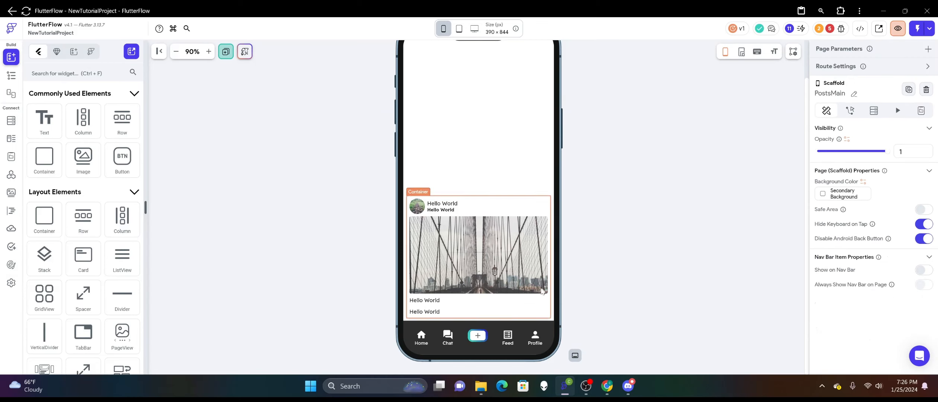
Delete the Text from the lower Row and place a nested Row inside it instead.
click(434, 312)
right_click(434, 311)
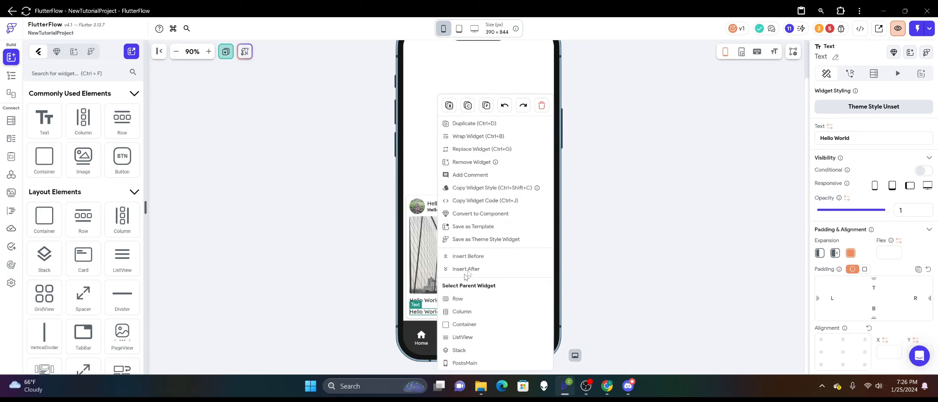
click(543, 107)
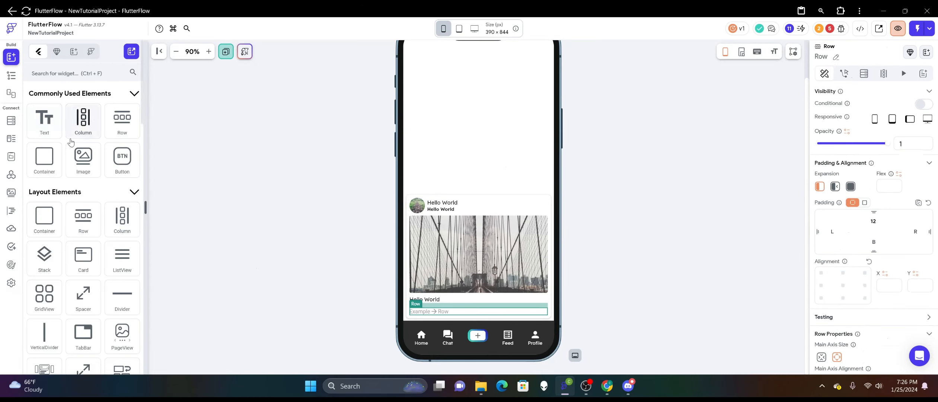
drag(122, 120, 438, 313)
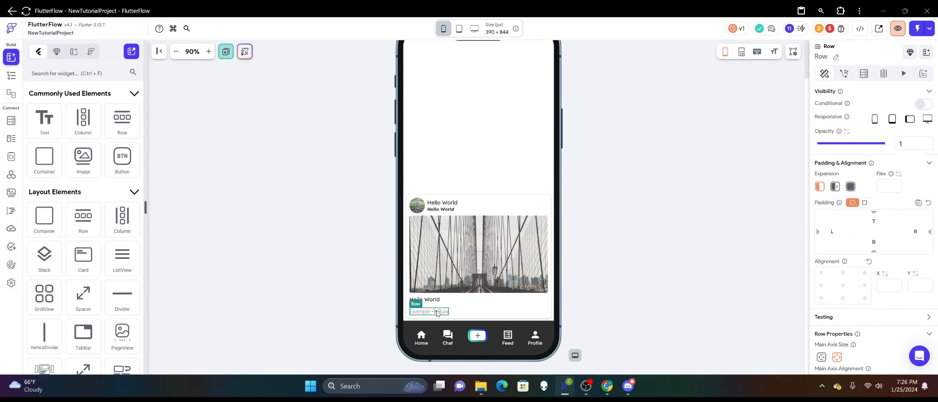
Duplicate the nested Row and set the items spacing of its parent Row to 12.
right_click(439, 312)
click(459, 97)
click(507, 311)
scroll(860, 265, down, 3)
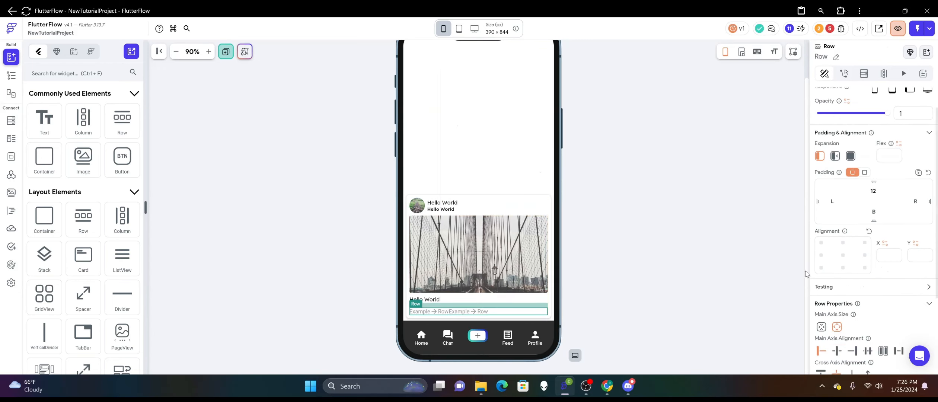
click(834, 330)
text(12)
click(676, 189)
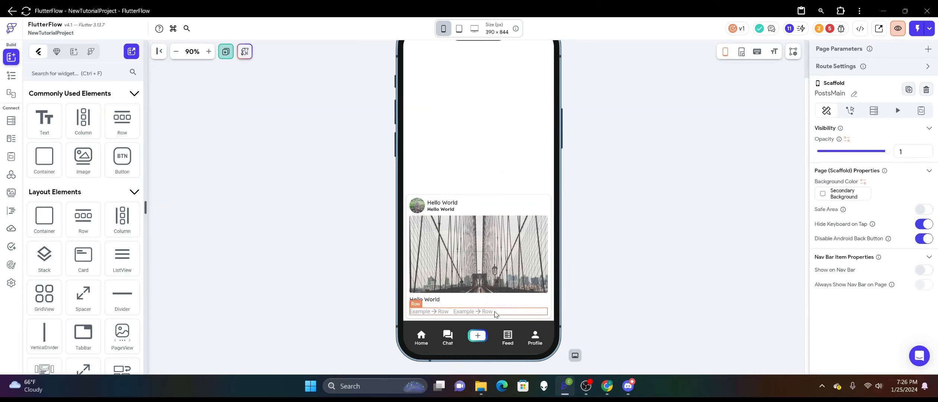
click(473, 309)
click(851, 187)
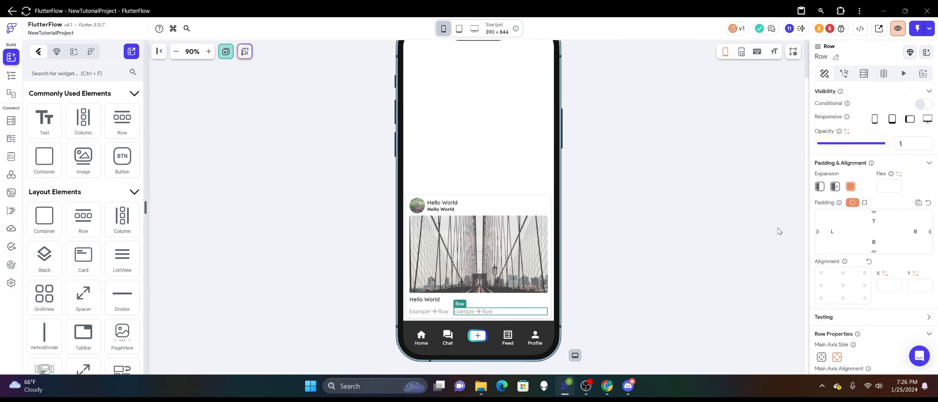
click(819, 186)
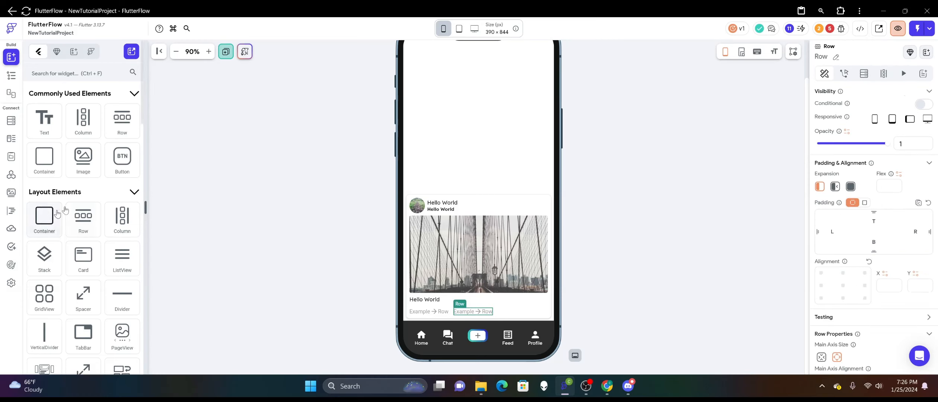
Add an Icon after the two nested Rows and expand the second nested Row to push the Icon to the far end.
scroll(77, 210, down, 5)
scroll(77, 210, down, 3)
drag(78, 219, 515, 314)
click(850, 187)
click(678, 257)
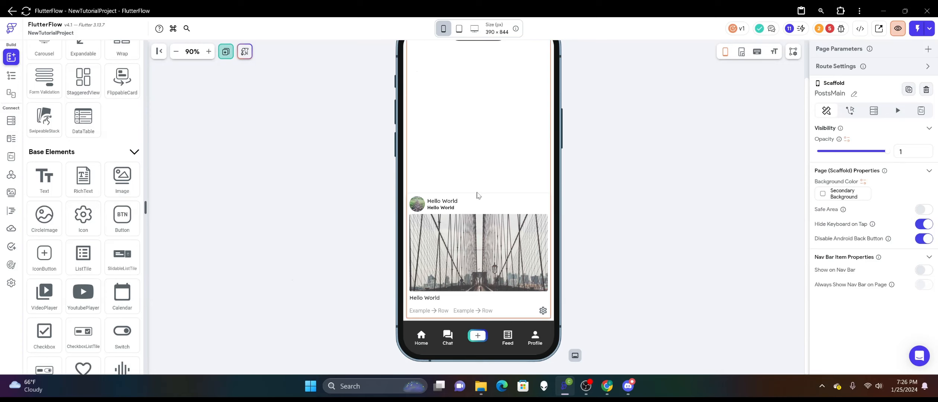
click(546, 197)
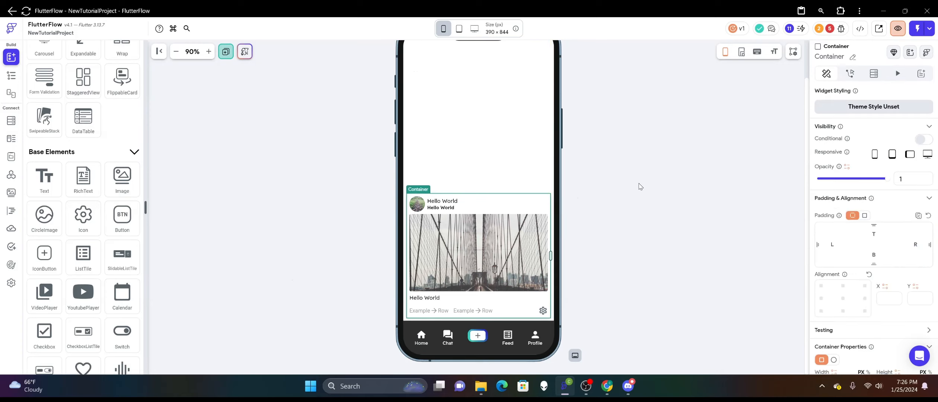
click(640, 186)
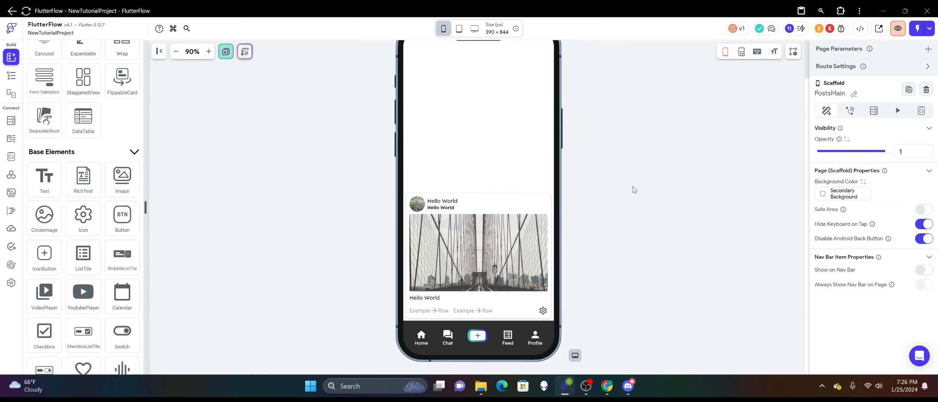
Search the Material icons for "verti" and change the post's settings Icon to More Vert.
click(543, 310)
scroll(852, 227, down, 3)
click(867, 307)
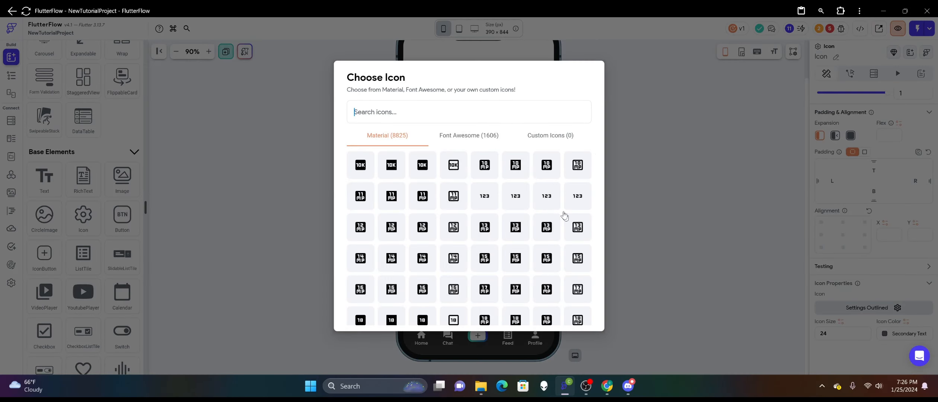
click(494, 108)
text(verti)
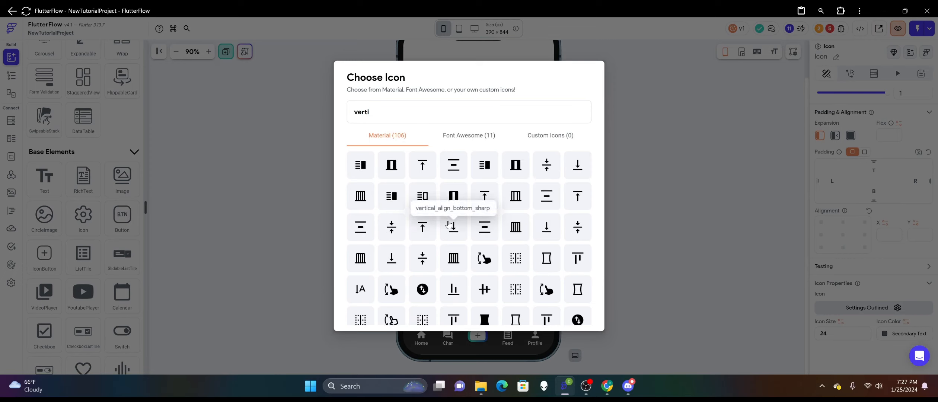
scroll(449, 223, down, 5)
click(546, 200)
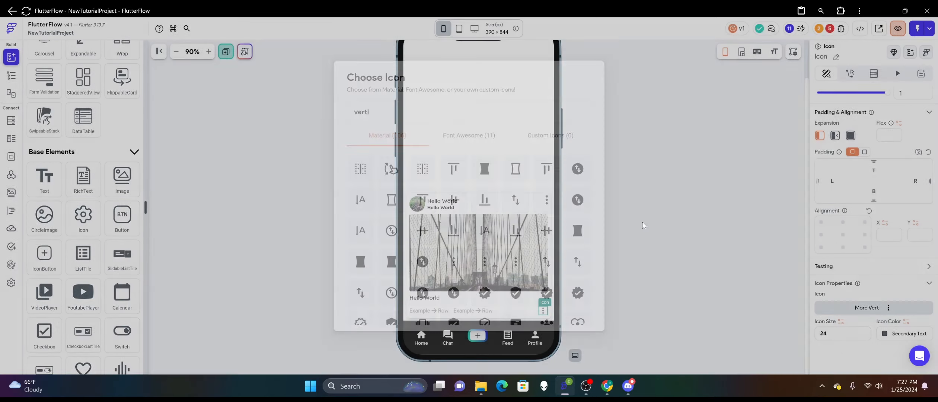
click(643, 225)
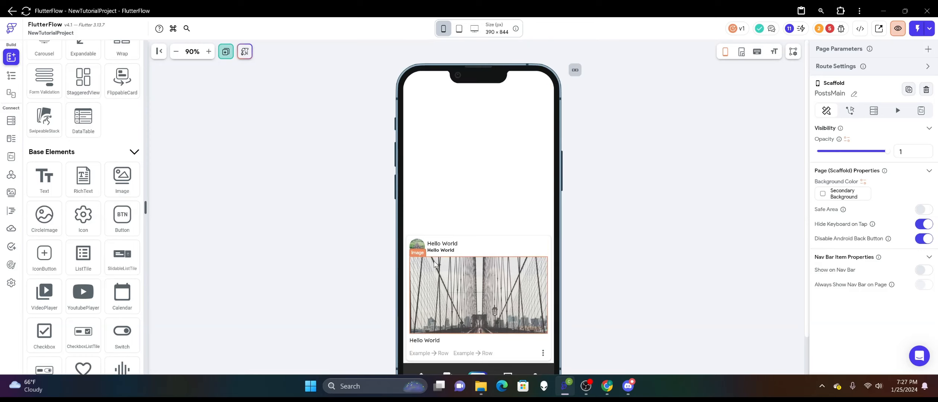
scroll(513, 208, up, 2)
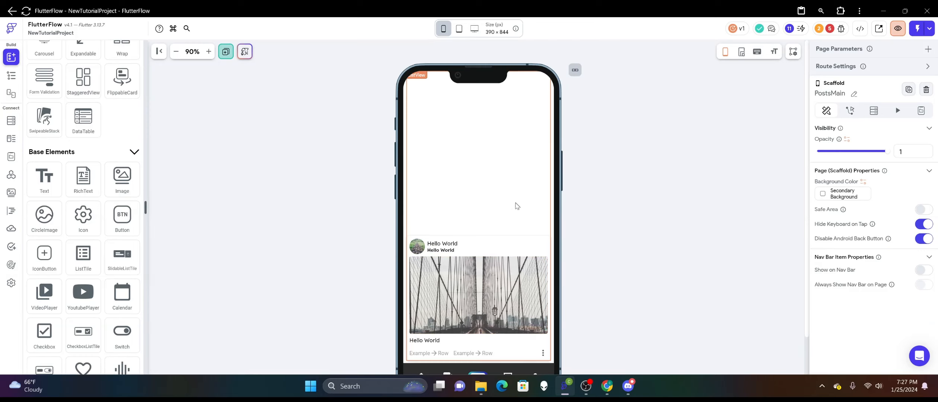
scroll(516, 205, down, 2)
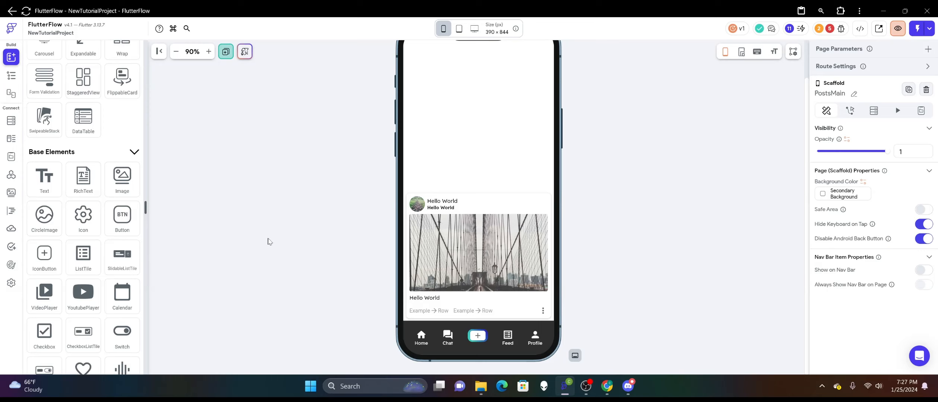
scroll(614, 262, up, 2)
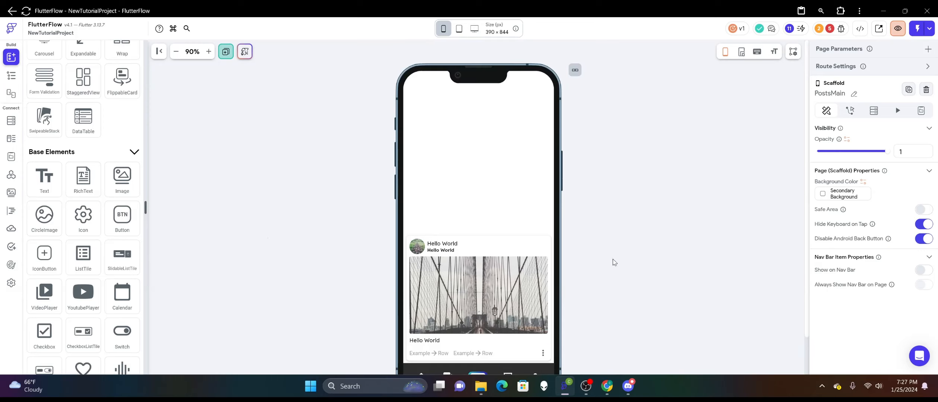
scroll(614, 262, down, 2)
scroll(607, 253, up, 2)
scroll(606, 252, down, 2)
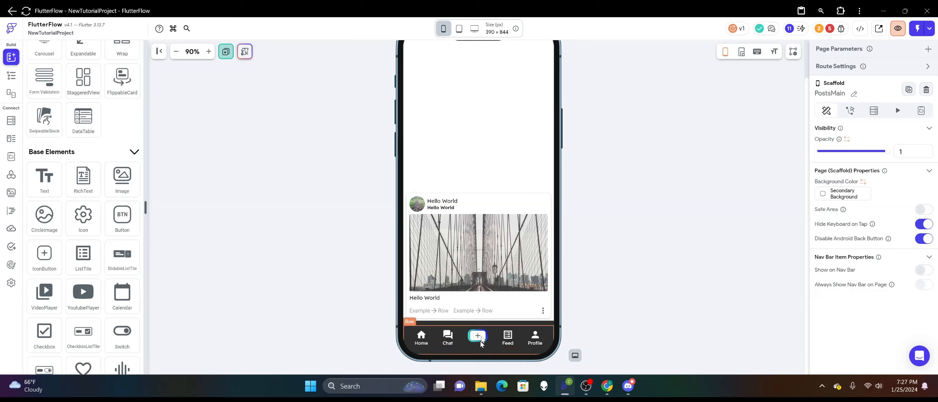
scroll(666, 198, up, 3)
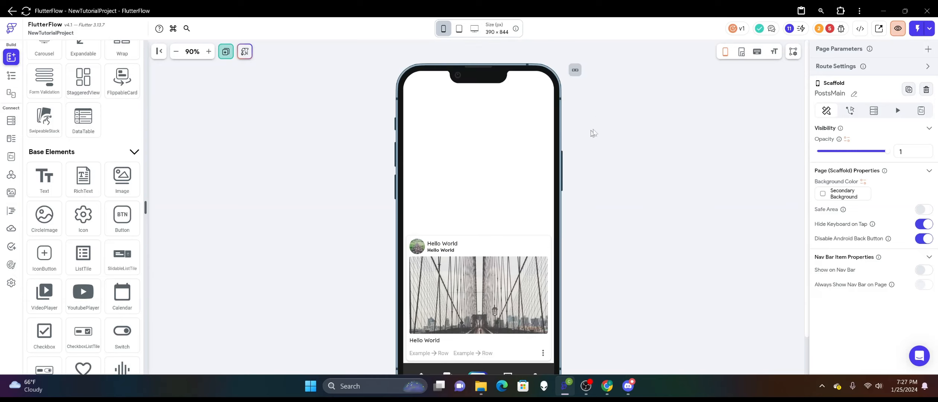